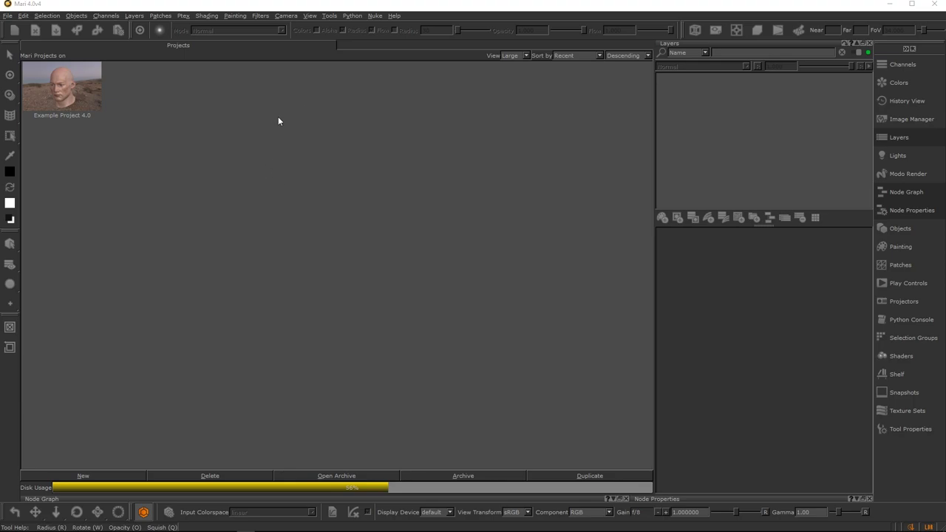
Step: Start a new project and name it Beast
right_click(233, 114)
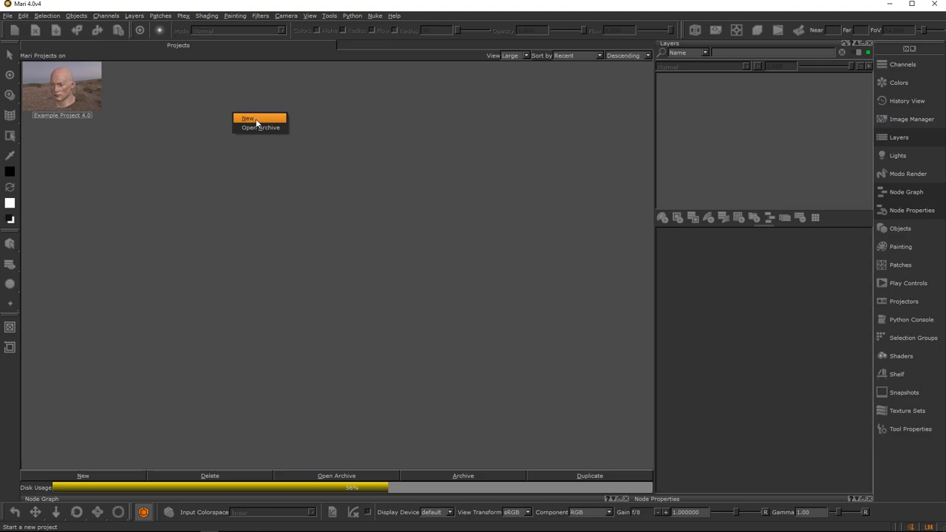
left_click(255, 119)
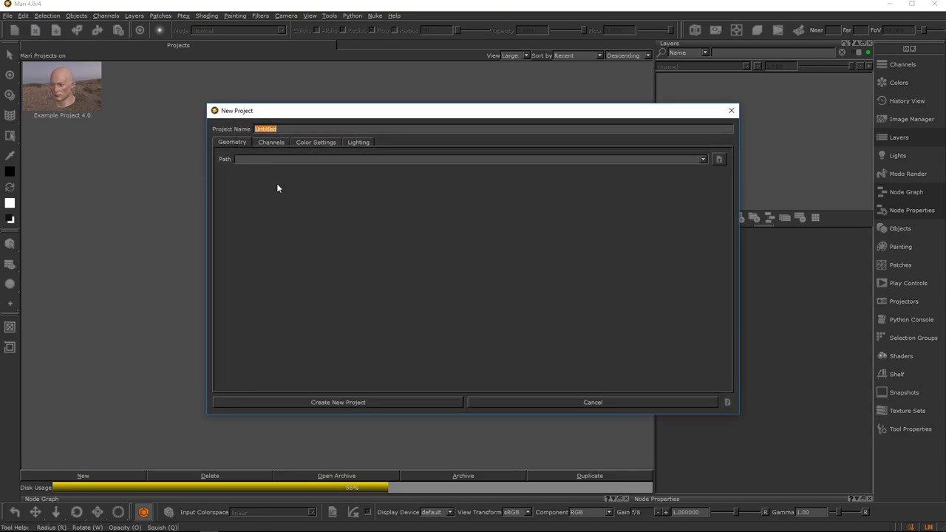
type("bEAS")
key("BackSpace")
key("BackSpace")
key("BackSpace")
key("BackSpace")
type("Beast")
Step: Load mariDemo.OBJ from the _dropship folder as the new project's geometry
left_click(719, 159)
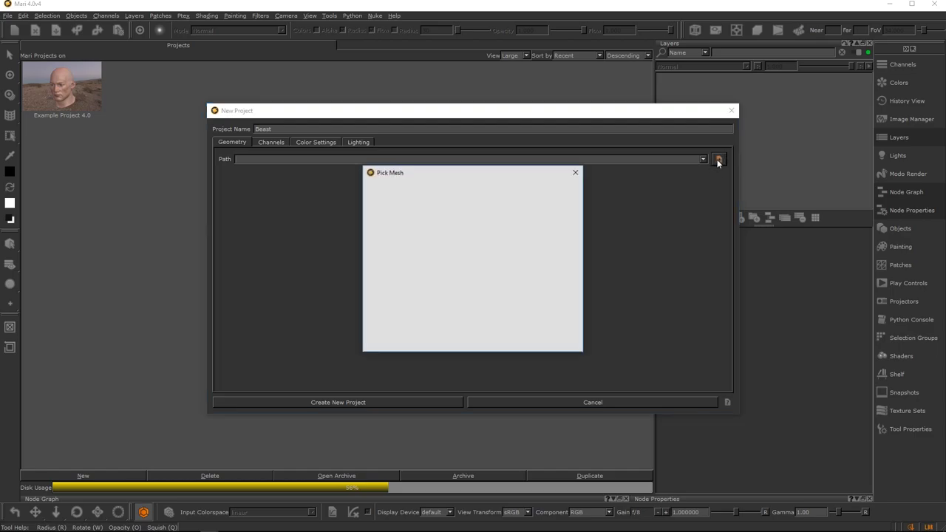
key("ctrl+v")
left_click(442, 344)
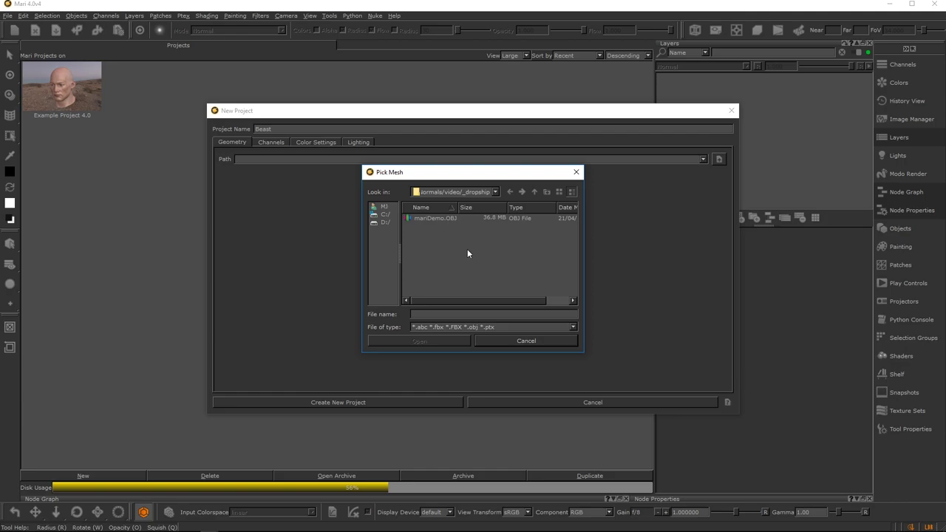
left_click(442, 218)
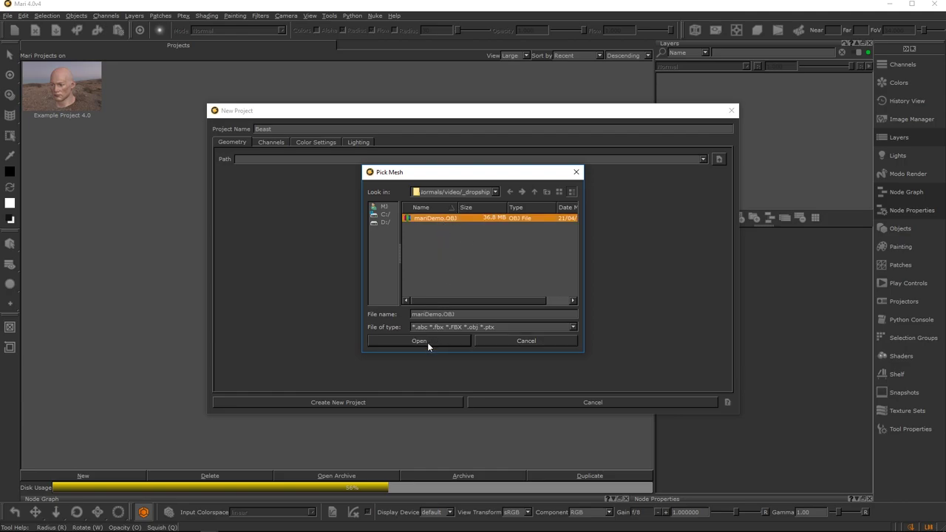
left_click(428, 341)
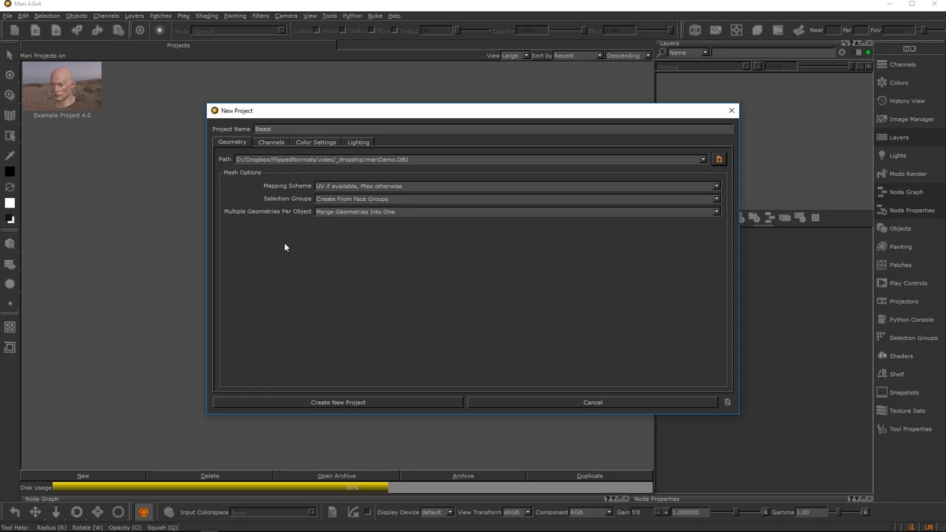
Step: Set the new project's channel category to General, with only the color channel marked for creation
left_click(270, 143)
left_click_drag(722, 244, 720, 214)
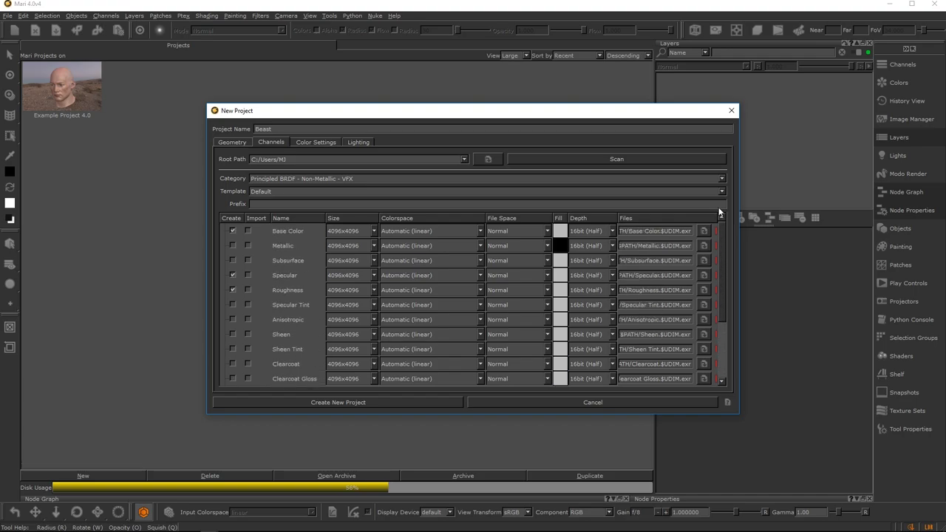
left_click(332, 178)
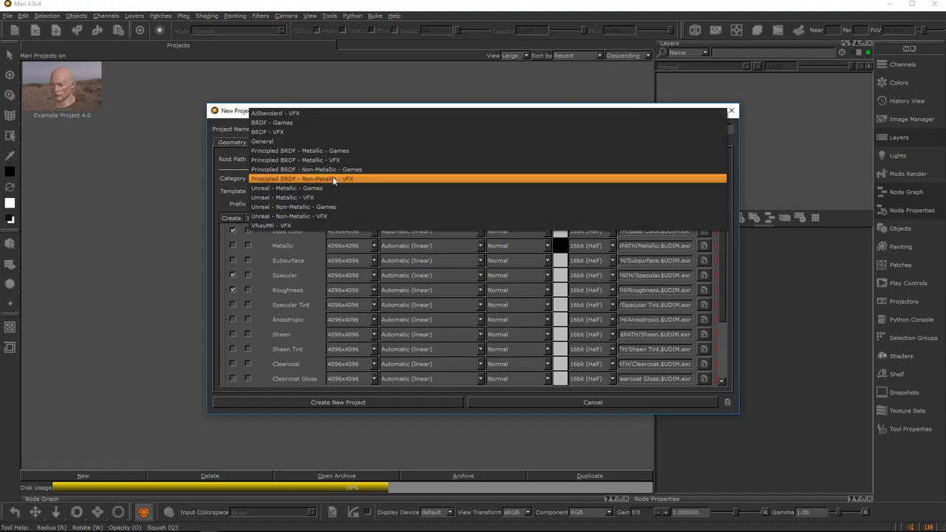
left_click(293, 141)
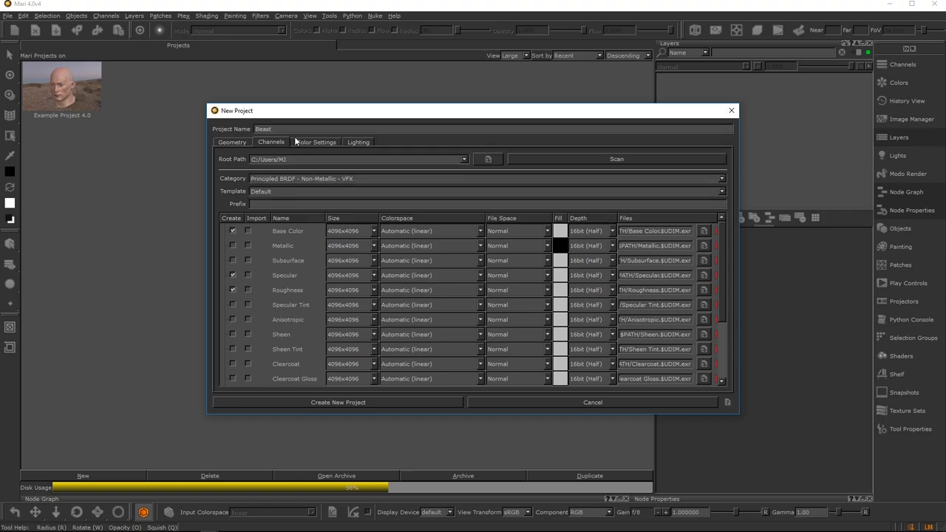
left_click(230, 229)
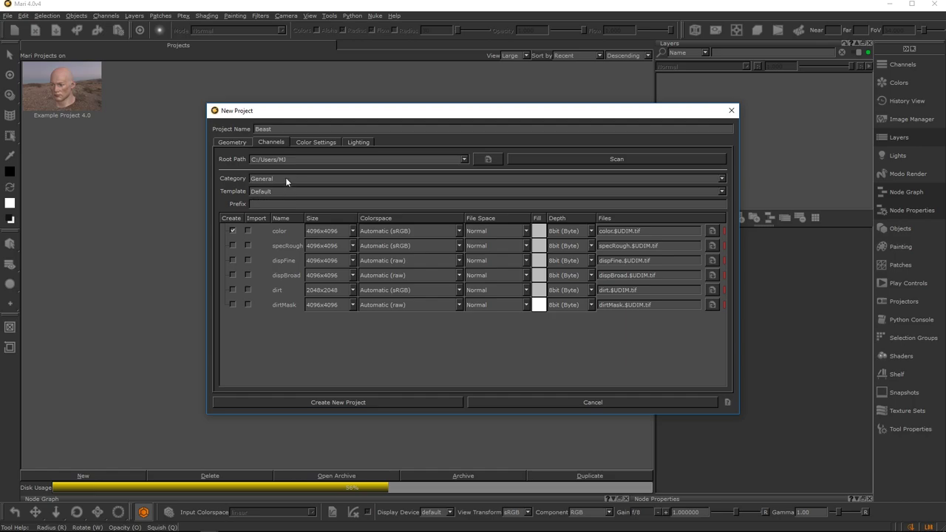
Step: Review the geometry, lighting, color management and channel settings, and create the Beast project
left_click(234, 142)
left_click(270, 142)
left_click(347, 142)
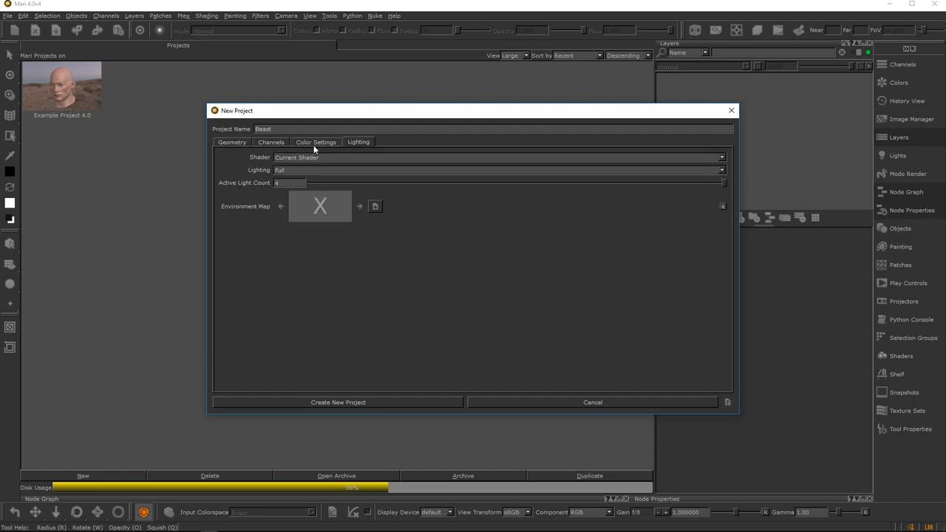
left_click(320, 141)
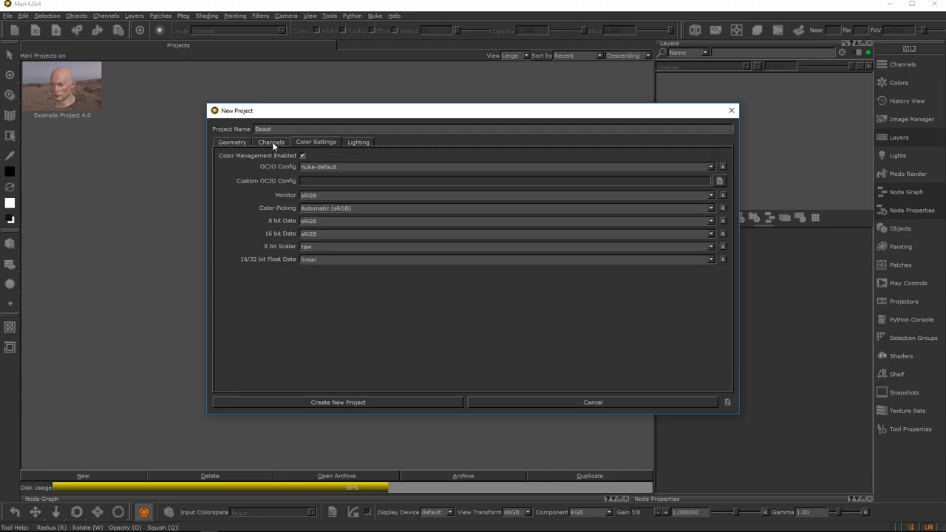
left_click(272, 142)
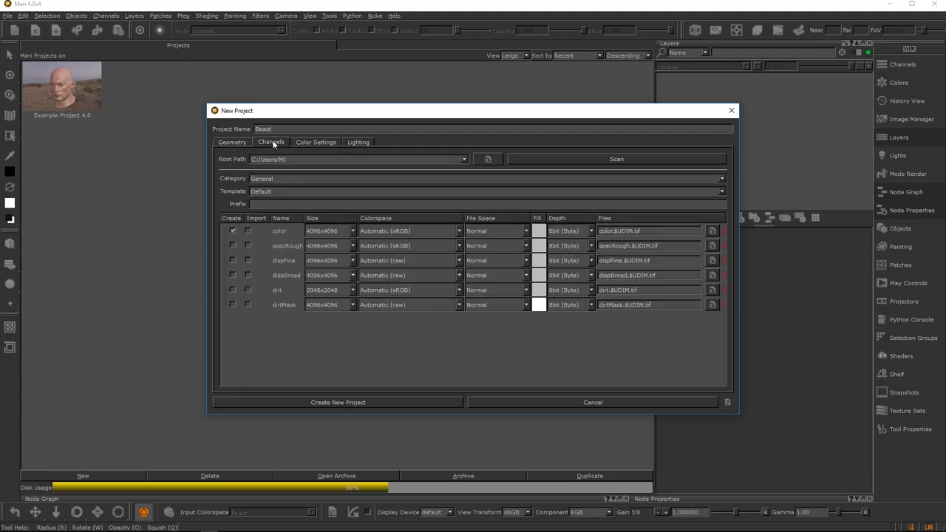
left_click(336, 402)
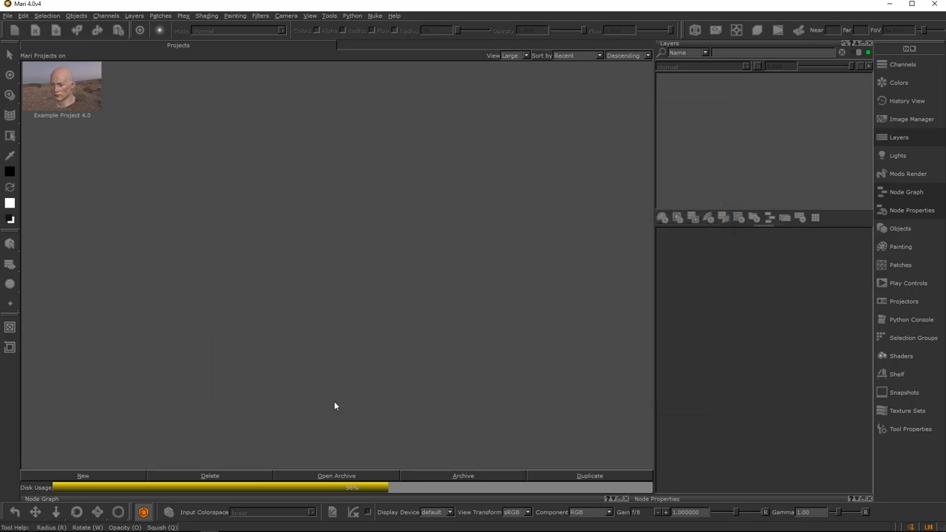
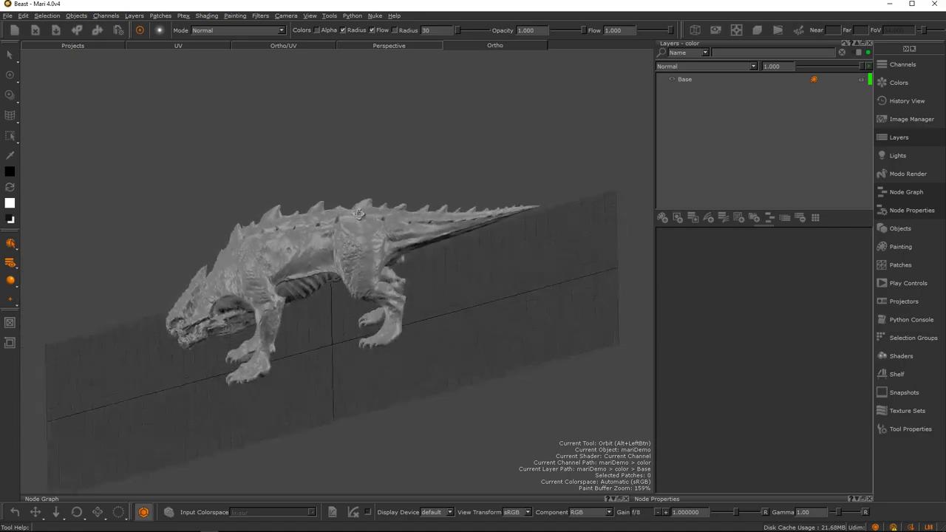
Step: Examine the creature model from several angles and distances, including its head, legs, belly and back
key("p")
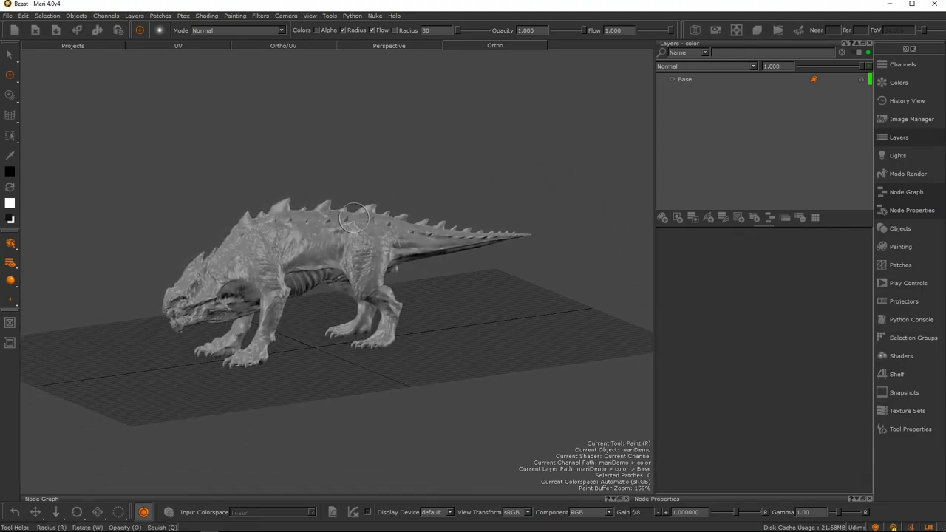
mouse_move(354, 230)
middle_mouse_down("alt")
mouse_move(356, 222)
mouse_move(488, 215)
mouse_move(296, 207)
mouse_move(425, 199)
middle_mouse_up("alt")
mouse_move(304, 208)
right_mouse_down("alt")
mouse_move(490, 286)
mouse_move(356, 252)
right_mouse_up("alt")
mouse_move(355, 253)
left_mouse_down("alt")
mouse_move(369, 252)
mouse_move(387, 268)
mouse_move(513, 169)
mouse_move(551, 195)
mouse_move(521, 172)
left_mouse_up("alt")
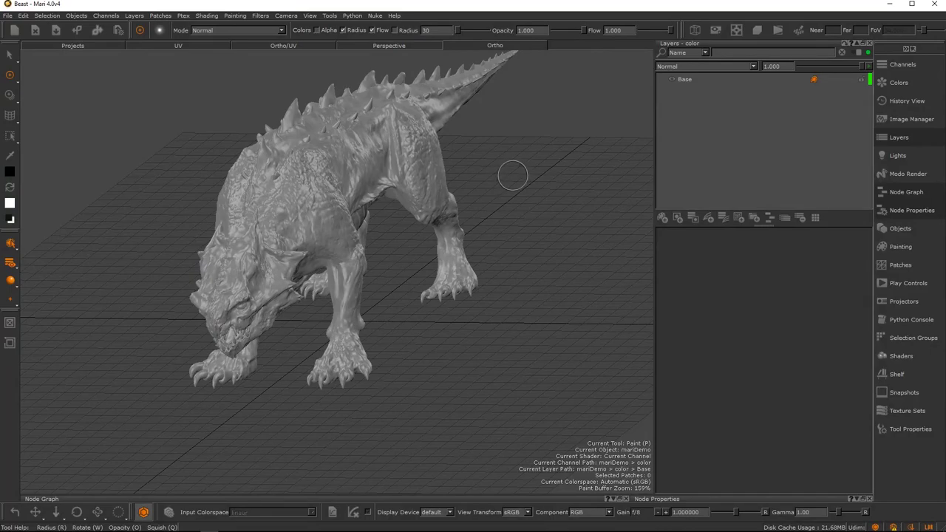
left_click_drag(515, 176, 507, 175, "alt")
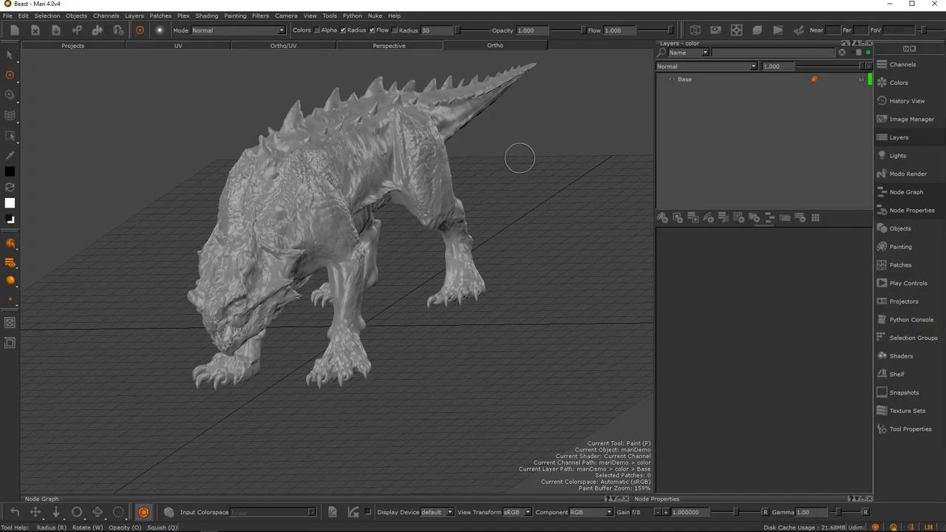
mouse_move(502, 153)
left_mouse_down("alt")
mouse_move(522, 150)
mouse_move(501, 153)
left_mouse_up("alt")
mouse_move(484, 122)
left_mouse_down("ctrl")
mouse_move(498, 158)
mouse_move(421, 302)
mouse_move(300, 317)
mouse_move(412, 176)
mouse_move(444, 261)
mouse_move(389, 190)
mouse_move(414, 207)
mouse_move(332, 259)
mouse_move(395, 200)
mouse_move(311, 174)
mouse_move(385, 224)
mouse_move(468, 253)
mouse_move(395, 232)
left_mouse_up("ctrl")
scroll(332, 261, "up", 5)
middle_click_drag(410, 204, 418, 171, "alt")
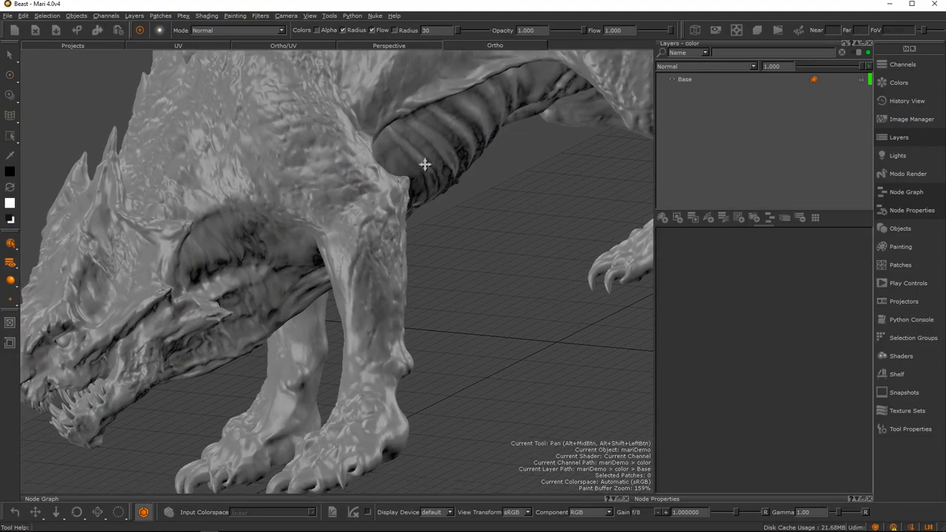
right_click_drag(419, 171, 416, 205, "alt")
mouse_move(416, 205)
left_mouse_down("alt")
mouse_move(444, 174)
mouse_move(418, 135)
mouse_move(443, 202)
mouse_move(436, 176)
left_mouse_up("alt")
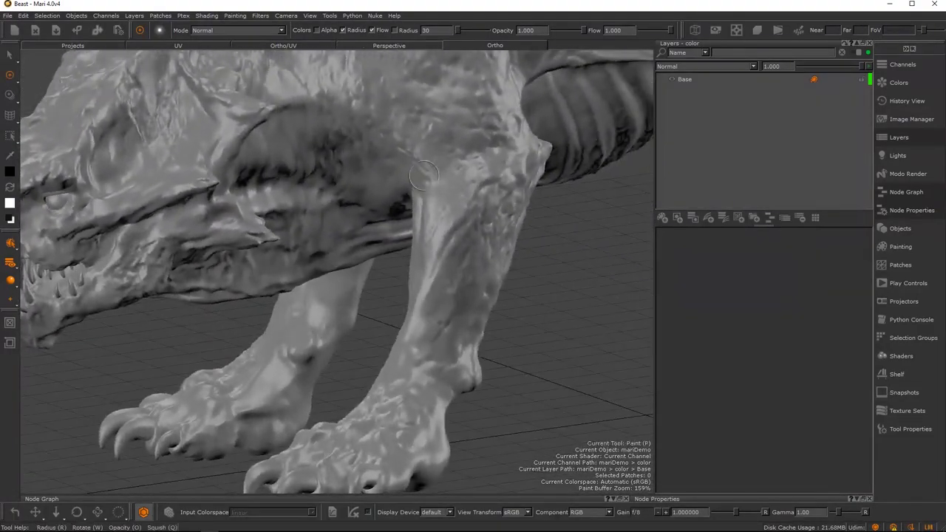
right_click_drag(436, 175, 347, 232, "alt")
left_click_drag(347, 231, 380, 227, "alt")
scroll(381, 227, "up", 5)
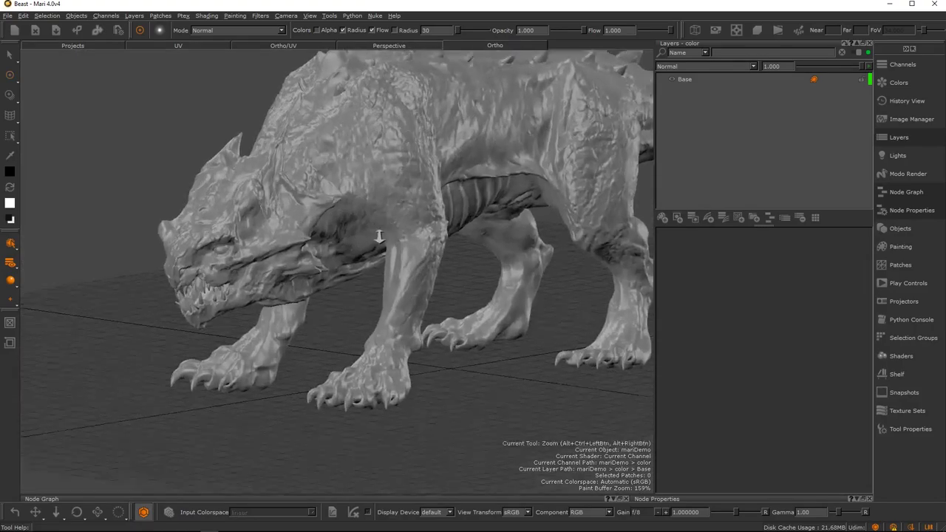
key("p")
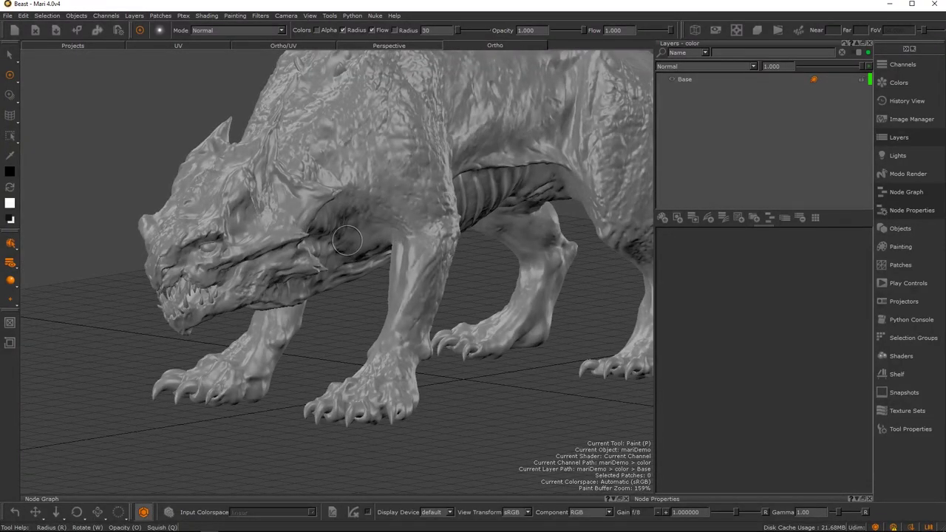
left_click_drag(473, 291, 344, 258, "ctrl")
right_click_drag(344, 258, 310, 295, "alt")
left_click_drag(311, 296, 347, 317, "alt")
right_click_drag(348, 318, 473, 400, "alt")
middle_click_drag(473, 399, 444, 332, "alt")
left_click_drag(444, 333, 323, 192, "alt")
right_click_drag(323, 192, 296, 174, "alt")
left_click_drag(295, 173, 392, 262, "alt")
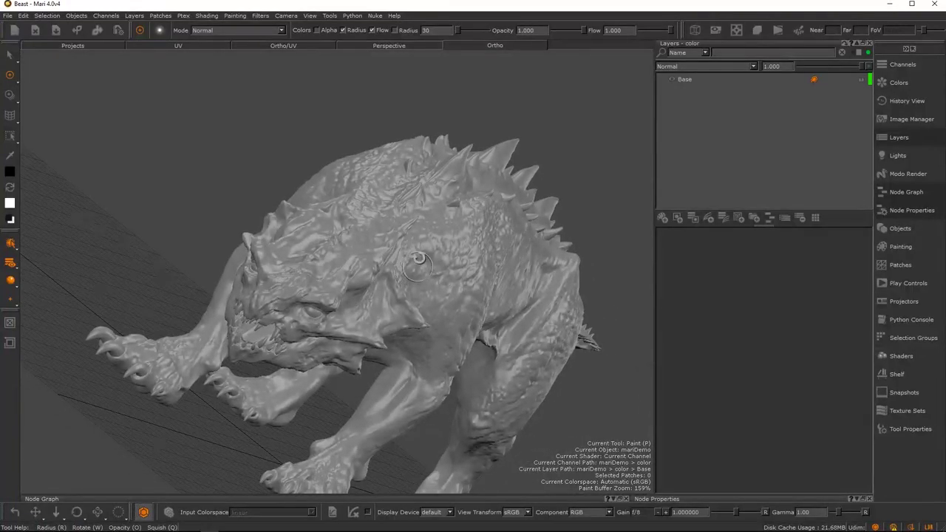
scroll(418, 208, "up", 3)
Step: Review the control type choices and the orbit settings in the navigation preferences
left_click(25, 16)
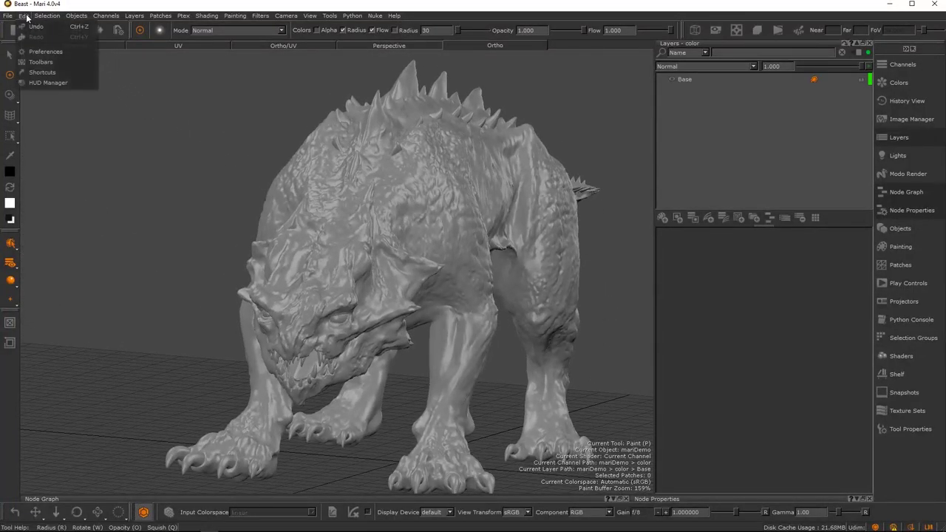
left_click(45, 52)
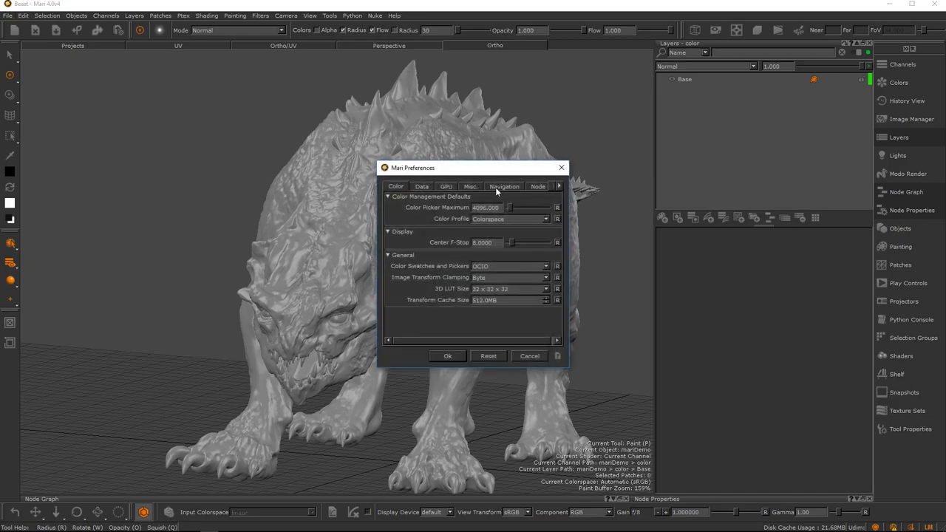
left_click(497, 188)
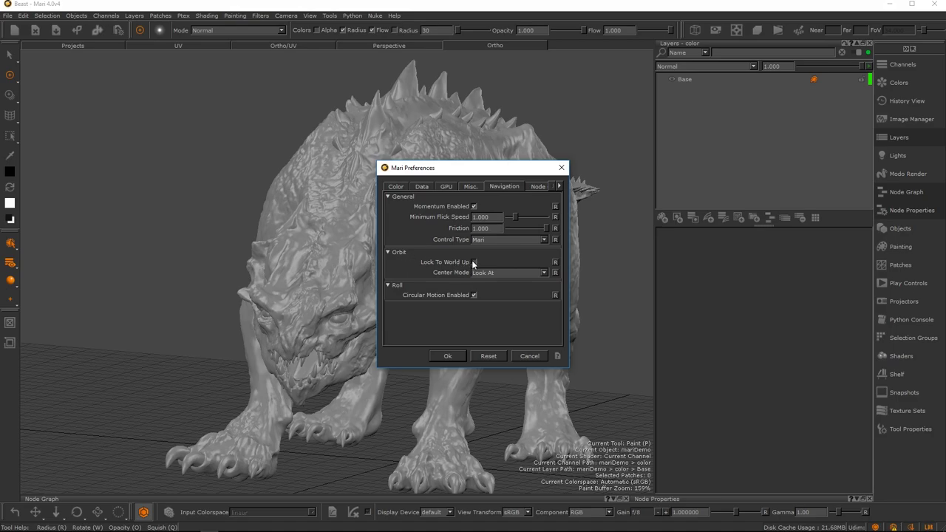
left_click(477, 239)
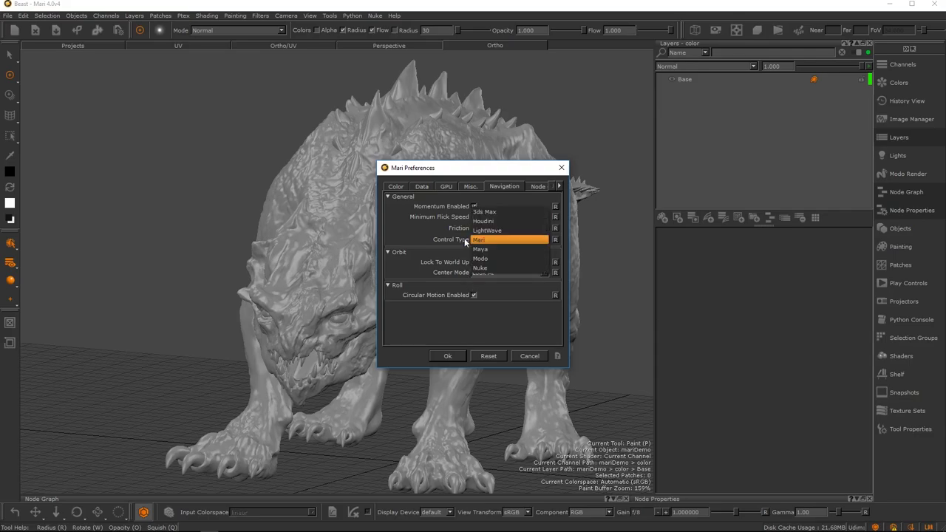
left_click(436, 241)
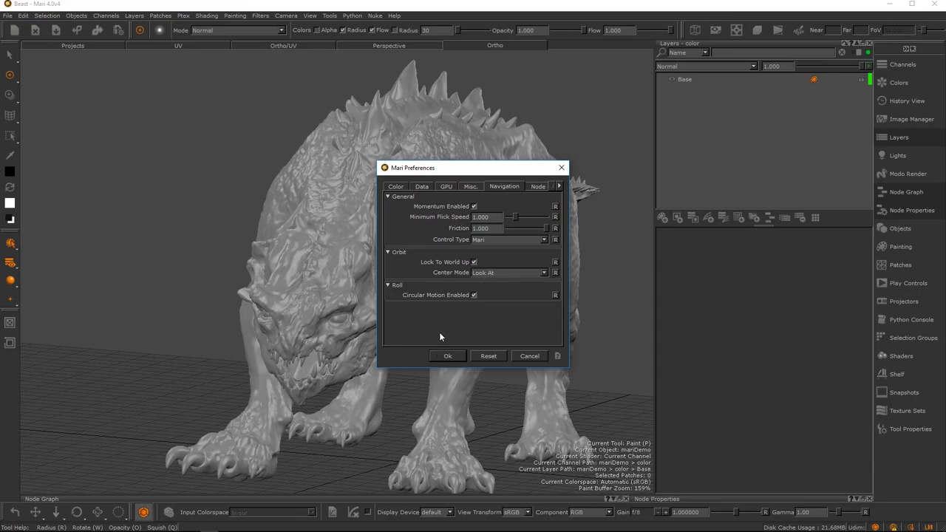
left_click(445, 356)
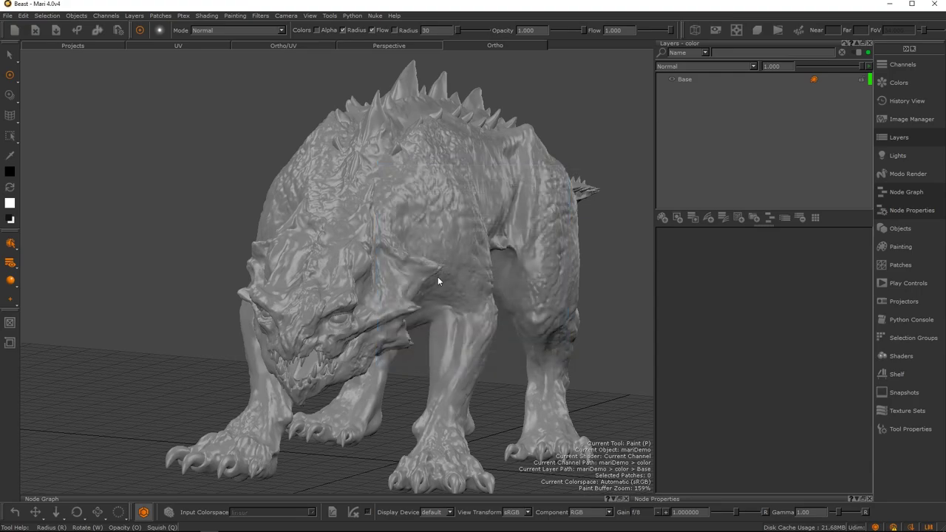
scroll(436, 278, "down", 4)
mouse_move(436, 276)
left_mouse_down("alt")
mouse_move(375, 255)
mouse_move(400, 273)
left_mouse_up("alt")
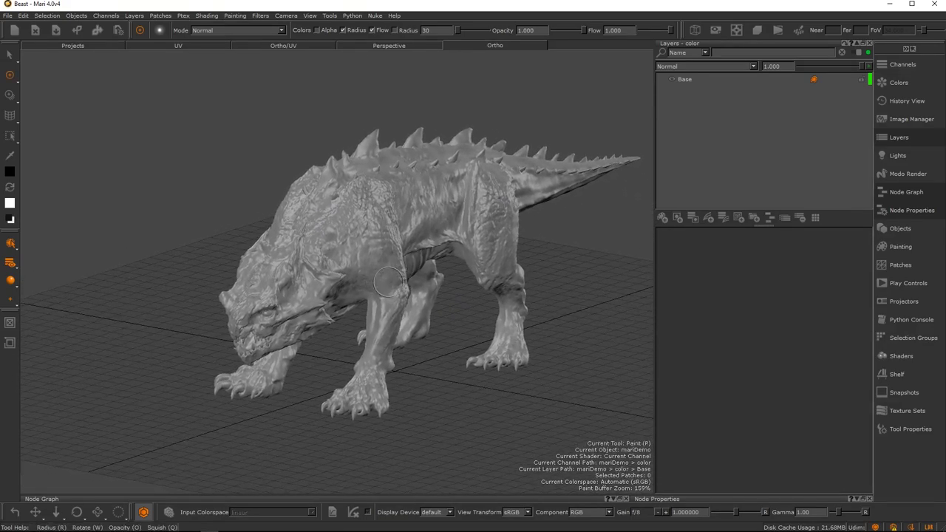
right_click_drag(308, 250, 324, 260, "alt")
right_click(324, 260)
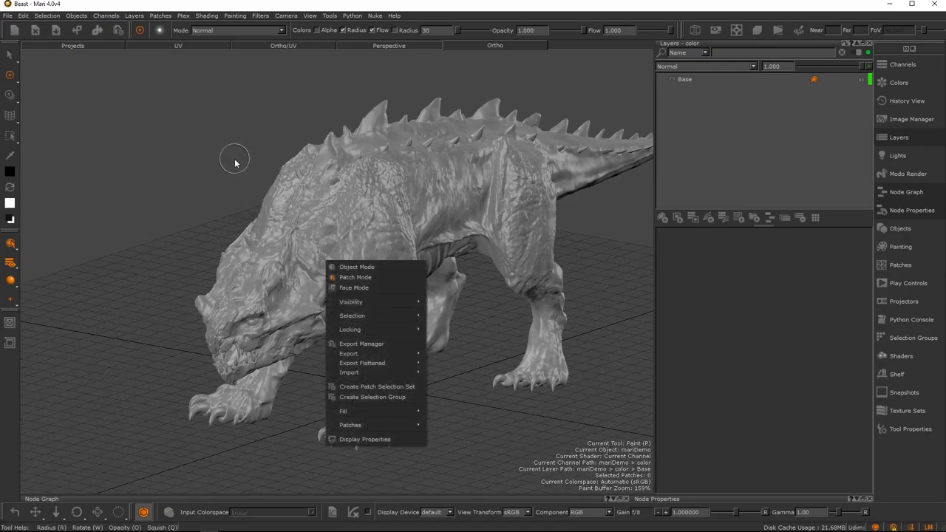
left_click(210, 155)
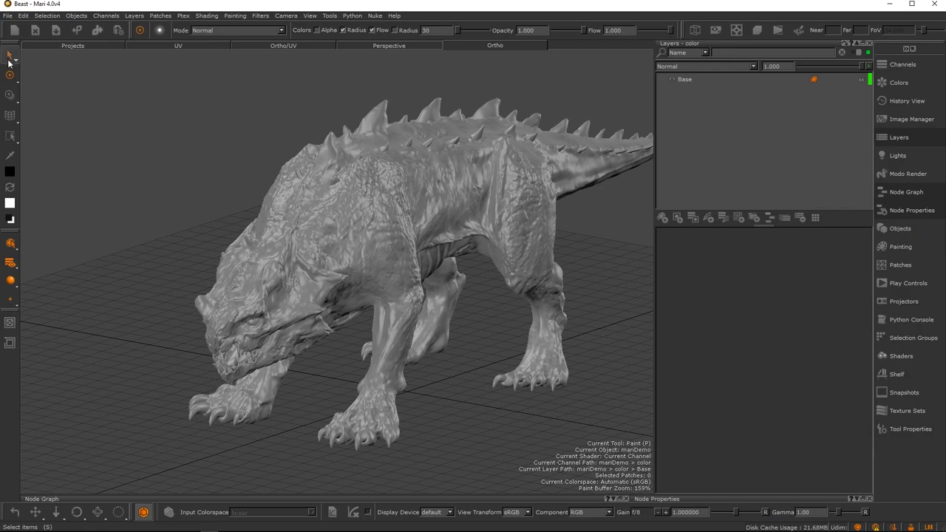
Step: Activate the Select tool and look through the available painting tool variants
left_click(10, 56)
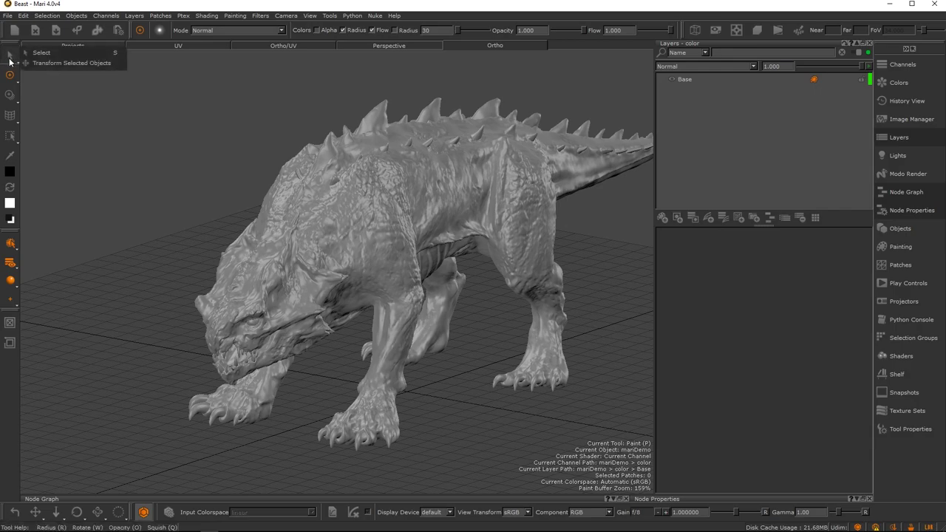
left_click(39, 52)
left_click(9, 75)
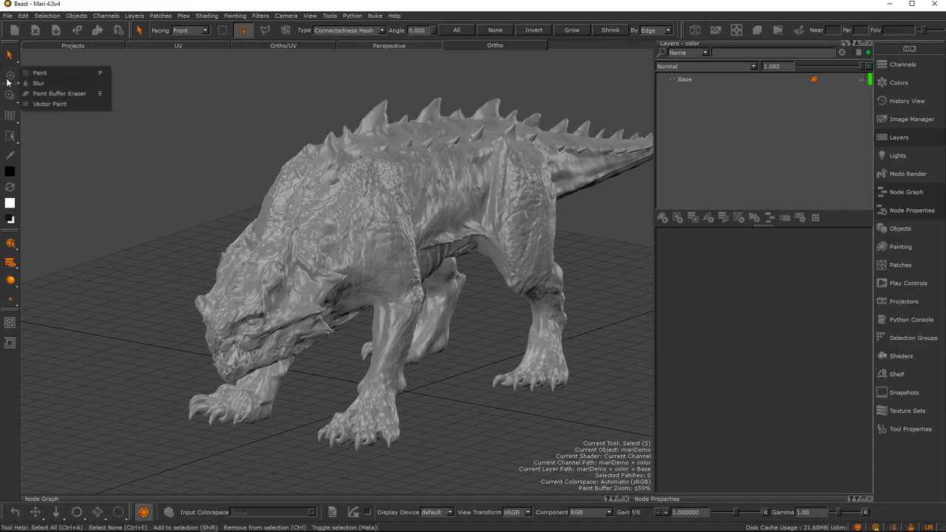
left_click(41, 72)
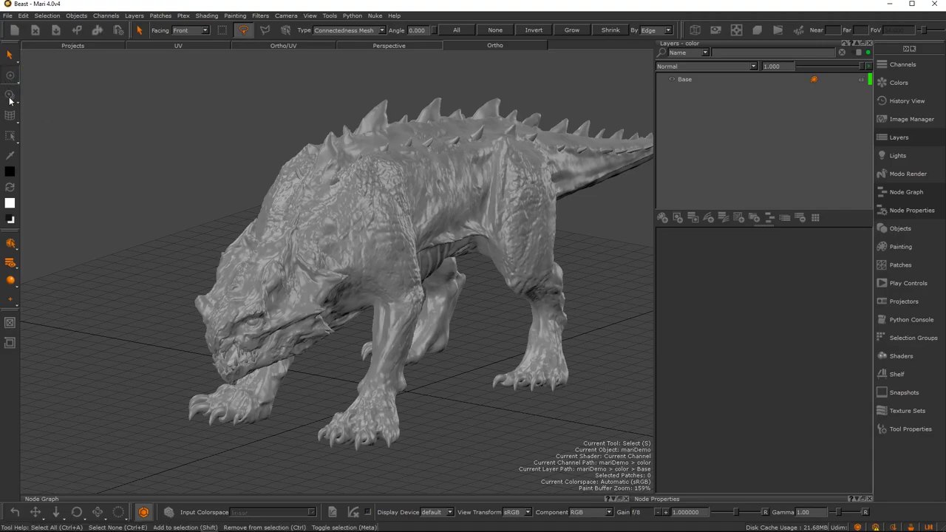
Step: Look through the Paint Through, Paint and Marquee Select tool variants, and activate the Eye Dropper
left_click(9, 99)
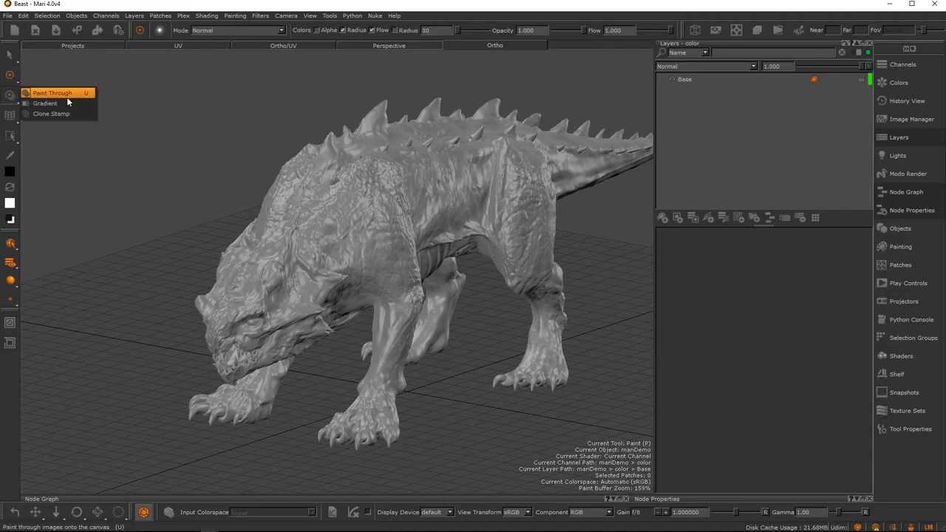
left_click(10, 115)
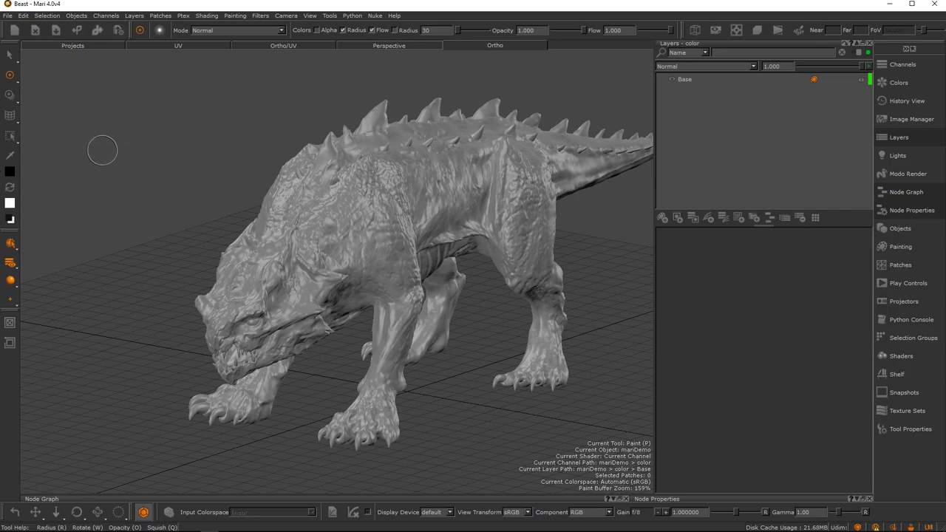
left_click(9, 79)
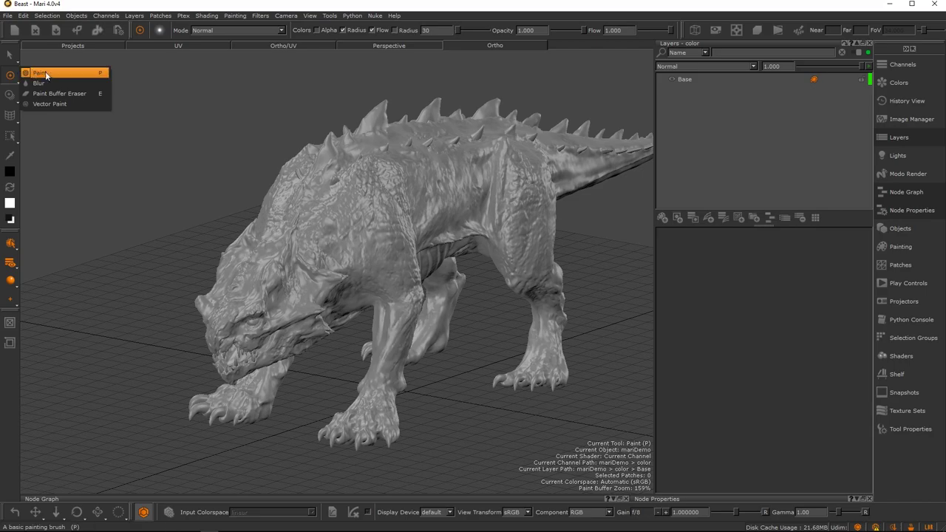
left_click(12, 75)
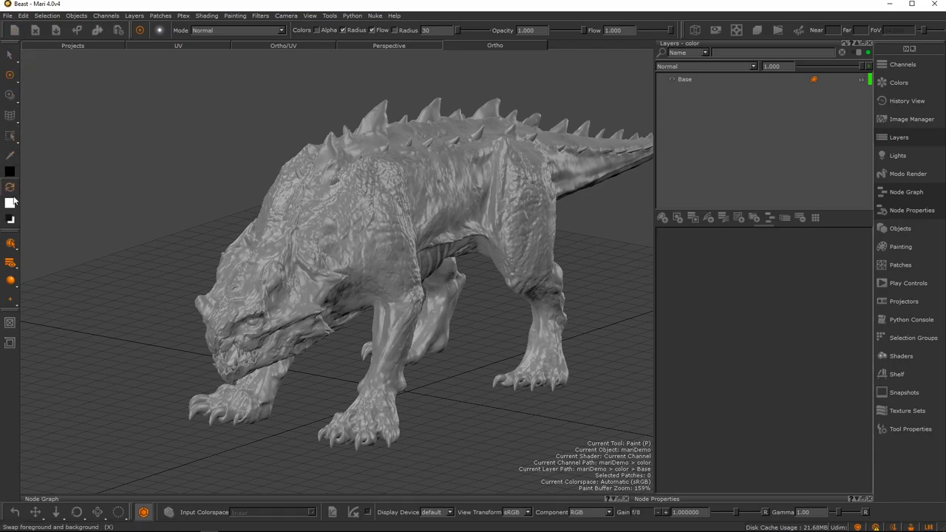
left_click(9, 139)
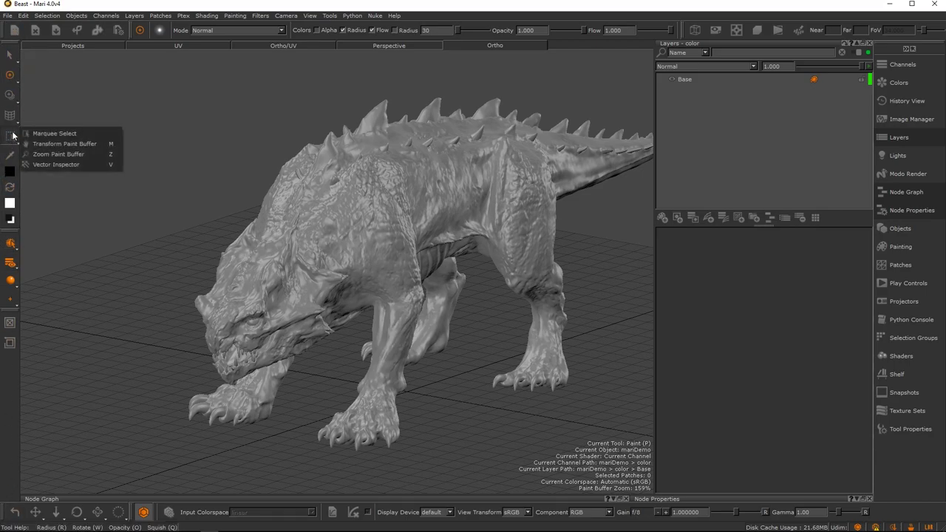
left_click(10, 136)
left_click(10, 156)
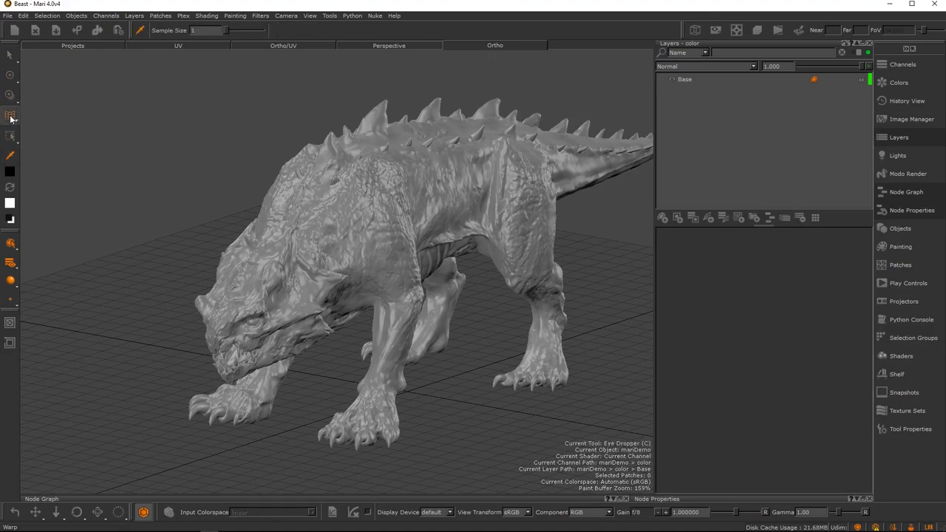
Step: Check the Channels palette with its quick channel and size settings, and hide it again
left_click(902, 66)
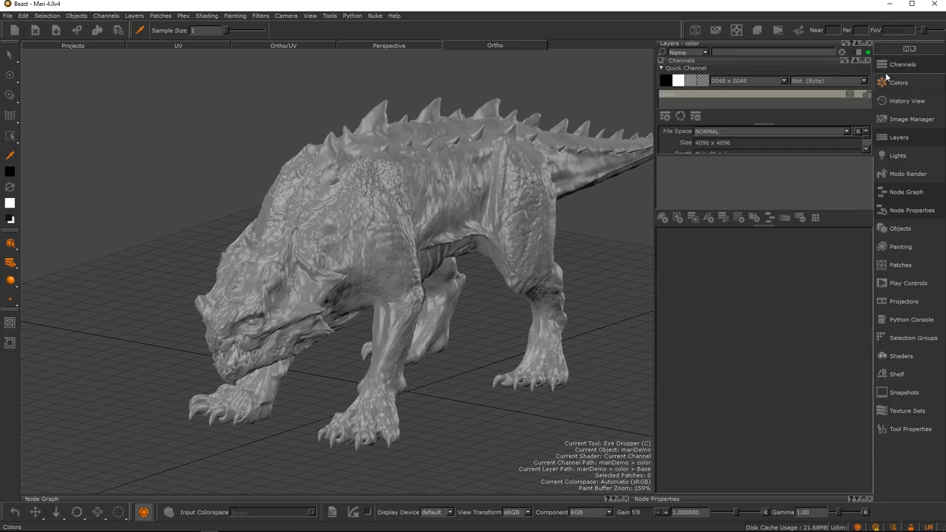
left_click(903, 67)
left_click(891, 65)
left_click(882, 65)
left_click(880, 65)
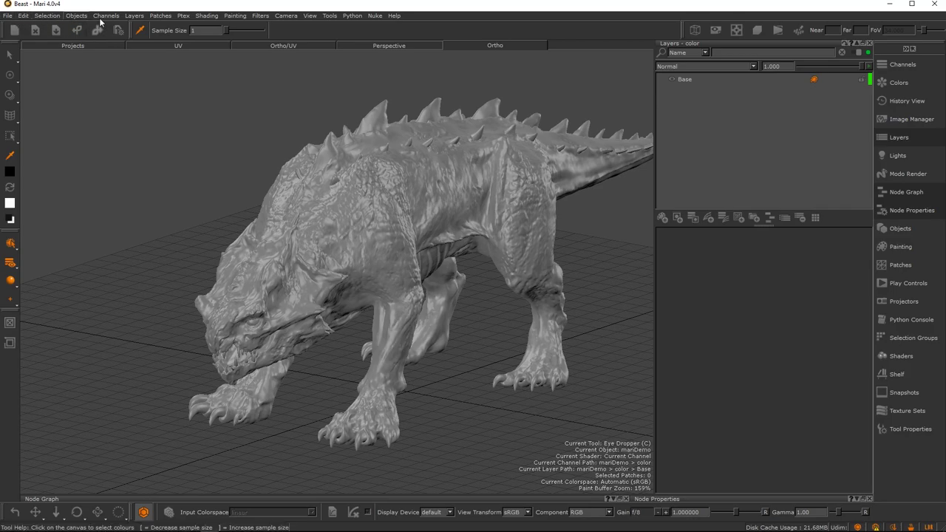
Step: Look through the available editing, project, layer, patch, filter and Python commands
left_click(24, 16)
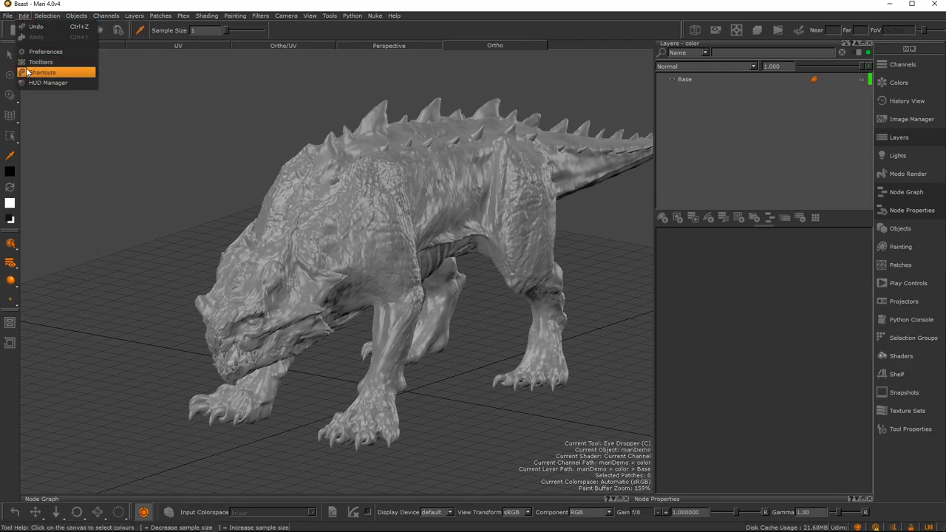
mouse_move(21, 52)
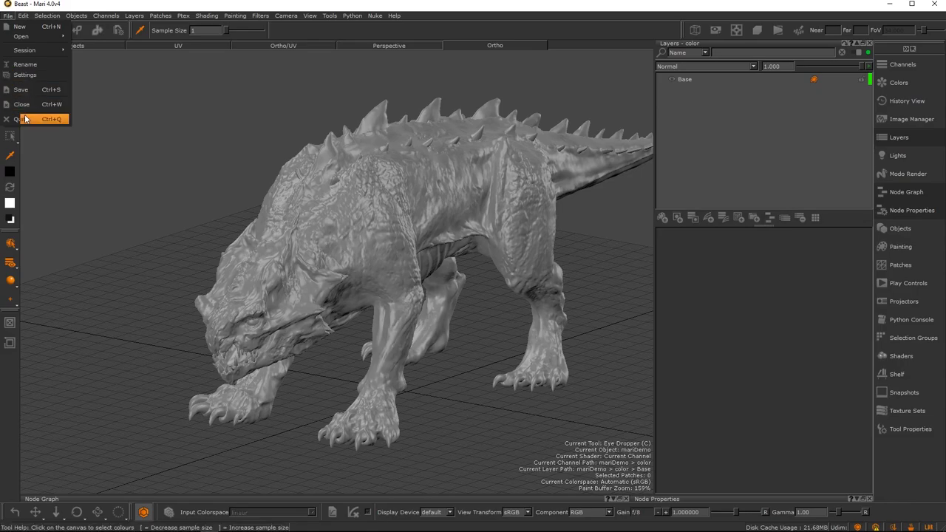
mouse_move(47, 16)
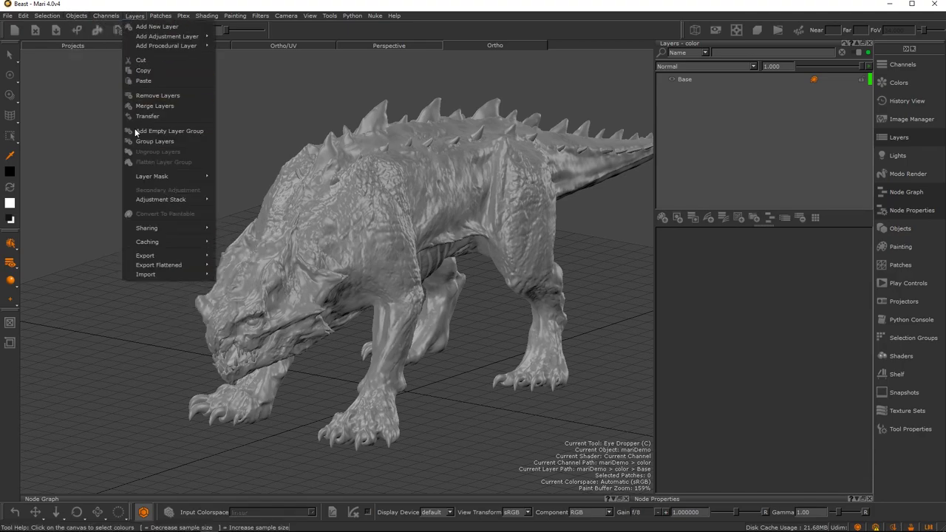
mouse_move(159, 17)
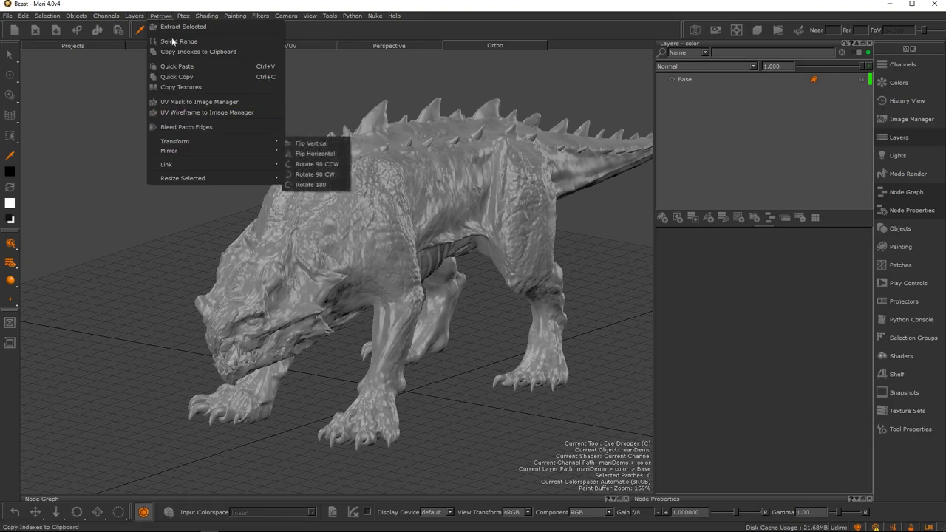
mouse_move(253, 14)
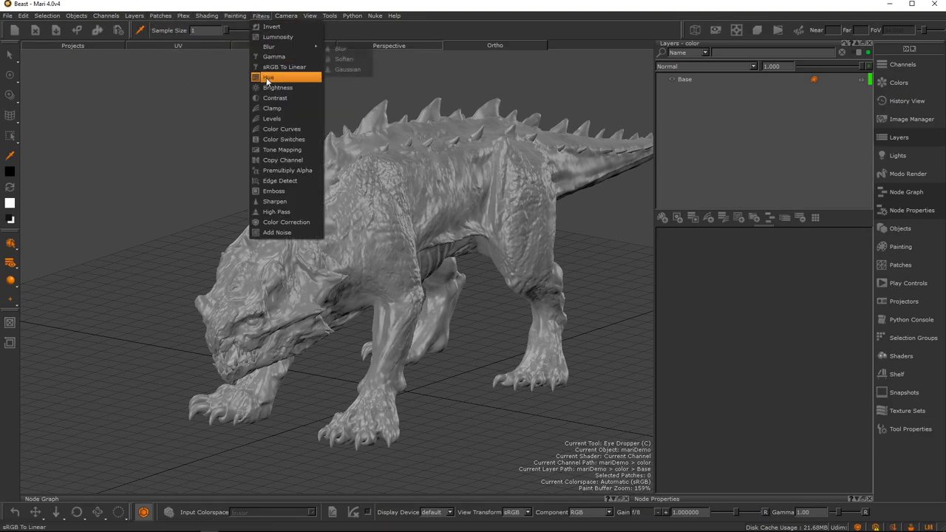
mouse_move(304, 47)
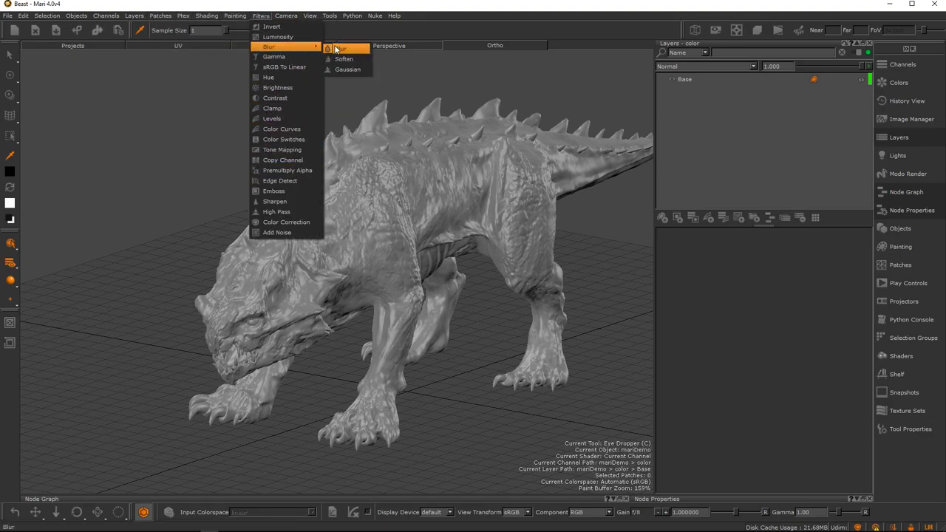
mouse_move(310, 16)
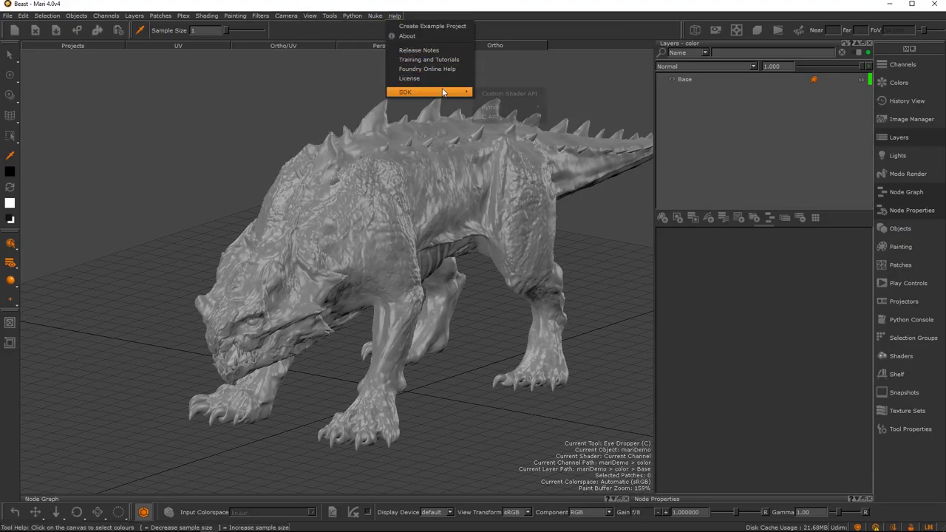
mouse_move(352, 15)
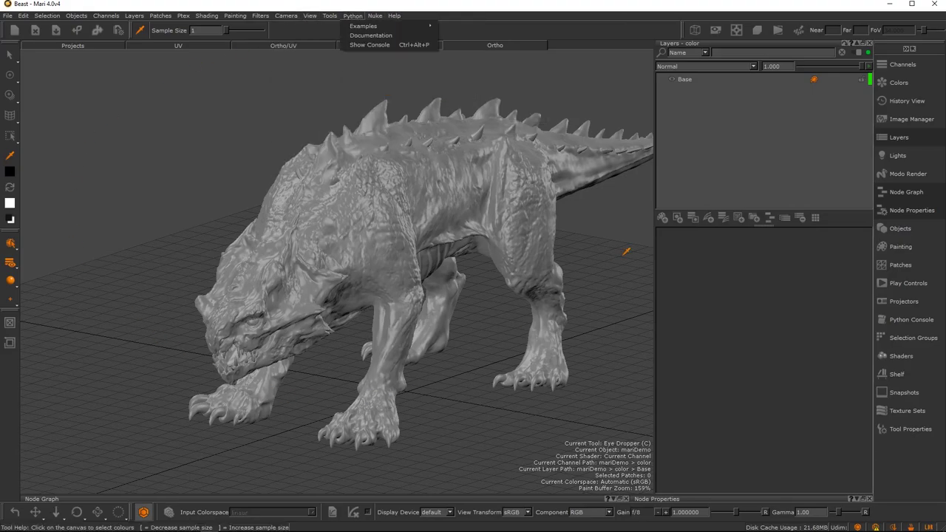
Step: Sample the creature's grey surface as the foreground color with the Eye Dropper
left_click(507, 201)
left_click(504, 203)
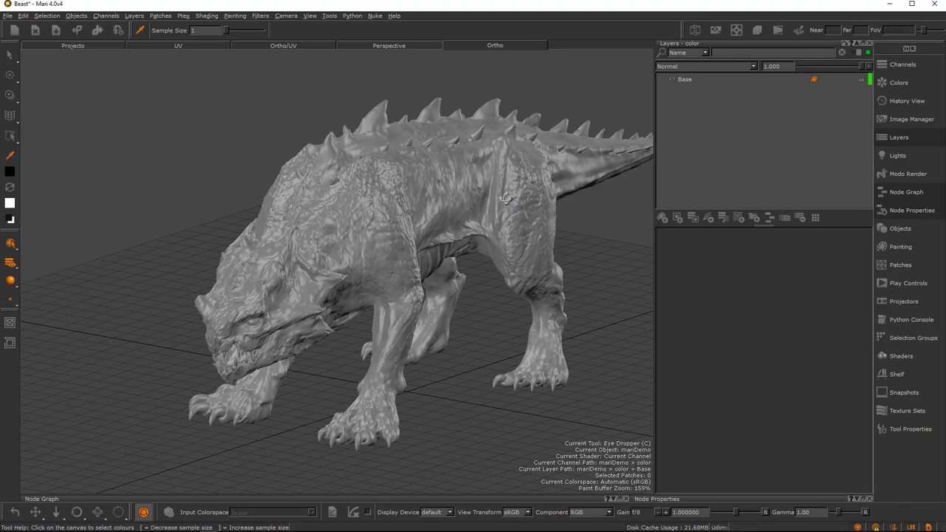
left_click_drag(503, 203, 500, 217, "alt")
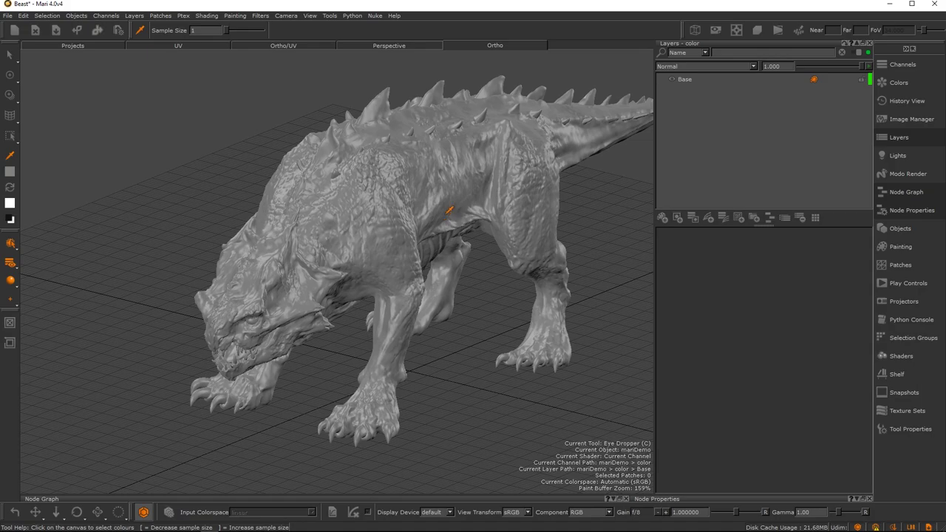
left_click_drag(467, 178, 476, 174, "alt")
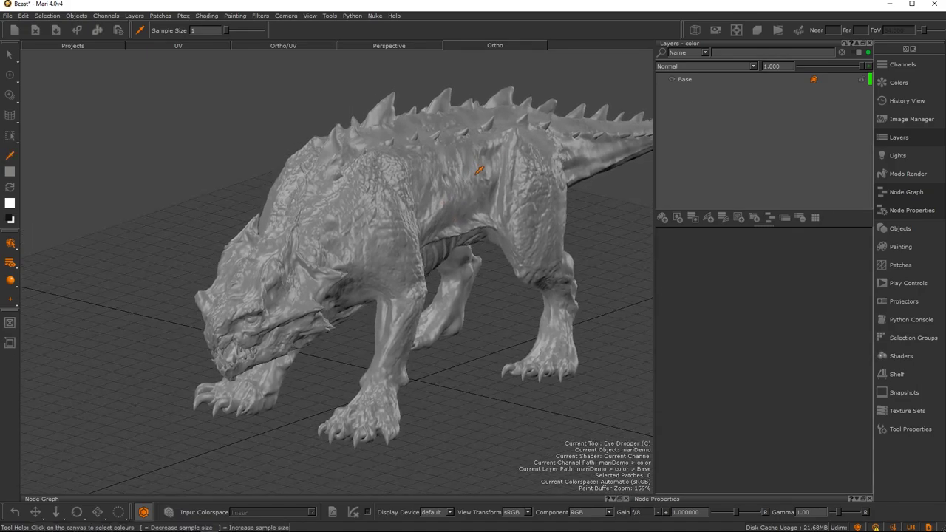
Step: Examine the creature's flank, belly and head from lower and closer angles
left_click(765, 30)
left_click(771, 31)
left_click(767, 30)
left_click(775, 31)
left_click_drag(485, 227, 465, 218, "alt")
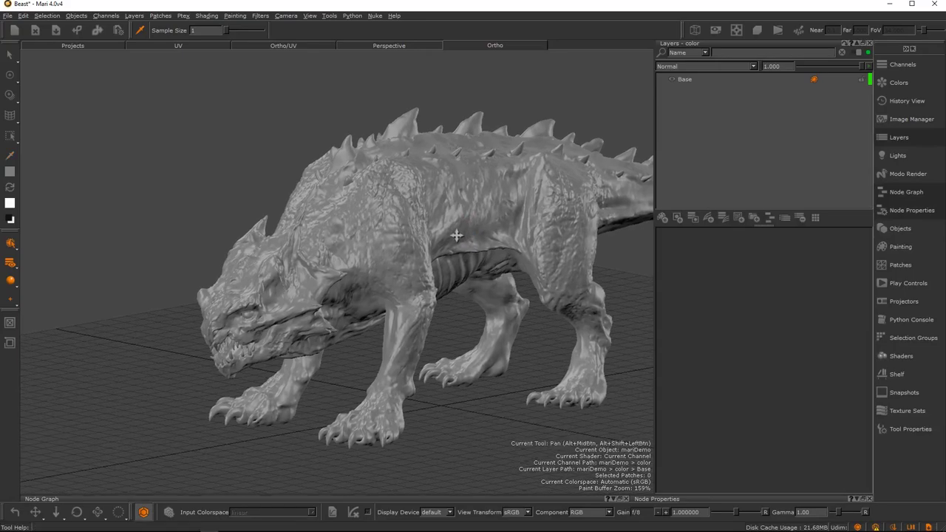
middle_click_drag(457, 237, 431, 220, "alt")
key("c")
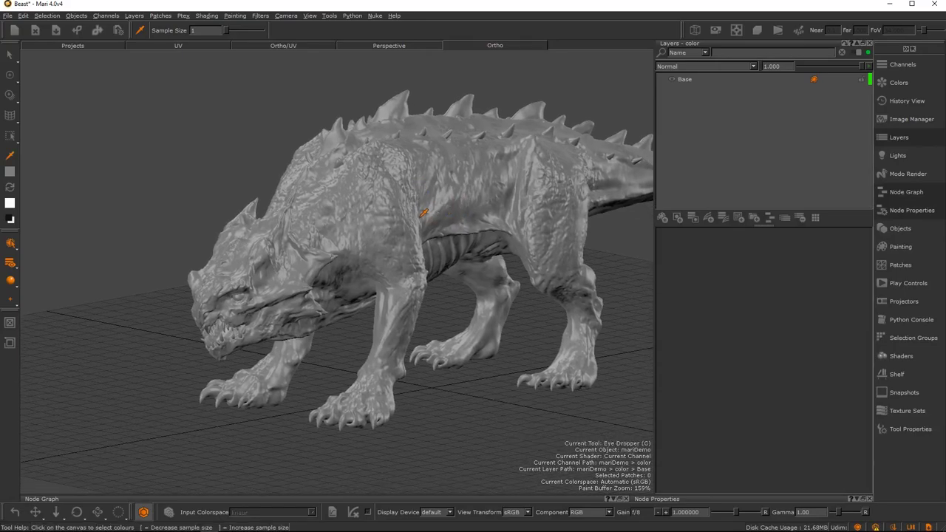
right_click_drag(390, 206, 405, 210, "alt")
left_click_drag(404, 210, 411, 192, "alt")
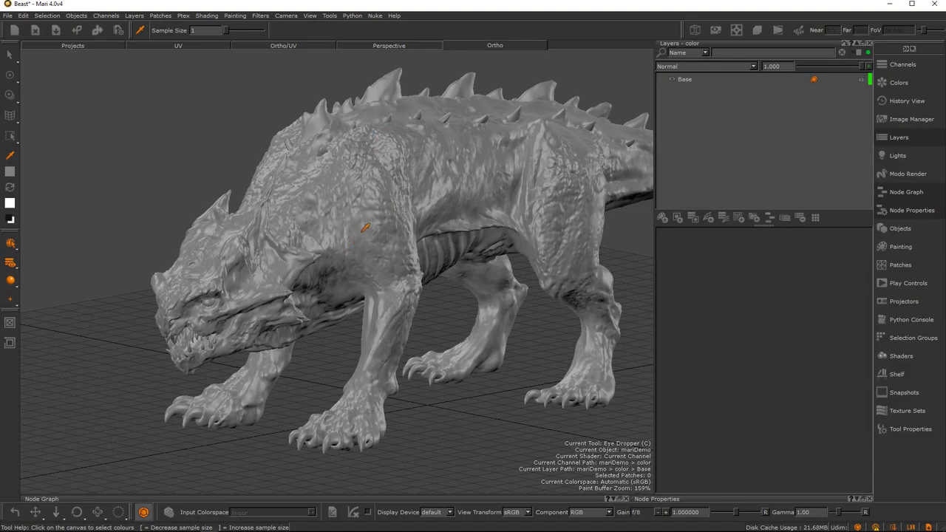
Step: Open a widened Display Properties window and turn the HUD off and back on
left_click(311, 15)
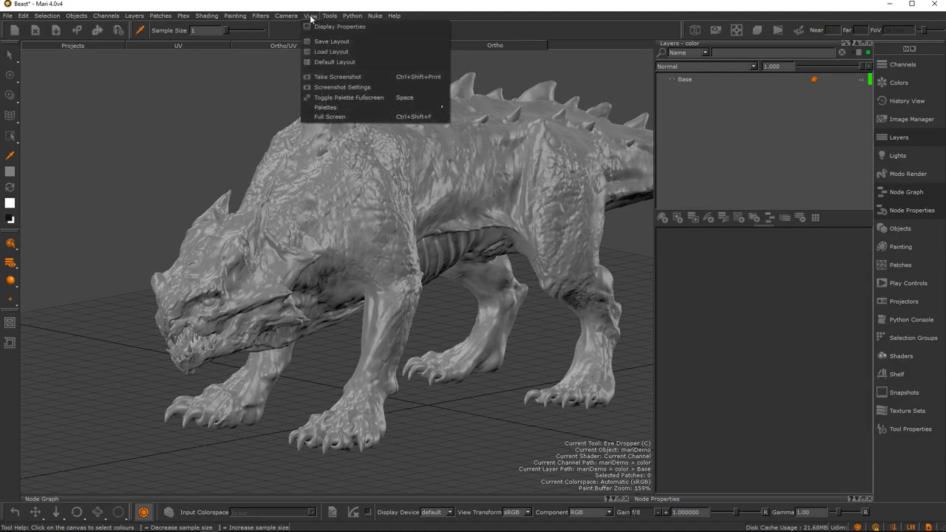
left_click(331, 29)
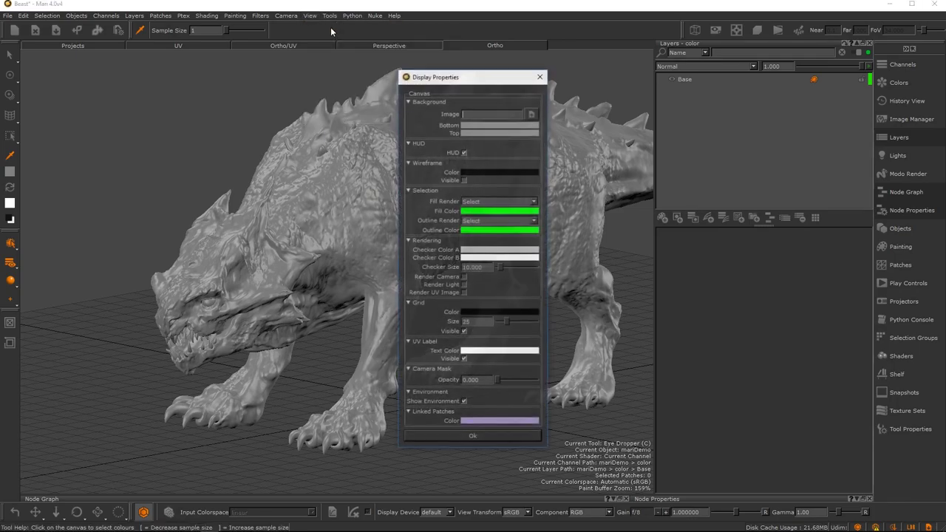
left_click_drag(435, 92, 498, 69)
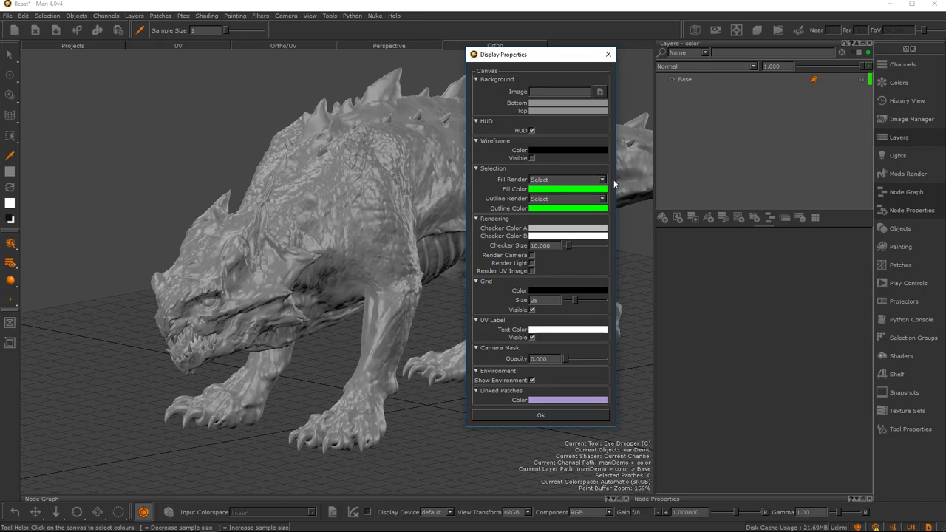
left_click_drag(627, 178, 678, 178)
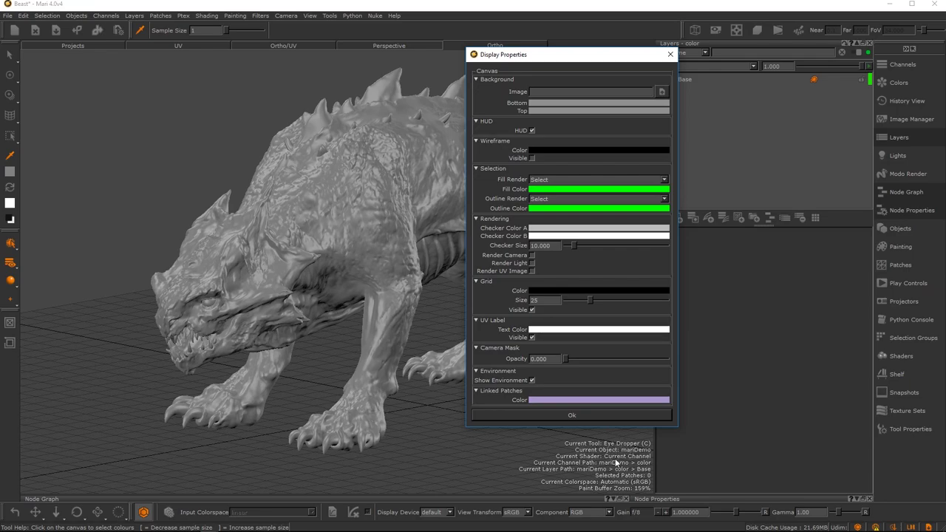
left_click(532, 131)
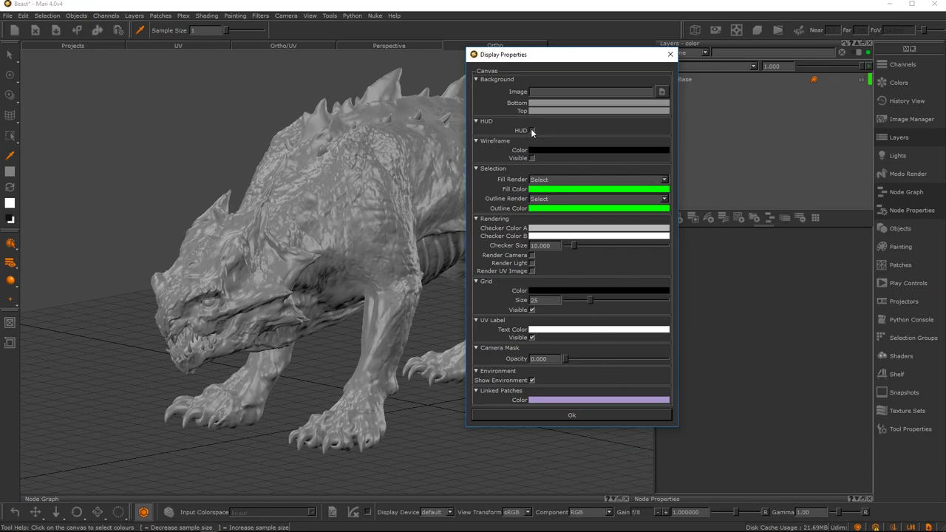
left_click(533, 131)
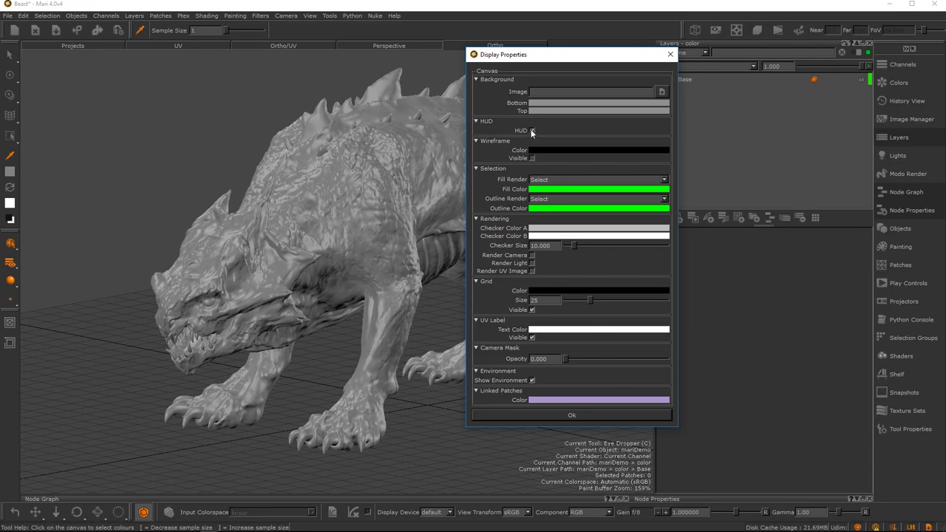
Step: Turn off the viewport grid's visibility and accept the display properties
left_click(533, 311)
left_click(532, 311)
left_click(532, 311)
left_click(532, 310)
left_click(532, 311)
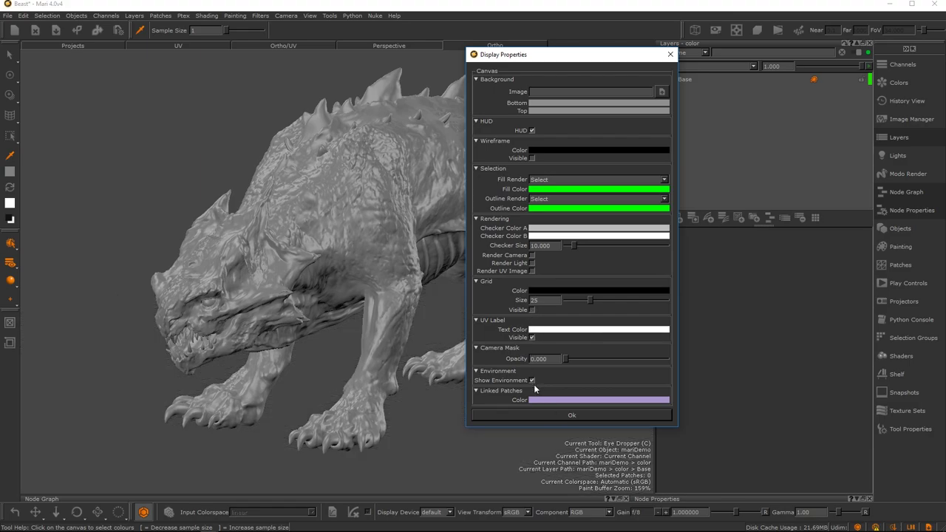
left_click(537, 413)
Step: Select the patch covering the creature's nearer front leg with the Select tool
left_click_drag(446, 249, 504, 275, "alt")
middle_click_drag(505, 275, 475, 244, "alt")
left_click_drag(486, 298, 493, 289, "alt")
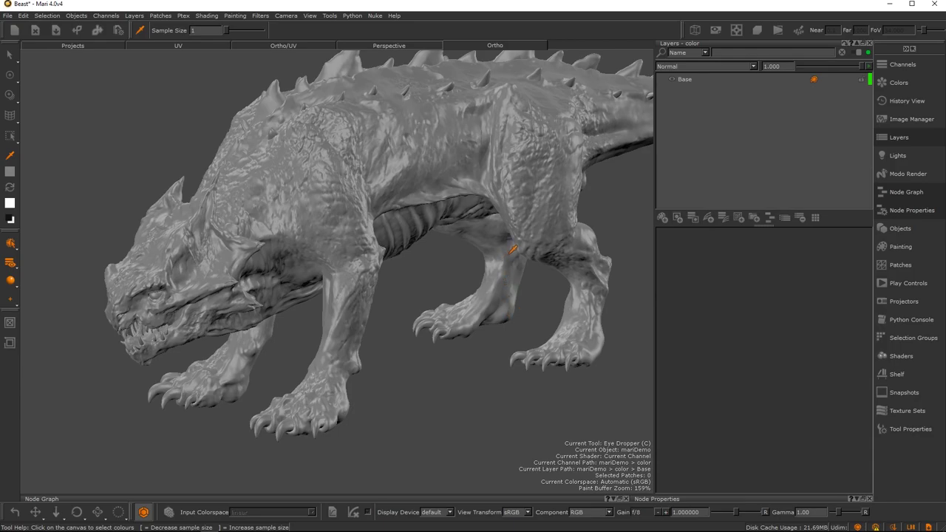
middle_click_drag(513, 250, 500, 277, "alt")
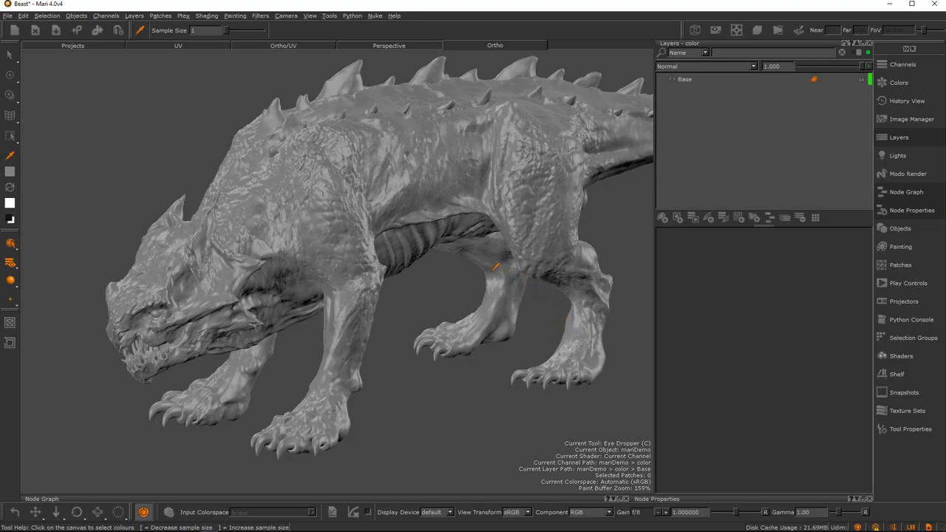
right_click_drag(499, 269, 462, 252, "alt")
left_click_drag(399, 322, 372, 305, "alt")
key("s")
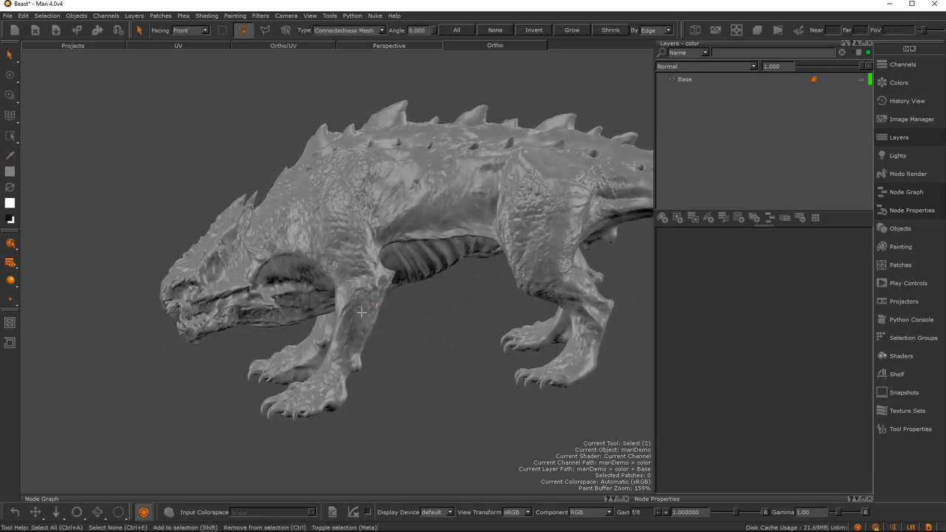
left_click(362, 311)
middle_click_drag(393, 334, 399, 218)
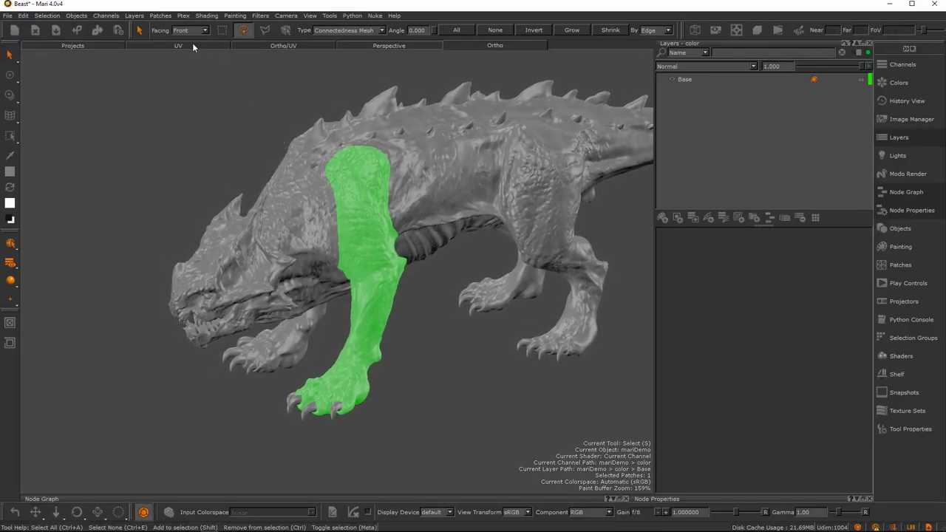
Step: Inspect the selected front-leg patch on the model and in its UV layout, using the combined Ortho/UV view
left_click(271, 45)
right_click_drag(432, 203, 522, 221, "alt")
middle_click_drag(522, 220, 467, 192, "alt")
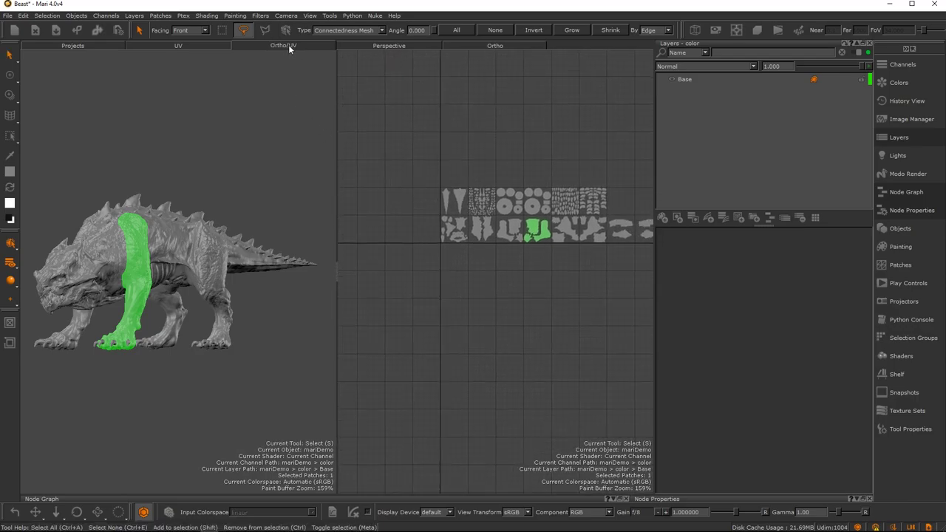
right_click_drag(453, 255, 480, 246, "alt")
middle_click_drag(179, 290, 235, 268, "alt")
left_click_drag(235, 268, 237, 281, "alt")
middle_click_drag(584, 206, 509, 207, "alt")
right_click_drag(509, 208, 497, 208, "alt")
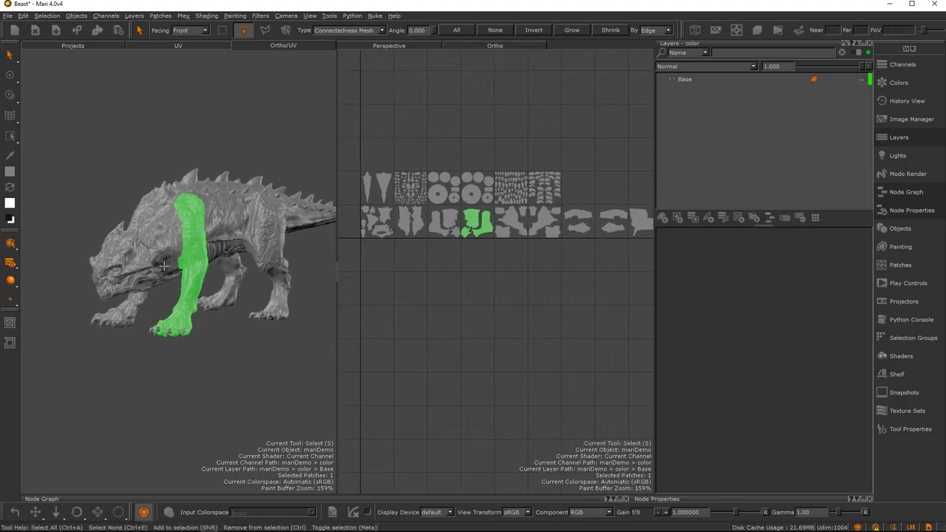
Step: Select the creature's neck patch, UDIM 1002, in the UV layout with the Select tool
right_click_drag(166, 266, 198, 260, "alt")
left_click_drag(198, 260, 174, 276, "alt")
middle_click_drag(175, 277, 219, 276, "alt")
right_click_drag(219, 276, 197, 294, "alt")
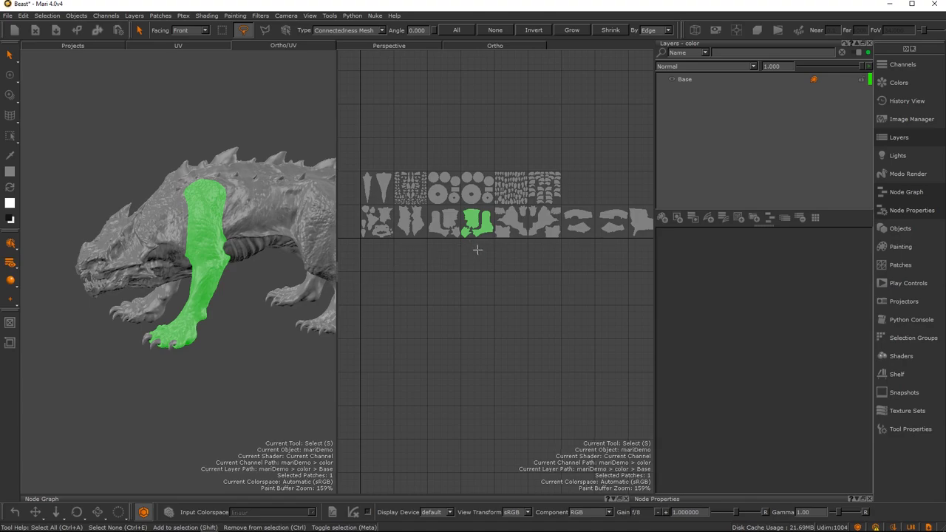
right_click_drag(509, 255, 505, 249, "alt")
middle_click_drag(508, 235, 497, 246, "alt")
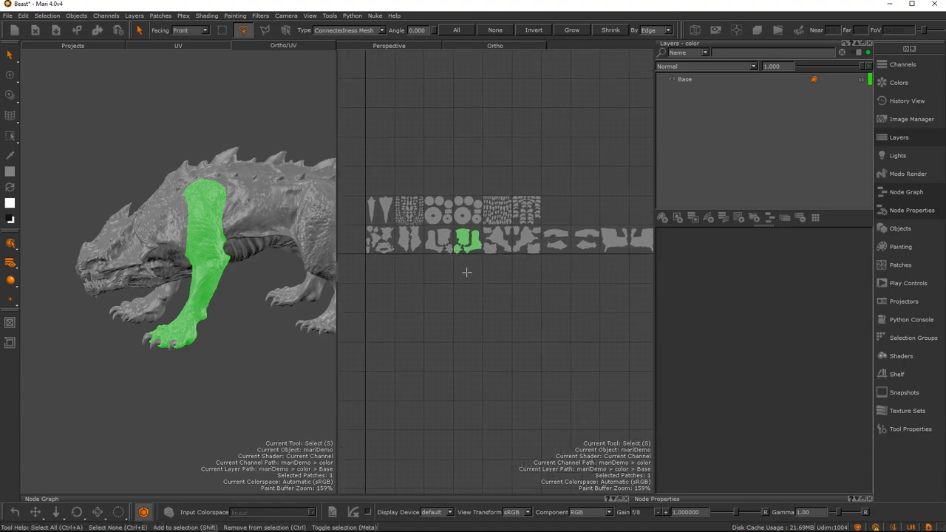
middle_click_drag(428, 259, 479, 258)
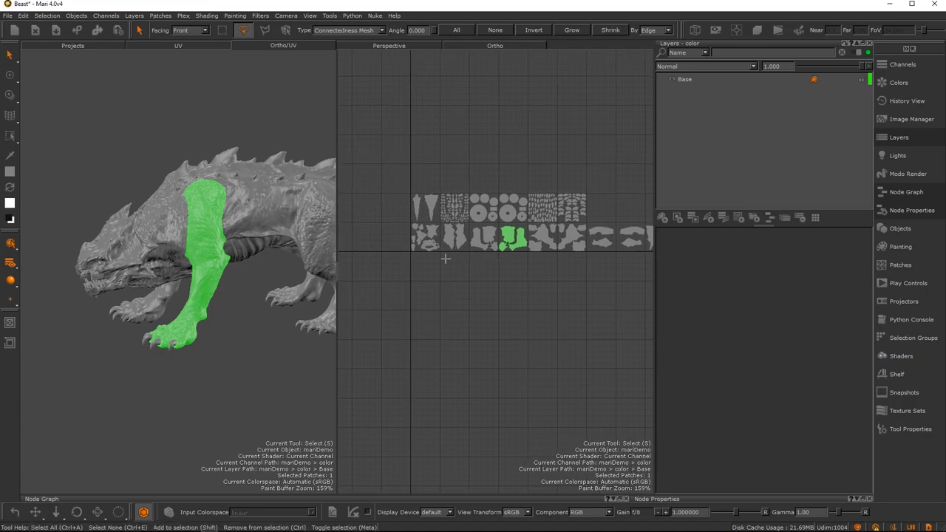
right_click_drag(429, 219, 520, 313, "alt")
key("s")
left_click(525, 259)
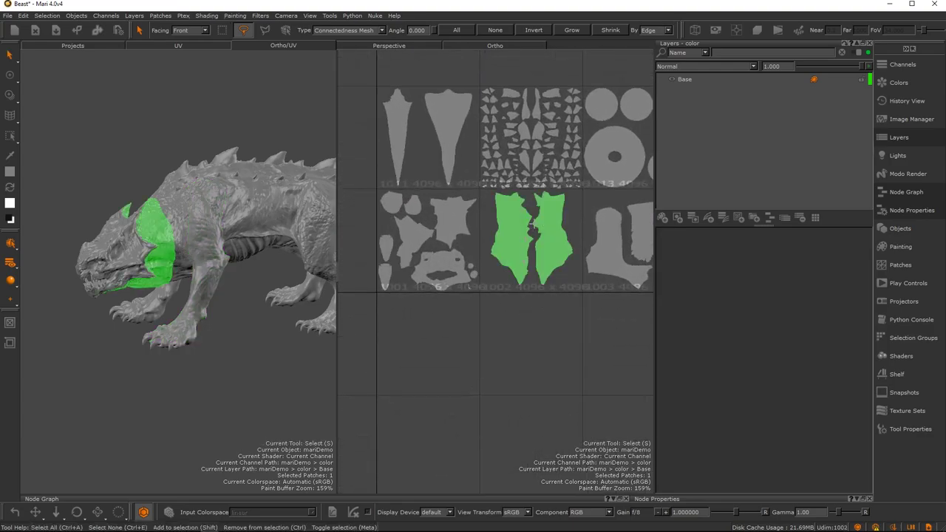
Step: Select the head patch, UDIM 1001, in the UV layout and add the neck patch, UDIM 1002, to the selection
right_click(529, 225)
left_click(544, 241)
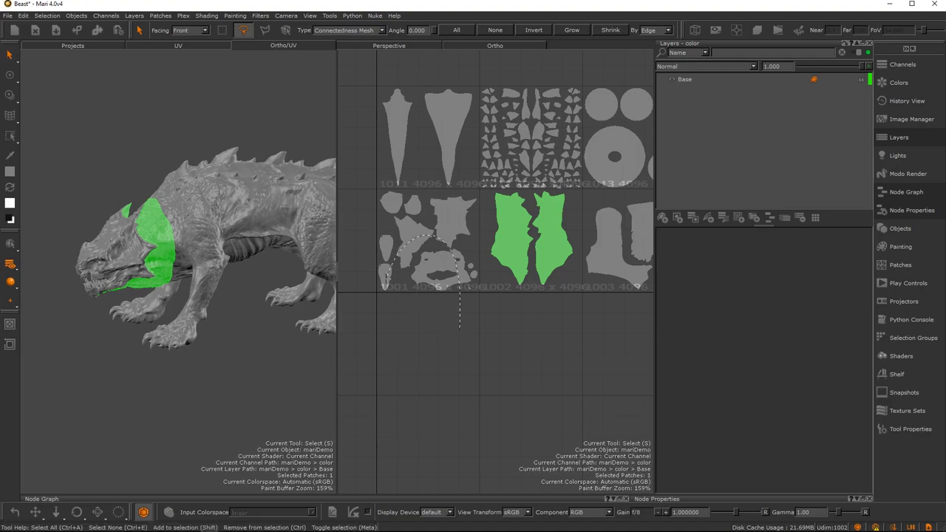
left_click(433, 236)
left_click(544, 240, "shift")
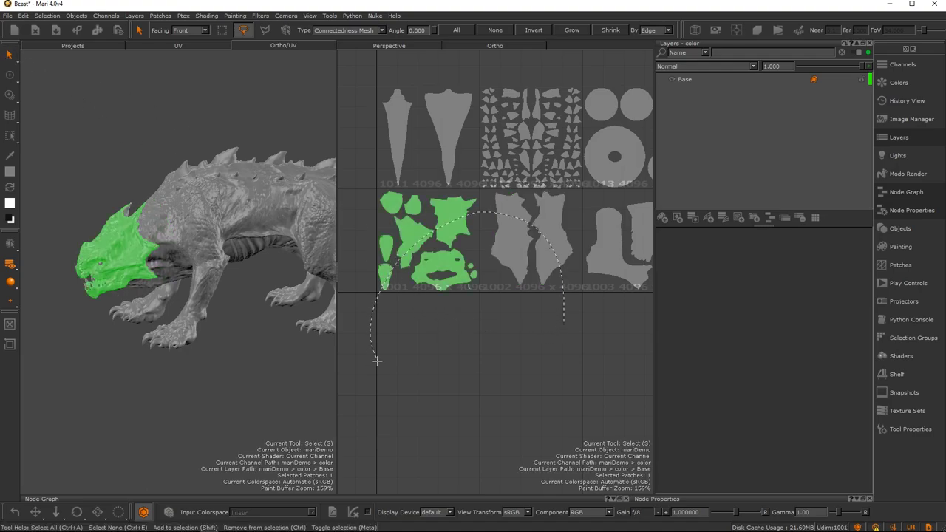
scroll(468, 299, "down", 4)
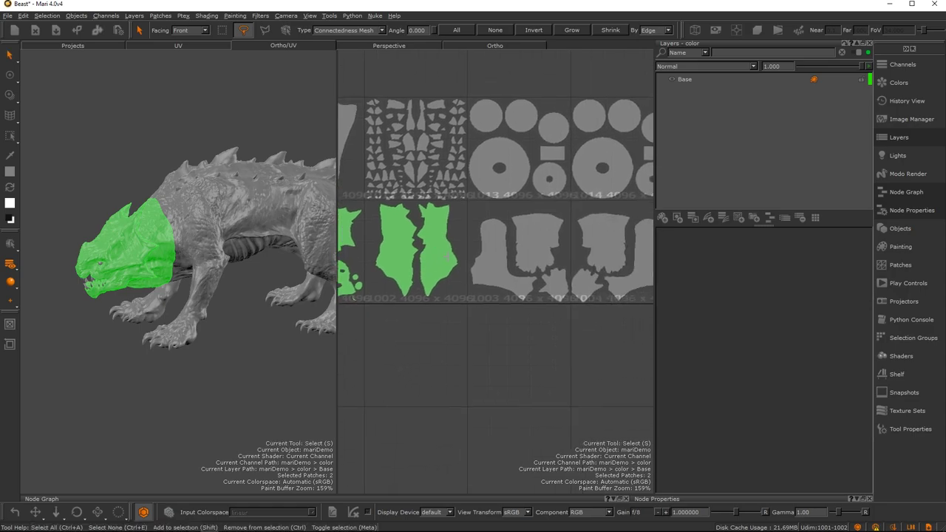
mouse_move(536, 312)
left_mouse_down("shift")
mouse_move(510, 317)
mouse_move(540, 255)
mouse_move(544, 305)
left_mouse_up("shift")
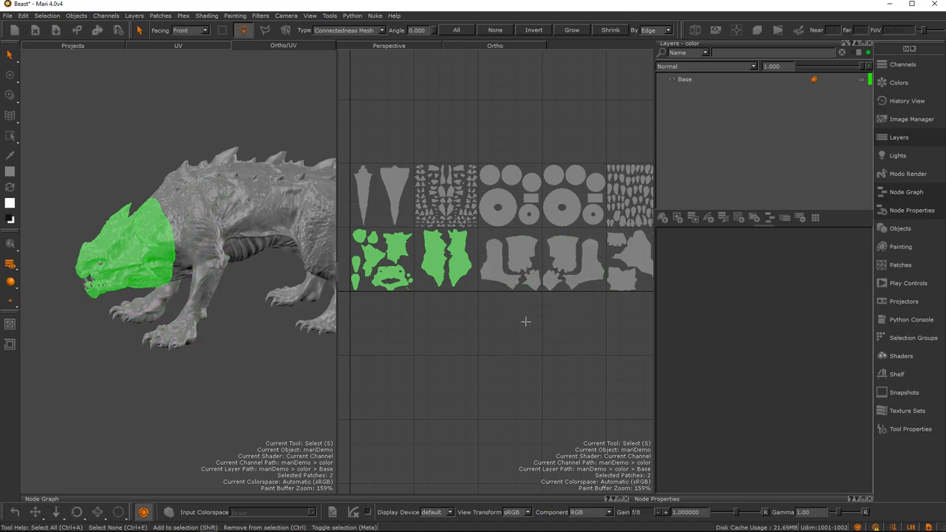
Step: Hide the selected head and neck patches
middle_click_drag(567, 257, 514, 242, "alt")
right_click_drag(514, 242, 525, 223, "alt")
middle_click_drag(527, 250, 565, 257, "alt")
right_click_drag(565, 257, 532, 285, "alt")
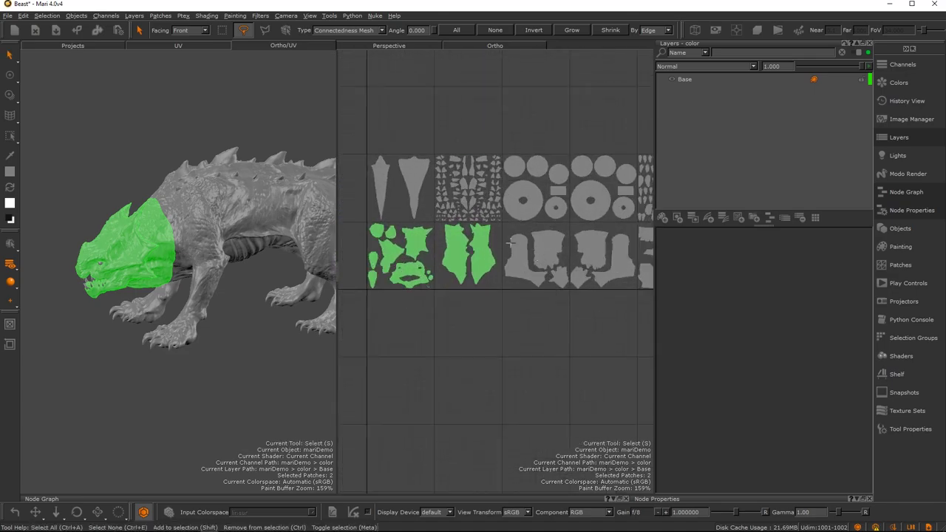
middle_click_drag(412, 226, 459, 272, "alt")
middle_click_drag(269, 279, 227, 274)
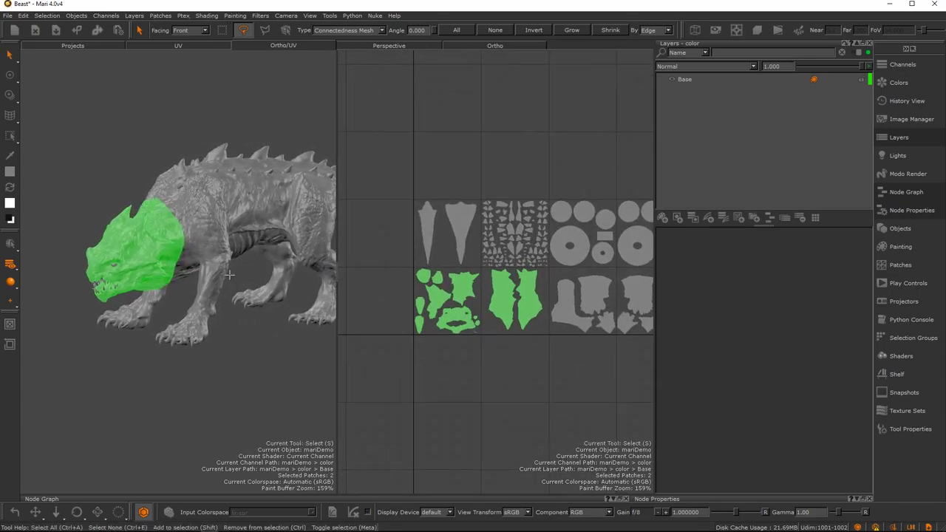
key("h")
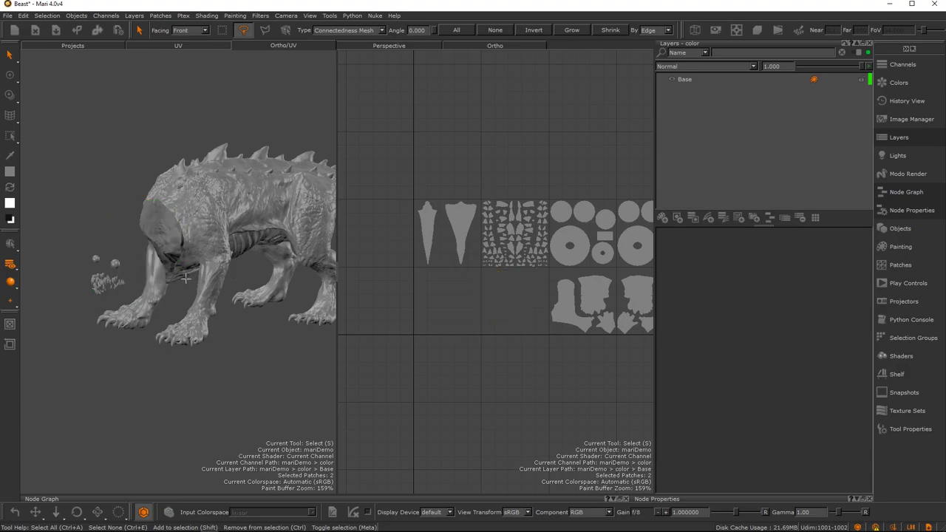
Step: Undo hiding the head and neck patches, redo it and undo it again
key("ctrl+z")
key("ctrl+shift+z")
key("ctrl+z")
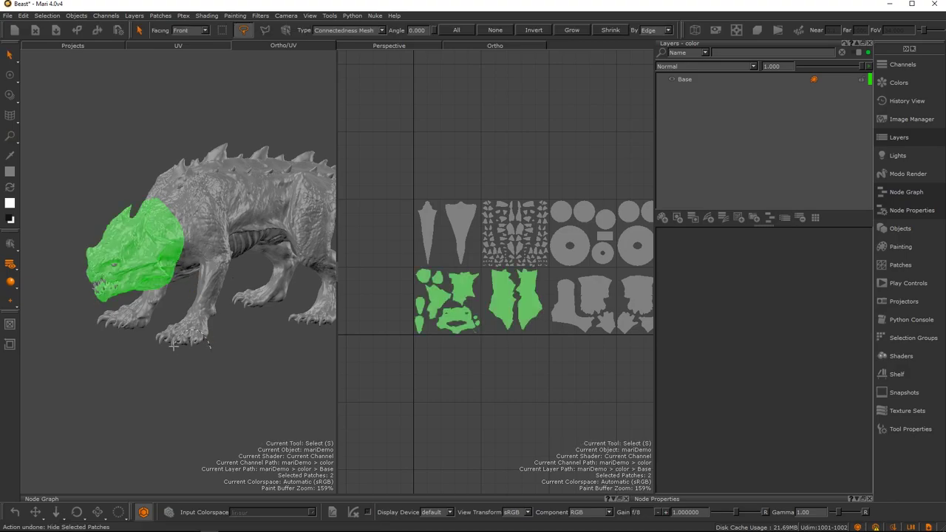
Step: Hide the creature's nearer front-leg patch, UDIM 1004, and its nearer hind-leg patch, UDIM 1006
key("ctrl+z")
key("h")
mouse_move(196, 331)
left_mouse_down("alt")
mouse_move(168, 338)
mouse_move(152, 325)
left_mouse_up("alt")
left_click(151, 324)
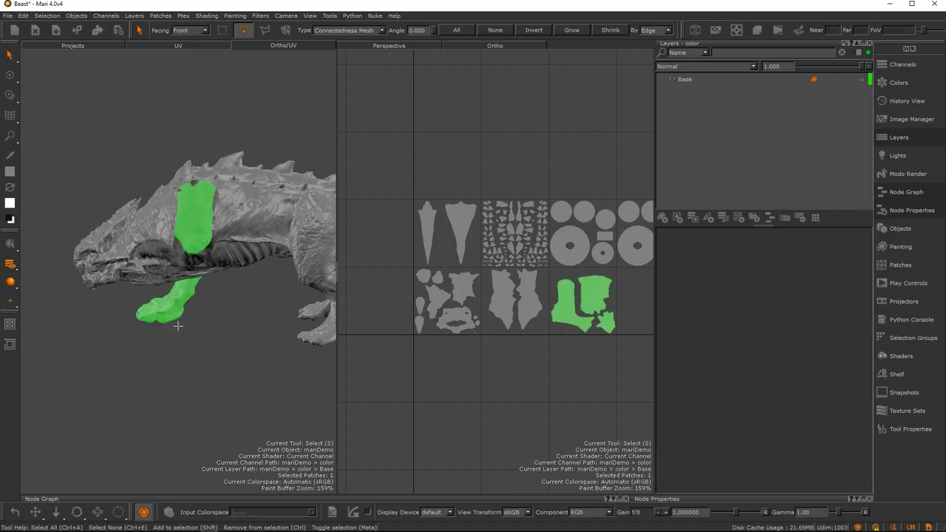
left_click_drag(315, 345, 264, 384)
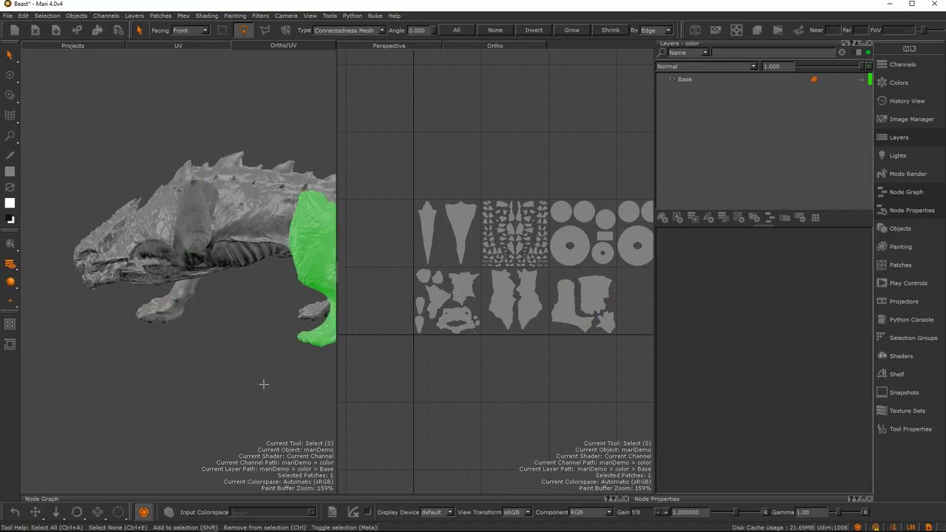
key("h")
Step: Select the farther front-leg patch, UDIM 1003, and isolate it by hiding all unselected patches
left_click(161, 309)
key("h")
key("shift+h")
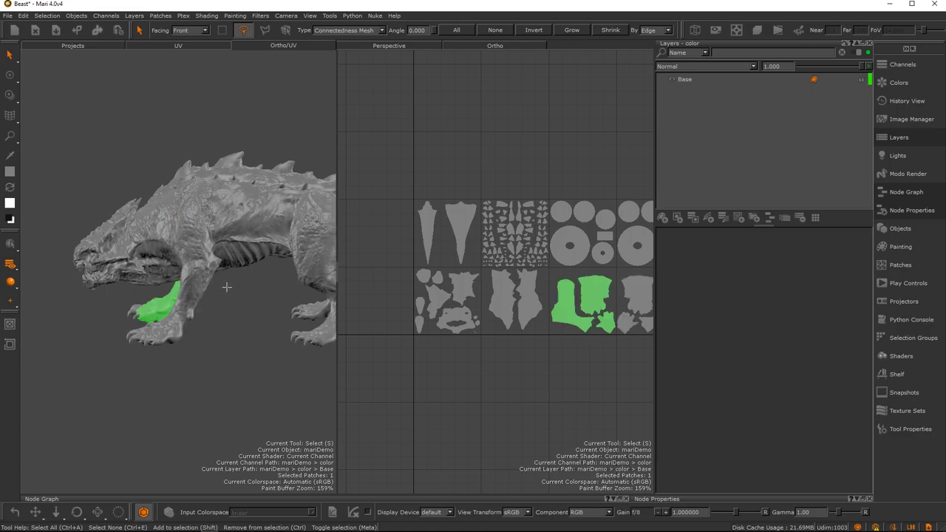
key("ctrl+h")
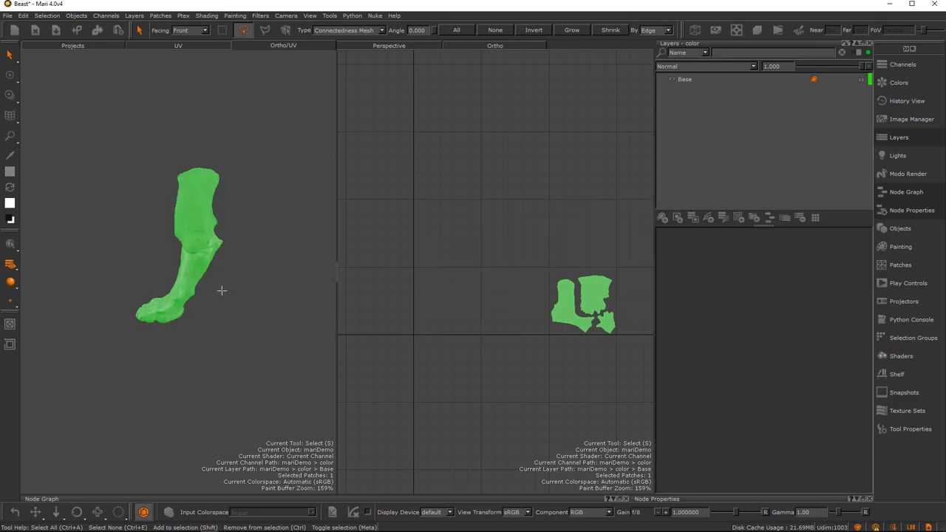
Step: Undo hiding the unselected patches, redo it and undo it again to restore the whole creature
key("ctrl+z")
key("z")
key("ctrl+y")
key("ctrl+z")
Step: Look through the available patch visibility and selection commands, including Hide Unselected, Show All and Invert Visibility
right_click(228, 284)
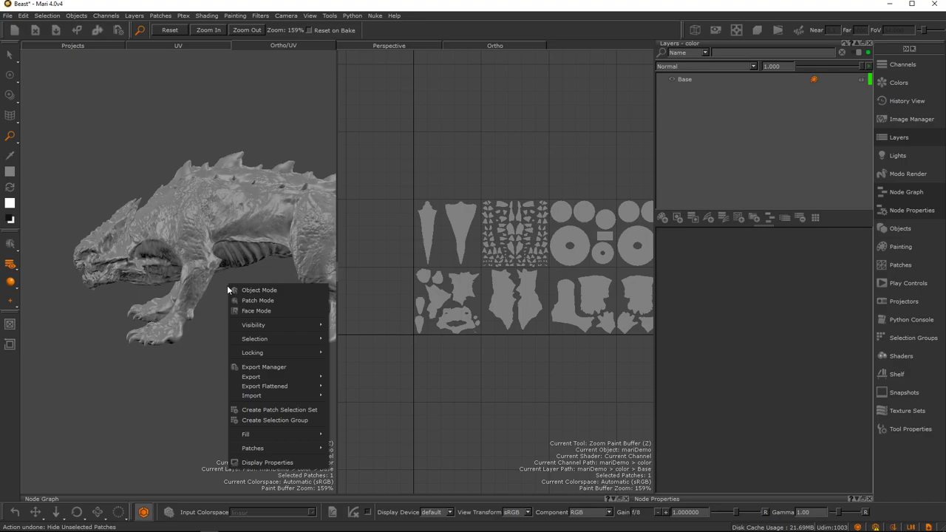
mouse_move(284, 330)
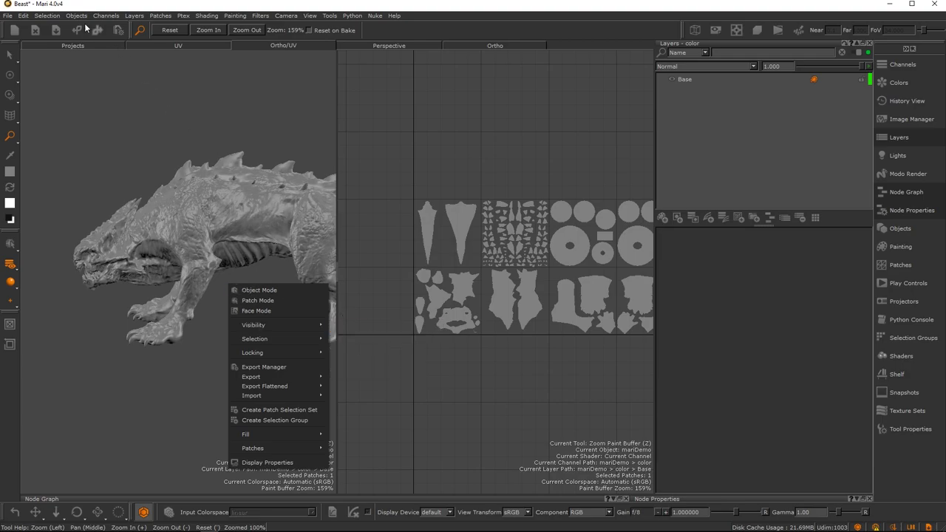
left_click(46, 16)
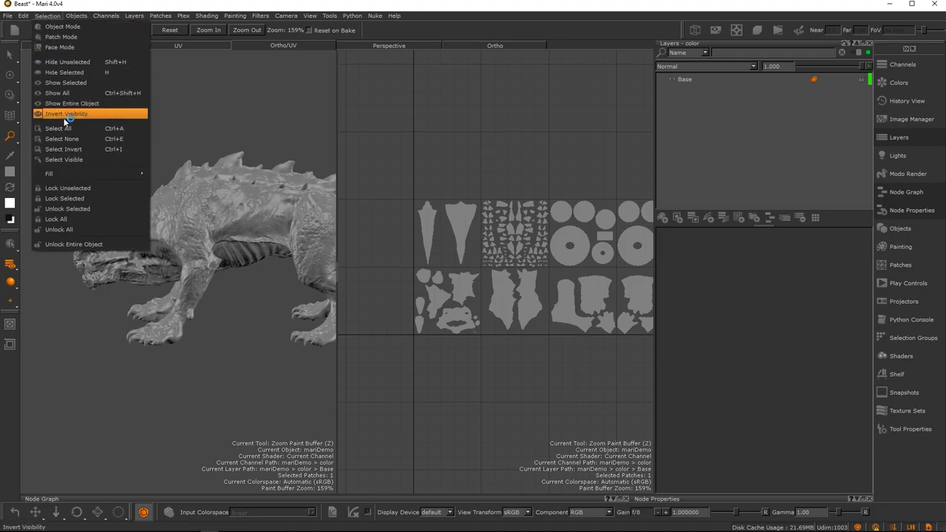
left_click_drag(131, 353, 219, 285, "alt")
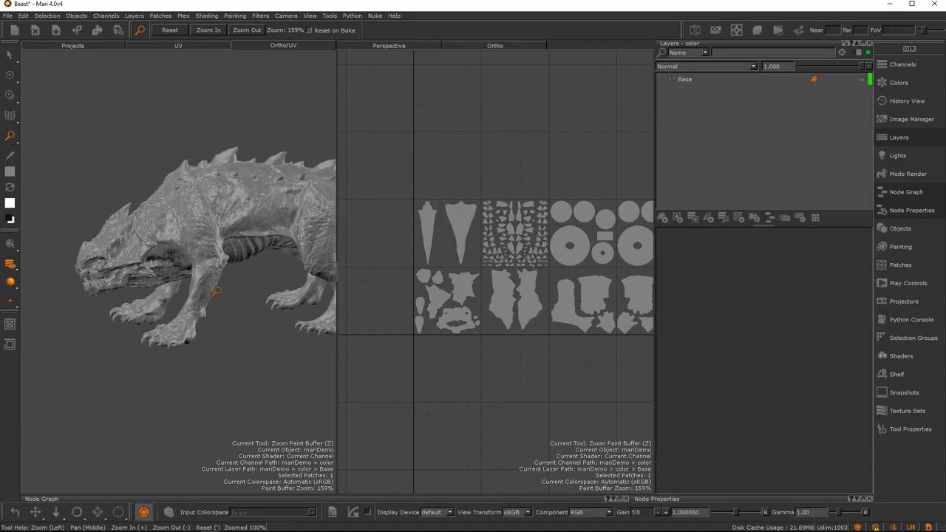
key("alt")
left_click_drag(209, 306, 212, 301, "alt")
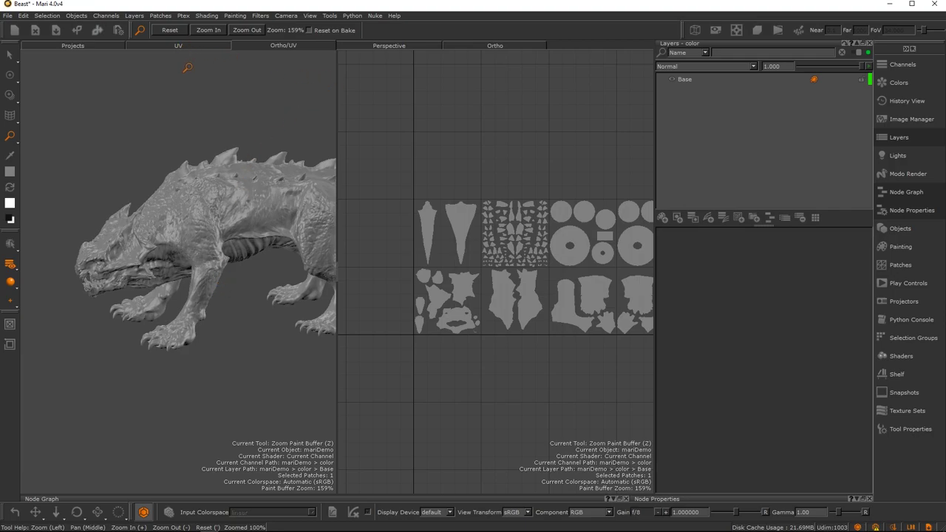
Step: Activate the Paint tool, look at the full UV view and switch to the Ortho view of the creature
key("p")
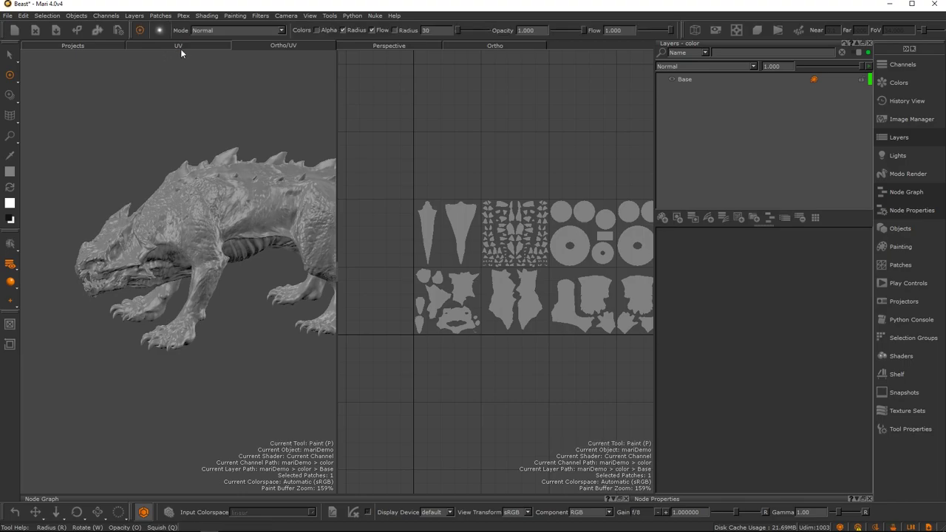
left_click(181, 49)
mouse_move(482, 191)
middle_mouse_down("alt")
mouse_move(441, 219)
mouse_move(409, 317)
middle_mouse_up("alt")
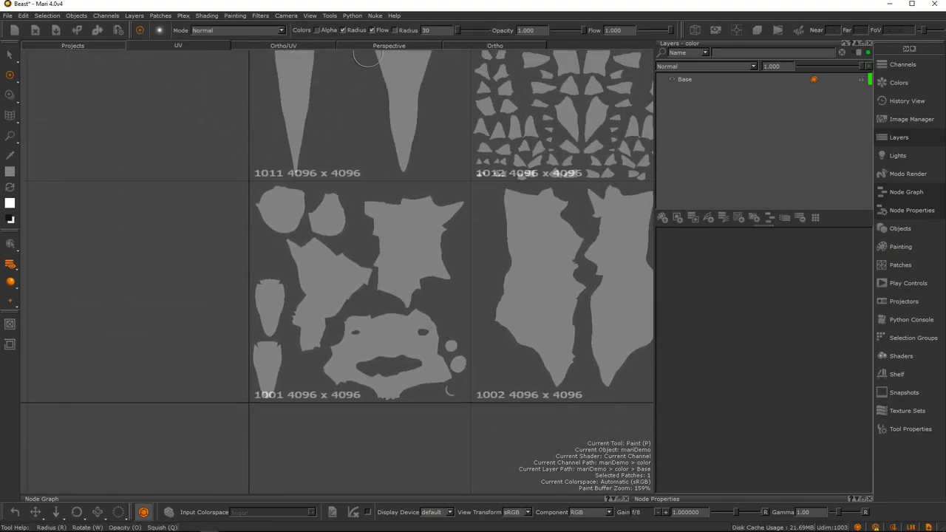
left_click(496, 46)
mouse_move(420, 209)
left_mouse_down("alt")
mouse_move(392, 200)
mouse_move(390, 222)
left_mouse_up("alt")
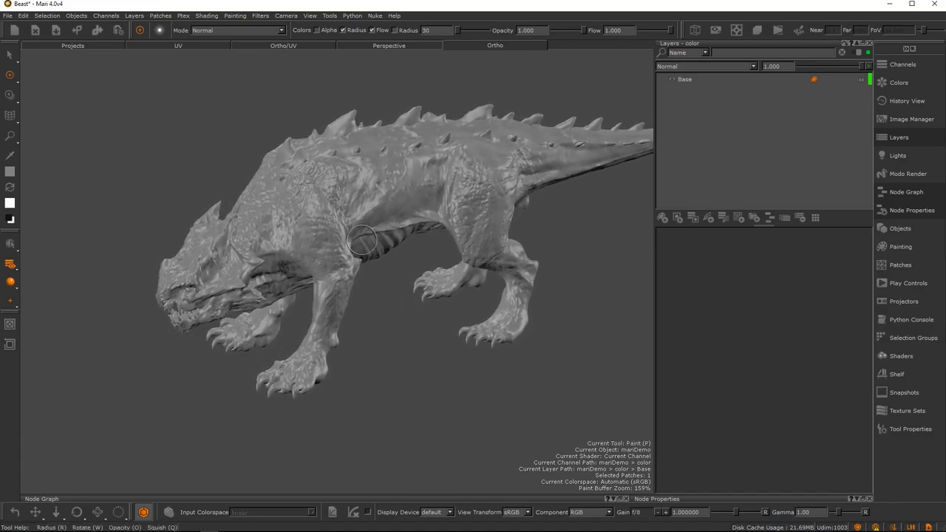
Step: Select and hide the patches covering the creature's head, shoulders and front legs, and undo the hiding
middle_click_drag(310, 356, 325, 294, "alt")
right_click_drag(325, 294, 352, 343, "alt")
left_click_drag(351, 343, 338, 370, "alt")
scroll(362, 299, "up", 2)
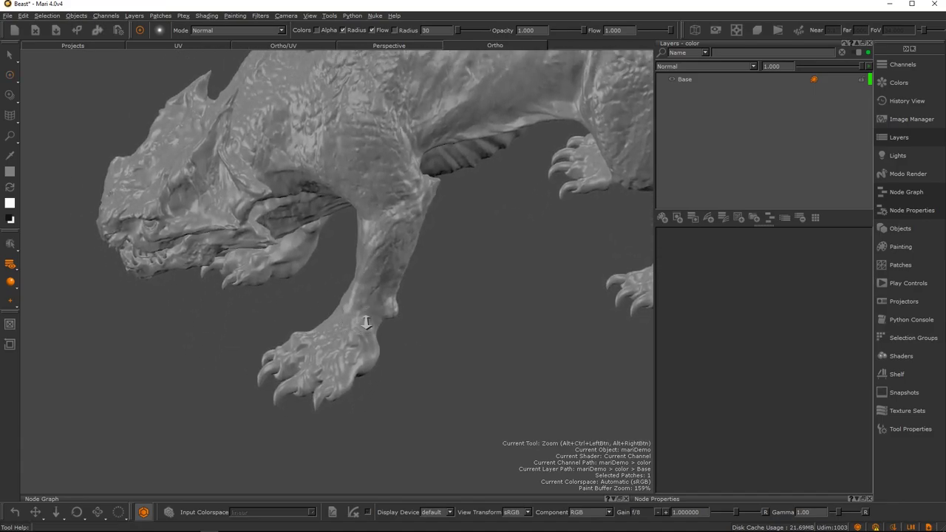
scroll(400, 296, "down", 5)
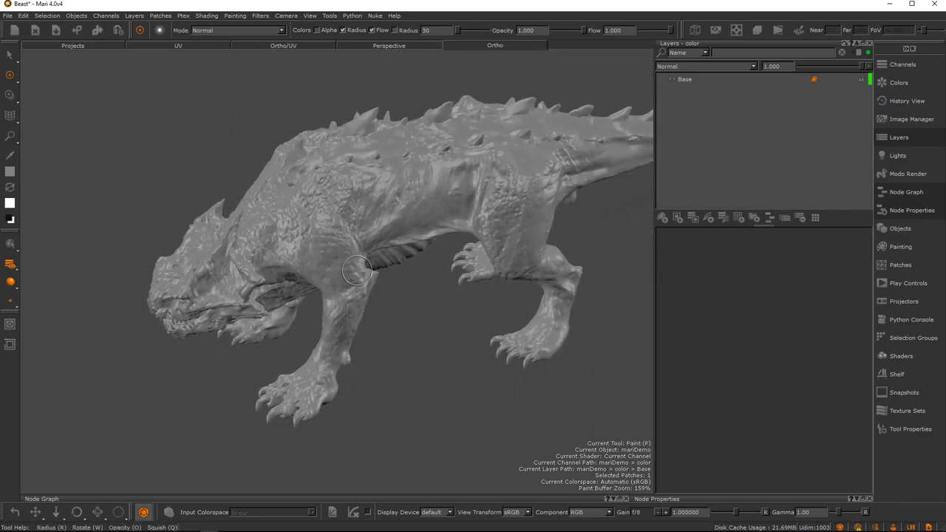
left_click_drag(389, 311, 372, 315, "alt")
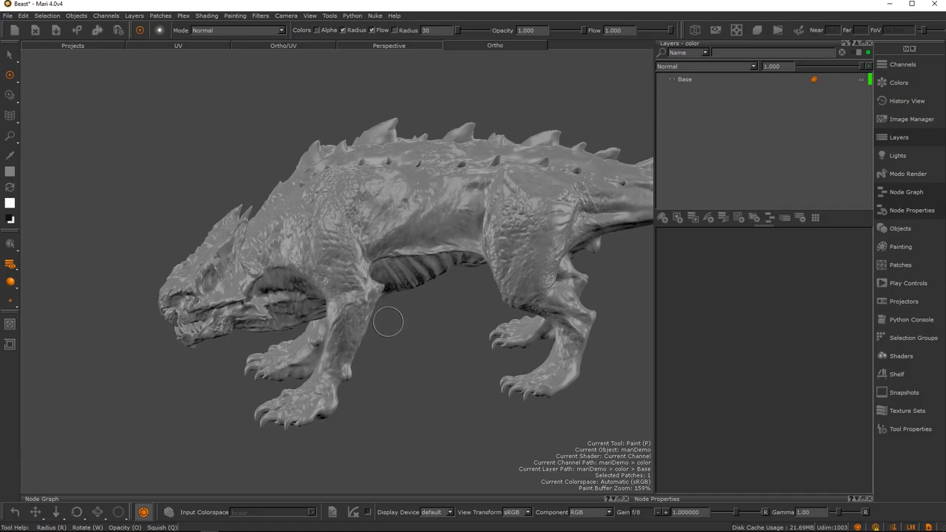
key("s")
mouse_move(398, 344)
left_mouse_down()
mouse_move(389, 323)
mouse_move(175, 285)
mouse_move(326, 376)
left_mouse_up()
key("z")
key("h")
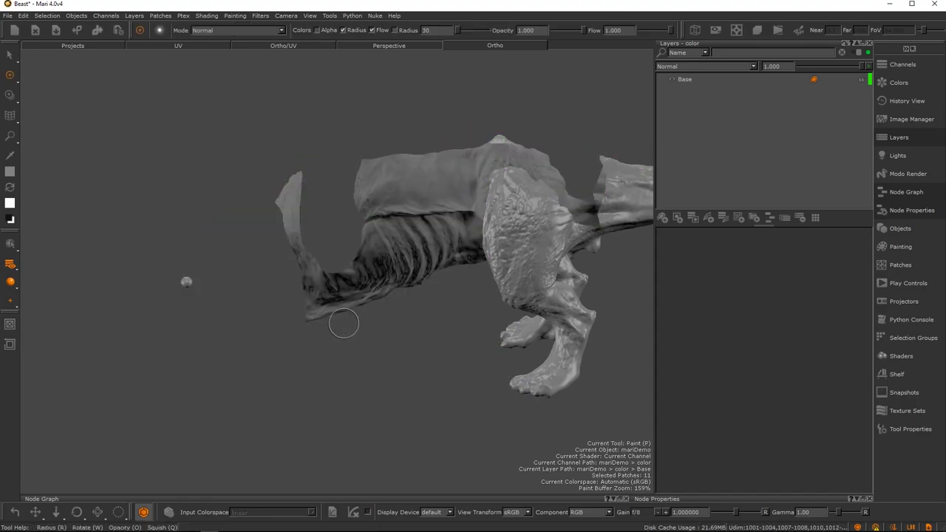
key("ctrl+z")
Step: Select the two front-leg patches together with the claws patch, hide them and undo the hiding
key("s")
mouse_move(366, 409)
left_mouse_down()
mouse_move(281, 337)
mouse_move(346, 431)
left_mouse_up()
key("h")
key("z")
key("ctrl+z")
Step: Switch through the Select and Zoom Paint Buffer tools and finish on the Paint tool
key("s")
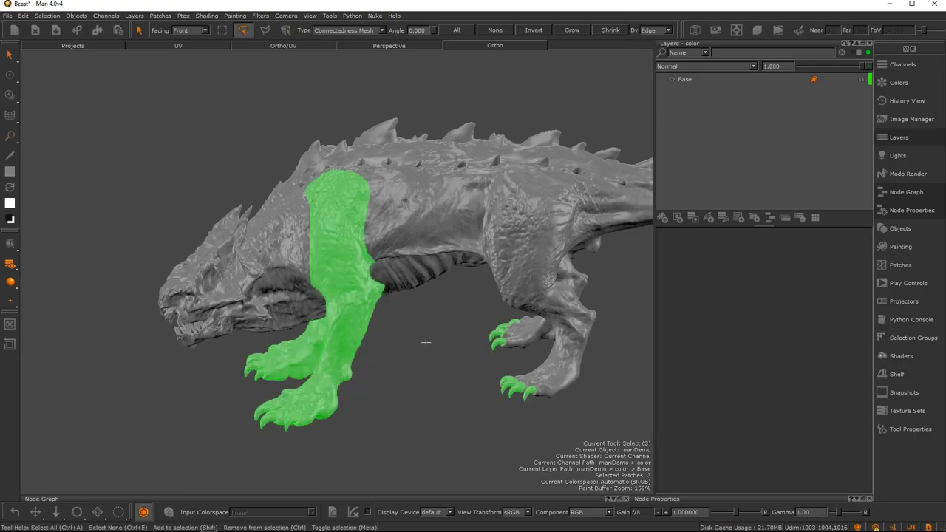
key("z")
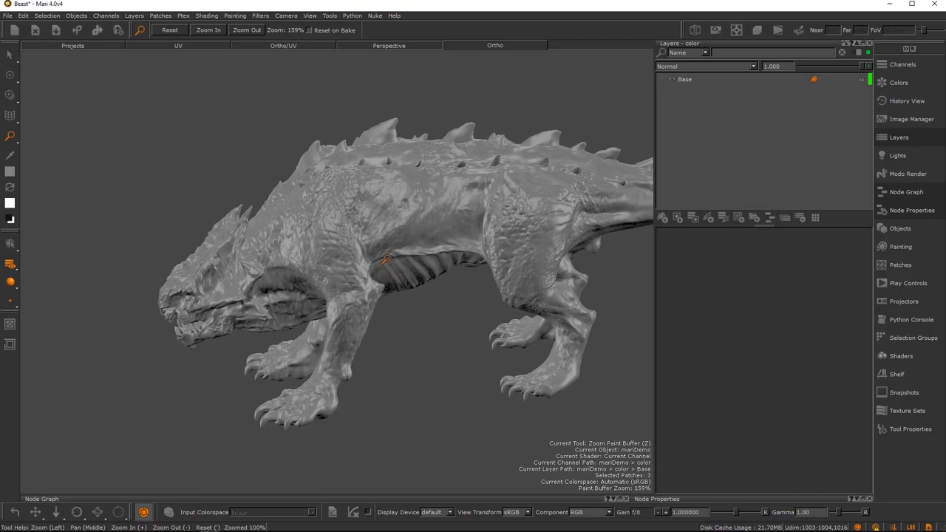
key("p")
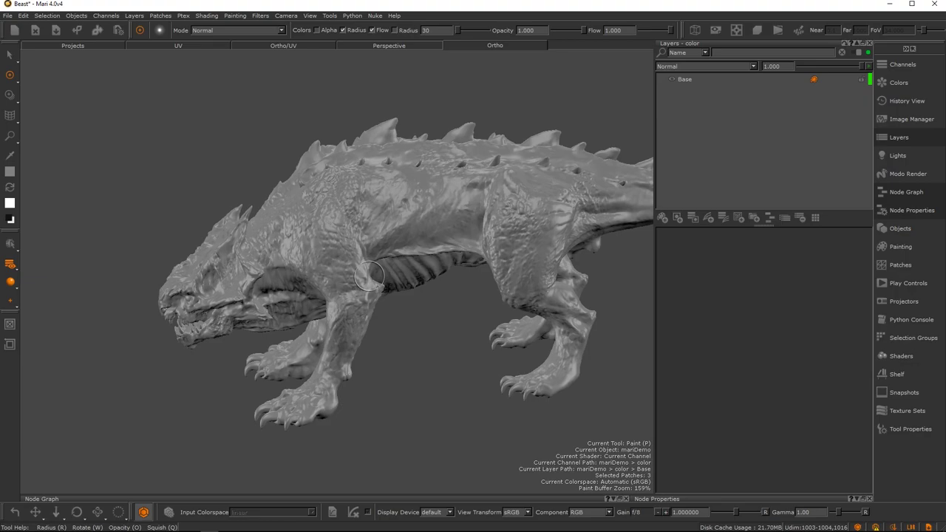
Step: Close the Layers palette and open the Lights palette
left_click_drag(363, 277, 453, 288, "alt")
middle_click_drag(354, 312, 359, 269, "alt")
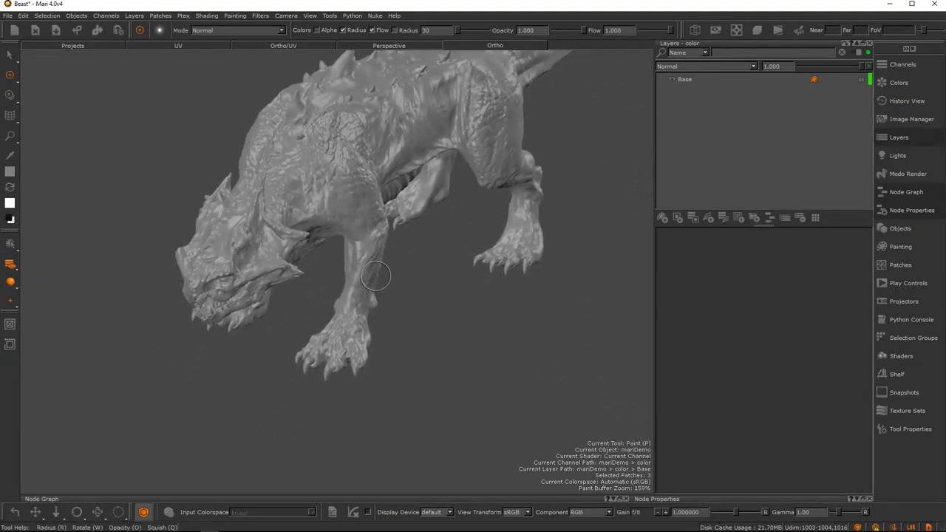
left_click_drag(344, 230, 459, 193, "alt")
mouse_move(453, 220)
middle_mouse_down("alt")
mouse_move(459, 226)
mouse_move(464, 146)
middle_mouse_up("alt")
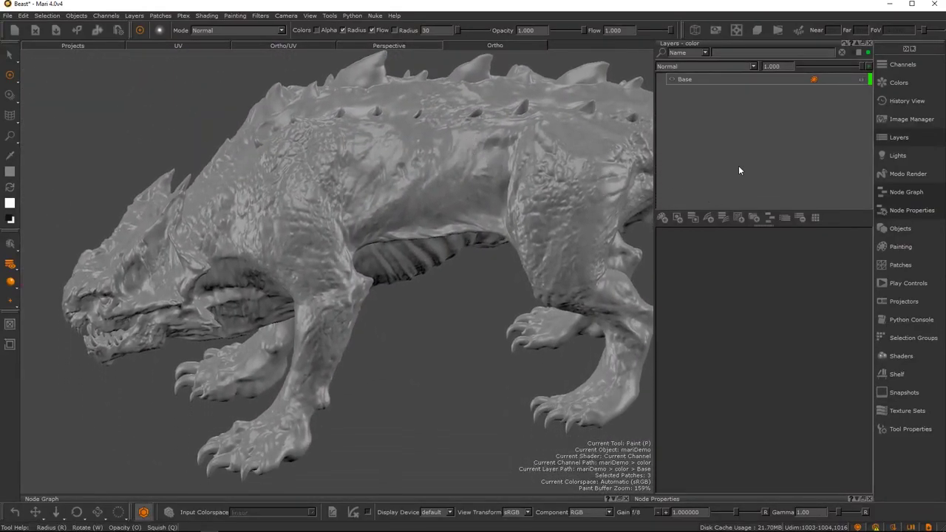
left_click(867, 41)
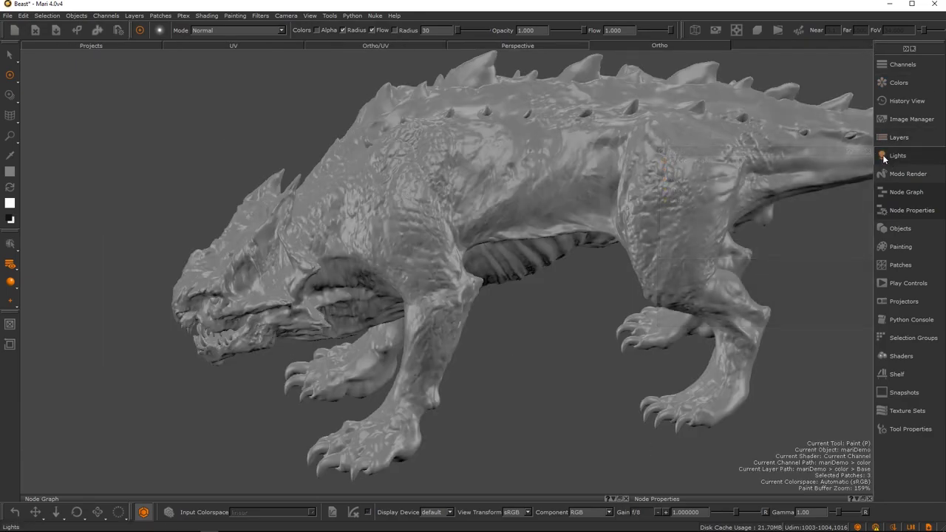
mouse_move(884, 155)
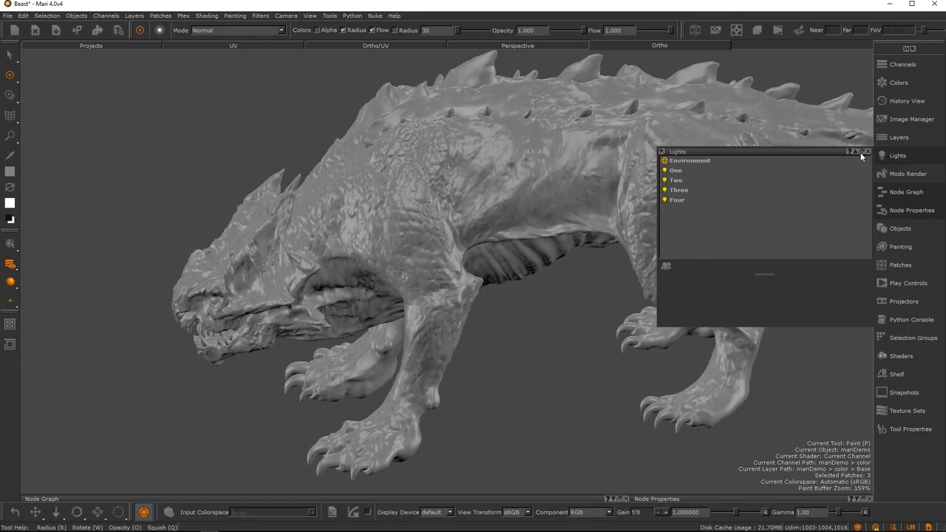
Step: Close and reopen the Lights palette, and dock it beside the viewport
left_click(866, 150)
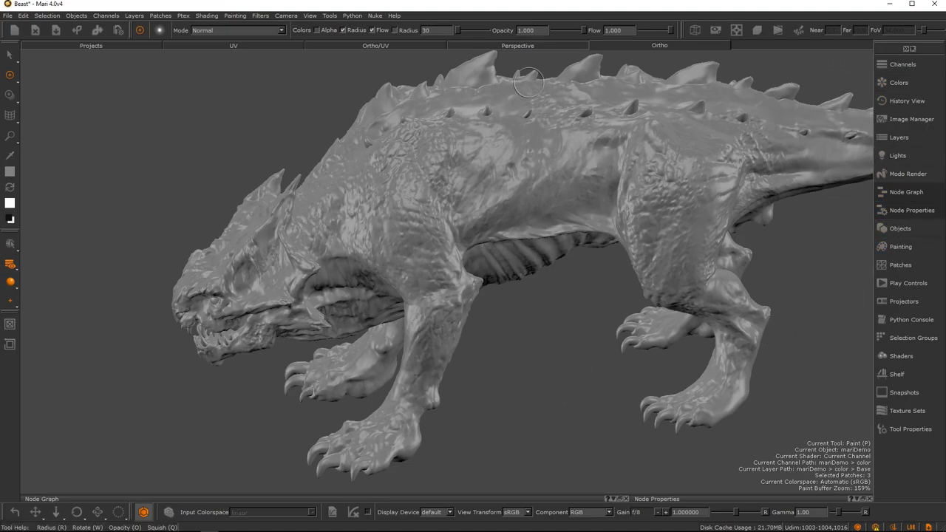
left_click(903, 156)
left_click(898, 154)
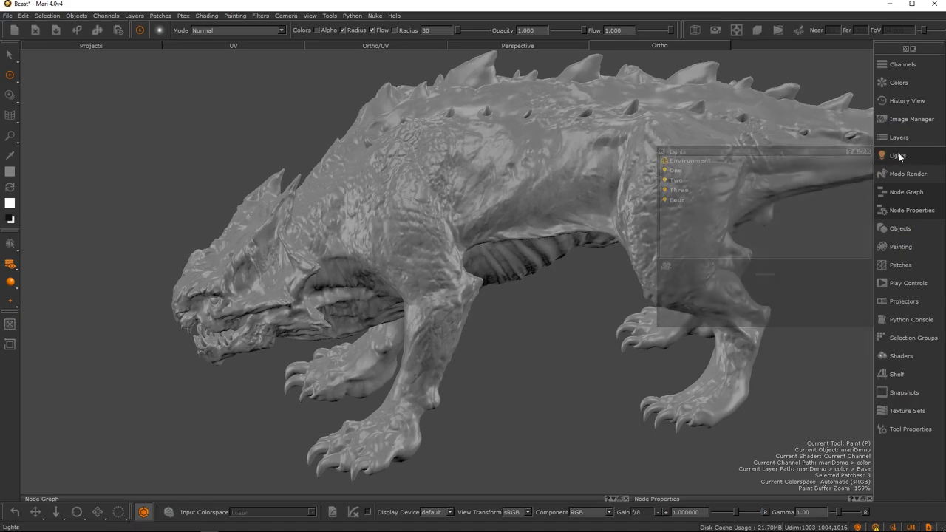
left_click(882, 156)
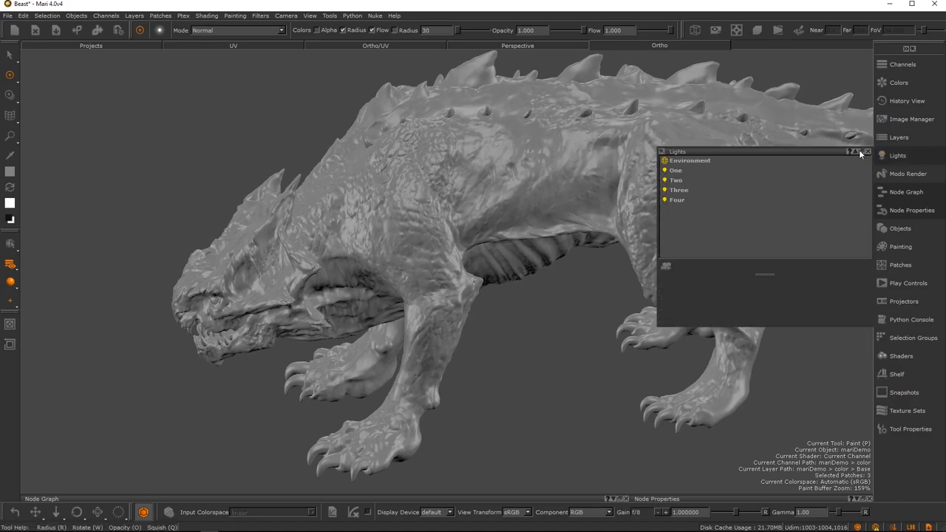
left_click(861, 152)
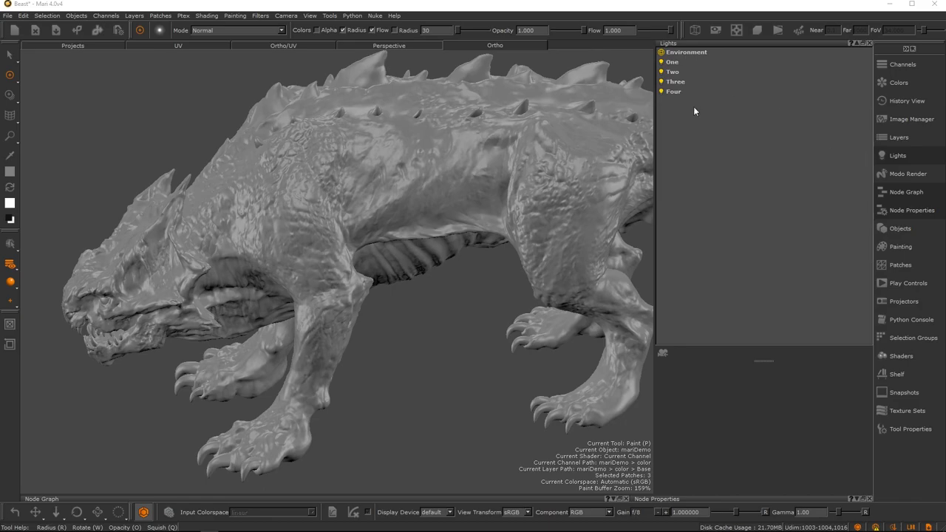
Step: Turn off lights Two, Three and Four, leaving light One on
left_click(662, 72)
left_click(661, 82)
left_click(662, 91)
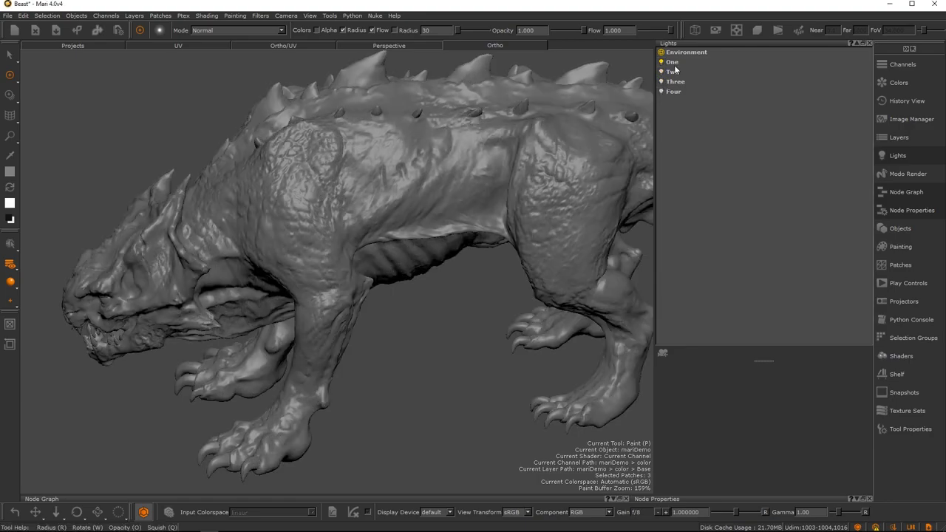
Step: Set light One's Fixed To option to Camera and orbit the creature to check how the shading follows the view
left_click(674, 62)
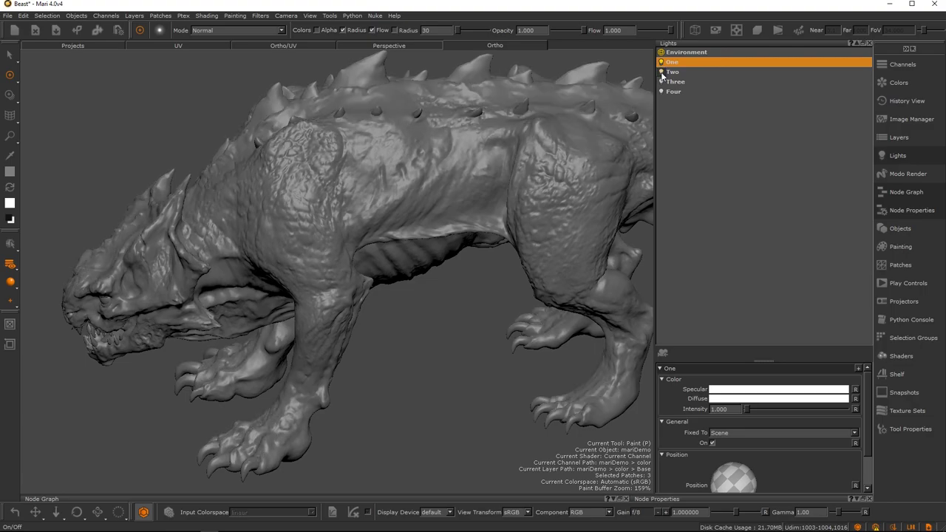
mouse_move(450, 262)
left_mouse_down("alt")
mouse_move(419, 152)
mouse_move(440, 116)
mouse_move(550, 254)
mouse_move(515, 242)
mouse_move(414, 258)
mouse_move(518, 296)
mouse_move(651, 325)
left_mouse_up("alt")
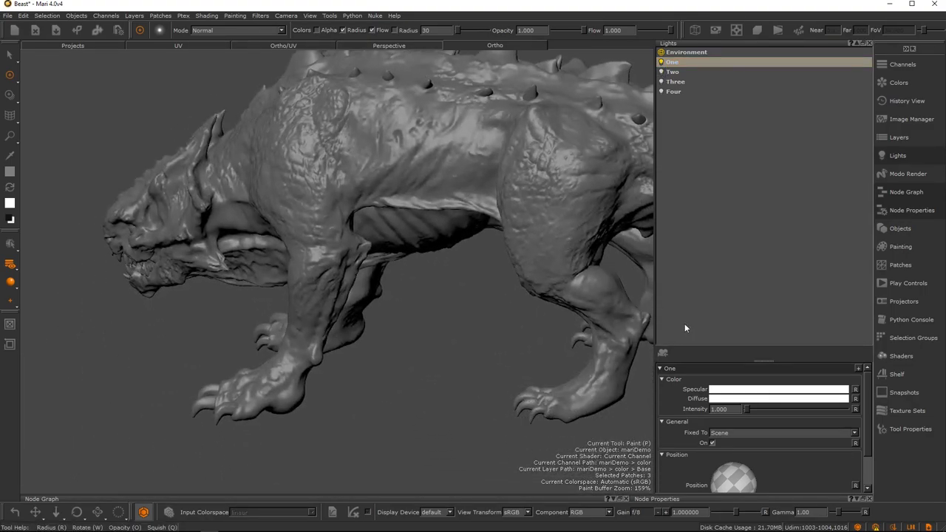
left_click(733, 432)
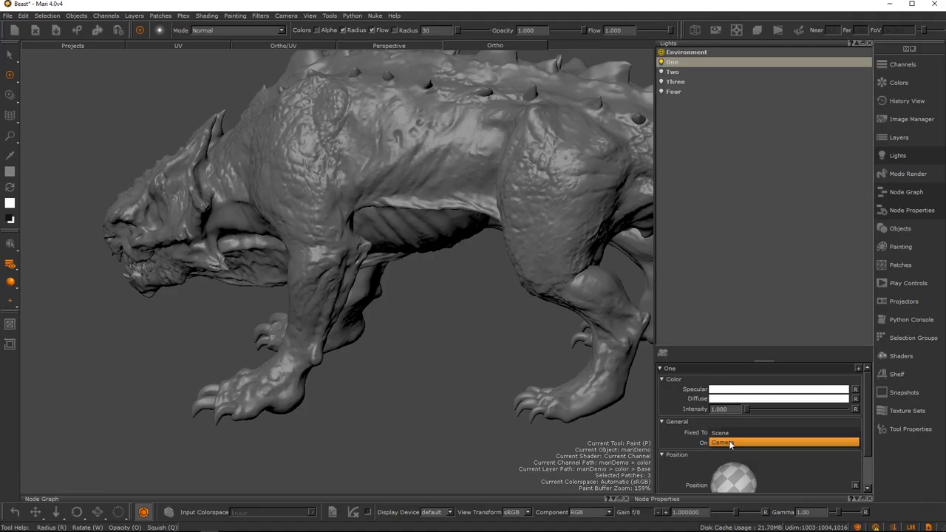
left_click(730, 442)
mouse_move(589, 251)
left_mouse_down("alt")
mouse_move(407, 280)
mouse_move(356, 241)
mouse_move(458, 175)
mouse_move(570, 289)
mouse_move(532, 325)
mouse_move(524, 274)
left_mouse_up("alt")
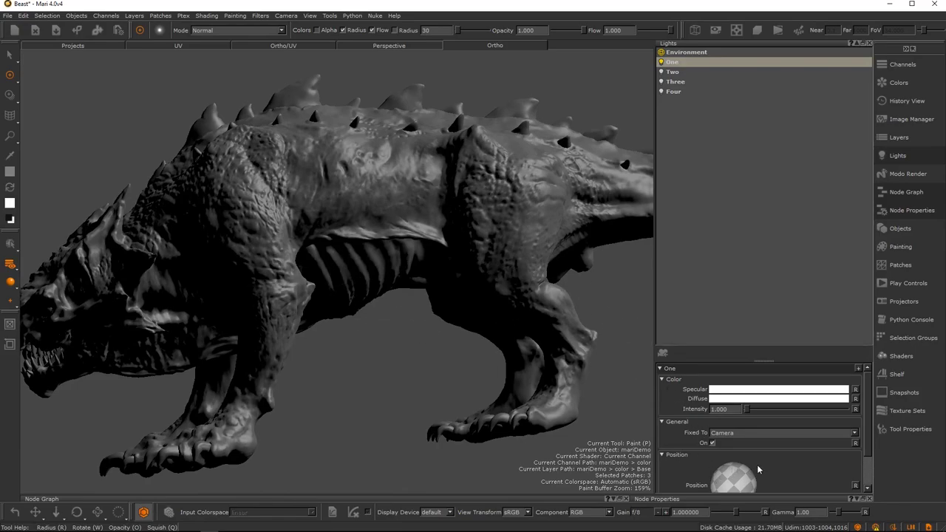
Step: Reposition light One so it lights the creature from the front, and check the shading from other angles
scroll(857, 444, "down", 2)
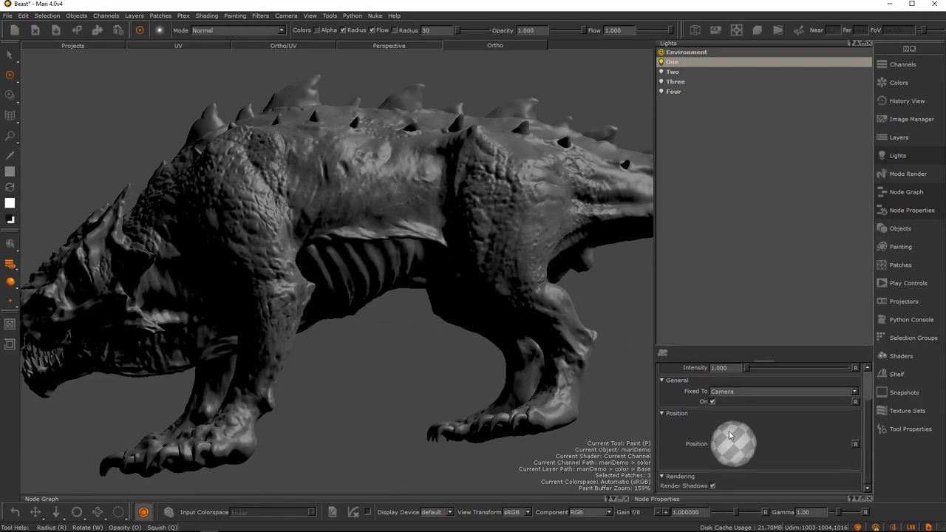
mouse_move(732, 432)
left_mouse_down()
mouse_move(745, 438)
mouse_move(710, 425)
mouse_move(732, 447)
left_mouse_up()
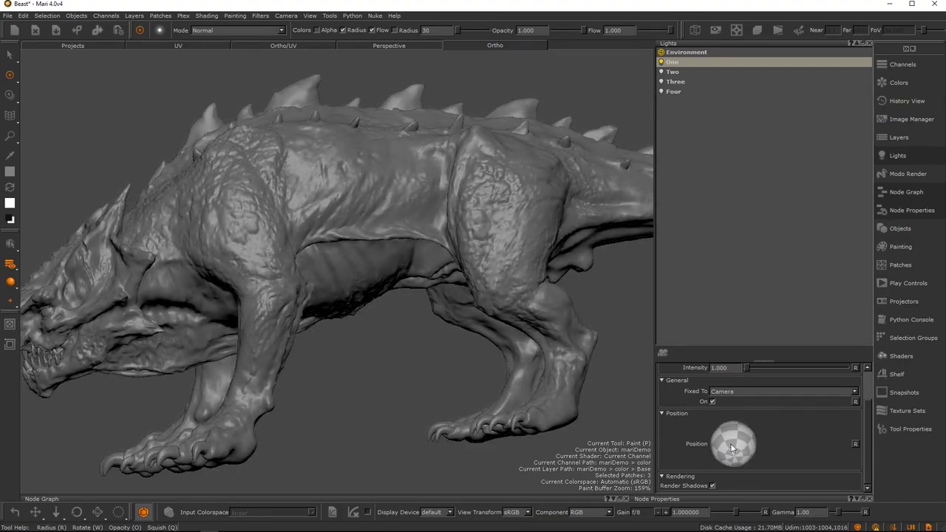
left_click_drag(452, 224, 537, 193, "alt")
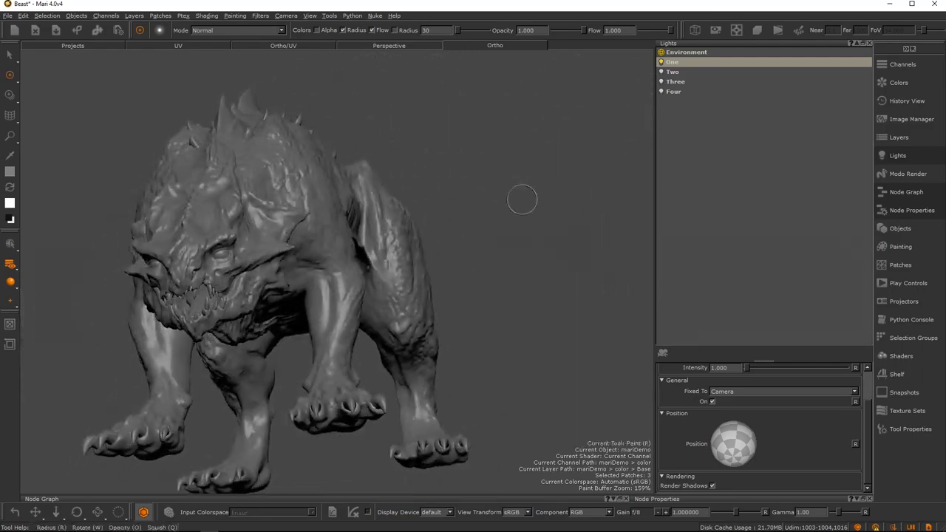
middle_click_drag(443, 236, 517, 255, "alt")
right_click_drag(458, 281, 510, 288, "alt")
mouse_move(496, 290)
left_mouse_down("alt")
mouse_move(419, 291)
mouse_move(422, 279)
left_mouse_up("alt")
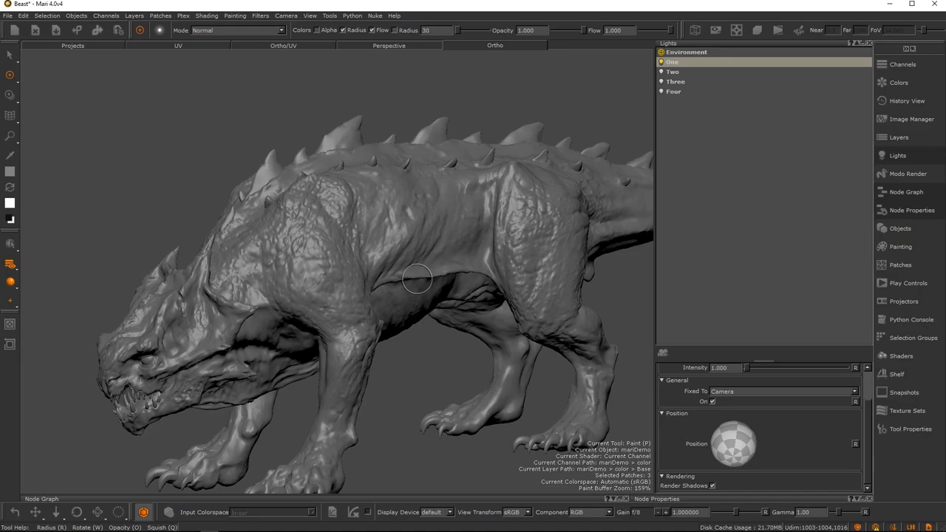
left_click_drag(416, 285, 409, 275, "alt")
Step: Try light One above and behind the creature, and bring it back to shine from the viewer's side
mouse_move(718, 449)
left_mouse_down()
mouse_move(737, 455)
mouse_move(720, 470)
mouse_move(734, 464)
mouse_move(713, 456)
left_mouse_up()
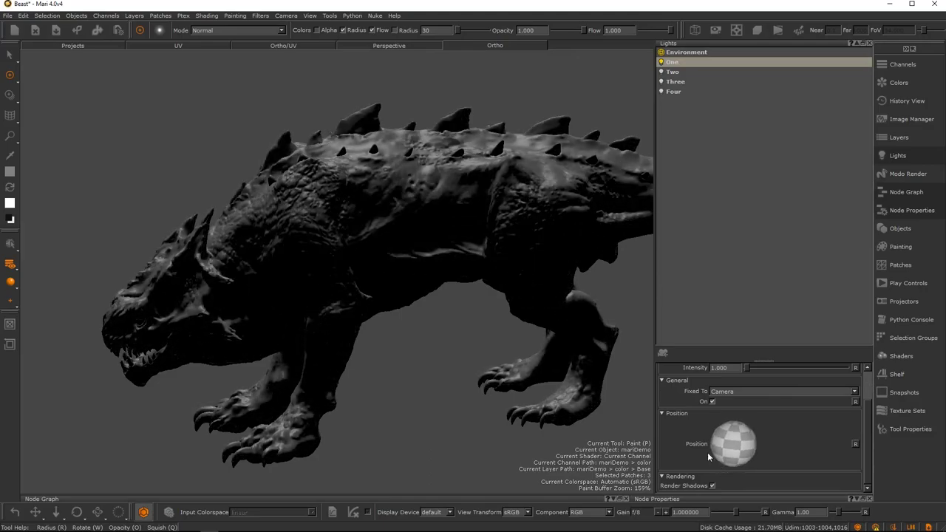
mouse_move(481, 313)
left_mouse_down("alt")
mouse_move(387, 242)
mouse_move(473, 337)
mouse_move(481, 298)
mouse_move(406, 294)
left_mouse_up("alt")
right_click_drag(406, 294, 482, 327, "alt")
mouse_move(716, 442)
left_mouse_down()
mouse_move(731, 441)
mouse_move(733, 425)
mouse_move(732, 451)
left_mouse_up()
scroll(494, 300, "down", 3)
left_click_drag(415, 270, 462, 280, "alt")
scroll(446, 284, "up", 3)
scroll(446, 283, "down", 4)
middle_click_drag(416, 275, 428, 269)
scroll(436, 266, "up", 5)
scroll(443, 258, "down", 5)
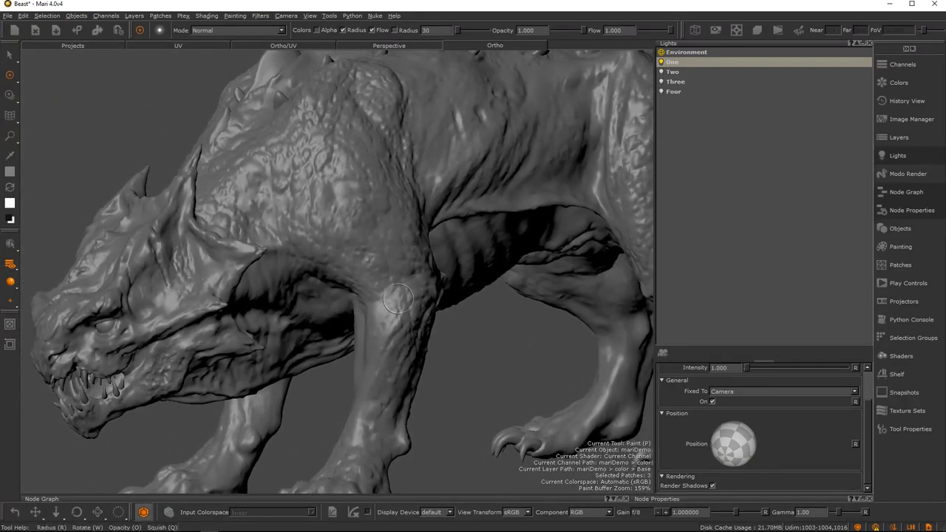
Step: Switch from light One to light Two, fix it to Camera and adjust its position
left_click(661, 63)
left_click(661, 71)
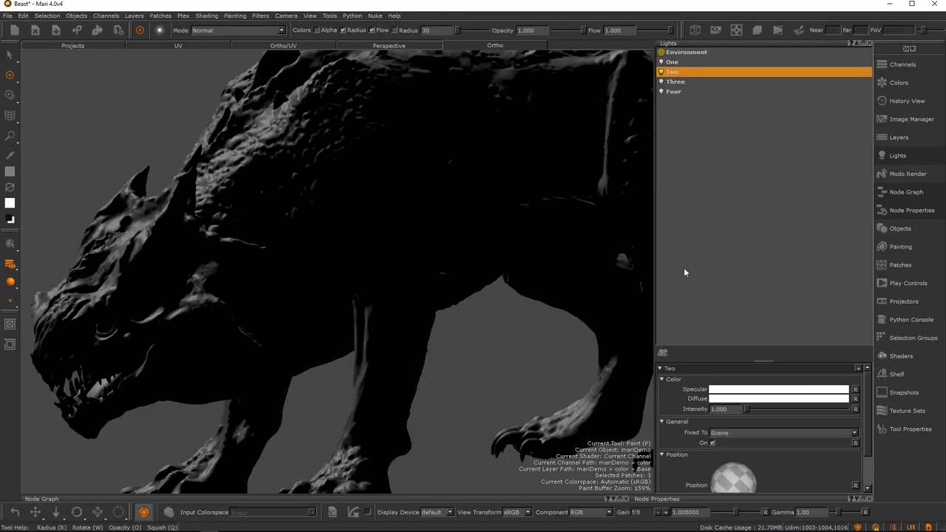
left_click(721, 434)
left_click(720, 442)
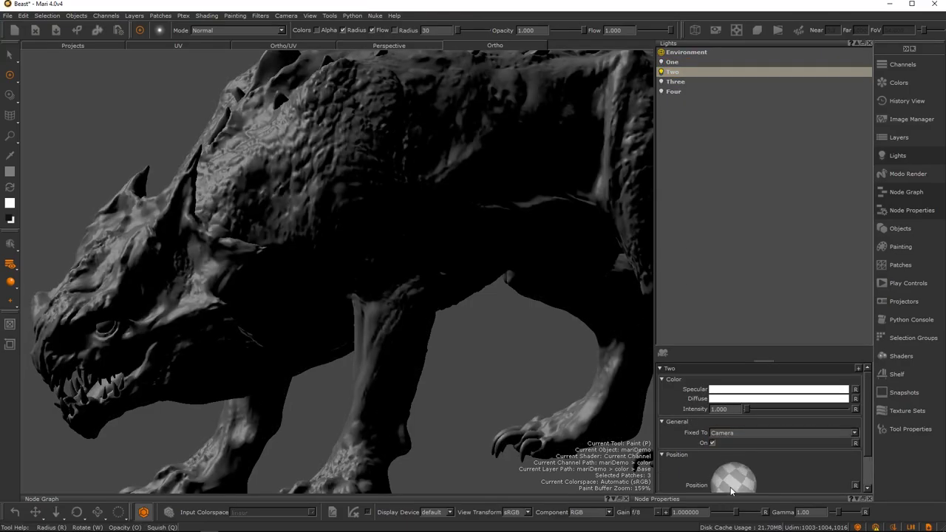
left_click_drag(722, 488, 715, 485)
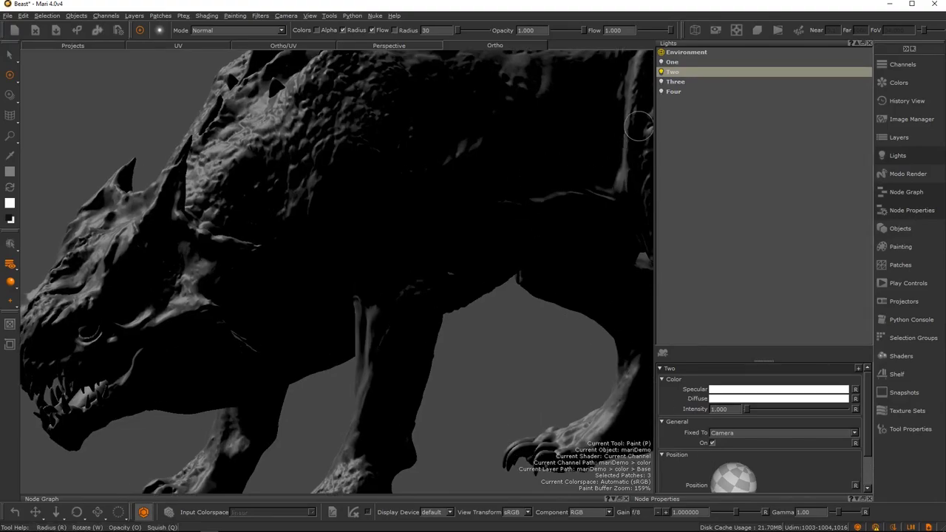
Step: Compare the creature's shading under light One and light Two, and finish with only light One on
left_click(662, 72)
left_click(662, 71)
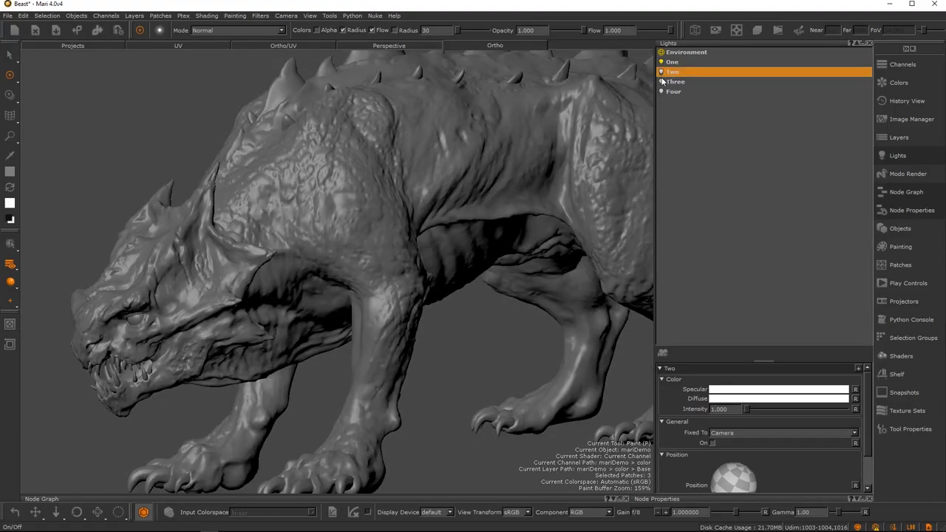
left_click(662, 72)
left_click(662, 72)
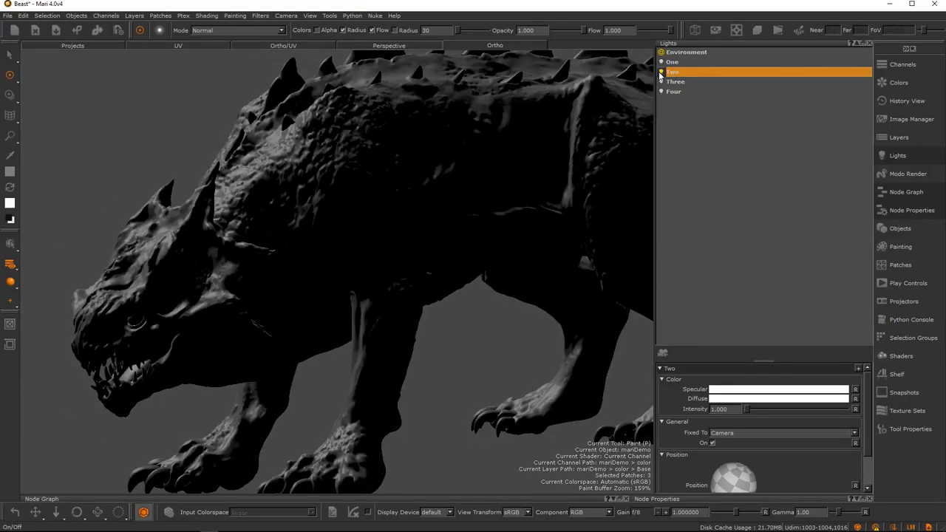
left_click(661, 72)
left_click(662, 62)
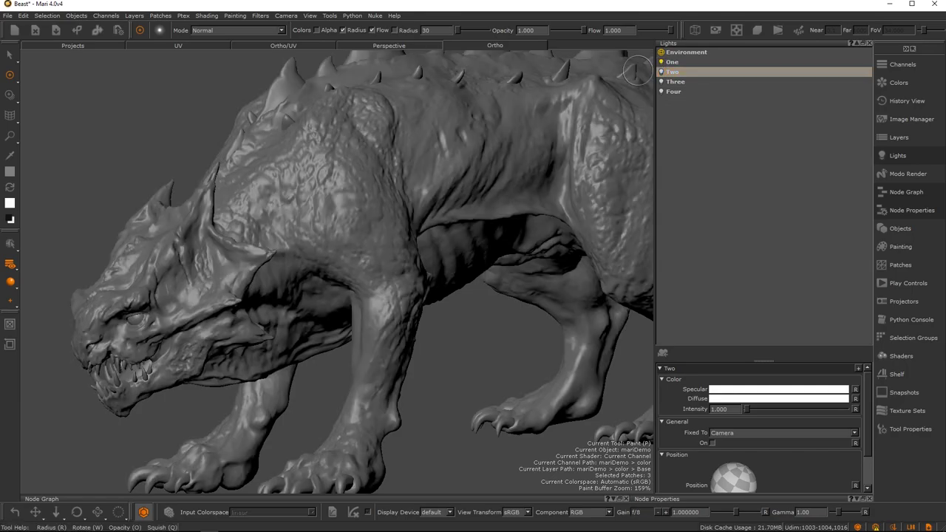
Step: Try light Three together with light One on the creature's side, and turn light Three off again
middle_click_drag(428, 265, 414, 268, "alt")
right_click_drag(414, 268, 485, 238, "alt")
left_click_drag(486, 238, 414, 244, "alt")
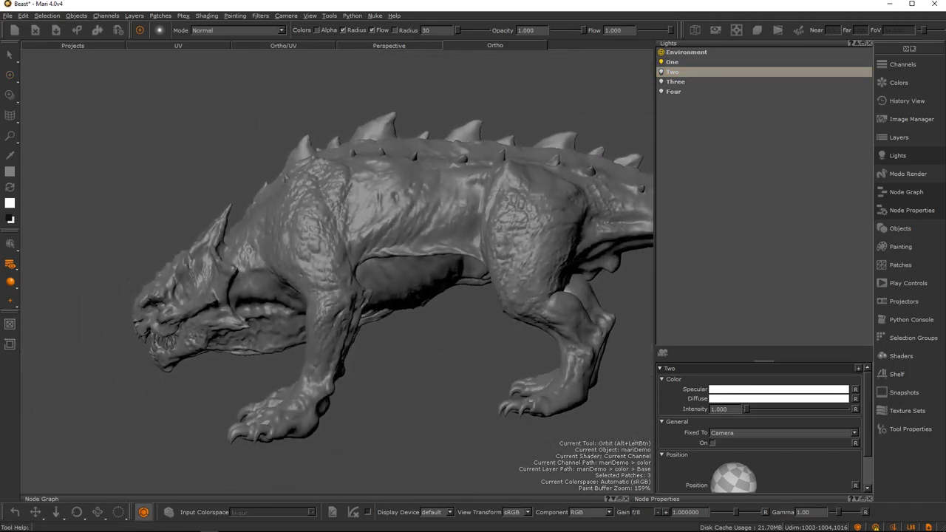
left_click(661, 82)
left_click(676, 82)
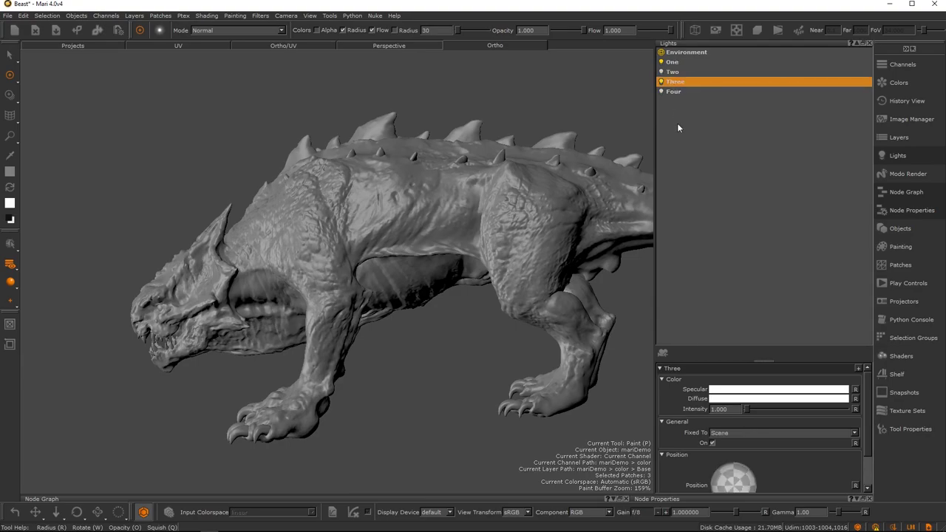
left_click(661, 82)
Step: Examine the creature's surface detail from several angles and distances with only light One on
left_click_drag(397, 242, 435, 240, "alt")
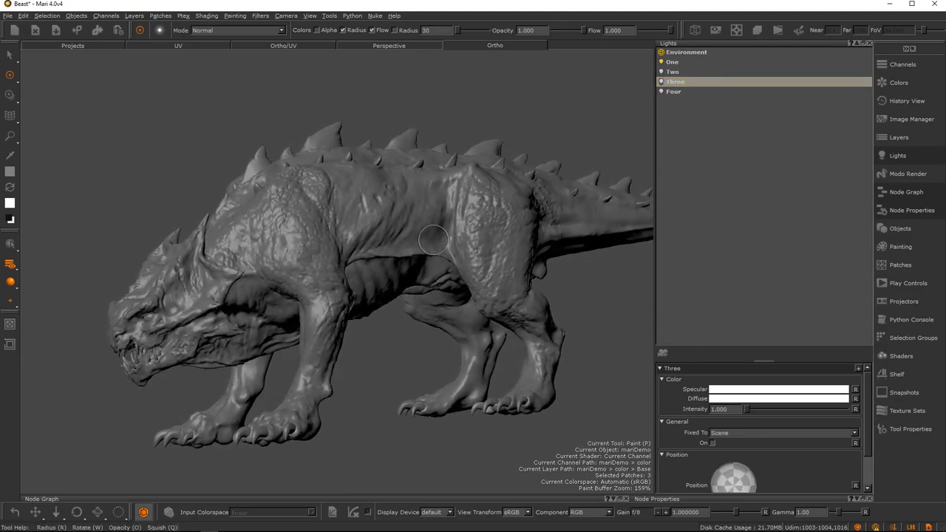
middle_click_drag(370, 264, 411, 218, "alt")
right_click_drag(411, 219, 399, 255, "alt")
left_click_drag(399, 255, 443, 272, "alt")
right_click_drag(443, 272, 408, 237, "alt")
left_click_drag(407, 237, 429, 258, "alt")
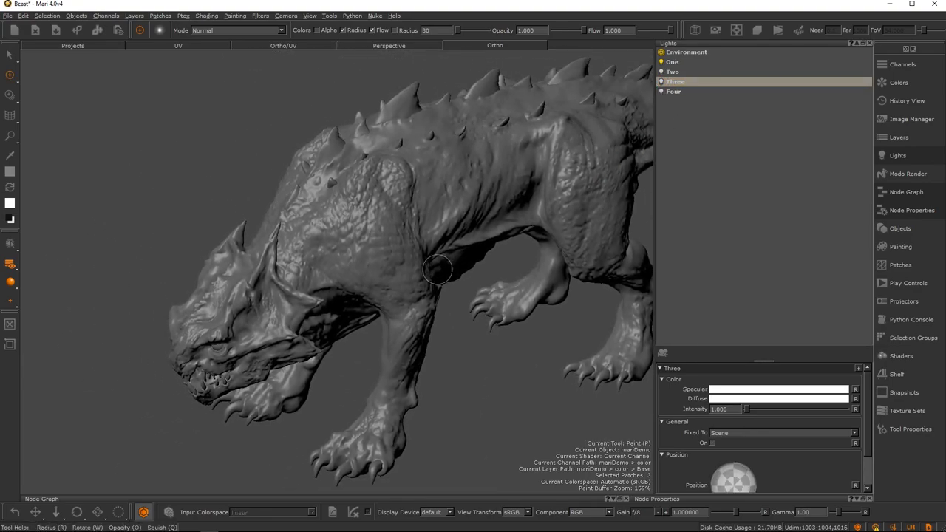
right_click_drag(430, 258, 467, 283, "alt")
left_click_drag(520, 210, 433, 260, "alt")
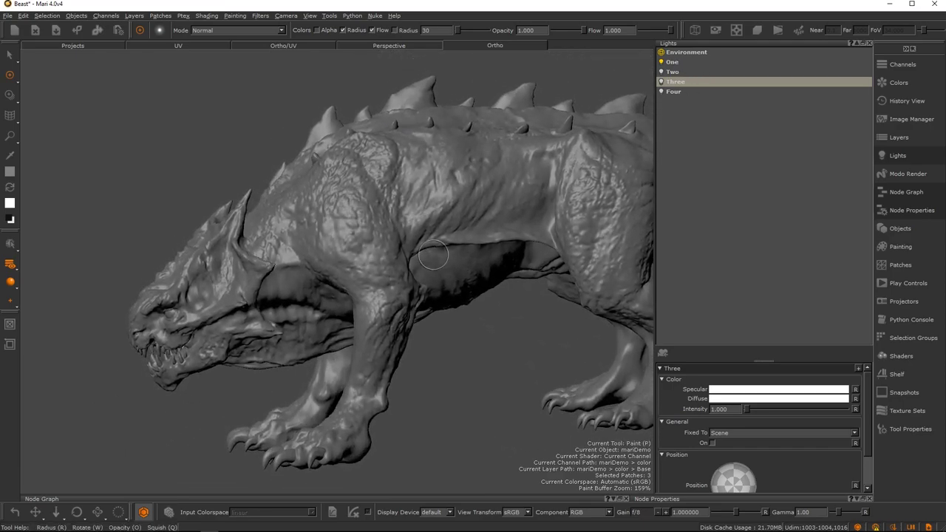
middle_click_drag(447, 234, 392, 223, "alt")
left_click_drag(455, 211, 418, 238, "alt")
middle_click_drag(418, 239, 467, 253, "alt")
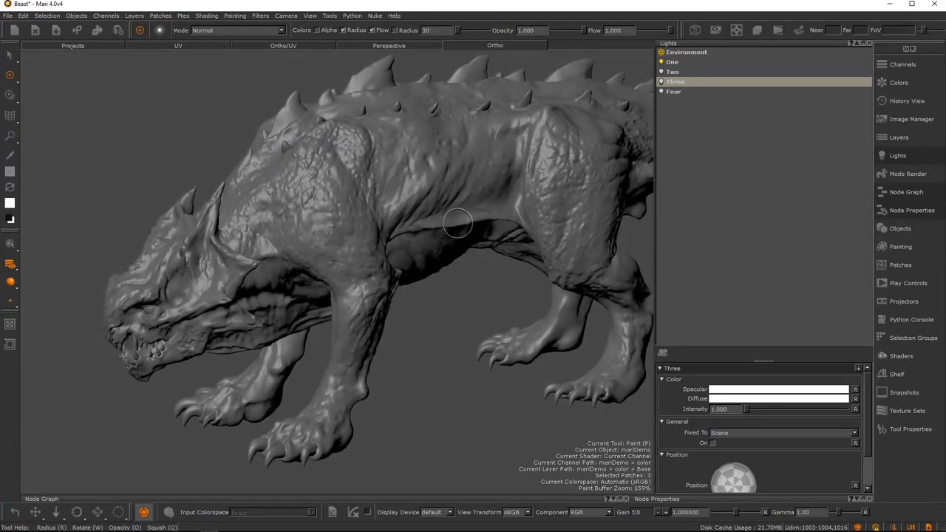
mouse_move(465, 225)
middle_mouse_down("alt")
mouse_move(449, 246)
mouse_move(481, 243)
mouse_move(473, 247)
middle_mouse_up("alt")
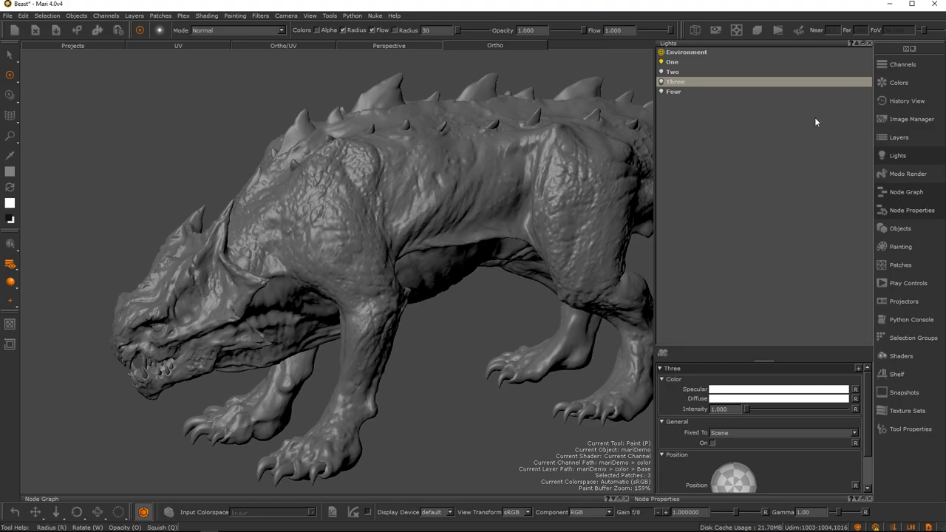
Step: Bring up the Layers palette, and close both it and the docked Lights palette
left_click(891, 137)
left_click(708, 118)
left_click(899, 137)
left_click(900, 137)
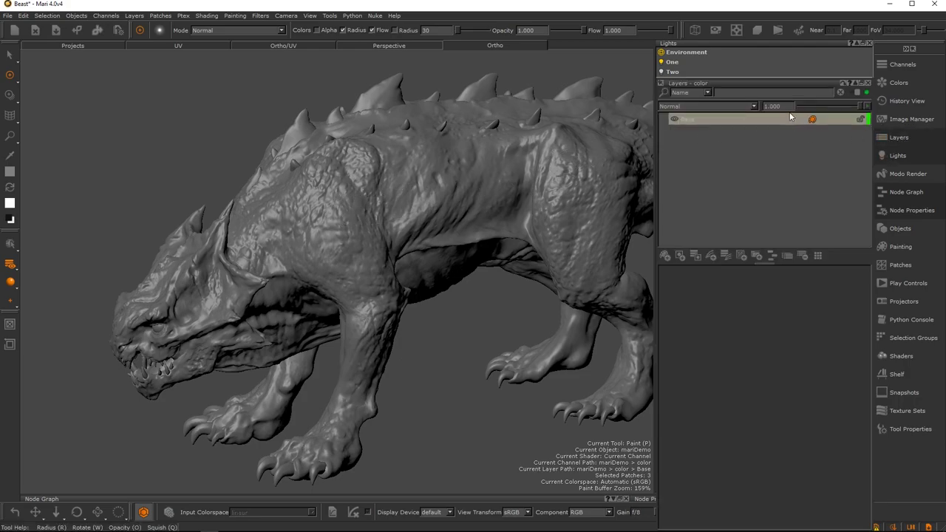
left_click(869, 83)
left_click(870, 43)
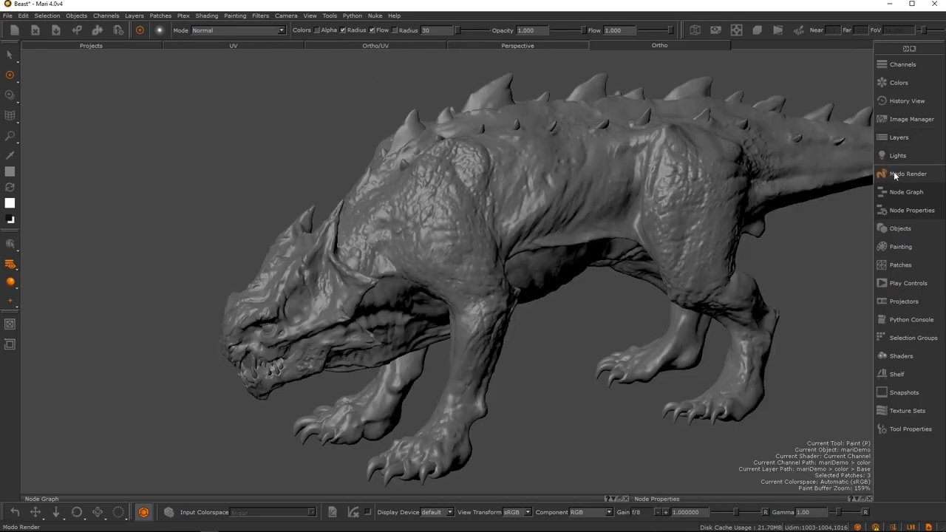
left_click(899, 137)
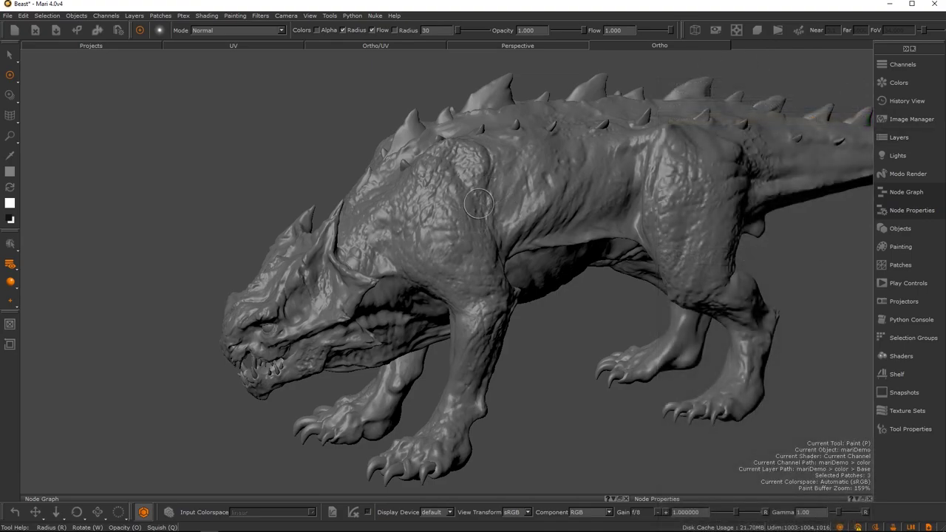
Step: Paint white over the creature's shoulder and upper front leg, and continue a white band along its flank to the tail
mouse_move(481, 194)
left_mouse_down()
mouse_move(462, 237)
mouse_move(428, 215)
mouse_move(459, 213)
mouse_move(554, 162)
mouse_move(517, 207)
mouse_move(466, 244)
mouse_move(460, 273)
mouse_move(473, 302)
left_mouse_up()
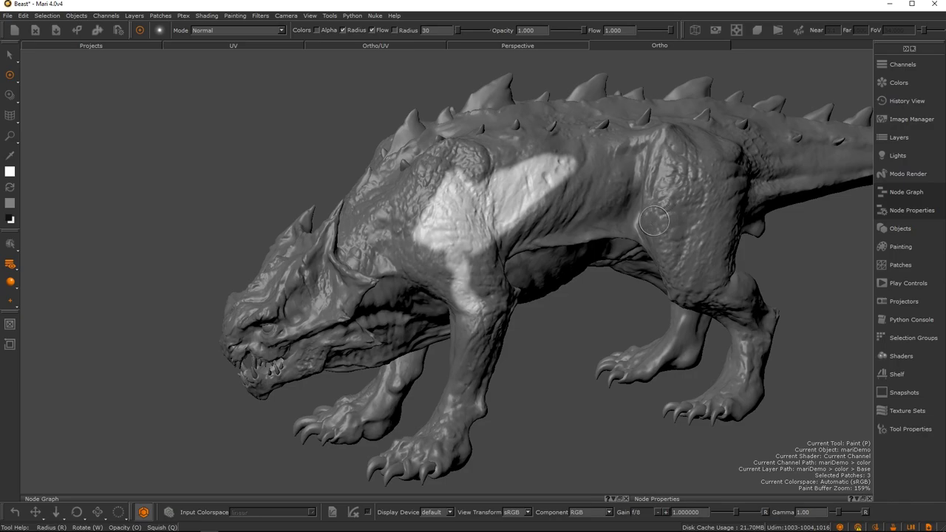
mouse_move(535, 188)
left_mouse_down()
mouse_move(629, 161)
mouse_move(762, 152)
mouse_move(737, 169)
left_mouse_up()
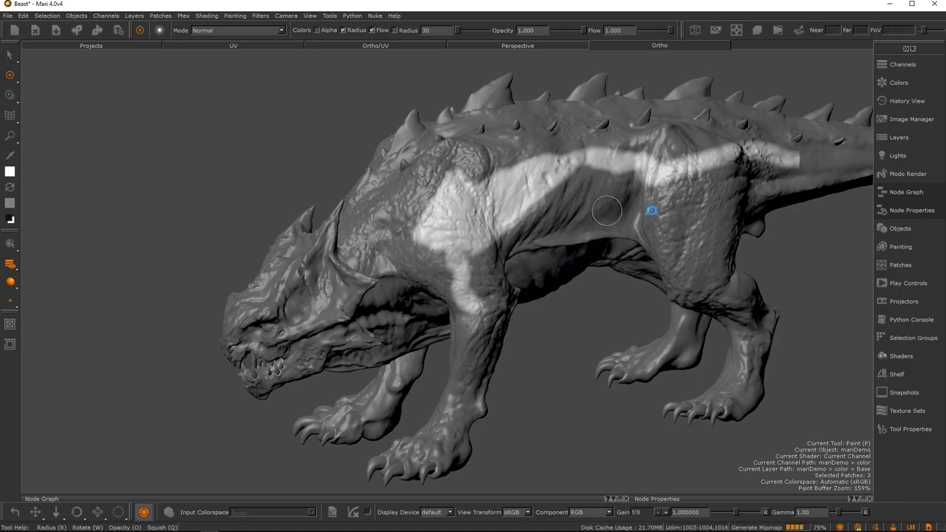
Step: Inspect the white paint on the creature's shoulder and flank from closer and from a different angle
mouse_move(607, 212)
right_mouse_down("alt")
mouse_move(671, 249)
mouse_move(646, 277)
mouse_move(591, 276)
right_mouse_up("alt")
mouse_move(591, 276)
left_mouse_down("alt")
mouse_move(613, 220)
mouse_move(552, 281)
left_mouse_up("alt")
right_click_drag(552, 281, 522, 286, "alt")
middle_click_drag(523, 287, 596, 230, "alt")
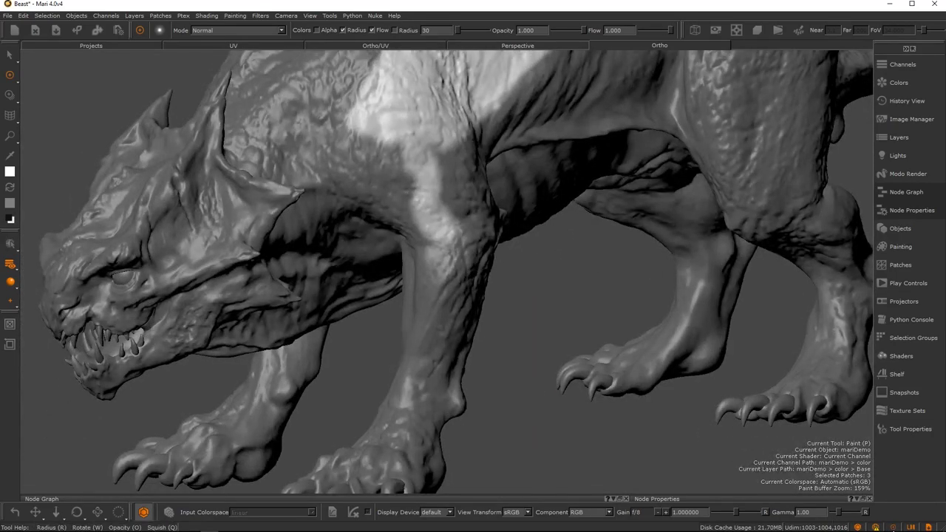
right_click_drag(728, 348, 473, 244, "alt")
mouse_move(363, 148)
left_mouse_down("alt")
mouse_move(636, 188)
mouse_move(747, 185)
mouse_move(331, 187)
mouse_move(473, 244)
left_mouse_up("alt")
right_click_drag(473, 244, 680, 341, "alt")
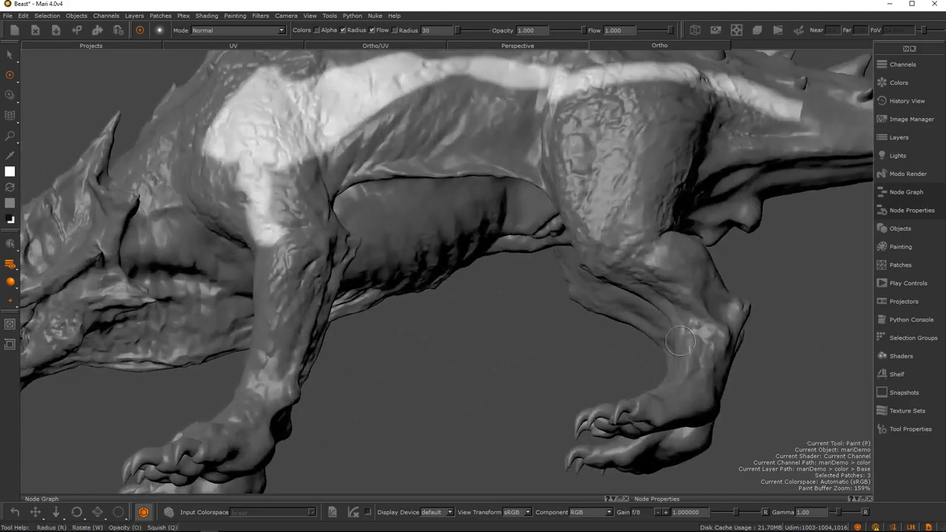
Step: Paint the creature's near front paw white and bake the paint onto the model
right_click_drag(734, 411, 663, 341, "alt")
left_click_drag(747, 367, 659, 341, "alt")
scroll(658, 341, "down", 2)
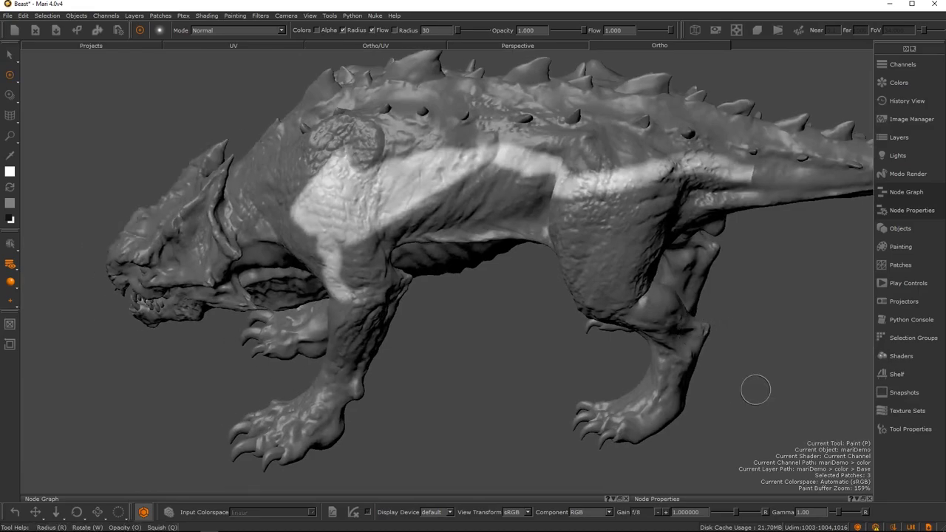
scroll(695, 312, "up", 2)
scroll(632, 303, "up", 2)
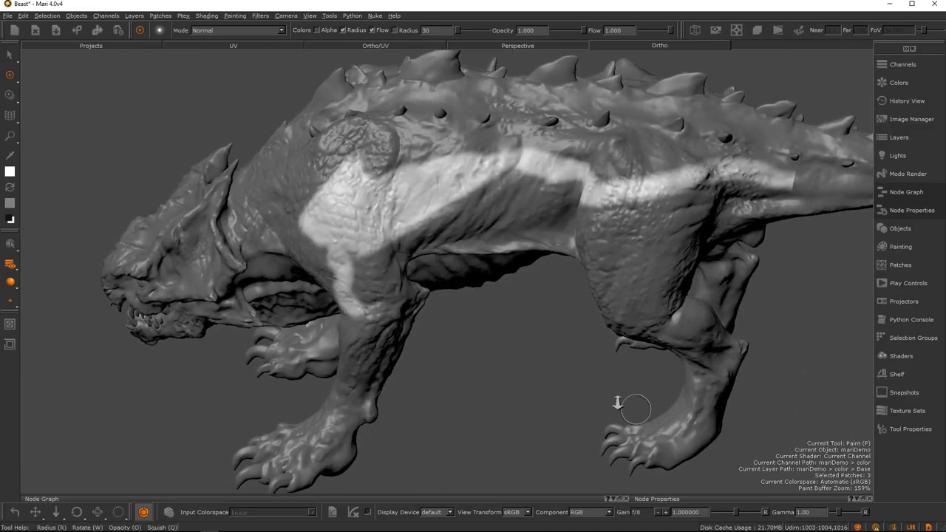
right_click_drag(649, 411, 554, 403, "alt")
middle_click_drag(555, 414, 613, 317, "alt")
left_click_drag(613, 317, 800, 444, "alt")
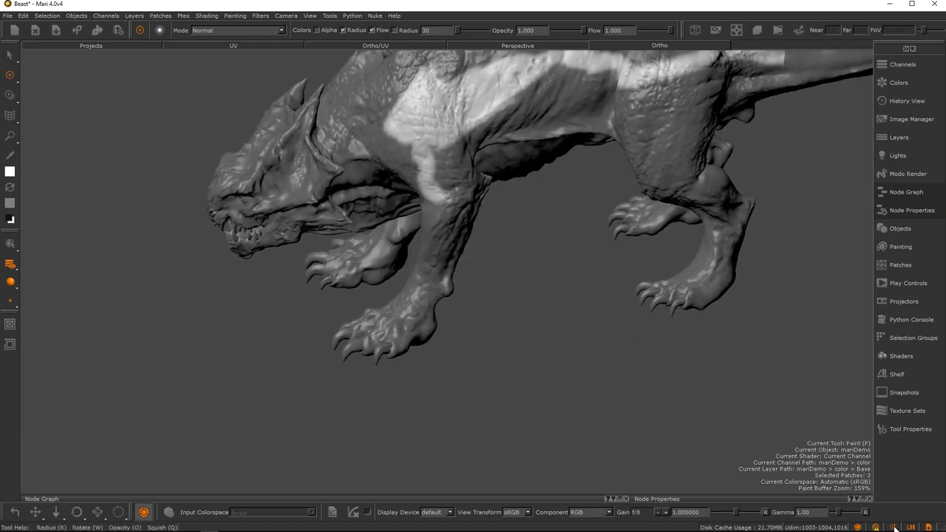
mouse_move(388, 329)
left_mouse_down()
mouse_move(403, 344)
mouse_move(328, 345)
mouse_move(423, 307)
mouse_move(423, 347)
left_mouse_up()
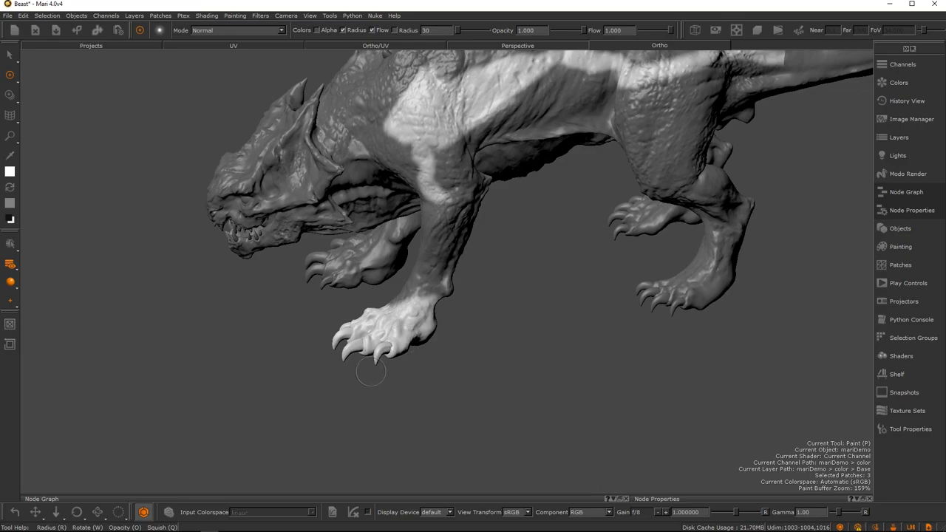
key("b")
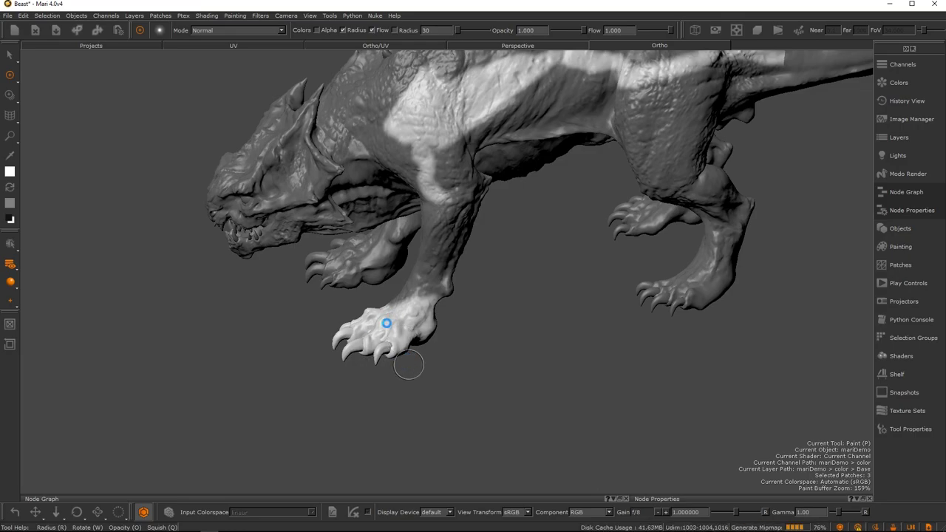
Step: Paint a white stripe from the top of the shoulder down across the neck to the creature's cheek
mouse_move(388, 320)
left_mouse_down("alt")
mouse_move(475, 268)
mouse_move(621, 266)
mouse_move(702, 287)
mouse_move(473, 300)
mouse_move(545, 295)
mouse_move(477, 339)
left_mouse_up("alt")
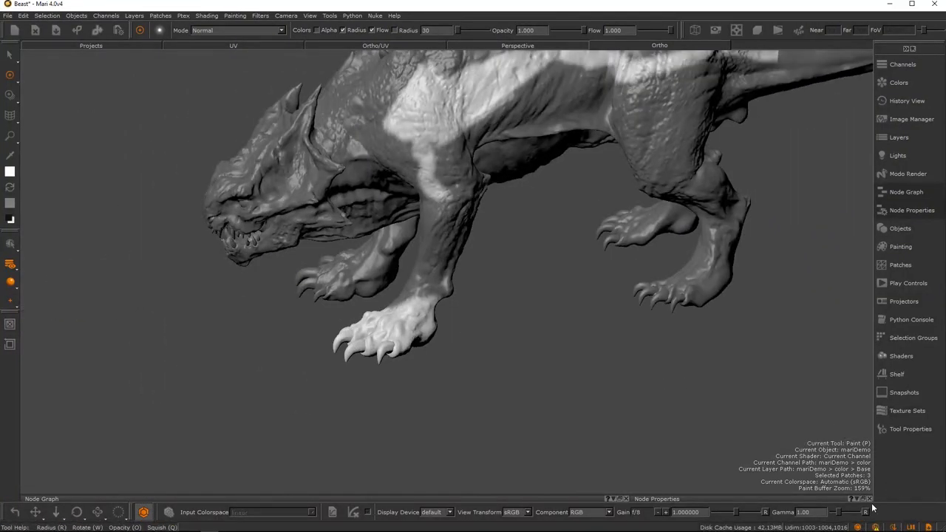
middle_click_drag(500, 239, 469, 355, "alt")
right_click_drag(469, 354, 491, 336, "alt")
left_click_drag(425, 317, 452, 308, "alt")
middle_click_drag(452, 308, 517, 264, "alt")
mouse_move(344, 301)
left_mouse_down()
mouse_move(417, 155)
mouse_move(323, 307)
left_mouse_up()
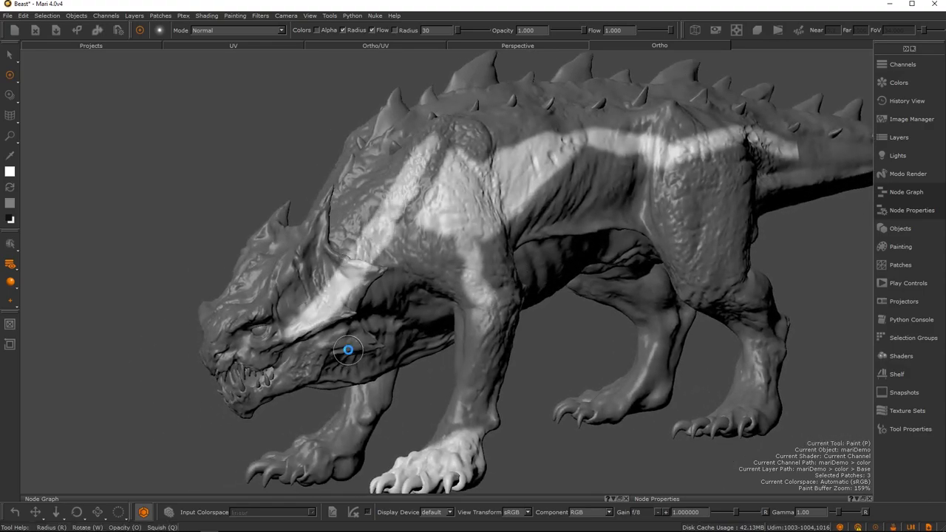
Step: Inspect the white stripe on the creature's neck and head from closer and from other angles
left_click_drag(373, 293, 395, 255, "alt")
right_click_drag(395, 255, 435, 284, "alt")
scroll(435, 283, "up", 2)
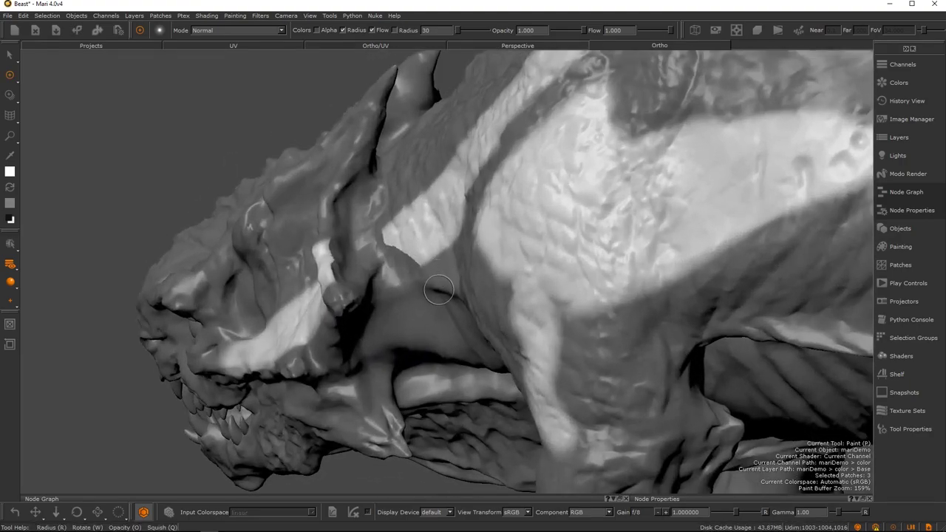
left_click_drag(435, 268, 481, 268, "alt")
middle_click_drag(586, 233, 501, 245, "alt")
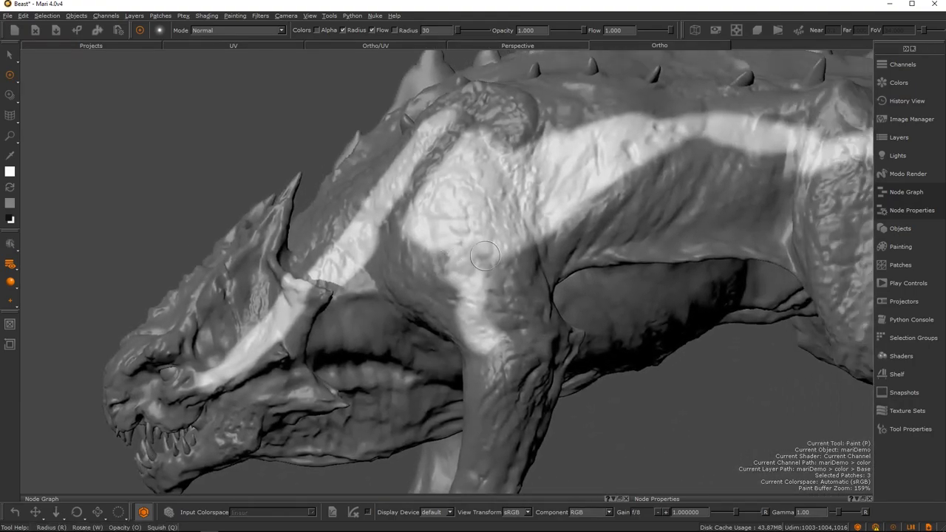
right_click_drag(550, 250, 496, 241, "alt")
middle_click_drag(496, 241, 472, 252, "alt")
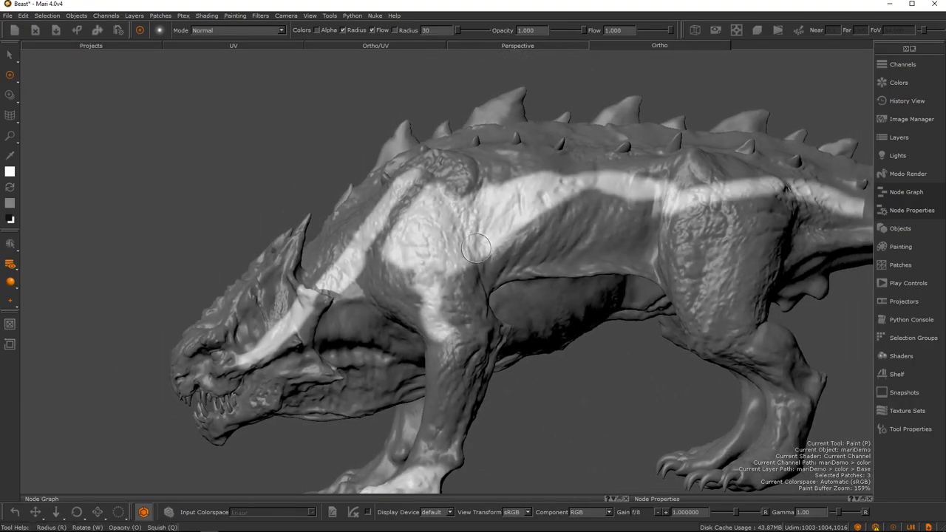
Step: Zoom the paint buffer to 94% so its whole frame fits in view, and return to the Paint tool
key("z")
mouse_move(518, 226)
left_mouse_down()
mouse_move(229, 286)
mouse_move(262, 293)
mouse_move(248, 293)
left_mouse_up()
key("p")
key("z")
scroll(444, 288, "up", 5)
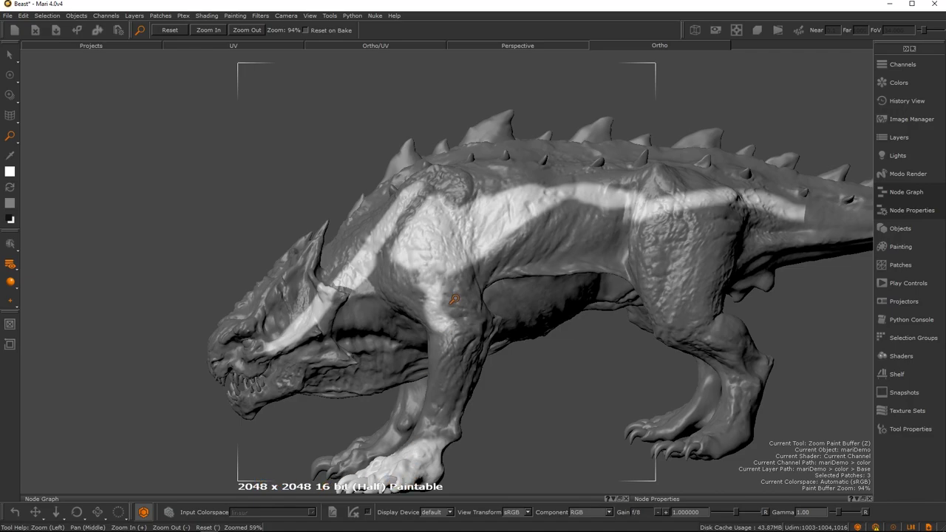
key("p")
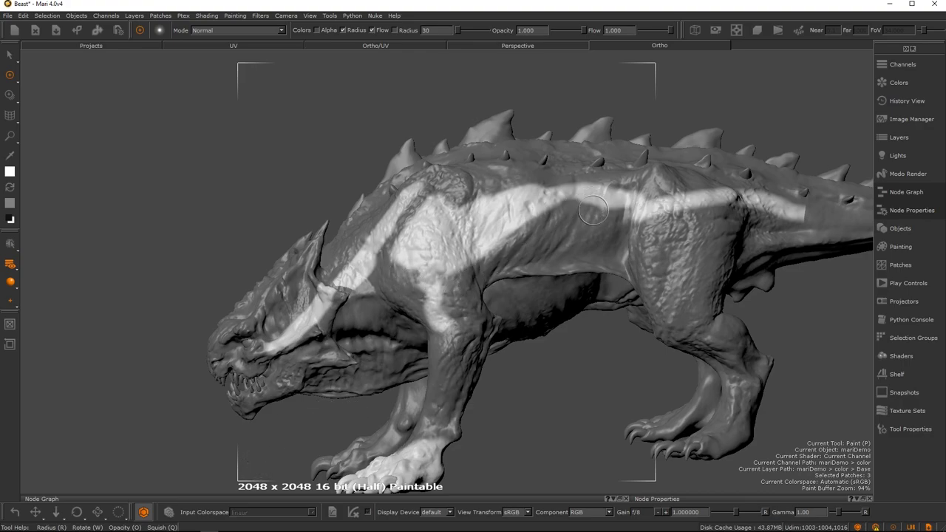
Step: Fill the dark area of the flank with white, bake it, and extend the white over the belly and up to the back spines
left_click(581, 235)
mouse_move(581, 235)
left_mouse_down()
mouse_move(510, 229)
mouse_move(474, 282)
left_mouse_up()
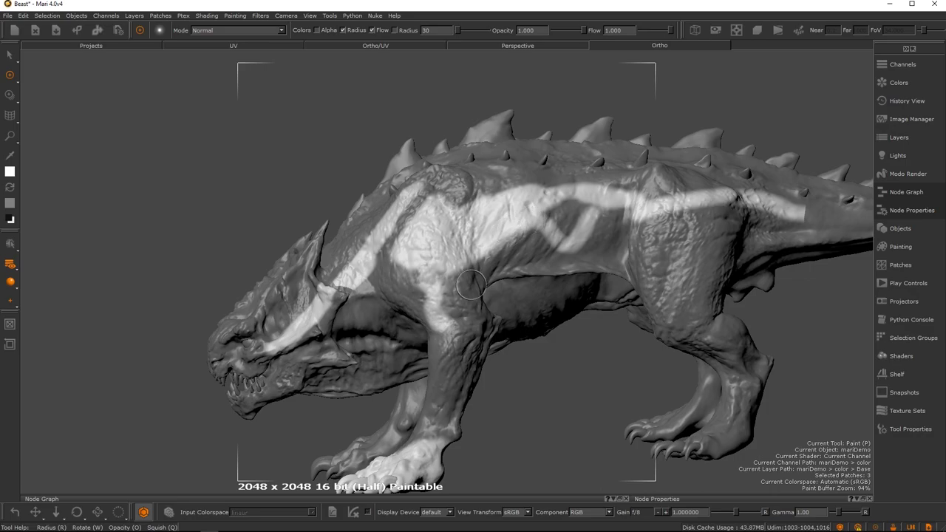
mouse_move(556, 207)
left_mouse_down()
mouse_move(549, 224)
mouse_move(574, 221)
left_mouse_up()
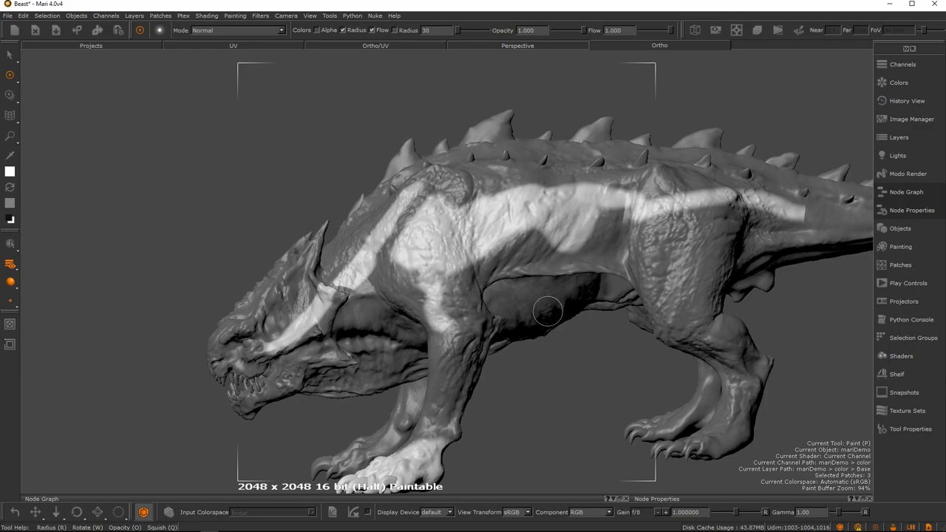
key("b")
mouse_move(547, 260)
left_mouse_down()
mouse_move(550, 242)
mouse_move(525, 324)
mouse_move(587, 255)
mouse_move(577, 174)
mouse_move(547, 148)
mouse_move(452, 160)
left_mouse_up()
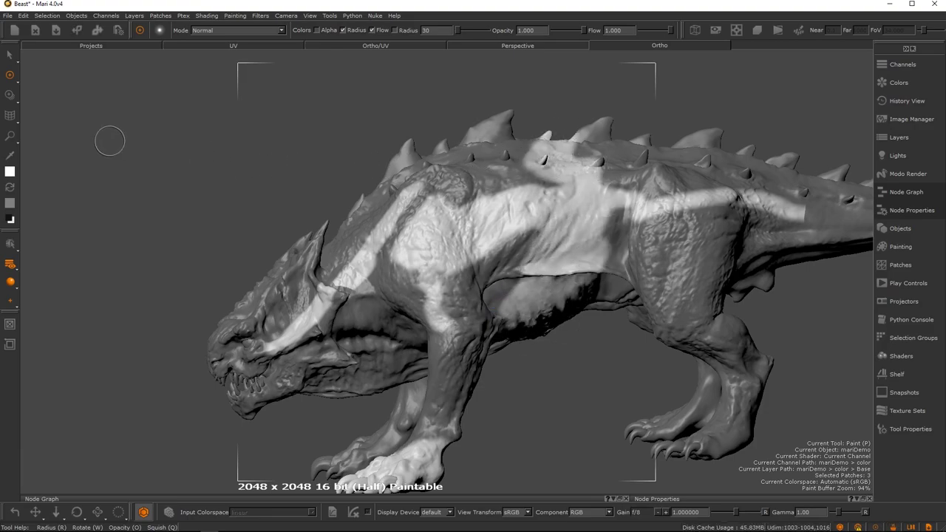
Step: Warp the unbaked flank paint with a grid reaching from above the back to below the belly, pulling its upper rear corner outward
left_click(9, 115)
right_click(11, 116)
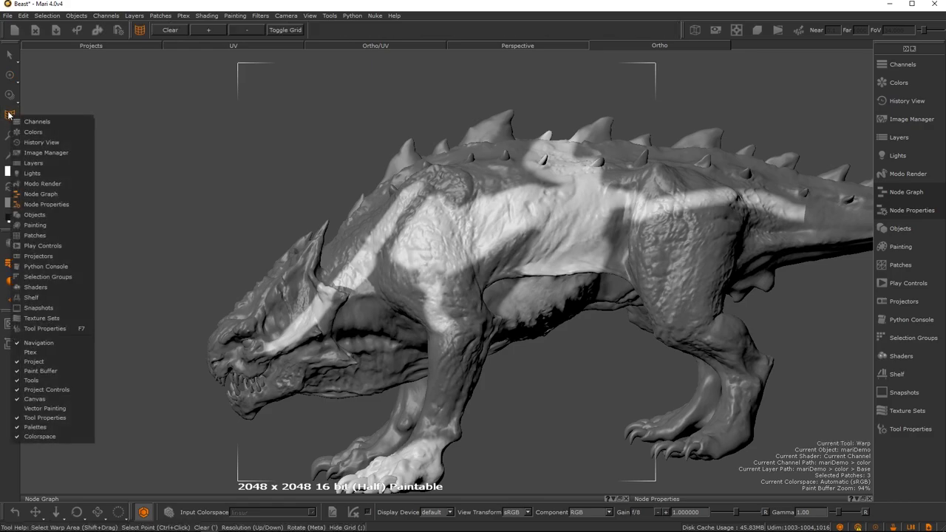
left_click(277, 127)
left_click_drag(401, 73, 651, 446, "shift")
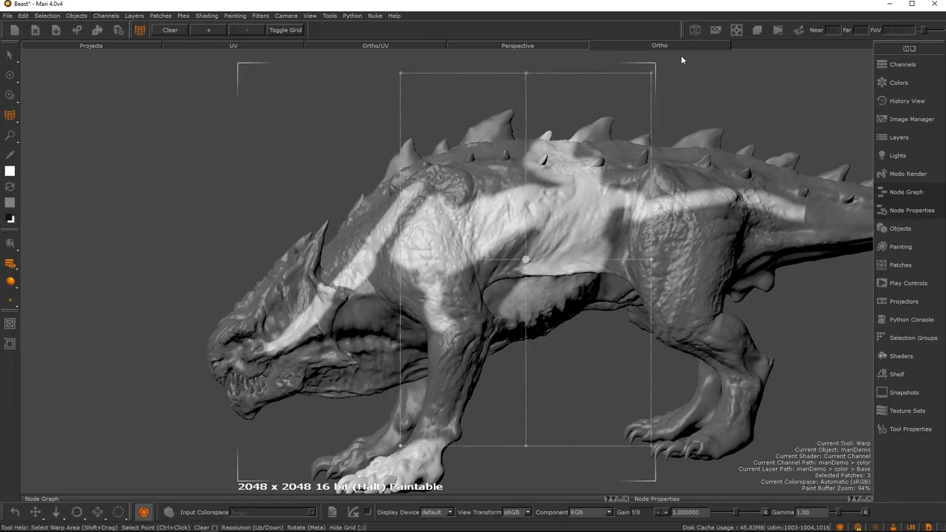
left_click_drag(651, 73, 621, 219)
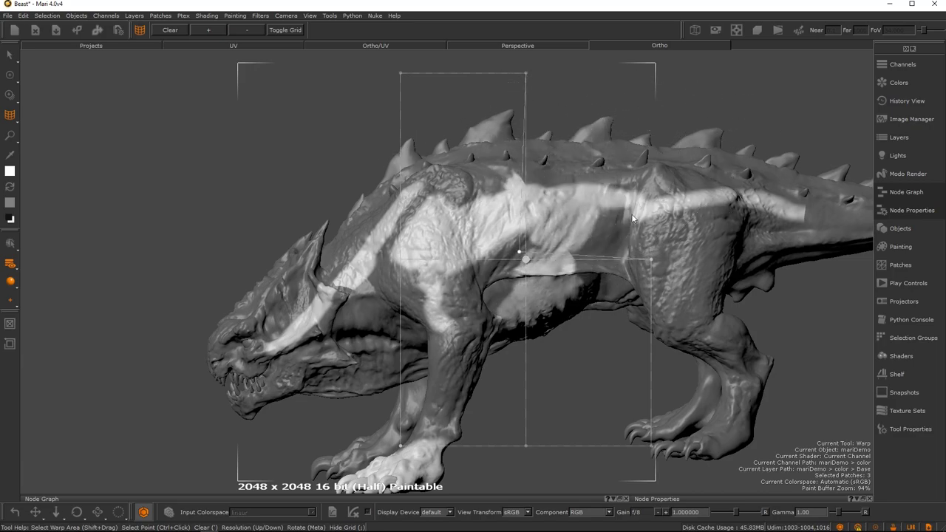
left_click_drag(525, 257, 677, 116)
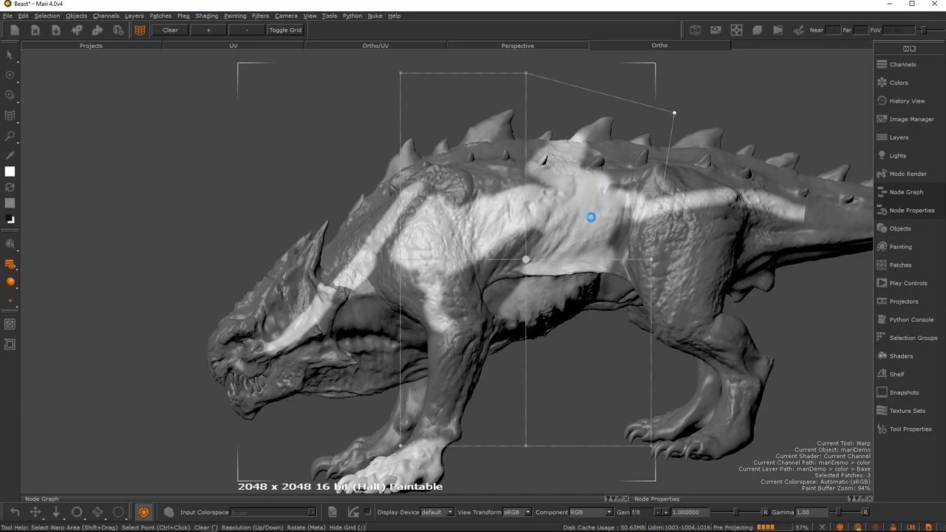
Step: Examine the warped white paint on the back, spines and flank from close up and from several angles
left_click_drag(588, 211, 564, 243, "alt")
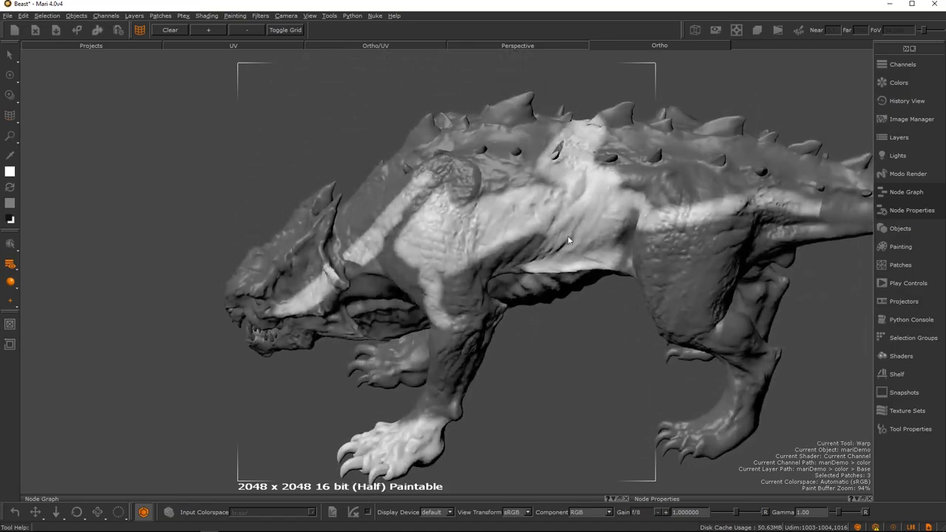
middle_click_drag(564, 244, 486, 334, "alt")
right_click_drag(485, 335, 585, 278, "alt")
left_click_drag(585, 278, 543, 356, "alt")
scroll(459, 278, "up", 4)
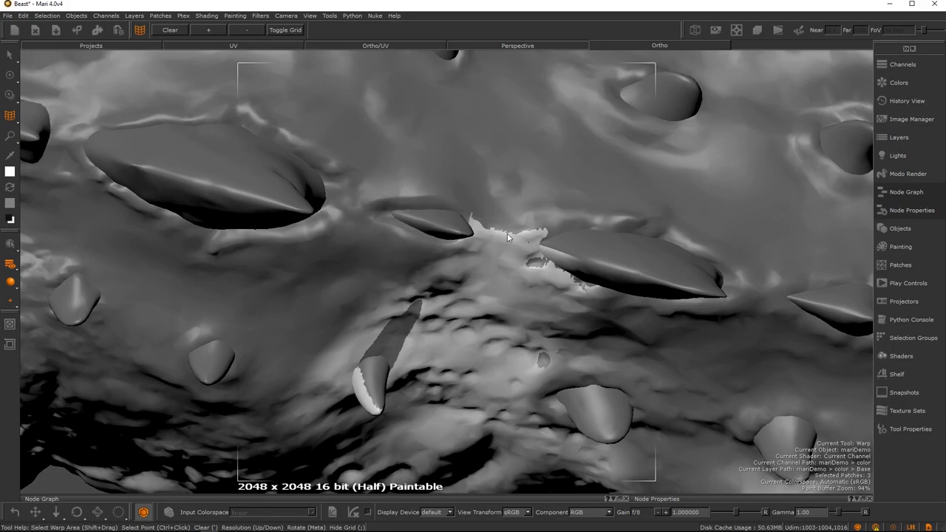
right_click_drag(583, 263, 394, 279, "alt")
left_click_drag(394, 279, 401, 258, "alt")
right_click_drag(402, 258, 479, 268, "alt")
middle_click_drag(479, 268, 517, 172, "alt")
mouse_move(459, 252)
left_mouse_down("alt")
mouse_move(474, 271)
mouse_move(451, 272)
mouse_move(471, 256)
left_mouse_up("alt")
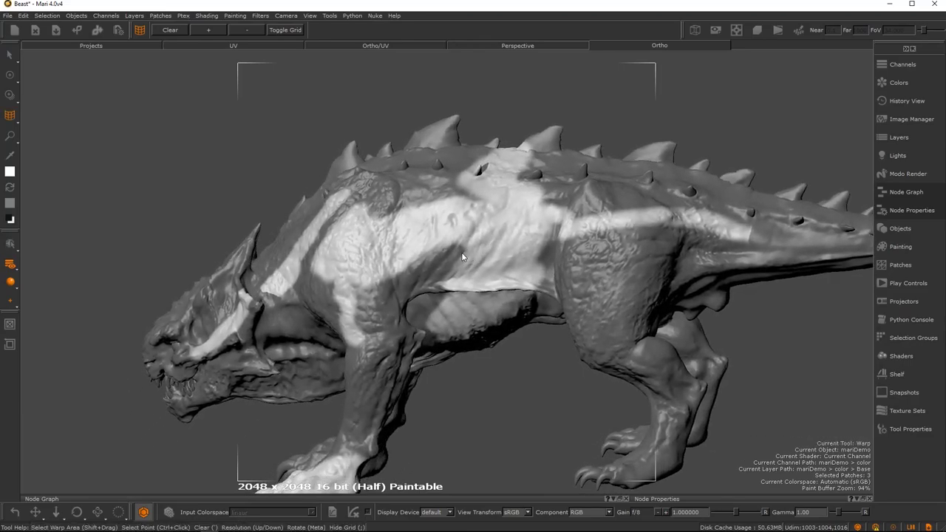
Step: Paint white at the tail base behind the hip up to the paint buffer's edge, with the buffer zoomed to 99%
left_click_drag(458, 264, 272, 109, "alt")
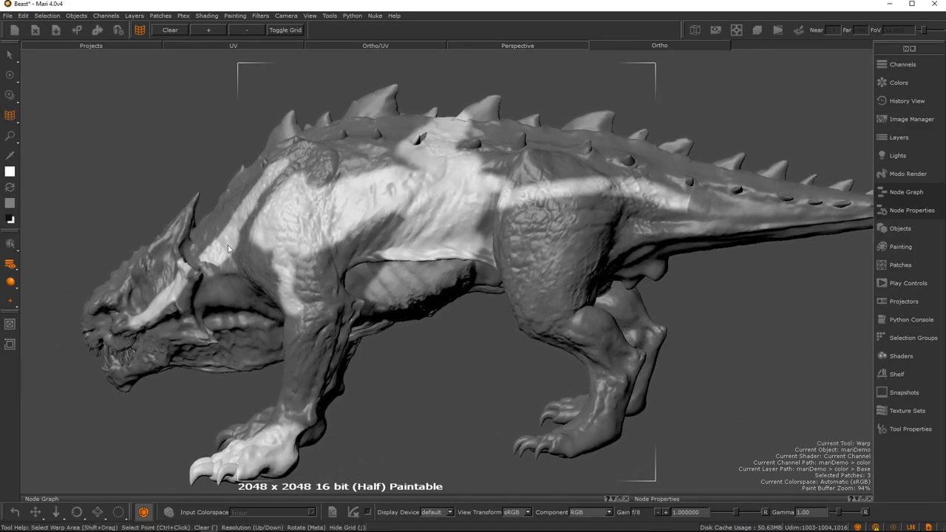
key("p")
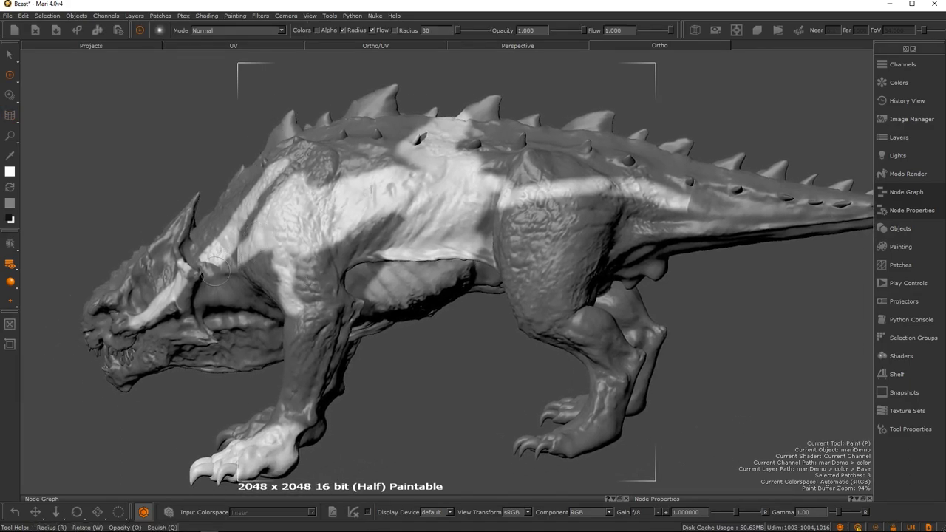
mouse_move(227, 283)
left_mouse_down()
mouse_move(255, 303)
mouse_move(252, 326)
mouse_move(267, 332)
mouse_move(293, 320)
left_mouse_up()
key("z")
mouse_move(436, 211)
left_mouse_down()
mouse_move(792, 207)
mouse_move(614, 223)
mouse_move(532, 215)
mouse_move(826, 162)
mouse_move(825, 176)
mouse_move(735, 248)
left_mouse_up()
key("z")
mouse_move(623, 227)
left_mouse_down()
mouse_move(756, 235)
mouse_move(695, 224)
mouse_move(510, 235)
mouse_move(559, 246)
mouse_move(551, 244)
left_mouse_up()
key("p")
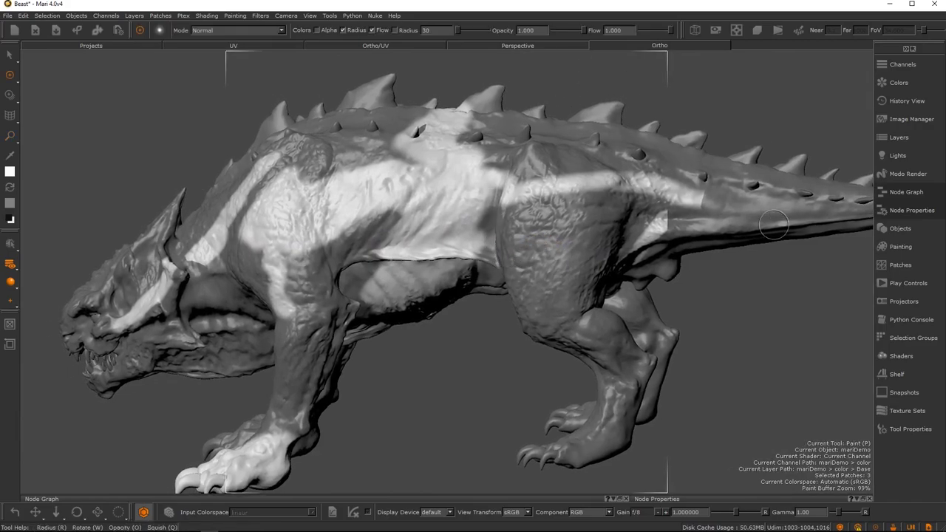
Step: Bring up the Painting palette, dock it beside the canvas, and show its Paint Buffer and Projection settings
left_click(901, 249)
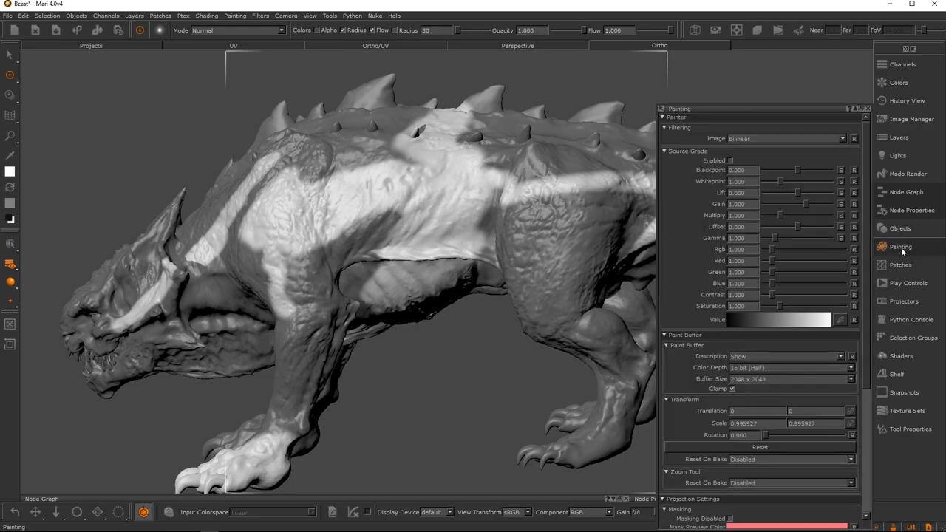
left_click(859, 109)
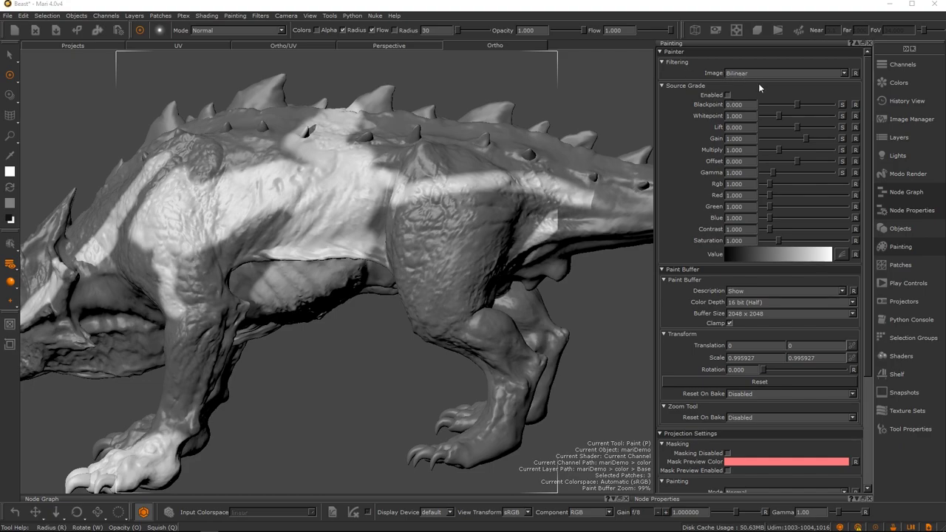
left_click_drag(868, 130, 863, 158)
scroll(859, 193, "down", 3)
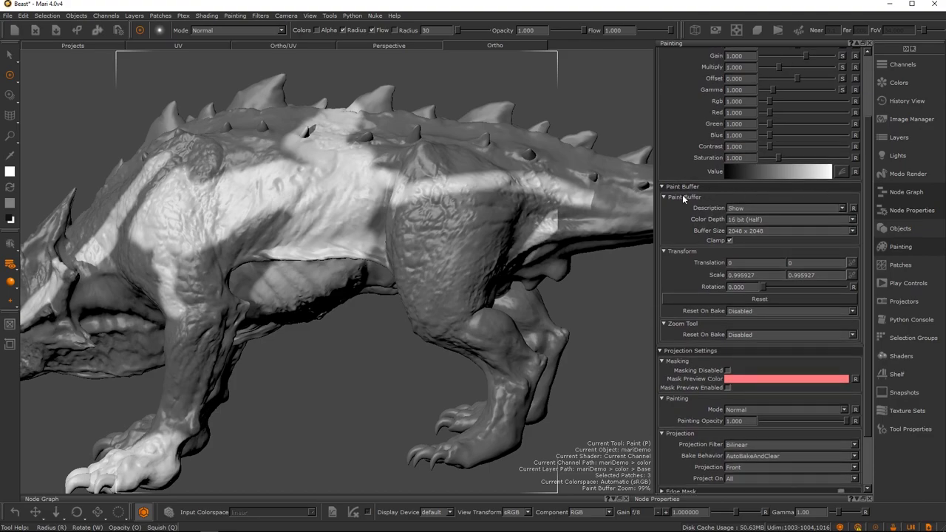
Step: Review the Color Depth choices available for the paint buffer without changing the setting
left_click(749, 219)
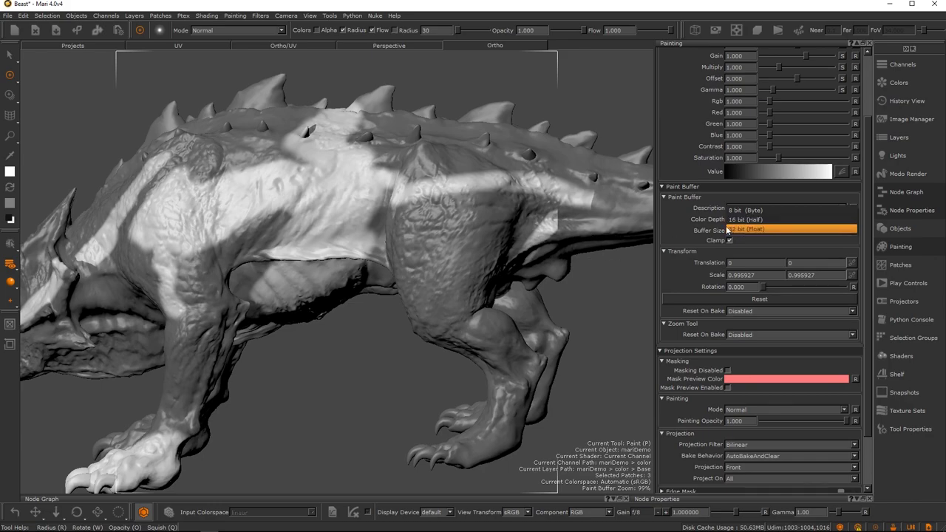
left_click(589, 248)
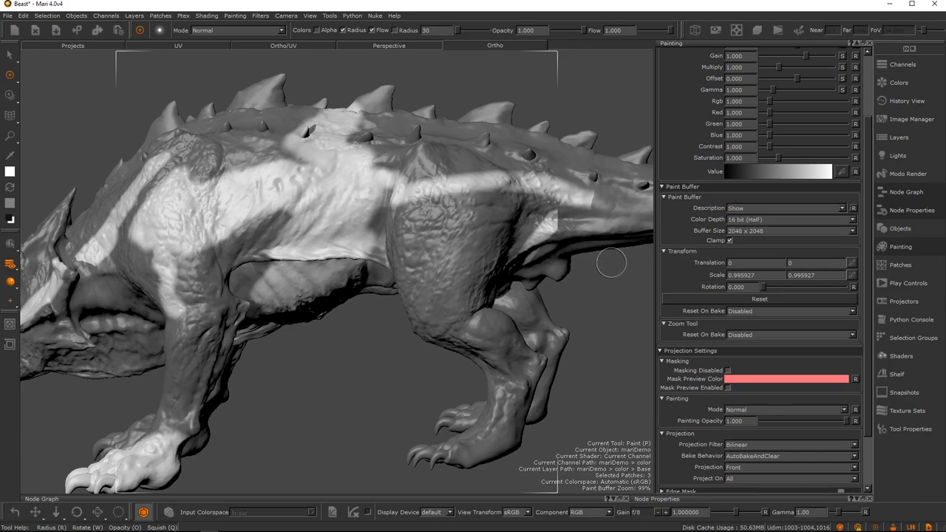
left_click(742, 223)
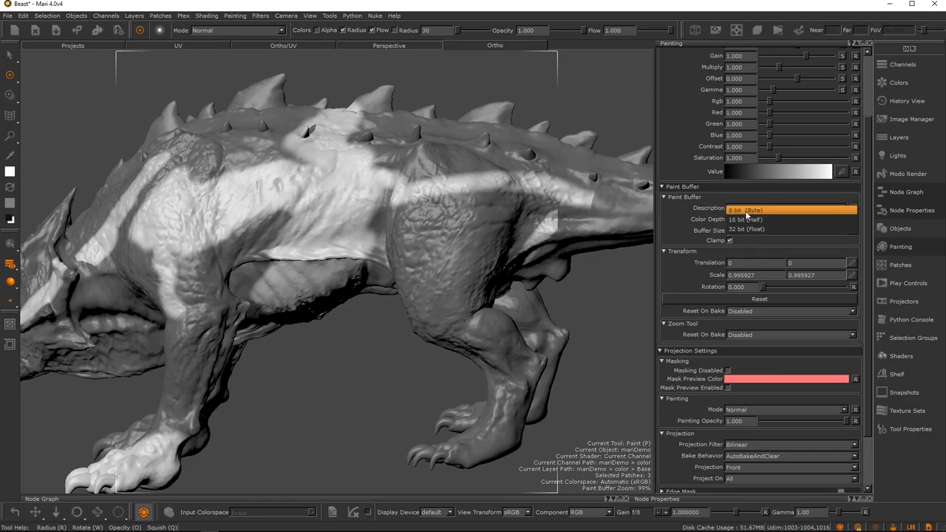
left_click(675, 229)
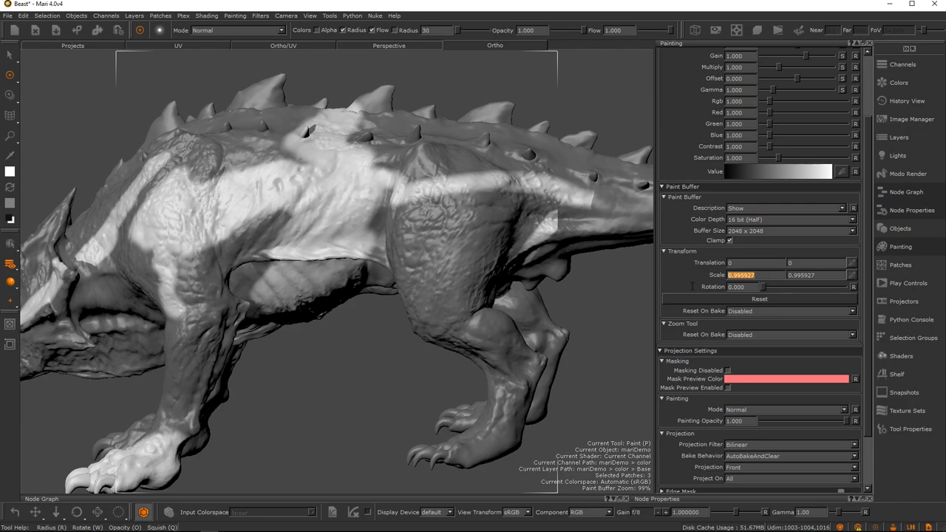
Step: Zoom the paint buffer in to 144% and set its transform's Reset On Bake to Enabled
left_click_drag(428, 220, 526, 207)
key("z")
left_click_drag(464, 227, 541, 217)
mouse_move(437, 215)
left_mouse_down()
mouse_move(534, 218)
mouse_move(471, 216)
left_mouse_up()
key("p")
left_click(740, 311)
left_click(745, 306)
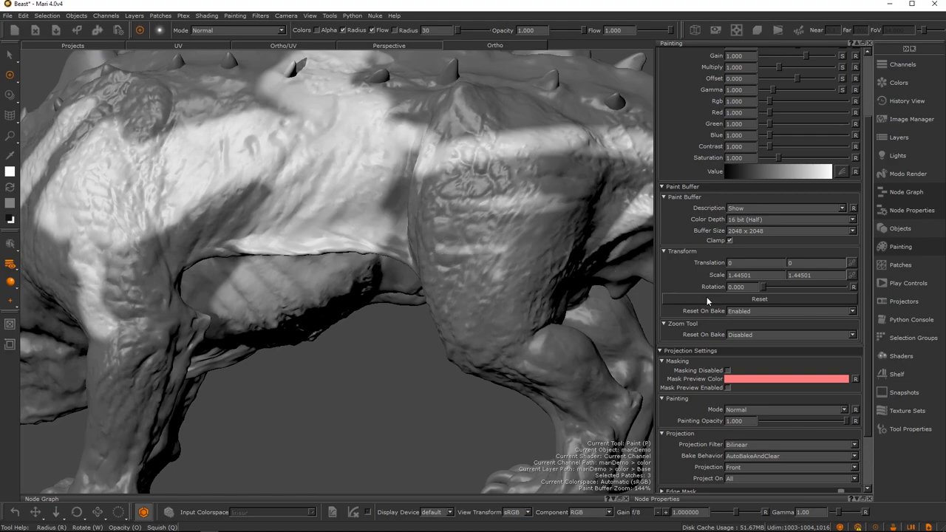
Step: Reset the paint buffer transform and zoom the paint buffer out to about 80%
left_click(735, 299)
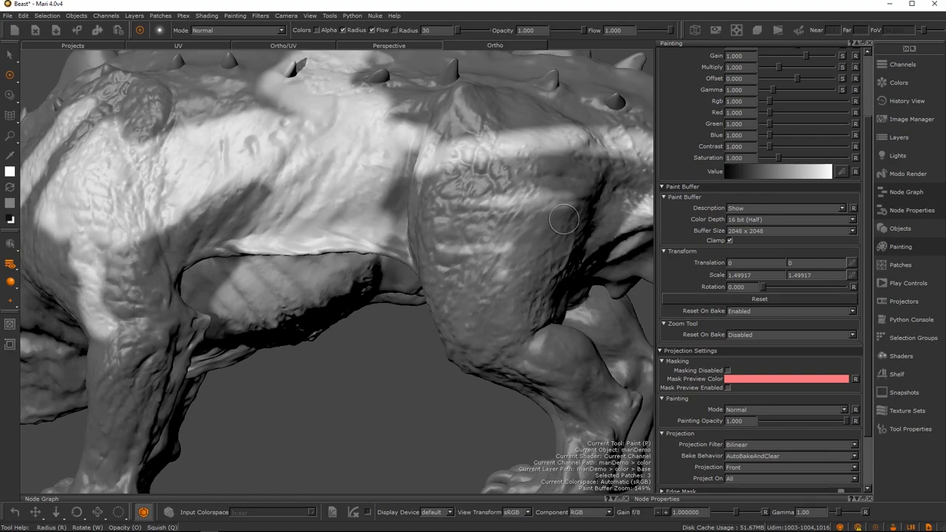
key("z")
left_click_drag(562, 224, 348, 240)
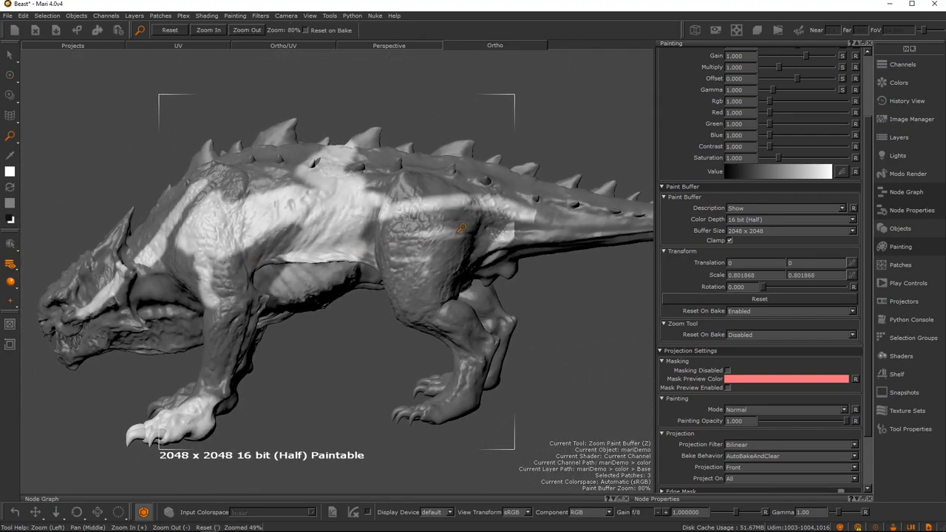
Step: Bake a paint stroke onto the hind thigh and set the paint buffer's scale to 1 by 1
key("p")
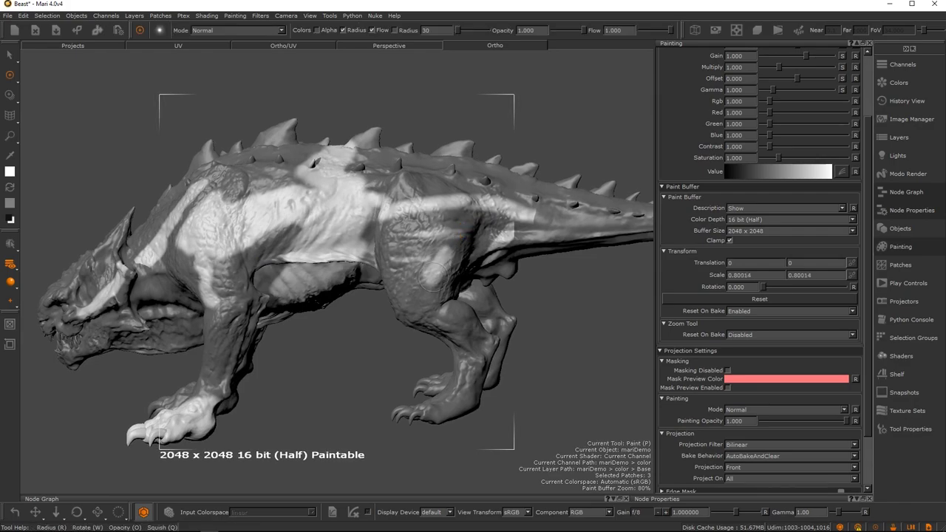
key("b")
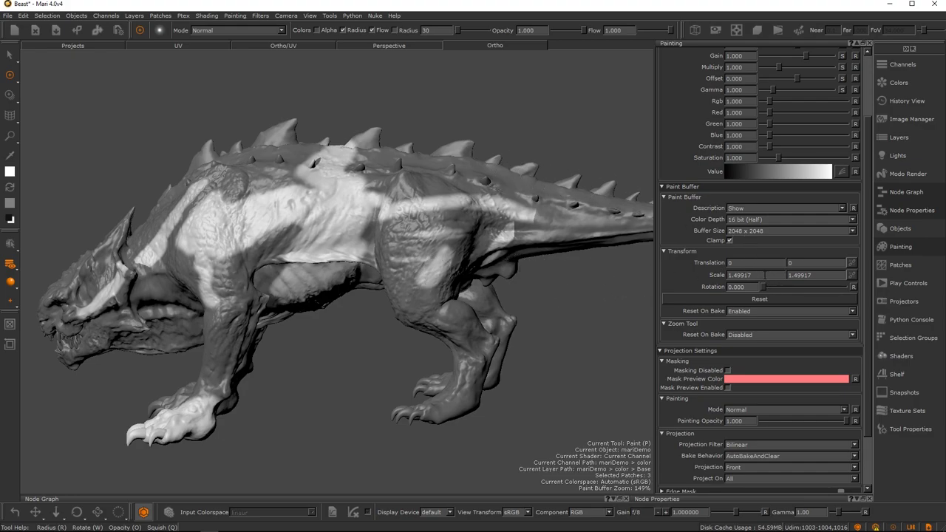
type("1")
key("Tab")
type("1")
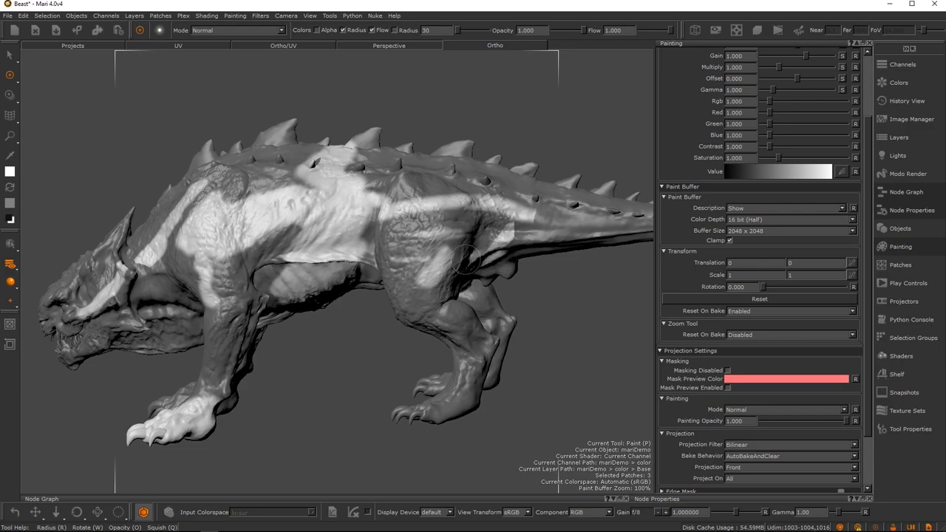
Step: Zoom the paint buffer out to about 96% and set its transform's Reset On Bake to Disabled
type("z")
left_click_drag(498, 260, 488, 254)
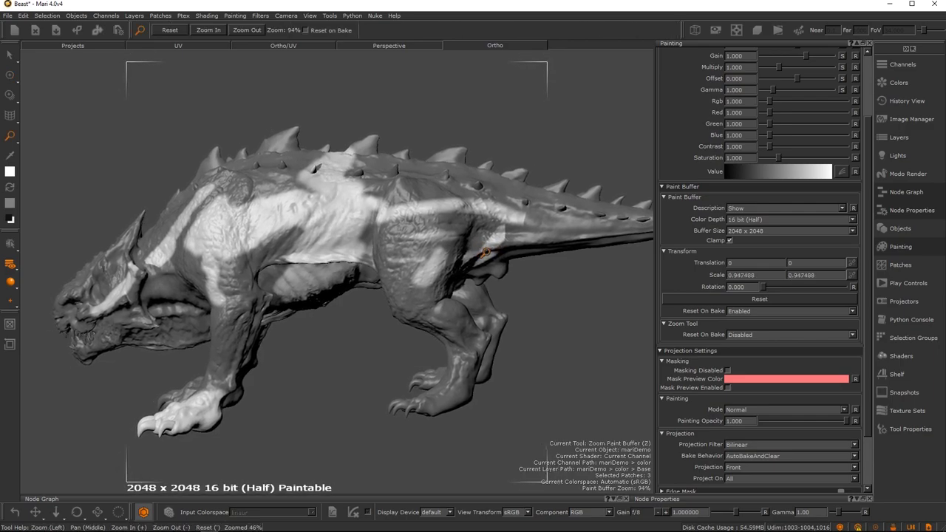
left_click_drag(439, 284, 474, 271)
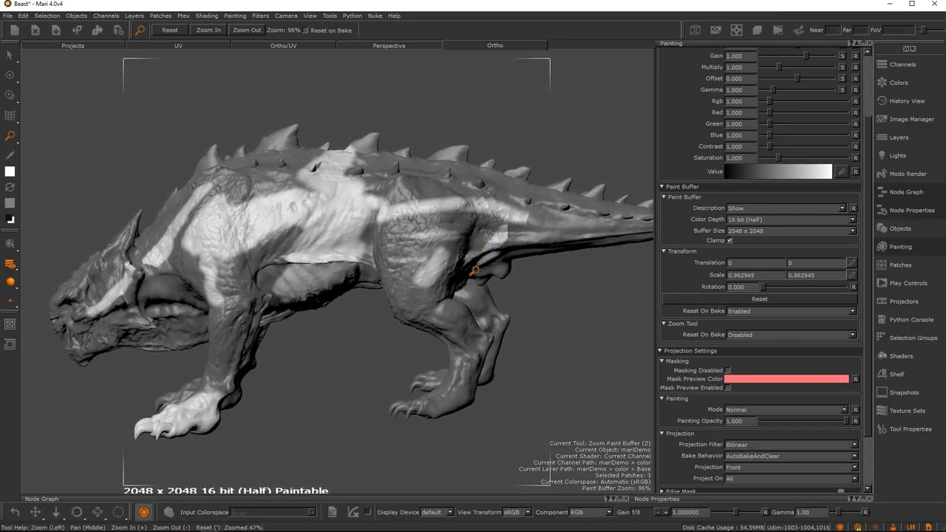
left_click(744, 311)
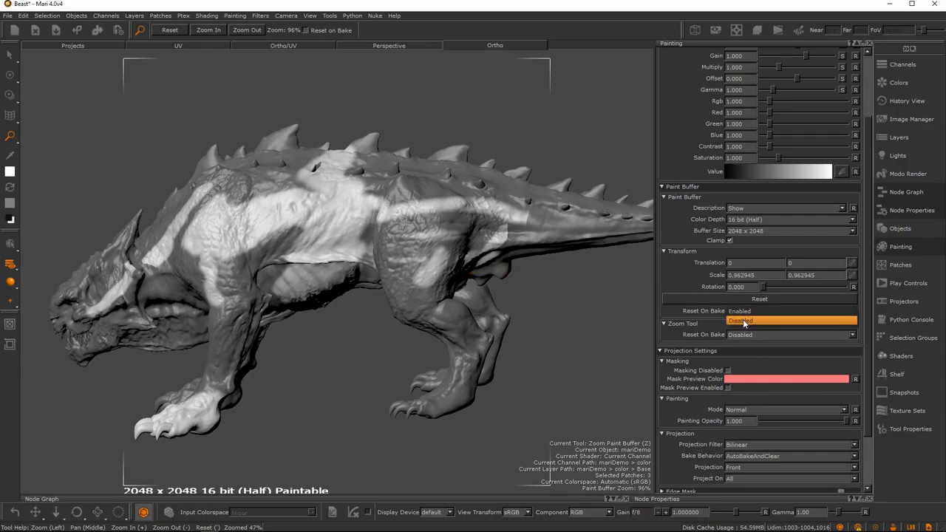
left_click(743, 320)
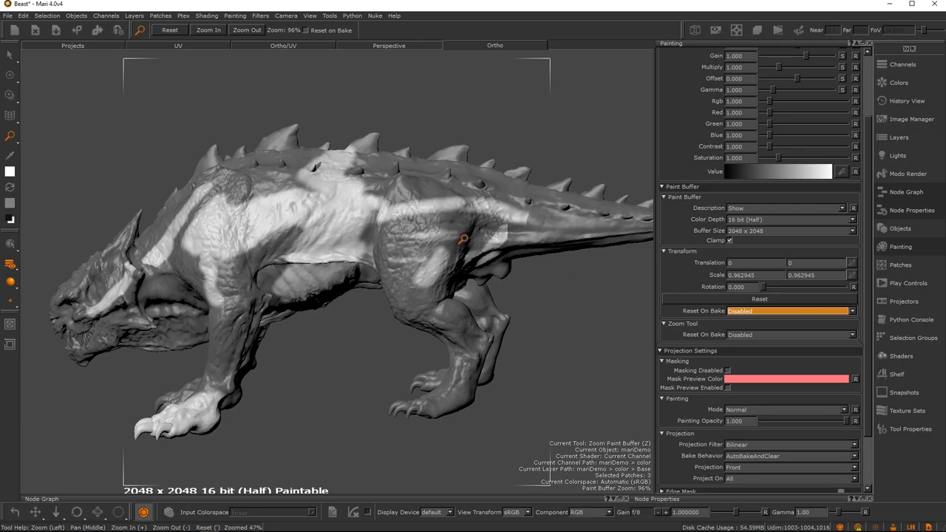
Step: Paint strokes on the hind leg and the back above the hip, letting view changes bake them automatically
key("p")
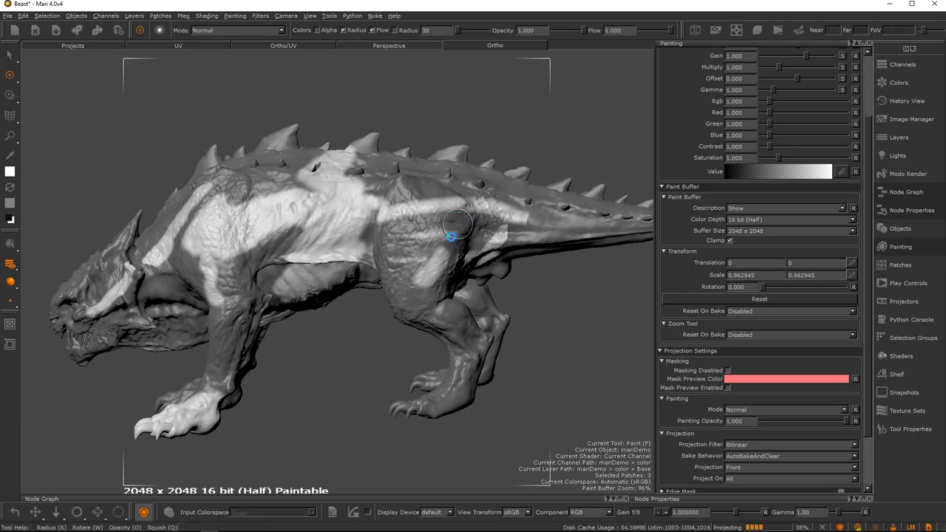
middle_click_drag(462, 219, 399, 281)
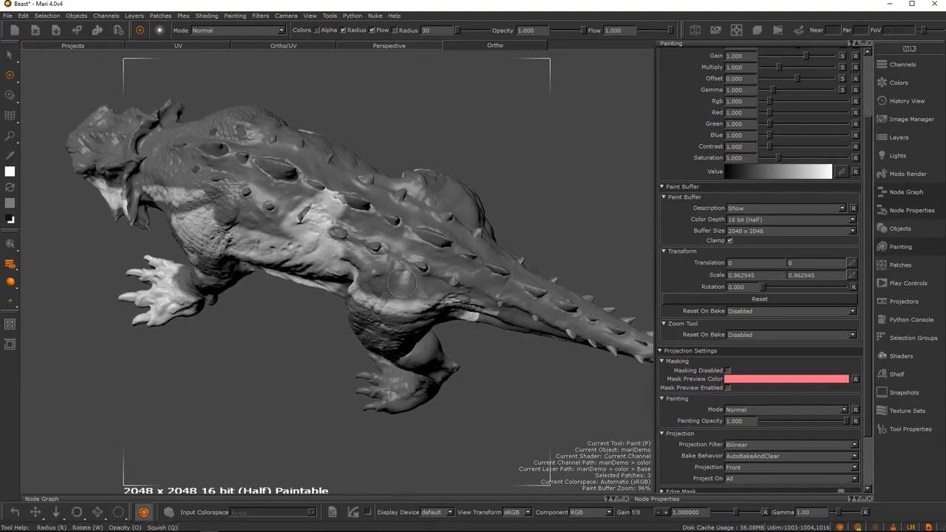
left_click_drag(388, 281, 400, 243)
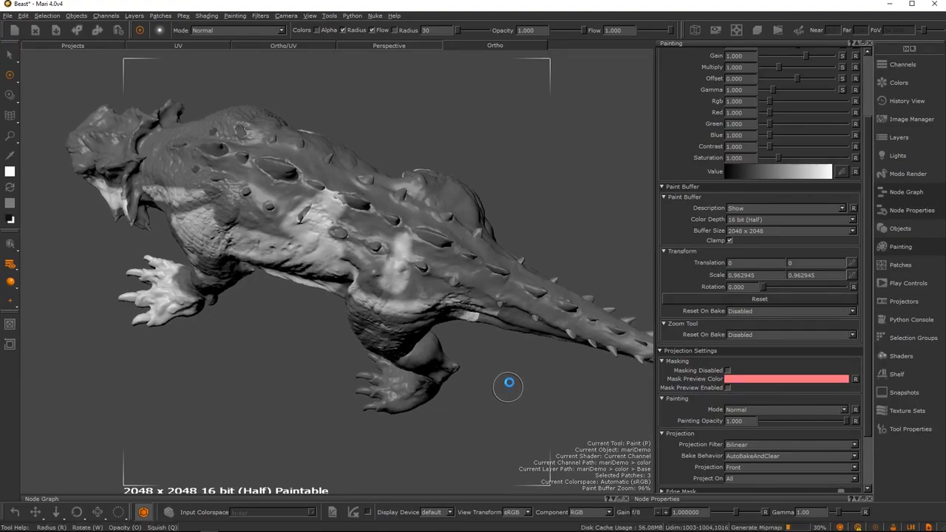
middle_click_drag(505, 376, 522, 306)
Step: Paint several strokes down the hind thigh and a short one along the tail base, using automatic baking
scroll(522, 306, "up", 10)
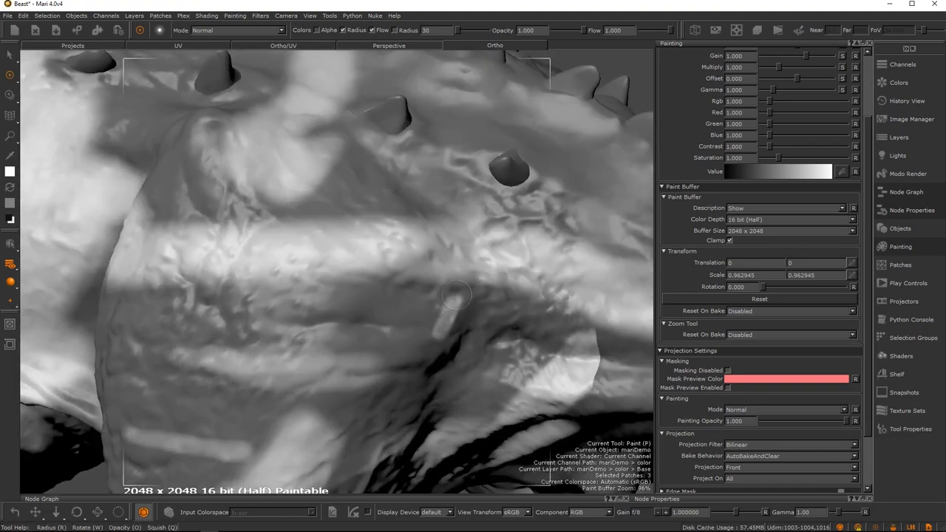
mouse_move(456, 295)
left_mouse_down()
mouse_move(340, 370)
mouse_move(325, 399)
mouse_move(296, 403)
left_mouse_up()
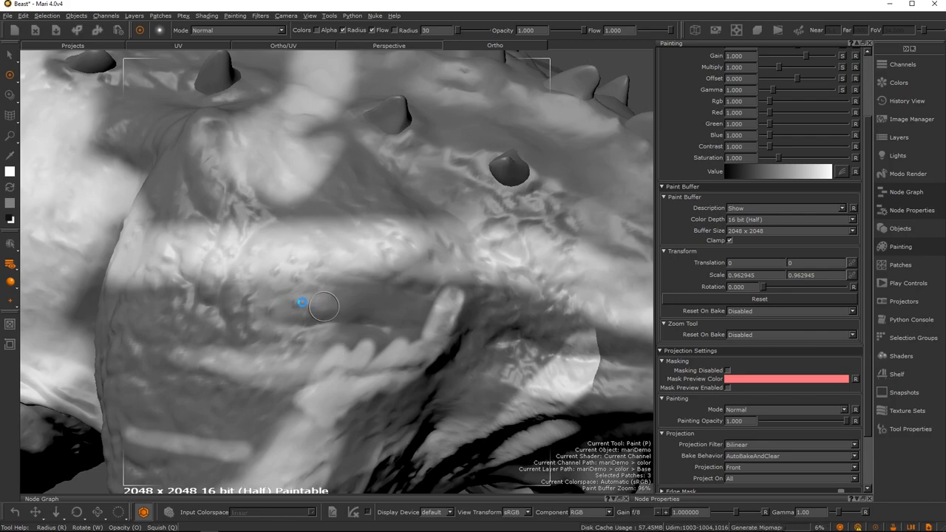
mouse_move(298, 303)
left_mouse_down("alt")
mouse_move(371, 212)
mouse_move(297, 412)
left_mouse_up("alt")
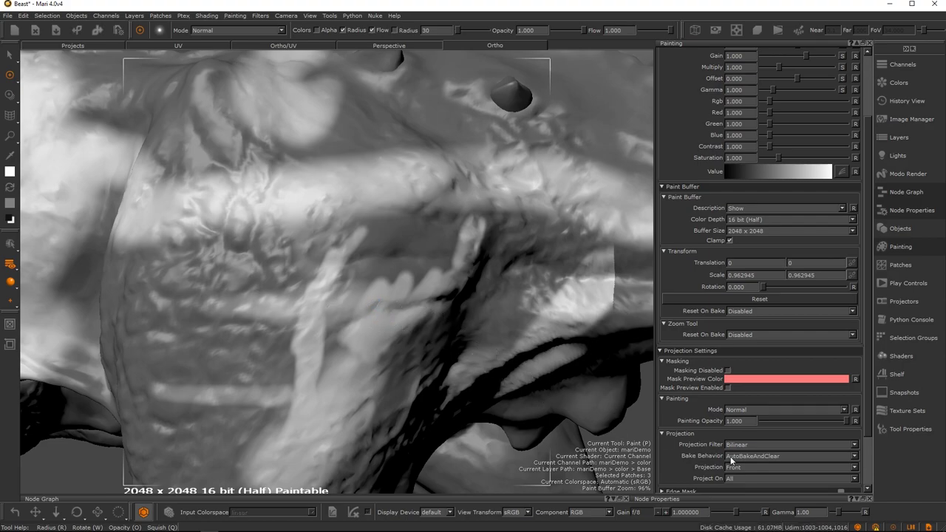
right_click_drag(469, 280, 336, 265, "alt")
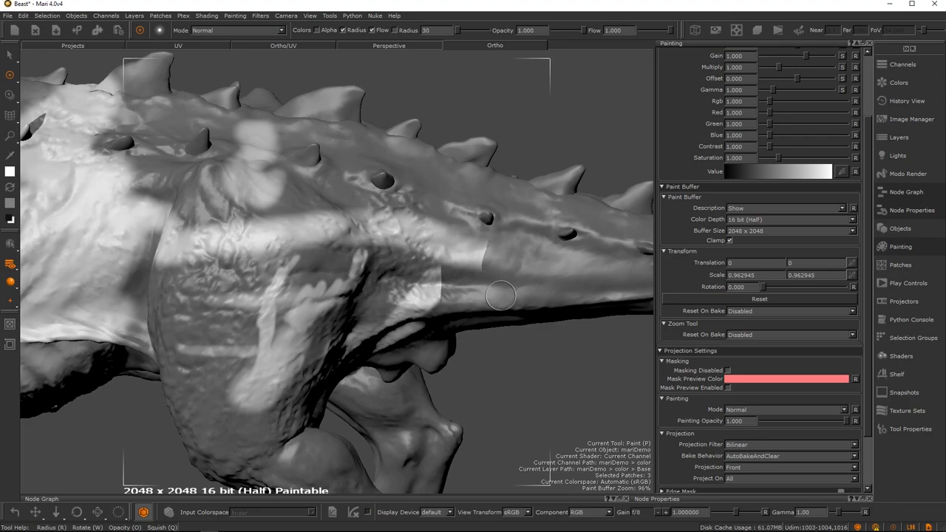
left_click_drag(494, 296, 415, 307)
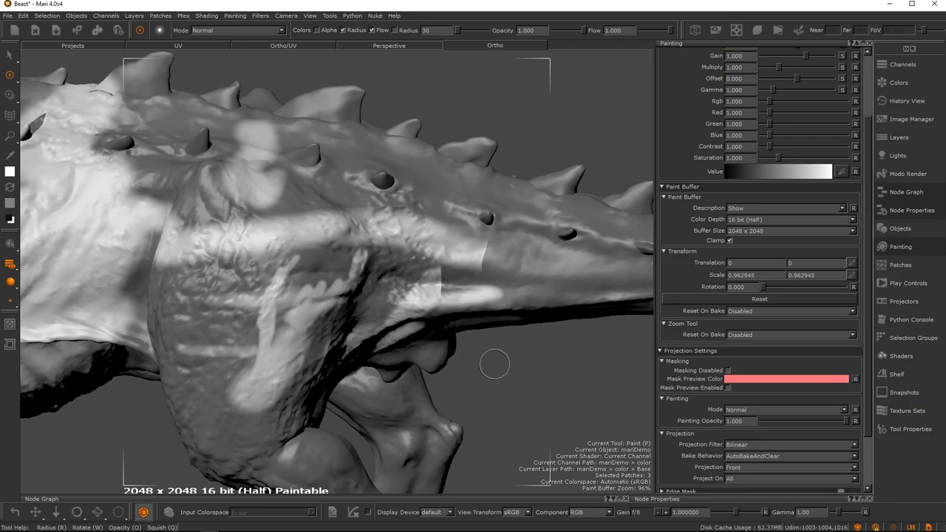
Step: Set the projection's Bake Behavior to Manual and paint an unbaked stroke across the tail
left_click(737, 459)
left_click(739, 442)
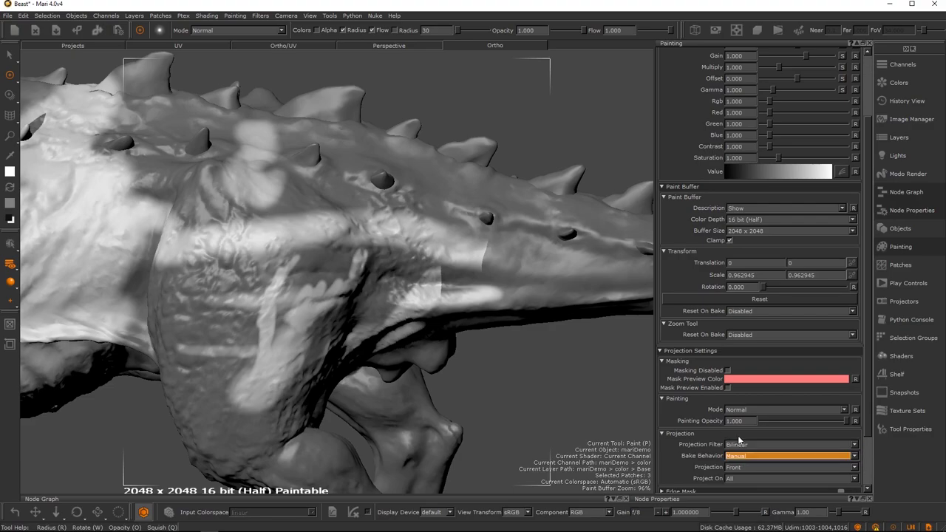
left_click_drag(545, 295, 271, 283, "alt")
left_click_drag(419, 284, 427, 302, "alt")
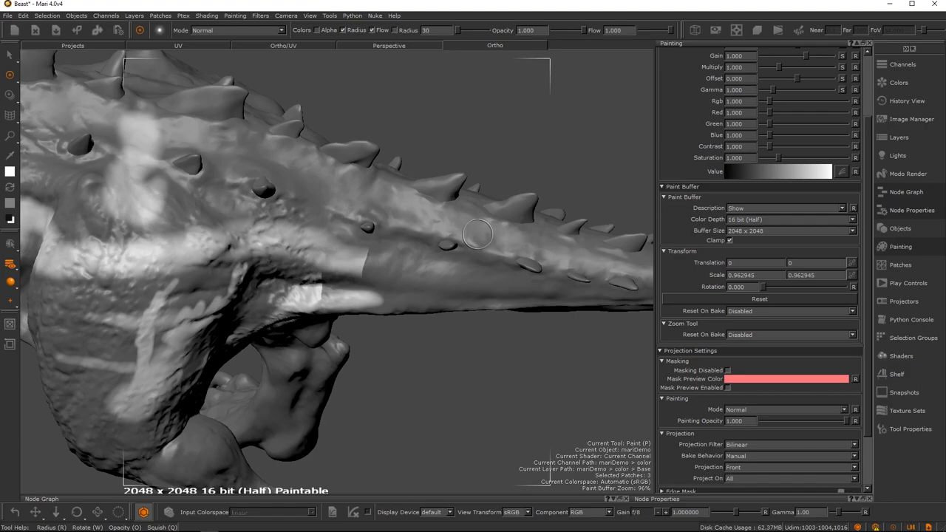
mouse_move(479, 234)
left_mouse_down()
mouse_move(434, 219)
mouse_move(418, 277)
mouse_move(348, 259)
mouse_move(307, 201)
left_mouse_up()
Step: Place the unbaked stroke over the hind thigh, shape it with Warp and added paint, and bake it
mouse_move(499, 213)
middle_mouse_down("alt")
mouse_move(286, 350)
mouse_move(667, 111)
middle_mouse_up("alt")
left_click_drag(311, 296, 395, 311, "alt")
mouse_move(395, 311)
middle_mouse_down("alt")
mouse_move(459, 140)
mouse_move(118, 175)
middle_mouse_up("alt")
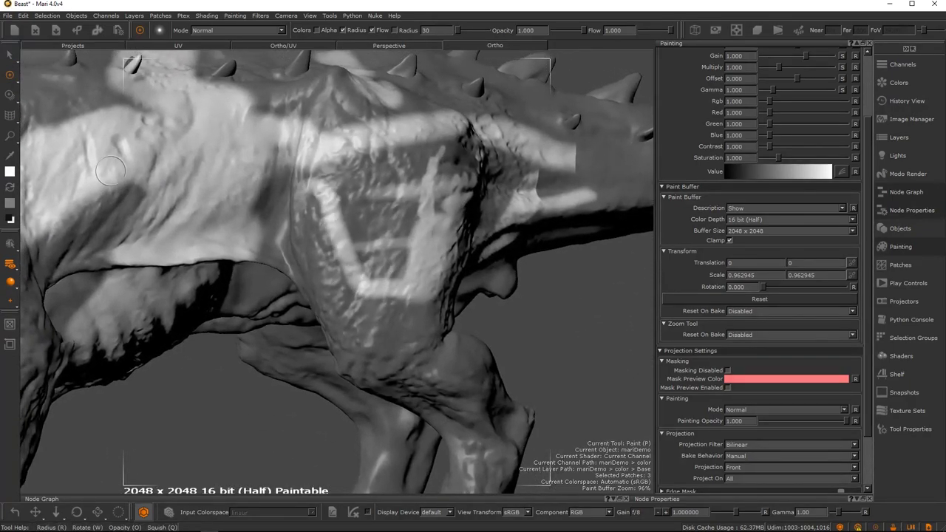
left_click(11, 115)
left_click_drag(365, 320, 515, 425, "shift")
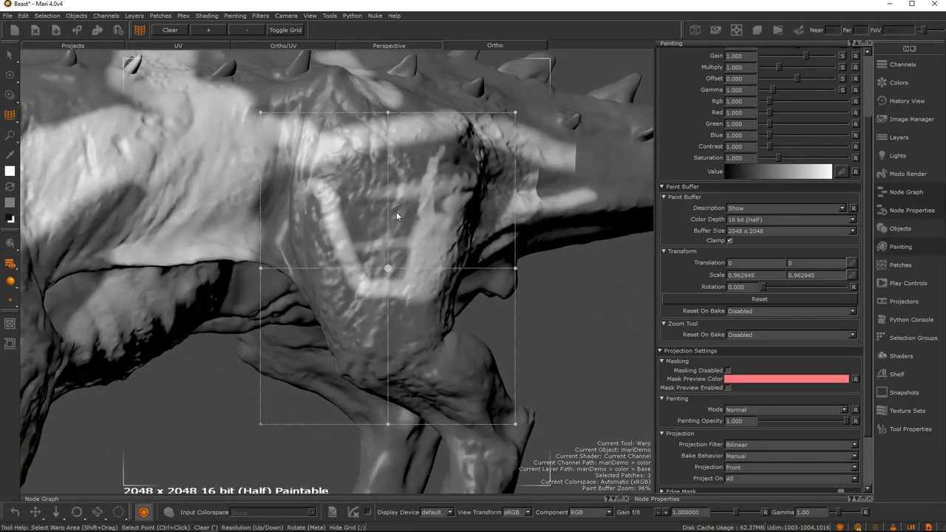
mouse_move(405, 286)
left_mouse_down()
mouse_move(348, 301)
mouse_move(435, 251)
mouse_move(387, 258)
mouse_move(421, 319)
mouse_move(408, 288)
left_mouse_up()
key("p")
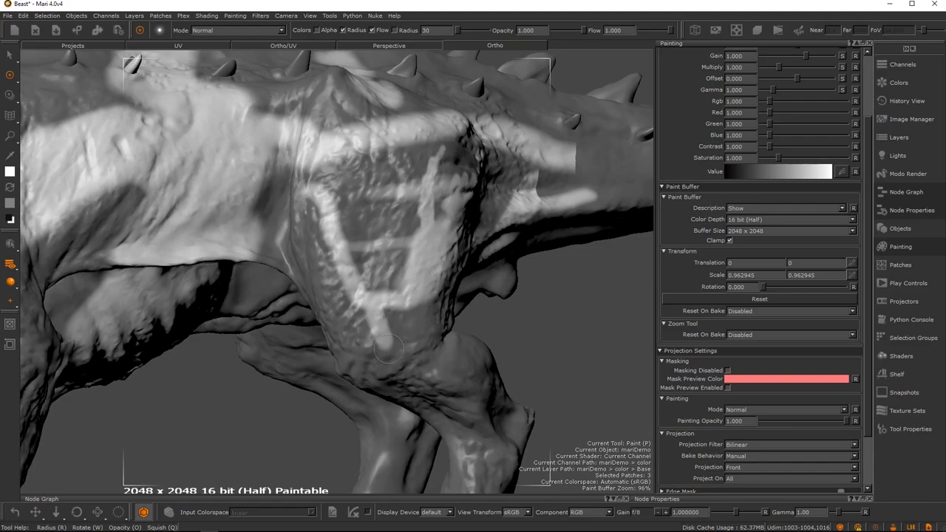
key("b")
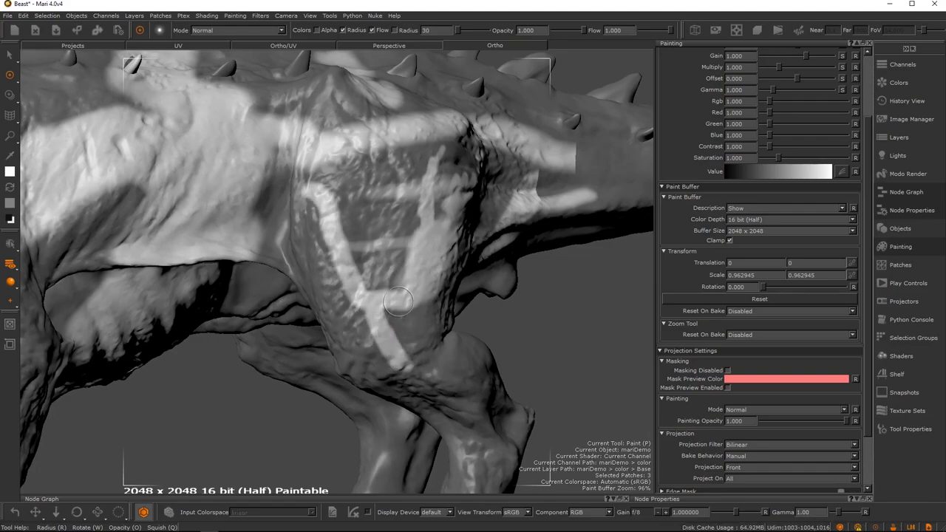
mouse_move(492, 185)
middle_mouse_down("alt")
mouse_move(477, 184)
mouse_move(363, 279)
middle_mouse_up("alt")
mouse_move(363, 280)
left_mouse_down("alt")
mouse_move(376, 281)
mouse_move(377, 303)
mouse_move(387, 294)
left_mouse_up("alt")
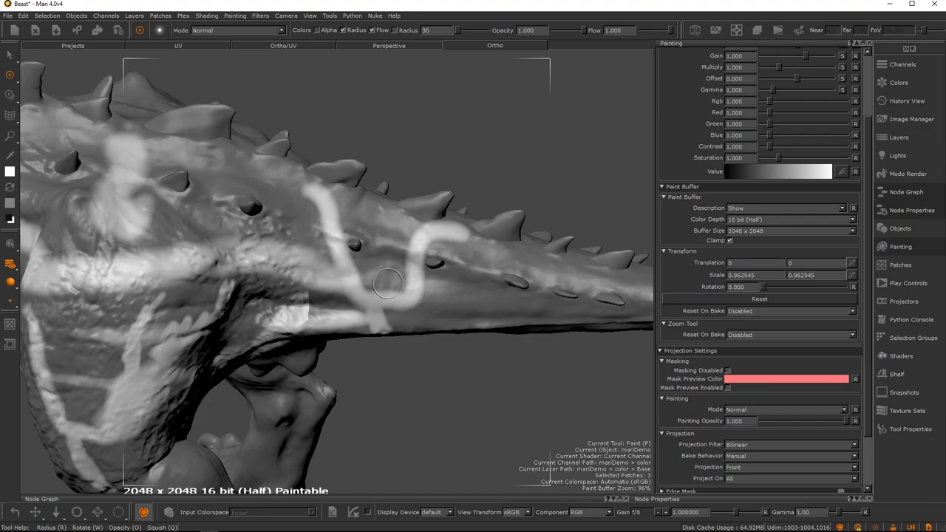
key("ctrl+z")
Step: Paint an S-shaped stroke down the side of the tail near its base and bake it
middle_click_drag(403, 257, 382, 266, "alt")
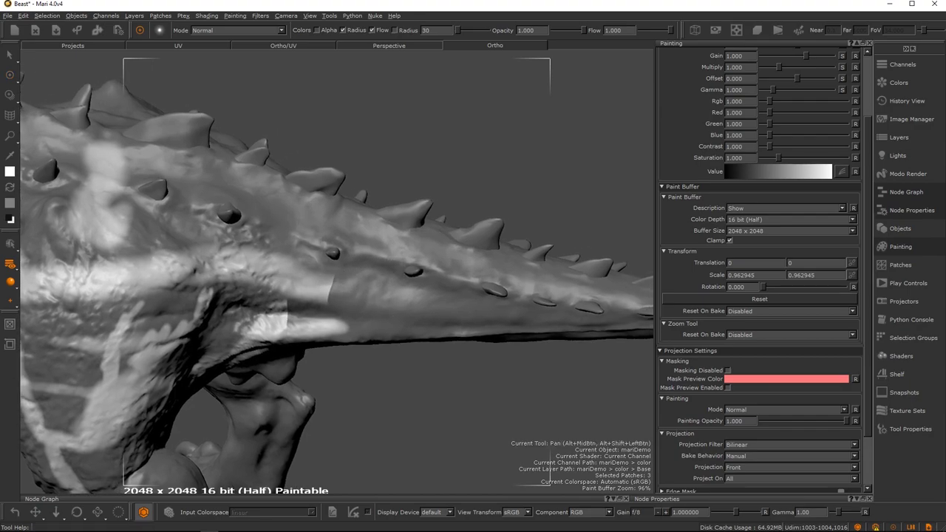
right_click_drag(382, 265, 398, 277, "alt")
mouse_move(413, 240)
left_mouse_down()
mouse_move(395, 255)
mouse_move(400, 305)
mouse_move(356, 319)
mouse_move(316, 301)
left_mouse_up()
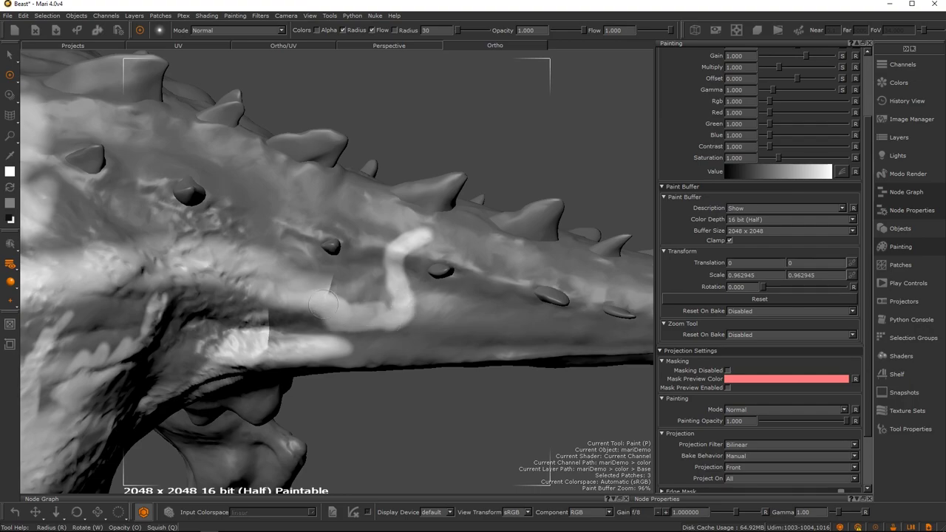
key("b")
Step: Paint and individually bake three short strokes ahead of the S-shaped mark, shifting the model between bakes
middle_click_drag(351, 269, 379, 296, "alt")
mouse_move(369, 230)
left_mouse_down()
mouse_move(332, 256)
mouse_move(326, 291)
left_mouse_up()
key("b")
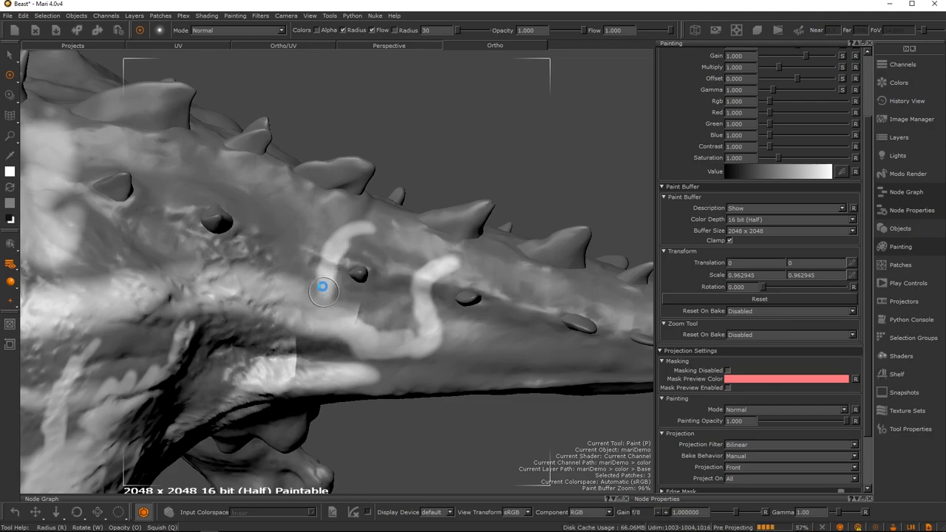
middle_click_drag(358, 260, 390, 285, "alt")
mouse_move(357, 258)
left_mouse_down()
mouse_move(309, 336)
mouse_move(280, 333)
left_mouse_up()
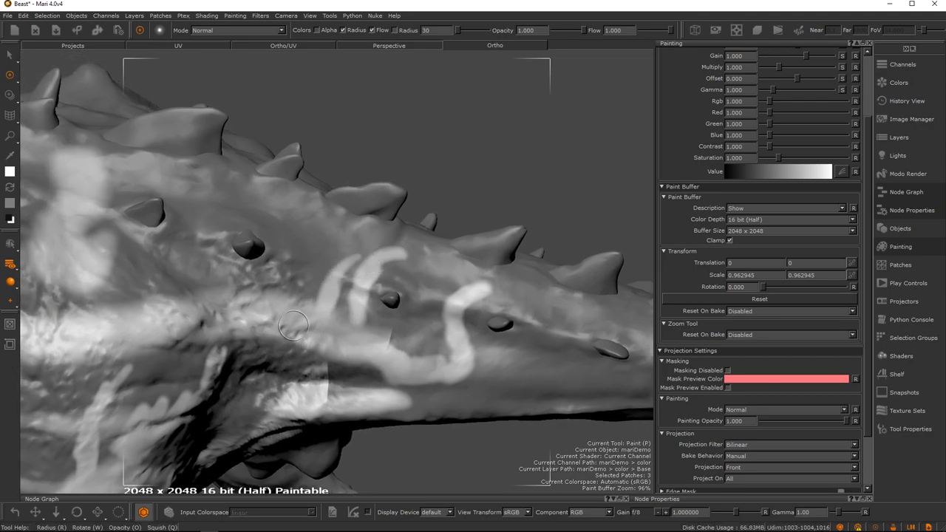
key("b")
middle_click_drag(394, 267, 462, 273, "alt")
mouse_move(278, 271)
left_mouse_down()
mouse_move(283, 315)
mouse_move(251, 345)
left_mouse_up()
key("b")
Step: Paint a diagonal stroke across the tail behind the S-shaped mark and reduce the brush radius to 6
right_click_drag(399, 310, 343, 288, "alt")
left_click_drag(344, 288, 329, 278, "alt")
middle_click_drag(329, 278, 339, 244, "alt")
middle_click_drag(452, 269, 394, 270, "alt")
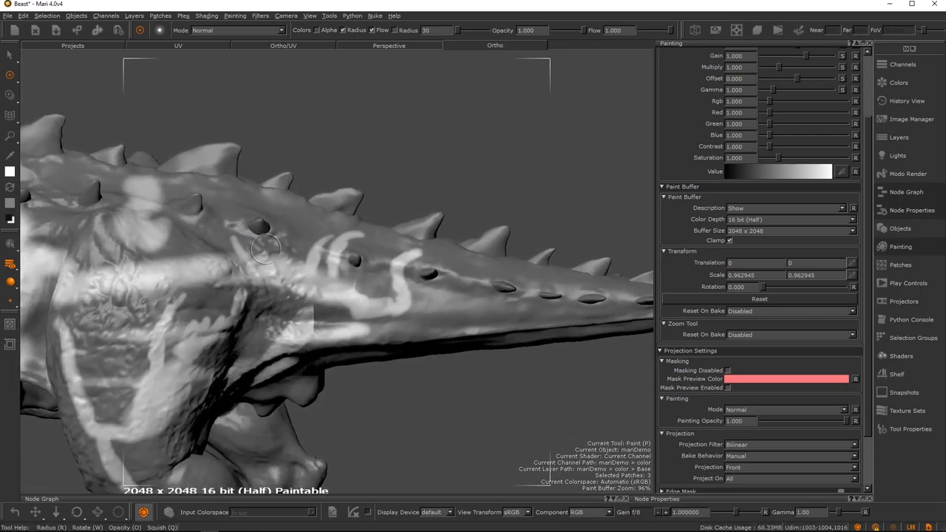
right_click_drag(289, 277, 326, 259, "alt")
middle_click_drag(298, 253, 258, 249, "alt")
right_click_drag(258, 249, 203, 255, "alt")
middle_click_drag(358, 275, 301, 271, "alt")
right_click_drag(302, 270, 404, 285, "alt")
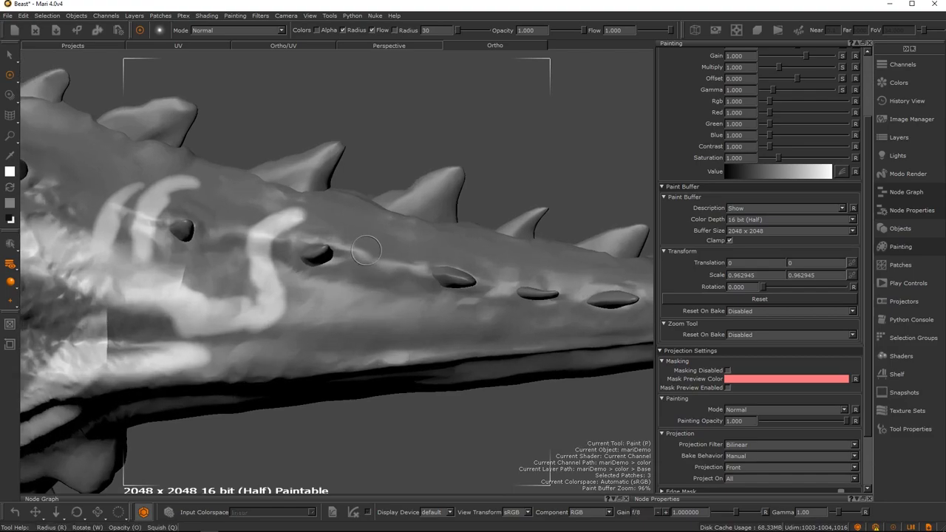
left_click_drag(372, 237, 331, 338)
key("r")
left_click_drag(362, 294, 347, 293)
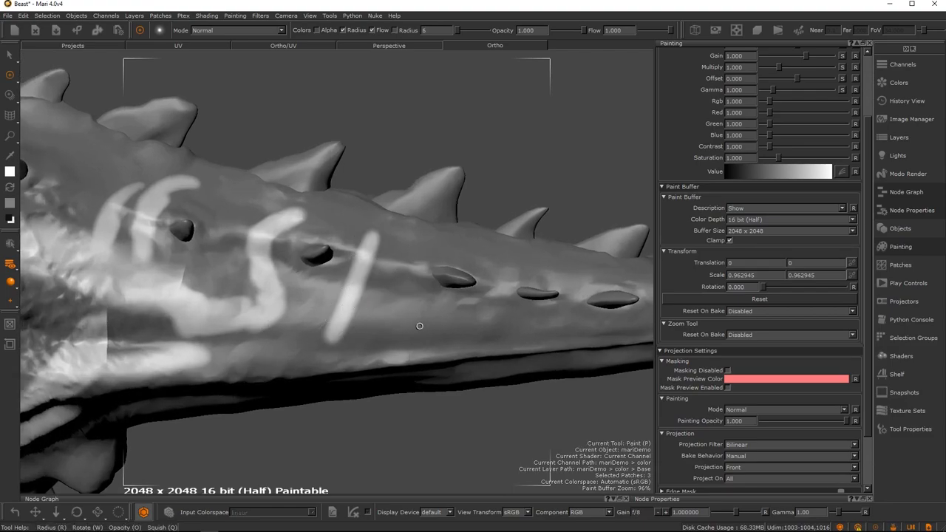
Step: Bake the diagonal stroke as three parallel stripes along the tail, keeping it in the paint buffer between bakes
key("ctrl+b")
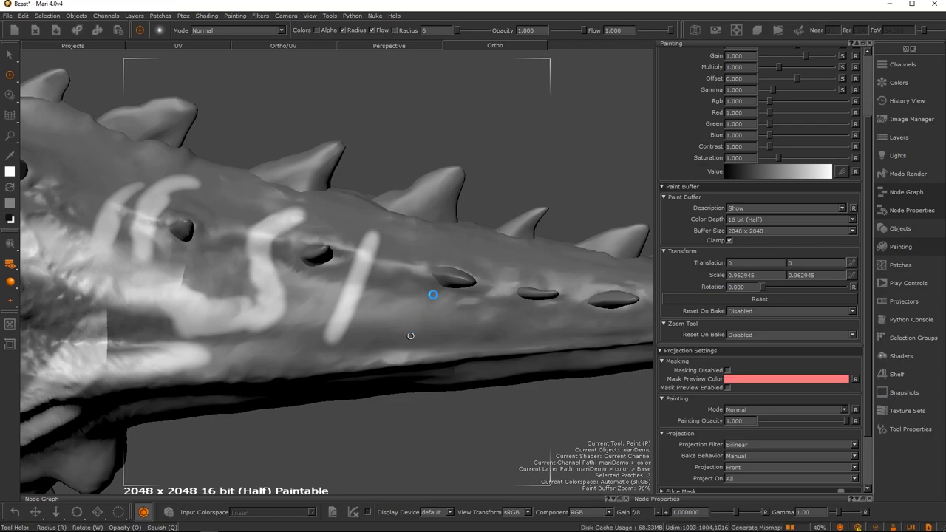
mouse_move(422, 261)
middle_mouse_down("alt")
mouse_move(384, 263)
mouse_move(395, 273)
mouse_move(337, 268)
middle_mouse_up("alt")
key("ctrl+b")
key("ctrl+b")
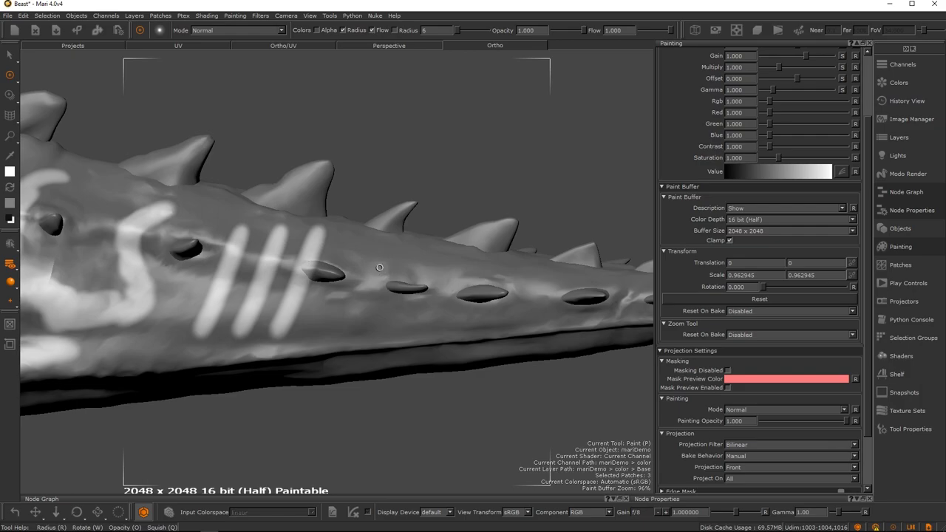
Step: Examine the baked stripes along the tail from different angles and distances
scroll(422, 270, "down", 4)
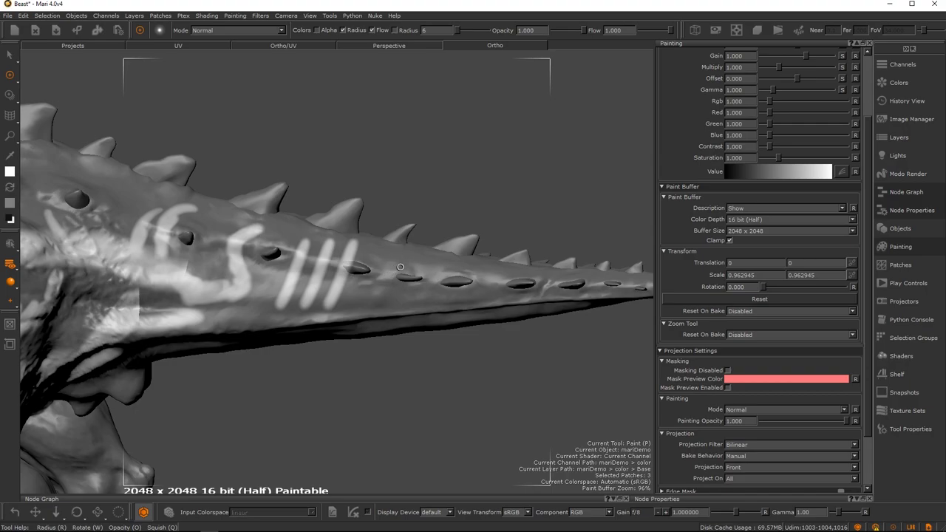
left_click_drag(352, 228, 392, 236, "alt")
middle_click_drag(353, 236, 358, 269, "alt")
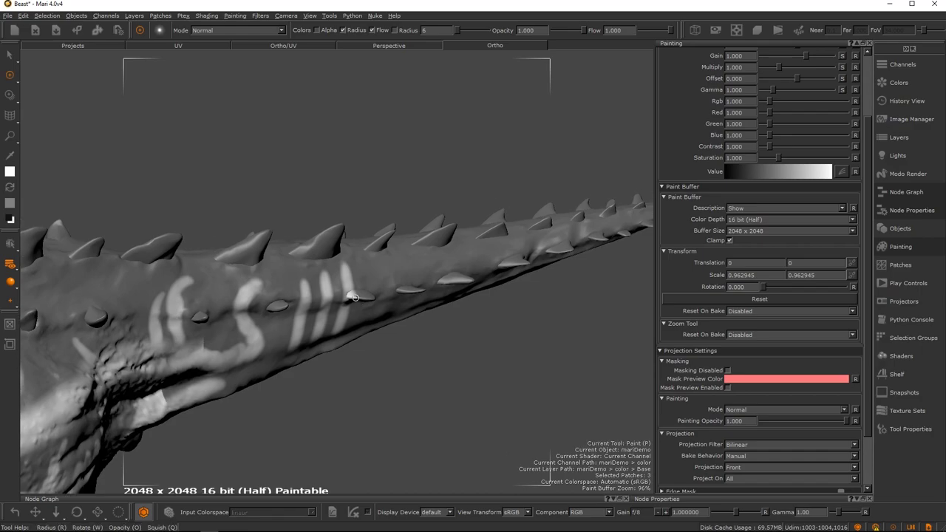
right_click_drag(358, 269, 416, 286, "alt")
left_click_drag(416, 285, 431, 332, "alt")
left_click_drag(381, 291, 376, 280, "alt")
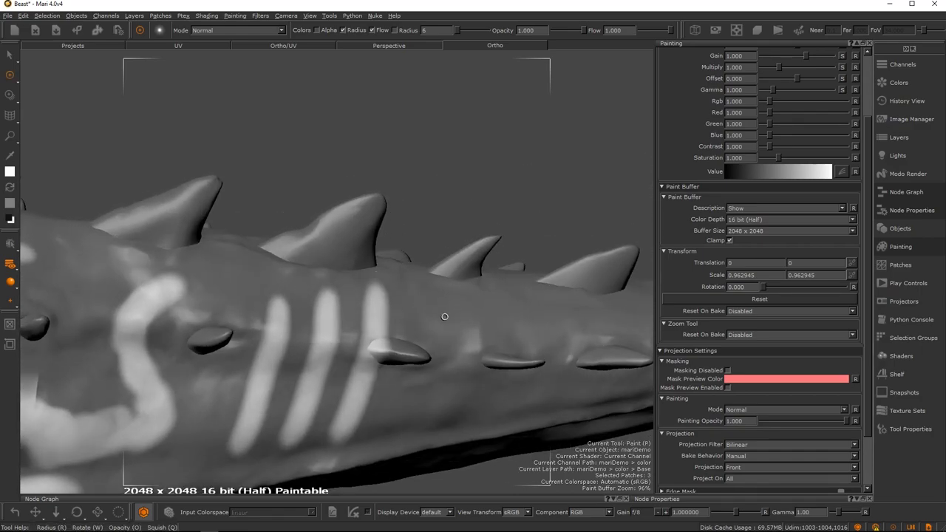
right_click_drag(457, 320, 447, 306, "alt")
middle_click_drag(446, 307, 481, 309, "alt")
middle_click_drag(332, 307, 261, 326, "alt")
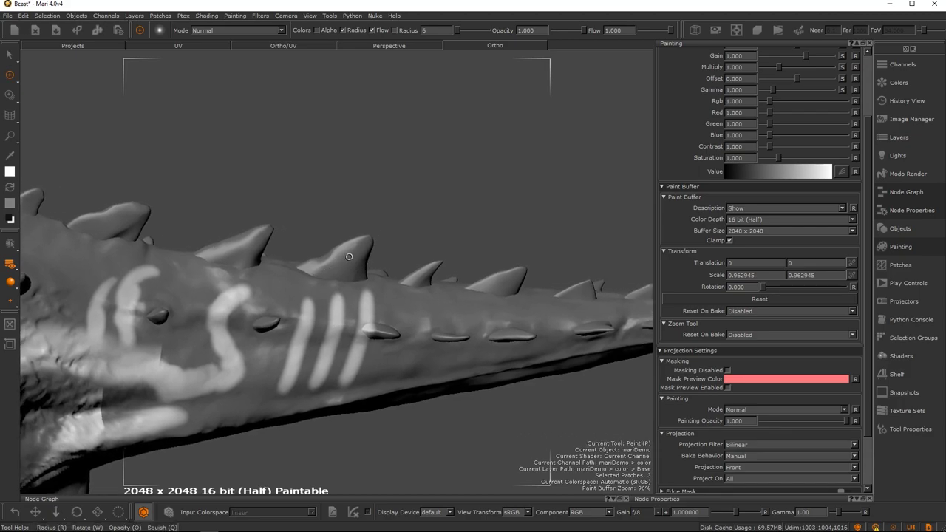
Step: Paint a thin stroke across the toe bases of the hind foot and bake it onto the model
right_click_drag(333, 224, 418, 411, "alt")
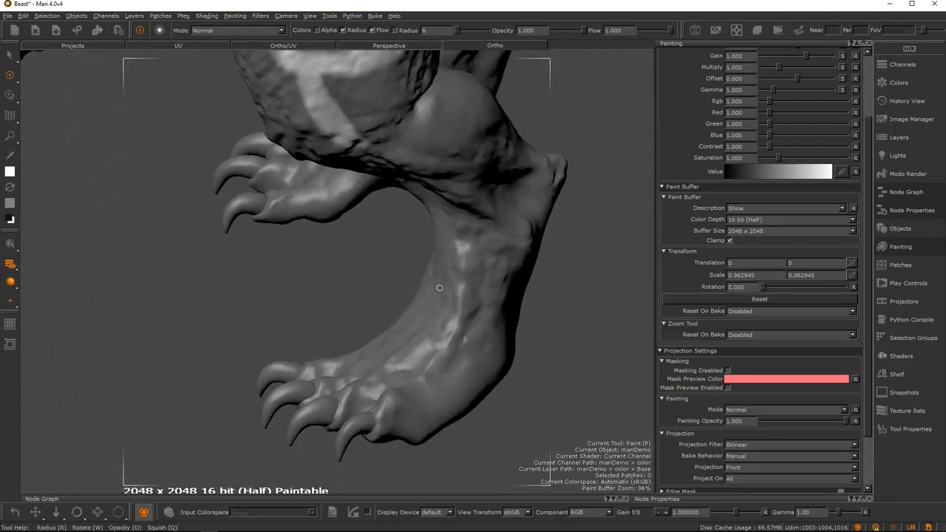
middle_click_drag(435, 276, 411, 257, "alt")
left_click_drag(441, 298, 493, 301, "alt")
left_click_drag(399, 389, 391, 385, "alt")
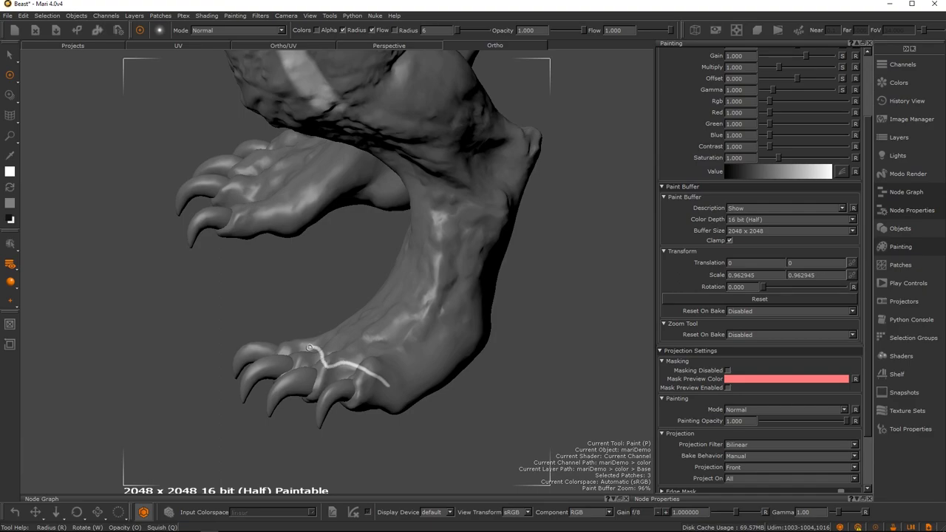
key("b")
Step: Add another thin stroke across the hind foot's toes from a more frontal angle
left_click_drag(339, 352, 429, 324, "alt")
middle_click_drag(429, 324, 403, 304, "alt")
right_click_drag(403, 304, 459, 341, "alt")
left_click_drag(458, 341, 300, 325, "alt")
right_click_drag(299, 326, 290, 315, "alt")
left_click_drag(291, 315, 302, 334, "alt")
left_click_drag(317, 397, 308, 351)
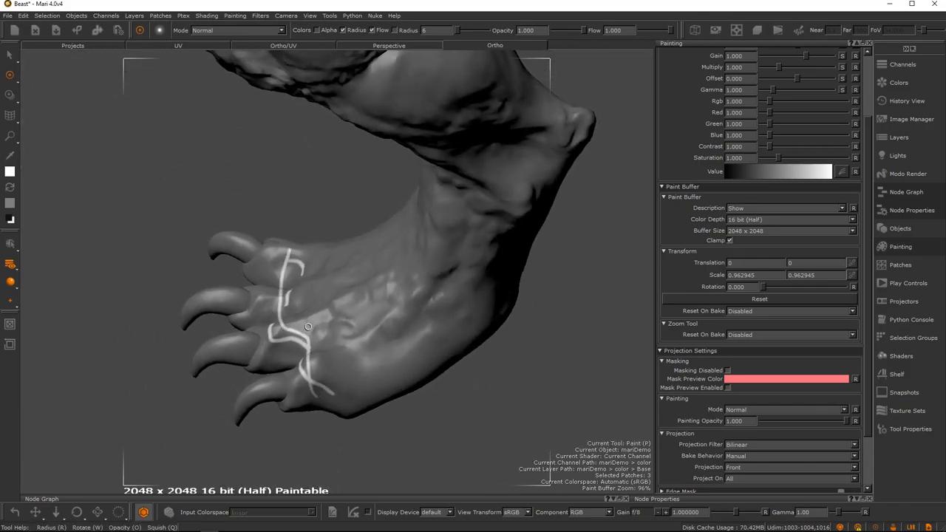
Step: Paint curved lines across the middle of the hind foot and undo the last stroke along its side
mouse_move(381, 350)
left_mouse_down()
mouse_move(351, 252)
mouse_move(362, 355)
mouse_move(372, 363)
left_mouse_up()
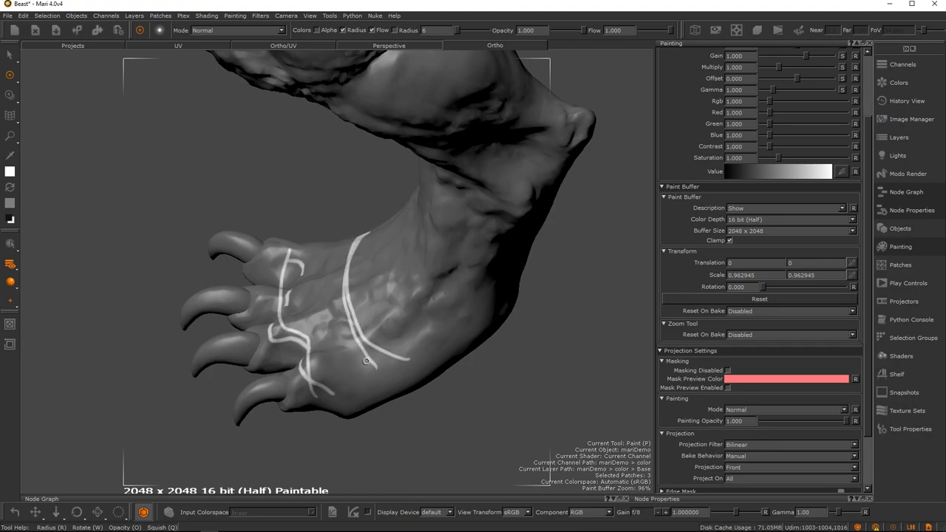
middle_click_drag(451, 290, 357, 263)
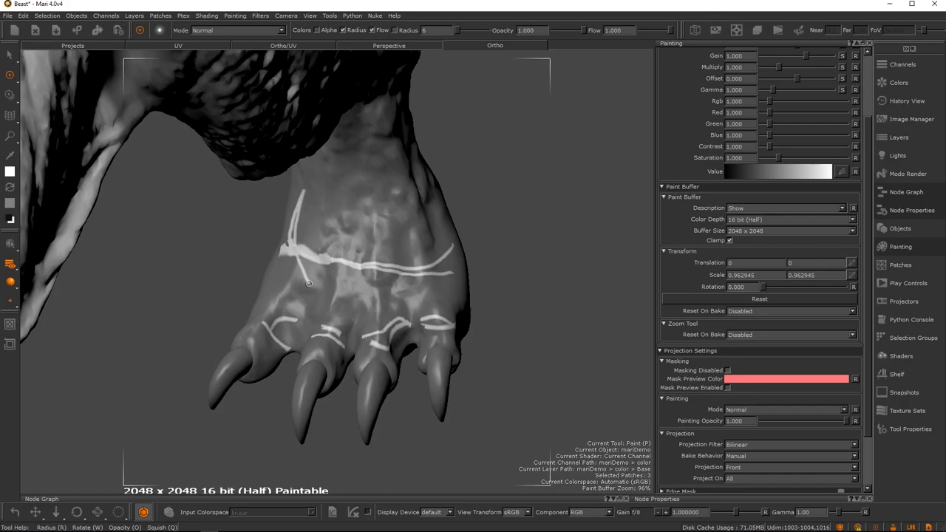
key("ctrl+z")
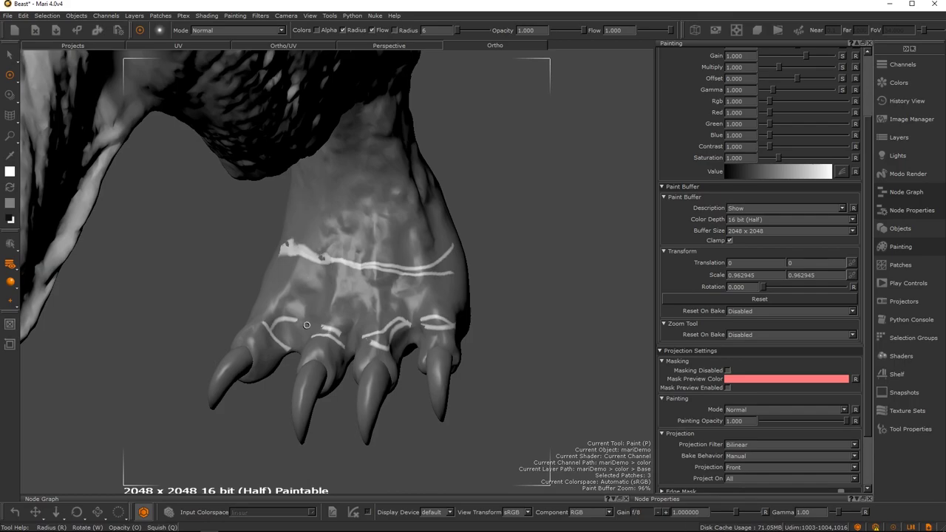
Step: Examine the lines on the hind foot and the paint along the body from different angles and distances
mouse_move(446, 333)
left_mouse_down("alt")
mouse_move(406, 333)
mouse_move(452, 331)
left_mouse_up("alt")
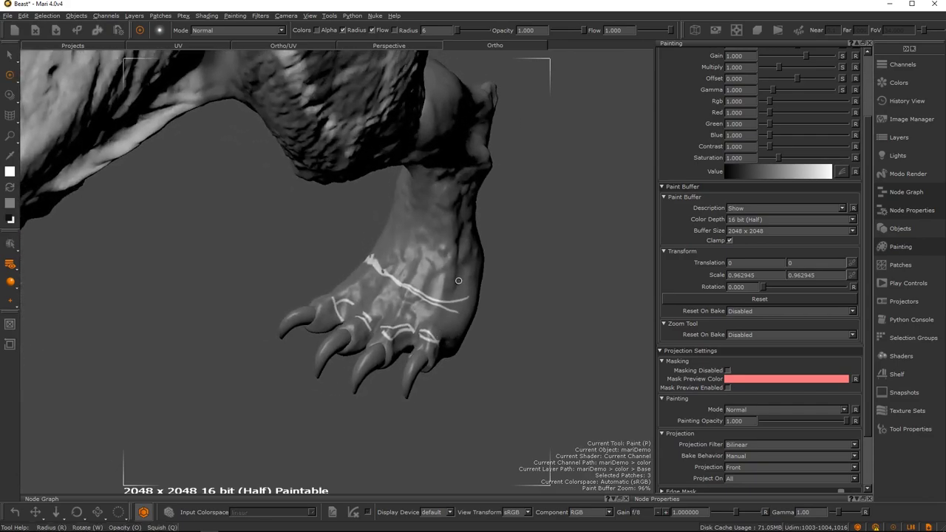
middle_click_drag(459, 282, 435, 285, "alt")
right_click_drag(435, 285, 432, 294, "alt")
mouse_move(432, 294)
left_mouse_down("alt")
mouse_move(394, 244)
mouse_move(397, 325)
left_mouse_up("alt")
middle_click_drag(411, 246, 466, 394, "alt")
right_click_drag(467, 394, 420, 340, "alt")
left_click_drag(420, 340, 393, 294, "alt")
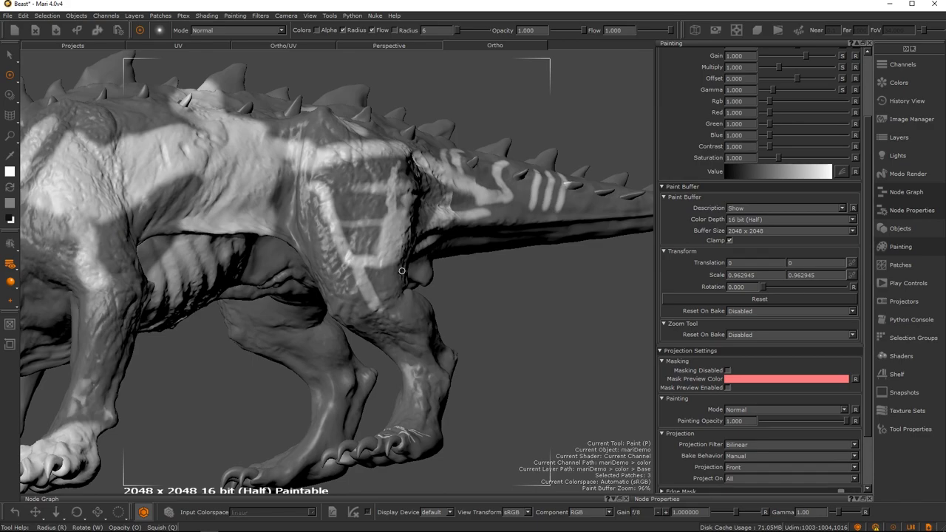
left_click_drag(400, 242, 377, 258, "alt")
middle_click_drag(412, 241, 508, 255, "alt")
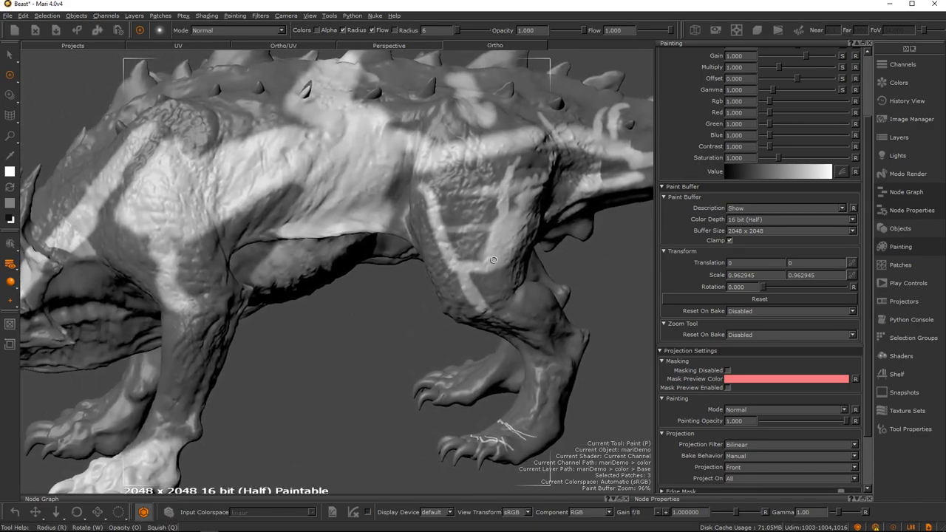
Step: Paint and bake several parallel diagonal strokes across the neck folds behind the jaw spike
left_click_drag(408, 345, 499, 253, "alt")
right_click_drag(488, 258, 403, 263, "alt")
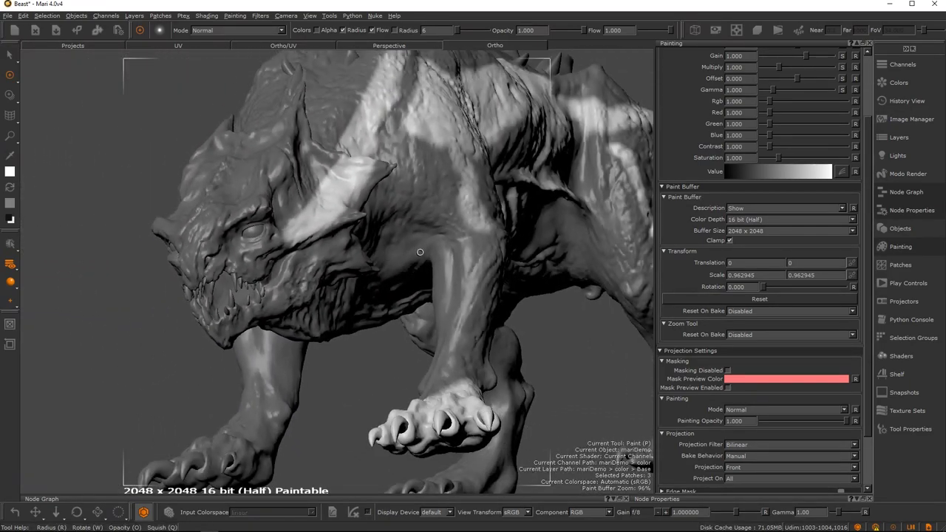
left_click_drag(409, 250, 366, 257, "alt")
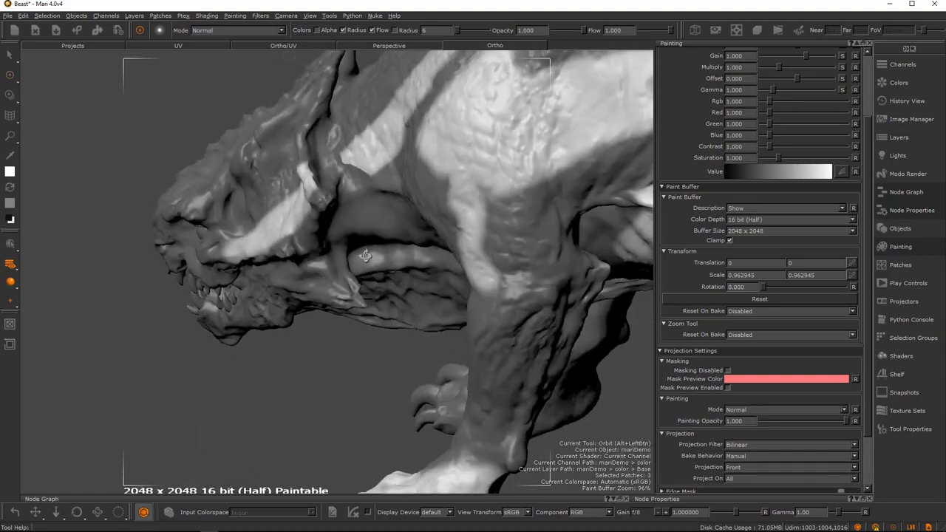
right_click_drag(366, 258, 392, 348, "alt")
mouse_move(391, 348)
left_mouse_down("alt")
mouse_move(385, 385)
mouse_move(359, 318)
mouse_move(387, 306)
mouse_move(391, 320)
mouse_move(400, 303)
mouse_move(481, 263)
mouse_move(454, 295)
mouse_move(469, 239)
left_mouse_up("alt")
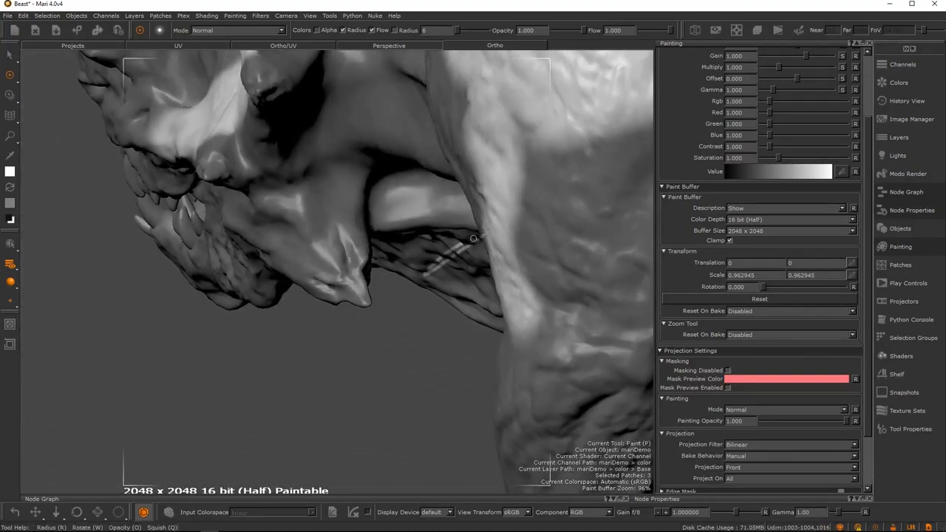
mouse_move(417, 269)
middle_mouse_down("alt")
mouse_move(392, 266)
mouse_move(471, 147)
middle_mouse_up("alt")
left_click_drag(317, 260, 387, 179, "alt")
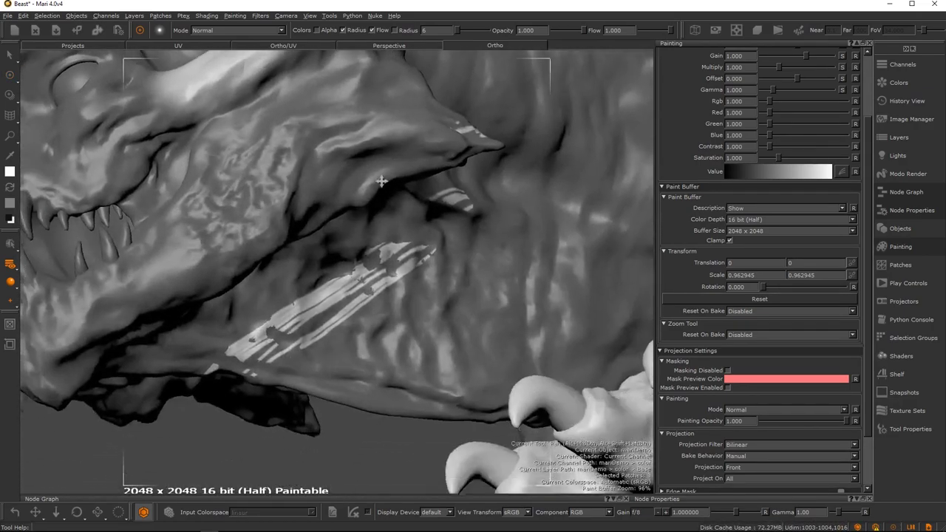
Step: Examine the baked neck strokes up close for gaps and stretching
right_click_drag(386, 180, 437, 270, "alt")
left_click_drag(437, 270, 426, 233, "alt")
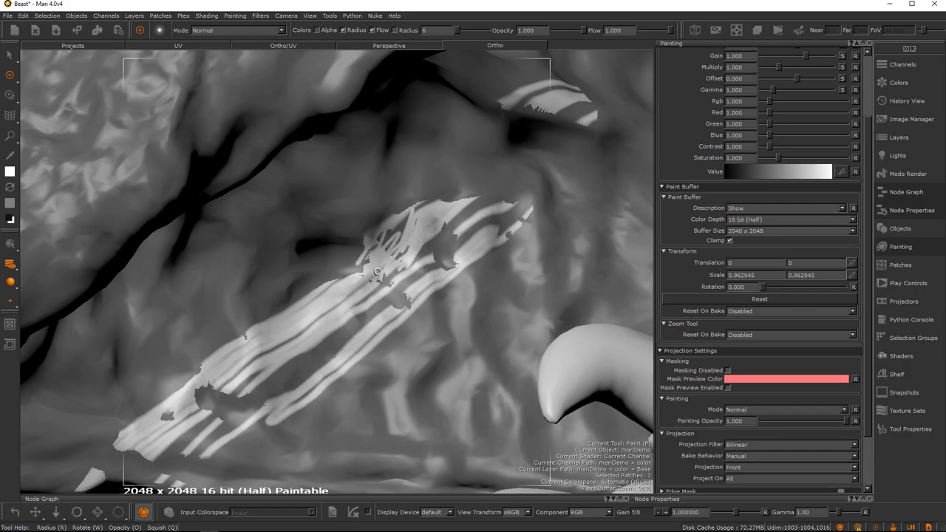
scroll(300, 336, "down", 5)
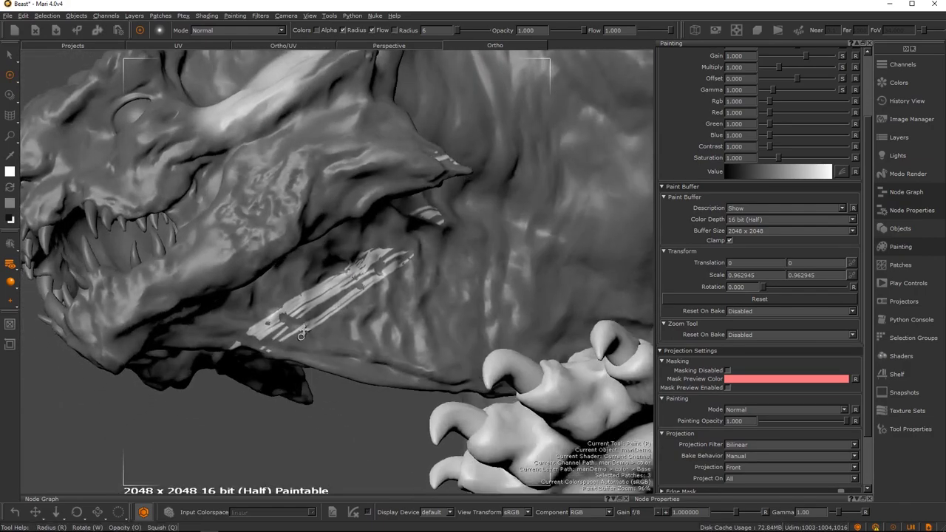
scroll(301, 336, "up", 6)
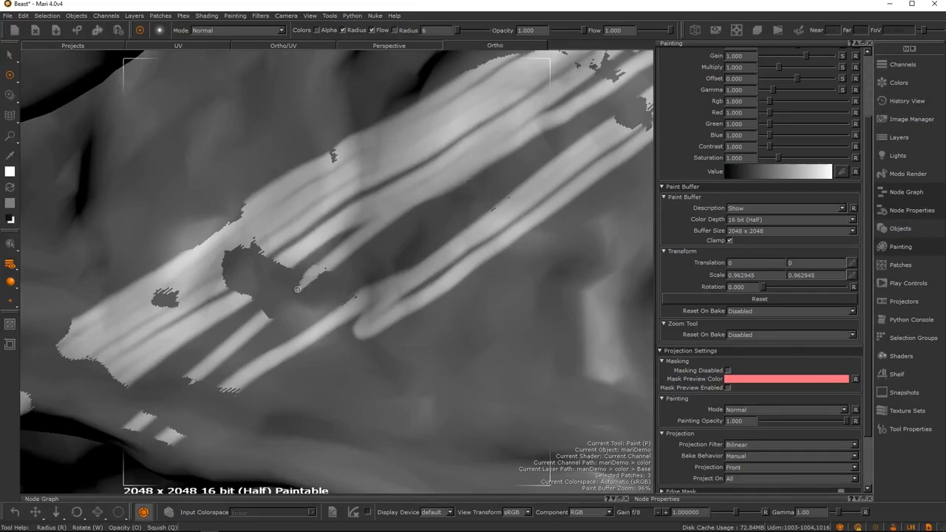
scroll(316, 266, "down", 2)
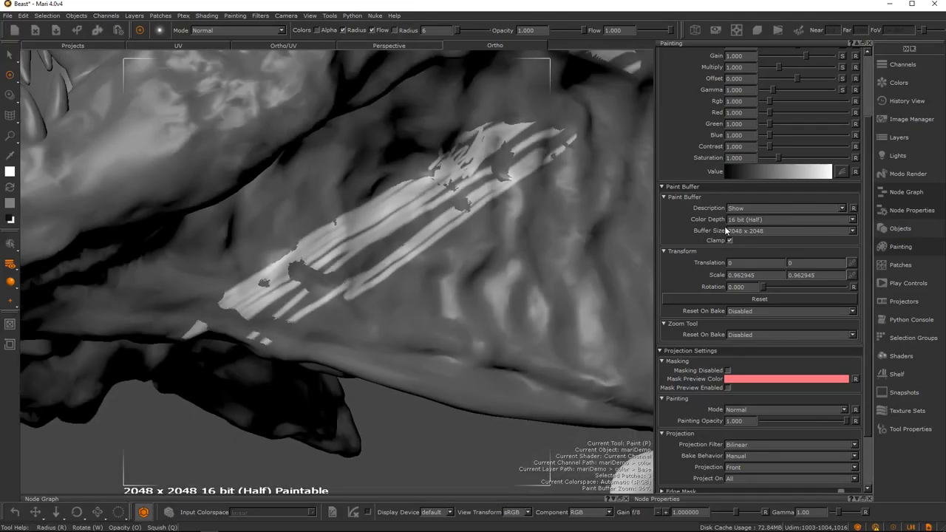
Step: Enable the edge mask with its mask preview and set the mask's Falloff End to 0.423
scroll(860, 275, "down", 3)
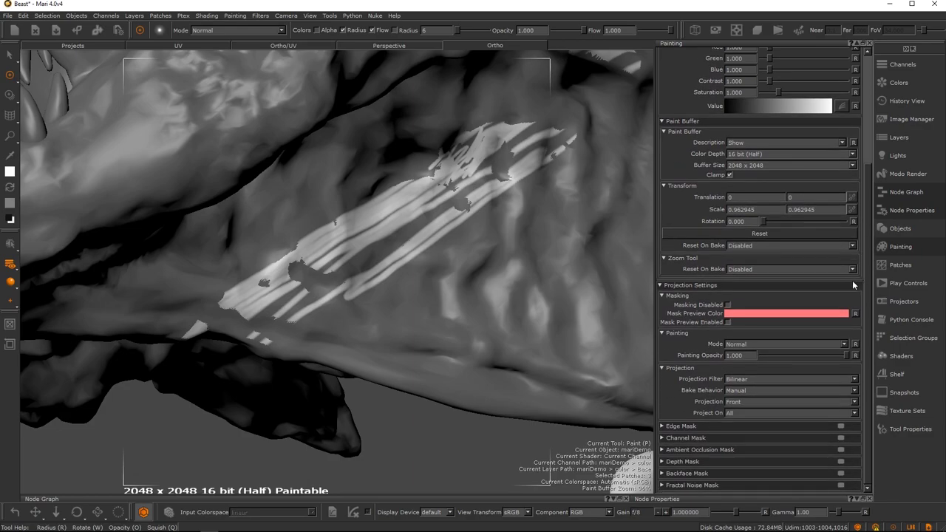
left_click(841, 427)
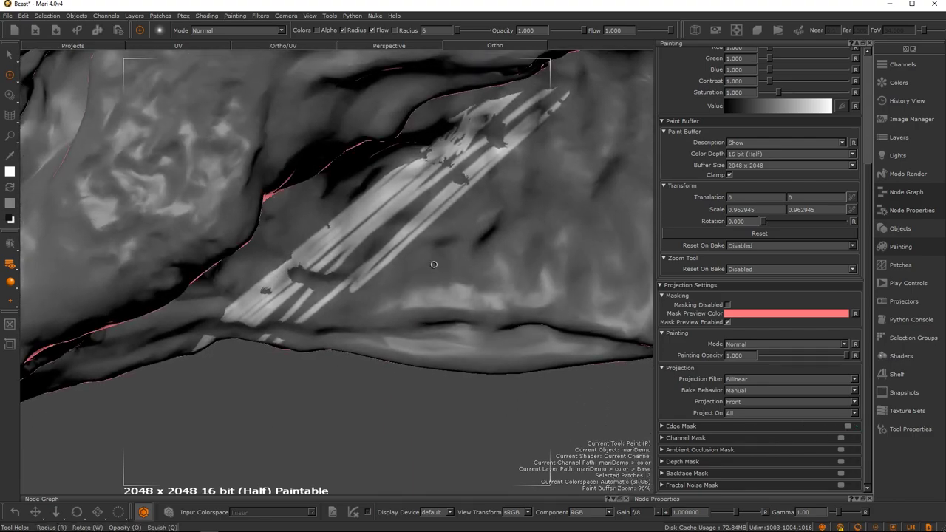
left_click_drag(407, 277, 421, 293, "alt")
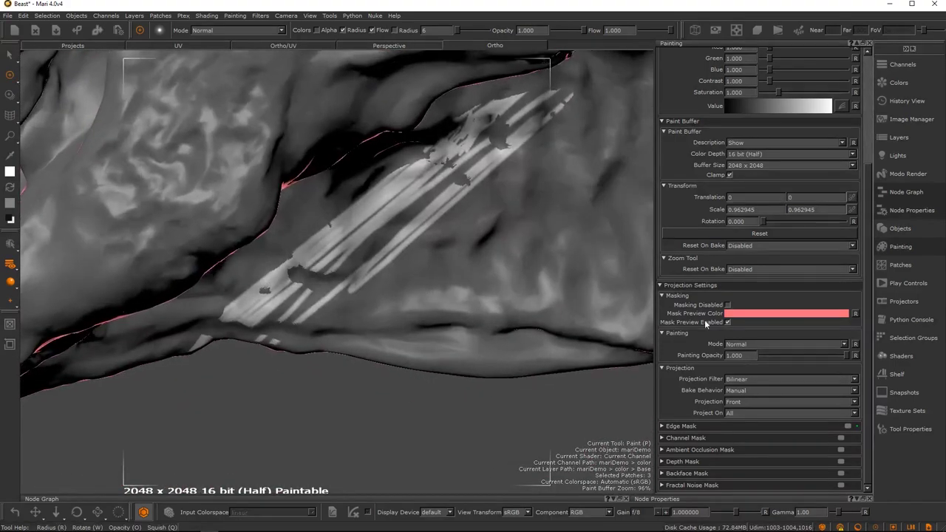
left_click(662, 427)
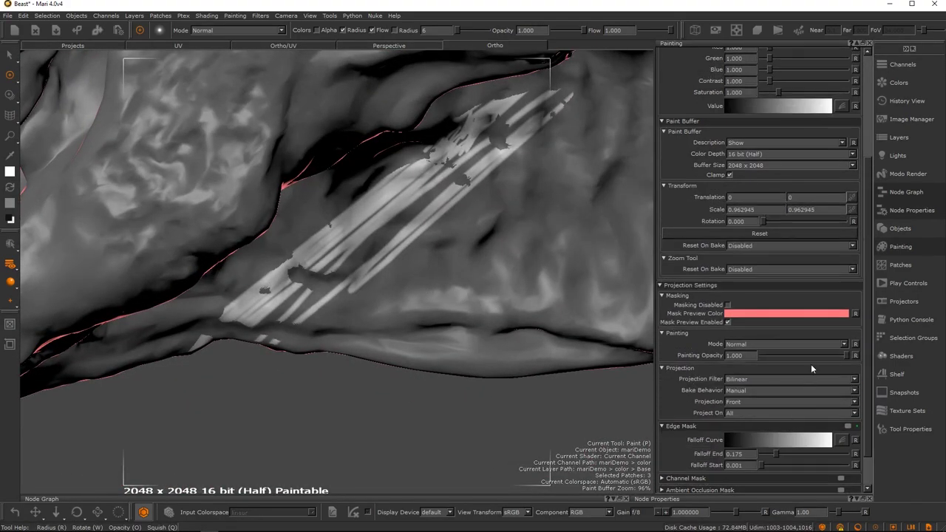
scroll(865, 358, "down", 2)
left_click_drag(776, 413, 755, 427)
Step: Set the brush radius to 40 and paint a stroke down the masked crease behind the cheek
left_click_drag(546, 316, 509, 336, "alt")
right_click_drag(510, 336, 449, 300, "alt")
middle_click_drag(449, 299, 450, 341, "alt")
mouse_move(449, 342)
left_mouse_down("alt")
mouse_move(399, 296)
mouse_move(374, 211)
left_mouse_up("alt")
middle_click_drag(373, 210, 371, 228, "alt")
key("r")
left_click_drag(350, 224, 369, 222)
left_click_drag(363, 188, 351, 263)
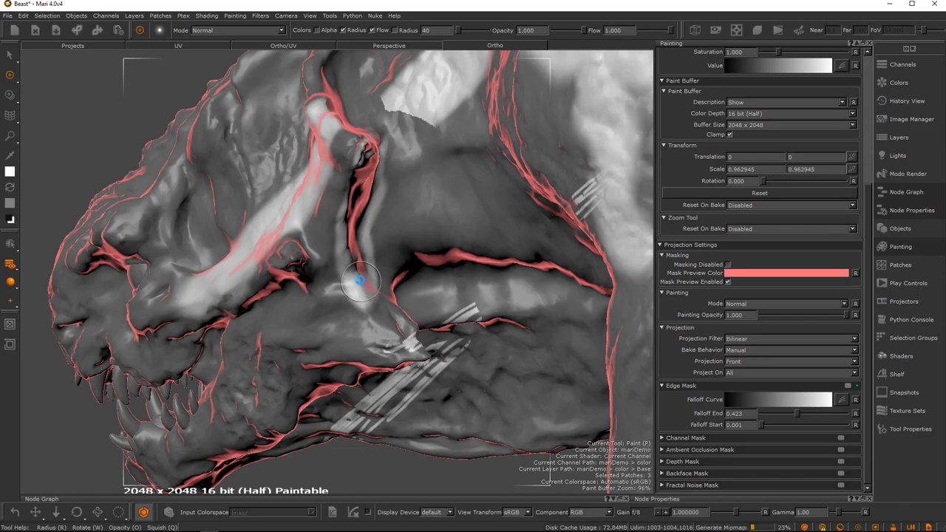
Step: Turn the edge mask off to inspect the cheek stroke from several angles, and turn the mask back on
left_click(847, 385)
mouse_move(433, 274)
left_mouse_down("alt")
mouse_move(368, 244)
mouse_move(380, 265)
mouse_move(436, 239)
mouse_move(418, 289)
mouse_move(460, 269)
mouse_move(273, 350)
left_mouse_up("alt")
right_click_drag(273, 350, 399, 230, "alt")
left_click_drag(399, 229, 396, 311, "alt")
middle_click_drag(395, 311, 436, 464, "alt")
right_click_drag(416, 306, 355, 355, "alt")
mouse_move(355, 355)
left_mouse_down("alt")
mouse_move(407, 263)
mouse_move(396, 284)
left_mouse_up("alt")
key("shift+e")
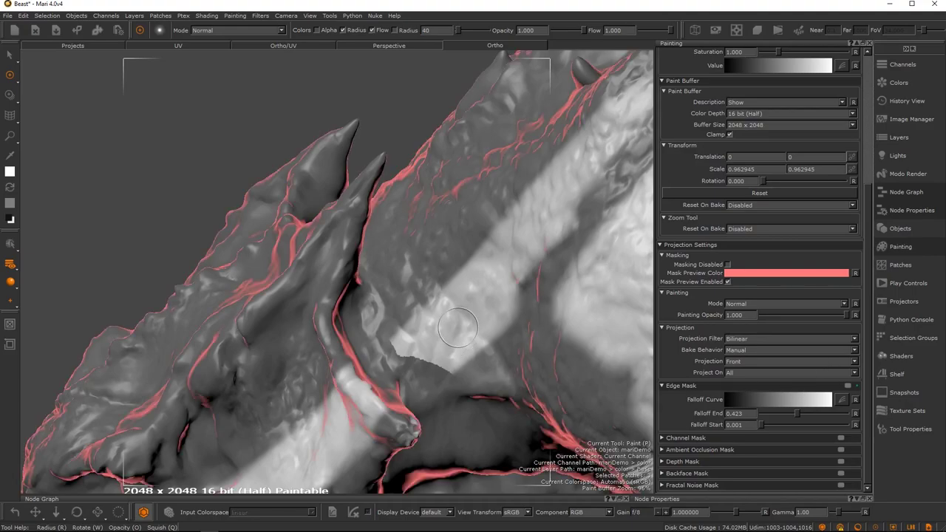
Step: Paint and bake a stroke along the head horn with the edge mask on, and switch the mask off
left_click_drag(362, 263, 313, 296, "alt")
right_click_drag(313, 295, 406, 250, "alt")
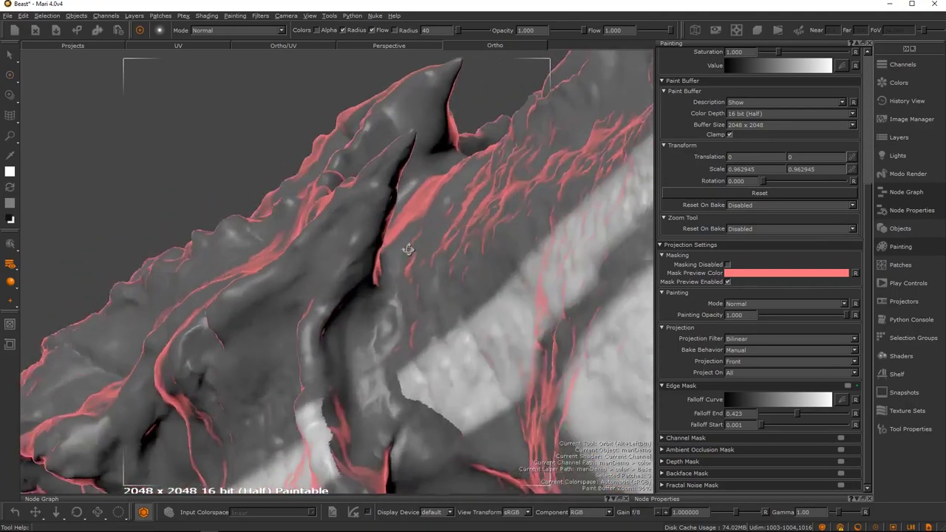
left_click_drag(405, 249, 390, 190, "alt")
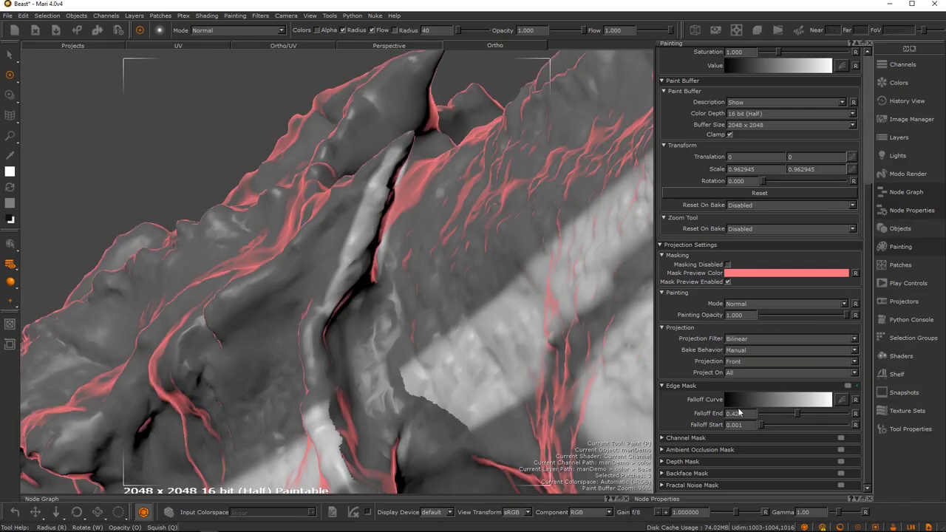
mouse_move(352, 249)
left_mouse_down()
mouse_move(383, 185)
mouse_move(391, 242)
left_mouse_up()
right_click_drag(390, 240, 336, 218, "alt")
mouse_move(336, 218)
left_mouse_down("alt")
mouse_move(264, 211)
mouse_move(387, 232)
mouse_move(373, 252)
left_mouse_up("alt")
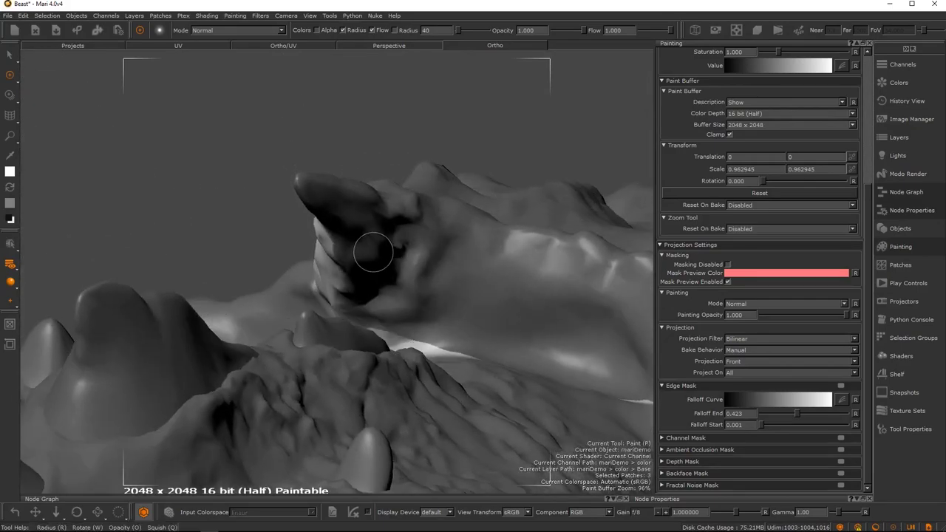
Step: Compare the paint on the horn under flat, basic and full lighting
key("F1")
key("shift+f")
key("shift+f")
left_click_drag(375, 250, 444, 257, "alt")
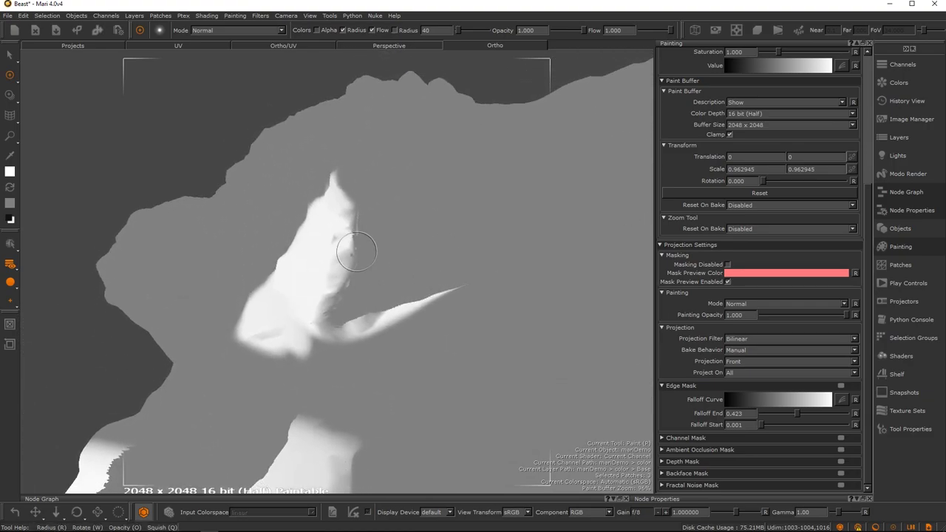
key("shift+f")
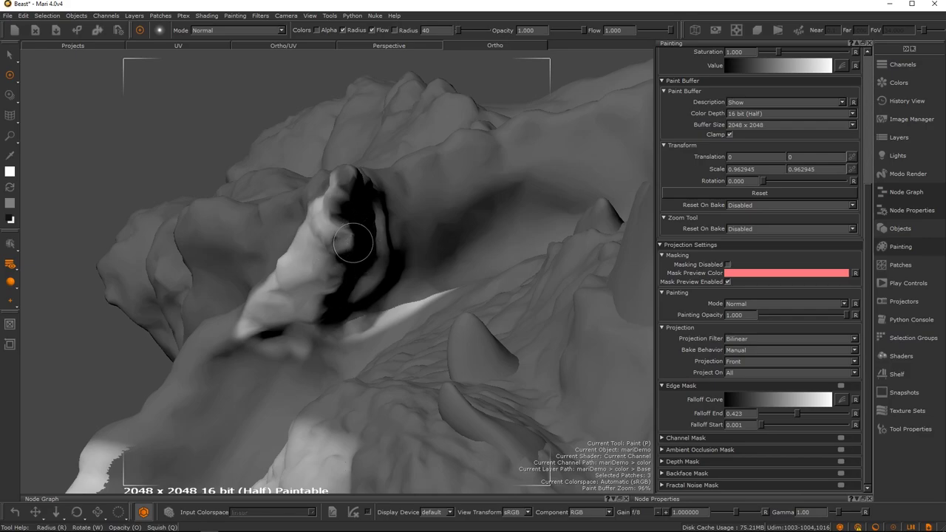
key("slash")
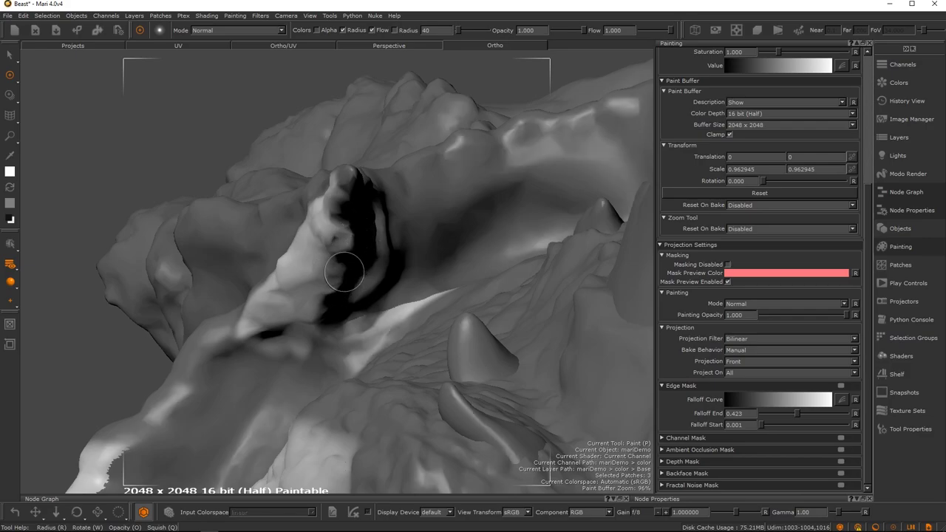
Step: Inspect the horn stroke's edges from other angles in flat lighting and return to full lighting
mouse_move(359, 284)
left_mouse_down("alt")
mouse_move(450, 253)
mouse_move(388, 264)
left_mouse_up("alt")
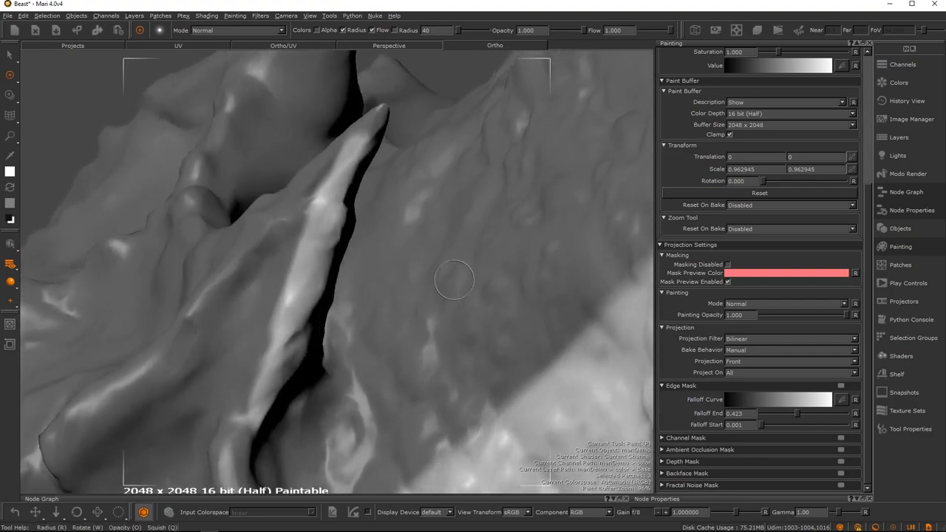
key("comma")
left_click_drag(405, 227, 240, 250, "alt")
right_click_drag(373, 272, 398, 288, "alt")
mouse_move(368, 253)
left_mouse_down()
mouse_move(342, 326)
mouse_move(359, 302)
mouse_move(387, 302)
mouse_move(380, 308)
mouse_move(320, 271)
left_mouse_up()
right_click_drag(319, 271, 306, 259, "alt")
mouse_move(306, 258)
left_mouse_down("alt")
mouse_move(409, 288)
mouse_move(384, 296)
left_mouse_up("alt")
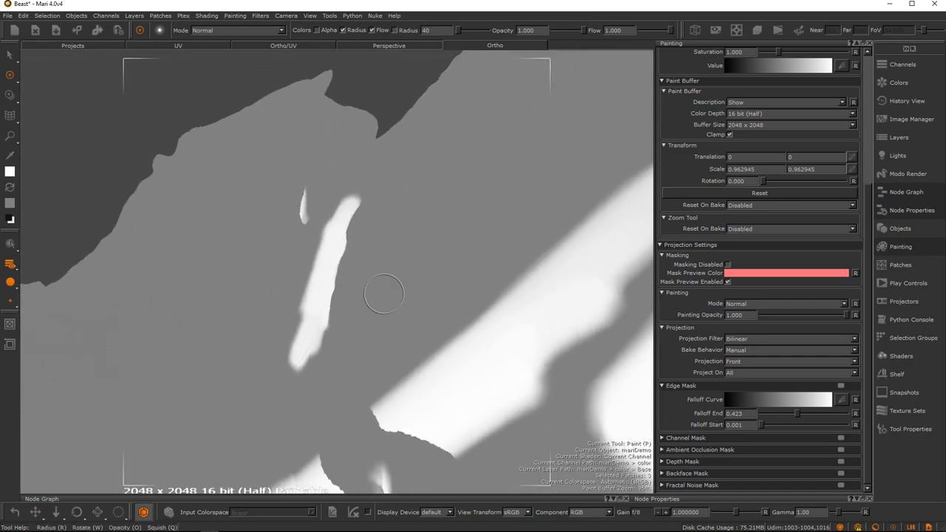
key("F3")
Step: Examine the painted head, neck and front body from different angles and distances
middle_click_drag(386, 269, 427, 225, "alt")
mouse_move(414, 310)
left_mouse_down("alt")
mouse_move(393, 202)
mouse_move(374, 264)
mouse_move(392, 274)
mouse_move(360, 276)
left_mouse_up("alt")
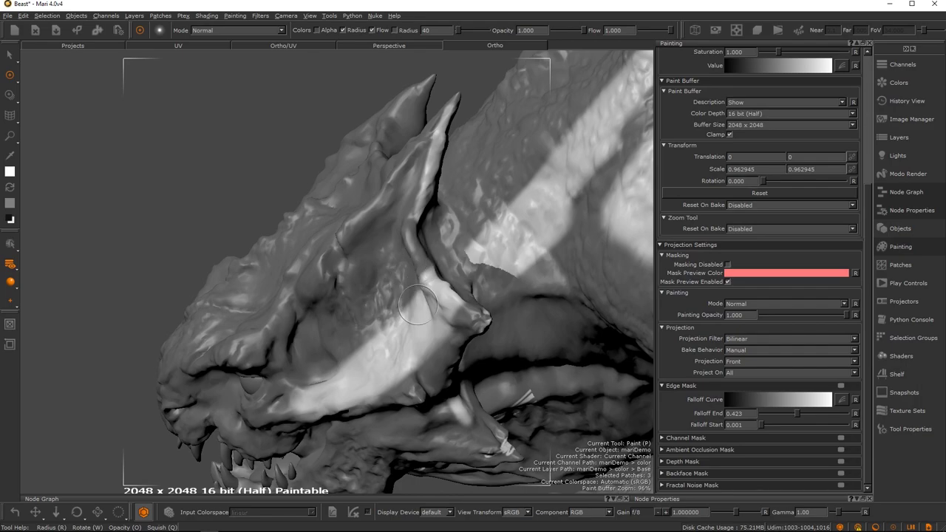
middle_click_drag(416, 304, 416, 269, "alt")
left_click_drag(415, 270, 407, 268, "alt")
right_click_drag(408, 269, 362, 294, "alt")
mouse_move(362, 295)
left_mouse_down("alt")
mouse_move(396, 298)
mouse_move(364, 297)
left_mouse_up("alt")
right_click_drag(364, 298, 407, 298, "alt")
middle_click_drag(406, 298, 404, 280, "alt")
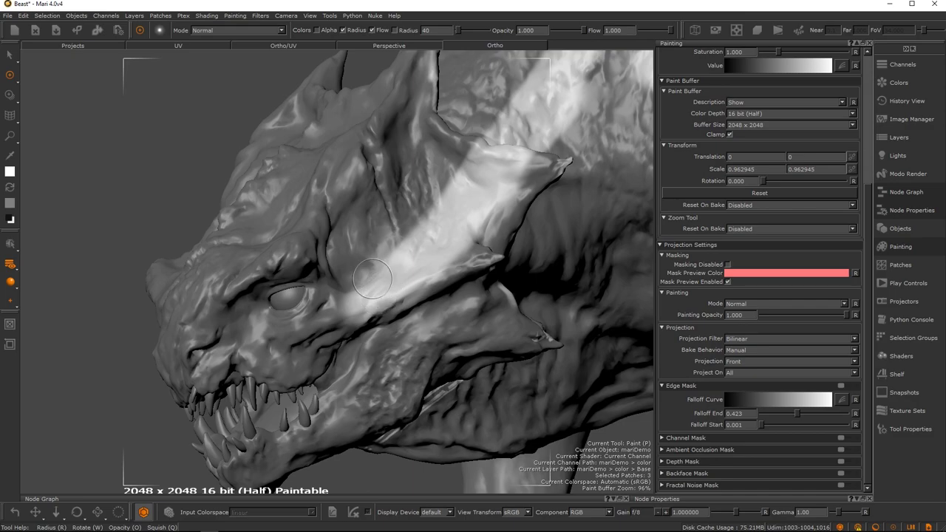
right_click_drag(449, 304, 368, 296, "alt")
left_click_drag(367, 295, 415, 272, "alt")
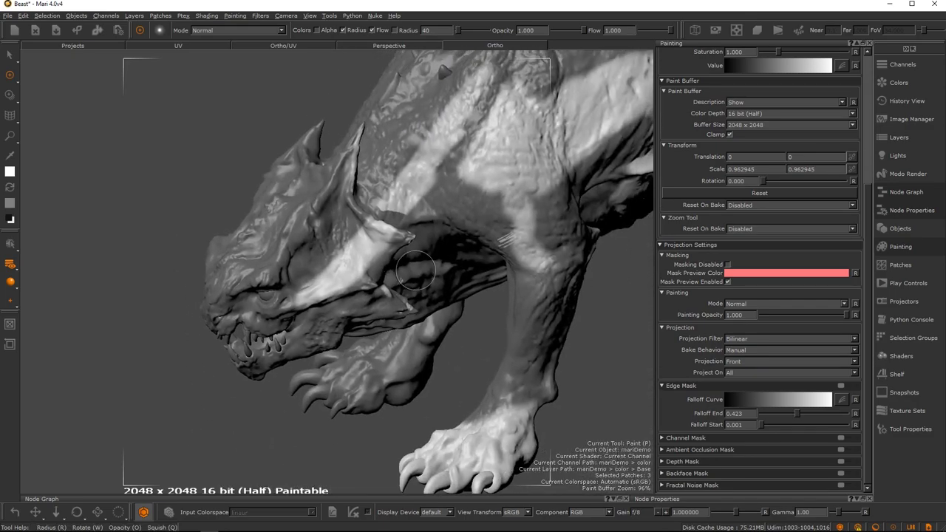
middle_click_drag(440, 252, 396, 284, "alt")
right_click_drag(410, 284, 317, 303, "alt")
middle_click_drag(312, 306, 253, 339, "alt")
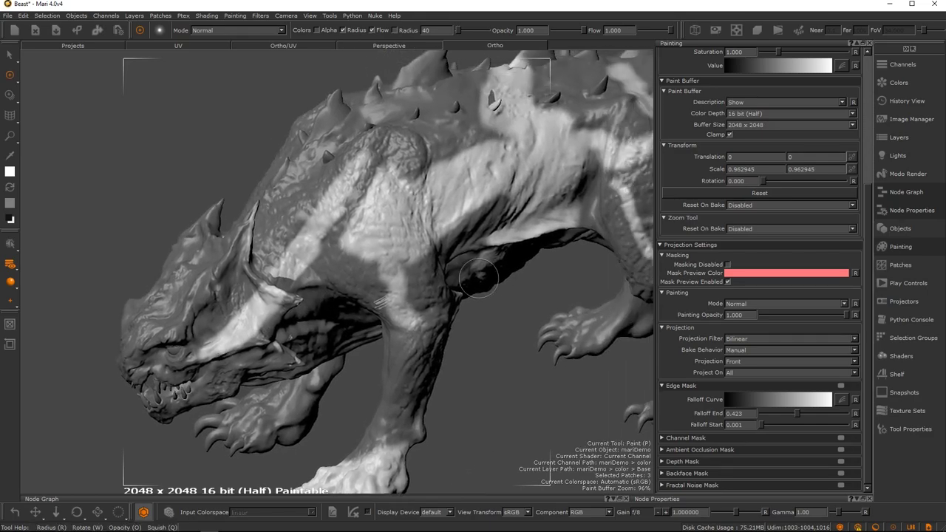
Step: Close the painting settings and add a new paintable layer above the Base layer of the color channel
left_click(910, 139)
left_click(868, 41)
left_click(866, 43)
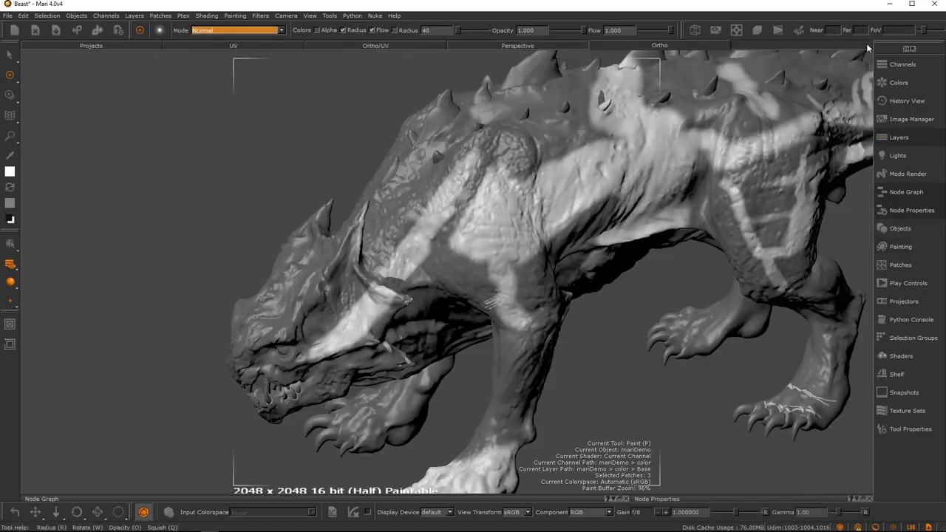
left_click(887, 137)
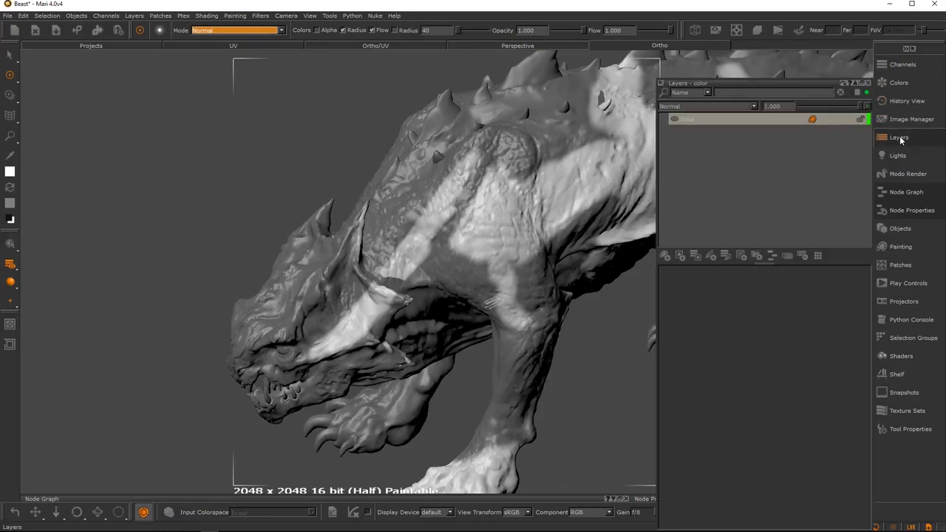
left_click(768, 118)
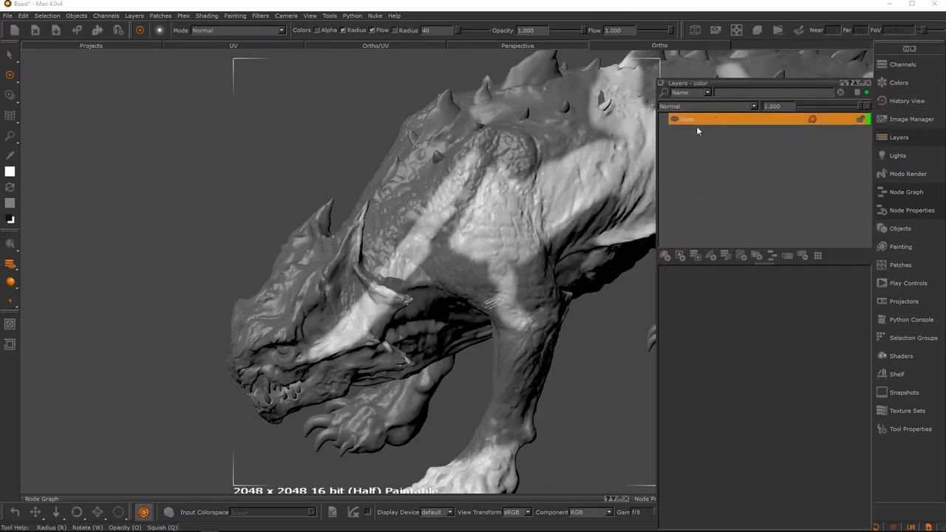
left_click(663, 256)
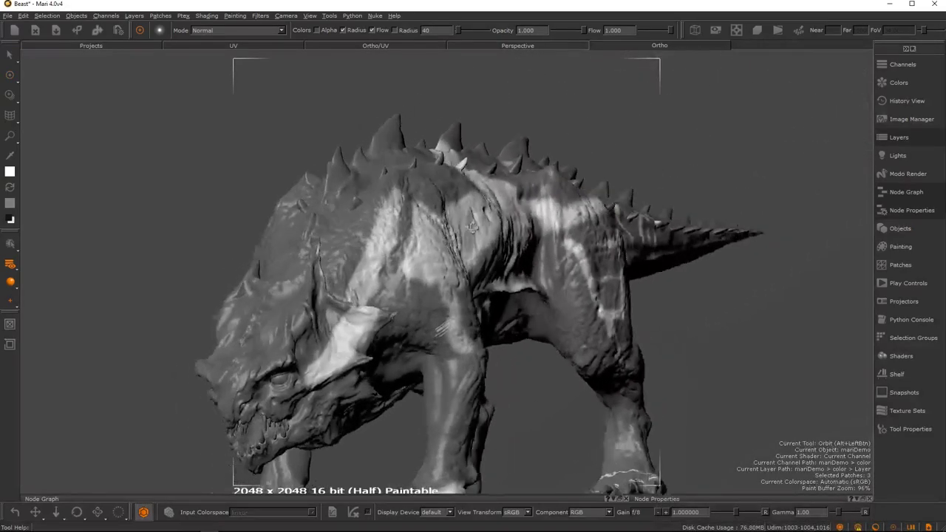
Step: Show the Paint tool's properties docked beside the viewport with the Brush Settings expanded
mouse_move(472, 228)
left_mouse_down("alt")
mouse_move(641, 230)
mouse_move(677, 244)
left_mouse_up("alt")
left_click_drag(510, 297, 579, 280, "alt")
mouse_move(509, 279)
left_mouse_down("alt")
mouse_move(498, 285)
mouse_move(692, 196)
left_mouse_up("alt")
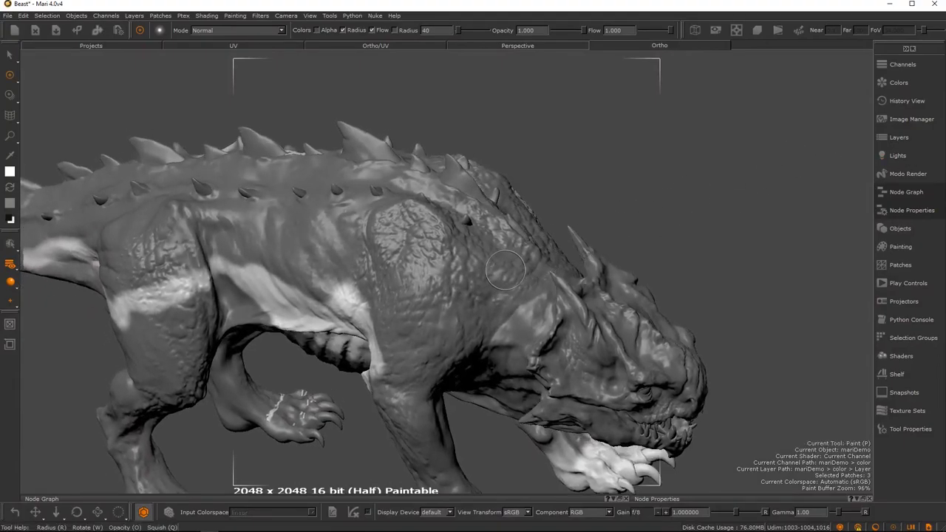
left_click_drag(595, 233, 526, 238, "alt")
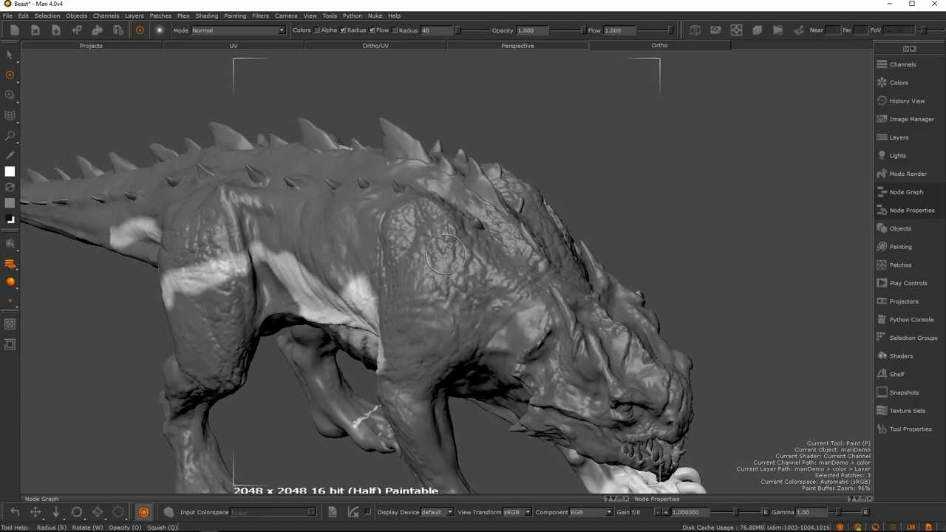
mouse_move(448, 244)
left_mouse_down("alt")
mouse_move(528, 243)
mouse_move(500, 264)
left_mouse_up("alt")
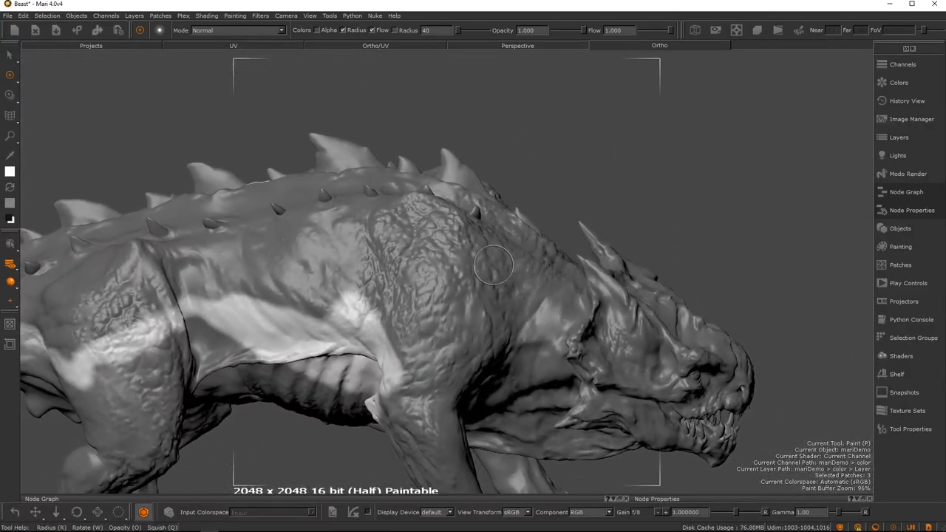
left_click_drag(510, 252, 596, 251, "alt")
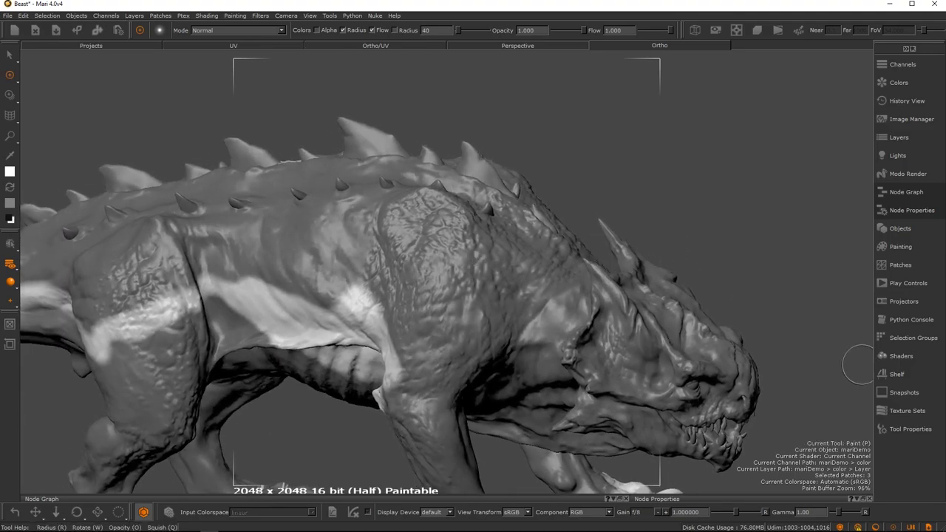
left_click(911, 430)
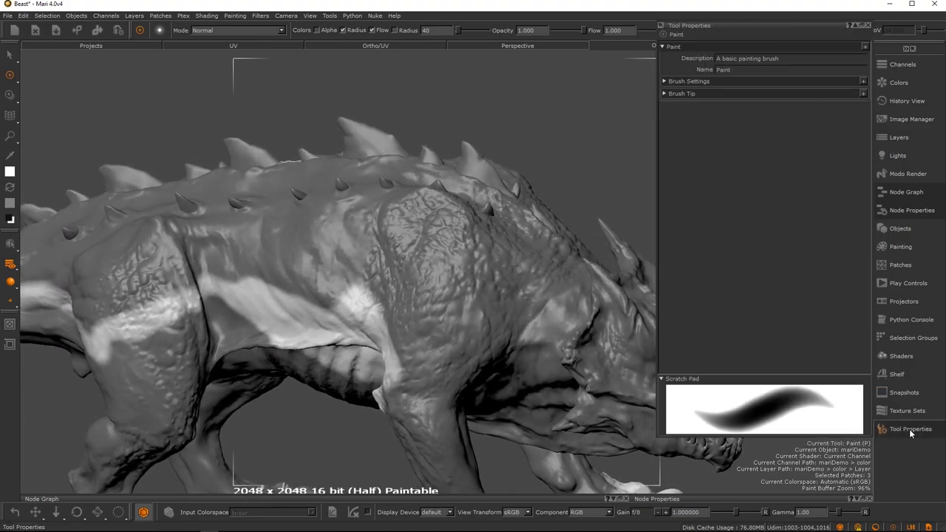
left_click(684, 82)
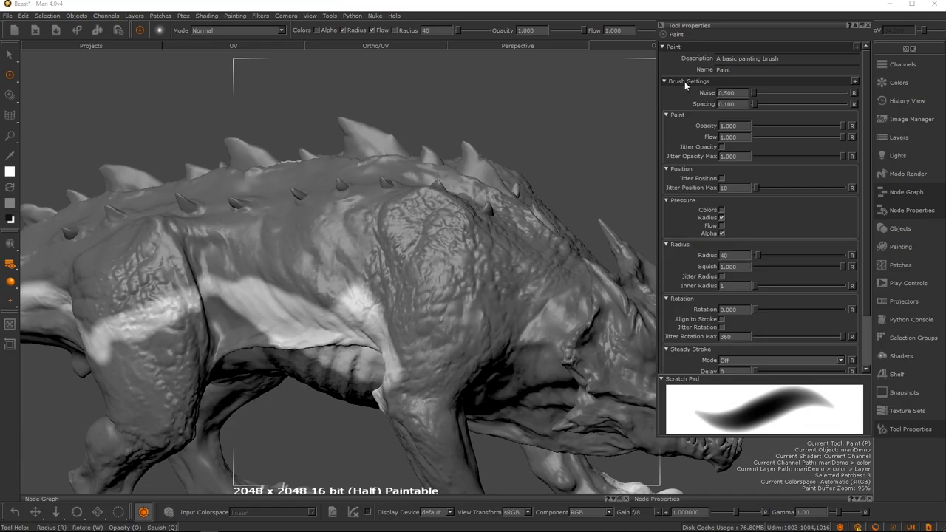
left_click(861, 27)
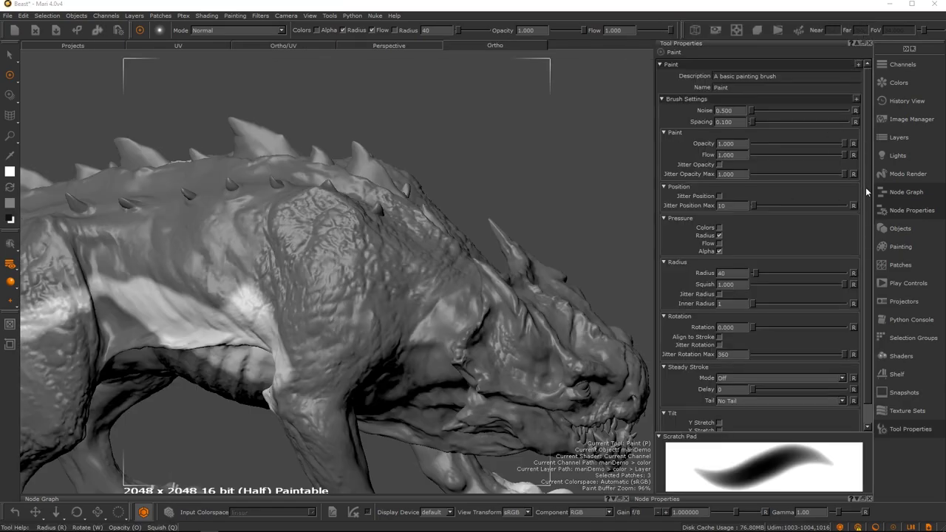
Step: Toggle the brush's Radius pressure option off and back on
scroll(866, 187, "down", 2)
left_click(720, 226)
left_click(719, 226)
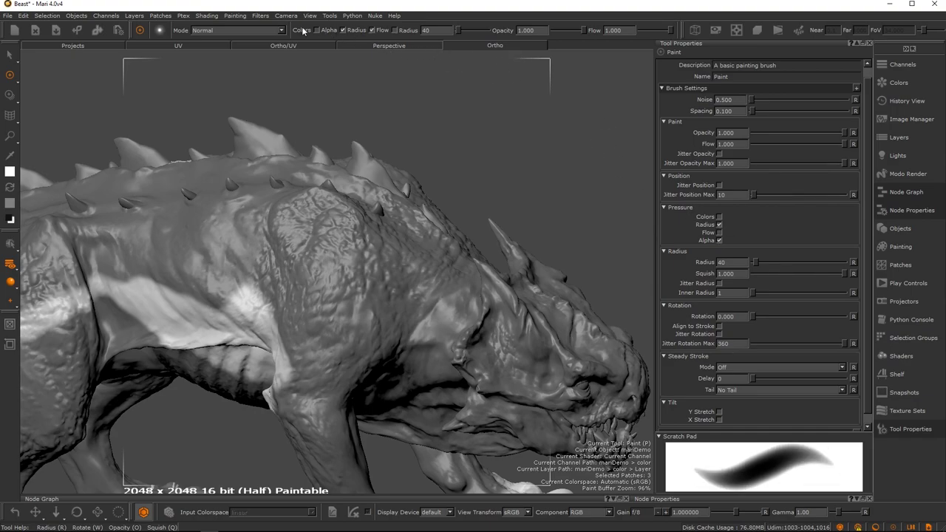
left_click_drag(475, 277, 510, 281, "alt")
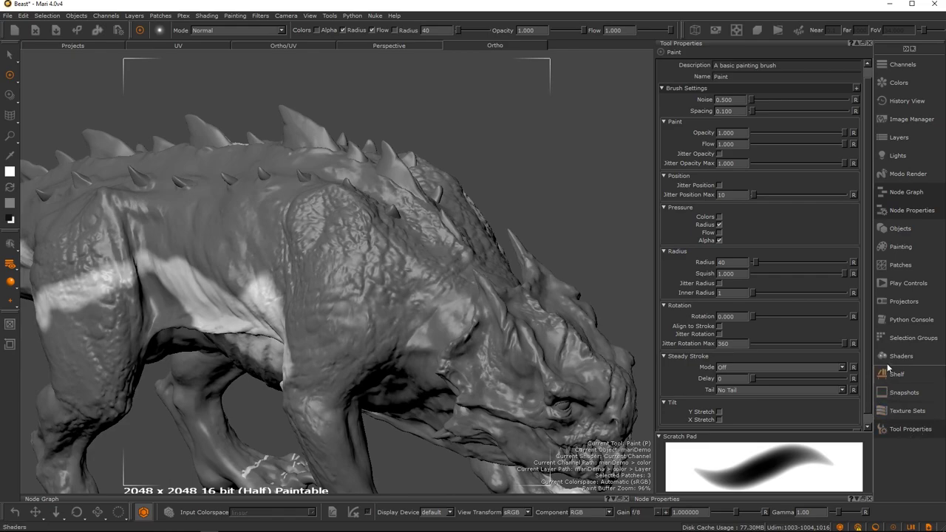
Step: Set Jitter Opacity Max to 0.990, enable Jitter Opacity and paint test strokes on the scratch pad and the beast
scroll(867, 326, "down", 1)
mouse_move(688, 477)
left_mouse_down()
mouse_move(825, 446)
mouse_move(723, 464)
left_mouse_up()
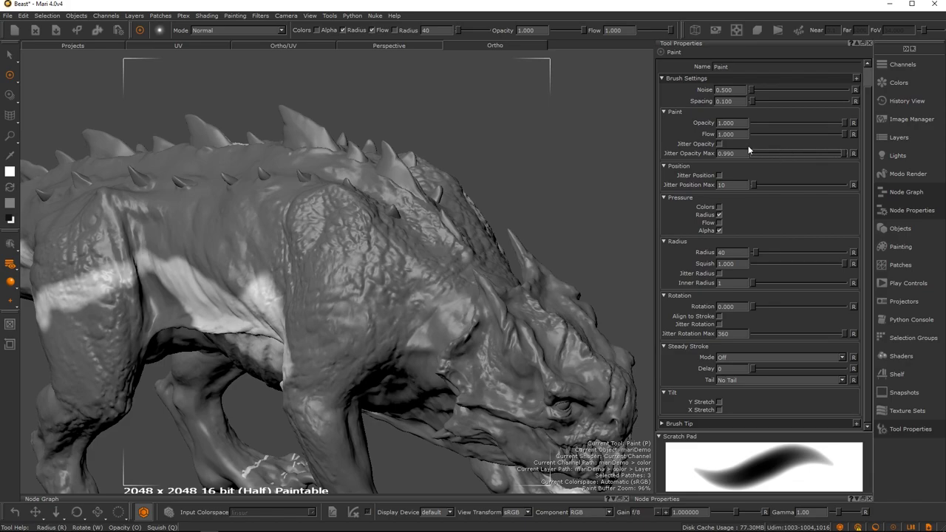
left_click(719, 144)
mouse_move(709, 477)
left_mouse_down()
mouse_move(714, 467)
mouse_move(801, 452)
mouse_move(785, 486)
left_mouse_up()
mouse_move(440, 307)
left_mouse_down()
mouse_move(370, 244)
mouse_move(340, 317)
mouse_move(347, 348)
mouse_move(403, 329)
left_mouse_up()
Step: Undo the jittered stroke on the beast and switch Jitter Opacity off for the Paint tool
key("ctrl+z")
key("z")
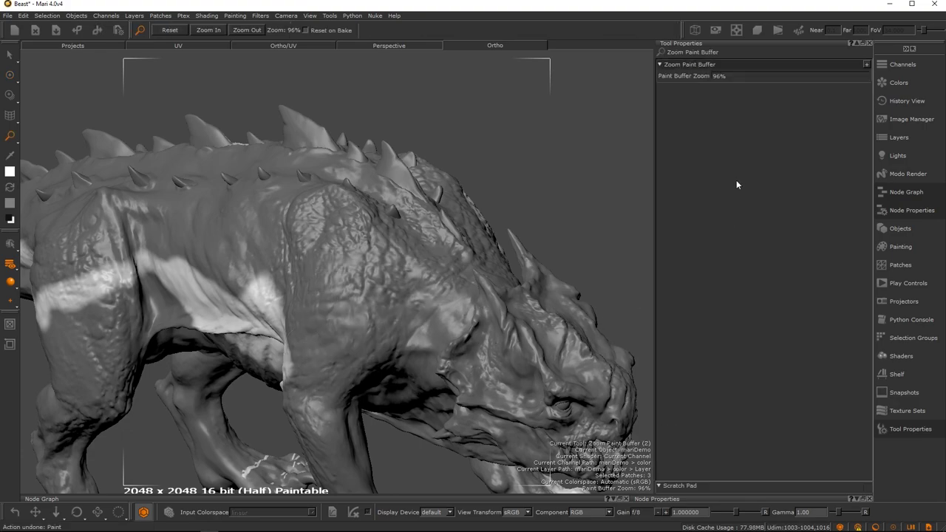
key("p")
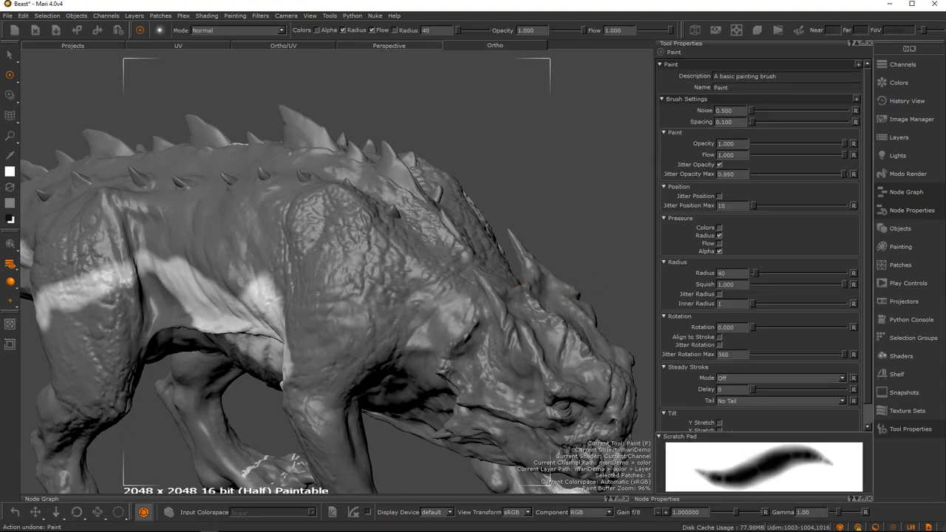
left_click(719, 165)
Step: Paint a broad test stroke down the shoulder, reduce the brush radius to 4 and undo the stroke
left_click_drag(868, 298, 868, 351)
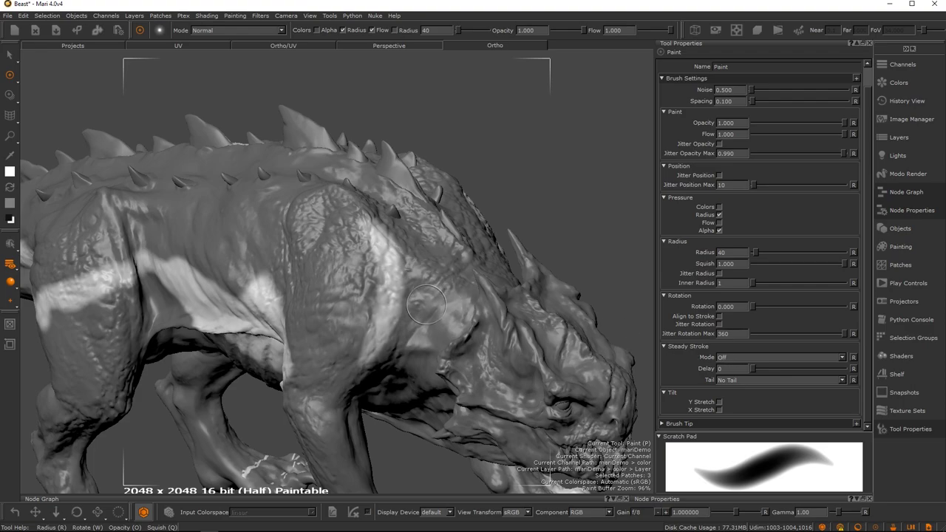
key("ctrl+z")
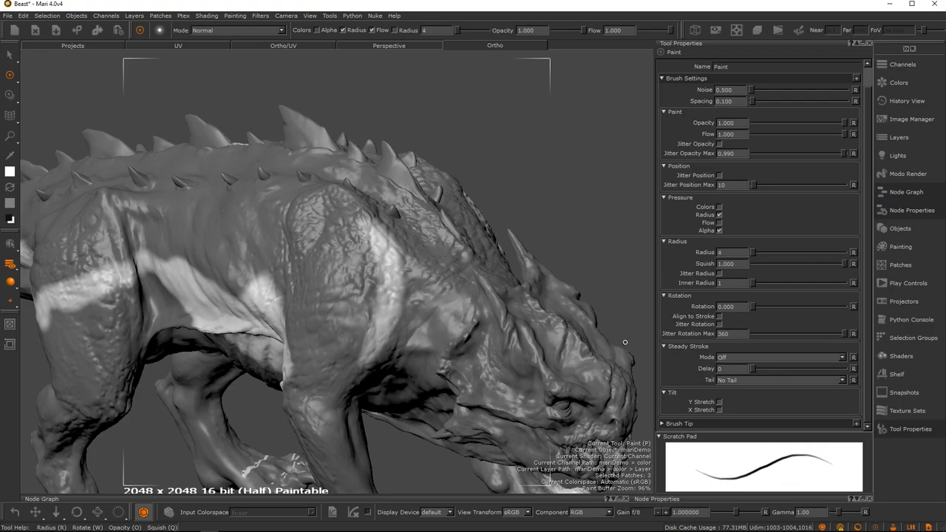
key("z")
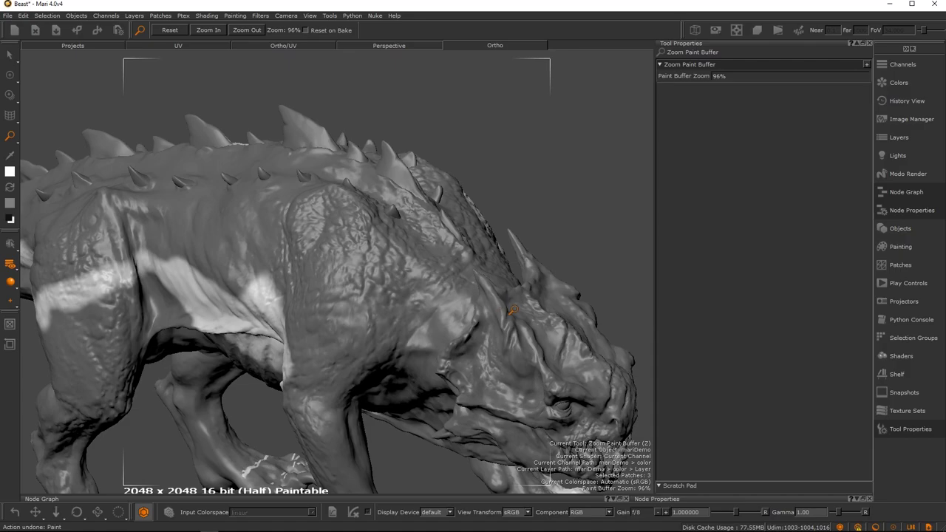
key("p")
Step: Set the Steady Stroke mode to Distance and paint a thin curved test line behind the head
left_click(732, 379)
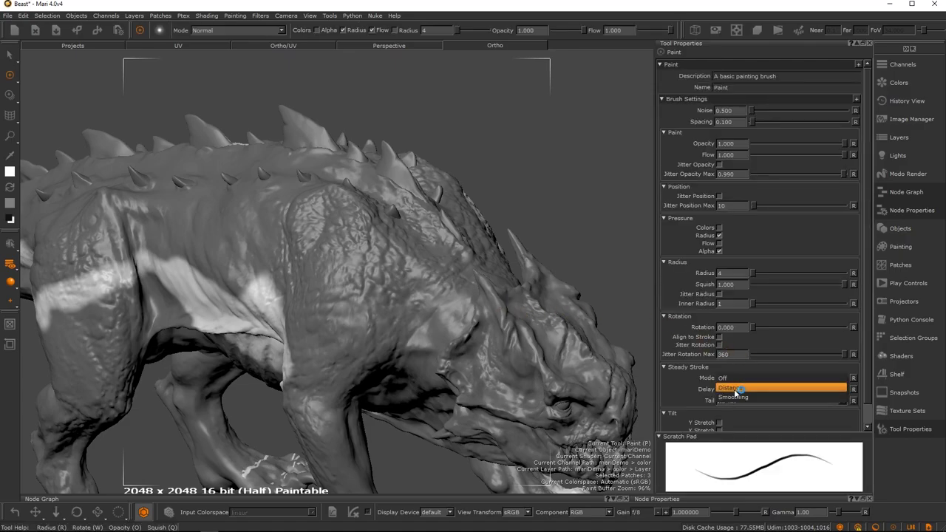
left_click(735, 390)
left_click_drag(392, 300, 399, 245)
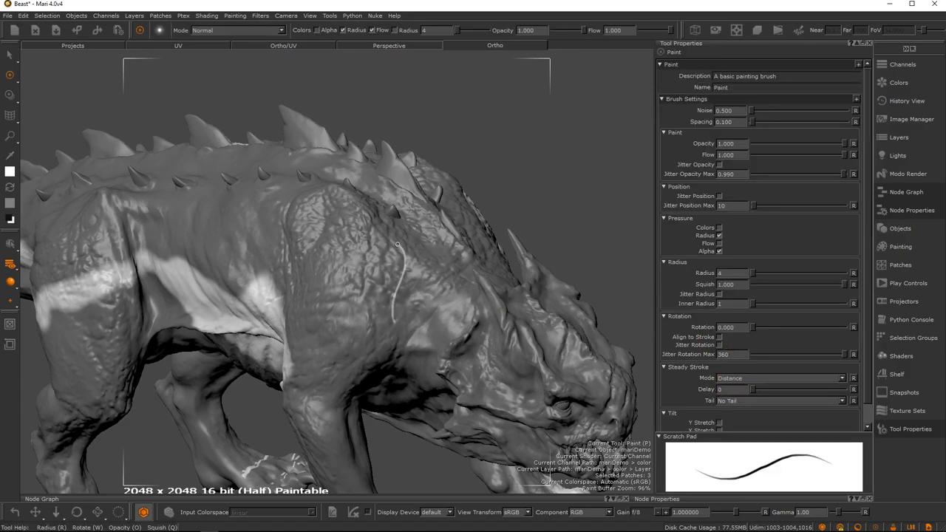
Step: Set the Steady Stroke delay to 18 and paint smooth looping lines over the shoulder and upper front leg
left_click_drag(755, 388, 762, 388)
mouse_move(419, 325)
left_mouse_down()
mouse_move(421, 278)
mouse_move(389, 227)
mouse_move(368, 300)
mouse_move(342, 342)
mouse_move(359, 255)
mouse_move(302, 200)
left_mouse_up()
mouse_move(312, 233)
left_mouse_down()
mouse_move(332, 234)
mouse_move(315, 349)
left_mouse_up()
mouse_move(354, 265)
left_mouse_down()
mouse_move(310, 361)
mouse_move(286, 253)
left_mouse_up()
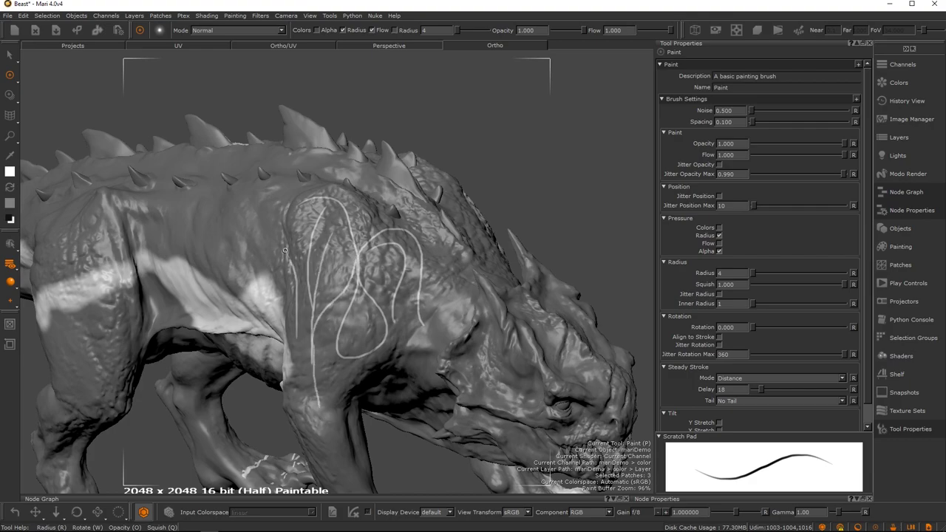
mouse_move(241, 227)
left_mouse_down()
mouse_move(314, 190)
mouse_move(321, 278)
left_mouse_up()
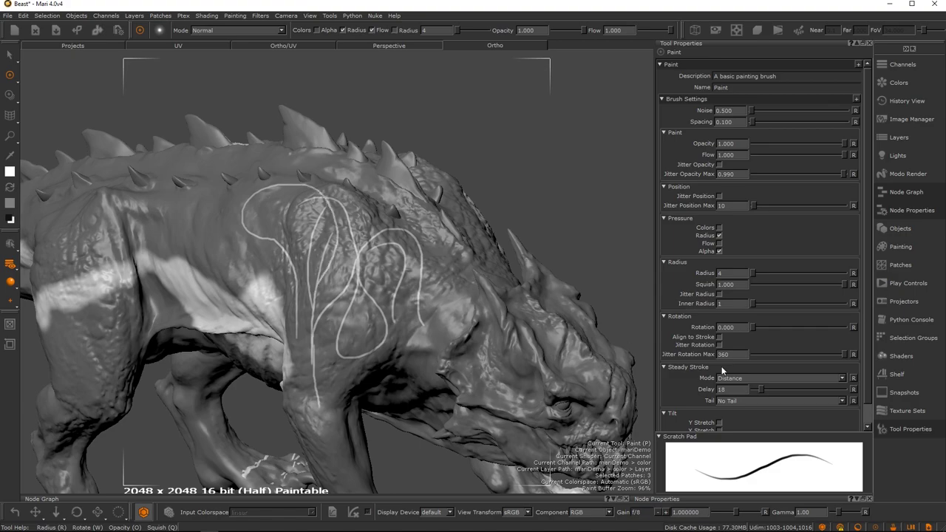
Step: Raise the Steady Stroke delay to 47, clear the looping lines and paint a new curved line on the shoulder
left_click_drag(761, 389, 772, 387)
key("BackSpace")
mouse_move(407, 221)
left_mouse_down()
mouse_move(338, 297)
mouse_move(318, 338)
mouse_move(323, 436)
mouse_move(306, 362)
mouse_move(320, 250)
mouse_move(370, 310)
mouse_move(415, 300)
left_mouse_up()
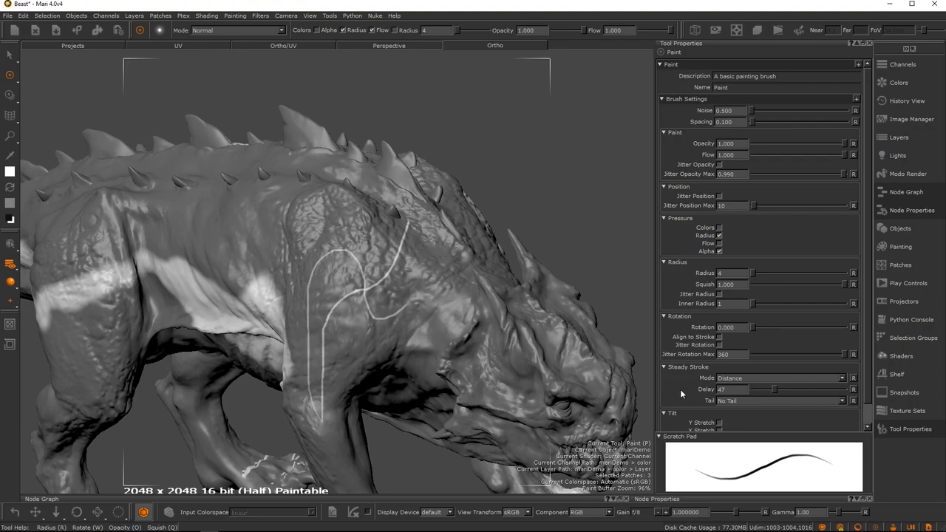
Step: Clear the curved line, switch Steady Stroke off, and paint and undo a comparison stroke on the shoulder
key("BackSpace")
left_click(726, 379)
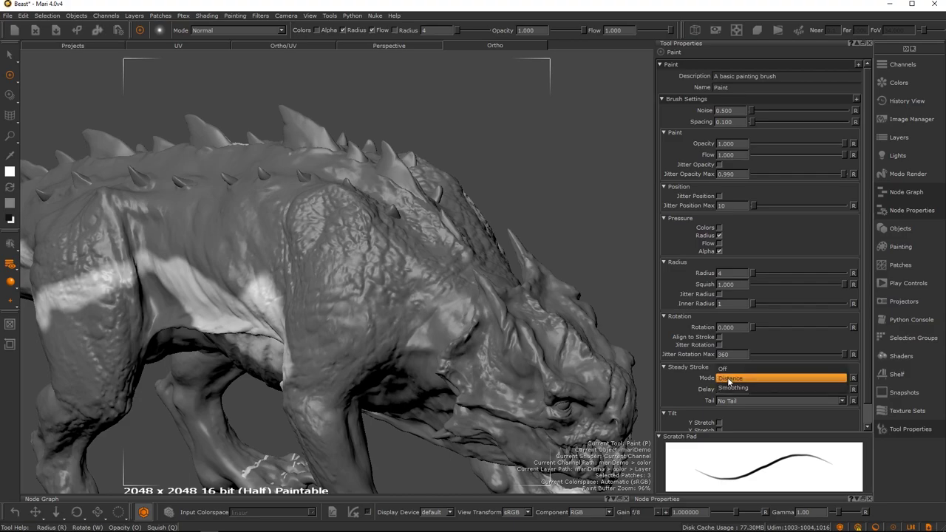
mouse_move(367, 255)
left_mouse_down()
mouse_move(340, 324)
mouse_move(334, 391)
left_mouse_up()
key("ctrl+z")
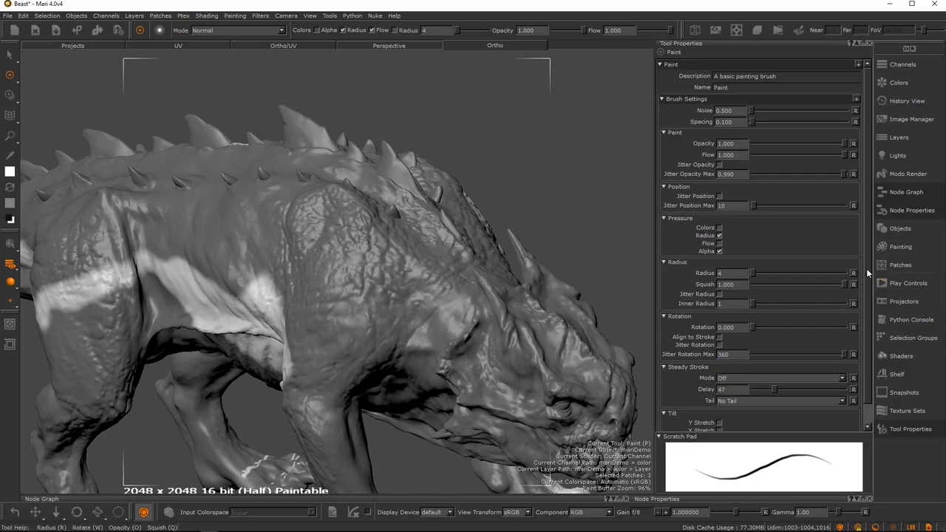
Step: Hide the tool properties, set the brush opacity interactively to 0.994 and undo the test stroke
scroll(862, 299, "down", 1)
scroll(859, 341, "up", 1)
left_click_drag(381, 266, 416, 271, "alt")
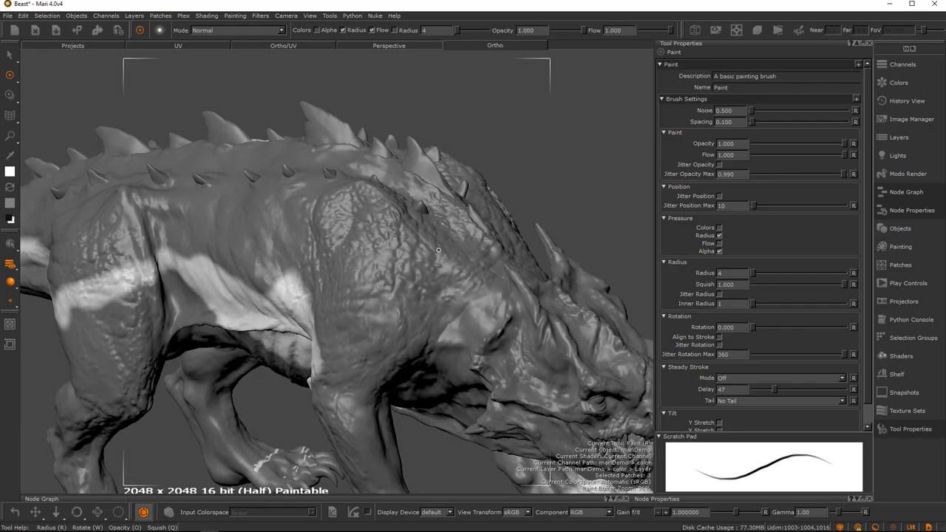
left_click(869, 44)
mouse_move(478, 240)
left_mouse_down()
mouse_move(506, 246)
mouse_move(479, 248)
mouse_move(496, 243)
left_mouse_up()
key("r")
key("o")
mouse_move(496, 243)
left_mouse_down()
mouse_move(494, 252)
mouse_move(509, 246)
mouse_move(473, 326)
mouse_move(501, 263)
left_mouse_up()
key("ctrl+z")
Step: Paint broad and thin test strokes on the shoulder with interactively changed brush radii, and clear them all
mouse_move(521, 291)
right_mouse_down("alt")
mouse_move(477, 271)
mouse_move(466, 281)
right_mouse_up("alt")
mouse_move(458, 303)
left_mouse_down()
mouse_move(492, 225)
mouse_move(438, 231)
mouse_move(516, 276)
mouse_move(497, 277)
left_mouse_up()
key("r")
mouse_move(547, 254)
left_mouse_down()
mouse_move(524, 323)
mouse_move(533, 305)
left_mouse_up()
key("r")
left_click_drag(533, 305, 562, 303)
mouse_move(563, 259)
left_mouse_down()
mouse_move(508, 222)
mouse_move(415, 259)
mouse_move(418, 323)
left_mouse_up()
mouse_move(503, 303)
left_mouse_down()
mouse_move(494, 303)
mouse_move(473, 373)
mouse_move(458, 347)
left_mouse_up()
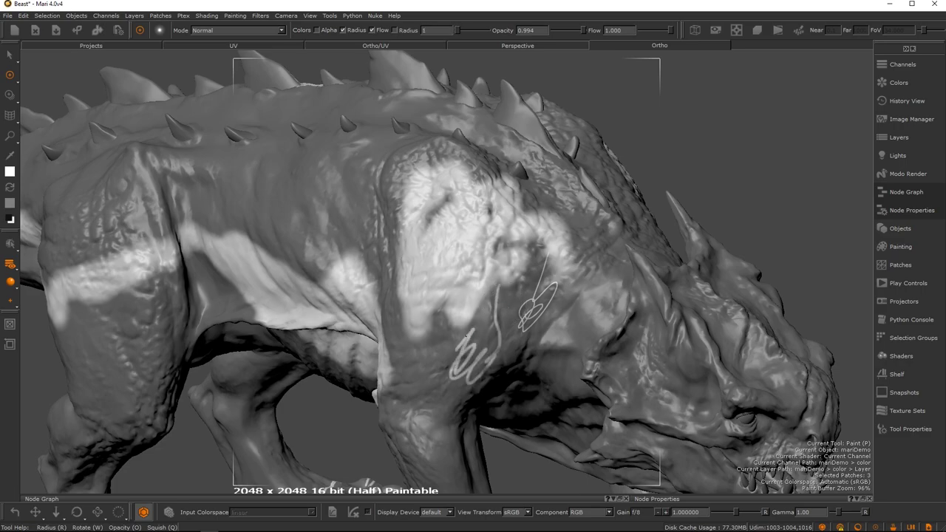
key("BackSpace")
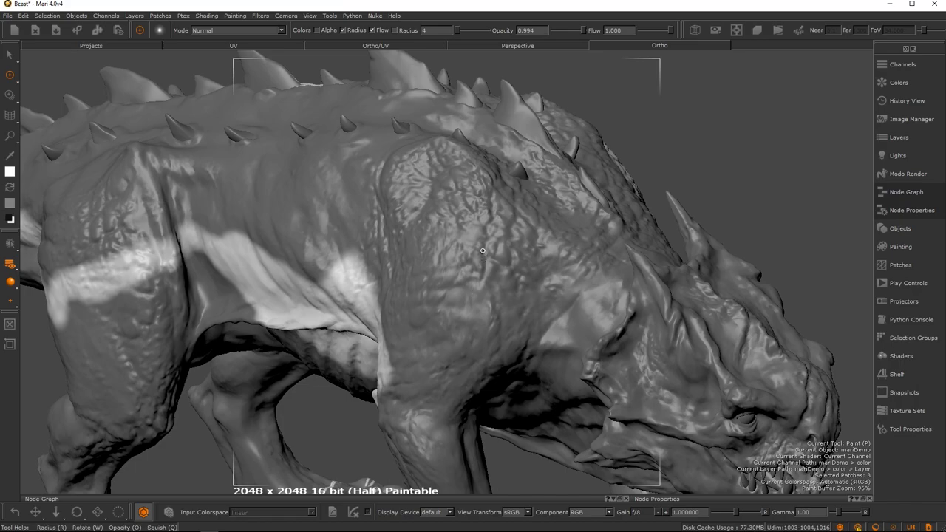
Step: Paint a short thin test line on the neck and show the brush shelf docked beside the viewport
left_click_drag(544, 274, 531, 296)
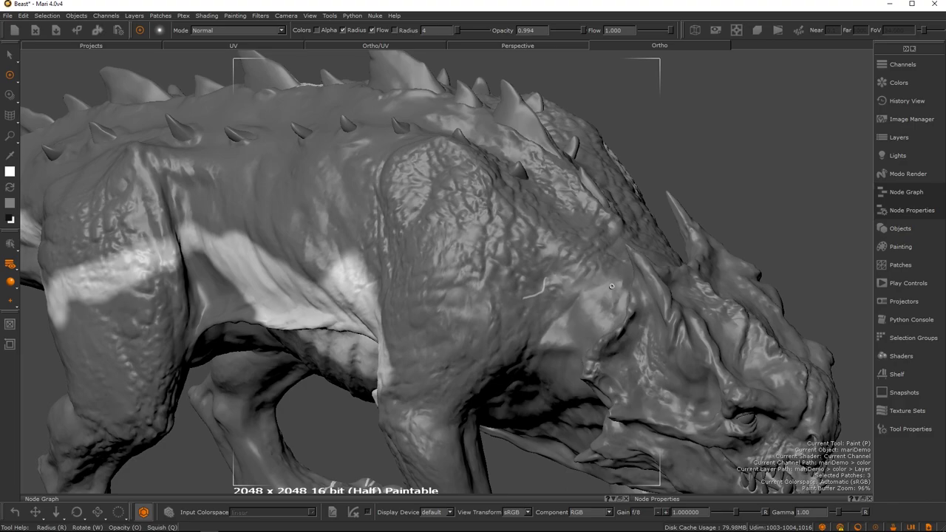
left_click(899, 373)
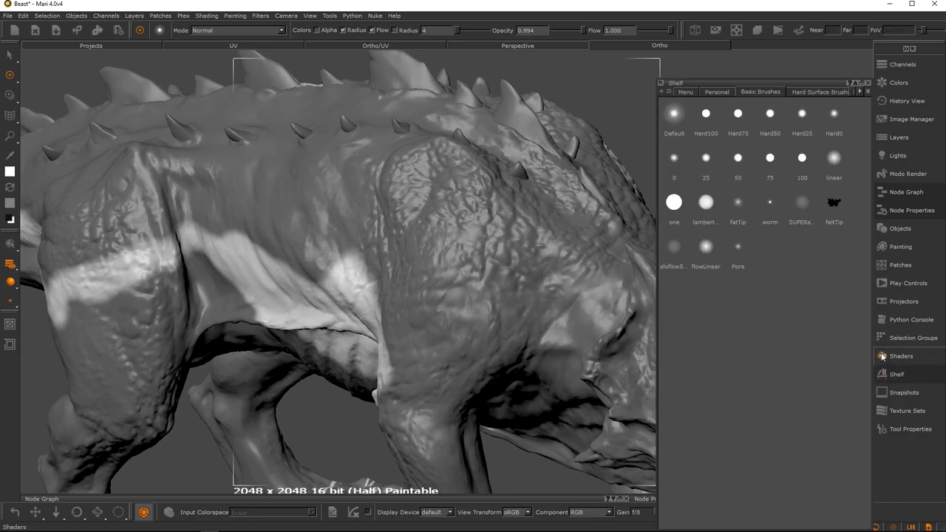
left_click(860, 85)
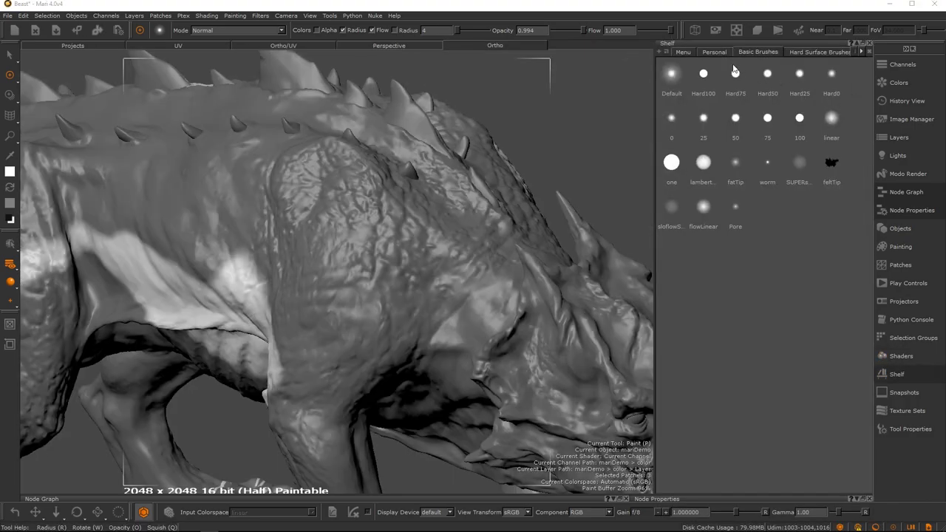
Step: Test the worm brush with a zigzag stroke on the shoulder, undo it and show the Hard Surface Brushes
left_click(806, 173)
mouse_move(432, 239)
left_mouse_down()
mouse_move(406, 279)
mouse_move(327, 345)
mouse_move(324, 373)
left_mouse_up()
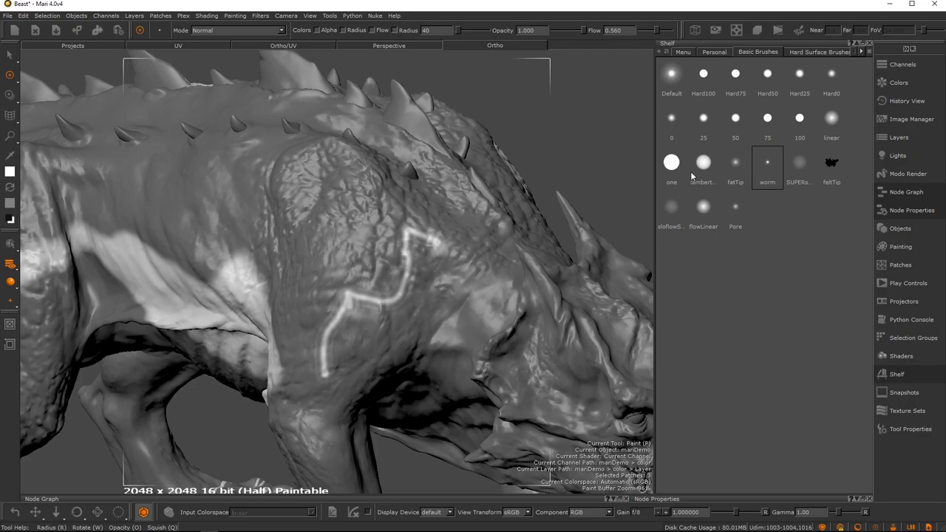
key("ctrl+z")
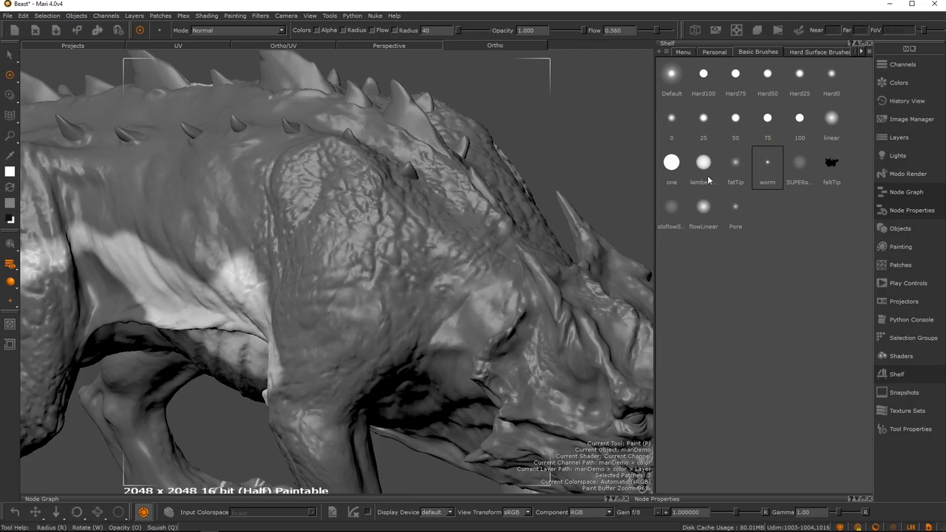
left_click(800, 52)
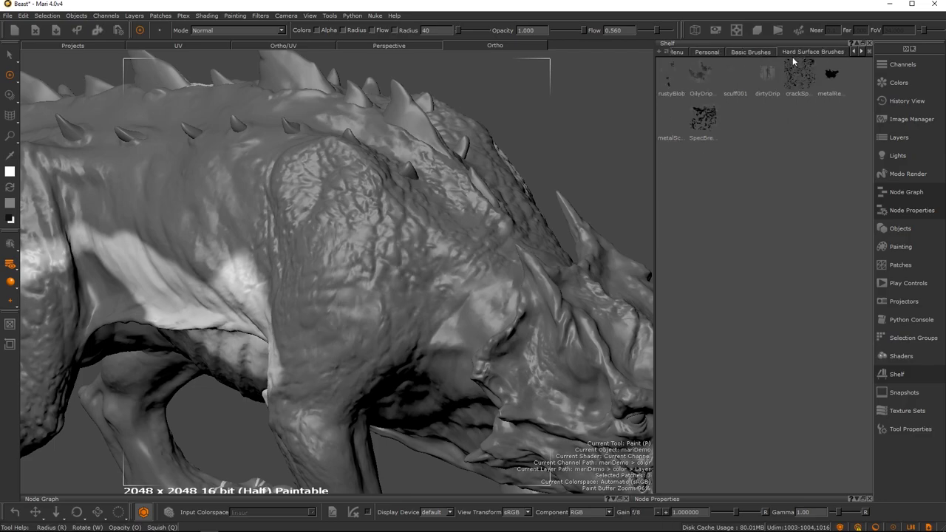
Step: Show Brad's New Brushes in the shelf, test the oldShip... brush across the shoulder and head, and undo the stroke
left_click(863, 52)
left_click(862, 52)
left_click(786, 51)
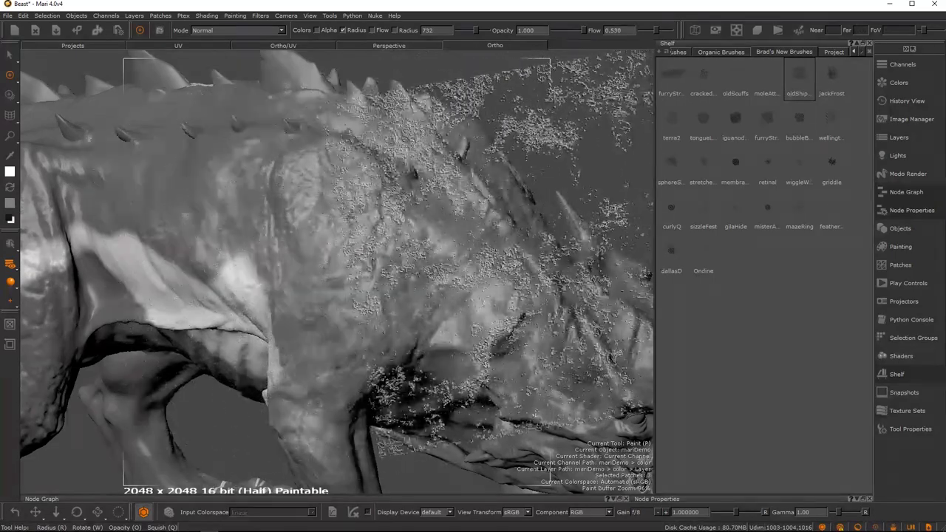
key("ctrl+z")
Step: Test the rhinoWri... brush from the Organic Brushes on the shoulder and remove the strokes
left_click(731, 52)
left_click(766, 122)
mouse_move(379, 262)
left_mouse_down()
mouse_move(362, 333)
mouse_move(310, 222)
mouse_move(414, 310)
mouse_move(411, 181)
left_mouse_up()
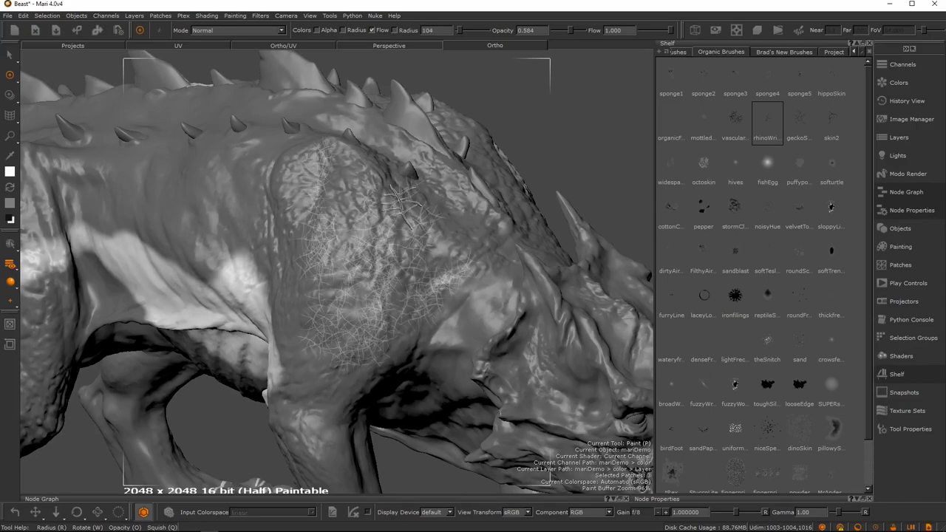
key("b")
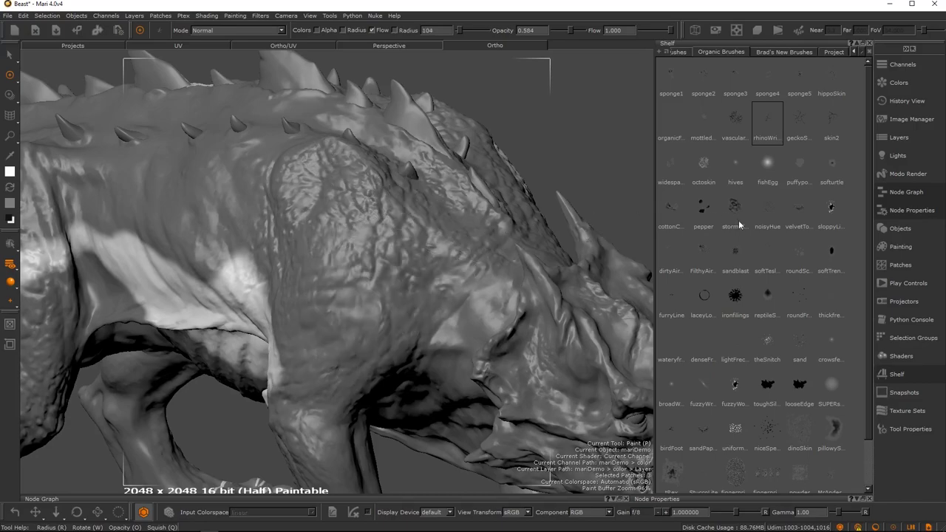
Step: Return to the Basic Brushes, test the Default brush on the shoulder and undo the strokes
left_click(685, 51)
left_click(675, 52)
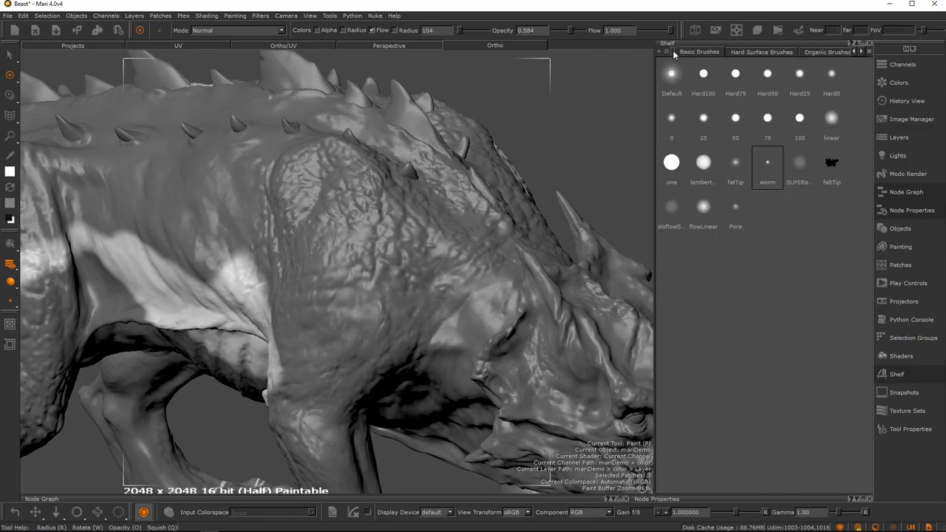
left_click(671, 78)
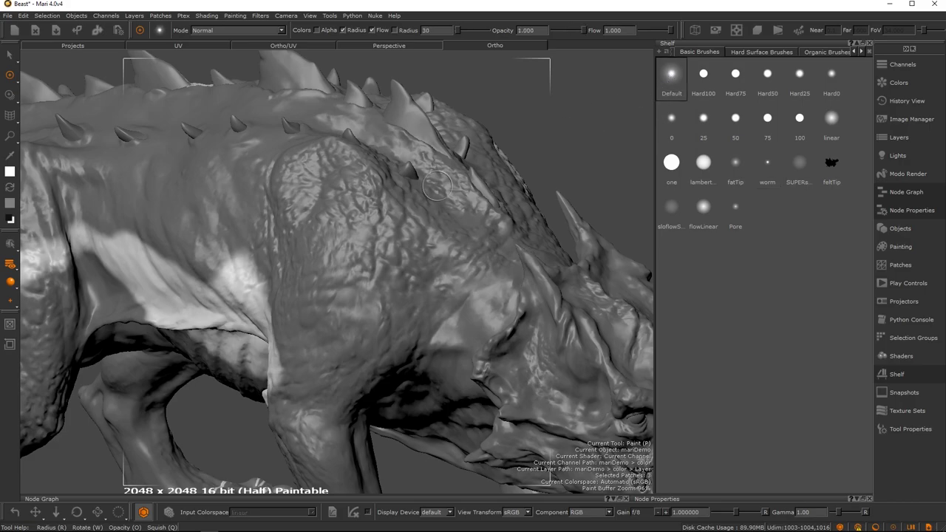
mouse_move(429, 199)
left_mouse_down()
mouse_move(437, 230)
mouse_move(353, 309)
mouse_move(406, 217)
mouse_move(403, 290)
mouse_move(340, 218)
mouse_move(389, 237)
mouse_move(441, 235)
mouse_move(443, 256)
mouse_move(456, 259)
mouse_move(348, 247)
mouse_move(403, 325)
mouse_move(480, 352)
mouse_move(348, 307)
mouse_move(390, 247)
mouse_move(374, 269)
left_mouse_up()
key("ctrl+z")
key("comma")
key("ctrl+z")
key("ctrl+z")
Step: Test the Hard100 brush on the shoulder and undo its strokes
left_click(707, 81)
key("ctrl+z")
key("ctrl+z")
Step: Paint soft strokes on the shoulder with the SUPERs... brush in flat and then basic lighting, with a brush radius of 100
left_click(789, 164)
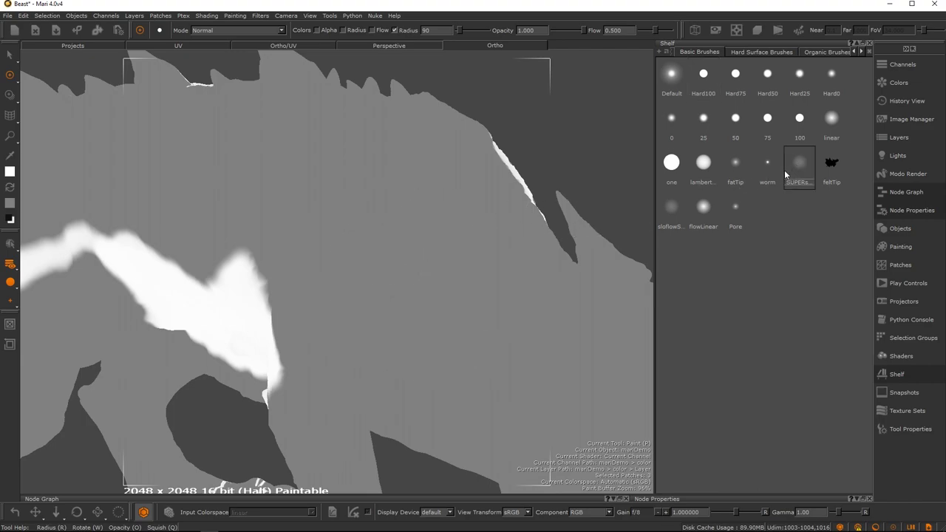
mouse_move(425, 189)
left_mouse_down()
mouse_move(363, 251)
mouse_move(341, 353)
mouse_move(431, 214)
mouse_move(437, 235)
mouse_move(405, 358)
mouse_move(401, 322)
left_mouse_up()
key("F2")
mouse_move(395, 195)
left_mouse_down()
mouse_move(355, 239)
mouse_move(316, 387)
mouse_move(344, 199)
mouse_move(330, 176)
mouse_move(305, 360)
mouse_move(347, 369)
mouse_move(399, 273)
mouse_move(379, 317)
mouse_move(397, 313)
mouse_move(387, 314)
left_mouse_up()
key("r")
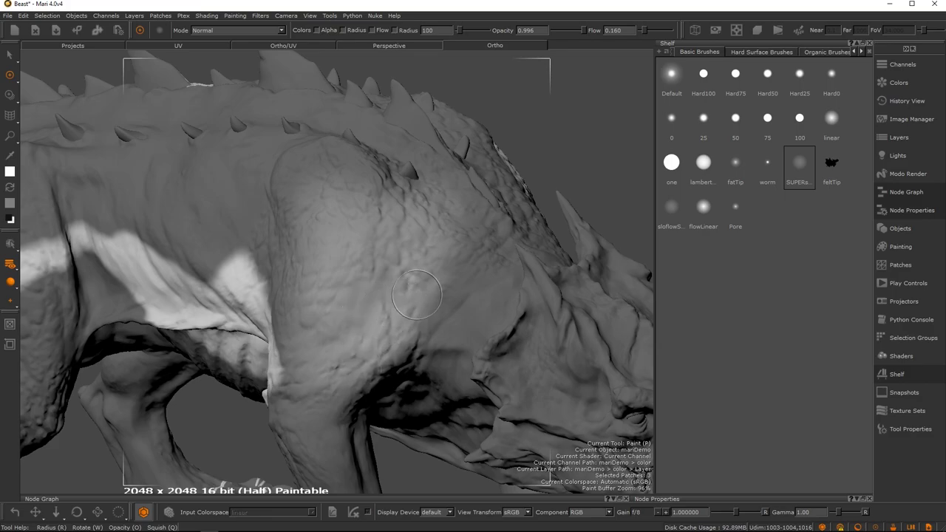
Step: Test the vascular... brush from the Organic Brushes over the shoulder and clear the vein pattern
left_click(817, 53)
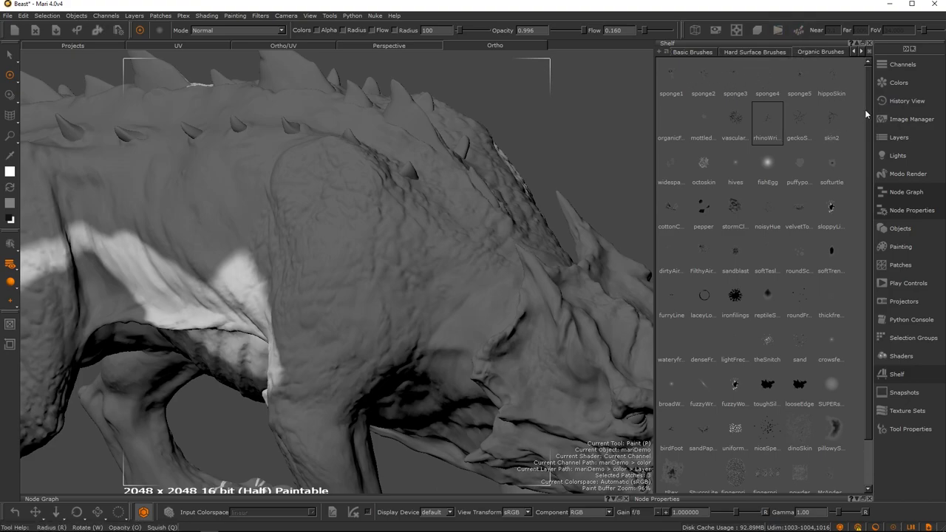
left_click(731, 122)
mouse_move(436, 207)
left_mouse_down()
mouse_move(433, 244)
mouse_move(347, 333)
mouse_move(347, 214)
mouse_move(333, 400)
mouse_move(444, 207)
mouse_move(310, 370)
mouse_move(391, 207)
left_mouse_up()
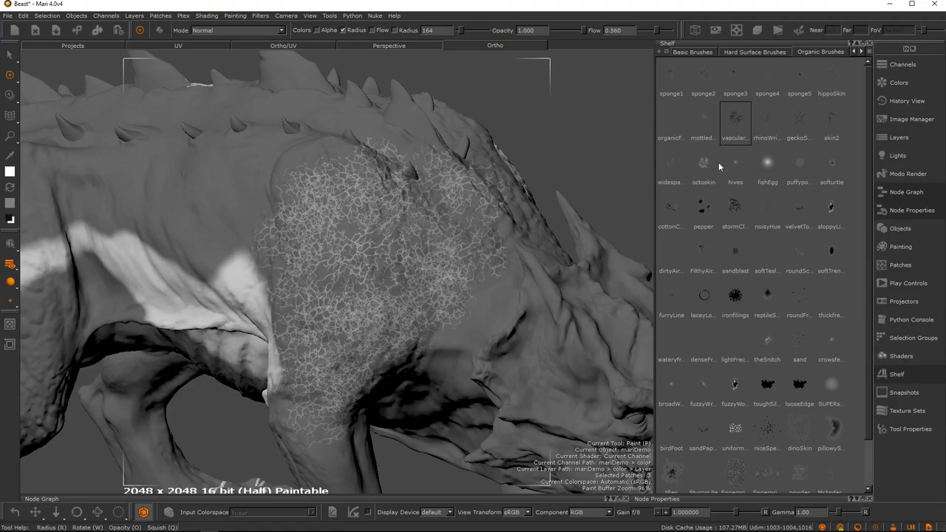
key("BackSpace")
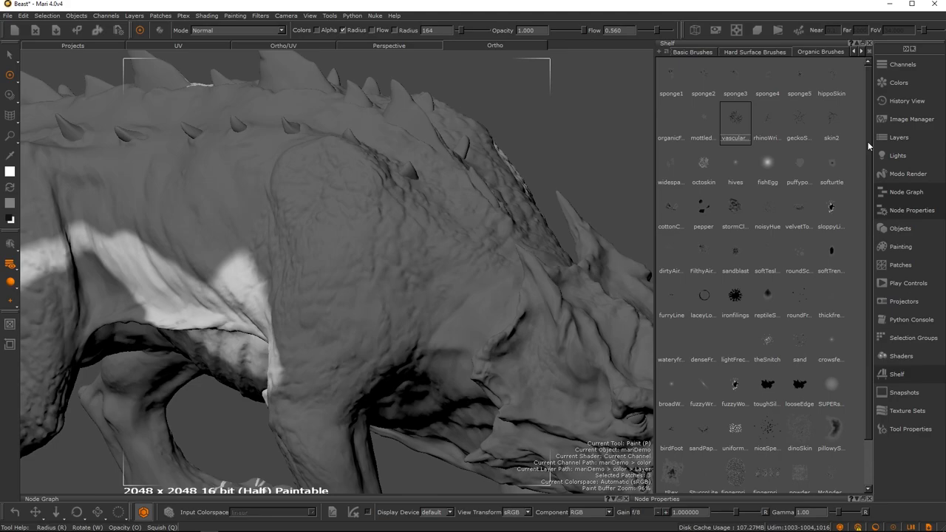
Step: Test the softurtle brush on the shoulder, change its radius interactively to 116 and undo the strokes
left_click(831, 166)
mouse_move(452, 235)
left_mouse_down()
mouse_move(329, 308)
mouse_move(349, 168)
mouse_move(324, 393)
left_mouse_up()
key("r")
left_click_drag(362, 305, 323, 305)
key("ctrl+z")
mouse_move(428, 223)
left_mouse_down()
mouse_move(354, 385)
mouse_move(433, 198)
mouse_move(378, 351)
mouse_move(463, 283)
mouse_move(438, 303)
mouse_move(382, 288)
left_mouse_up()
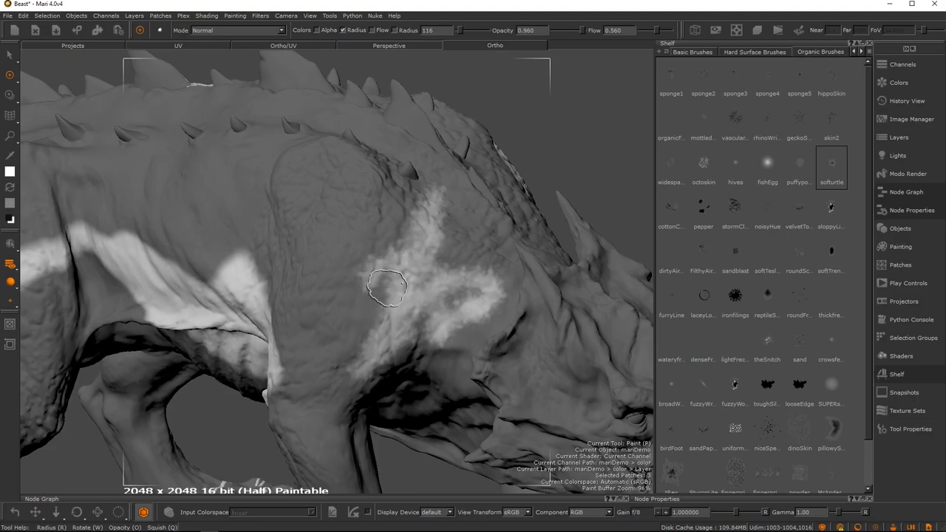
key("ctrl+z")
Step: Paint softurtle strokes on the shoulder, reset the colours to white foreground and black background, and clear the strokes
mouse_move(399, 233)
left_mouse_down()
mouse_move(415, 317)
mouse_move(353, 360)
mouse_move(365, 282)
mouse_move(338, 340)
left_mouse_up()
key("x")
key("ctrl+shift+c")
mouse_move(382, 262)
left_mouse_down()
mouse_move(429, 222)
mouse_move(380, 317)
left_mouse_up()
key("BackSpace")
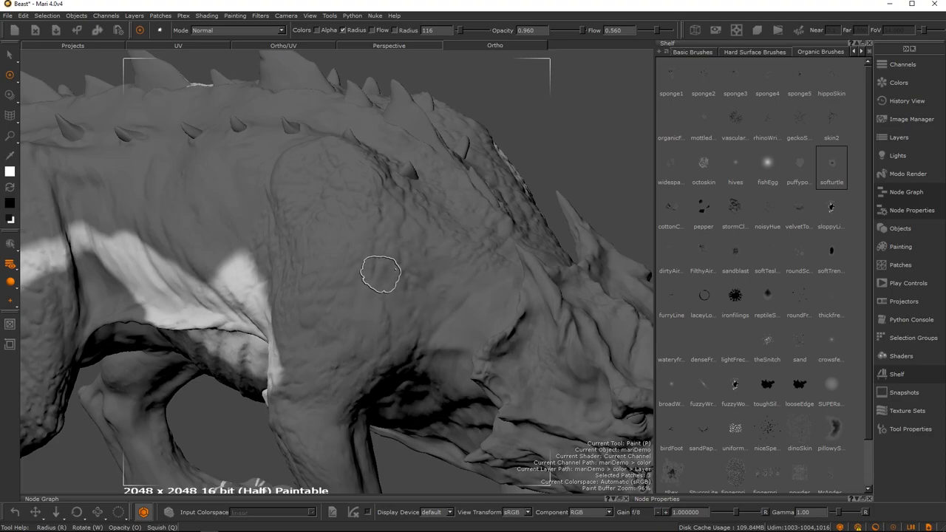
Step: Paint a white softurtle stroke down the shoulder, swap the colours to paint over it, and clear the strokes
left_click_drag(385, 220, 369, 344)
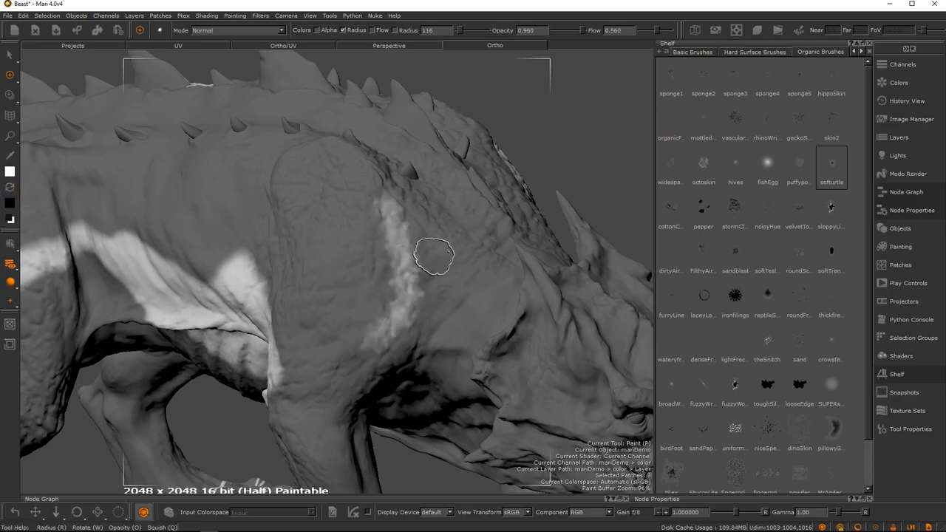
mouse_move(392, 210)
left_mouse_down()
mouse_move(355, 312)
mouse_move(337, 253)
mouse_move(338, 348)
mouse_move(417, 290)
mouse_move(414, 311)
mouse_move(355, 362)
mouse_move(317, 295)
mouse_move(336, 240)
mouse_move(326, 182)
mouse_move(313, 266)
mouse_move(323, 278)
left_mouse_up()
key("x")
mouse_move(416, 281)
left_mouse_down()
mouse_move(385, 209)
mouse_move(399, 229)
left_mouse_up()
key("BackSpace")
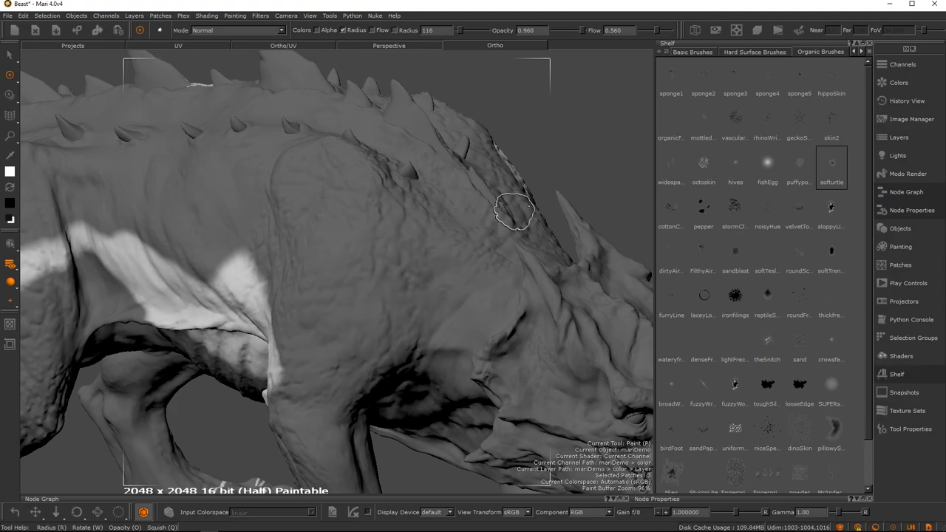
Step: Paint a large white octoskin patch on the shoulder and erase its rear edge using the Paint Buffer Eraser with the octoskin brush
left_click(703, 162)
mouse_move(416, 235)
left_mouse_down()
mouse_move(369, 222)
mouse_move(329, 351)
mouse_move(427, 231)
mouse_move(455, 284)
mouse_move(373, 359)
mouse_move(370, 185)
mouse_move(337, 359)
mouse_move(444, 296)
mouse_move(466, 244)
mouse_move(466, 263)
mouse_move(447, 189)
mouse_move(454, 306)
mouse_move(414, 303)
mouse_move(351, 254)
left_mouse_up()
key("e")
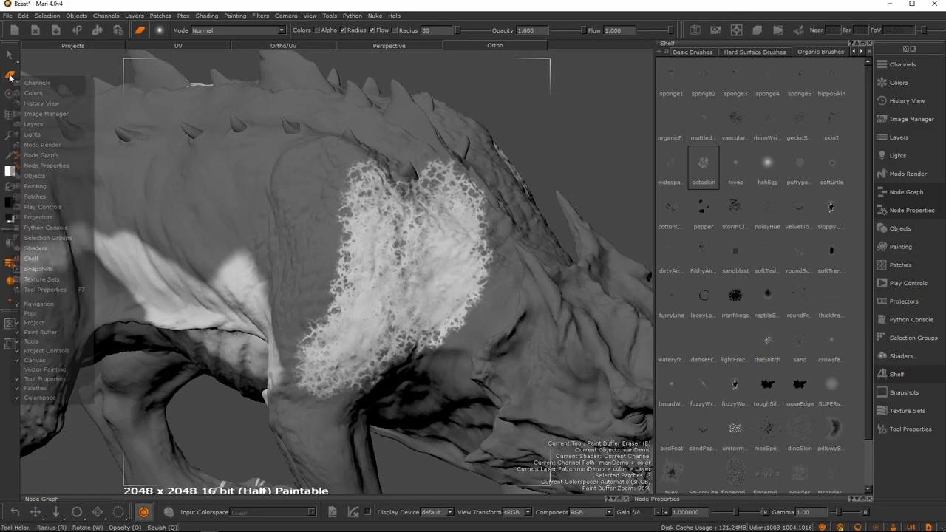
left_click(11, 77)
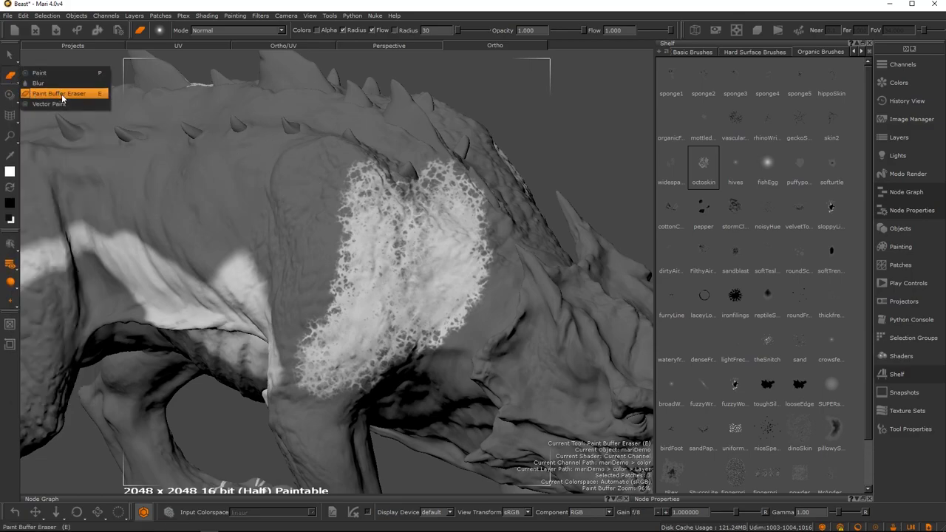
left_click(41, 83)
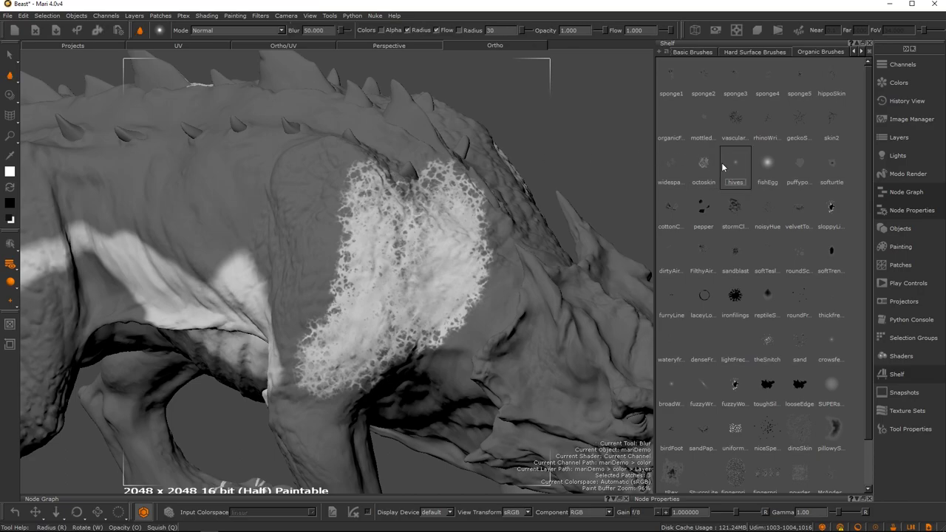
left_click(10, 78)
left_click(44, 92)
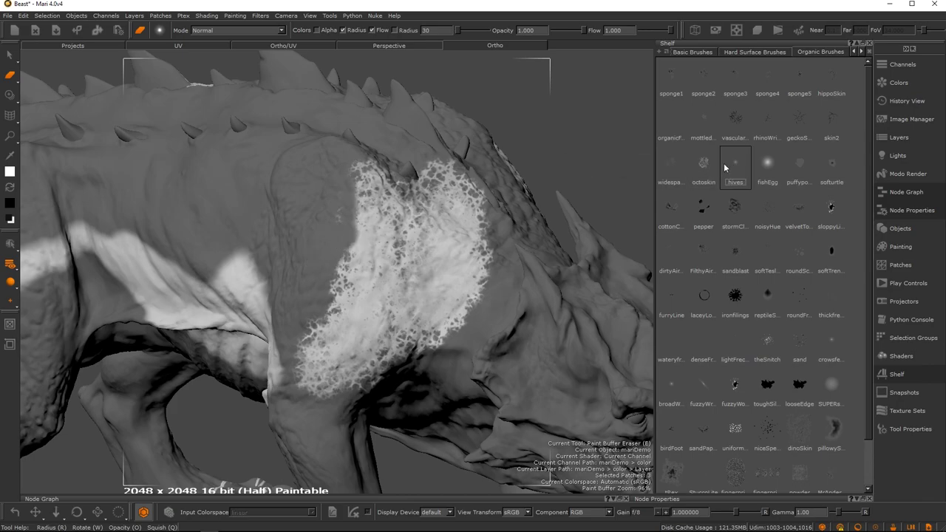
mouse_move(339, 201)
left_mouse_down()
mouse_move(336, 274)
mouse_move(318, 348)
mouse_move(329, 192)
mouse_move(299, 332)
mouse_move(329, 310)
left_mouse_up()
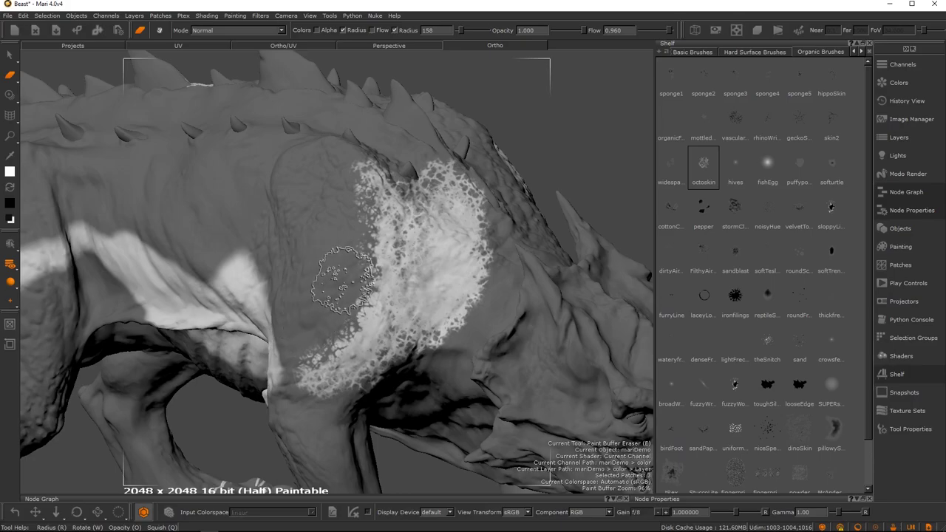
Step: Repaint the patch's rear edge with octoskin, erase it back into a broken edge, and return to the Paint tool
key("p")
mouse_move(344, 287)
left_mouse_down()
mouse_move(318, 332)
mouse_move(363, 200)
mouse_move(319, 333)
mouse_move(337, 185)
mouse_move(347, 221)
mouse_move(311, 221)
mouse_move(399, 205)
mouse_move(389, 333)
mouse_move(458, 251)
mouse_move(386, 324)
left_mouse_up()
key("e")
mouse_move(311, 340)
left_mouse_down()
mouse_move(288, 369)
mouse_move(304, 314)
left_mouse_up()
left_click_drag(291, 195, 299, 178)
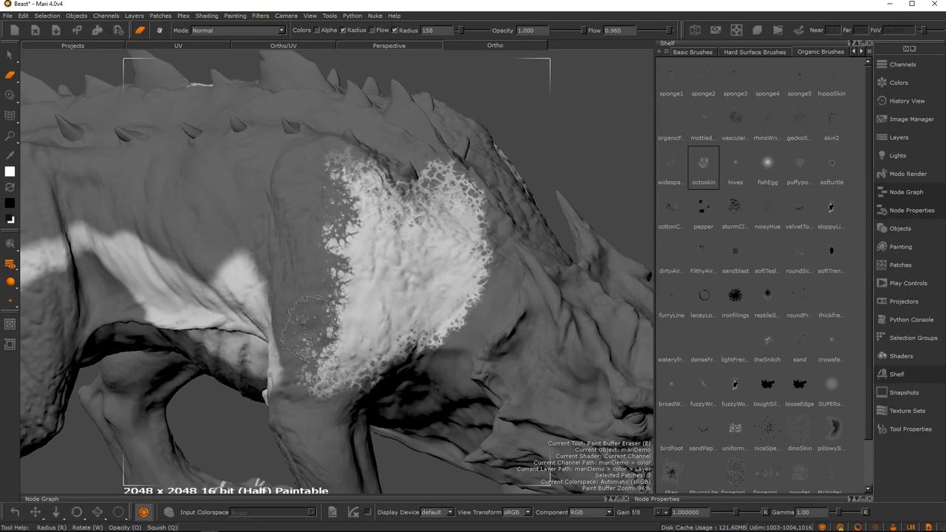
left_click_drag(312, 312, 326, 348)
mouse_move(306, 275)
left_mouse_down()
mouse_move(340, 377)
mouse_move(373, 288)
mouse_move(345, 287)
mouse_move(340, 193)
mouse_move(332, 199)
mouse_move(329, 336)
mouse_move(343, 343)
mouse_move(355, 311)
mouse_move(362, 332)
mouse_move(343, 326)
mouse_move(371, 301)
mouse_move(403, 233)
mouse_move(360, 344)
mouse_move(336, 314)
mouse_move(317, 236)
left_mouse_up()
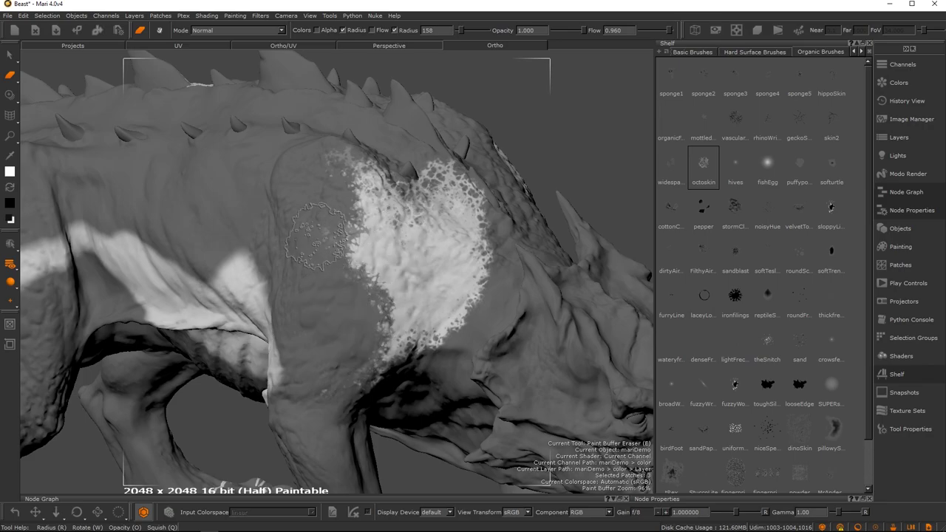
key("p")
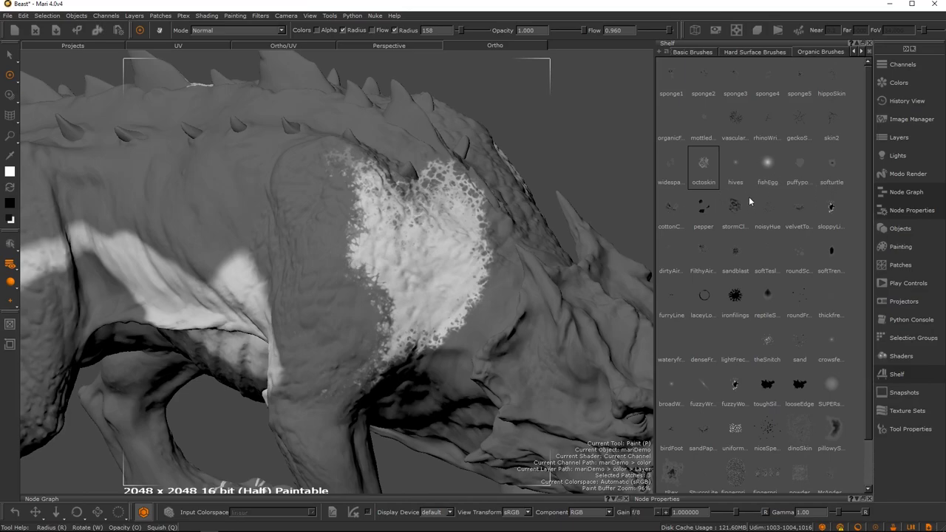
Step: Extend the patch's rear edge with the stormCl... brush and break it up using the Paint Buffer Eraser with the pepper brush
mouse_move(392, 304)
left_mouse_down()
mouse_move(369, 303)
mouse_move(344, 229)
mouse_move(354, 340)
mouse_move(336, 296)
mouse_move(344, 172)
left_mouse_up()
key("e")
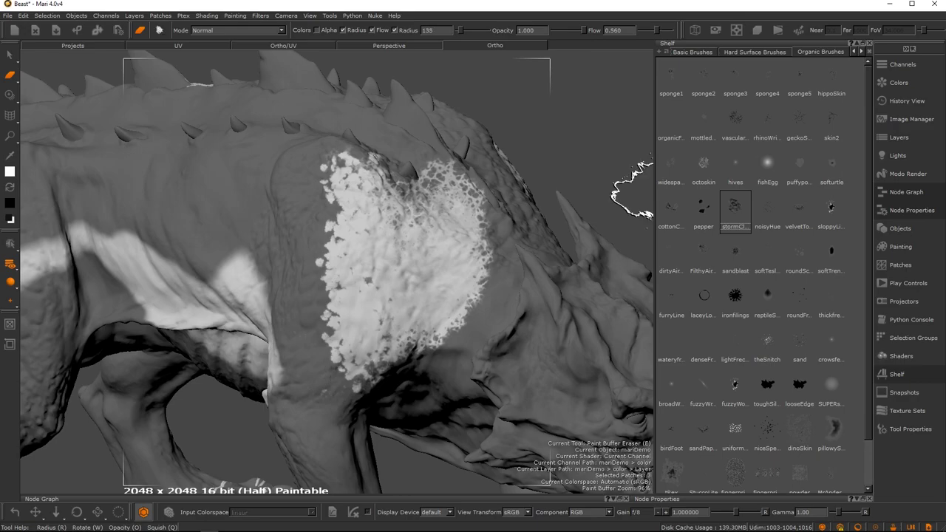
left_click(704, 211)
mouse_move(370, 296)
left_mouse_down()
mouse_move(344, 359)
mouse_move(318, 292)
mouse_move(317, 205)
mouse_move(304, 290)
left_mouse_up()
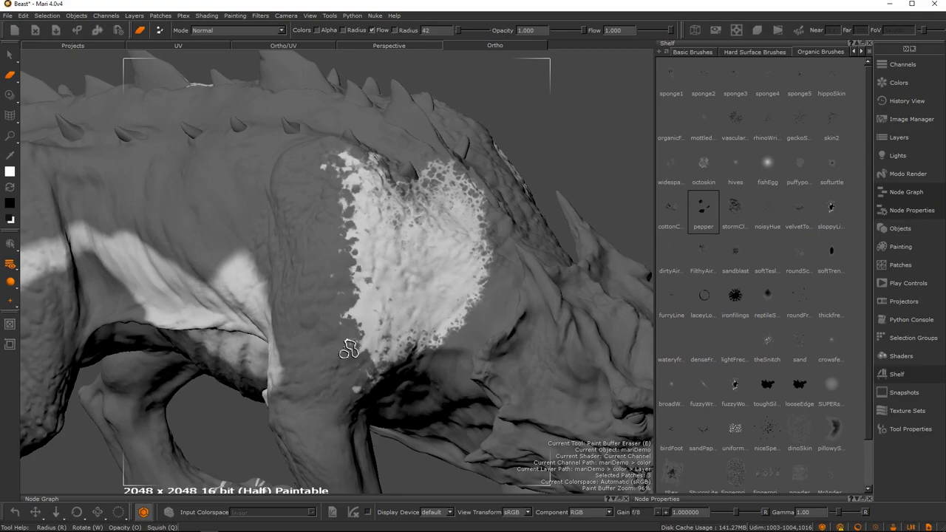
Step: Hide the docked palettes, pick the pillowyS... brush from the pop-up Shelf and paint a radius 26 stroke behind the patch
key("Tab")
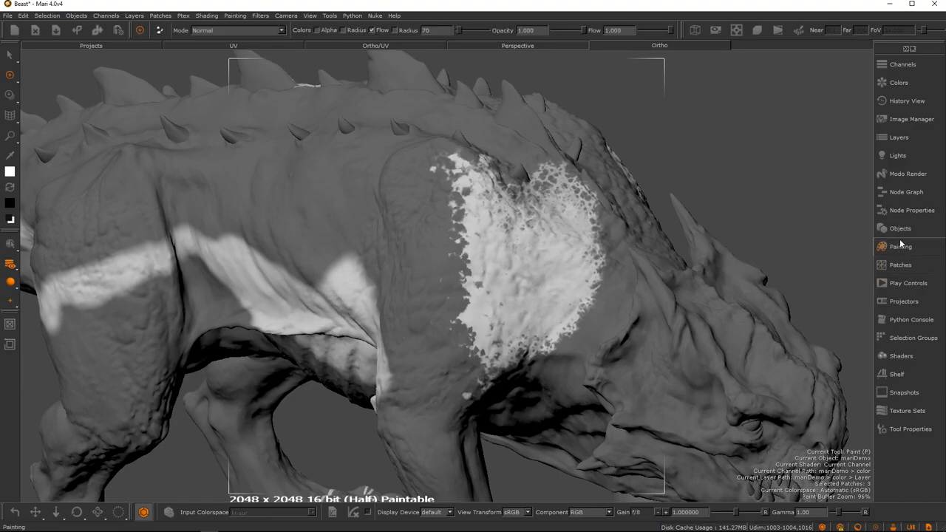
left_click(897, 374)
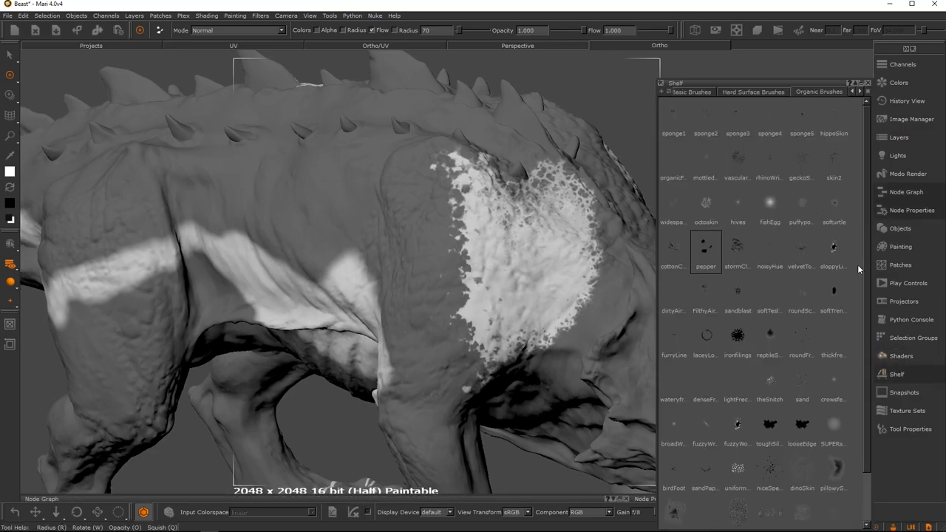
left_click_drag(863, 269, 860, 319)
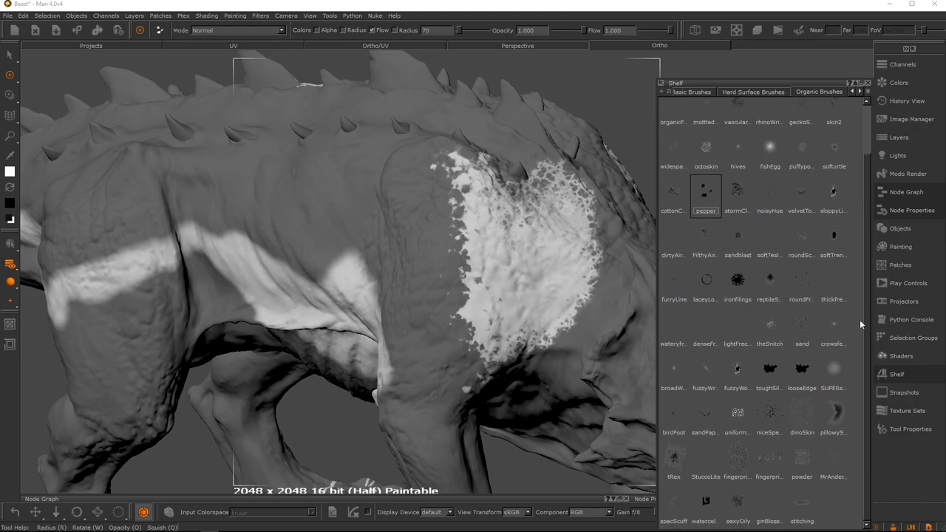
left_click(834, 412)
key("r")
left_click_drag(456, 248, 417, 247)
left_click_drag(422, 179, 434, 346)
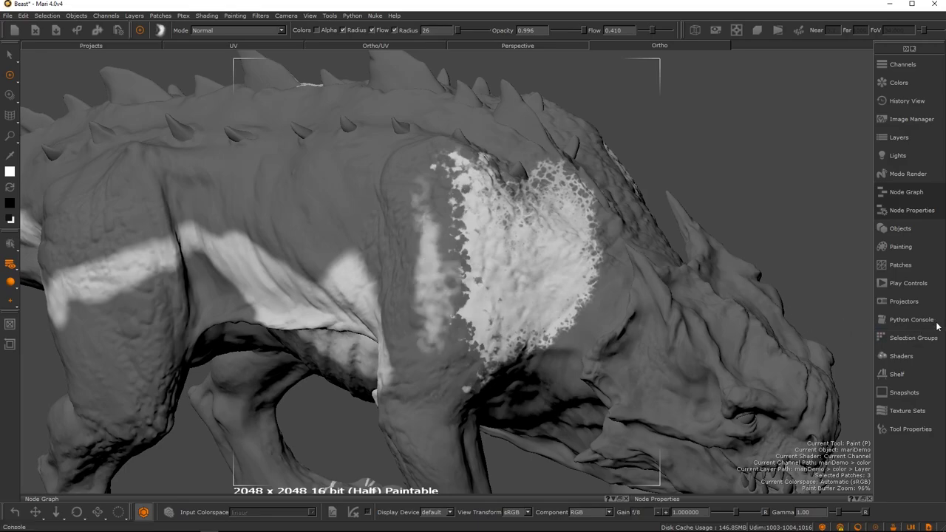
Step: Dock the Shelf beside the viewport again and paint more white pillowyS... strokes behind the shoulder patch
mouse_move(897, 374)
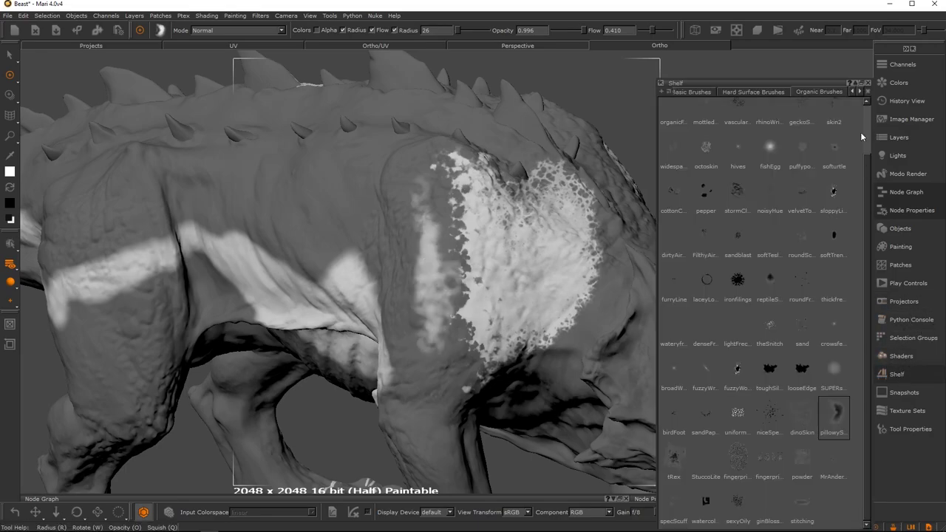
left_click(859, 84)
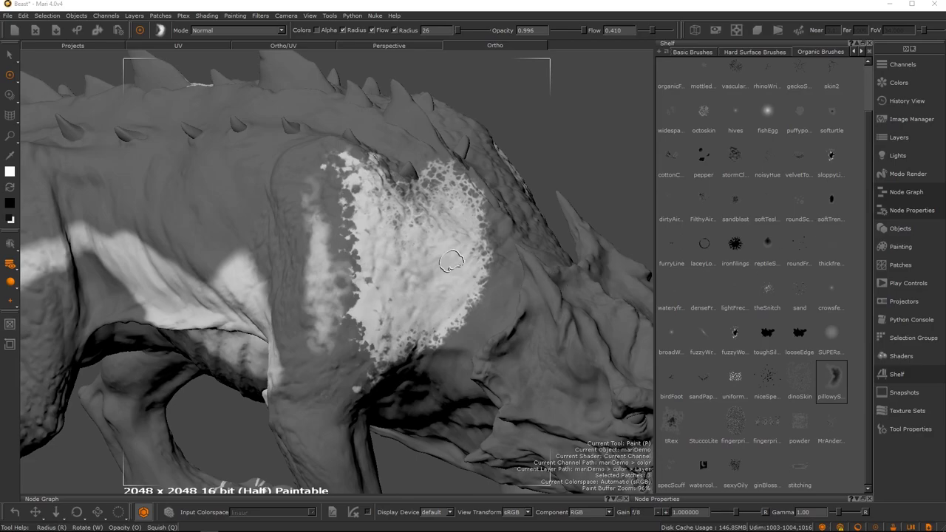
mouse_move(406, 269)
left_mouse_down()
mouse_move(349, 325)
mouse_move(340, 403)
mouse_move(346, 260)
mouse_move(296, 188)
mouse_move(296, 285)
mouse_move(335, 327)
left_mouse_up()
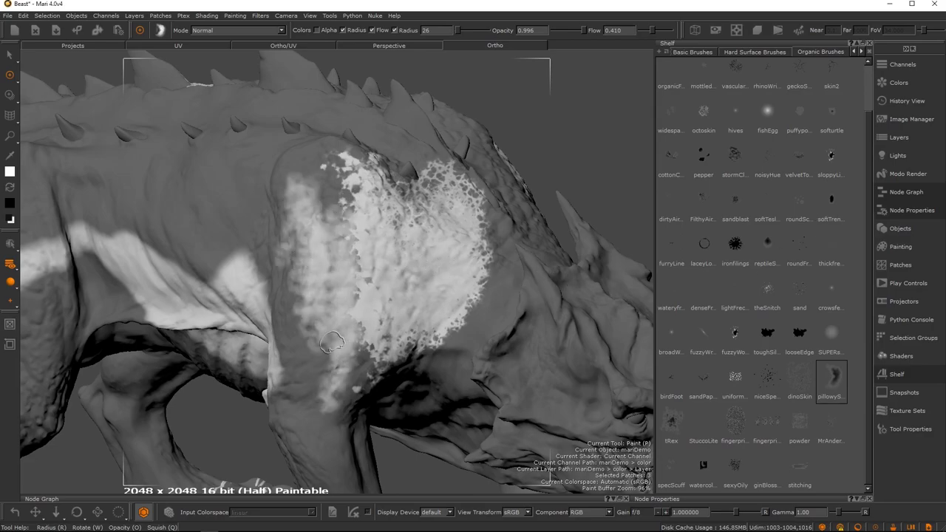
Step: Swap to black, paint mottled pillowyS... strokes over the white shoulder patch, and clear all unbaked paint
key("x")
mouse_move(370, 279)
left_mouse_down()
mouse_move(348, 314)
mouse_move(326, 244)
mouse_move(317, 384)
mouse_move(436, 272)
mouse_move(453, 237)
mouse_move(486, 269)
mouse_move(451, 355)
mouse_move(388, 331)
mouse_move(400, 215)
mouse_move(355, 280)
mouse_move(314, 189)
mouse_move(320, 247)
mouse_move(396, 242)
mouse_move(385, 318)
mouse_move(373, 229)
mouse_move(398, 263)
mouse_move(334, 359)
left_mouse_up()
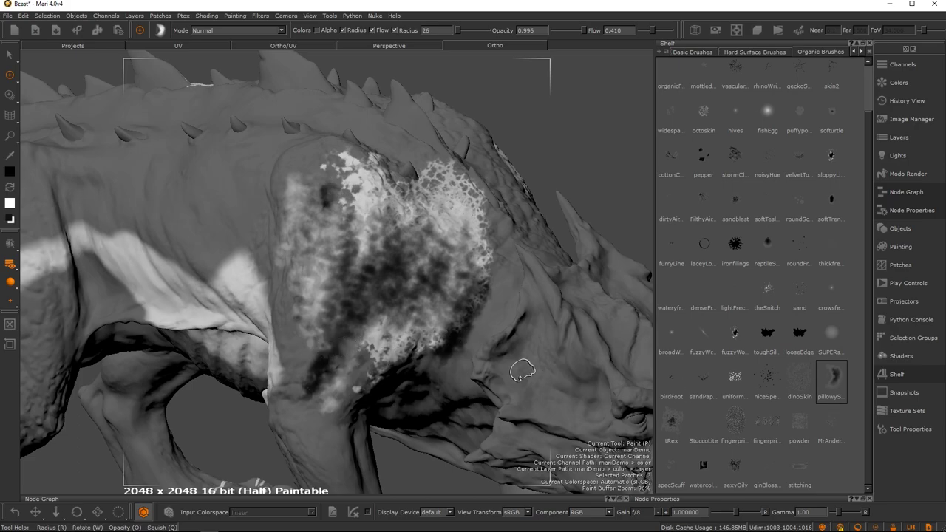
key("ctrl+shift+c")
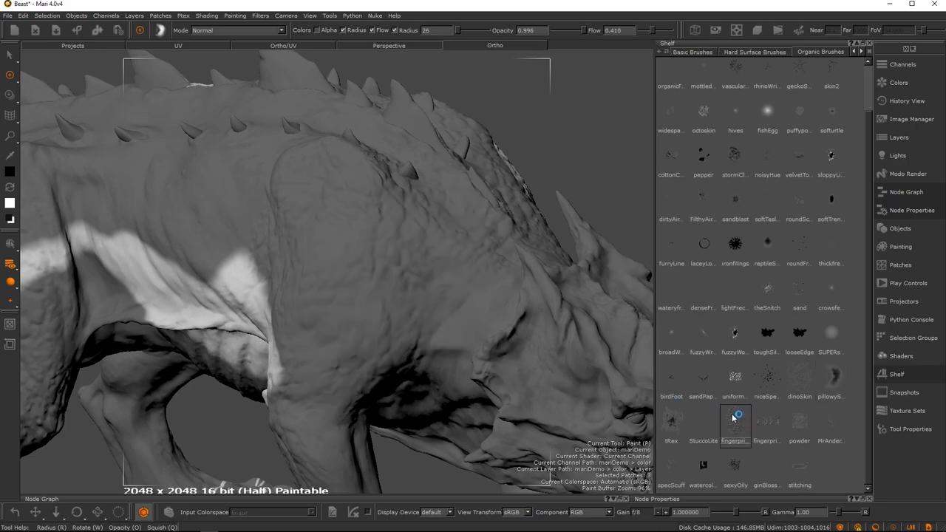
Step: Test both fingerpri... brushes in black on the shoulder and remove their strokes
mouse_move(389, 254)
left_mouse_down()
mouse_move(407, 284)
mouse_move(291, 330)
mouse_move(456, 225)
mouse_move(412, 229)
mouse_move(264, 359)
left_mouse_up()
key("BackSpace")
mouse_move(372, 244)
left_mouse_down()
mouse_move(328, 280)
mouse_move(375, 267)
mouse_move(292, 388)
left_mouse_up()
key("ctrl+z")
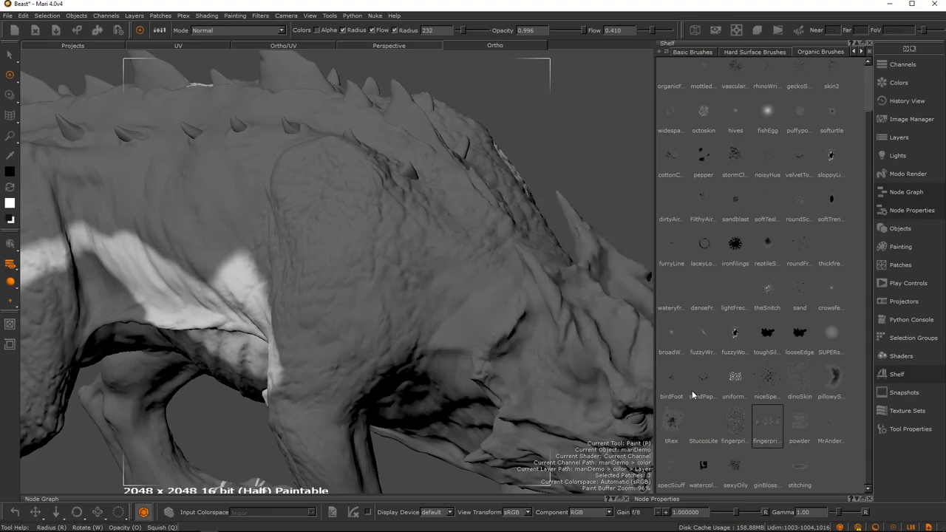
Step: Choose the tRex brush, reduce its radius to 68, and paint white mottled strokes over the shoulder
left_click(669, 435)
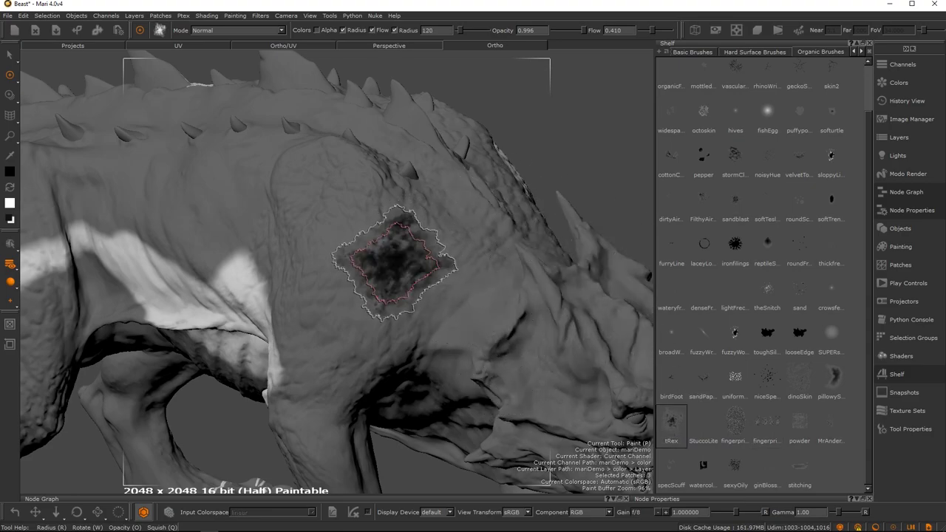
mouse_move(340, 353)
left_mouse_down()
mouse_move(384, 273)
mouse_move(375, 338)
mouse_move(428, 268)
mouse_move(460, 273)
mouse_move(397, 311)
left_mouse_up()
right_click(382, 278)
key("r")
key("x")
left_click_drag(364, 358, 337, 260)
right_click(335, 245)
left_click(348, 184)
mouse_move(363, 181)
left_mouse_down()
mouse_move(311, 414)
mouse_move(310, 222)
mouse_move(344, 262)
left_mouse_up()
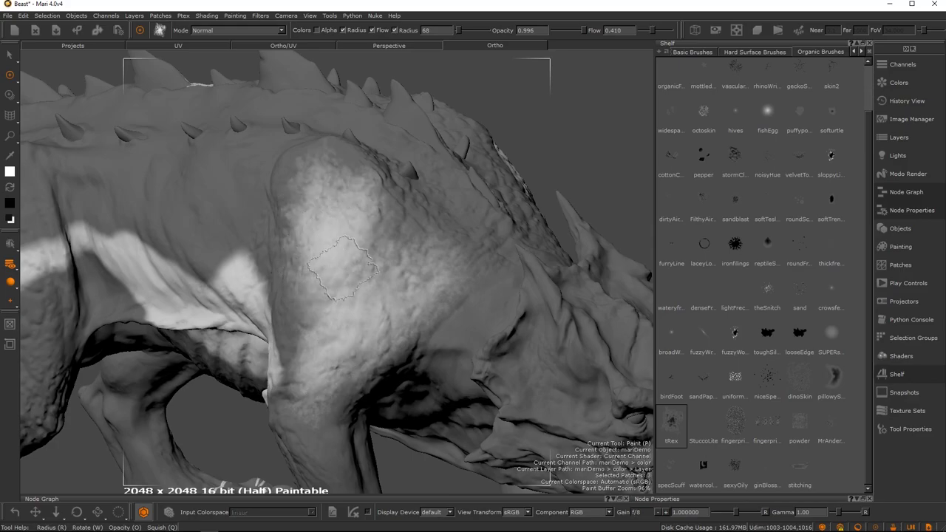
Step: Swap to black, paint tRex strokes along the white patch with lighting changed to flat, and clear the paint
key("x")
mouse_move(444, 207)
left_mouse_down()
mouse_move(436, 184)
mouse_move(362, 195)
left_mouse_up()
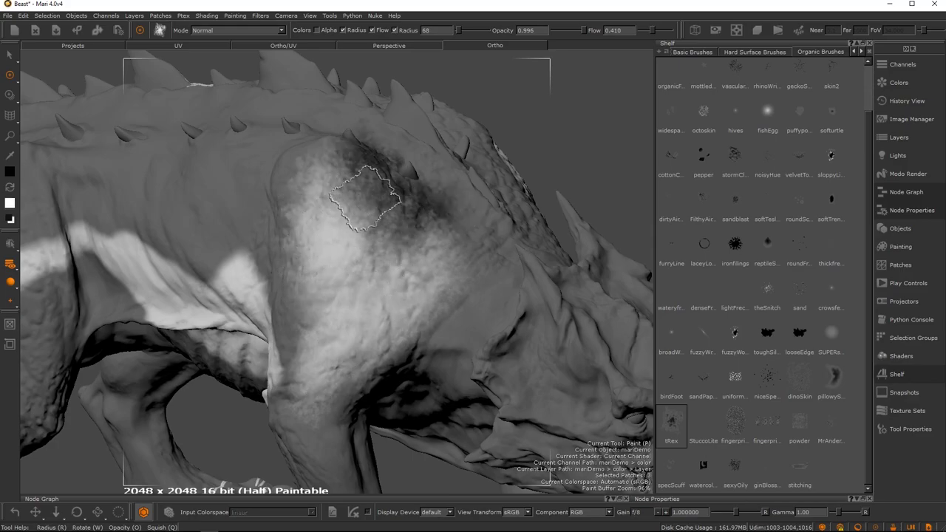
key("F1")
mouse_move(427, 197)
left_mouse_down()
mouse_move(397, 288)
mouse_move(460, 318)
mouse_move(436, 313)
mouse_move(481, 267)
mouse_move(465, 214)
mouse_move(429, 163)
mouse_move(415, 186)
mouse_move(448, 258)
left_mouse_up()
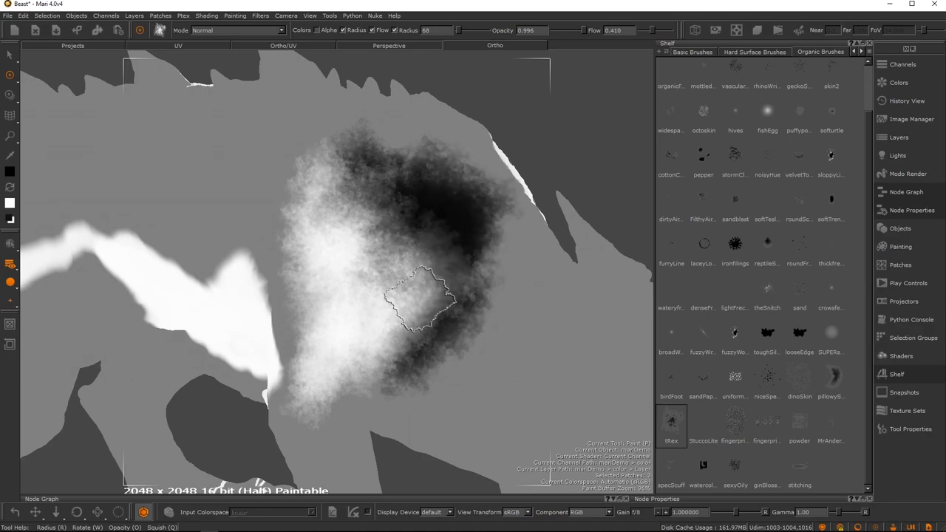
key("ctrl+shift+c")
Step: Test the tRex brush on the flat-lit shoulder in black and white, clearing each set of strokes
mouse_move(431, 300)
left_mouse_down()
mouse_move(411, 240)
mouse_move(306, 245)
mouse_move(429, 266)
mouse_move(445, 338)
left_mouse_up()
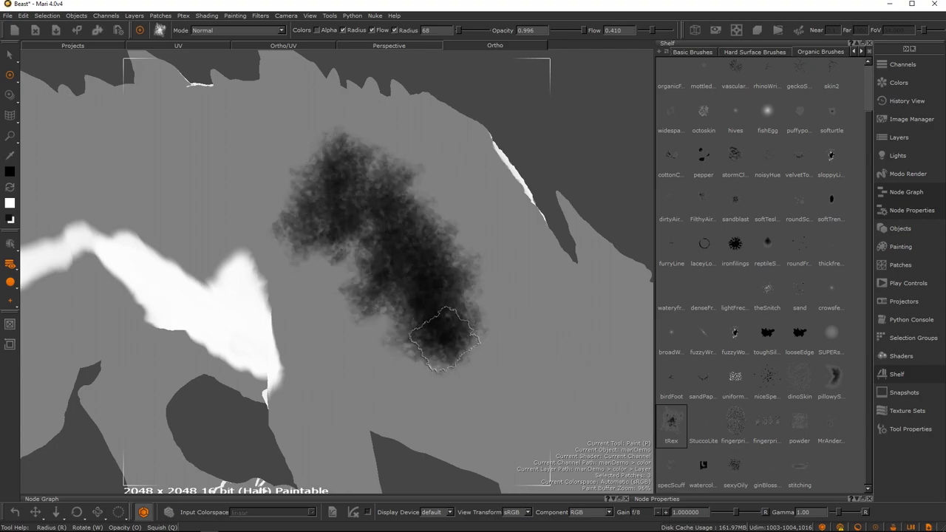
key("BackSpace")
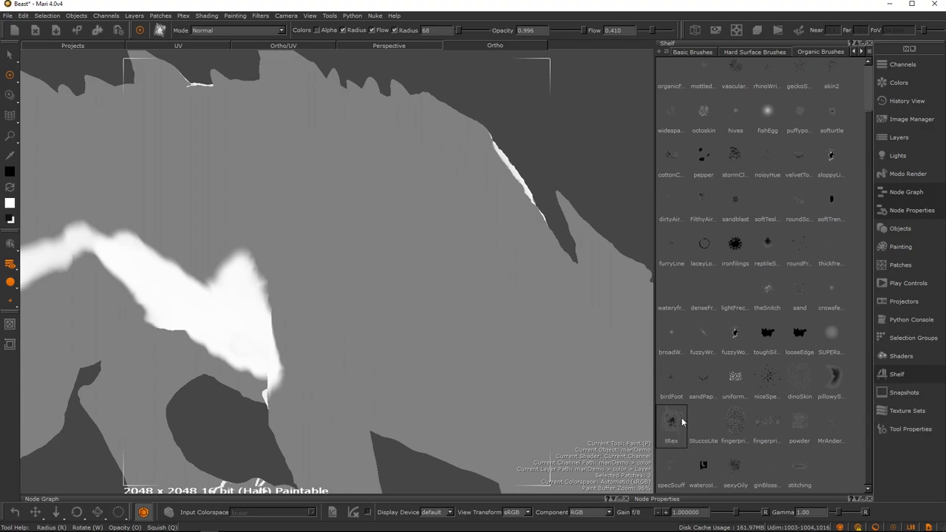
mouse_move(388, 296)
left_mouse_down()
mouse_move(414, 237)
mouse_move(316, 281)
mouse_move(363, 300)
mouse_move(403, 283)
left_mouse_up()
key("BackSpace")
key("x")
mouse_move(418, 236)
left_mouse_down()
mouse_move(318, 318)
mouse_move(329, 392)
mouse_move(329, 260)
mouse_move(328, 348)
left_mouse_up()
key("BackSpace")
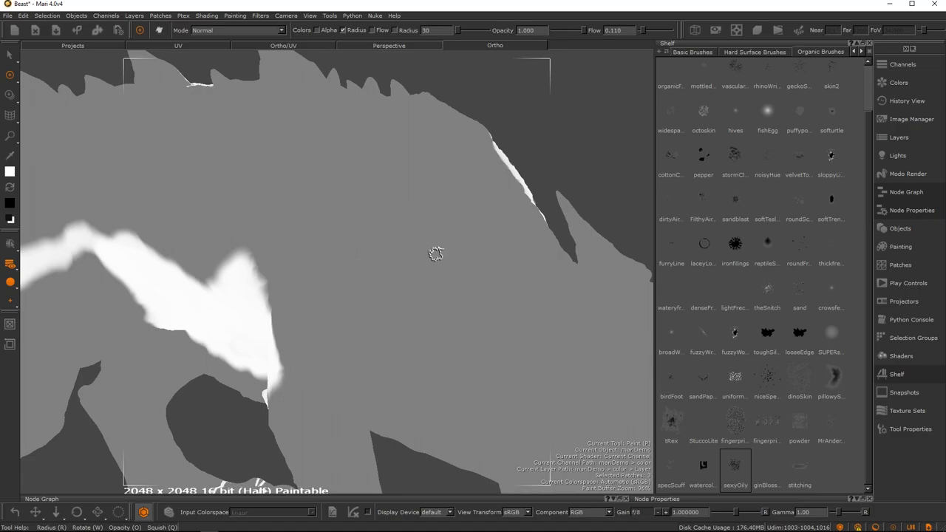
Step: Restore basic lighting, bring up the Organic Brushes in the pop-up Shelf, and paint two short white strokes on the shoulder
key("F2")
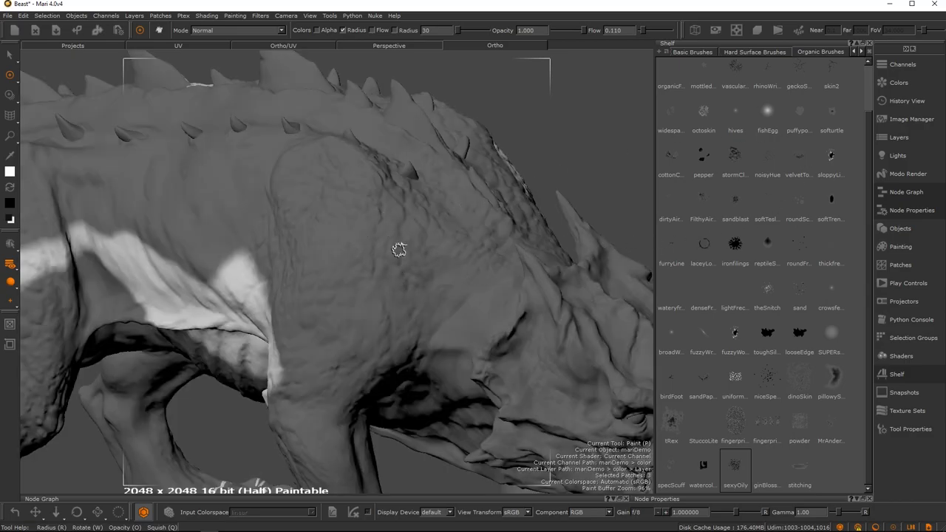
key("space")
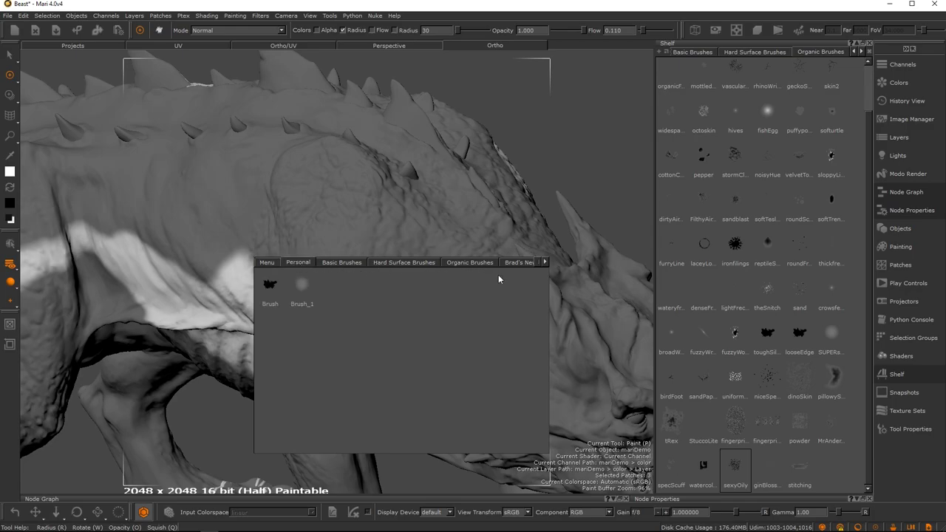
left_click(458, 263)
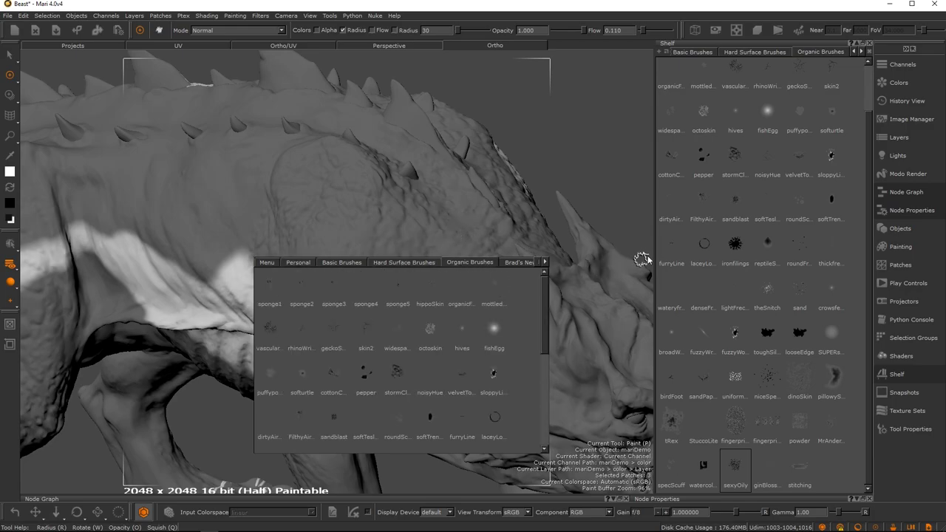
left_click(513, 264)
left_click(453, 265)
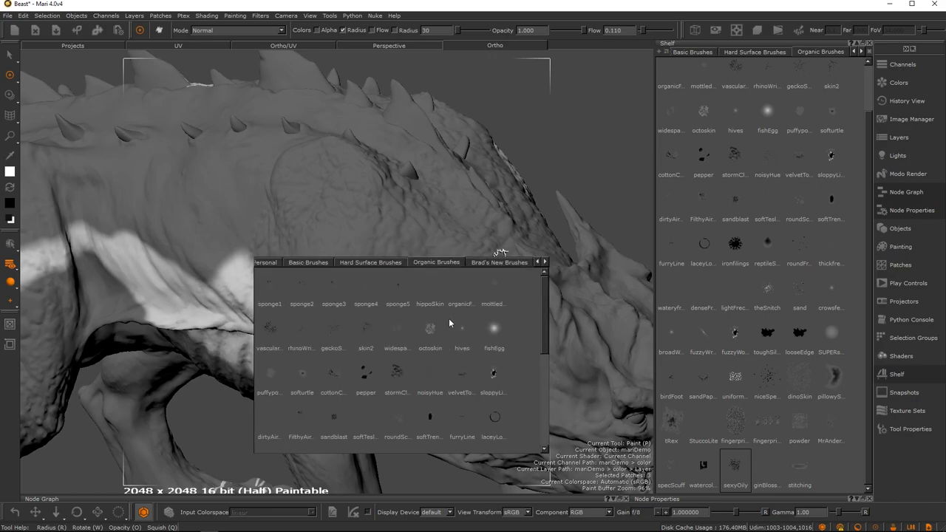
left_click(432, 330)
left_click_drag(406, 239, 376, 314)
left_click_drag(363, 240, 345, 299)
key("k")
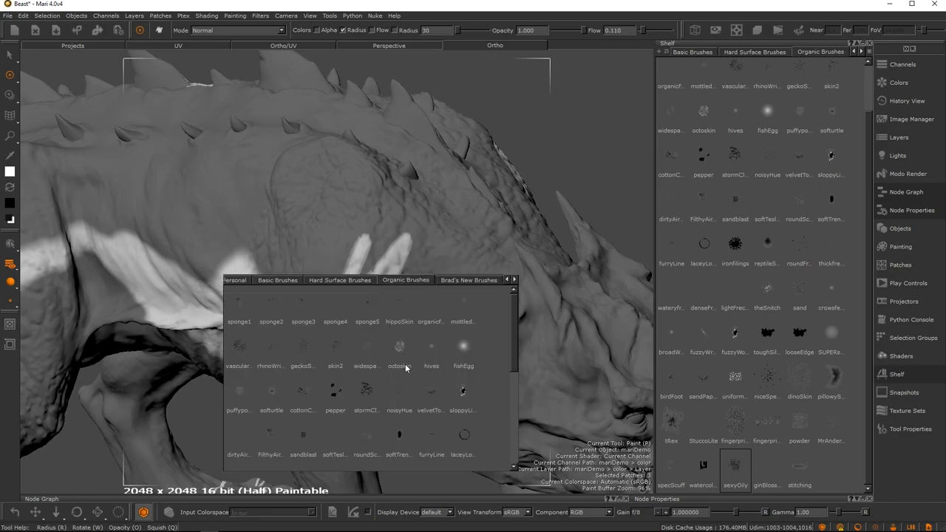
Step: Pick the octoskin brush from the pop-up Shelf, paint a white web-like shoulder patch, and switch to the pepper brush
left_click(400, 347)
mouse_move(379, 214)
left_mouse_down()
mouse_move(358, 364)
mouse_move(368, 228)
mouse_move(414, 266)
mouse_move(338, 340)
left_mouse_up()
key("shift+space")
left_click(450, 318)
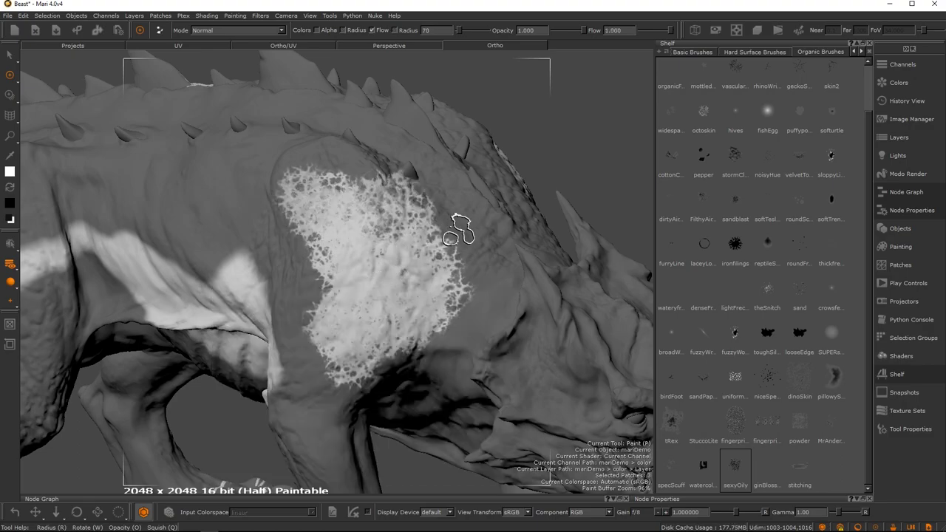
Step: Copy the dinoSkin, octoskin, fishEgg and ironfilings brushes from Organic Brushes into the pop-up Personal shelf
scroll(856, 353, "up", 1)
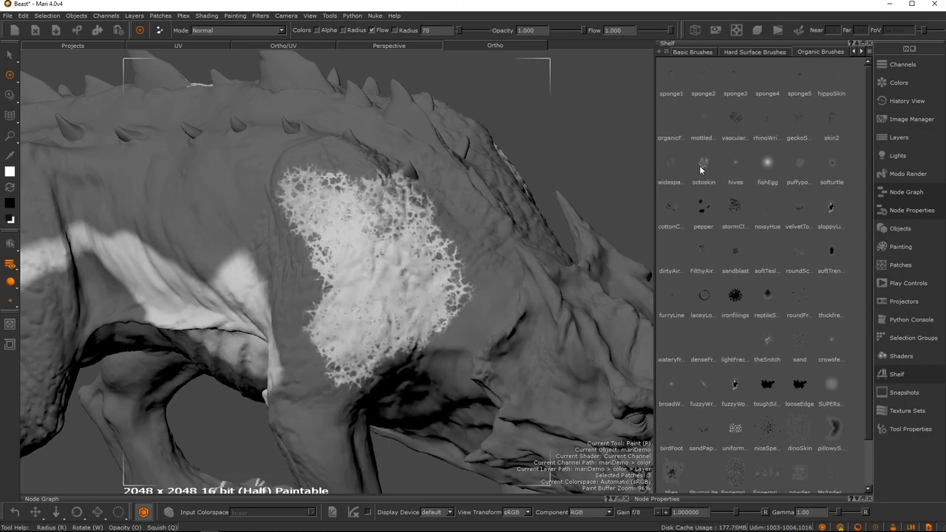
key("shift+space")
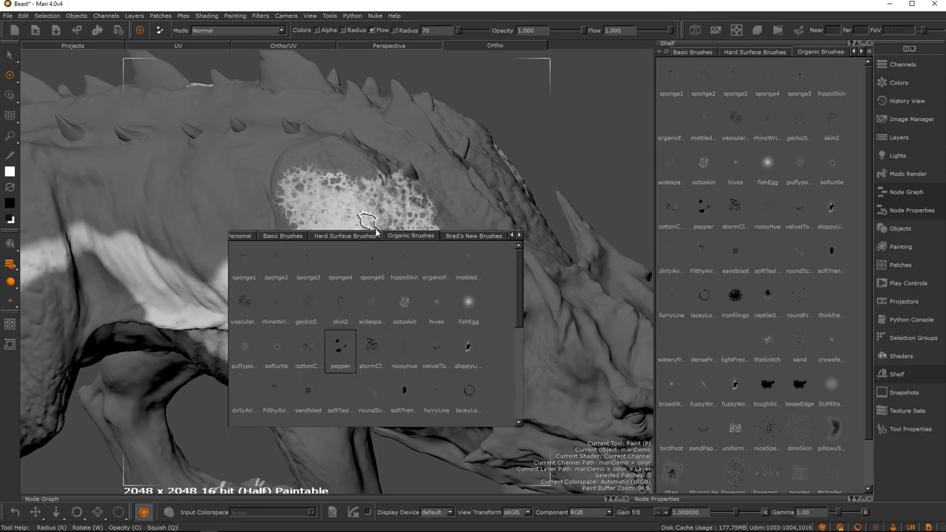
left_click(243, 237)
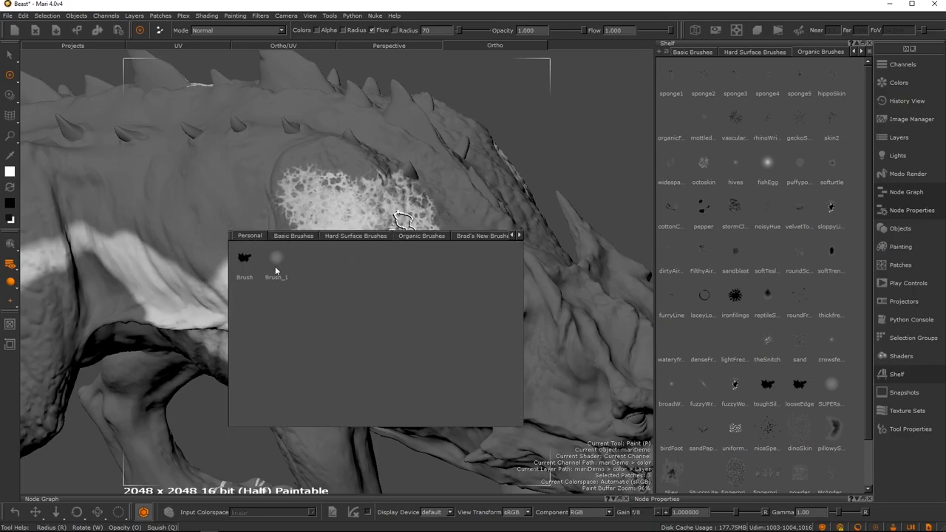
left_click(243, 259)
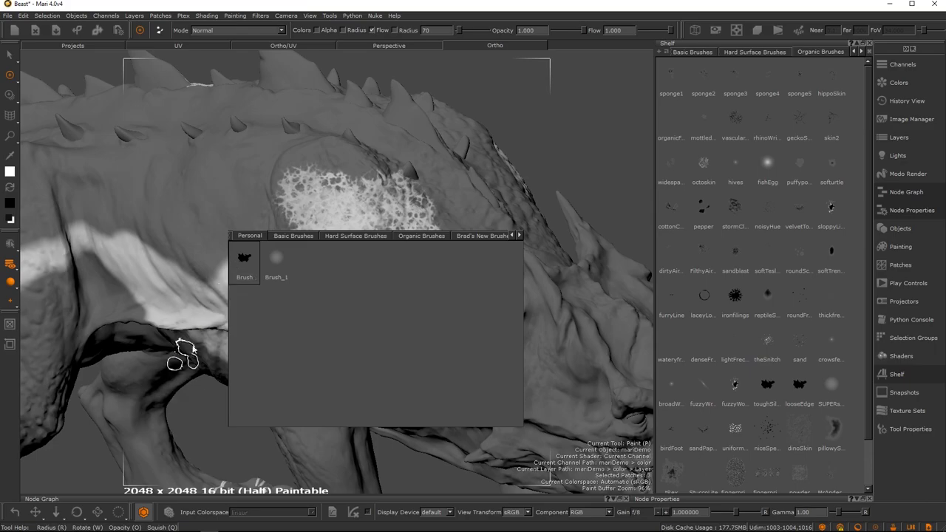
right_click(237, 254)
left_click(305, 163)
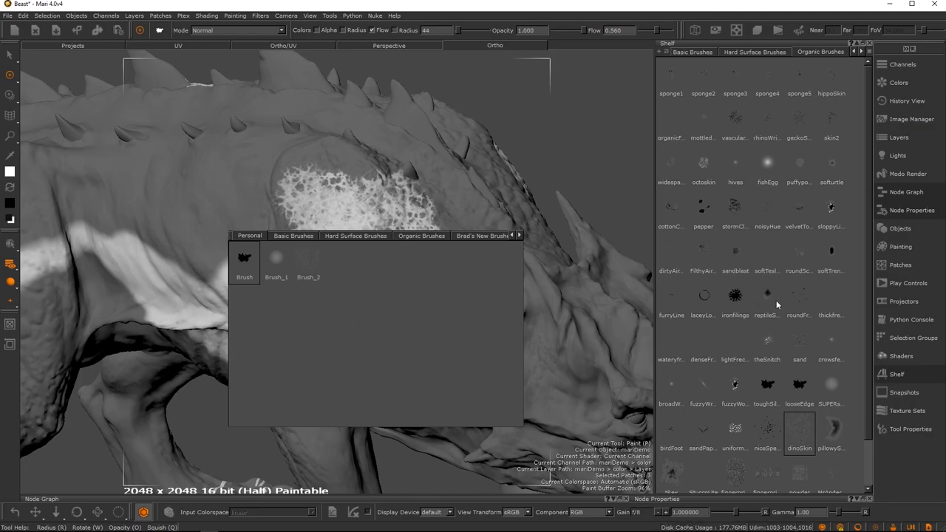
mouse_move(704, 164)
left_mouse_down()
mouse_move(360, 309)
mouse_move(369, 286)
left_mouse_up()
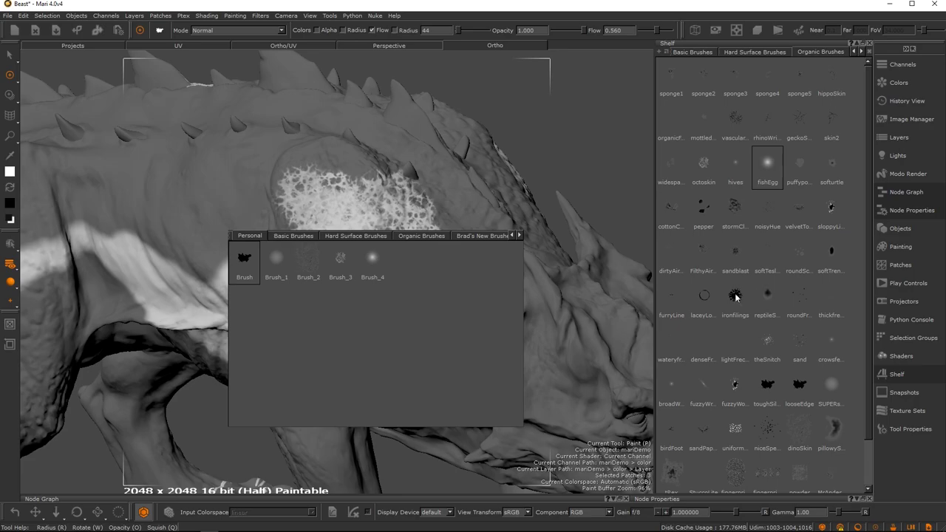
left_click_drag(328, 333, 330, 335)
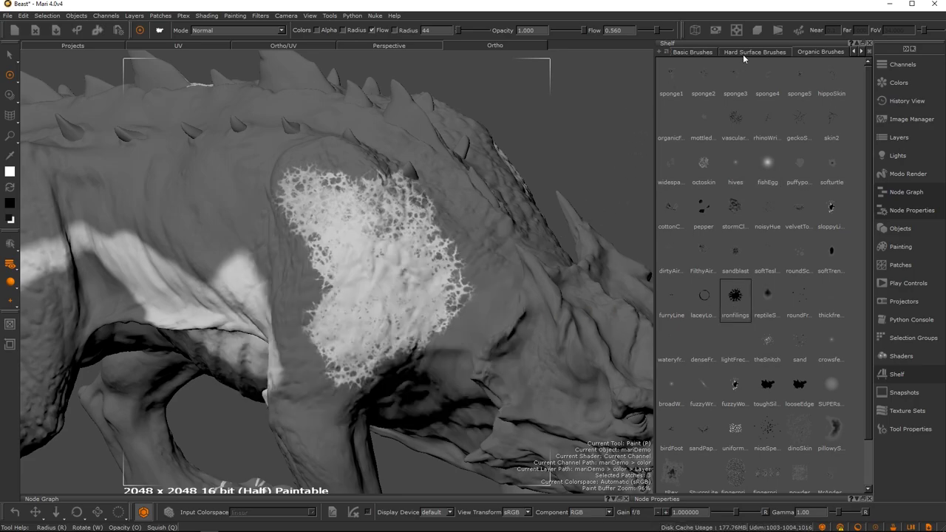
Step: Try to copy the Default brush from Basic Brushes into the pop-up Personal shelf
left_click(701, 53)
key("shift+space")
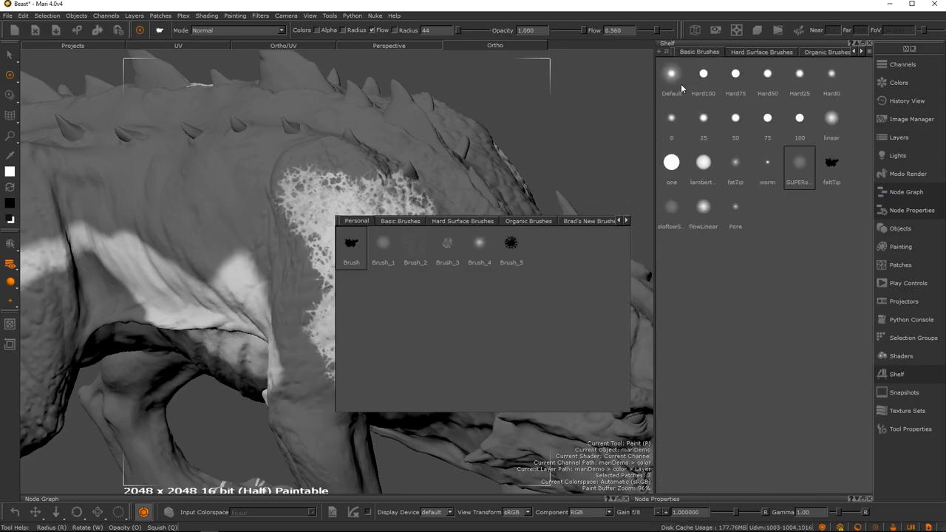
left_click_drag(681, 84, 545, 301)
left_click(390, 221)
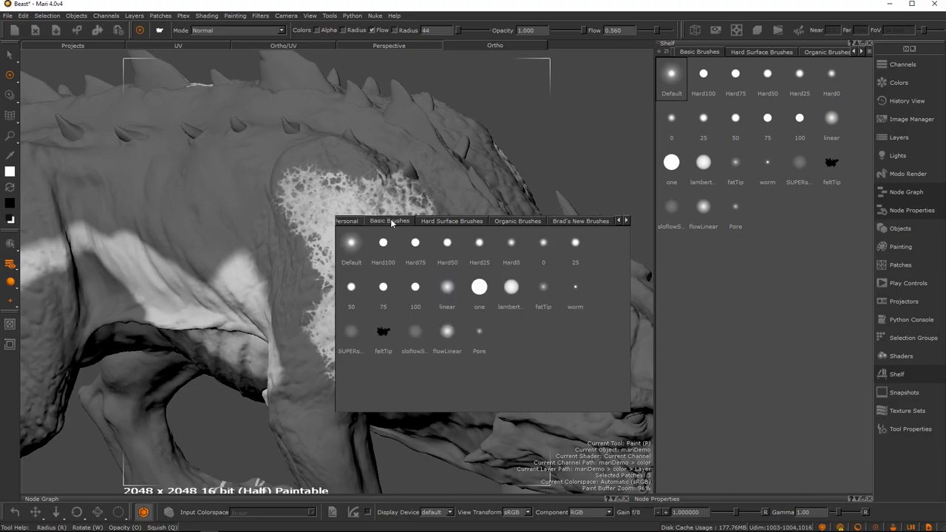
left_click(352, 222)
mouse_move(681, 78)
left_mouse_down()
mouse_move(537, 303)
mouse_move(507, 334)
left_mouse_up()
key("k")
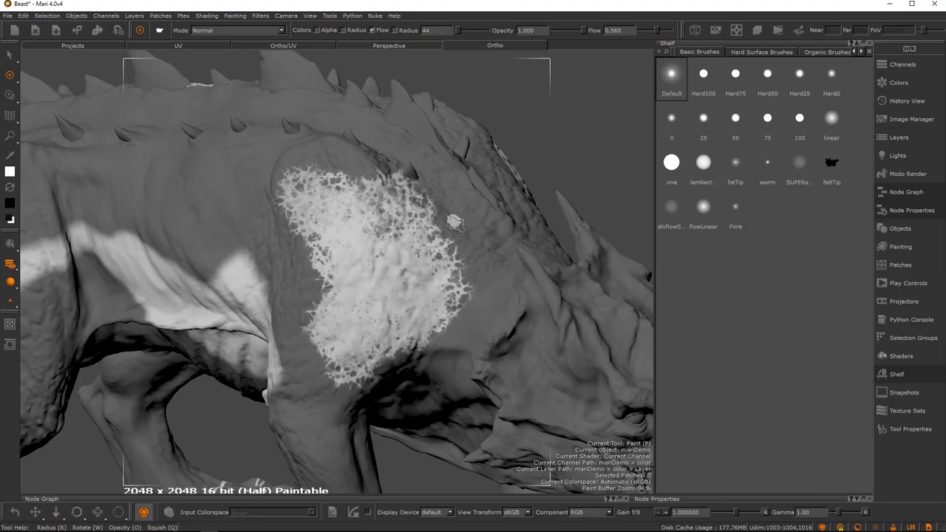
Step: Paint white test strokes around the shoulder with the current brush and with Brush_1 and Brush_4 from the Personal shelf
left_click_drag(452, 218, 474, 270)
key("space")
left_click(252, 305)
mouse_move(285, 210)
left_mouse_down()
mouse_move(262, 214)
mouse_move(285, 296)
mouse_move(317, 299)
mouse_move(311, 273)
left_mouse_up()
key("k")
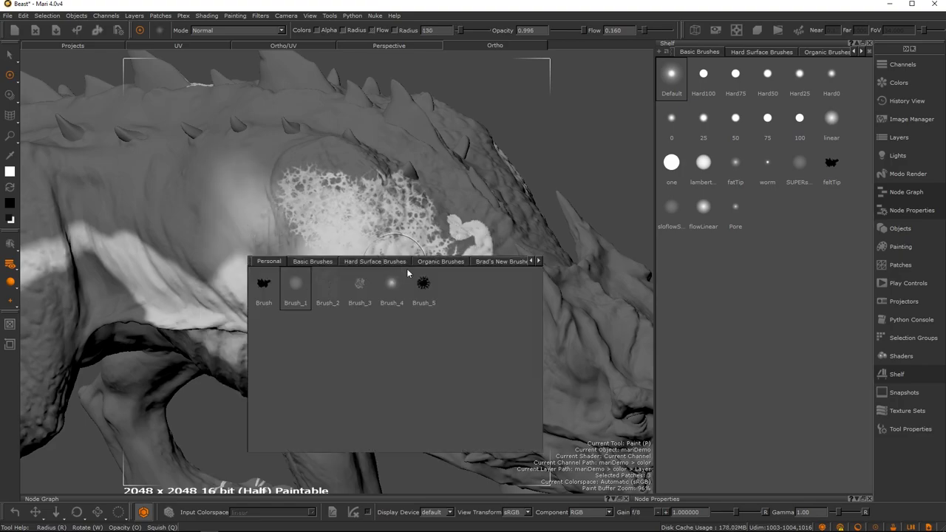
left_click(392, 285)
mouse_move(481, 340)
left_mouse_down()
mouse_move(458, 251)
mouse_move(423, 242)
left_mouse_up()
Step: Pick Brush_5 from the Personal shelf, paint white and black strokes on the shoulder, and clear all unbaked paint
key("space")
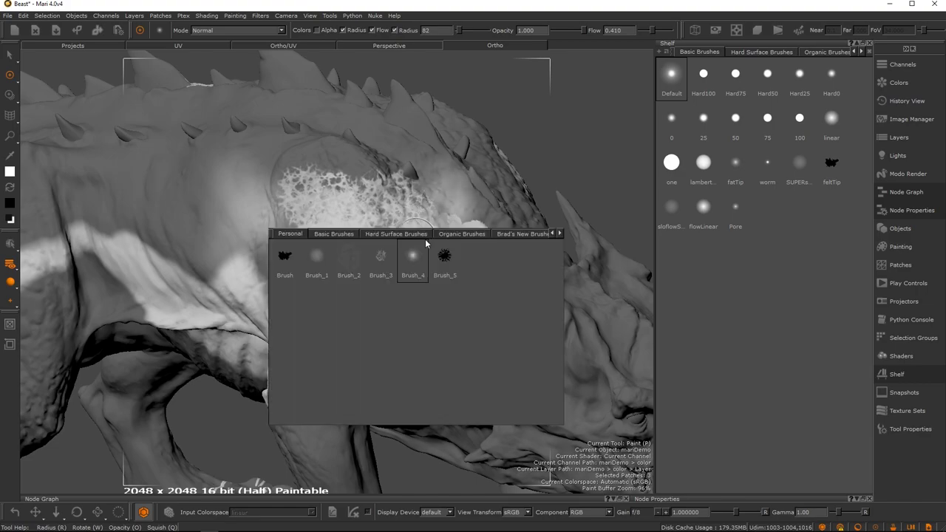
left_click(451, 272)
mouse_move(355, 366)
left_mouse_down()
mouse_move(303, 407)
mouse_move(362, 281)
mouse_move(373, 214)
mouse_move(347, 169)
left_mouse_up()
key("x")
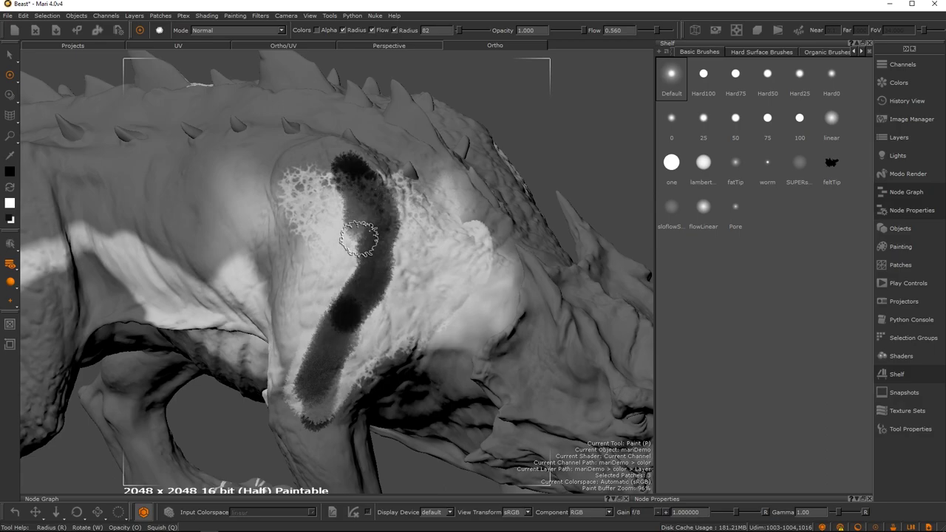
mouse_move(354, 231)
left_mouse_down()
mouse_move(377, 285)
mouse_move(337, 321)
mouse_move(416, 274)
left_mouse_up()
key("BackSpace")
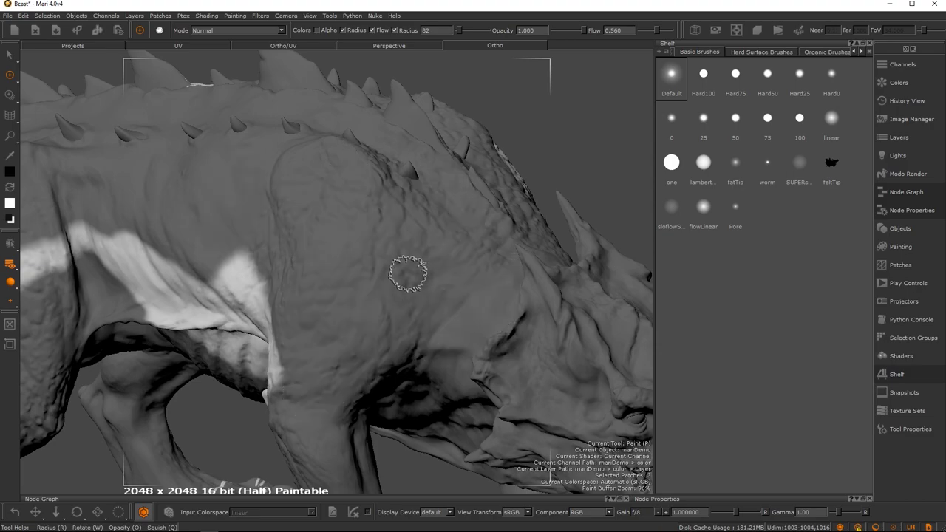
Step: Replace the docked Shelf with the Layers palette and delete both the Layer and Base layers
middle_click_drag(429, 259, 397, 254)
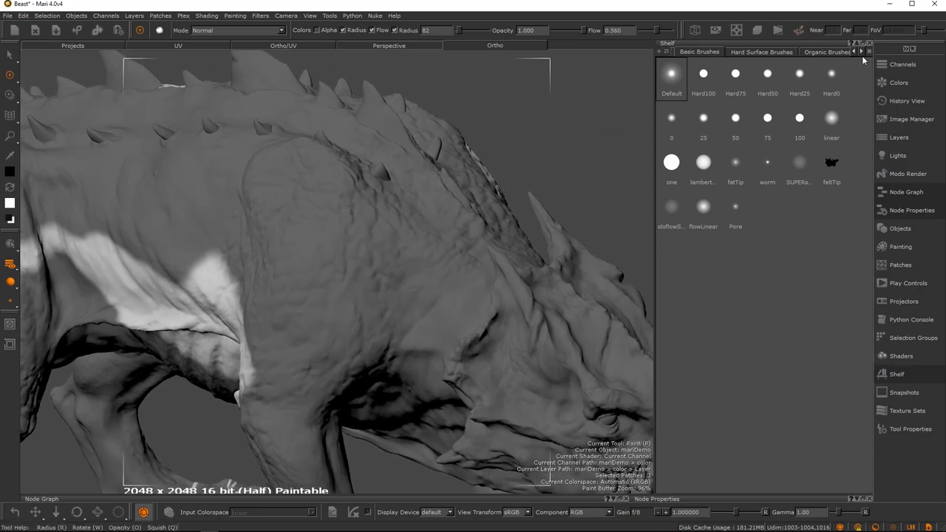
left_click(869, 43)
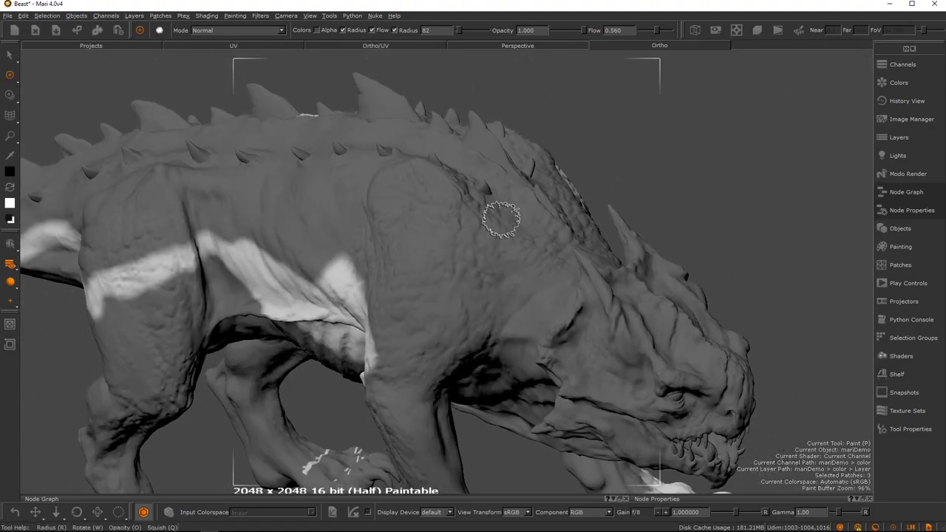
left_click(888, 138)
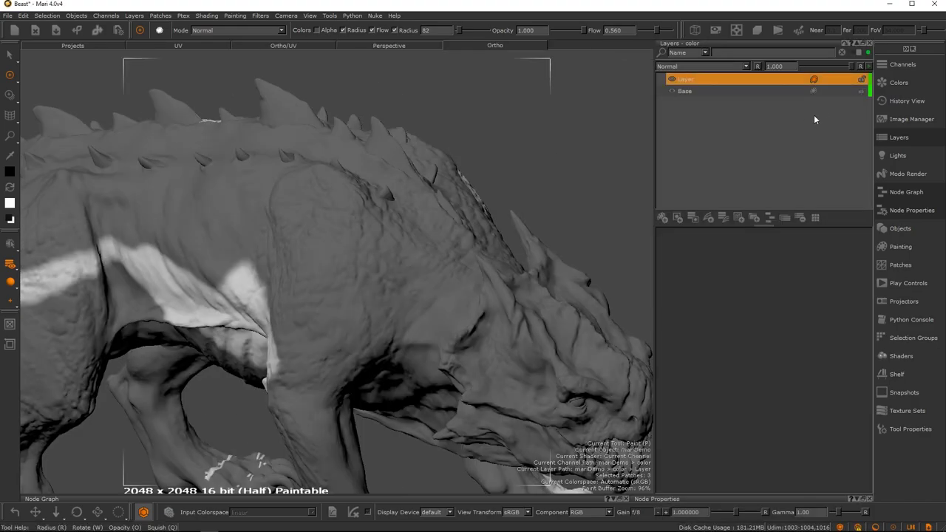
left_click(800, 217)
left_click(800, 218)
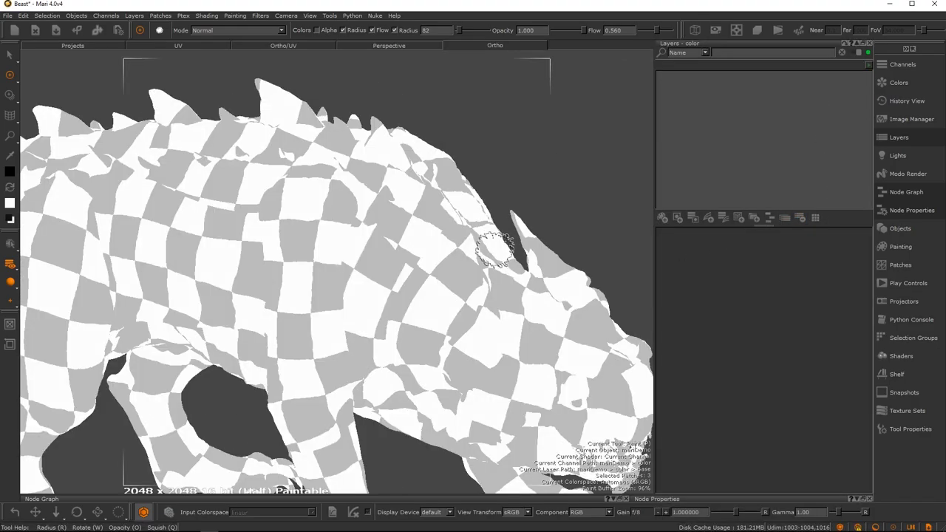
Step: Examine the checkered creature around its body and shoulder with the layer stack empty
right_click_drag(498, 254, 456, 256, "alt")
middle_click_drag(456, 256, 465, 241, "alt")
left_click_drag(457, 246, 423, 257, "alt")
right_click_drag(423, 257, 463, 270, "alt")
middle_click_drag(463, 270, 484, 299, "alt")
mouse_move(484, 299)
right_mouse_down("alt")
mouse_move(524, 306)
mouse_move(386, 284)
right_mouse_up("alt")
scroll(368, 283, "up", 2)
scroll(391, 268, "down", 1)
Step: Add a white Color procedural layer to the empty color layer stack and deselect it
key("Tab")
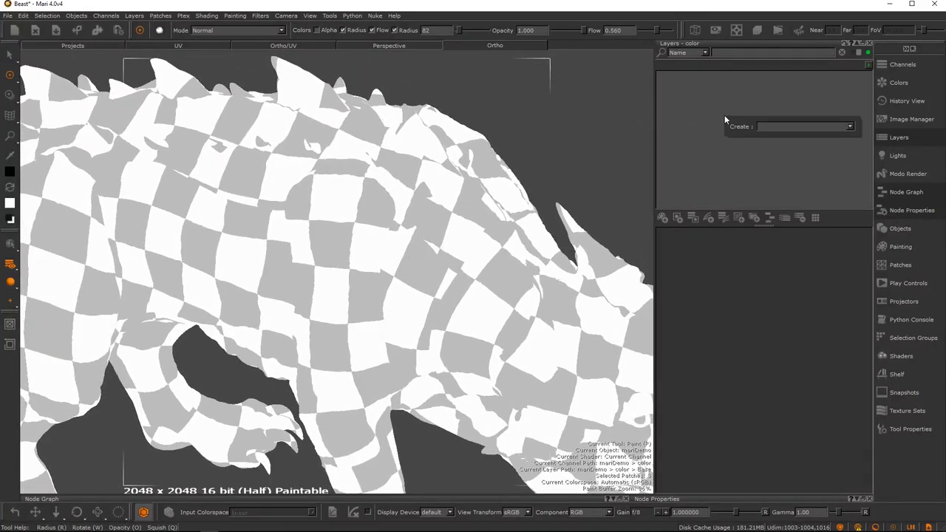
type("bas")
key("BackSpace")
key("BackSpace")
key("BackSpace")
type("color")
key("Down")
key("Return")
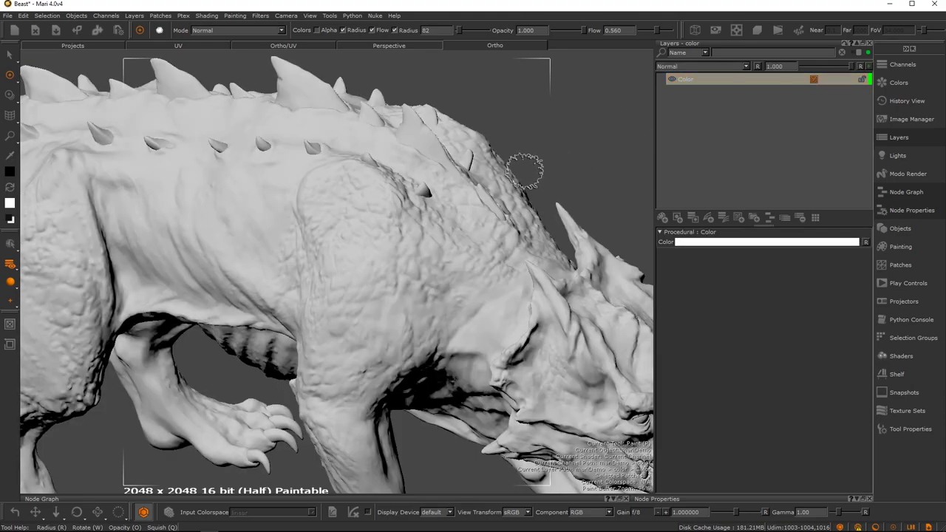
left_click_drag(465, 201, 454, 224, "alt")
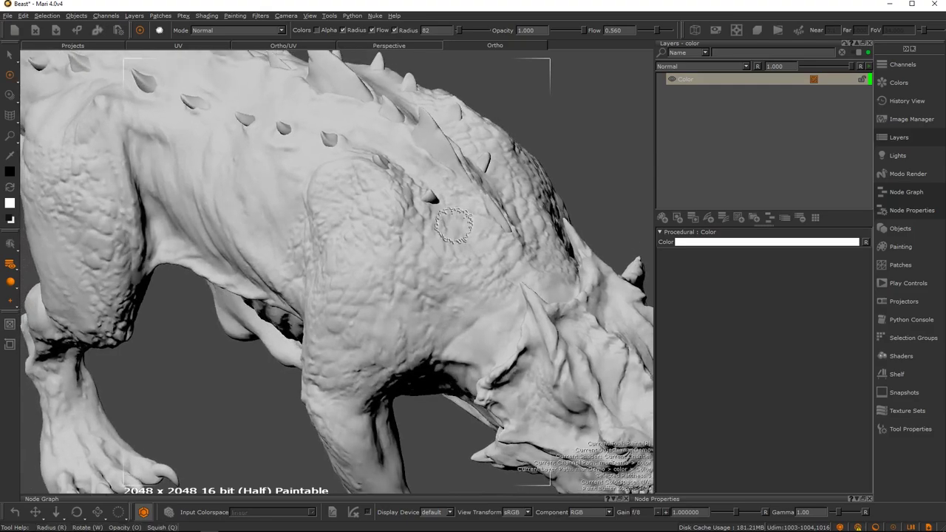
left_click(709, 124)
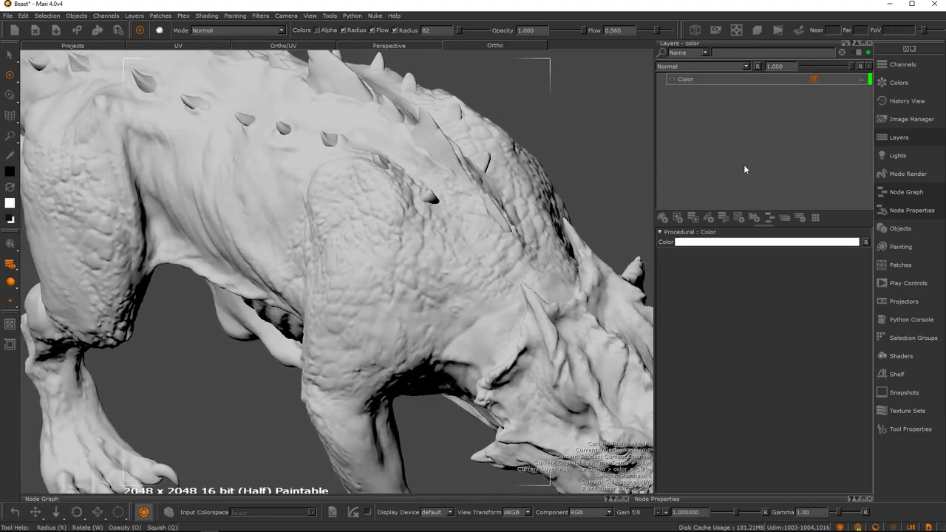
left_click(738, 217)
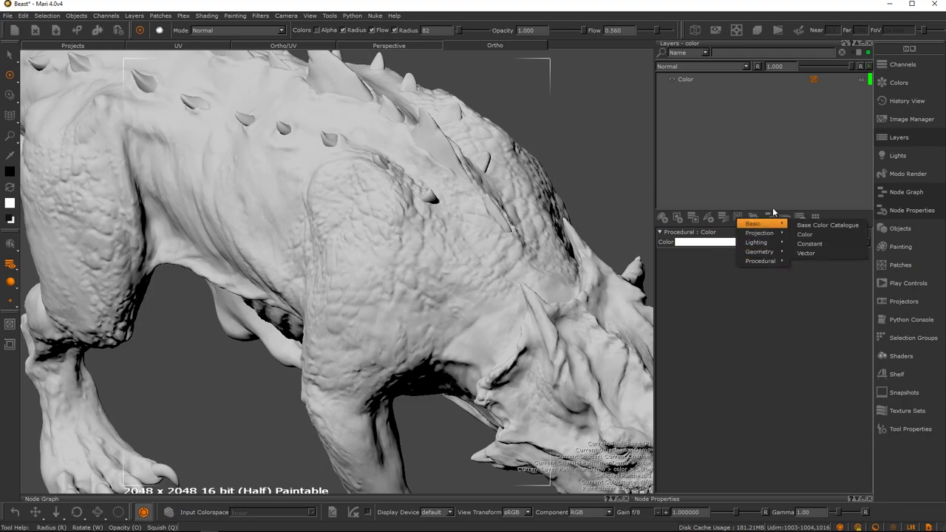
left_click(710, 218)
left_click(709, 218)
left_click(706, 179)
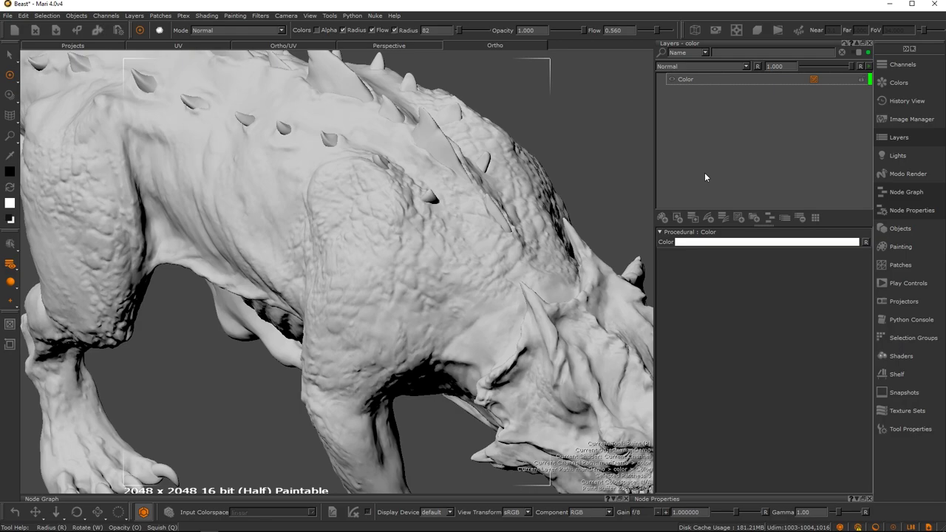
left_click(714, 79)
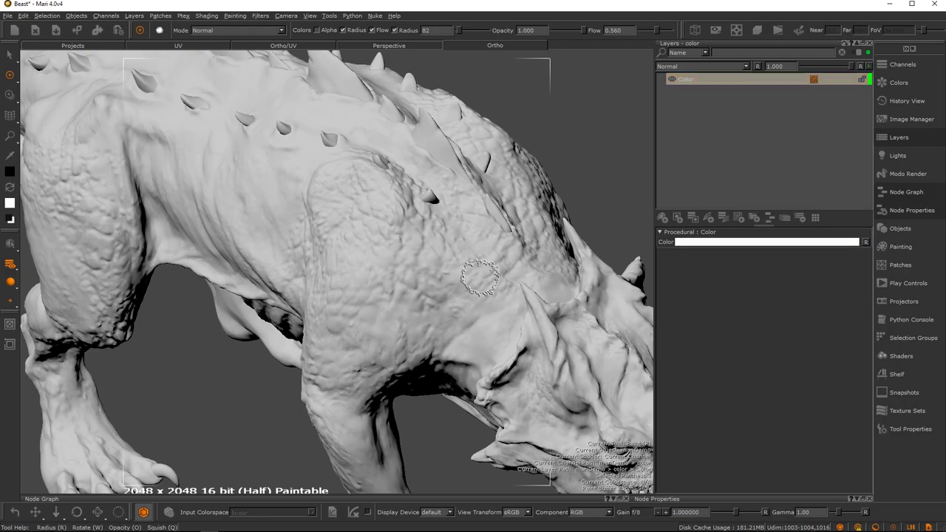
left_click_drag(431, 251, 443, 225, "alt")
right_click_drag(442, 226, 446, 226, "alt")
Step: Search the layer creation list for "color"
left_click(701, 128)
key("Tab")
type("color")
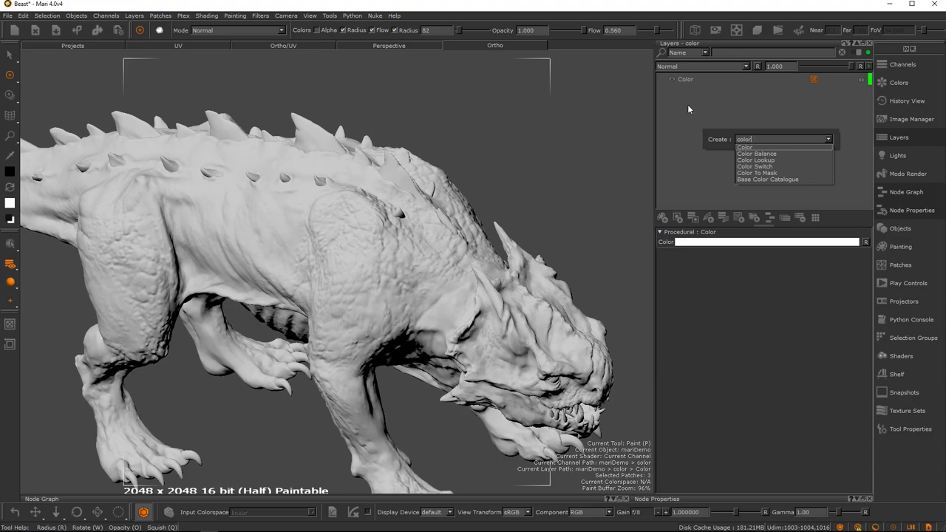
left_click(690, 109)
Step: Set the Color procedural layer's colour to a muted greyish pink
left_click(700, 79)
left_click(713, 243)
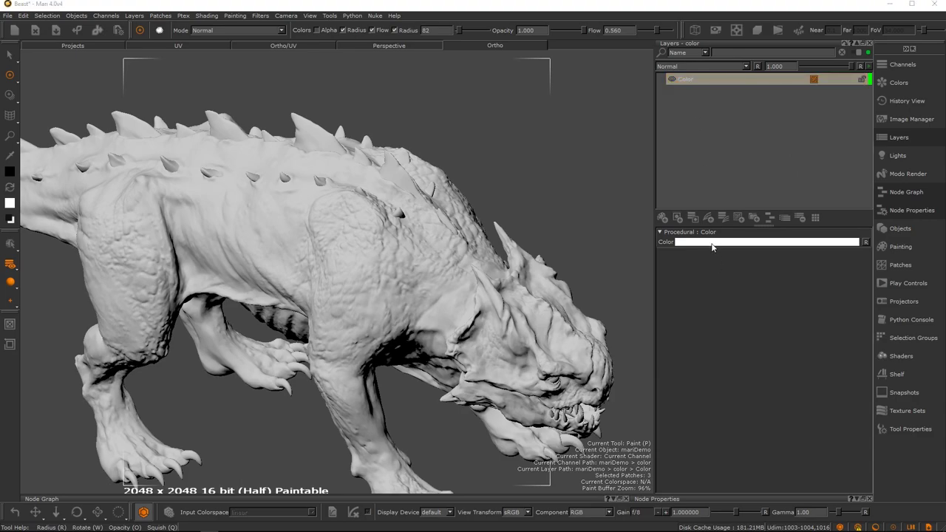
left_click_drag(329, 212, 299, 235)
left_click(352, 355)
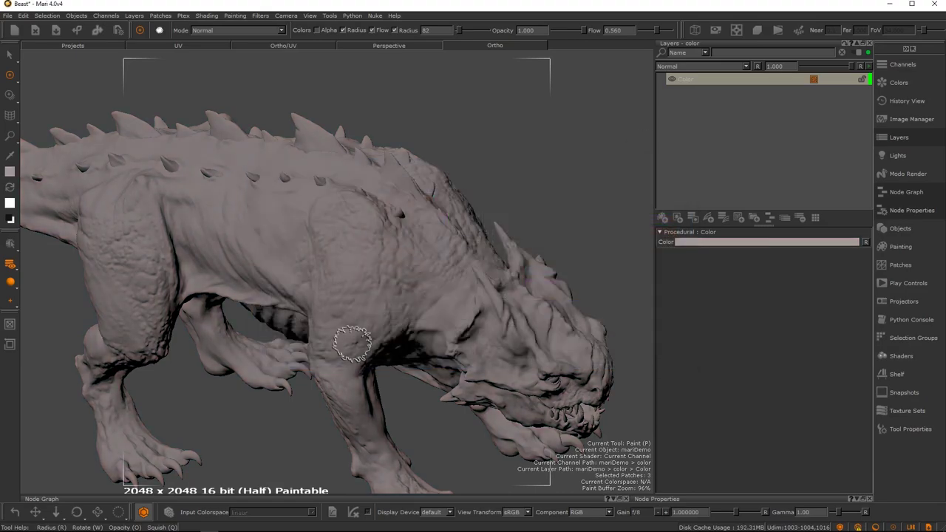
Step: Add a new paintable layer above the Color procedural layer
middle_click_drag(370, 264, 403, 231)
right_click_drag(403, 231, 622, 229)
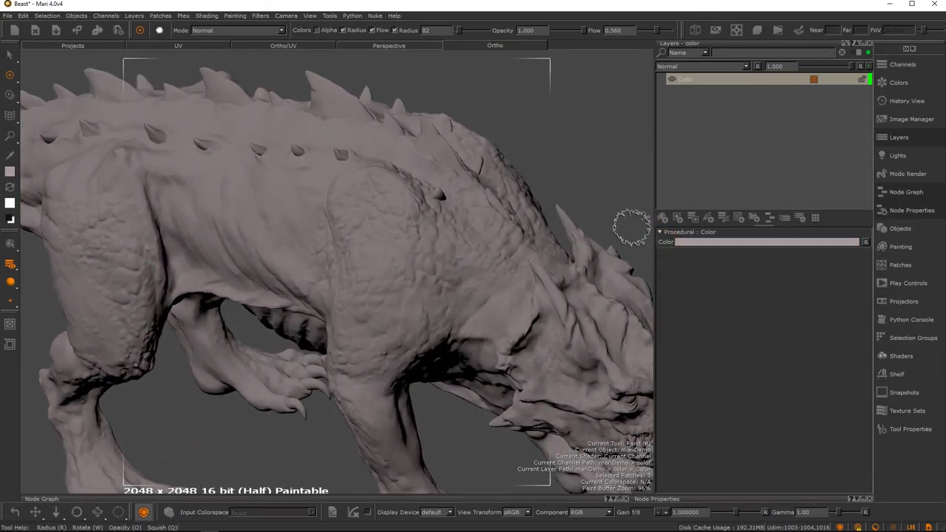
left_click(662, 218)
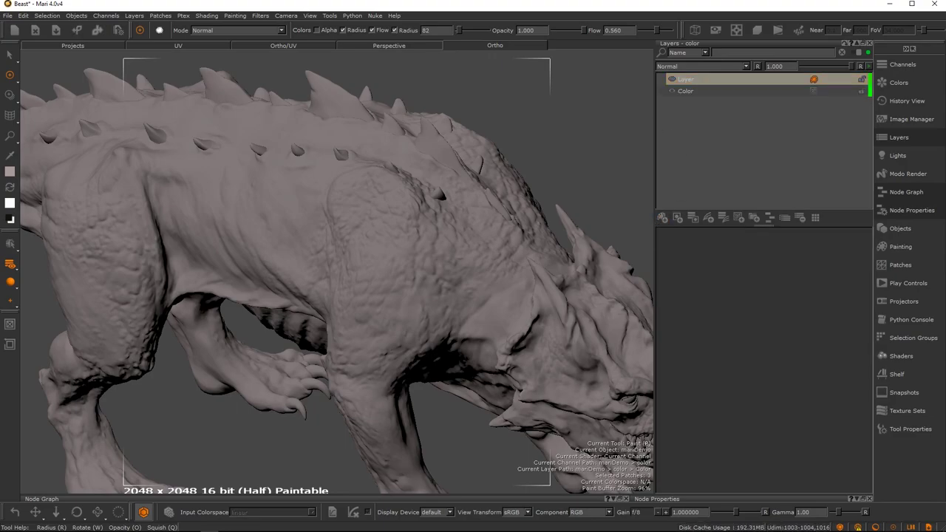
Step: Reset the paint colours to default, paint white across the creature's shoulder and flank, and bake the strokes
key("d")
mouse_move(410, 278)
left_mouse_down()
mouse_move(413, 286)
mouse_move(345, 221)
mouse_move(406, 258)
mouse_move(237, 204)
mouse_move(425, 244)
mouse_move(371, 260)
mouse_move(384, 347)
mouse_move(466, 259)
mouse_move(484, 292)
mouse_move(434, 315)
mouse_move(388, 354)
mouse_move(326, 245)
left_mouse_up()
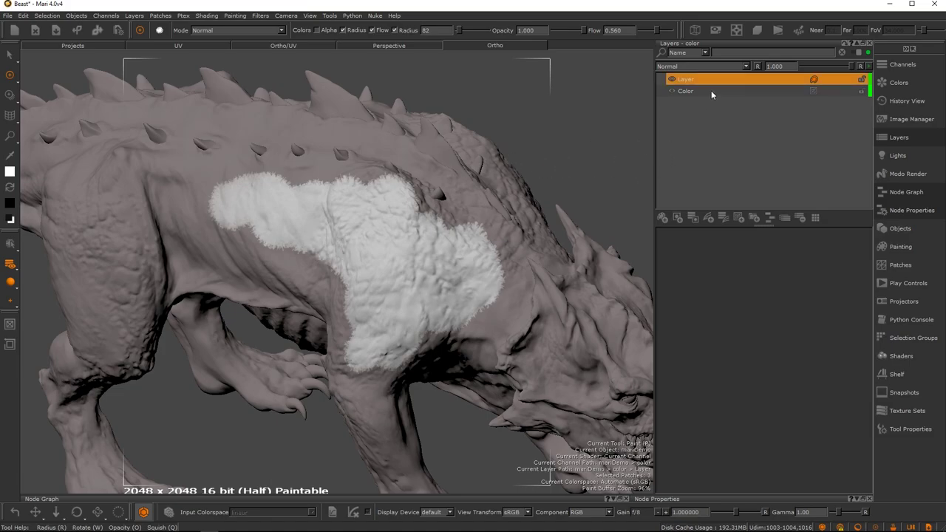
key("b")
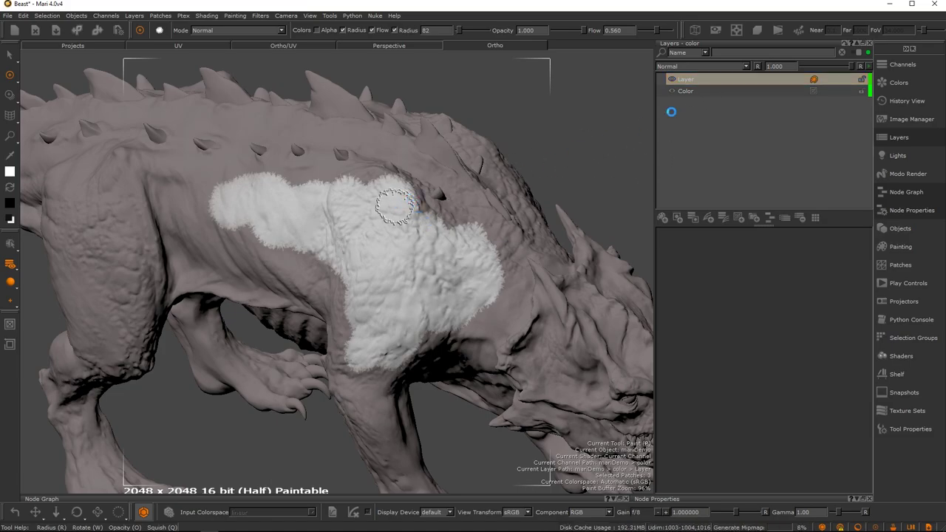
Step: Recolour the Color procedural layer light pink with saturation 0.179 and value 0.842
left_click(698, 91)
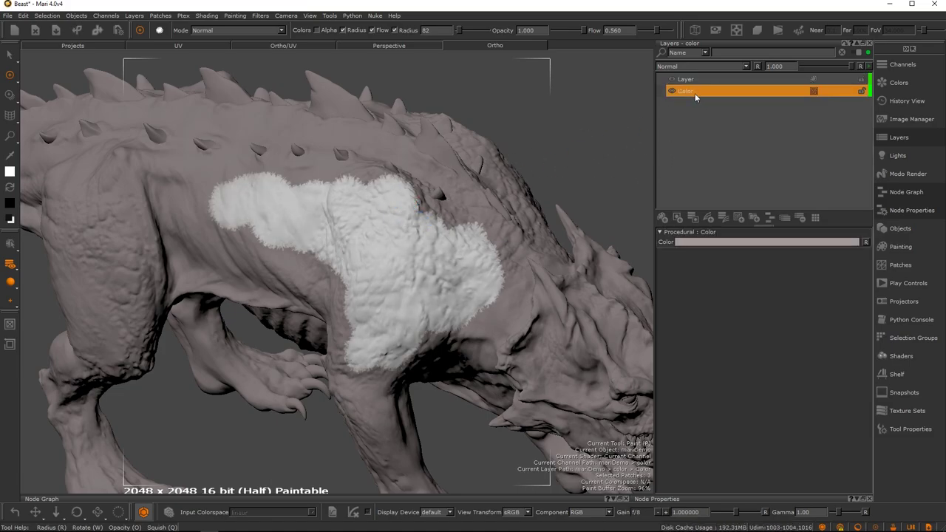
left_click(701, 242)
left_click_drag(411, 235, 314, 212)
left_click(384, 355)
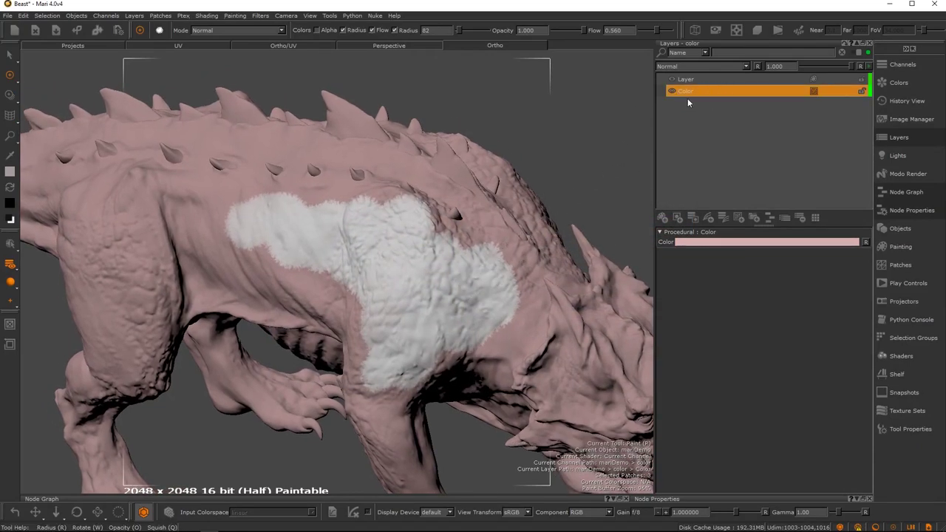
left_click(692, 243)
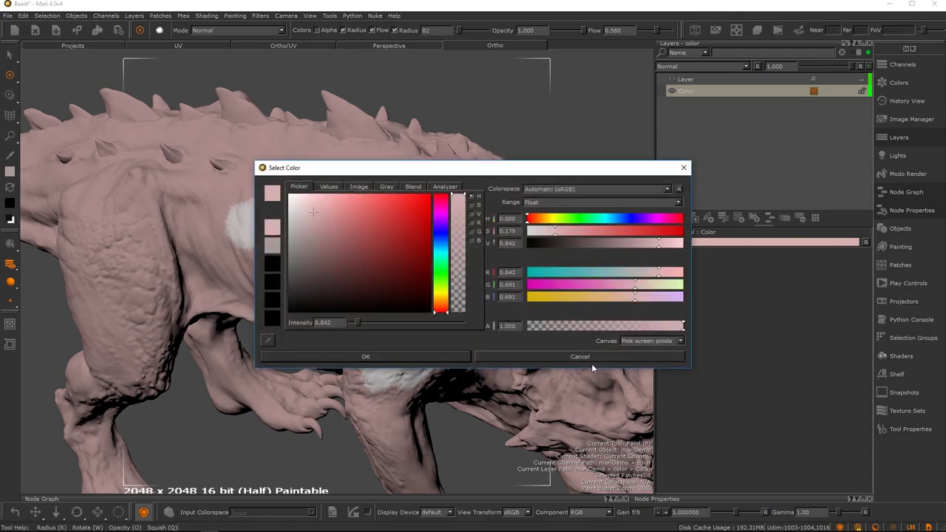
left_click(565, 355)
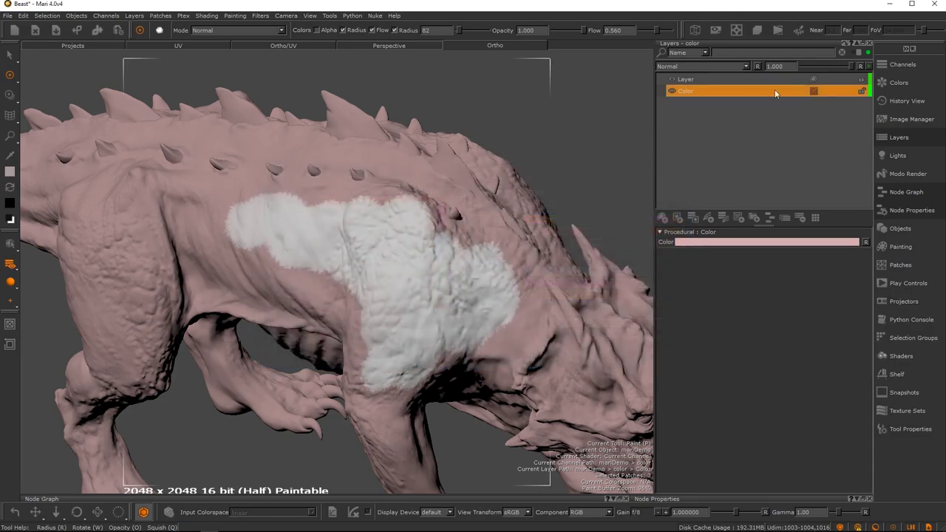
Step: Select the paint layer named Layer and paint grey strokes across the creature's flank, partly over the white area
left_click(702, 82)
middle_click_drag(461, 203, 518, 193, "alt")
left_click_drag(518, 193, 545, 176, "alt")
mouse_move(393, 273)
left_mouse_down()
mouse_move(285, 267)
mouse_move(363, 229)
mouse_move(425, 264)
mouse_move(401, 259)
left_mouse_up()
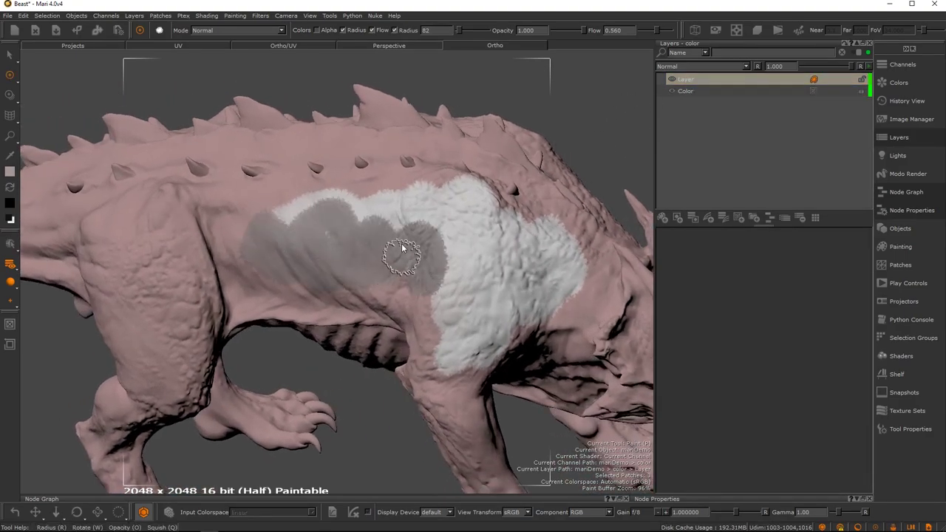
Step: Choose red and blue paint with the Color Popup and brush overlapping patches of each across the flank and shoulder
key("j")
mouse_move(454, 226)
left_mouse_down()
mouse_move(422, 240)
mouse_move(469, 274)
mouse_move(385, 230)
mouse_move(292, 230)
mouse_move(418, 281)
left_mouse_up()
key("j")
left_click(506, 265)
left_click(468, 255)
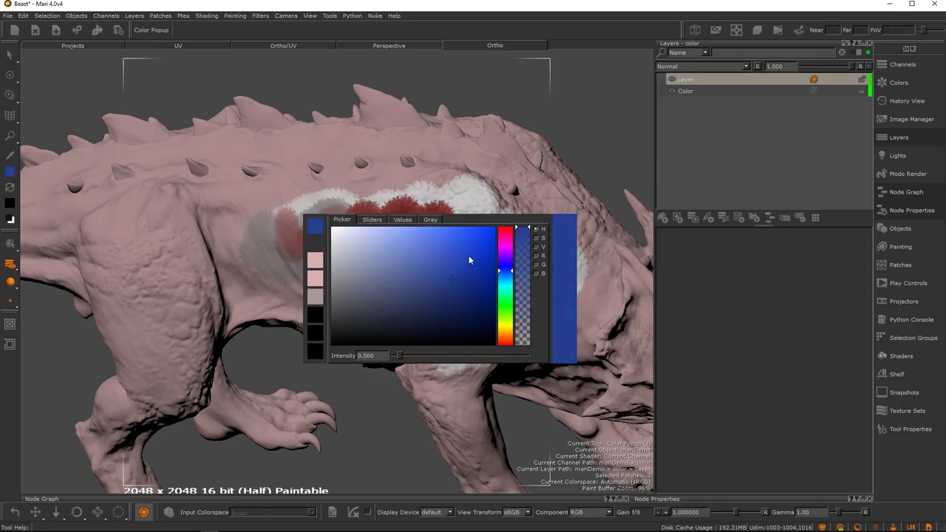
mouse_move(469, 230)
left_mouse_down()
mouse_move(436, 211)
mouse_move(470, 256)
mouse_move(439, 244)
mouse_move(418, 271)
left_mouse_up()
Step: Sample blue and purple tones from the painted area with the Eye Dropper and blend them over the flank and shoulder
key("c")
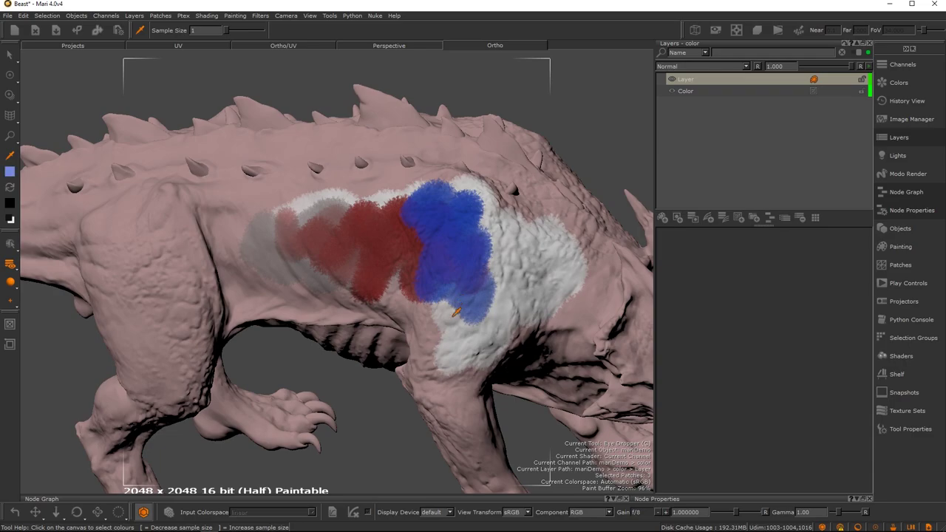
left_click(445, 292)
key("p")
mouse_move(443, 291)
left_mouse_down()
mouse_move(436, 336)
mouse_move(370, 277)
mouse_move(468, 305)
mouse_move(325, 280)
mouse_move(266, 235)
mouse_move(434, 270)
mouse_move(403, 222)
mouse_move(314, 212)
mouse_move(447, 212)
mouse_move(499, 296)
mouse_move(454, 192)
mouse_move(245, 227)
mouse_move(350, 246)
left_mouse_up()
key("c")
left_click(404, 237)
key("p")
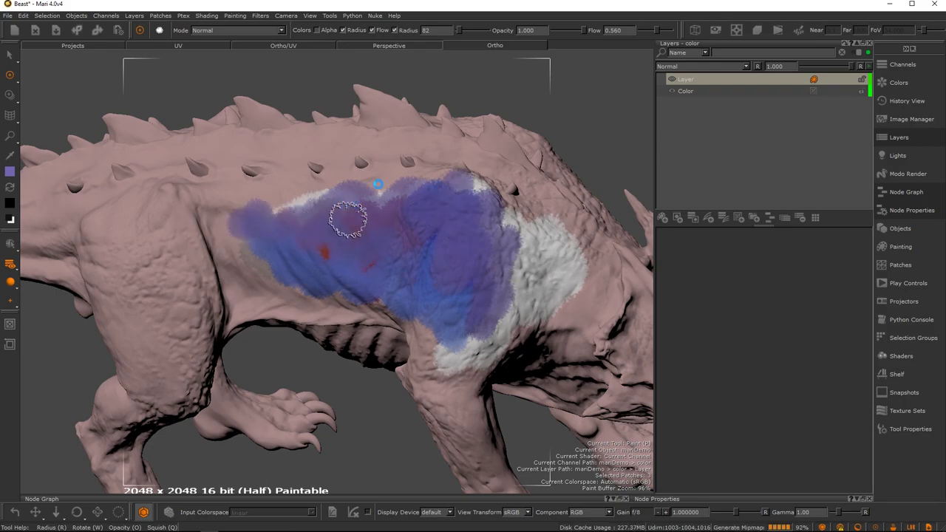
Step: Set the paint layer's blend mode to Multiply and view the result on the whole creature
middle_click_drag(419, 232, 401, 235, "alt")
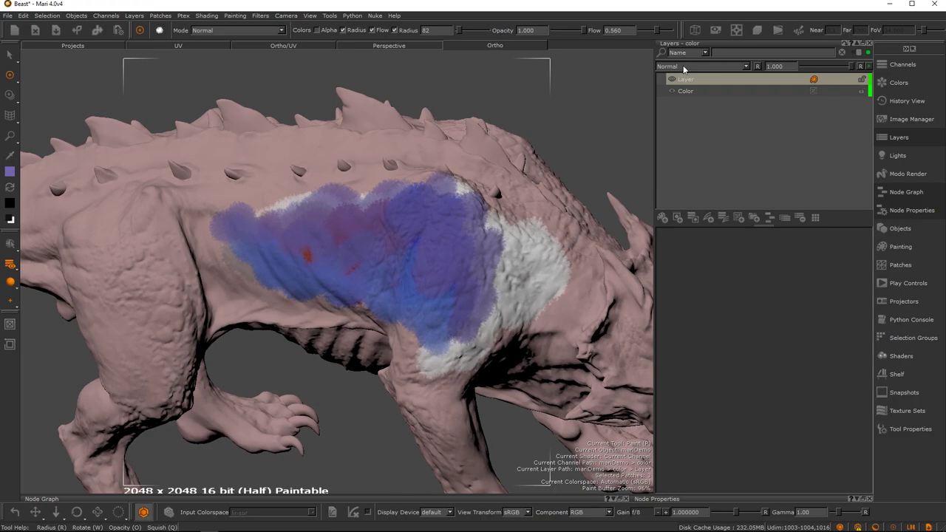
left_click(684, 67)
mouse_move(687, 102)
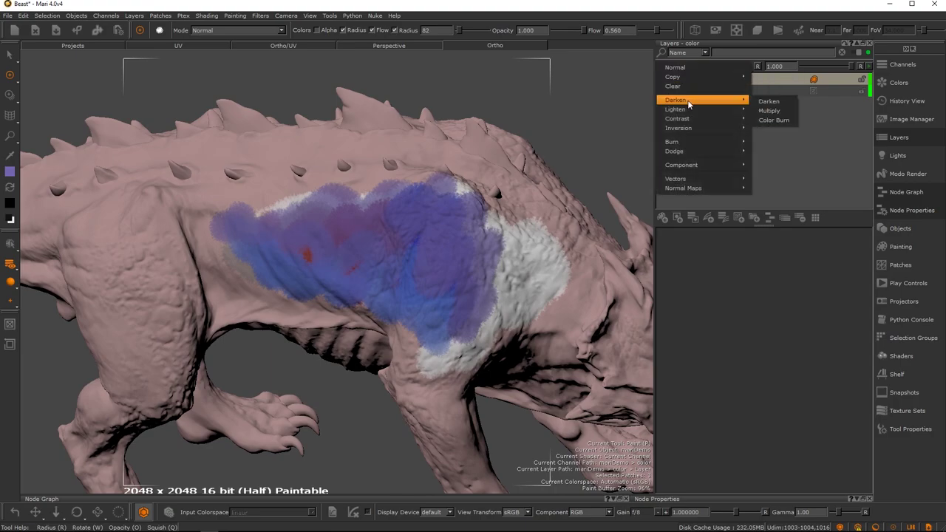
left_click(767, 111)
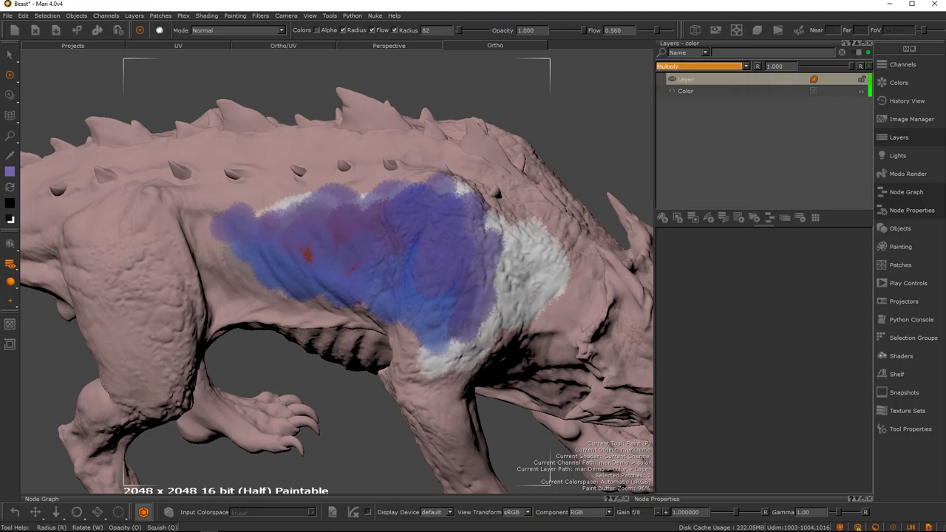
scroll(481, 233, "down", 3)
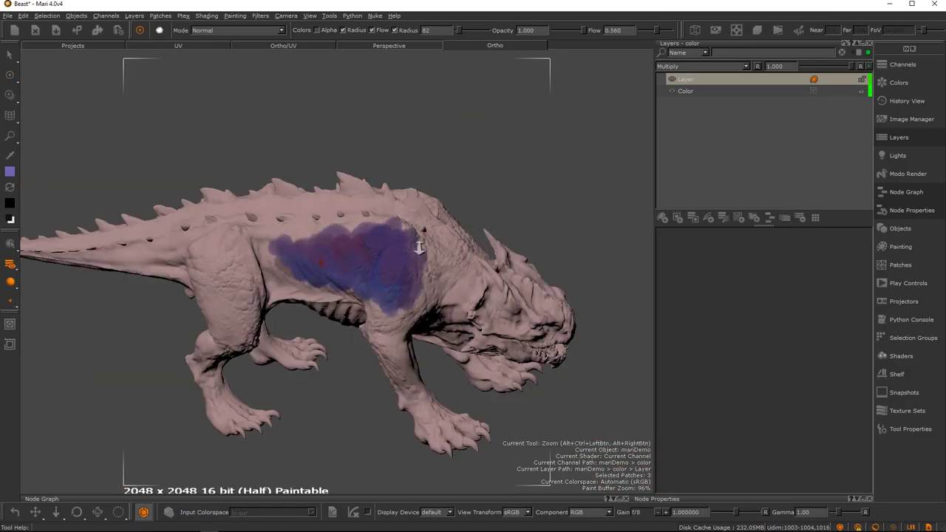
Step: Set the blend mode of the paint layer to Normal
scroll(408, 249, "up", 3)
scroll(707, 65, "up", 2)
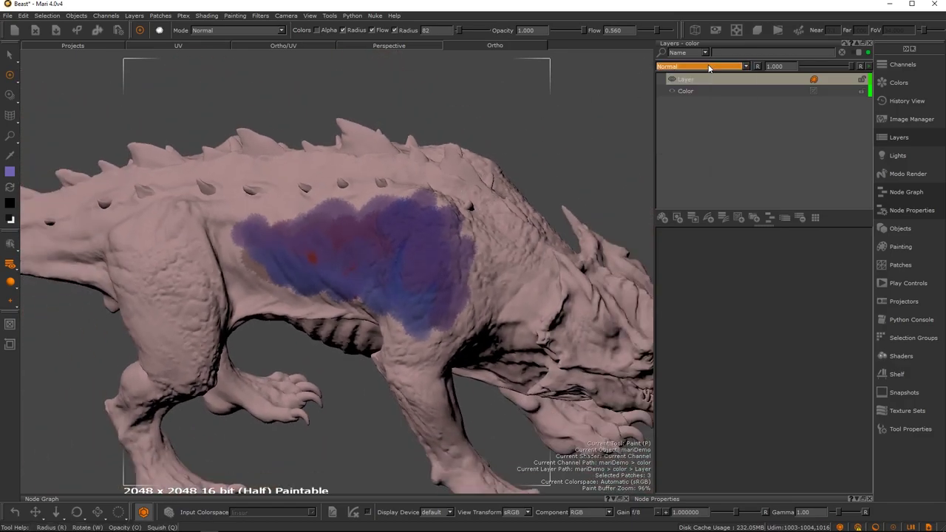
left_click(715, 65)
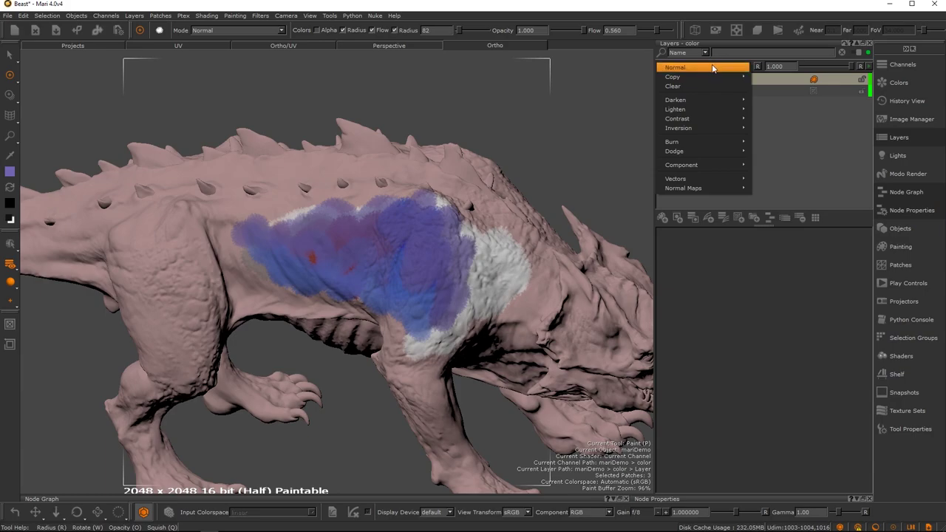
mouse_move(705, 103)
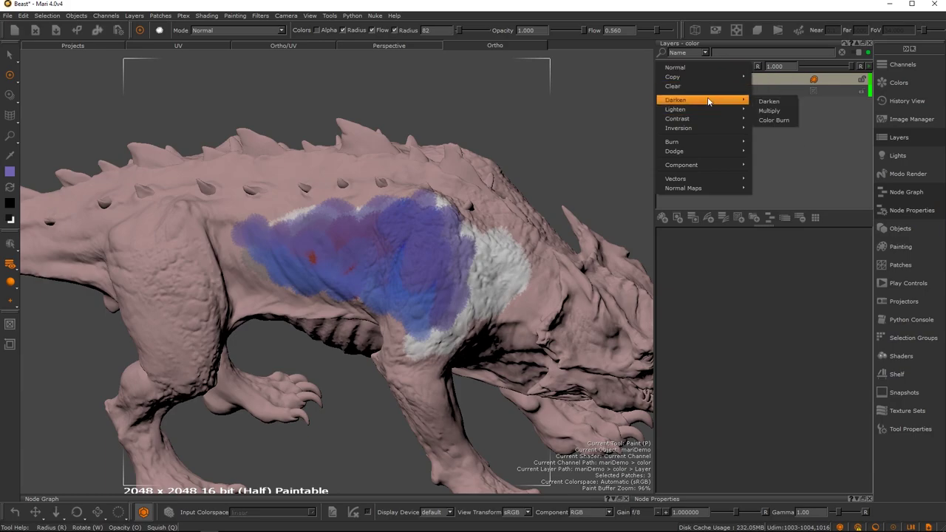
mouse_move(703, 132)
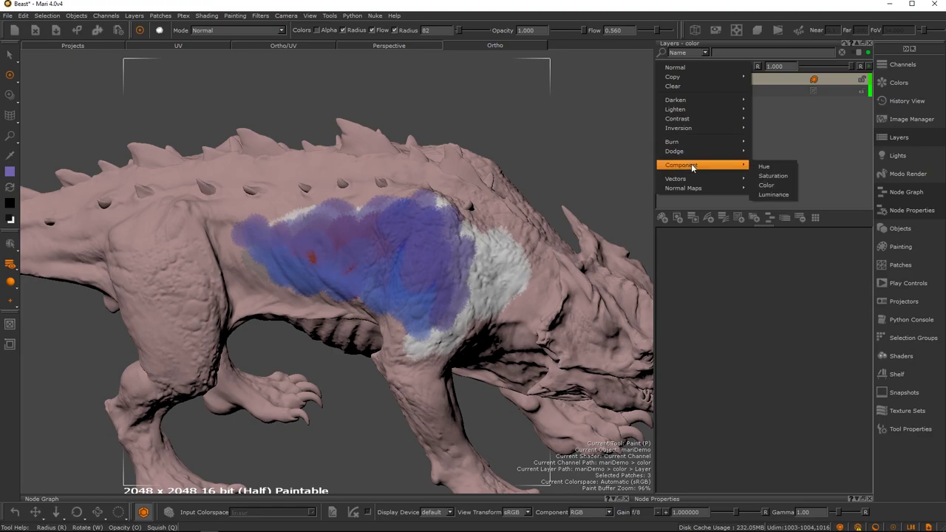
left_click(683, 68)
Step: Paint a purple stroke along the outer edge of the white patch on the creature's neck
left_click_drag(489, 216, 478, 193, "alt")
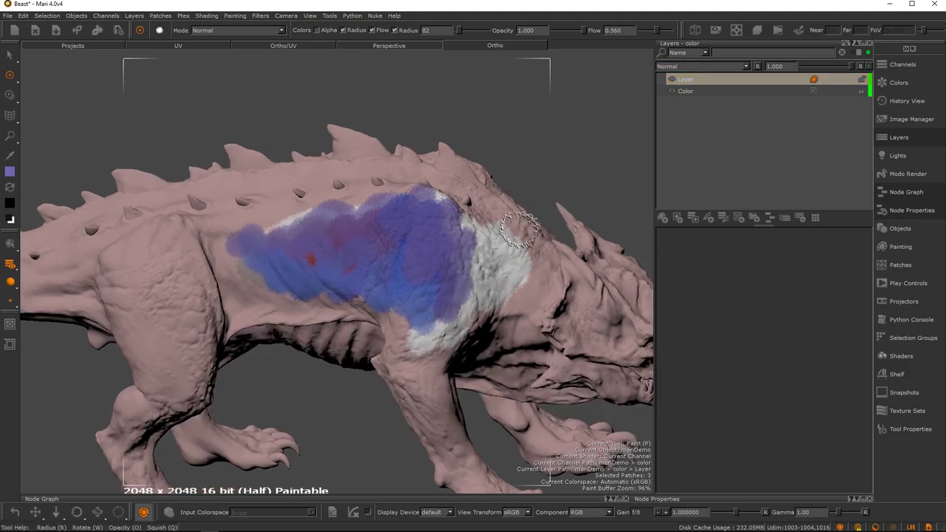
mouse_move(476, 271)
right_mouse_down("alt")
mouse_move(436, 242)
mouse_move(450, 252)
mouse_move(365, 255)
right_mouse_up("alt")
mouse_move(479, 237)
left_mouse_down()
mouse_move(464, 307)
mouse_move(449, 237)
mouse_move(458, 196)
mouse_move(449, 226)
left_mouse_up()
Step: Sample white from the neck patch and paint over the inner edge of the new purple stroke
key("c")
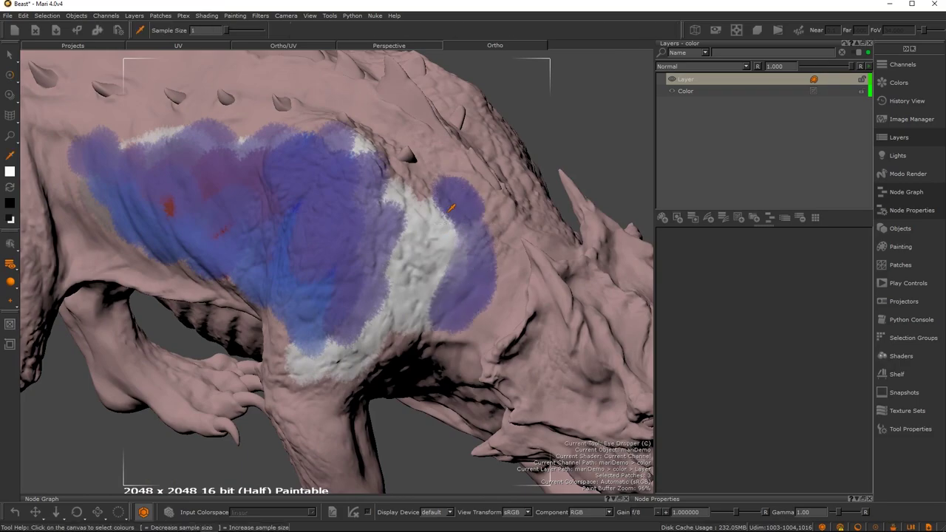
key("p")
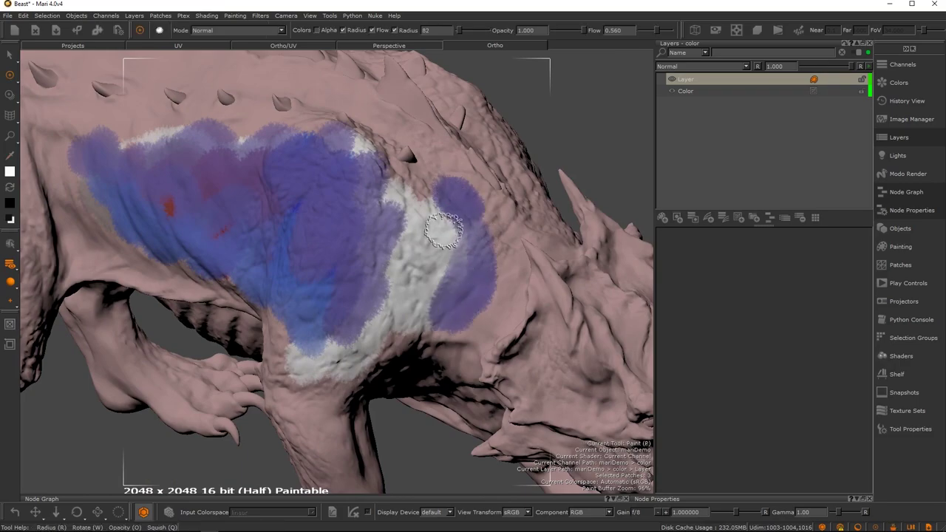
mouse_move(445, 207)
left_mouse_down()
mouse_move(432, 292)
mouse_move(455, 289)
mouse_move(417, 258)
mouse_move(447, 242)
left_mouse_up()
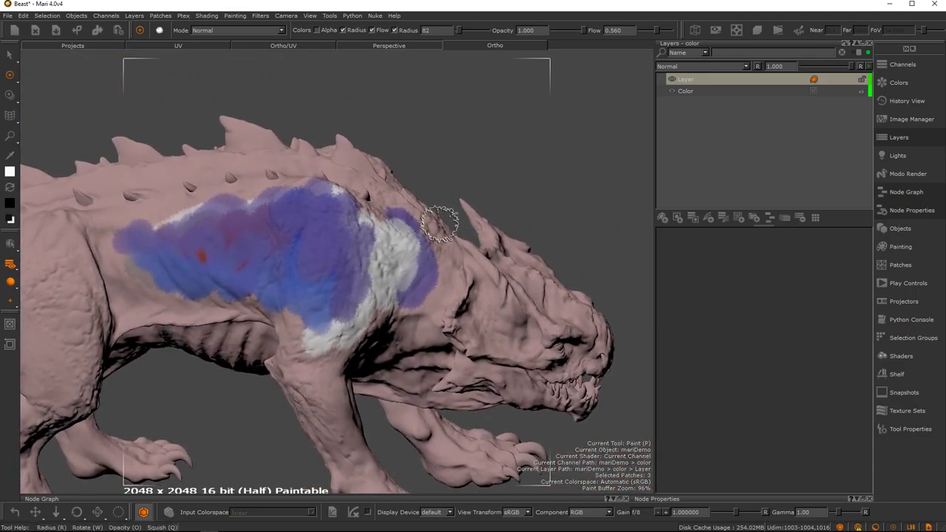
Step: Examine the paint layer's contribution by switching its visibility off and on and varying its opacity
middle_click_drag(429, 220, 507, 191, "alt")
mouse_move(393, 260)
left_mouse_down("ctrl+alt")
mouse_move(420, 273)
mouse_move(451, 245)
mouse_move(438, 243)
left_mouse_up("ctrl+alt")
middle_click_drag(434, 242, 505, 219, "alt")
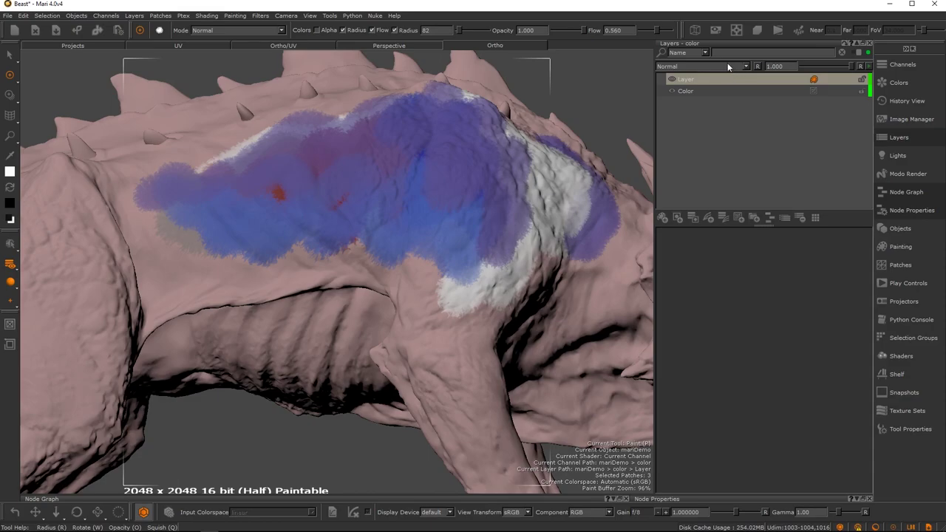
mouse_move(850, 66)
left_mouse_down()
mouse_move(796, 65)
mouse_move(863, 64)
mouse_move(797, 67)
mouse_move(851, 66)
left_mouse_up()
left_click(672, 80)
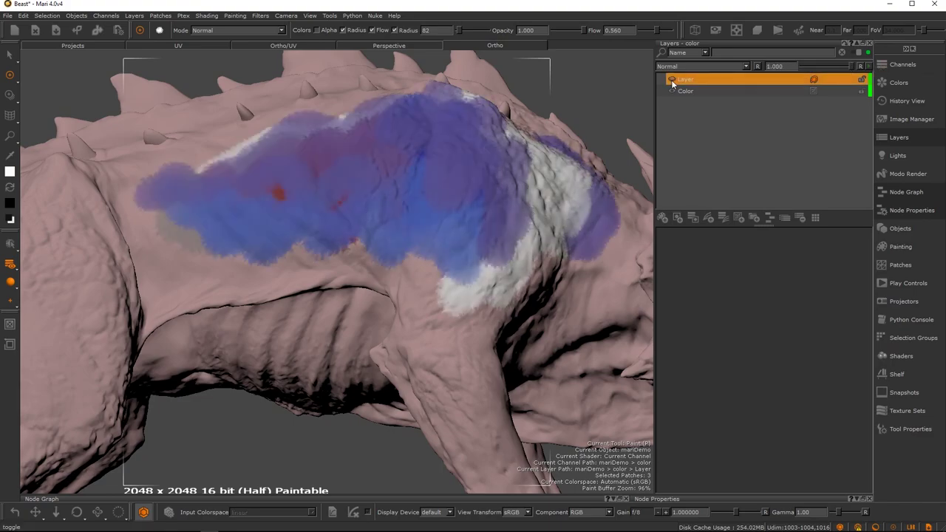
left_click(672, 80)
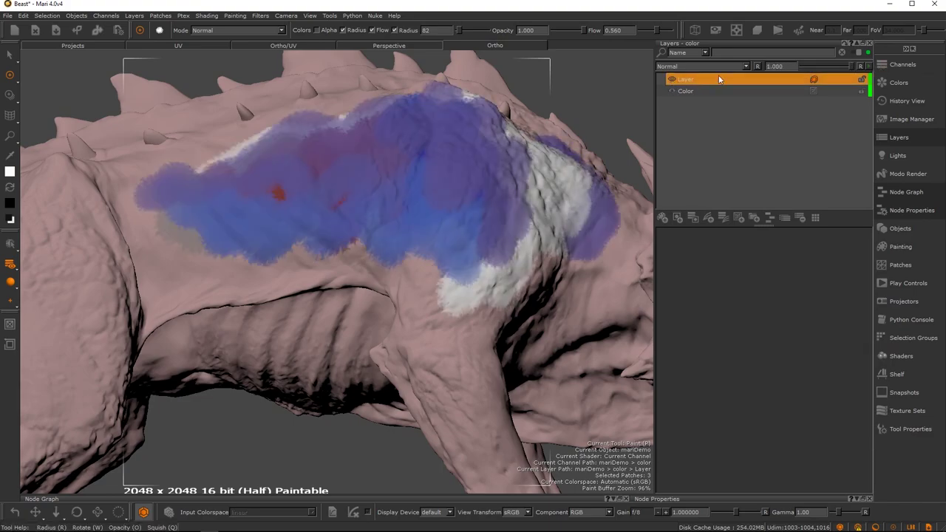
left_click(672, 80)
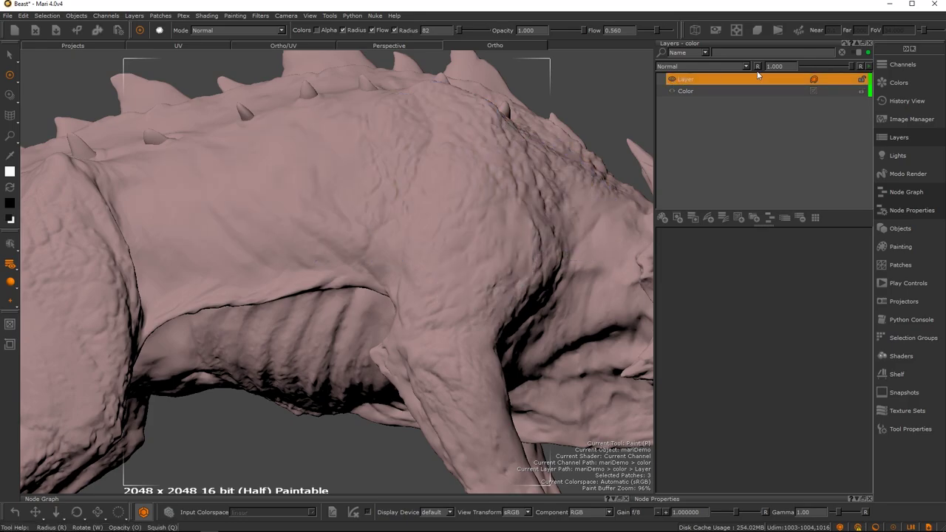
left_click(672, 80)
mouse_move(852, 67)
left_mouse_down()
mouse_move(774, 69)
mouse_move(872, 83)
mouse_move(796, 75)
mouse_move(881, 60)
left_mouse_up()
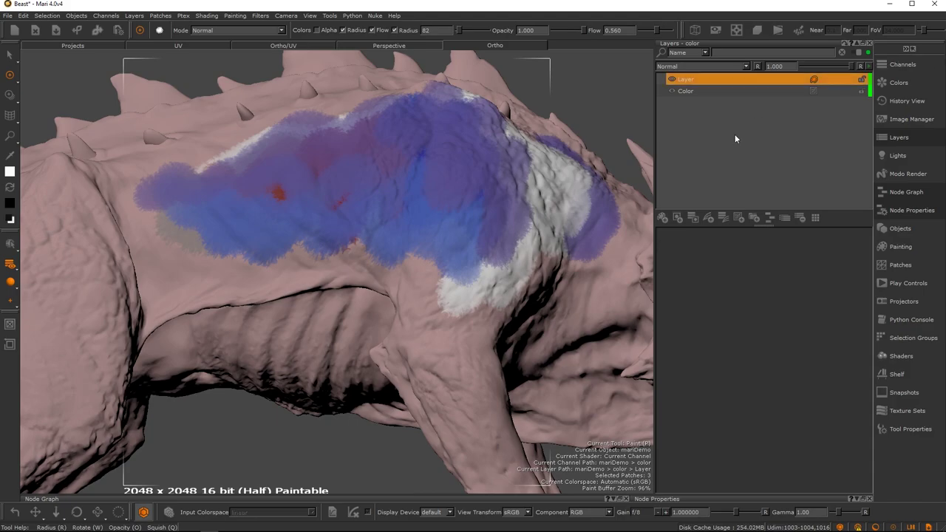
Step: Add an Invert adjustment layer above the paint layer and a Grade adjustment layer on top of it
right_click_drag(555, 244, 502, 224, "alt")
middle_click_drag(568, 212, 574, 185, "alt")
mouse_move(556, 186)
left_mouse_down("alt")
mouse_move(540, 205)
mouse_move(561, 200)
left_mouse_up("alt")
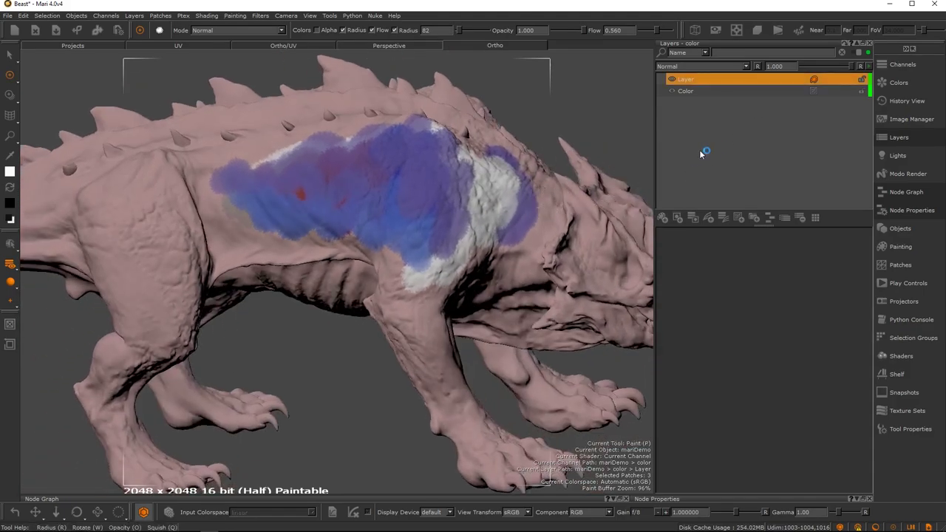
left_click(710, 219)
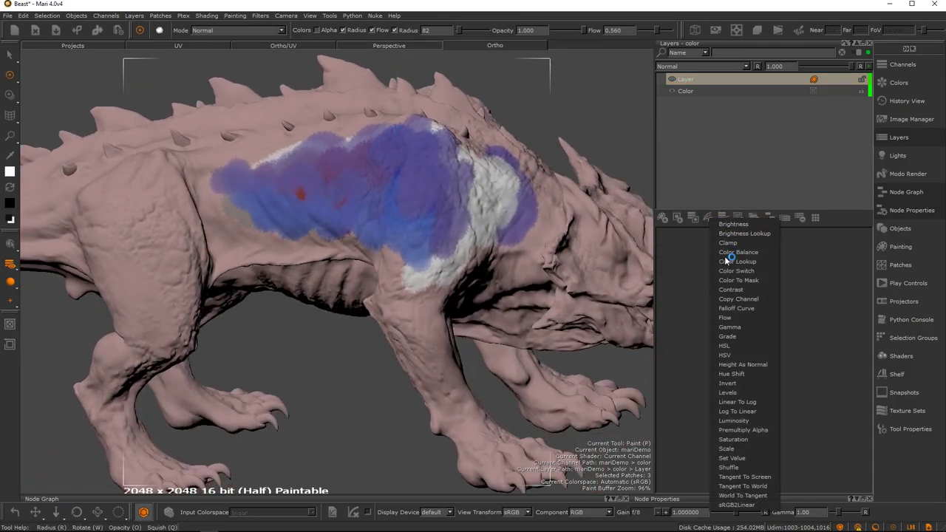
left_click(731, 383)
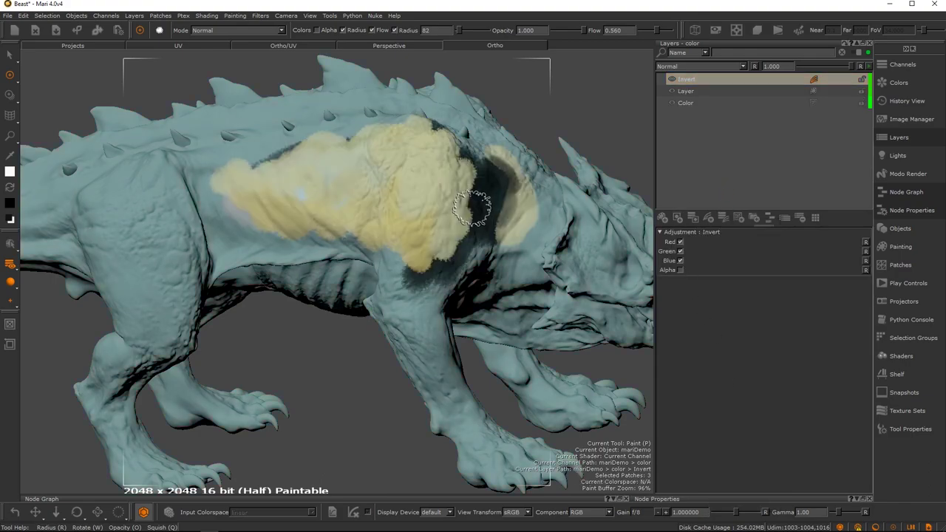
left_click(709, 218)
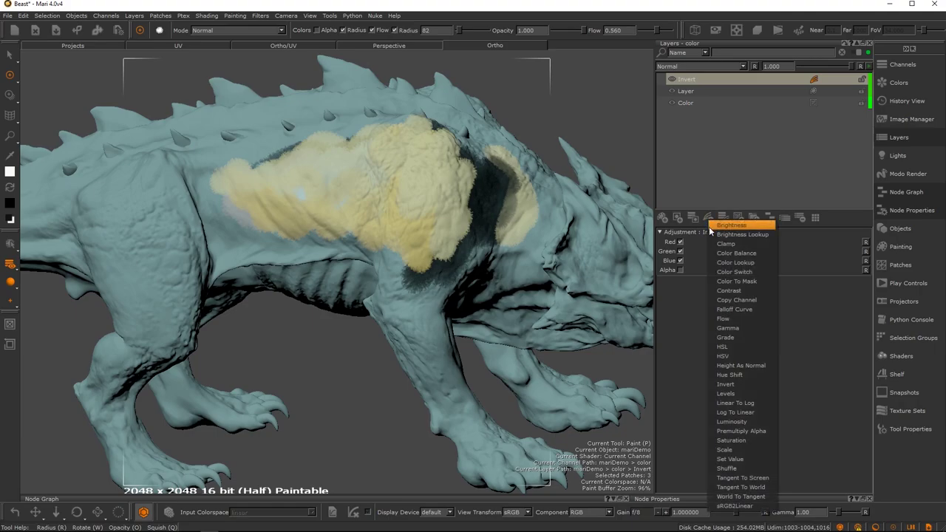
left_click(726, 338)
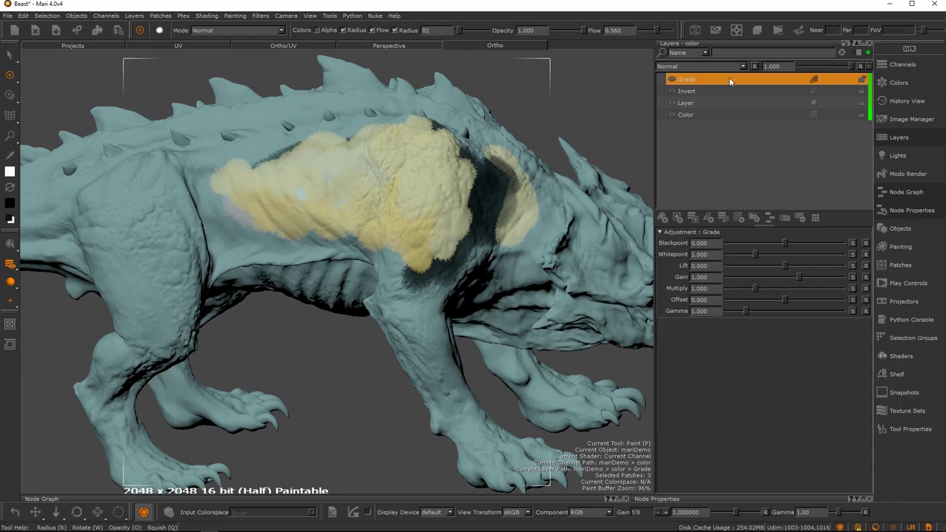
Step: Add a second Grade adjustment layer by searching for "grade", and delete that duplicate
key("Tab")
type("grade")
key("Down")
key("Return")
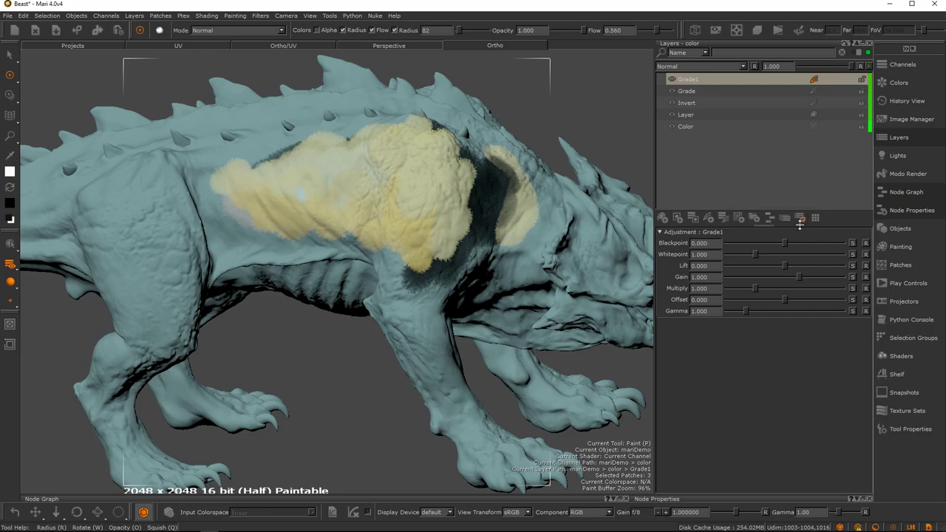
left_click(799, 219)
Step: Try Grade blackpoint -0.270, whitepoint 1.280, gain 0.860, offset 0.010 and gamma 0.460, and delete the Grade and Invert layers
mouse_move(782, 242)
left_mouse_down()
mouse_move(798, 245)
mouse_move(769, 242)
mouse_move(776, 256)
mouse_move(759, 256)
mouse_move(818, 276)
mouse_move(798, 277)
mouse_move(766, 298)
mouse_move(785, 300)
mouse_move(757, 313)
mouse_move(779, 308)
mouse_move(732, 310)
left_mouse_up()
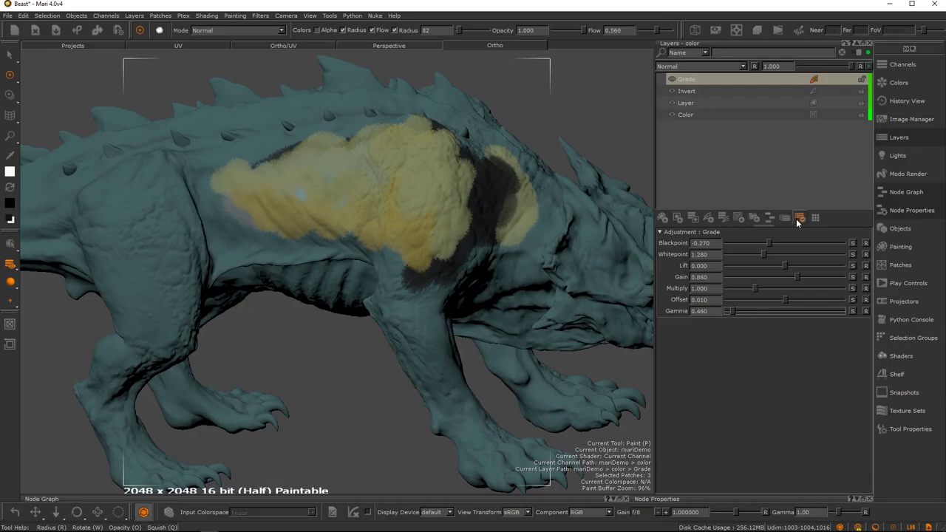
left_click(798, 219)
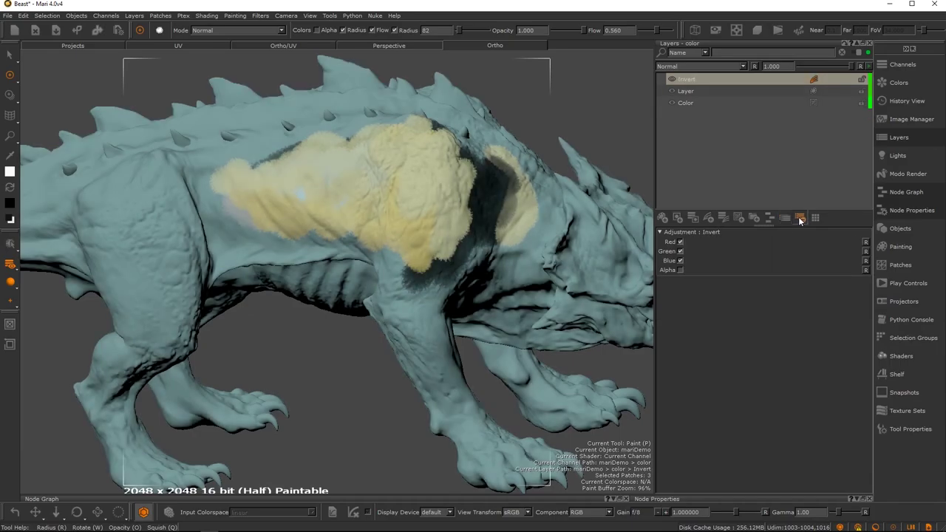
left_click(799, 219)
Step: Add a Clamp adjustment layer above the paint layer and remove it again
left_click(708, 217)
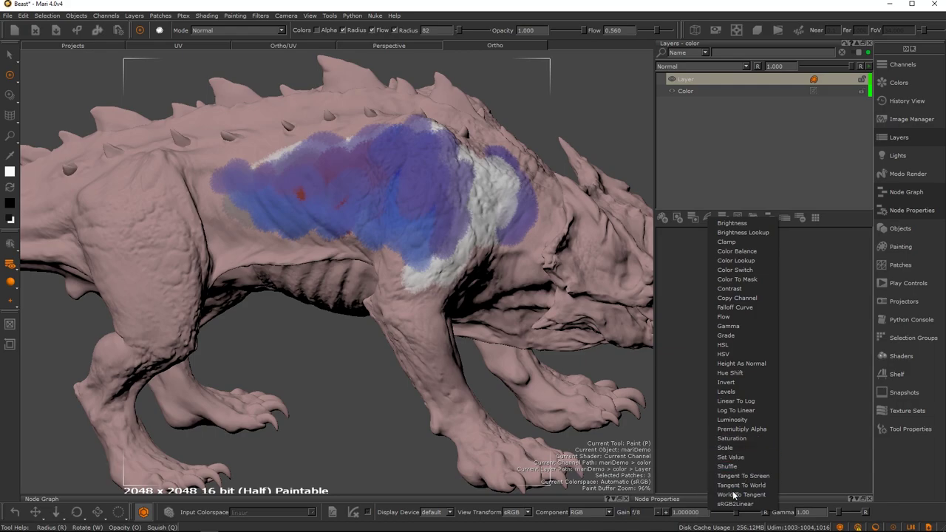
left_click(736, 242)
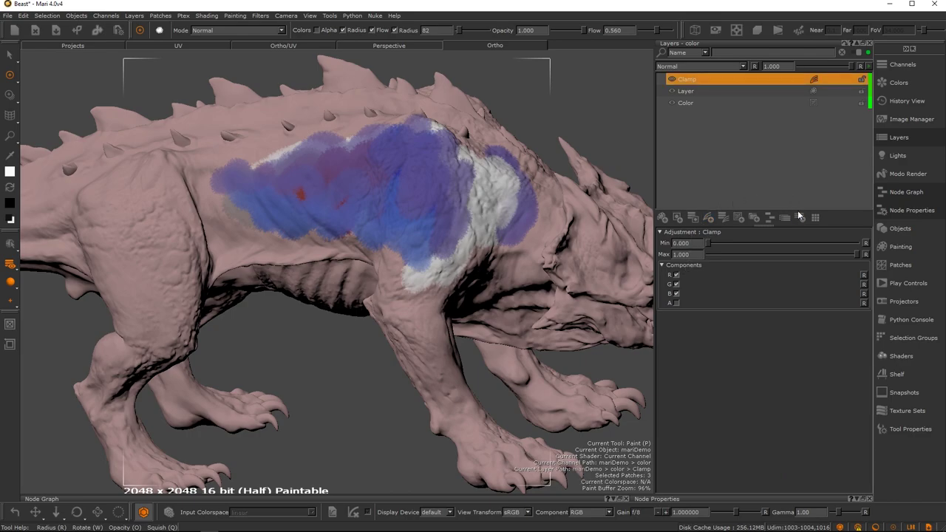
left_click(736, 218)
Step: Add a Contrast adjustment layer, try contrast 1.721 with pivot 0.303, and reset both values
left_click(712, 216)
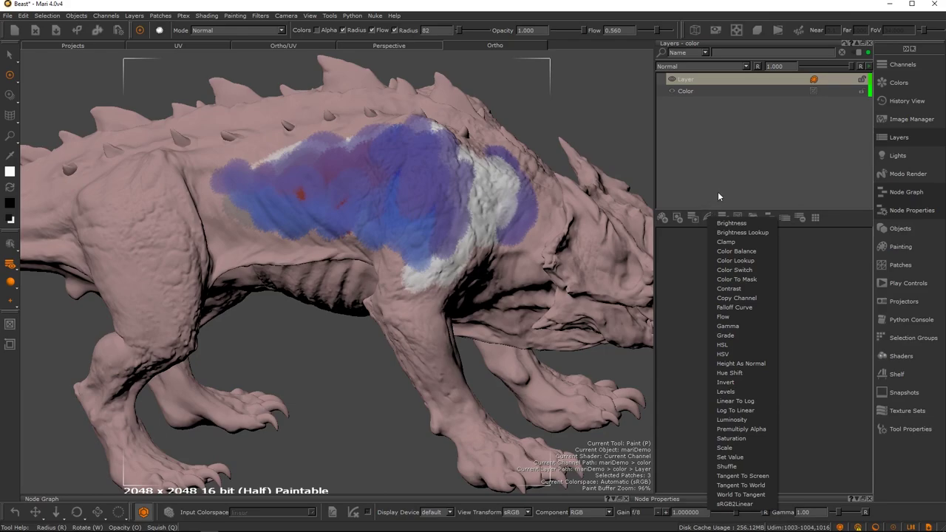
left_click(734, 289)
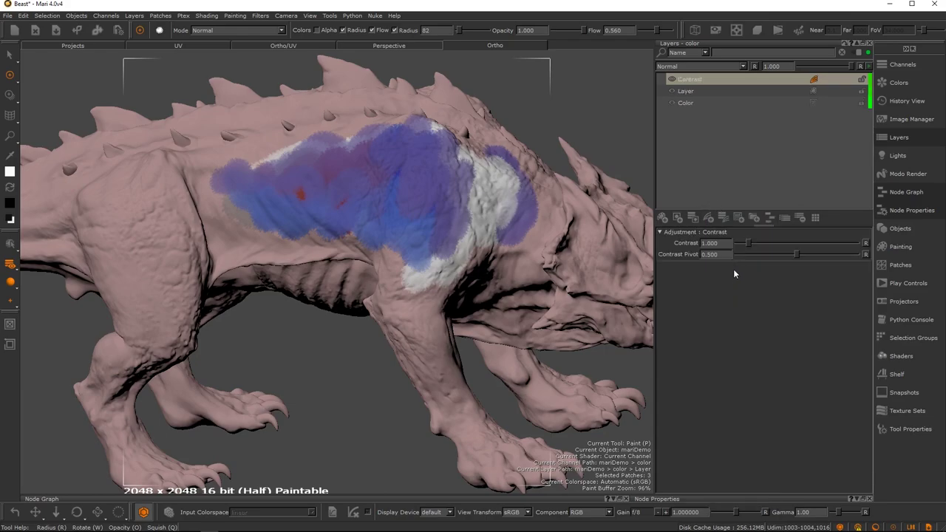
mouse_move(748, 242)
left_mouse_down()
mouse_move(789, 255)
mouse_move(761, 255)
left_mouse_up()
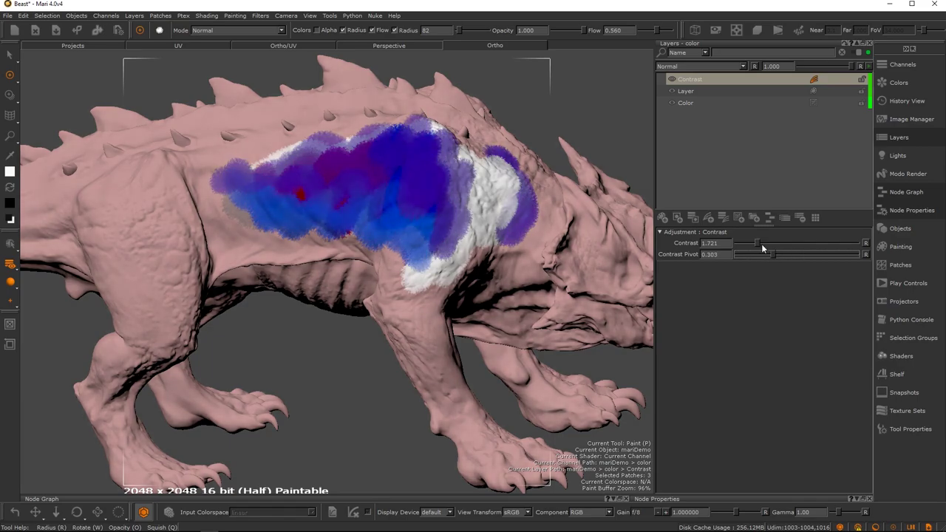
left_click(865, 254)
left_click(865, 242)
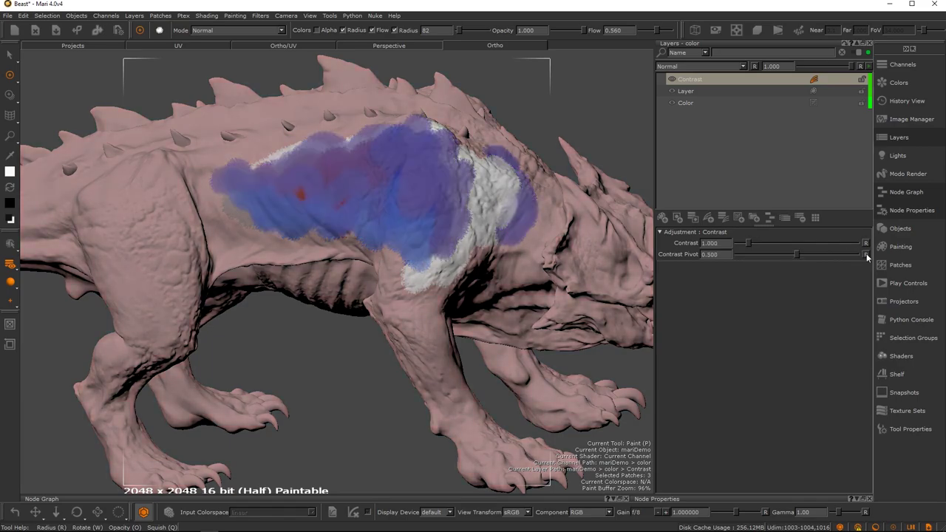
Step: Raise the Contrast adjustment to 3.074 and delete its layer
left_click_drag(748, 244, 770, 243)
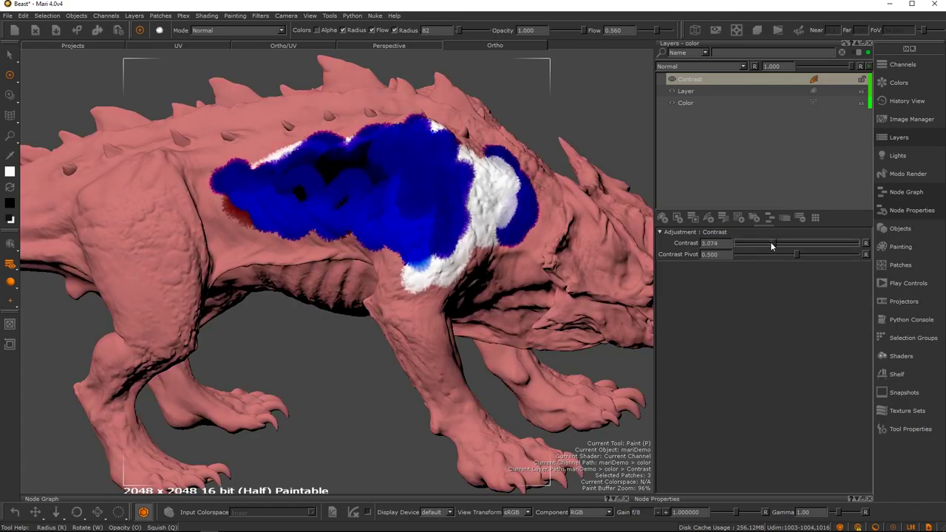
left_click(801, 218)
left_click(739, 218)
left_click(737, 196)
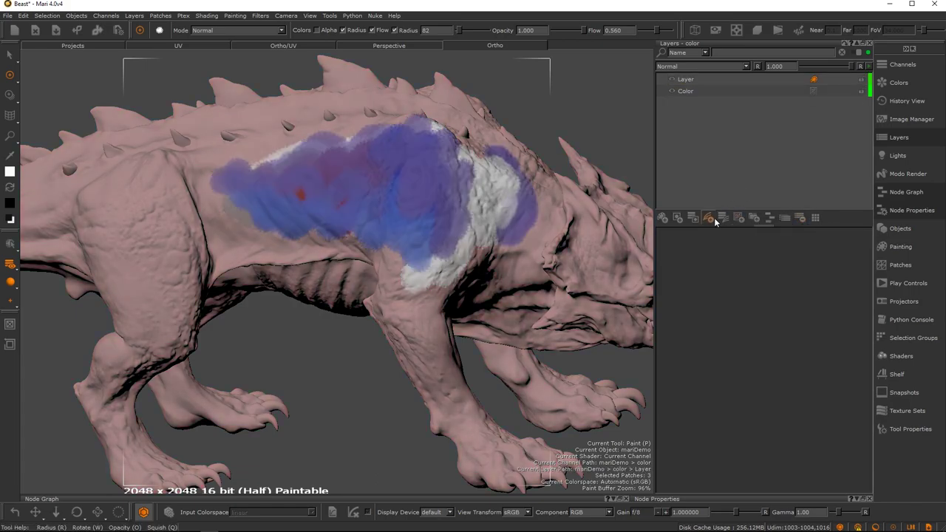
Step: Try an HSL adjustment layer with hue shift 10.130, saturation scale 2.641 and lightness scale 1.126, and delete it
left_click(708, 217)
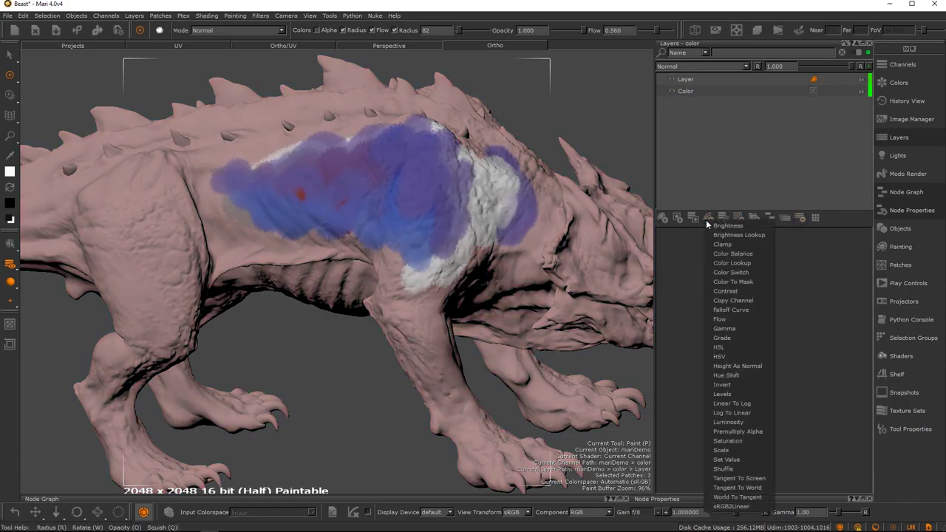
left_click(721, 348)
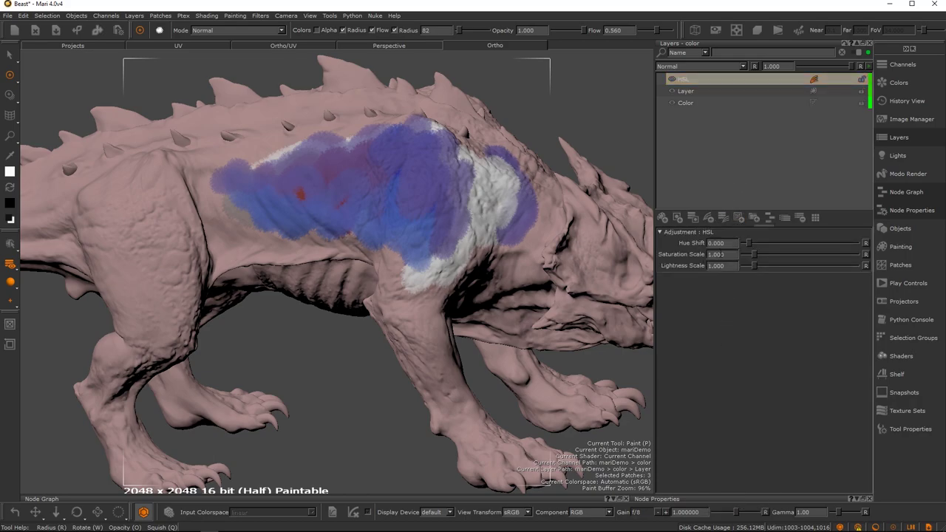
left_click_drag(749, 243, 755, 270)
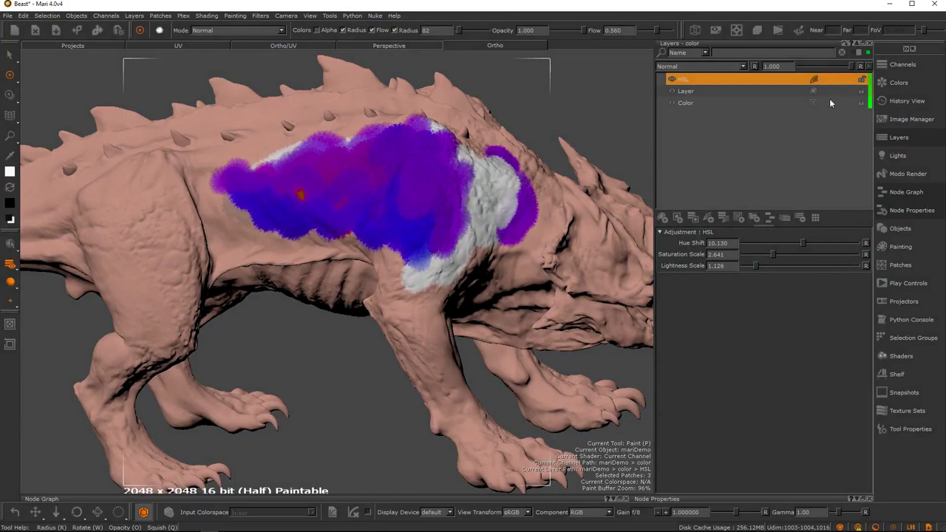
left_click(727, 222)
Step: Add a Saturation adjustment layer, try a different saturation value, and delete the layer
left_click(709, 219)
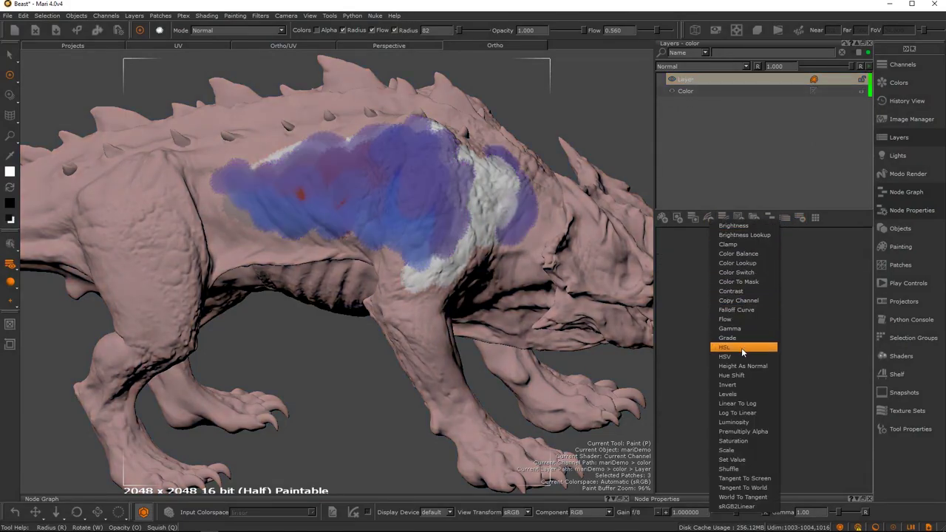
left_click(733, 442)
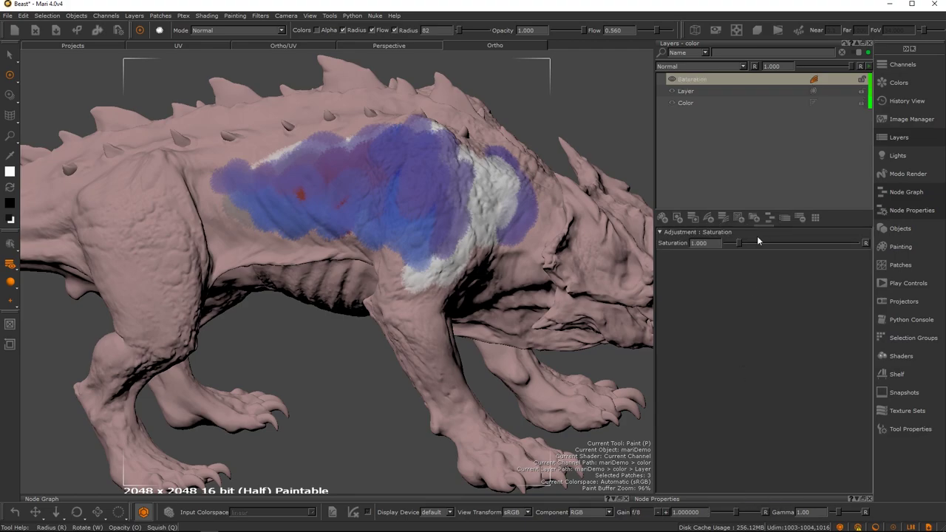
mouse_move(778, 241)
left_mouse_down()
mouse_move(808, 243)
mouse_move(737, 241)
mouse_move(785, 242)
left_mouse_up()
left_click(803, 219)
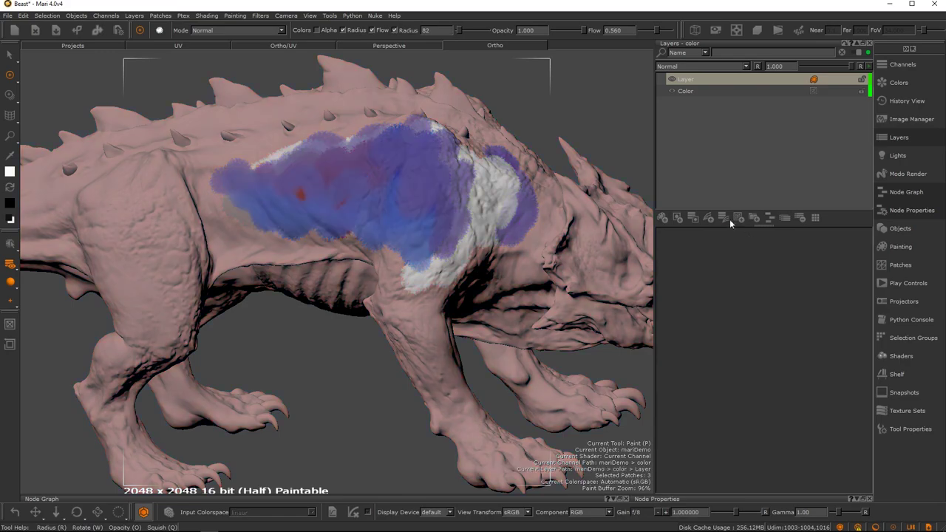
left_click(708, 219)
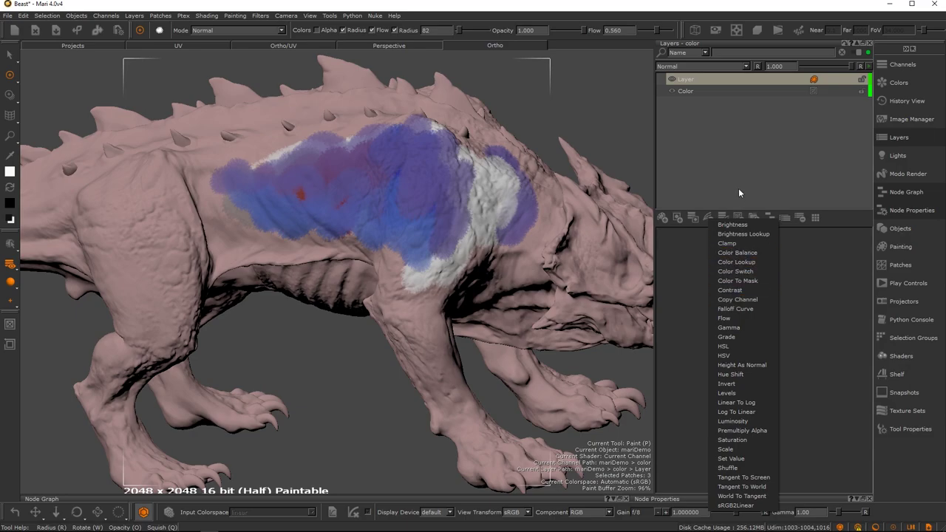
left_click(701, 169)
left_click(707, 159)
Step: Add a basic Color procedural layer above the painted layer and delete it
left_click(738, 218)
mouse_move(759, 223)
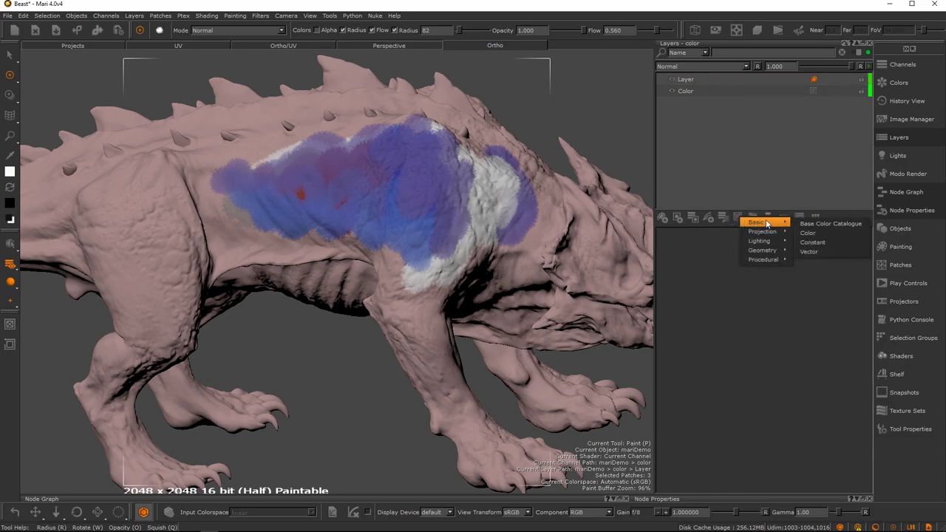
left_click(809, 233)
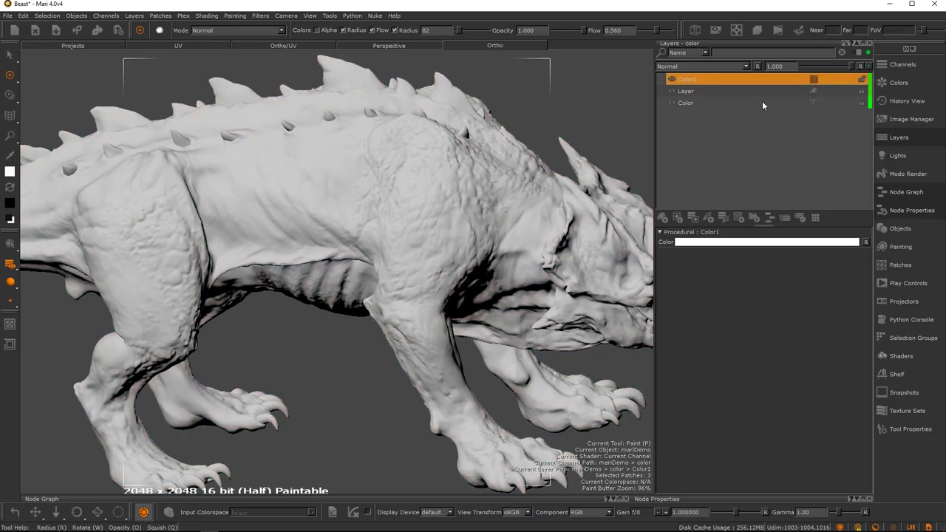
left_click(799, 218)
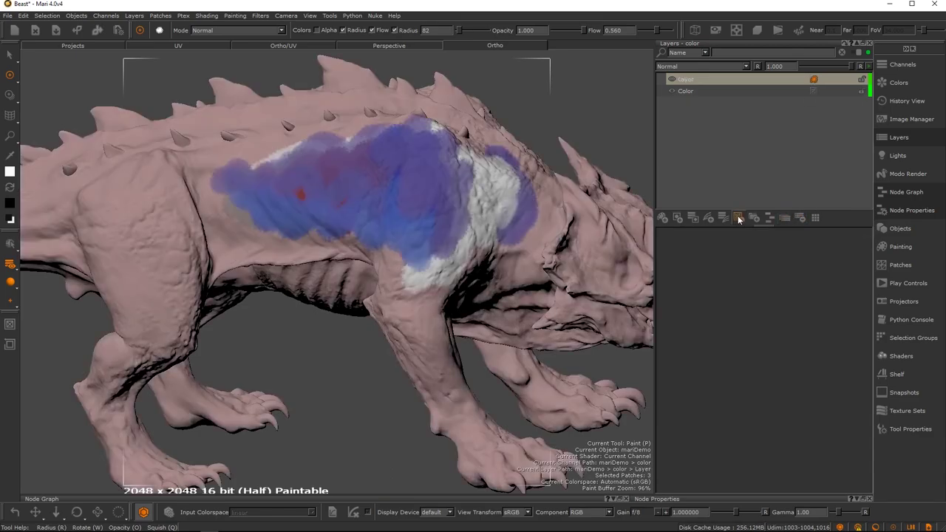
Step: Add a fractal Cloud procedural layer above the painted layer
left_click(738, 218)
mouse_move(748, 234)
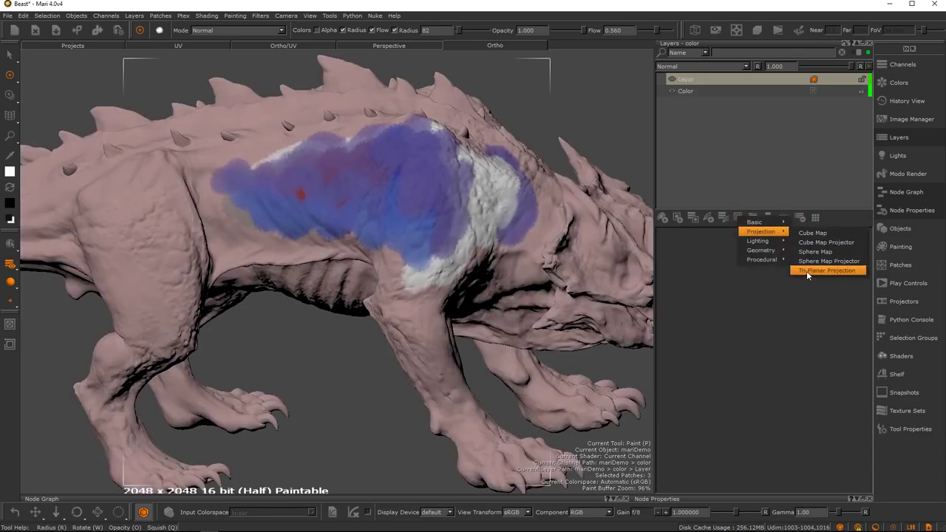
mouse_move(773, 243)
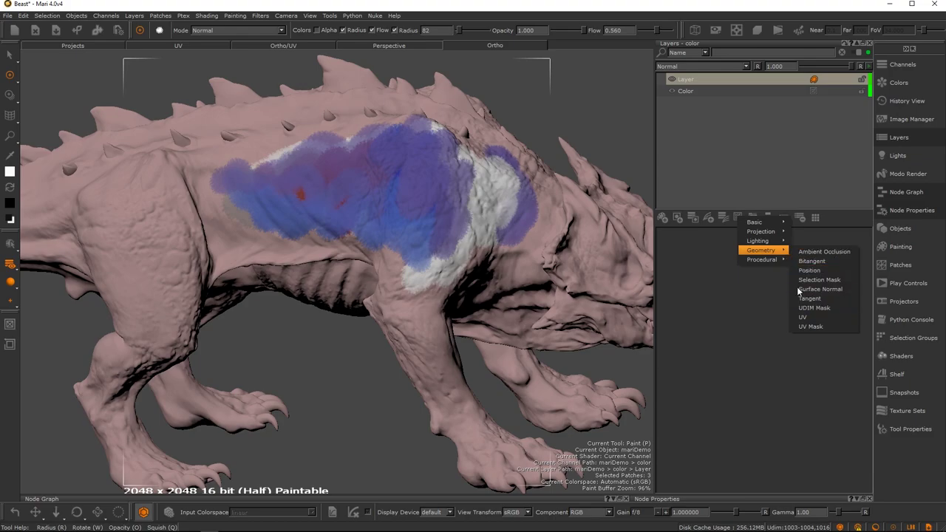
mouse_move(806, 263)
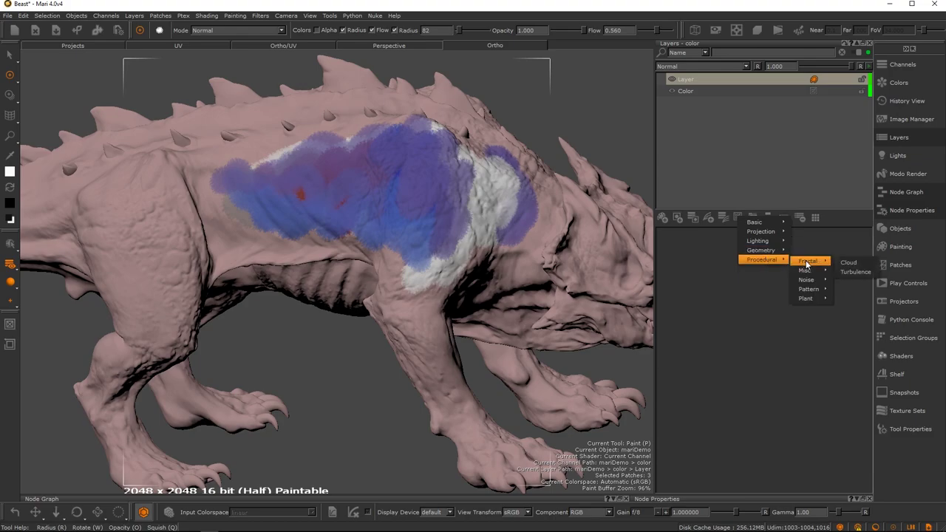
left_click(843, 263)
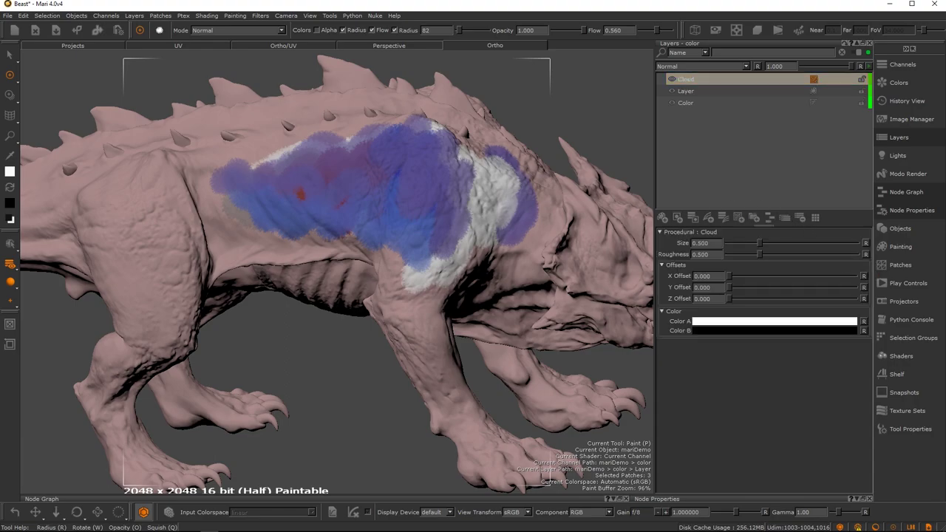
left_click_drag(538, 243, 473, 237, "alt")
right_click_drag(443, 236, 473, 237, "alt")
middle_click_drag(473, 237, 490, 256, "alt")
Step: Set the Cloud layer's blend mode to Multiply, inspect it around the creature, and delete the layer
mouse_move(851, 67)
left_mouse_down()
mouse_move(786, 65)
mouse_move(888, 64)
left_mouse_up()
left_click(704, 67)
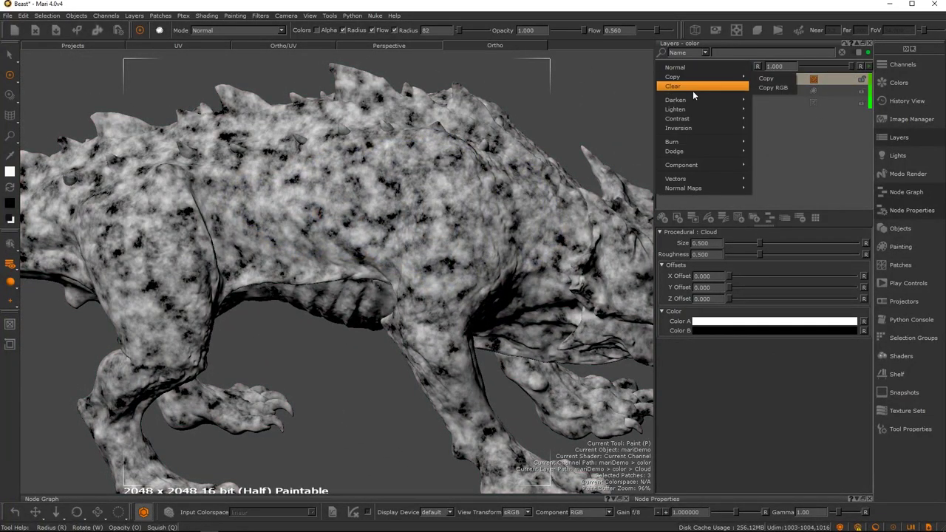
mouse_move(710, 111)
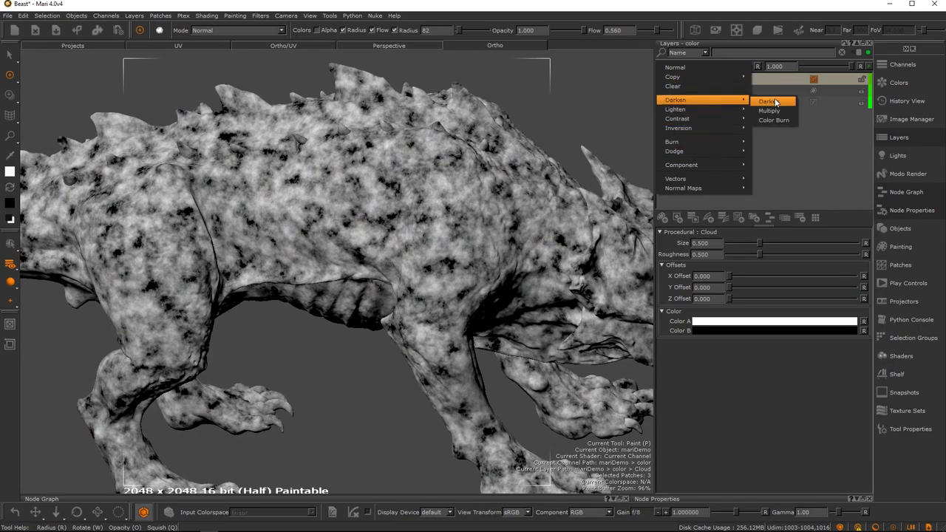
left_click(773, 115)
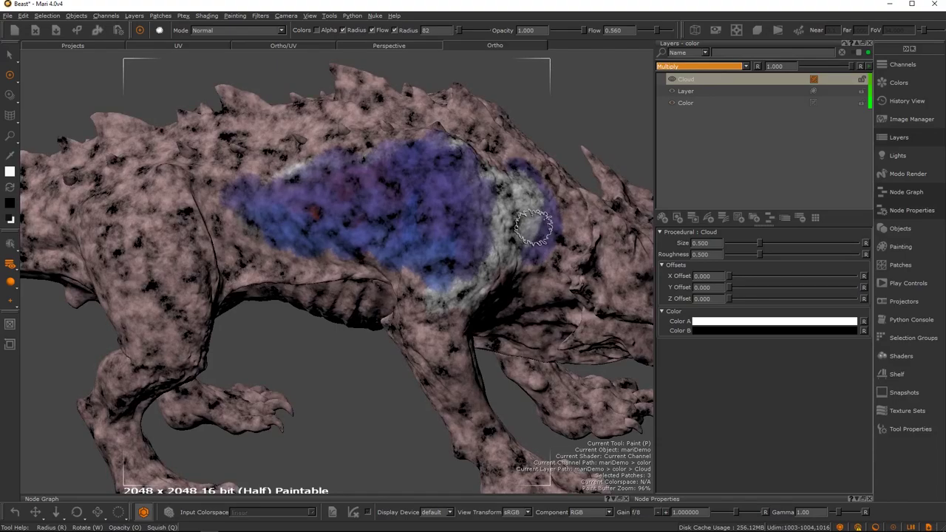
left_click_drag(534, 224, 448, 229, "alt")
right_click_drag(448, 228, 399, 244, "alt")
mouse_move(400, 244)
left_mouse_down("alt")
mouse_move(379, 251)
mouse_move(363, 313)
mouse_move(437, 286)
mouse_move(381, 301)
left_mouse_up("alt")
middle_click_drag(381, 303, 410, 282, "alt")
right_click_drag(411, 282, 436, 238, "alt")
middle_click_drag(437, 238, 443, 257, "alt")
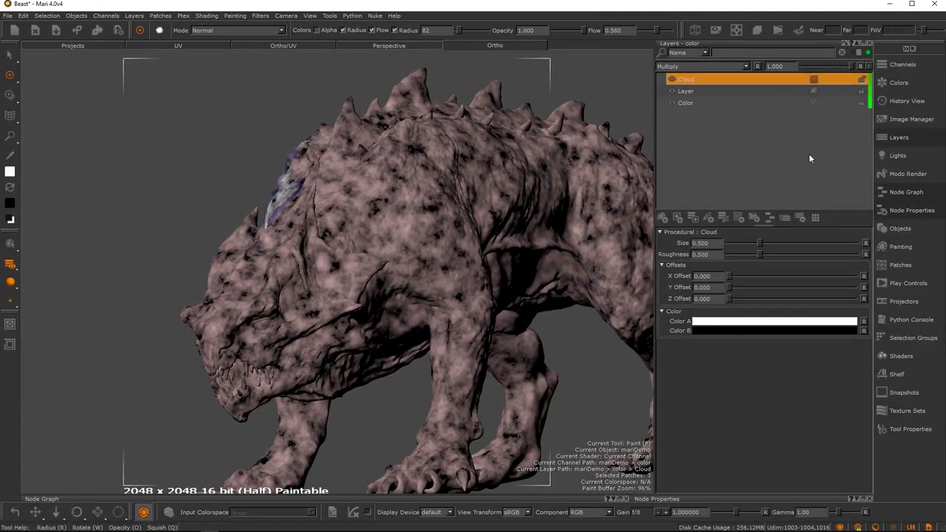
left_click(797, 219)
left_click(736, 216)
mouse_move(791, 259)
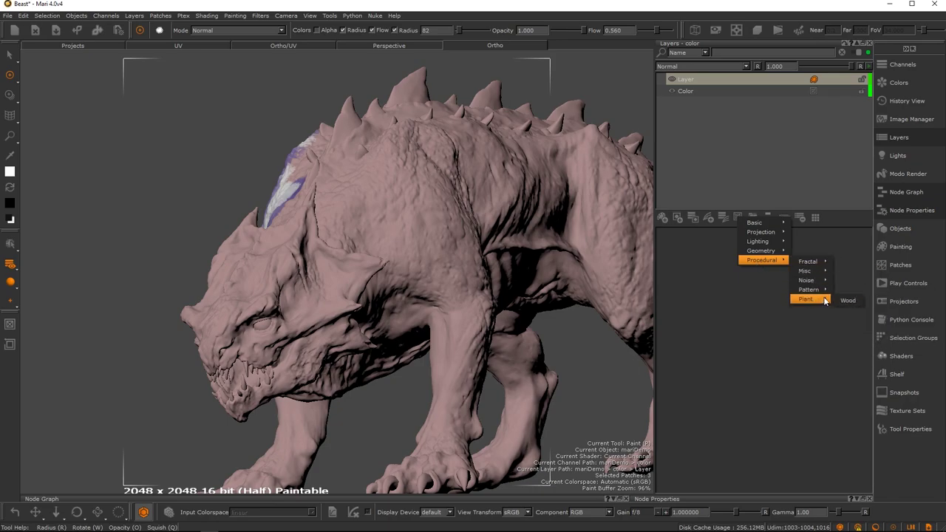
mouse_move(819, 291)
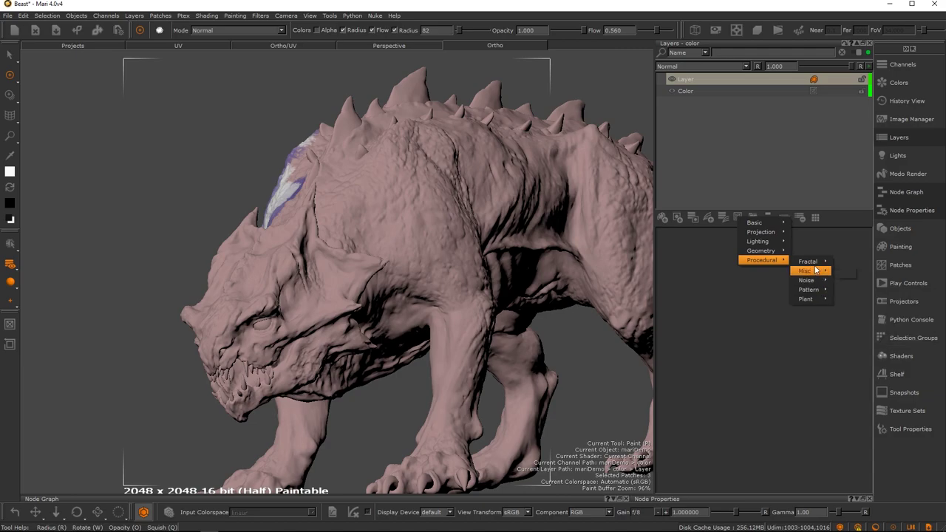
left_click_drag(529, 241, 436, 218, "alt")
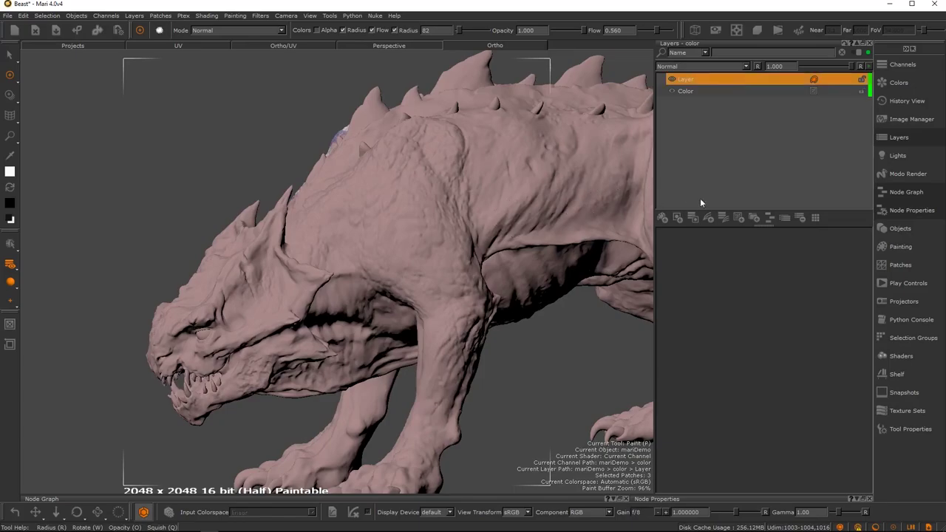
left_click(737, 219)
left_click(737, 170)
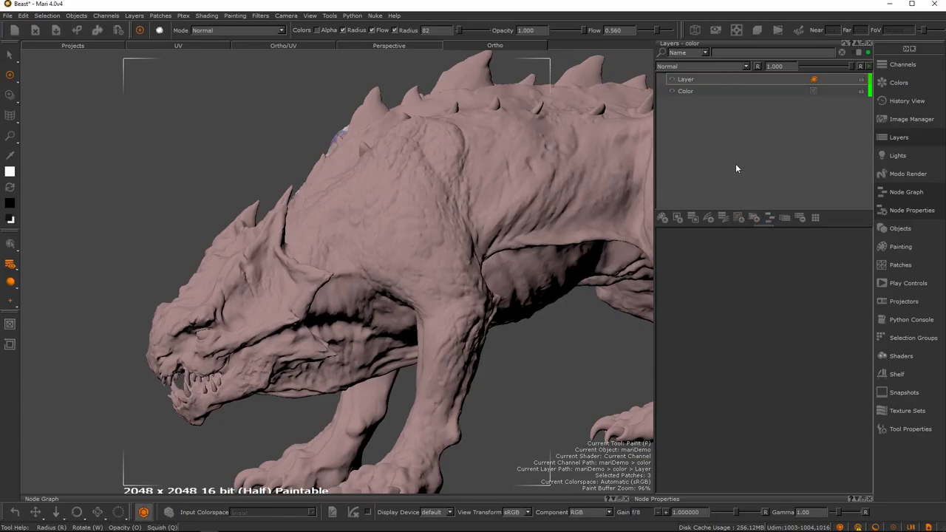
left_click(722, 79)
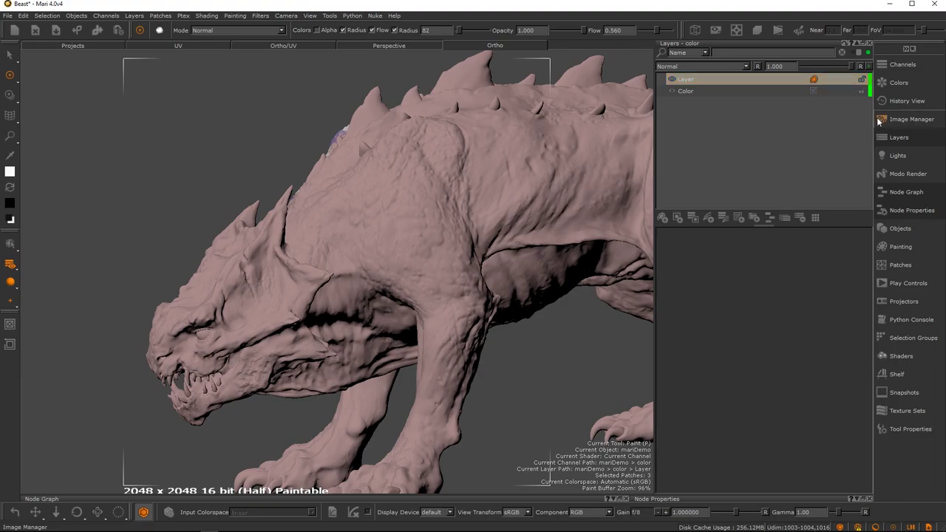
left_click(737, 219)
left_click(734, 174)
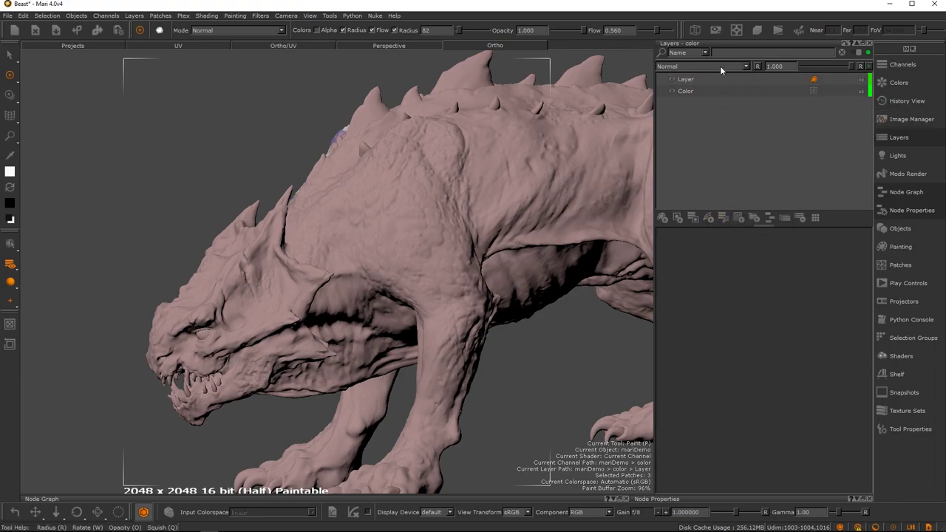
Step: Add a Tiled procedural layer above the painted layer
left_click(706, 81)
type("ti")
key("Down")
key("Return")
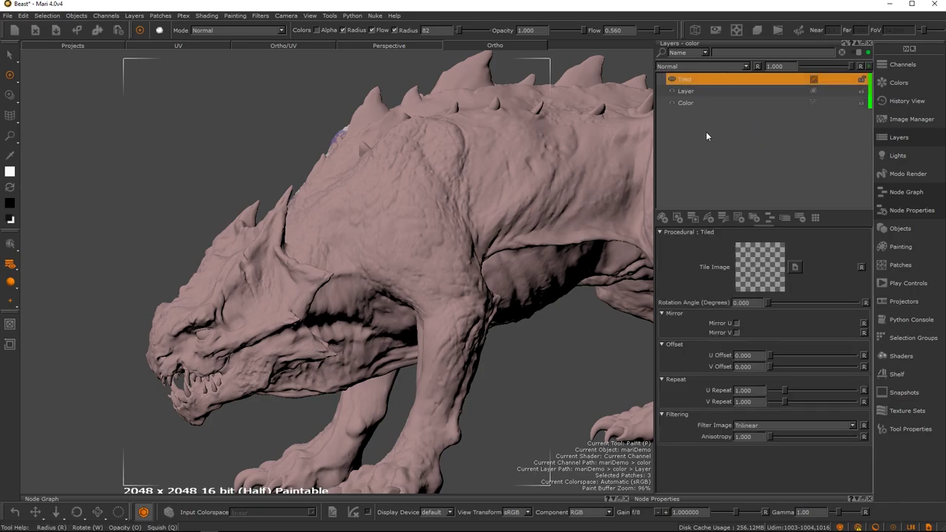
Step: Open the Image Manager and dock it below the Tiled layer's properties
left_click(894, 120)
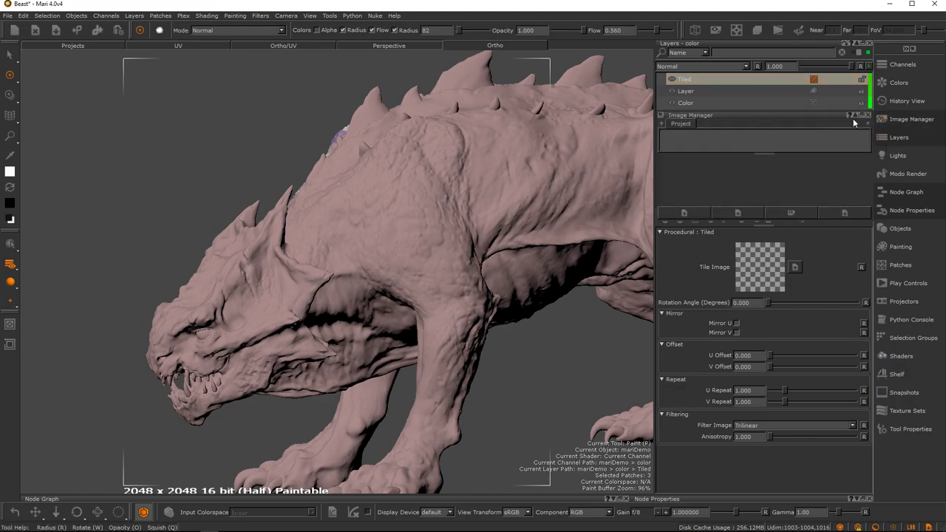
left_click(861, 114)
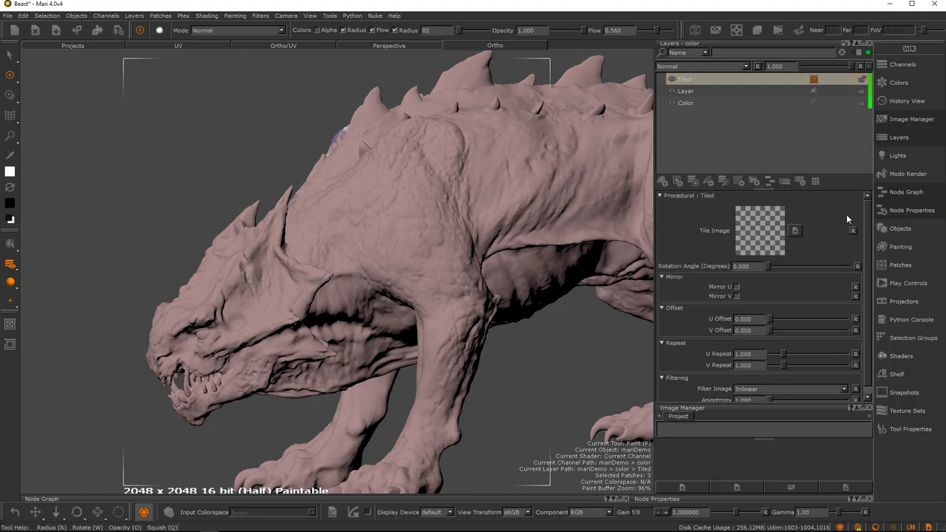
scroll(855, 287, "down", 1)
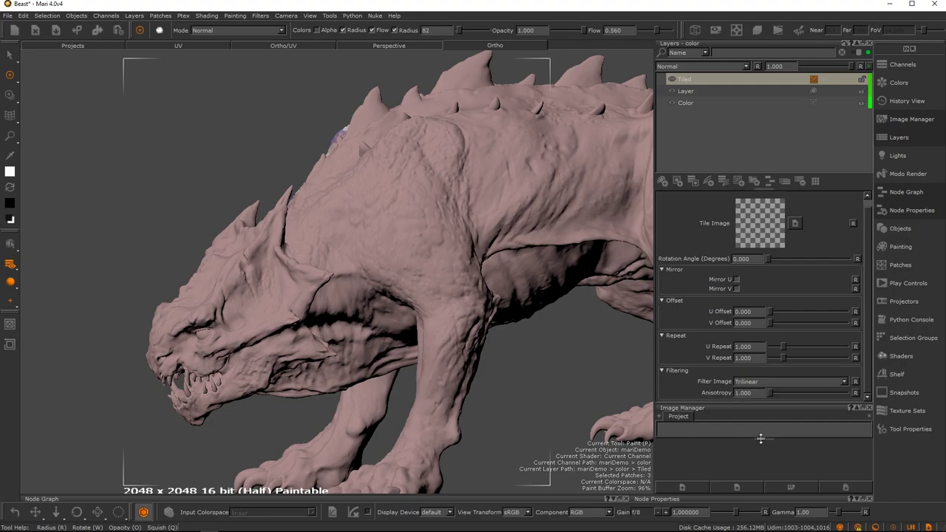
Step: Switch to the imagesMari folder and bring its texture images into the Image Manager
key("alt+Tab")
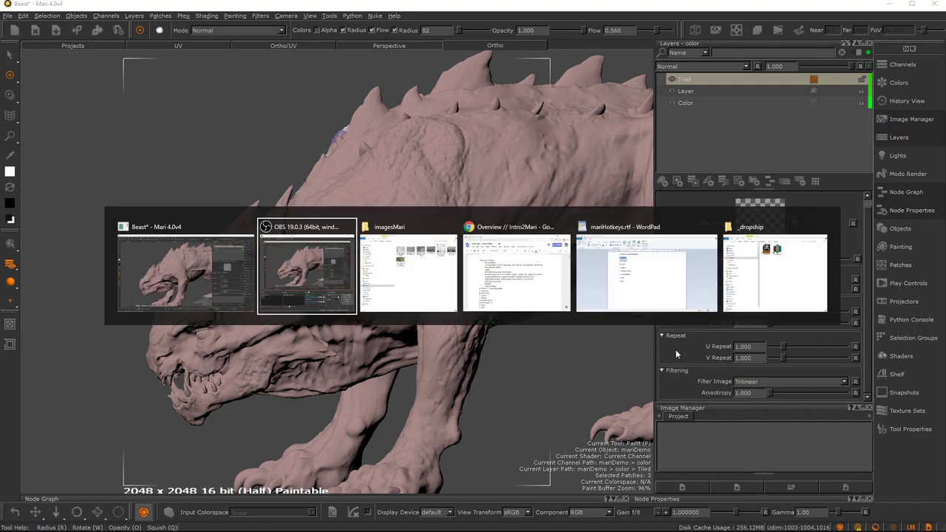
left_click(395, 246)
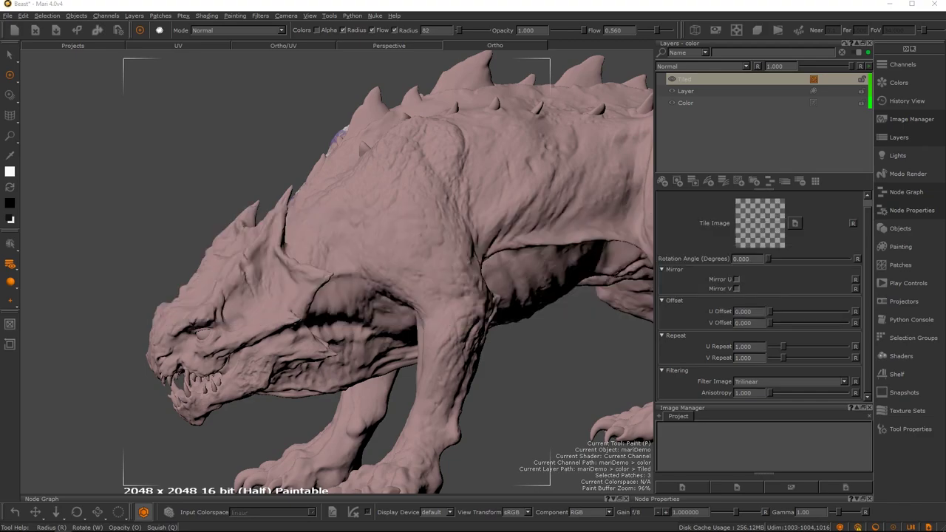
left_click_drag(904, 399, 775, 448)
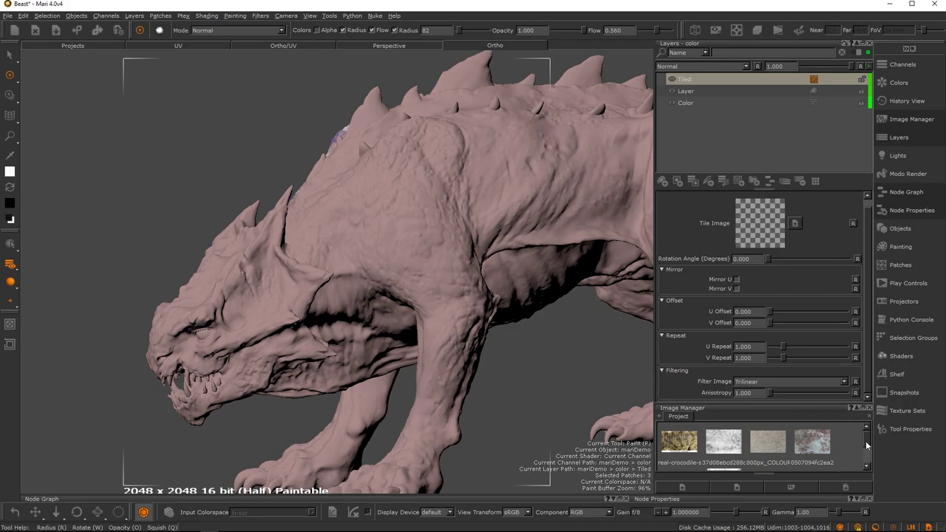
scroll(865, 446, "down", 2)
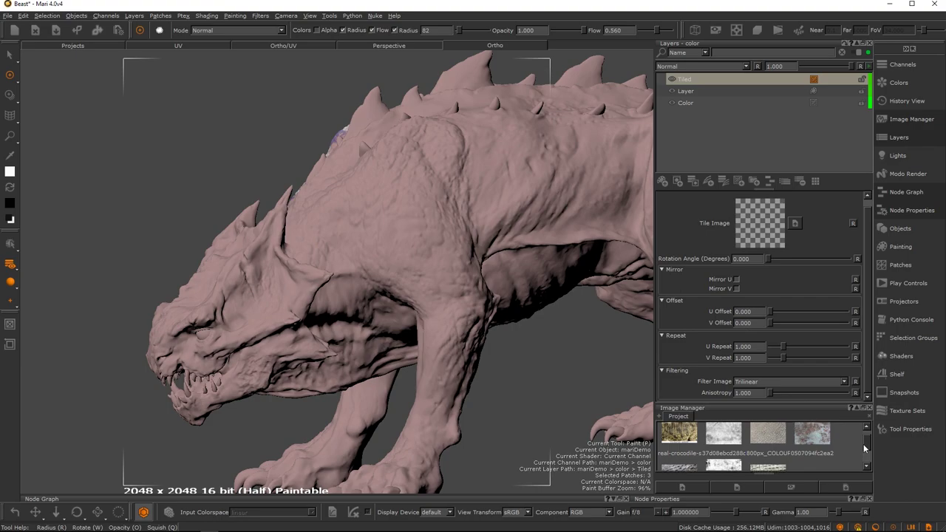
left_click_drag(866, 449, 861, 446)
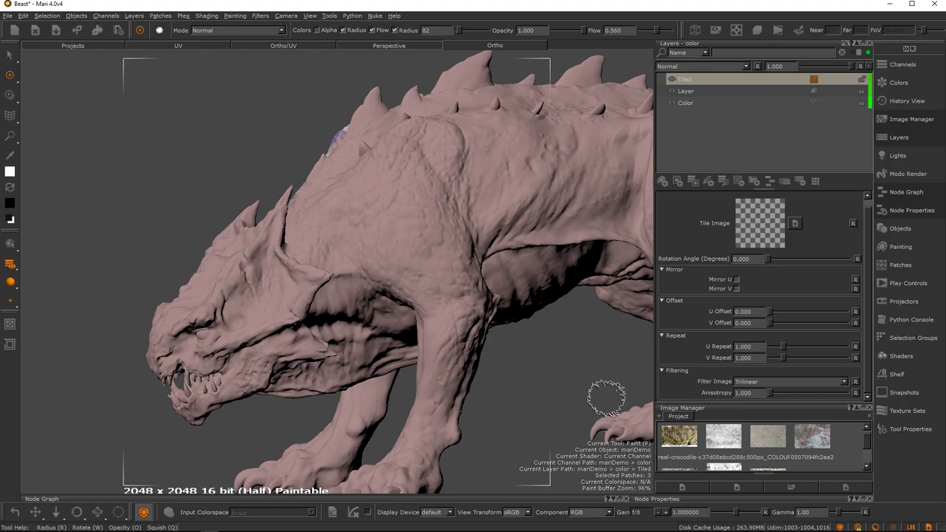
Step: Assign the grey scaly skin image as the Tiled layer's tile image and inspect it across the creature
mouse_move(869, 441)
left_mouse_down()
mouse_move(866, 462)
mouse_move(867, 431)
left_mouse_up()
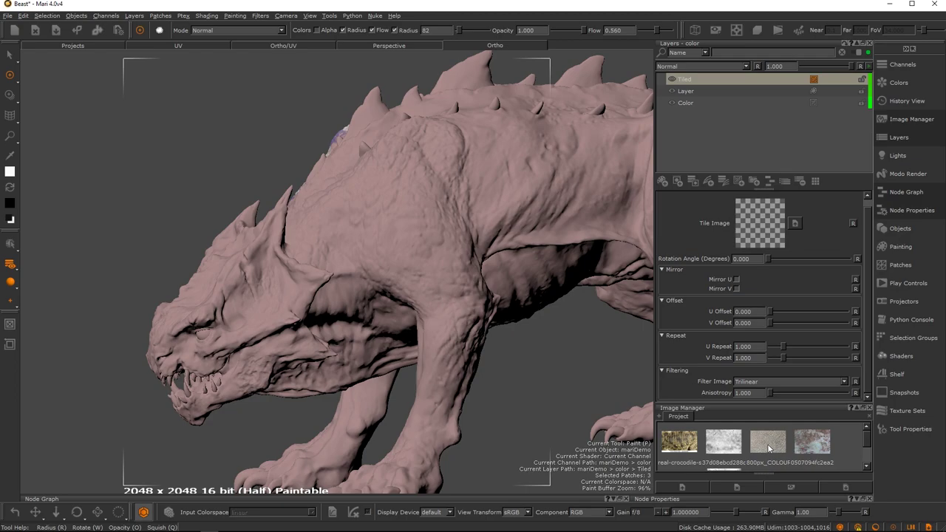
left_click_drag(773, 449, 751, 214)
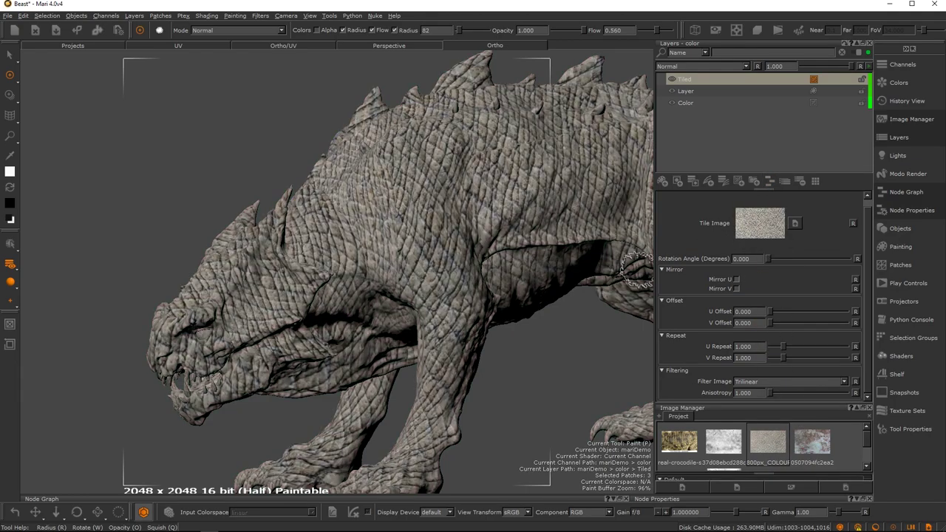
middle_click_drag(451, 268, 442, 267, "alt")
right_click_drag(442, 266, 393, 259, "alt")
left_click_drag(393, 259, 416, 308, "alt")
right_click_drag(416, 308, 362, 264, "alt")
left_click_drag(362, 264, 395, 285, "alt")
right_click_drag(396, 285, 351, 266, "alt")
left_click_drag(351, 266, 366, 314, "alt")
right_click_drag(366, 314, 431, 236, "alt")
middle_click_drag(431, 236, 384, 290, "alt")
left_click_drag(384, 290, 348, 254, "alt")
right_click_drag(348, 254, 375, 298, "alt")
left_click_drag(375, 298, 381, 266, "alt")
mouse_move(379, 266)
right_mouse_down("alt")
mouse_move(415, 234)
mouse_move(408, 280)
mouse_move(358, 290)
right_mouse_up("alt")
middle_click_drag(357, 289, 383, 259, "alt")
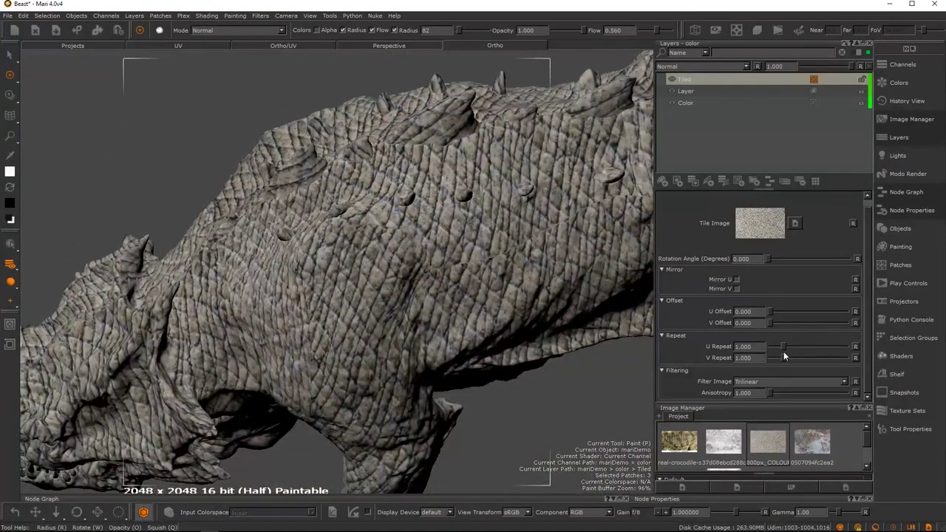
Step: Set the Tiled layer's U Repeat and V Repeat to 7
type("7")
key("Tab")
type("7")
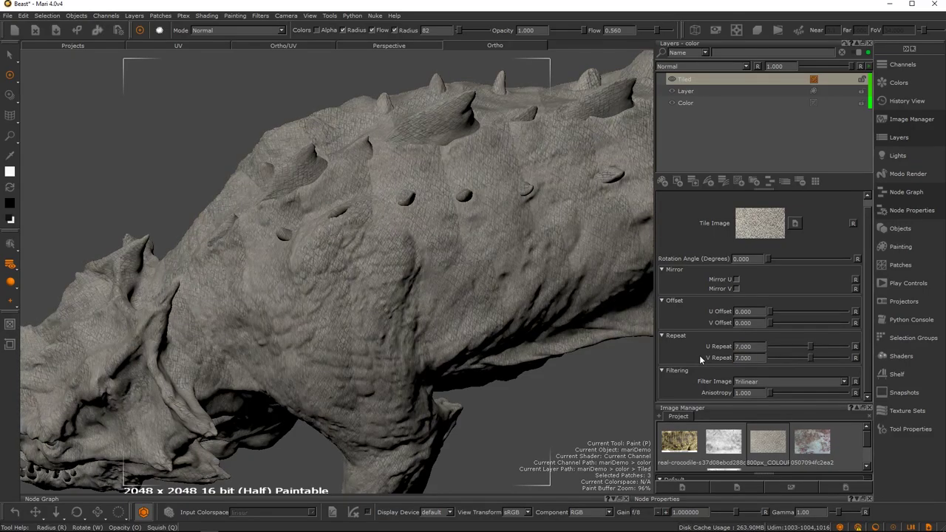
Step: Set the Tiled layer's U Repeat and V Repeat to 3
right_click_drag(399, 311, 484, 273, "alt")
left_click_drag(485, 273, 515, 285, "alt")
right_click_drag(515, 285, 373, 327, "alt")
left_click_drag(373, 327, 392, 252, "alt")
mouse_move(391, 251)
right_mouse_down("alt")
mouse_move(327, 283)
mouse_move(484, 265)
right_mouse_up("alt")
left_click_drag(484, 264, 451, 276, "alt")
right_click_drag(451, 276, 415, 277, "alt")
mouse_move(415, 277)
left_mouse_down("alt")
mouse_move(401, 266)
mouse_move(629, 290)
left_mouse_up("alt")
type("3")
key("Tab")
type("3")
key("Return")
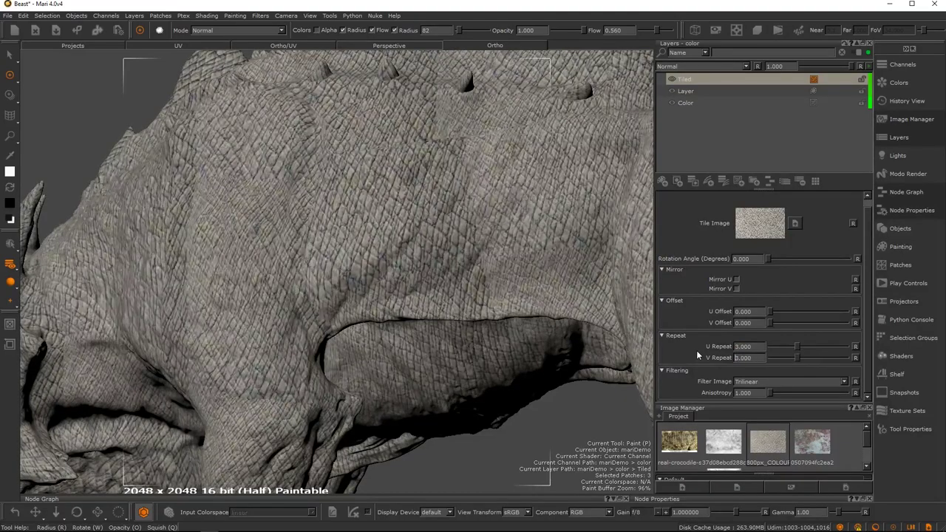
Step: Examine the scale and seams of the tiled skin texture on the creature's flank, shoulder and head
middle_click_drag(482, 219, 449, 209, "alt")
right_click_drag(467, 296, 340, 259, "alt")
middle_click_drag(488, 274, 509, 279, "alt")
left_click_drag(443, 266, 477, 292, "alt")
right_click_drag(392, 247, 502, 266, "alt")
left_click_drag(414, 249, 459, 248, "alt")
right_click_drag(473, 244, 421, 226, "alt")
middle_click_drag(443, 214, 490, 194, "alt")
right_click_drag(477, 207, 403, 247, "alt")
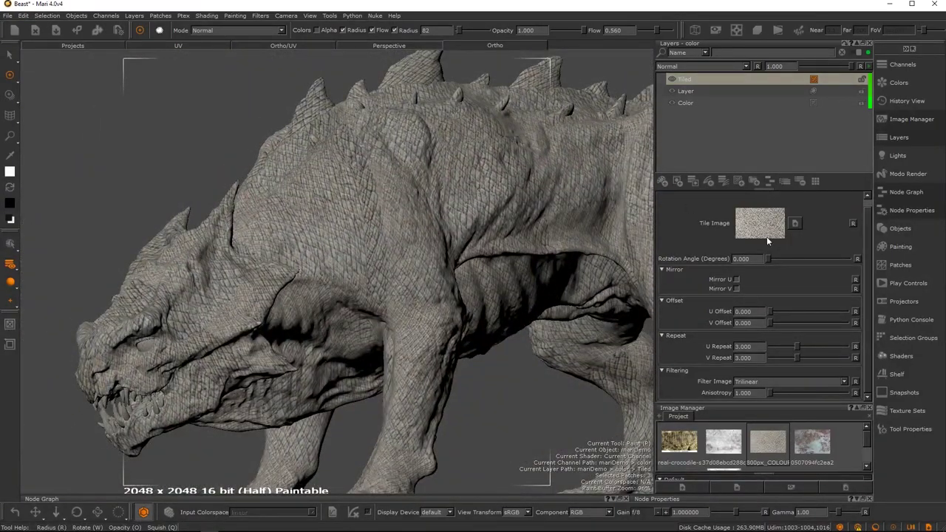
Step: Try the white textured image and the red-and-blue mottled image as the Tiled layer's tile image
left_click_drag(871, 447, 867, 461)
left_click_drag(730, 449, 748, 222)
left_click_drag(867, 460, 759, 226)
mouse_move(531, 334)
left_mouse_down("alt")
mouse_move(429, 348)
mouse_move(442, 355)
mouse_move(419, 271)
mouse_move(416, 287)
left_mouse_up("alt")
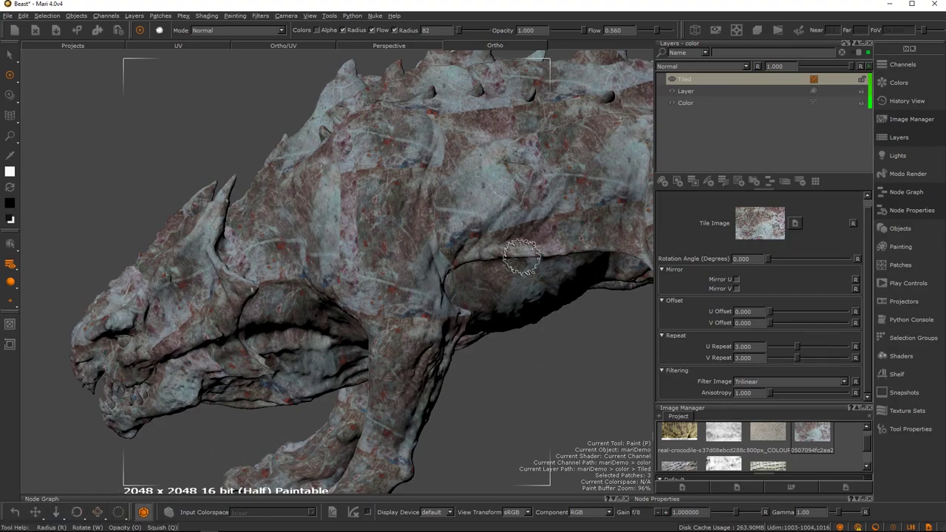
Step: Assign the grey scaly skin image as the tile image again and check it on the head and shoulder
left_click_drag(767, 442, 762, 225)
scroll(459, 281, "up", 3)
mouse_move(458, 281)
left_mouse_down("alt")
mouse_move(539, 298)
mouse_move(552, 268)
mouse_move(473, 289)
left_mouse_up("alt")
right_click_drag(473, 290, 387, 291, "alt")
left_click_drag(387, 291, 421, 294, "alt")
right_click_drag(422, 294, 471, 300, "alt")
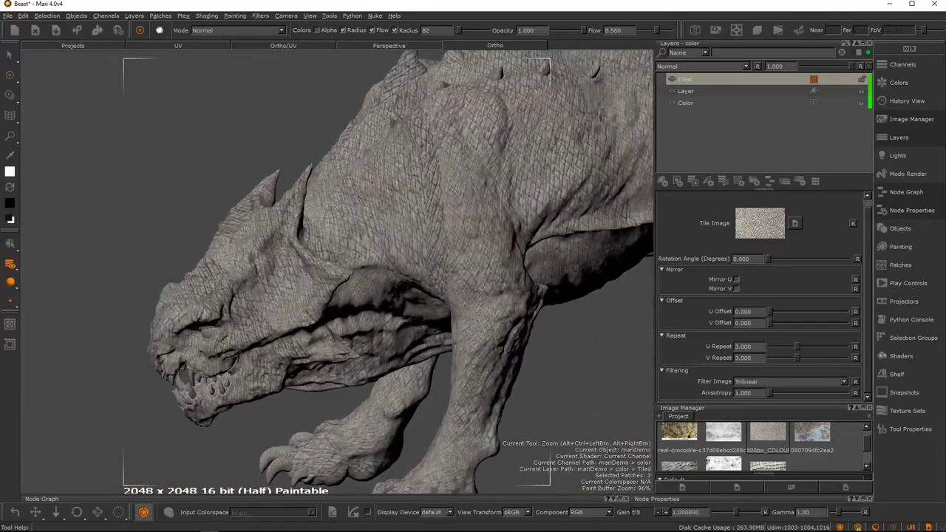
Step: Examine the tiled skin texture on the creature's head, shoulder, flank and back from several angles
middle_click_drag(471, 300, 430, 294, "alt")
right_click_drag(430, 294, 458, 291, "alt")
middle_click_drag(458, 291, 389, 297, "alt")
right_click_drag(389, 297, 370, 295, "alt")
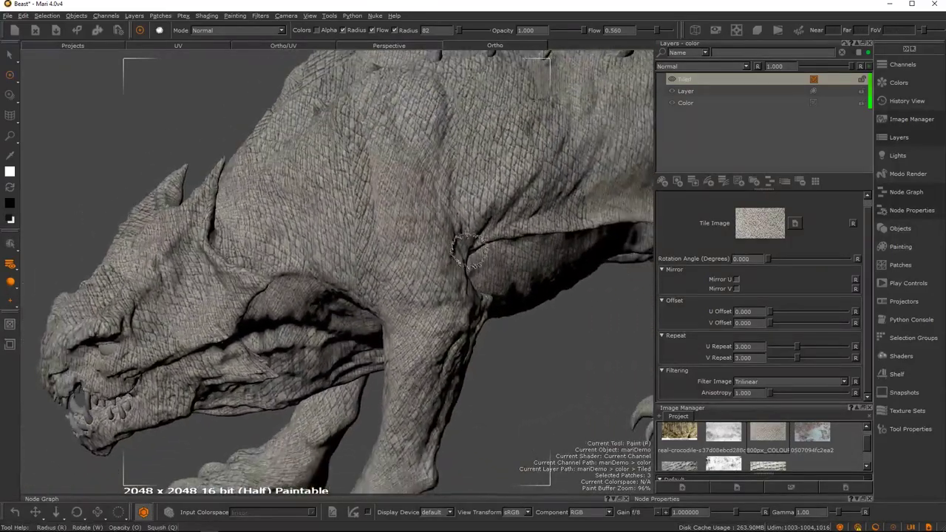
middle_click_drag(370, 296, 328, 329, "alt")
right_click_drag(329, 329, 296, 311, "alt")
left_click_drag(437, 273, 336, 280, "alt")
right_click_drag(336, 280, 473, 292, "alt")
middle_click_drag(473, 293, 486, 301, "alt")
right_click_drag(486, 300, 446, 338, "alt")
left_click_drag(446, 337, 443, 289, "alt")
right_click_drag(444, 289, 364, 282, "alt")
middle_click_drag(364, 282, 273, 304, "alt")
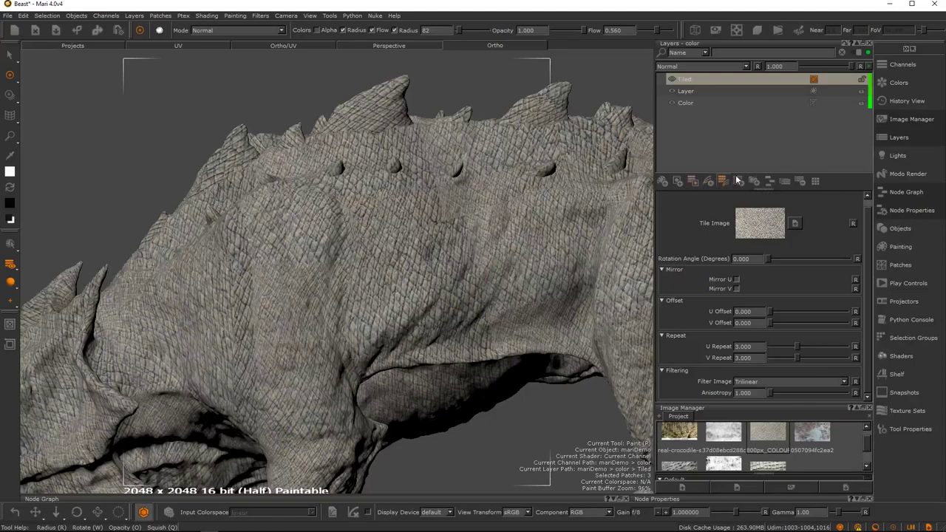
Step: Try the mottled image as the Tiled layer's tile image, restore the grey scaly skin image and check the whole body
left_click_drag(827, 443, 760, 229)
left_click_drag(716, 441, 745, 218)
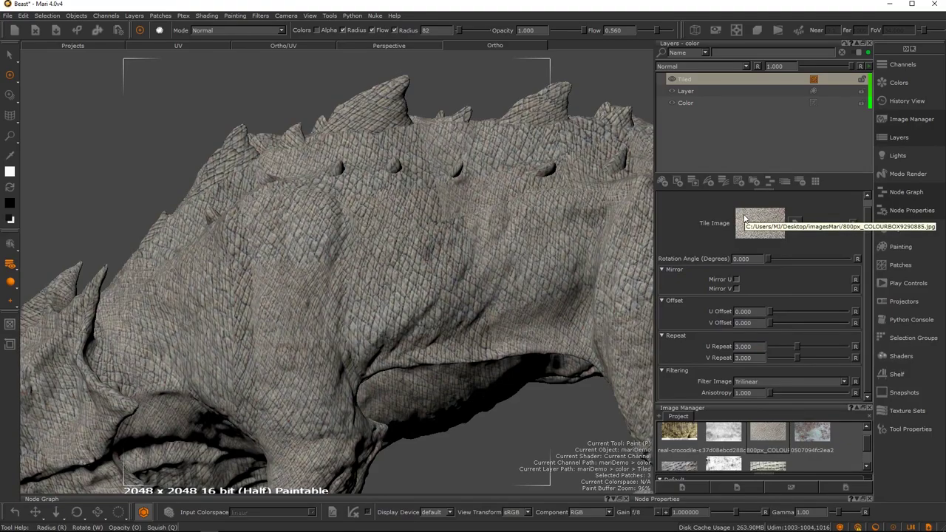
mouse_move(450, 260)
left_mouse_down("alt")
mouse_move(479, 262)
mouse_move(427, 288)
mouse_move(528, 191)
mouse_move(581, 247)
mouse_move(467, 273)
mouse_move(446, 258)
left_mouse_up("alt")
middle_click_drag(384, 271, 458, 199, "alt")
right_click_drag(388, 277, 414, 270, "alt")
middle_click_drag(486, 234, 425, 241, "alt")
left_click_drag(849, 69, 887, 60)
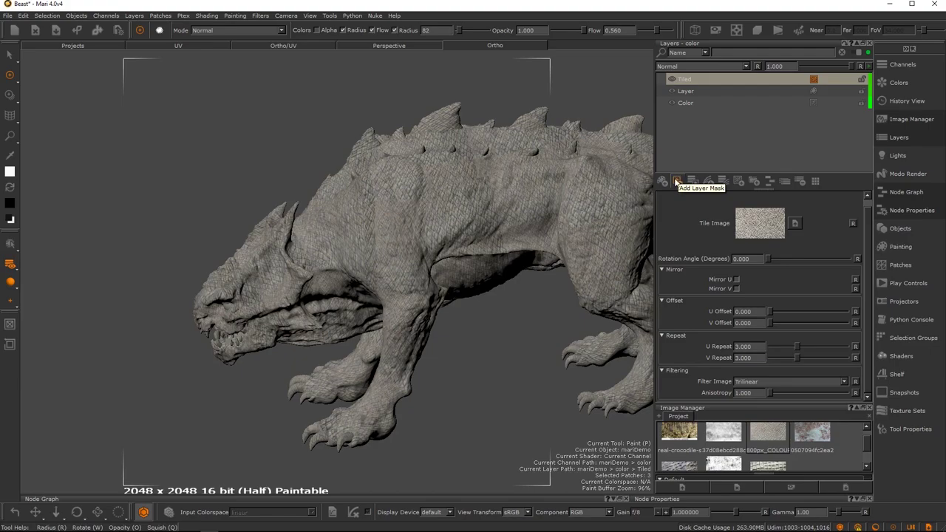
Step: Add a layer mask to the Tiled layer and paint it black over the shoulder with the rough-edged personal brush to hide the scales
left_click(676, 183)
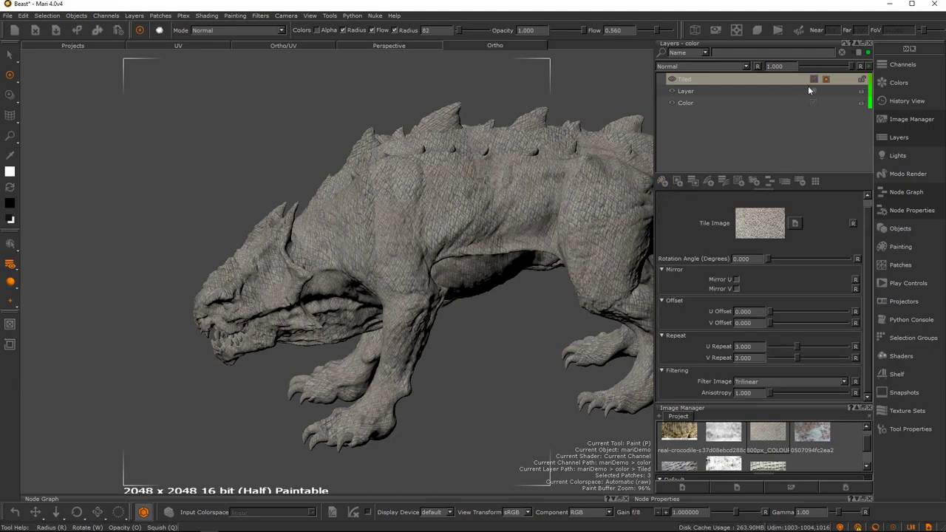
left_click_drag(485, 234, 392, 249, "alt")
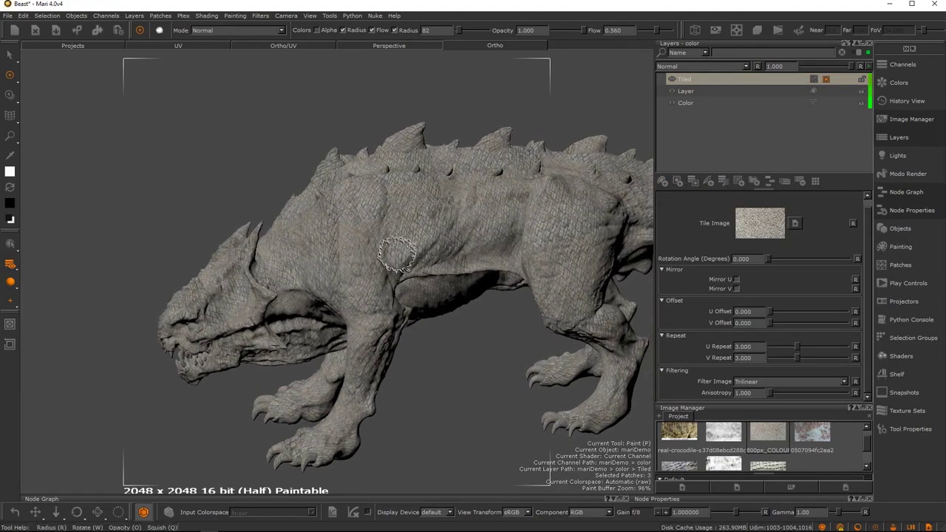
key("b")
left_click(264, 274)
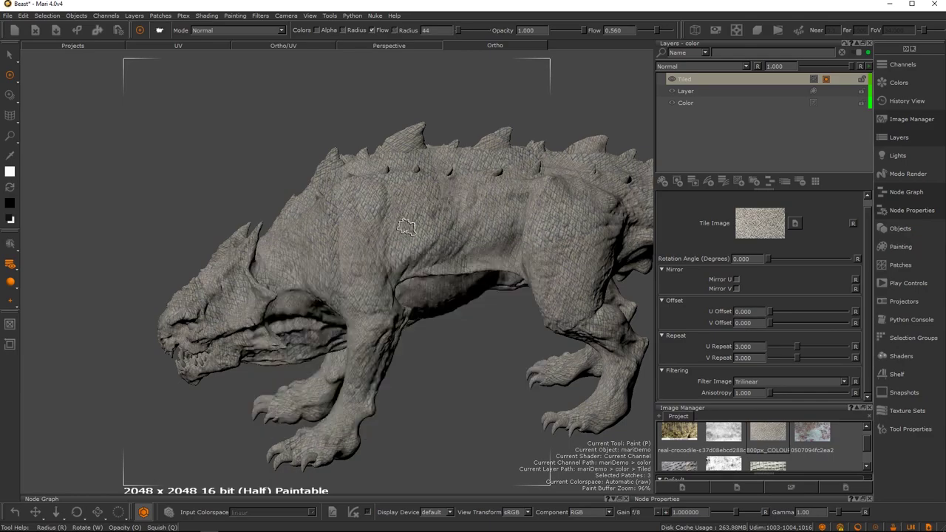
right_click_drag(370, 234, 440, 175, "alt")
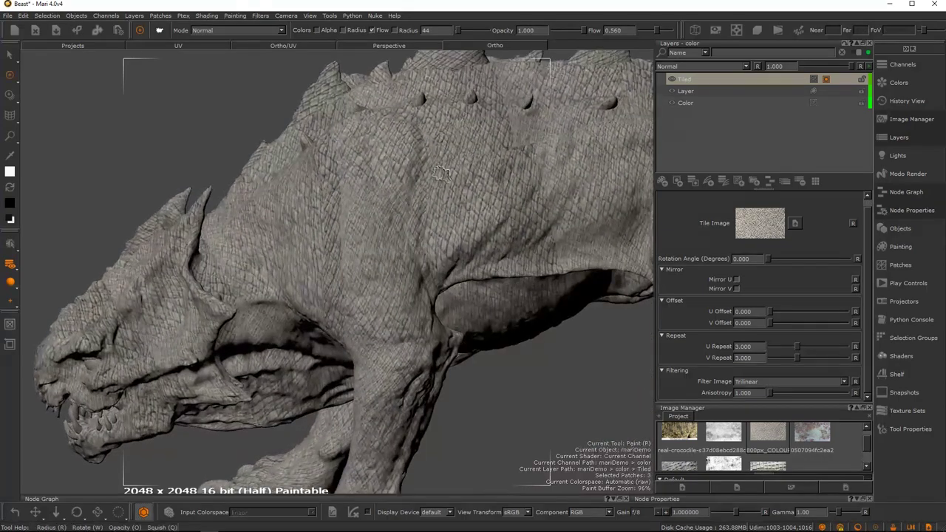
mouse_move(442, 174)
left_mouse_down()
mouse_move(355, 274)
mouse_move(399, 125)
mouse_move(355, 249)
mouse_move(436, 192)
mouse_move(440, 159)
mouse_move(311, 304)
mouse_move(363, 279)
mouse_move(394, 285)
left_mouse_up()
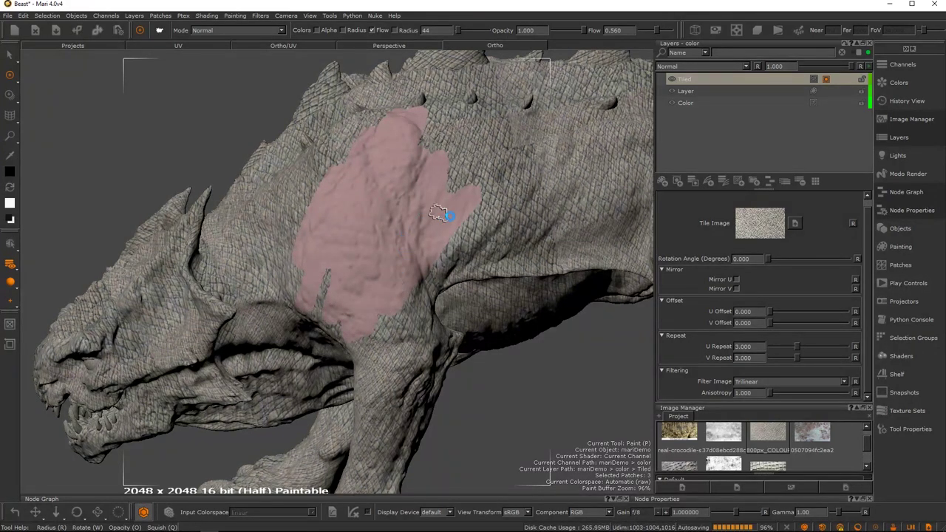
Step: Swap the paint color to white and paint the mask to bring the scales back across the middle of the shoulder
left_click_drag(438, 213, 410, 222, "alt")
right_click_drag(409, 221, 409, 218, "alt")
left_click_drag(409, 218, 392, 231, "alt")
right_click_drag(391, 231, 408, 235, "alt")
mouse_move(408, 235)
left_mouse_down("alt")
mouse_move(481, 212)
mouse_move(414, 248)
left_mouse_up("alt")
mouse_move(414, 247)
right_mouse_down("alt")
mouse_move(399, 275)
mouse_move(423, 291)
right_mouse_up("alt")
key("x")
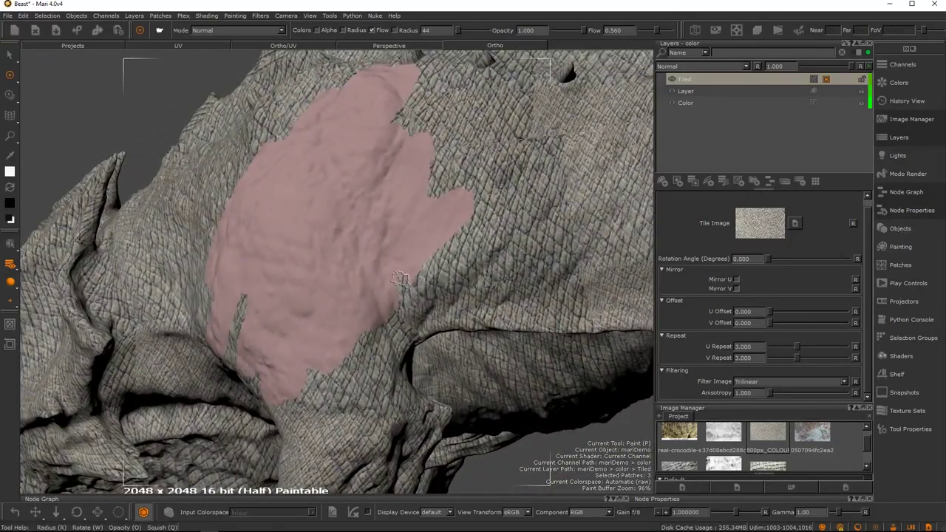
mouse_move(402, 272)
left_mouse_down()
mouse_move(407, 285)
mouse_move(395, 193)
mouse_move(366, 167)
left_mouse_up()
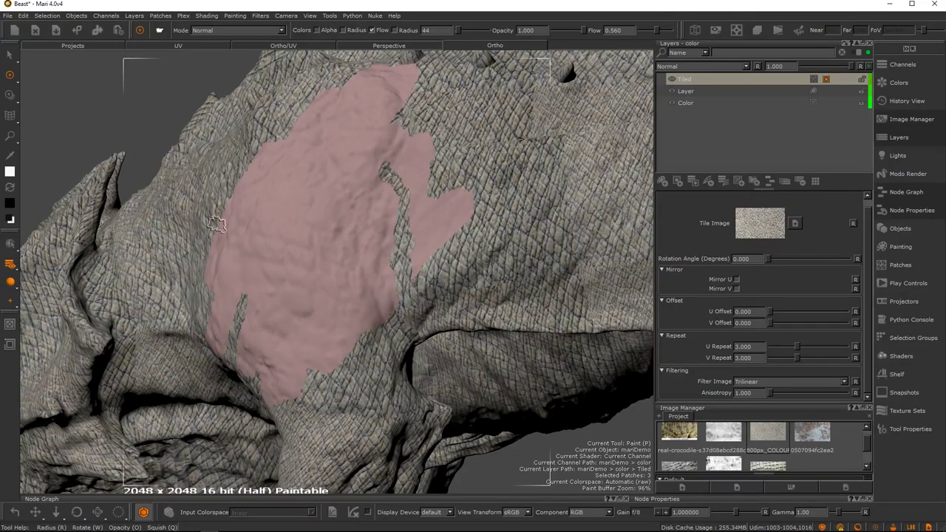
mouse_move(419, 255)
left_mouse_down()
mouse_move(408, 207)
mouse_move(431, 133)
mouse_move(411, 272)
mouse_move(454, 214)
mouse_move(436, 222)
mouse_move(365, 340)
mouse_move(312, 277)
mouse_move(291, 135)
mouse_move(336, 300)
mouse_move(395, 259)
mouse_move(381, 256)
left_mouse_up()
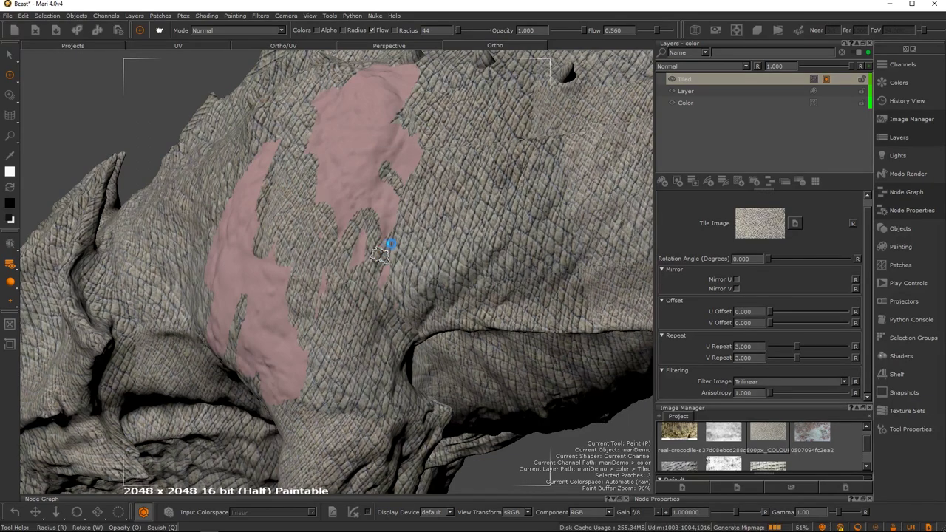
Step: Choose the soft sloflow brush from the Basic Brushes and paint white on the mask to soften the shoulder patch's edges
key("k")
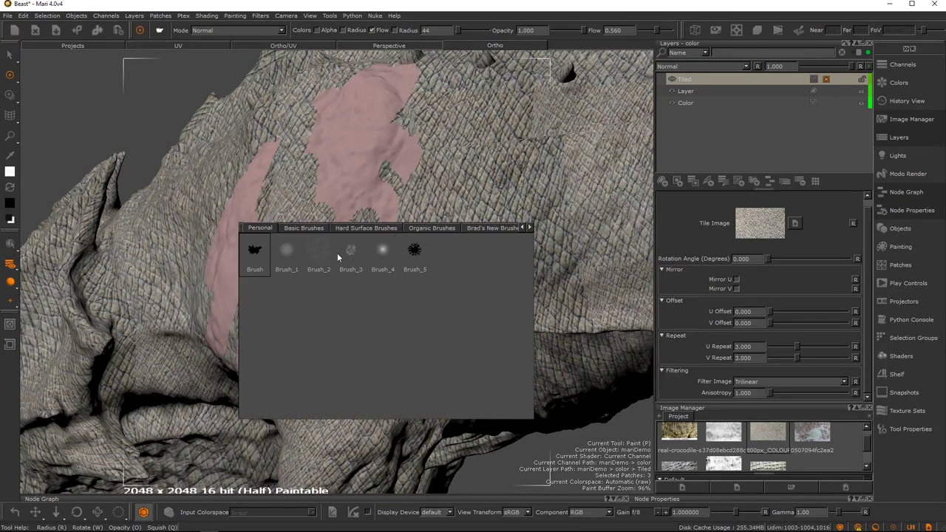
left_click(296, 229)
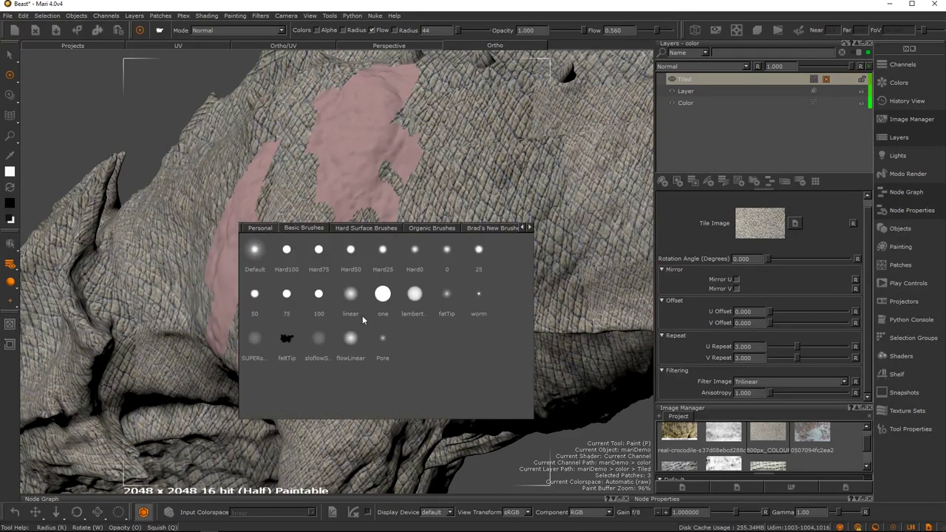
left_click(314, 341)
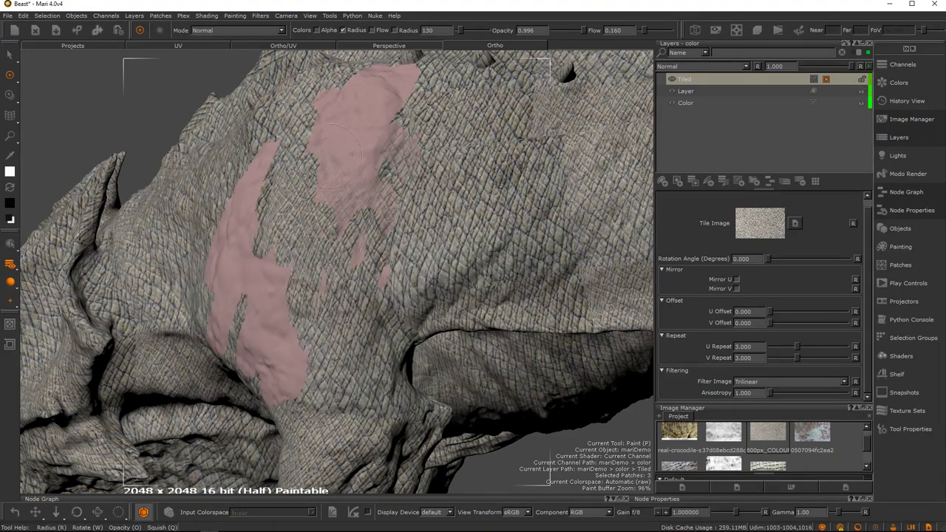
mouse_move(318, 300)
left_mouse_down()
mouse_move(378, 230)
mouse_move(377, 185)
mouse_move(399, 229)
left_mouse_up()
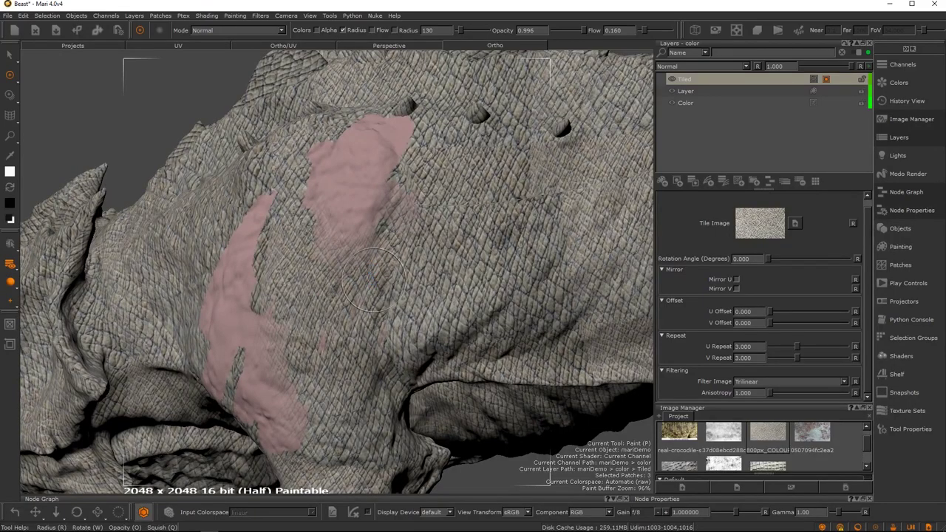
scroll(386, 238, "down", 3)
left_click_drag(385, 238, 386, 245, "alt")
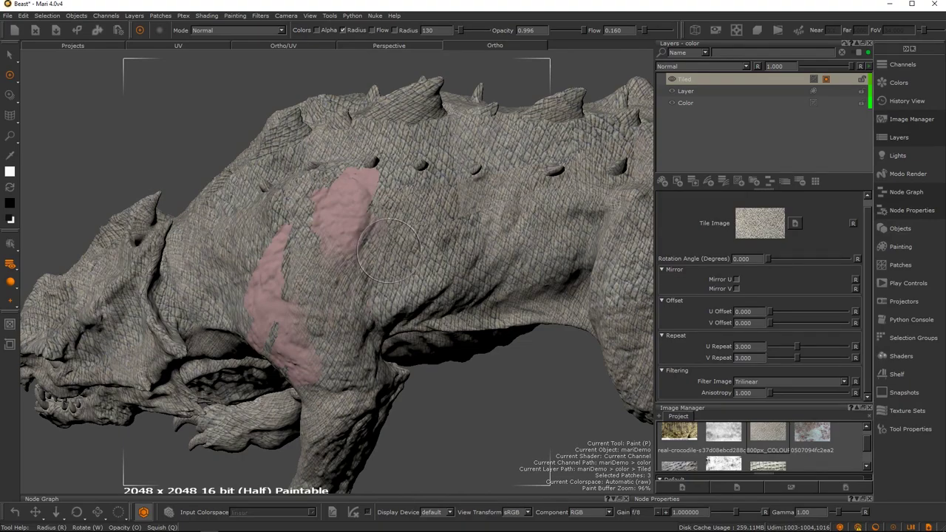
left_click_drag(446, 206, 436, 233, "alt")
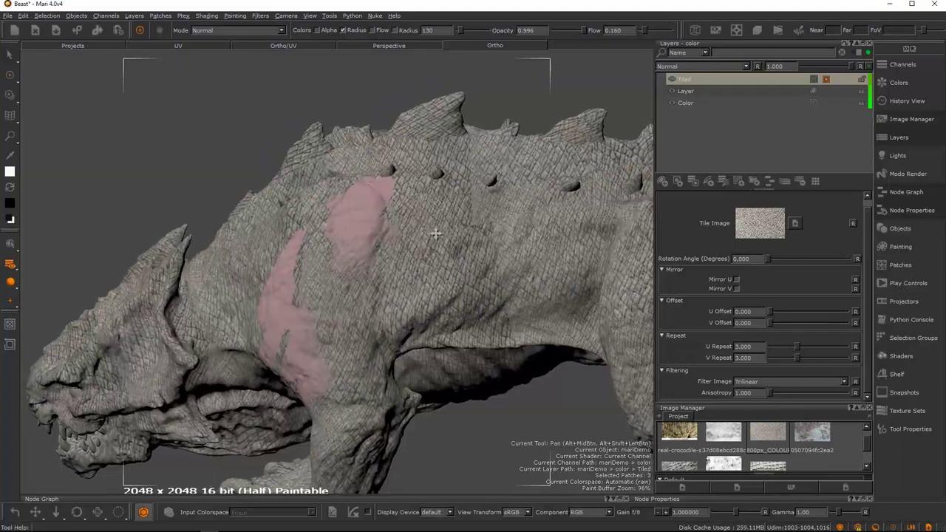
right_click_drag(436, 232, 480, 224, "alt")
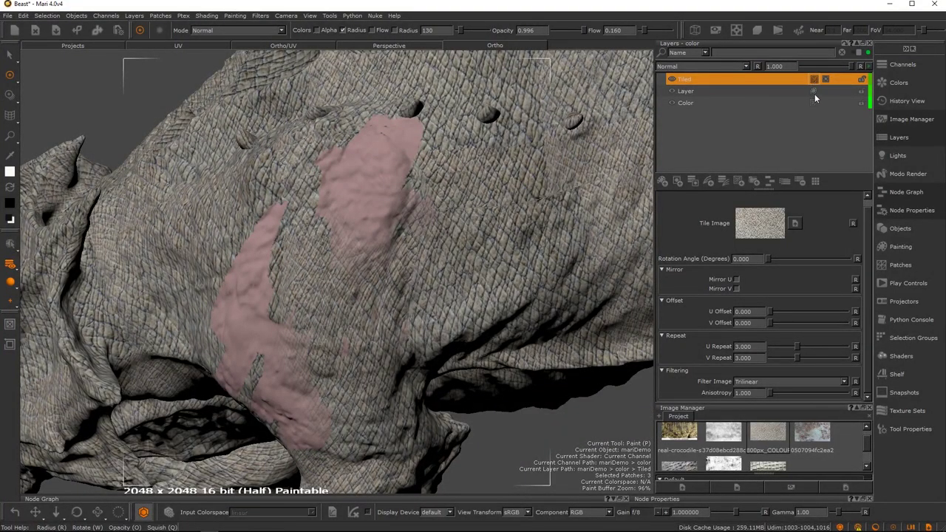
Step: Select the Tiled layer's content, try the mottled image as its tile image and restore the grey scaly skin image
left_click(813, 105)
left_click(812, 80)
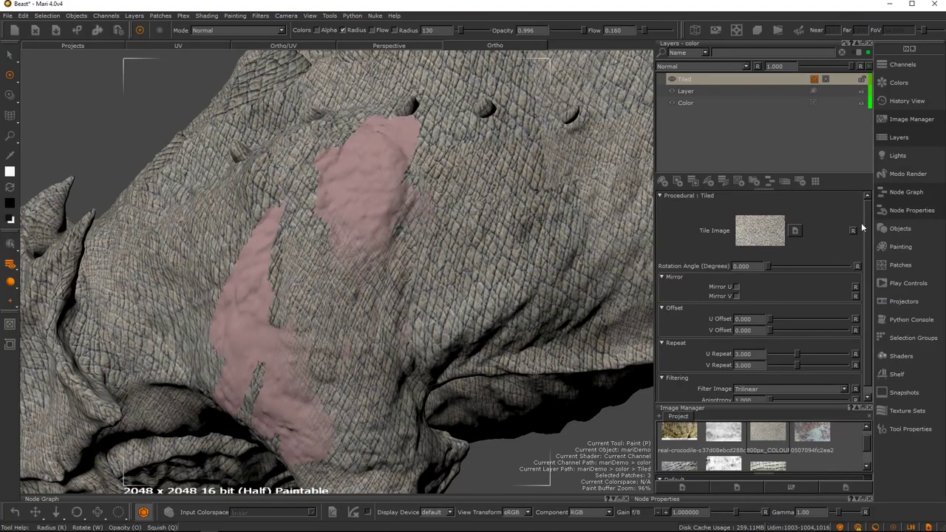
scroll(863, 239, "down", 1)
left_click_drag(801, 437, 757, 246)
left_click_drag(757, 449, 760, 235)
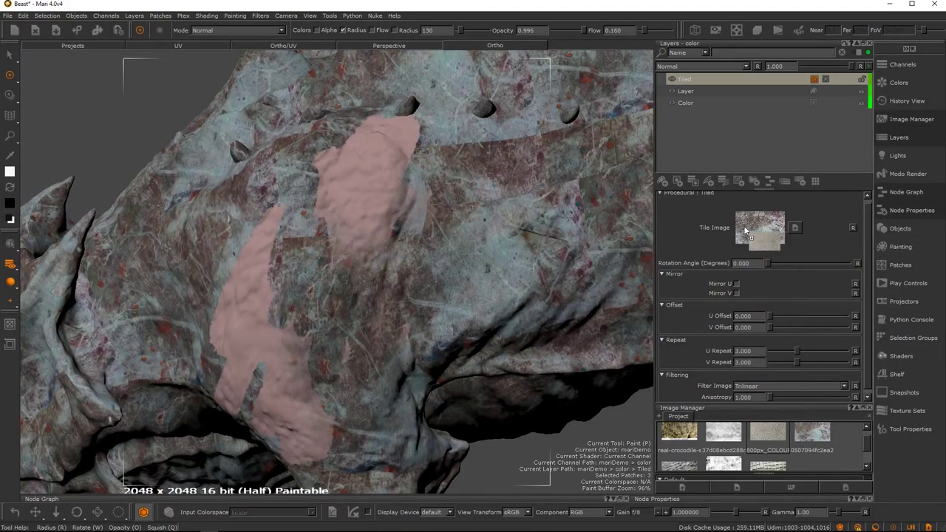
Step: Try to convert the Tiled layer to a paintable layer
left_click(813, 79)
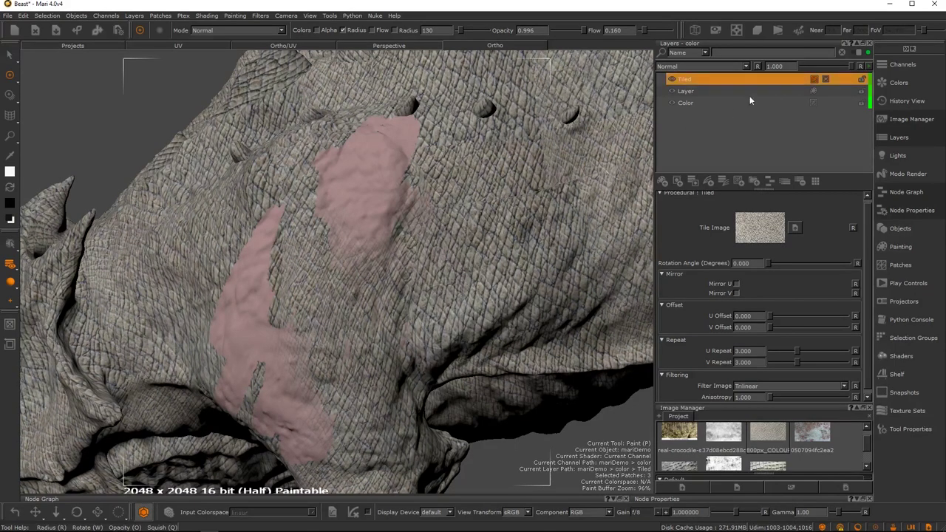
right_click(738, 79)
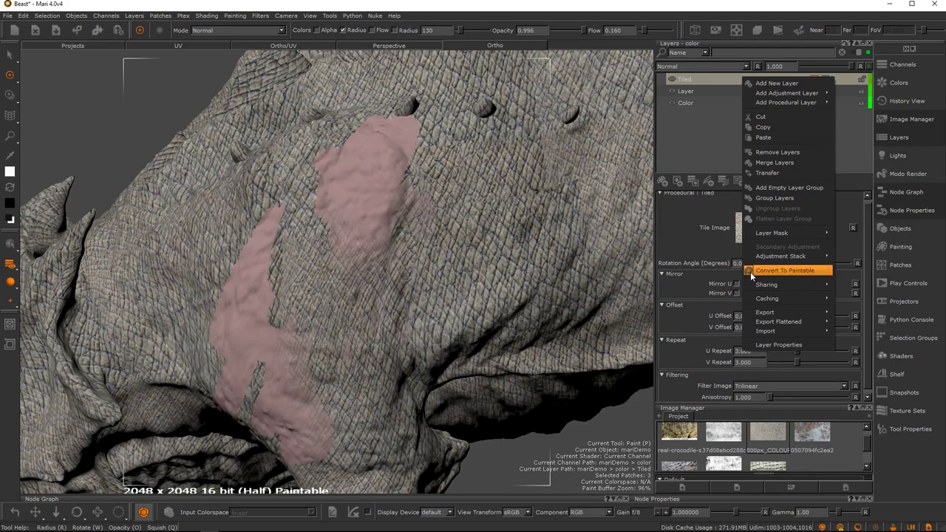
left_click(750, 272)
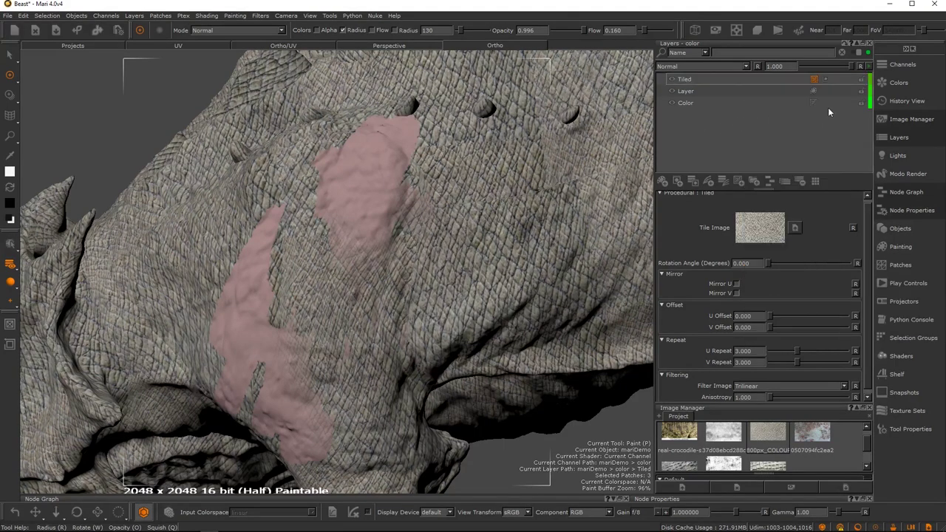
Step: Select Layer, Color and the Tiled content in turn to review what each layer holds
left_click(787, 92)
left_click(814, 102)
left_click(814, 92)
left_click(813, 79)
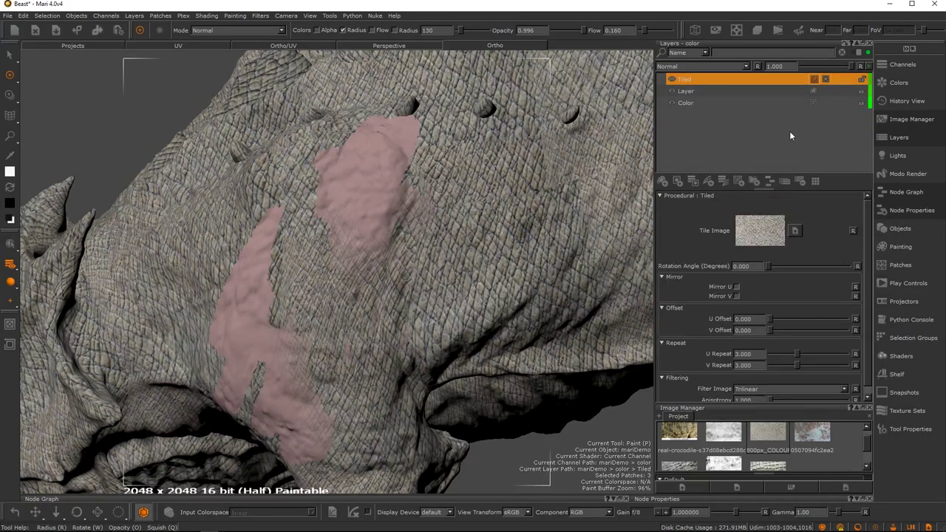
Step: Make the Tiled layer's mask active and softly paint black above the shoulder patch, around the small horn on the back
left_click(825, 80)
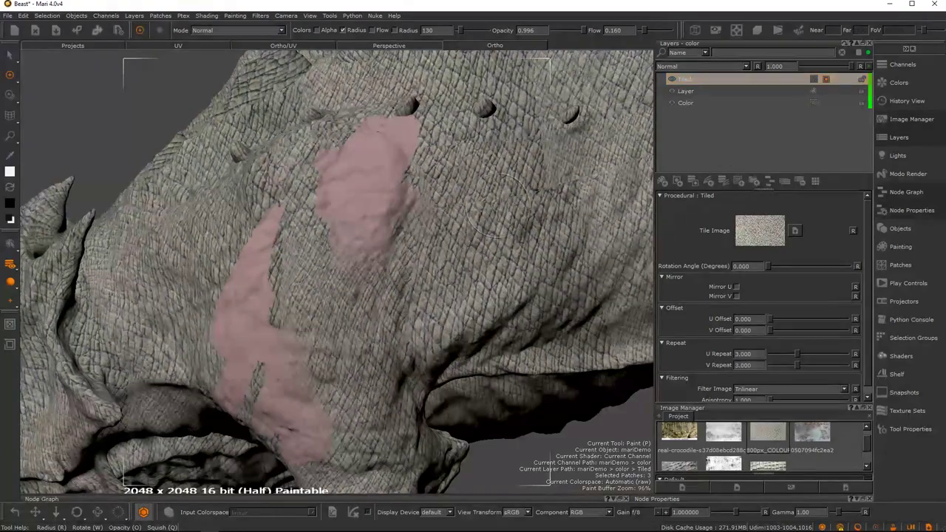
left_click_drag(501, 208, 493, 201, "alt")
right_click_drag(492, 202, 466, 207, "alt")
key("x")
mouse_move(403, 137)
left_mouse_down()
mouse_move(376, 124)
mouse_move(380, 133)
left_mouse_up()
key("x")
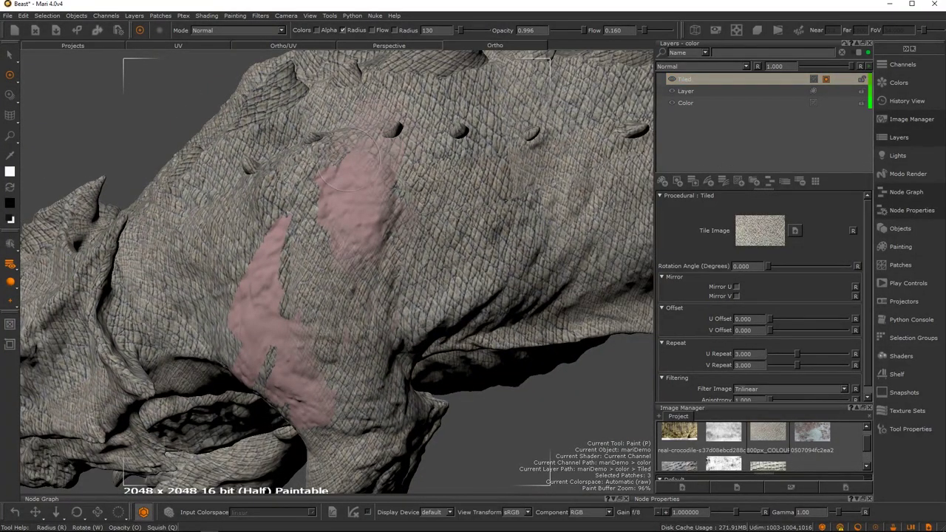
Step: Remove the Tiled layer's painted mask and give the layer a new Hide All mask
right_click(827, 80)
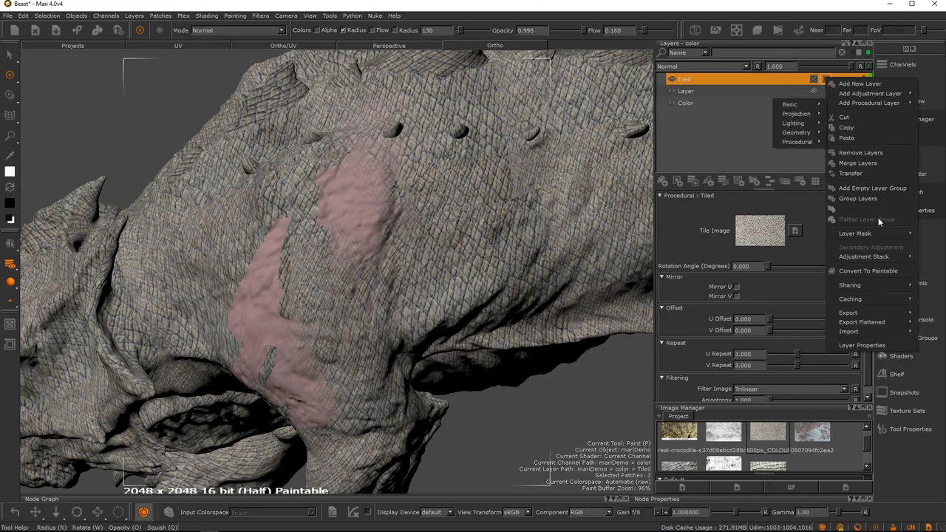
mouse_move(878, 235)
mouse_move(787, 238)
left_click(782, 264)
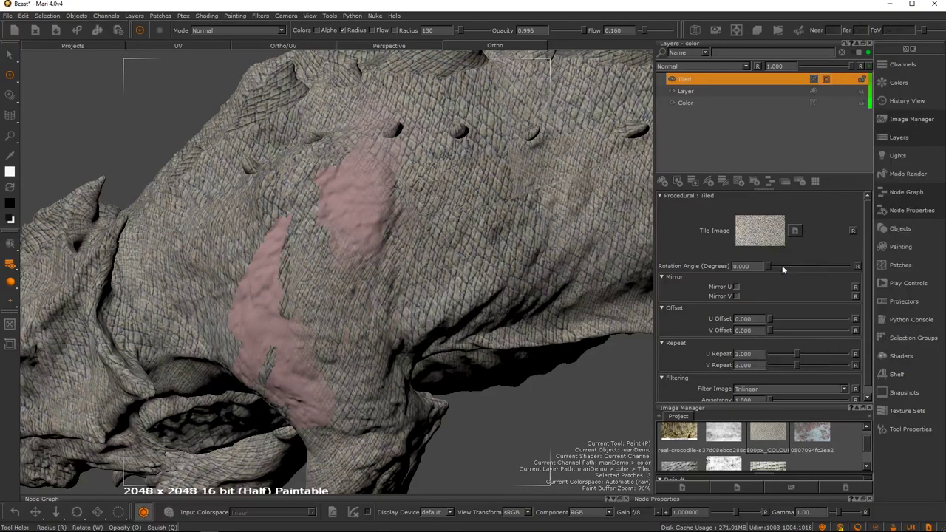
right_click(789, 79)
mouse_move(836, 235)
mouse_move(745, 235)
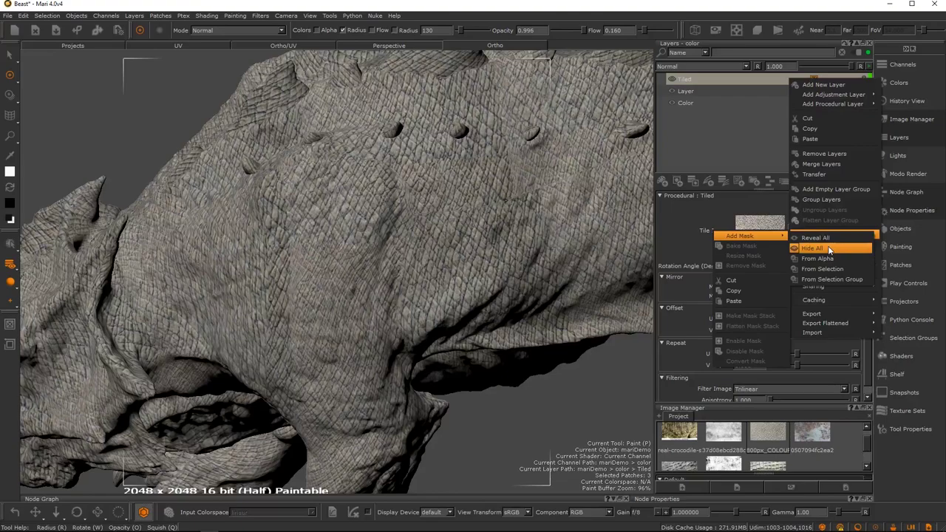
left_click(829, 249)
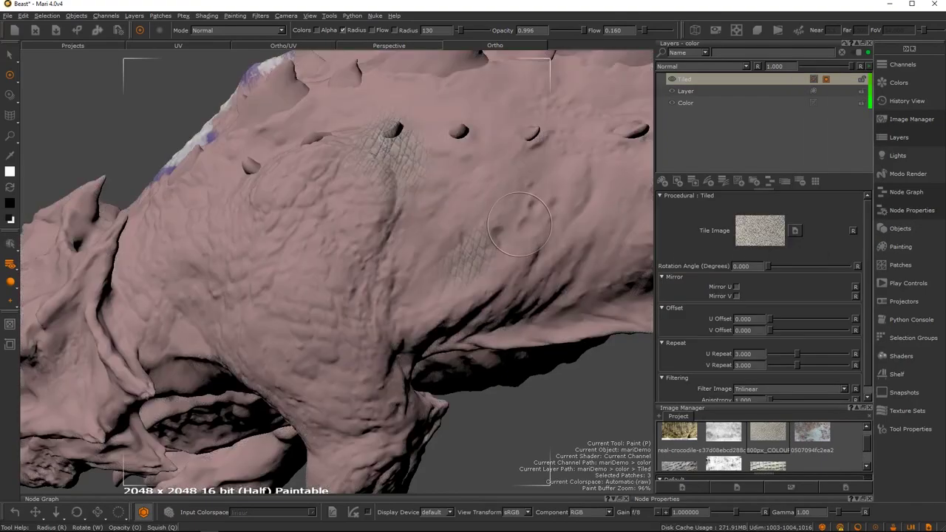
scroll(519, 227, "down", 1)
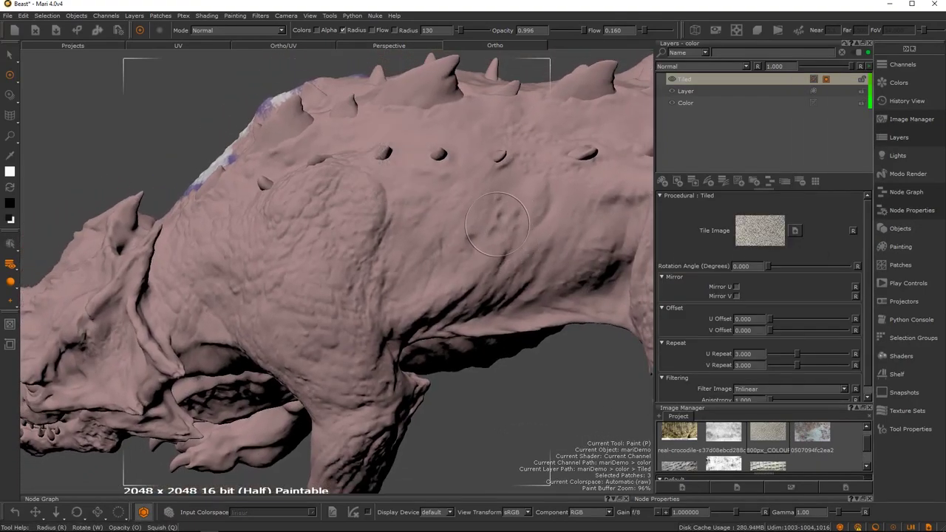
Step: Toggle the Tiled layer's mask off and on to compare the result, leaving the mask disabled
left_click(825, 81)
left_click(827, 81)
left_click(826, 81)
left_click(826, 81)
left_click(826, 82)
Step: Review the layer mask options, including mask conversion, and remove the mask from the Tiled layer
right_click(827, 81)
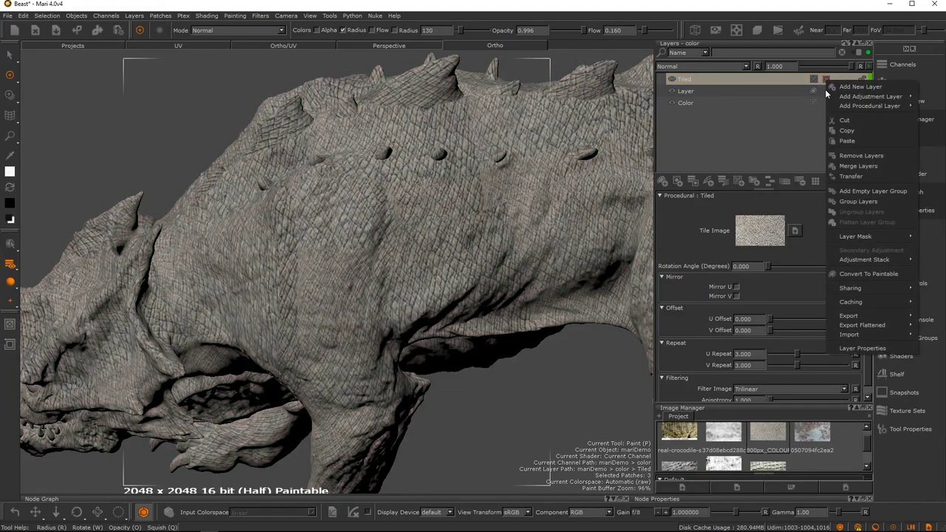
mouse_move(855, 235)
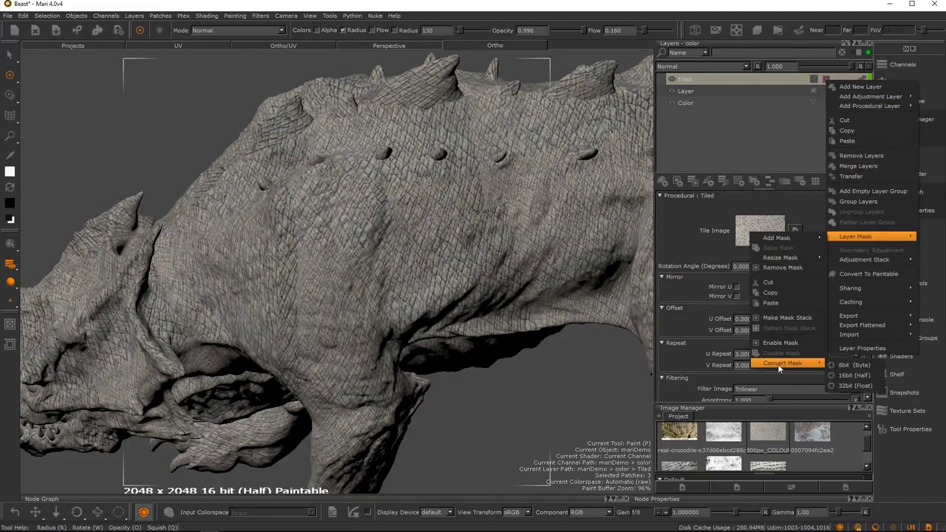
mouse_move(787, 362)
left_click(790, 270)
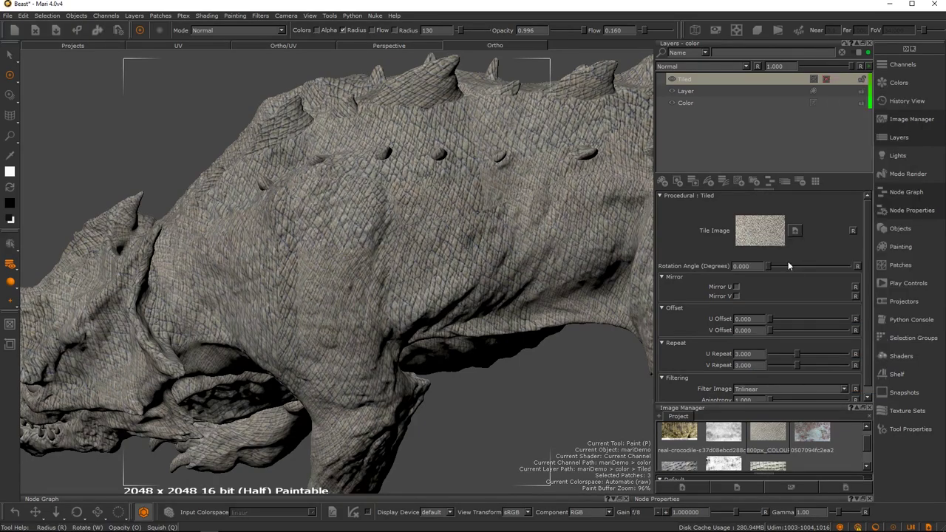
Step: Add a mask stack to the Tiled layer, open it docked above the color layers, and enlarge its layer list
middle_click_drag(431, 202, 466, 196, "alt")
right_click_drag(466, 196, 684, 183, "alt")
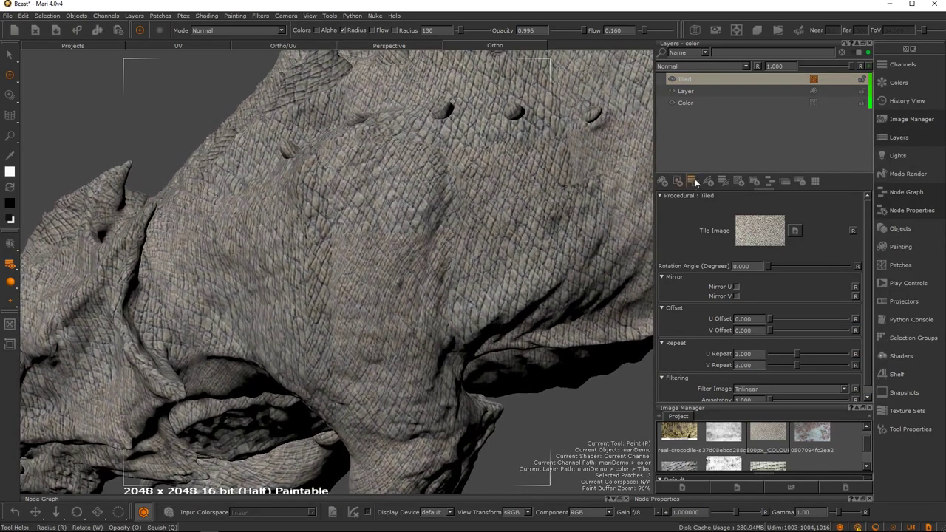
right_click_drag(541, 211, 506, 210, "alt")
middle_click_drag(506, 209, 500, 233, "alt")
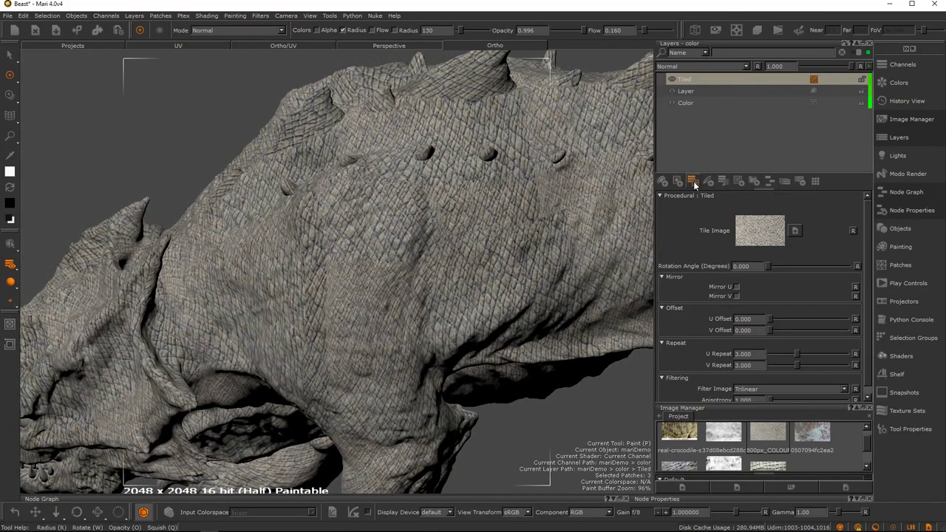
left_click(691, 181)
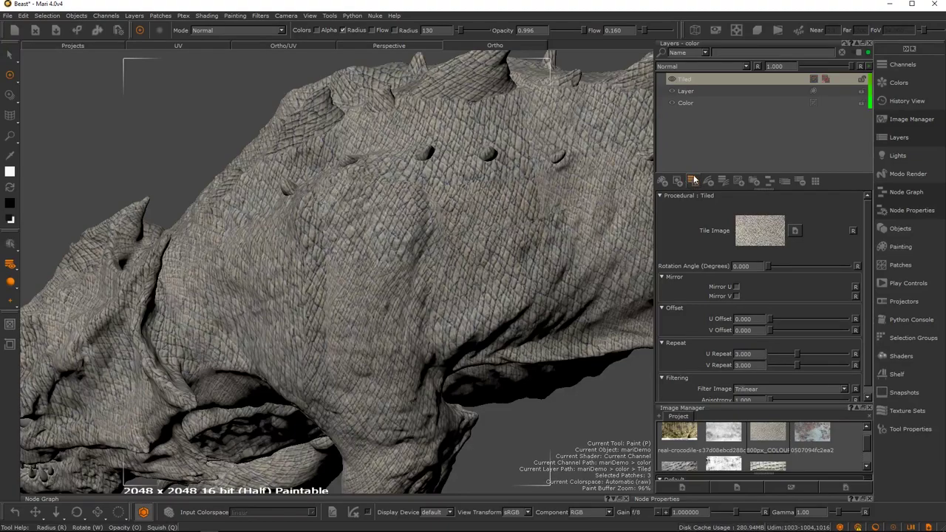
left_click(826, 80)
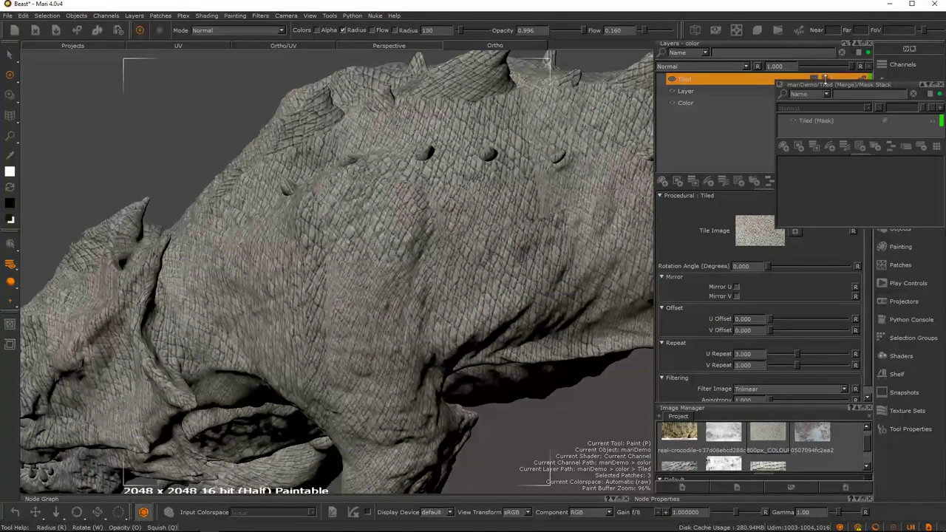
left_click_drag(830, 90, 790, 82)
left_click(826, 231)
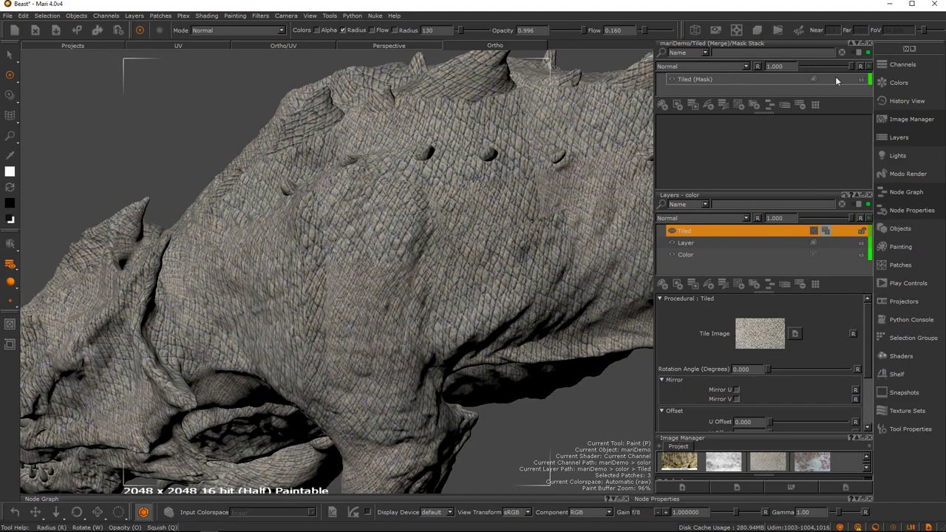
left_click_drag(766, 112, 766, 165)
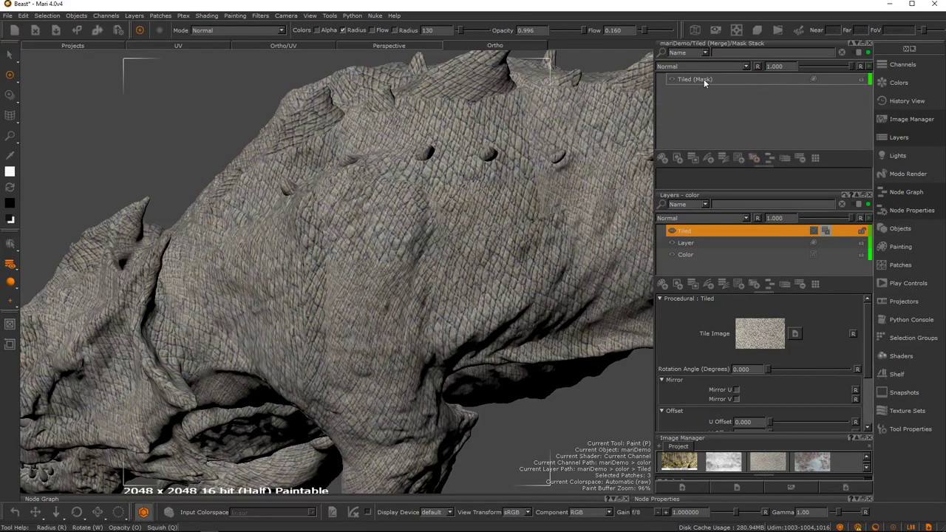
Step: With the Tiled (Mask) layer active, swap the paint colour to black and paint the shoulder area using the Hard100 brush
left_click(704, 78)
key("x")
mouse_move(422, 211)
left_mouse_down()
mouse_move(384, 300)
mouse_move(347, 252)
mouse_move(401, 261)
left_mouse_up()
key("k")
left_click(304, 276)
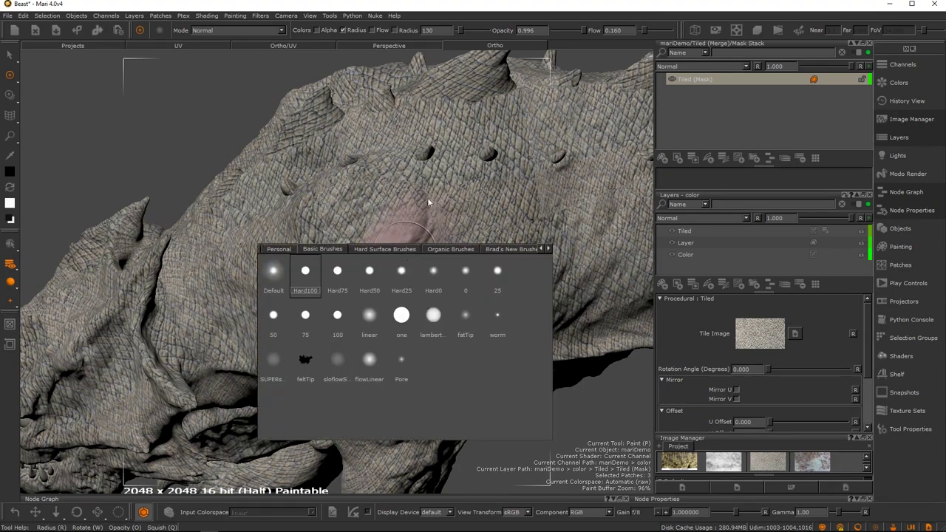
left_click(417, 199)
mouse_move(504, 202)
left_mouse_down()
mouse_move(414, 292)
mouse_move(366, 414)
mouse_move(335, 291)
mouse_move(366, 226)
mouse_move(306, 310)
mouse_move(322, 395)
mouse_move(362, 414)
left_mouse_up()
mouse_move(496, 229)
left_mouse_down()
mouse_move(514, 244)
mouse_move(464, 223)
mouse_move(409, 258)
left_mouse_up()
key("b")
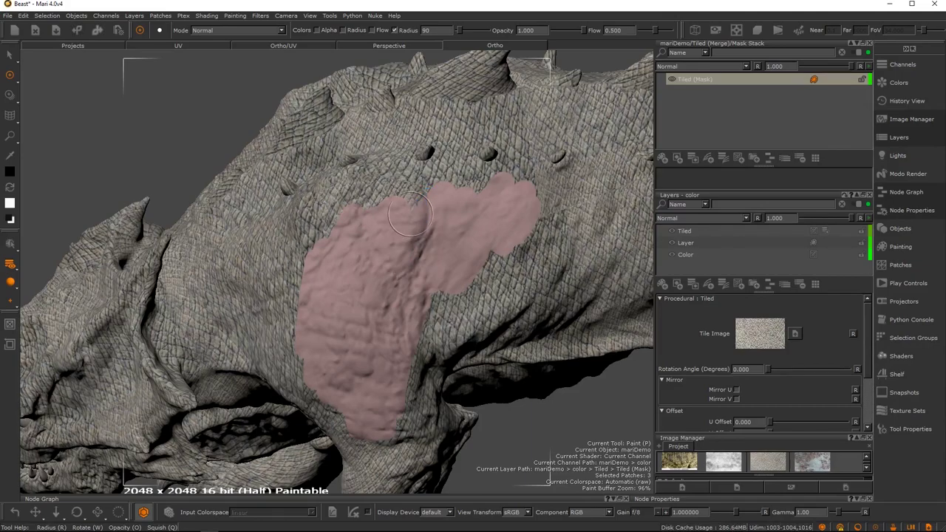
left_click_drag(419, 198, 403, 215, "alt")
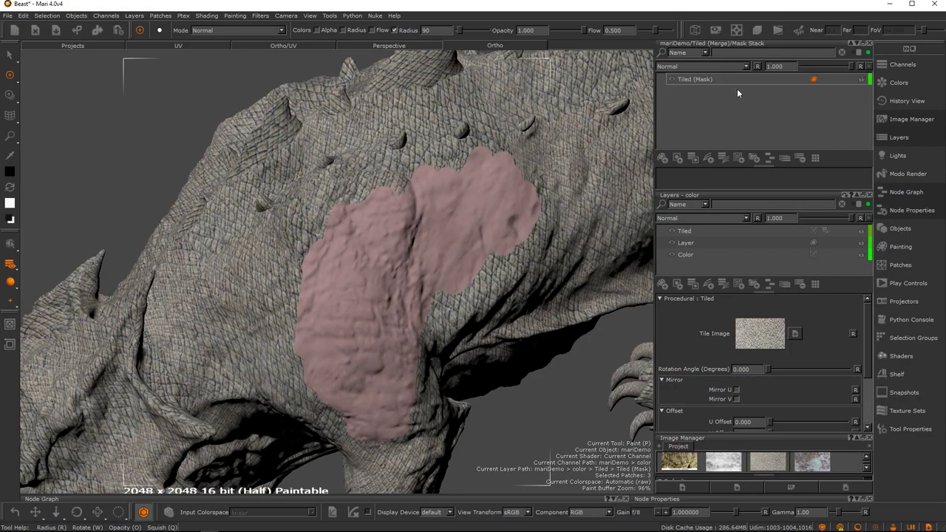
Step: Add an Invert adjustment layer above Tiled (Mask) in the mask stack
left_click(710, 162)
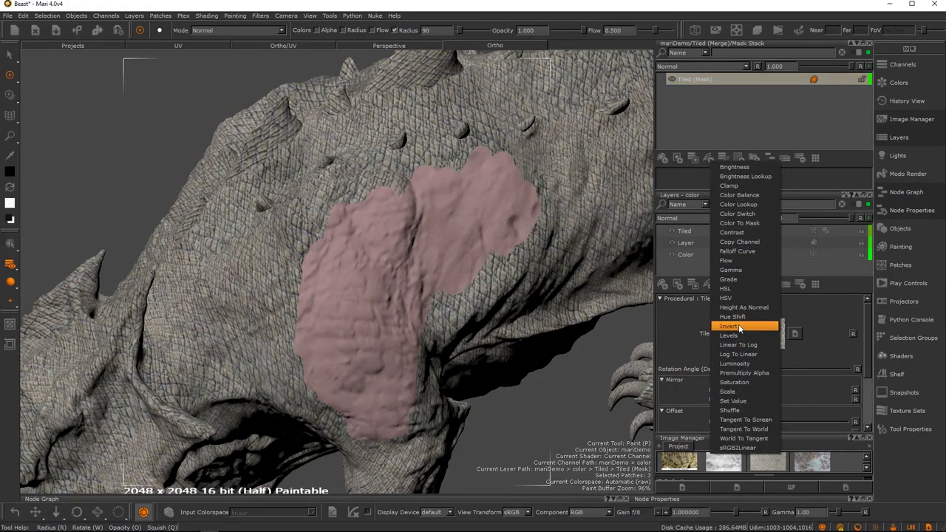
left_click(729, 326)
right_click_drag(489, 263, 440, 259, "alt")
left_click_drag(439, 259, 373, 253, "alt")
Step: Add a fractal Cloud procedural layer at the top of the mask stack and set its blend mode to Multiply
left_click(738, 158)
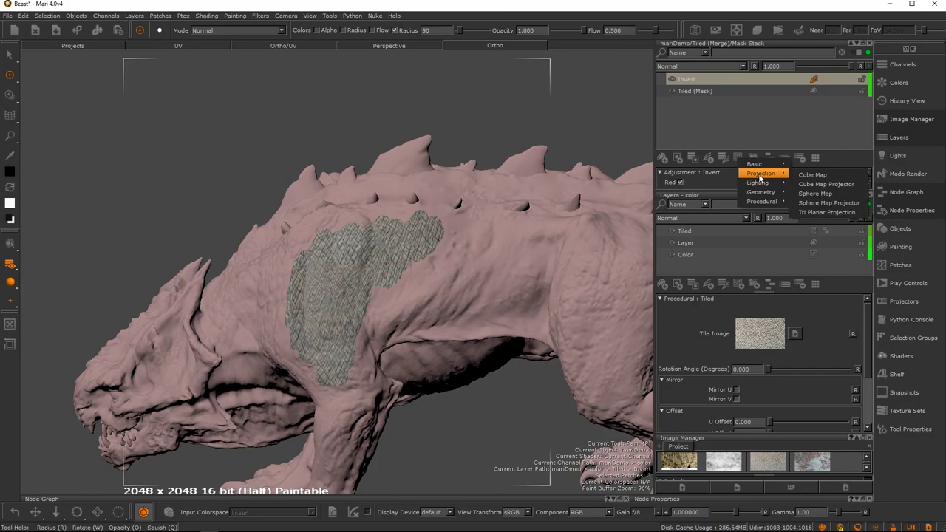
mouse_move(764, 207)
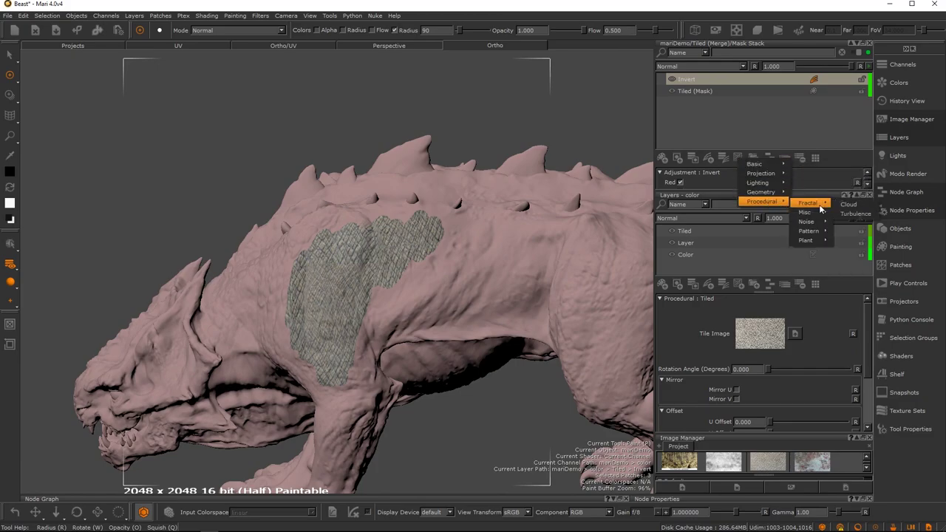
left_click(840, 204)
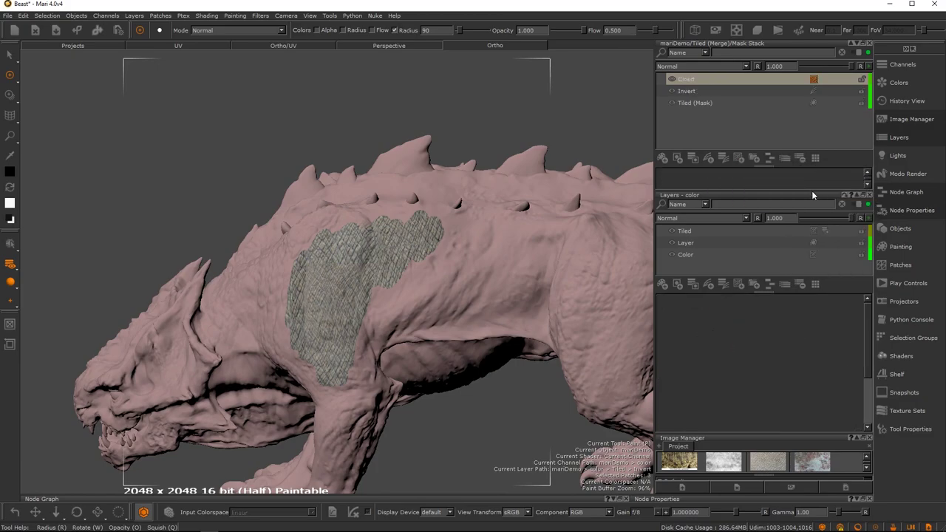
right_click_drag(460, 231, 519, 216, "alt")
left_click(724, 68)
mouse_move(703, 132)
mouse_move(709, 100)
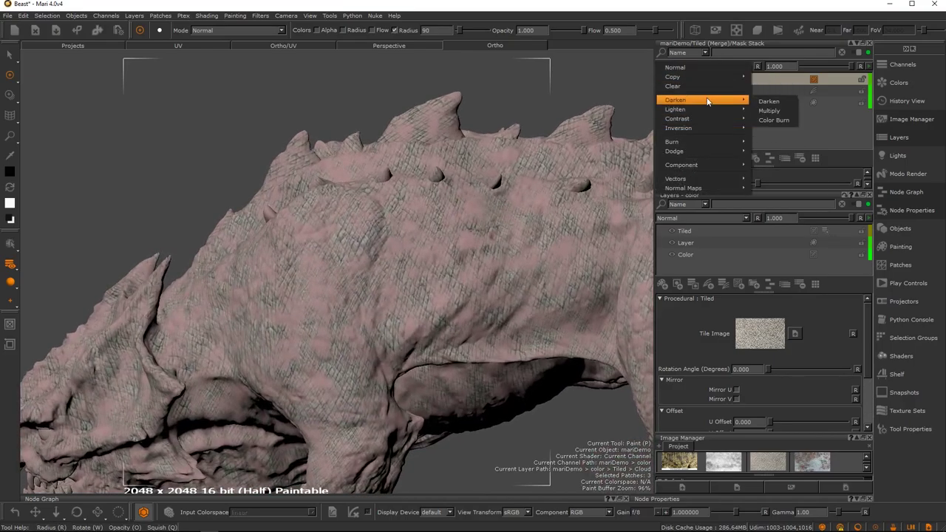
left_click(773, 100)
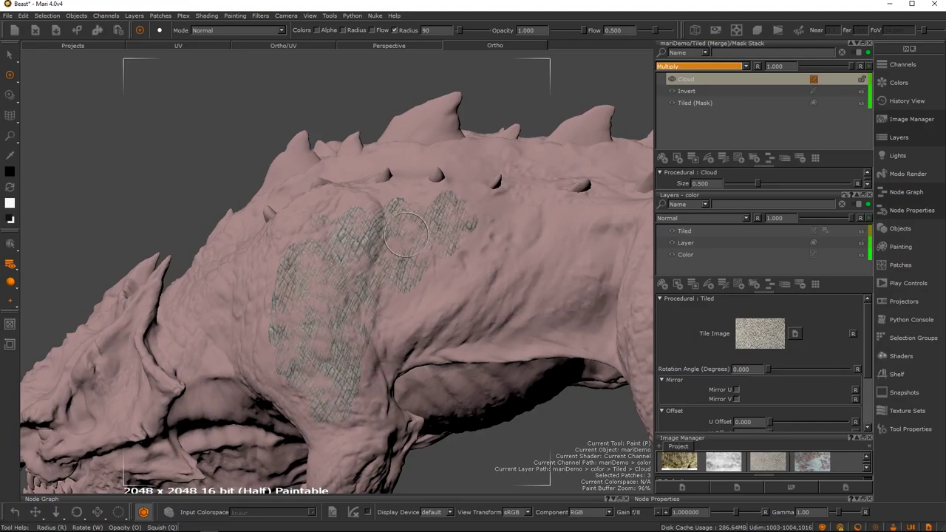
mouse_move(393, 255)
right_mouse_down("alt")
mouse_move(445, 256)
mouse_move(421, 258)
right_mouse_up("alt")
middle_click_drag(422, 257, 442, 224, "alt")
left_click_drag(442, 224, 466, 221, "alt")
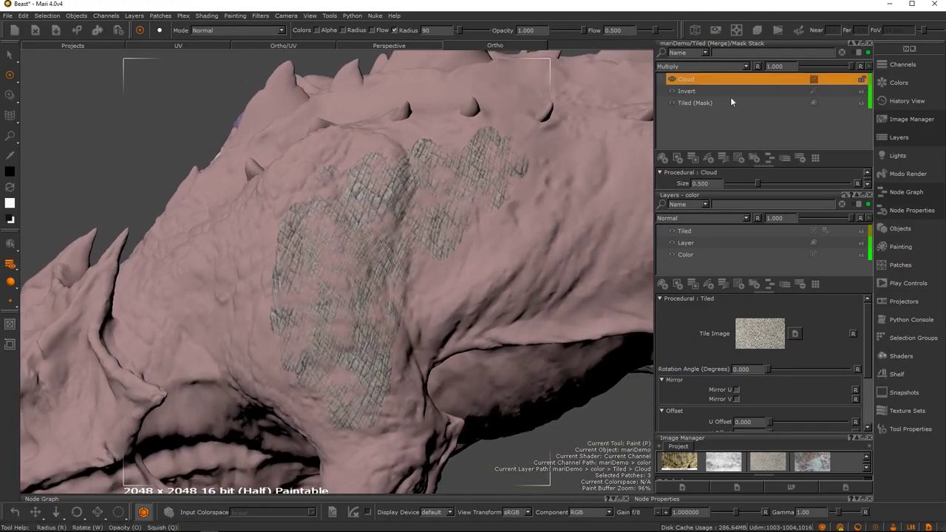
Step: Return the Cloud layer's opacity to 1.000 and delete the Cloud and Invert layers from the mask stack
mouse_move(849, 66)
left_mouse_down()
mouse_move(802, 67)
mouse_move(882, 67)
left_mouse_up()
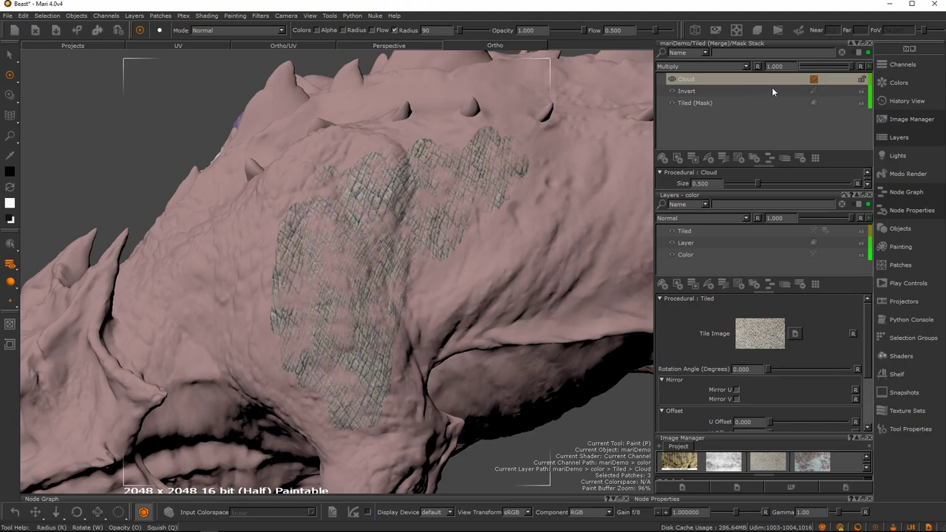
left_click(716, 80)
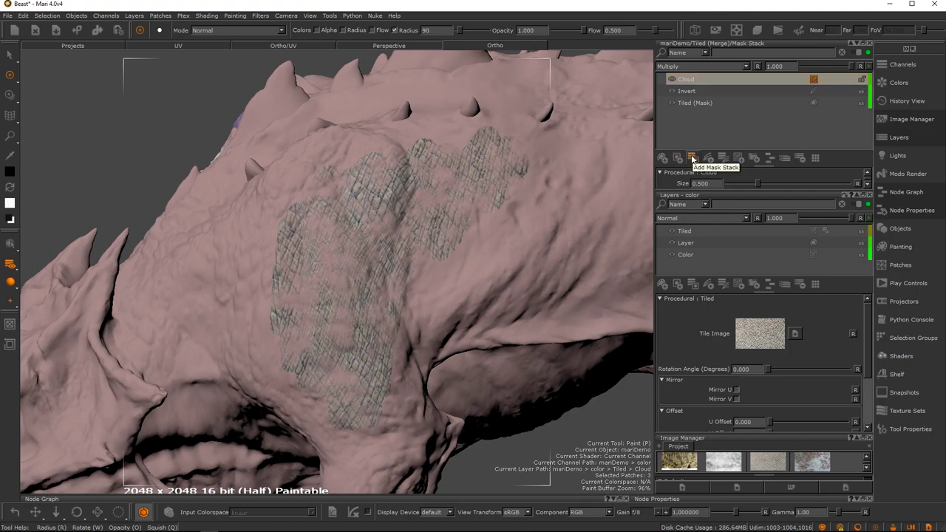
left_click(734, 83)
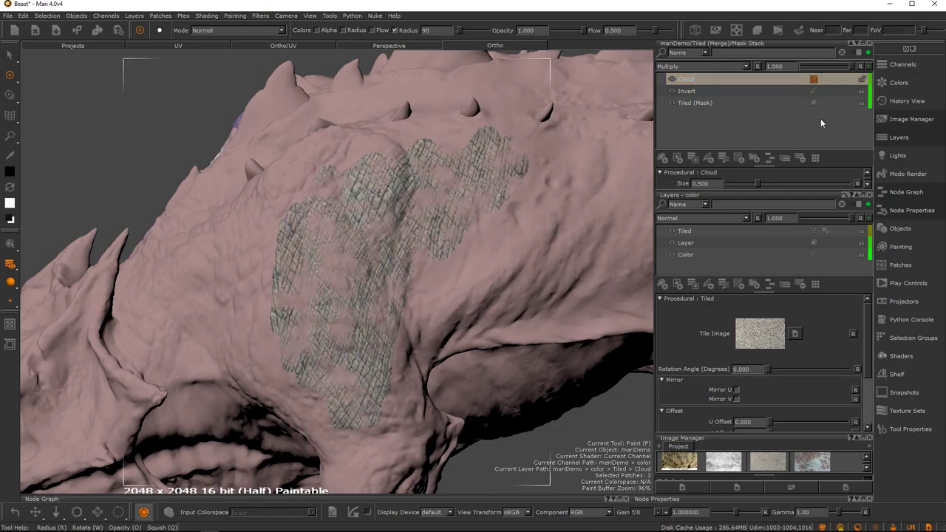
left_click(800, 159)
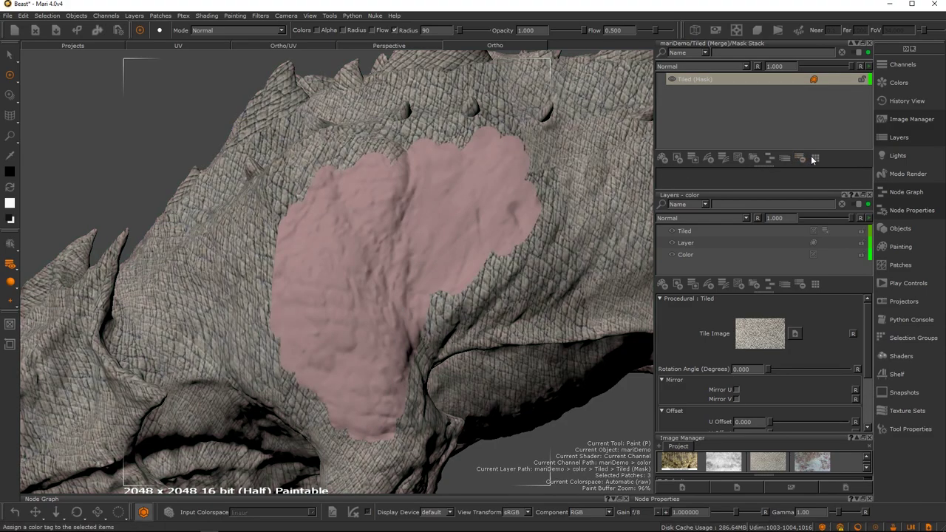
Step: Remove the mask stack from the Tiled layer
left_click(768, 234)
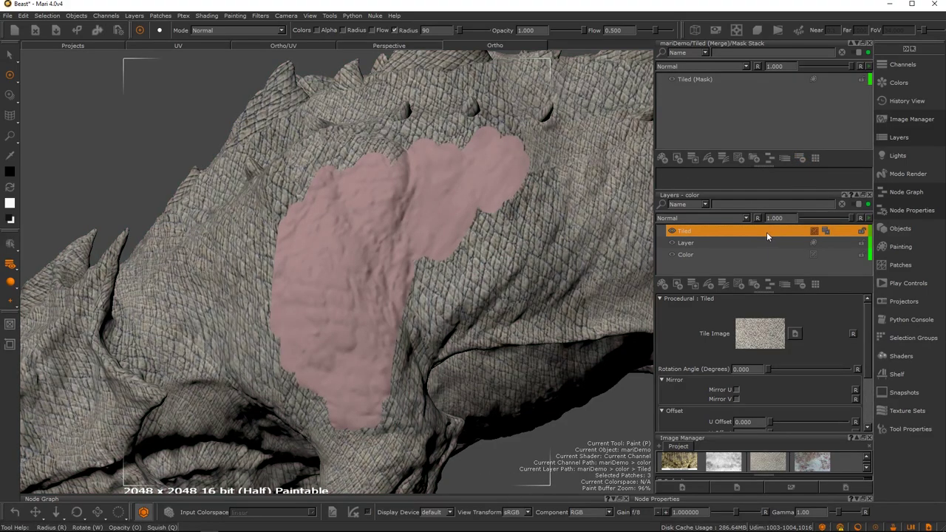
right_click(767, 233)
mouse_move(802, 390)
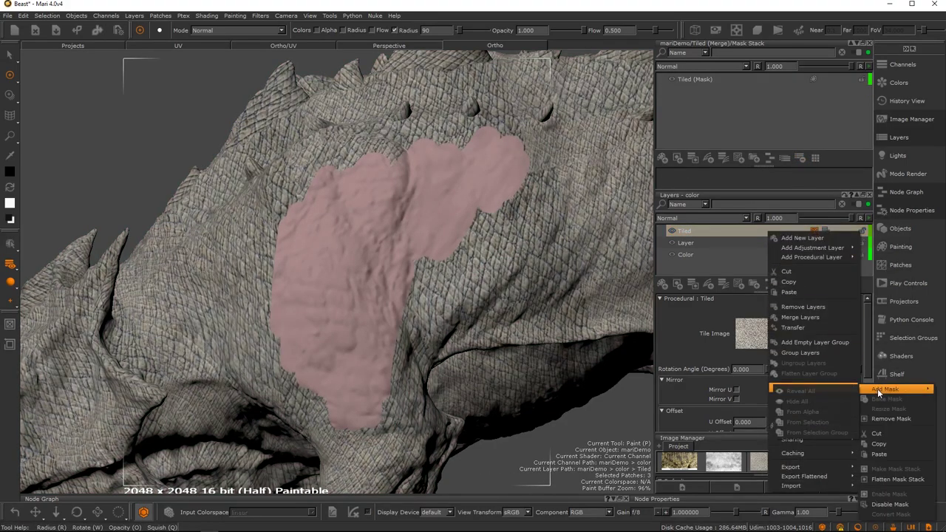
left_click(891, 418)
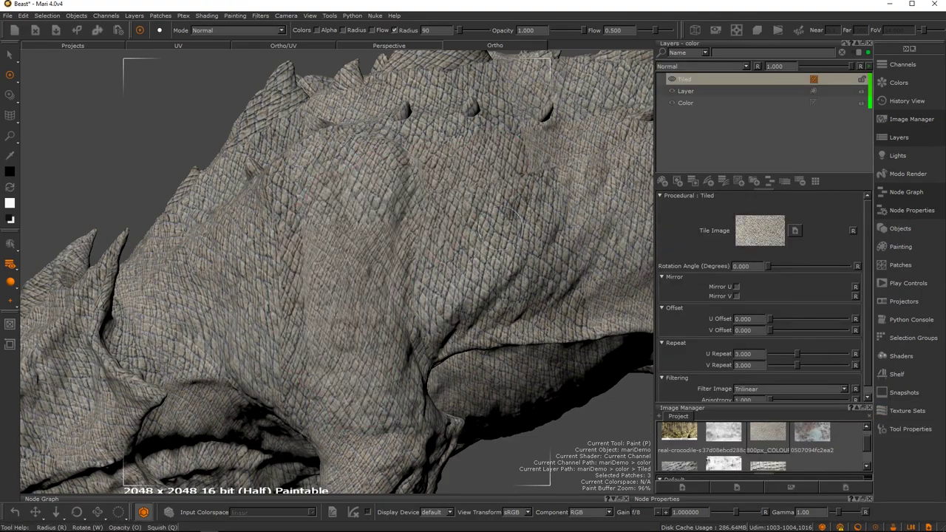
scroll(347, 248, "down", 5)
Step: Try a Gamma adjustment layer above the Tiled layer with gamma at 2.132, and delete it
left_click(762, 80)
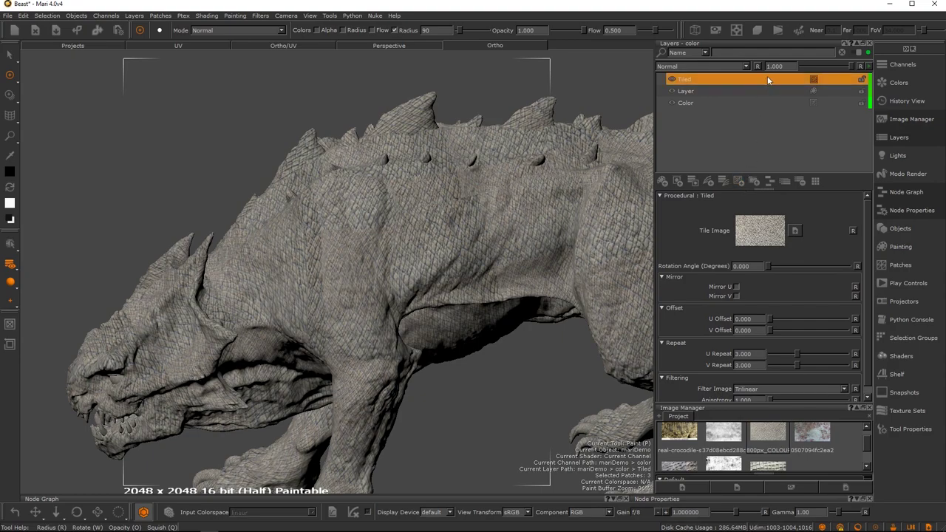
left_click(709, 182)
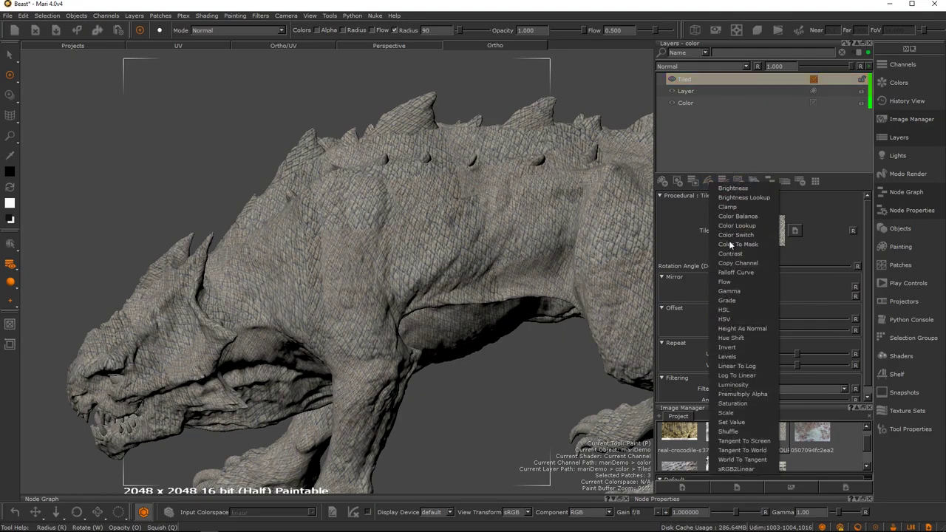
left_click(728, 292)
left_click_drag(739, 210, 820, 209)
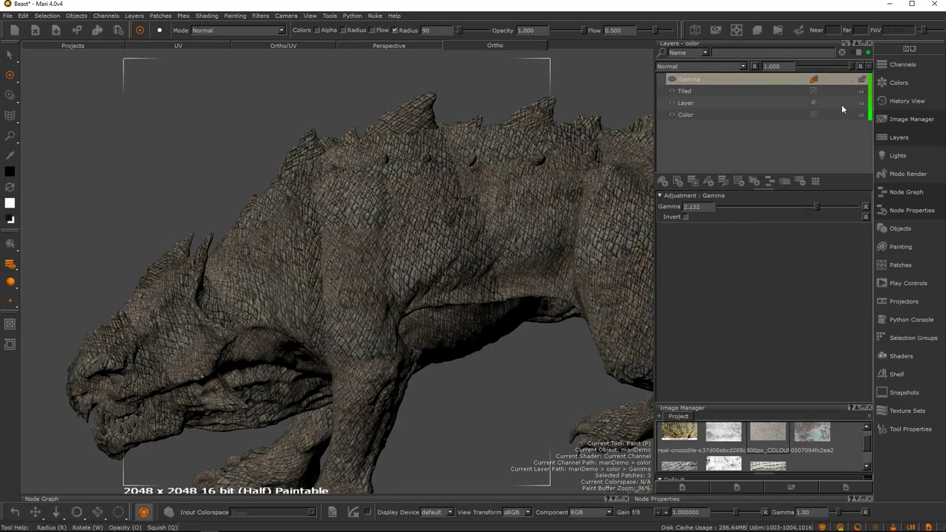
left_click(801, 181)
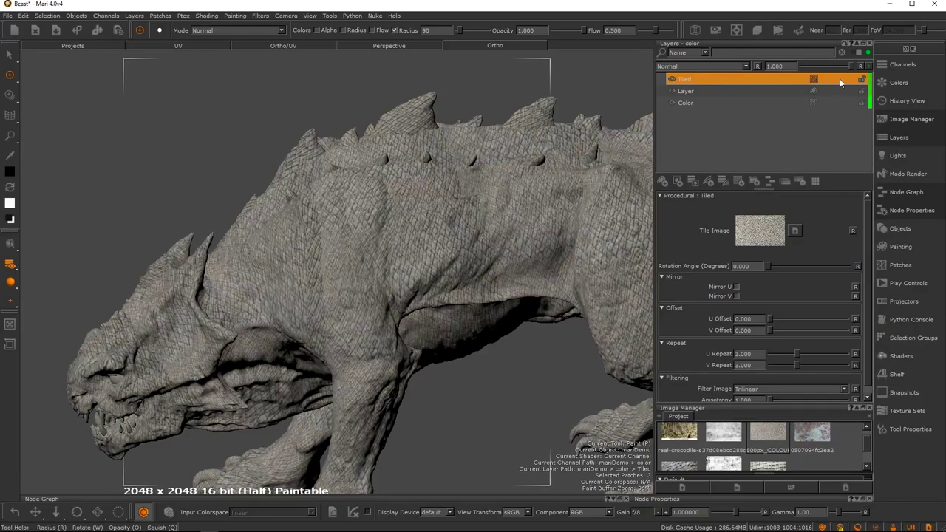
Step: Add an adjustment stack with a Grade adjustment to the Tiled layer and open it docked above the color layers
right_click(773, 80)
mouse_move(850, 258)
mouse_move(752, 259)
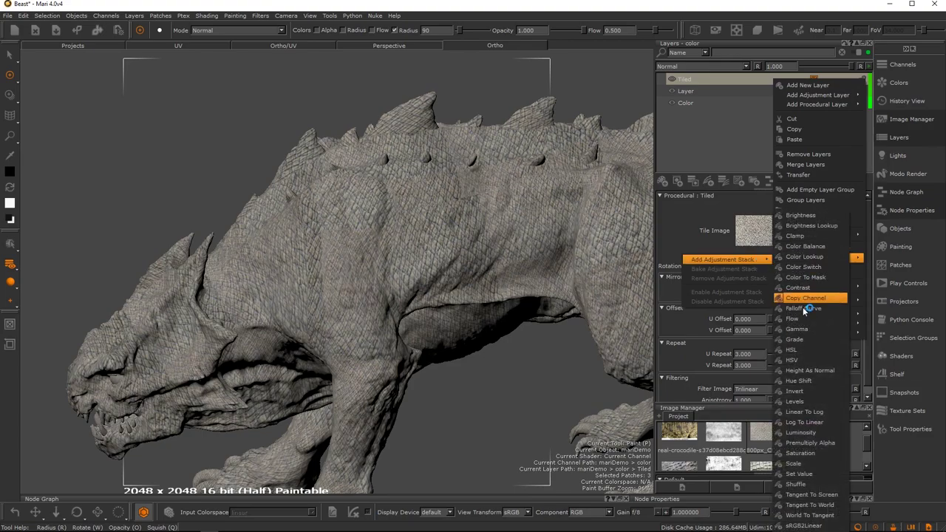
left_click(802, 340)
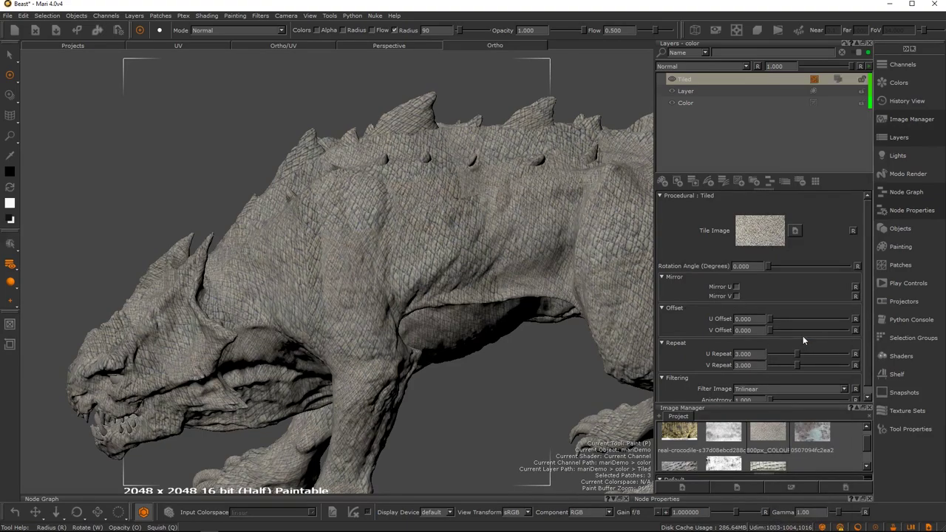
double_click(838, 82)
left_click(837, 82)
left_click_drag(830, 89, 727, 79)
left_click(728, 80)
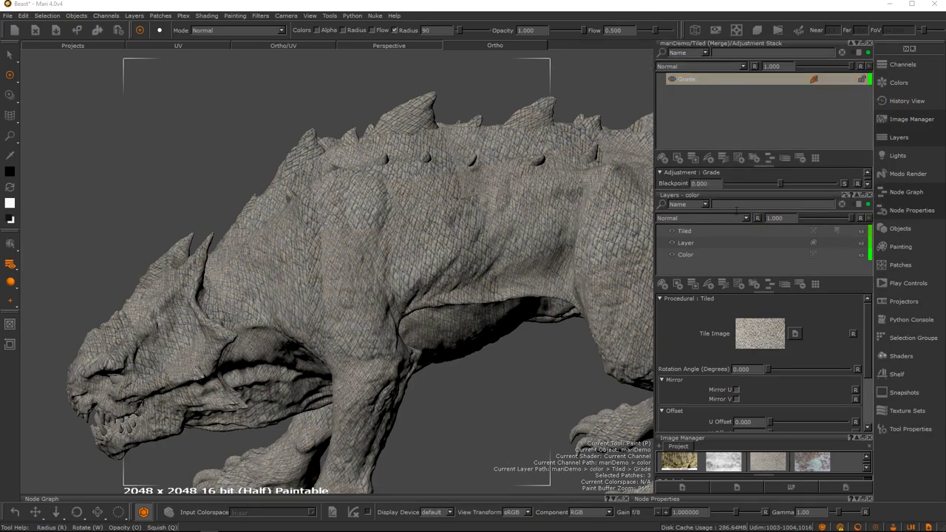
Step: Enlarge the adjustment stack to show all Grade settings and set the Blackpoint to 0.250
left_click_drag(766, 195, 799, 154)
left_click_drag(482, 216, 517, 263, "alt")
left_click_drag(369, 229, 480, 222, "alt")
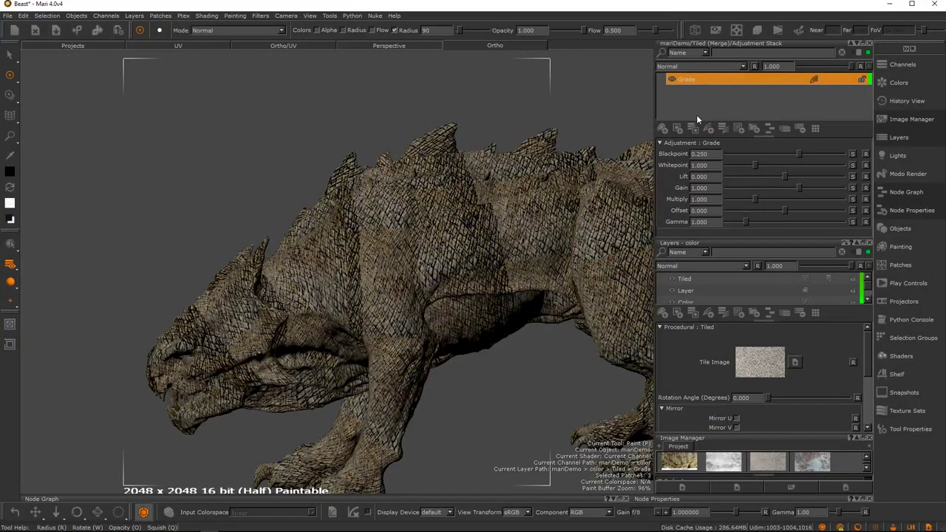
Step: Add a layer mask to the Grade adjustment and paint black across the shoulder to hide the grade there
left_click(677, 130)
left_click(690, 80)
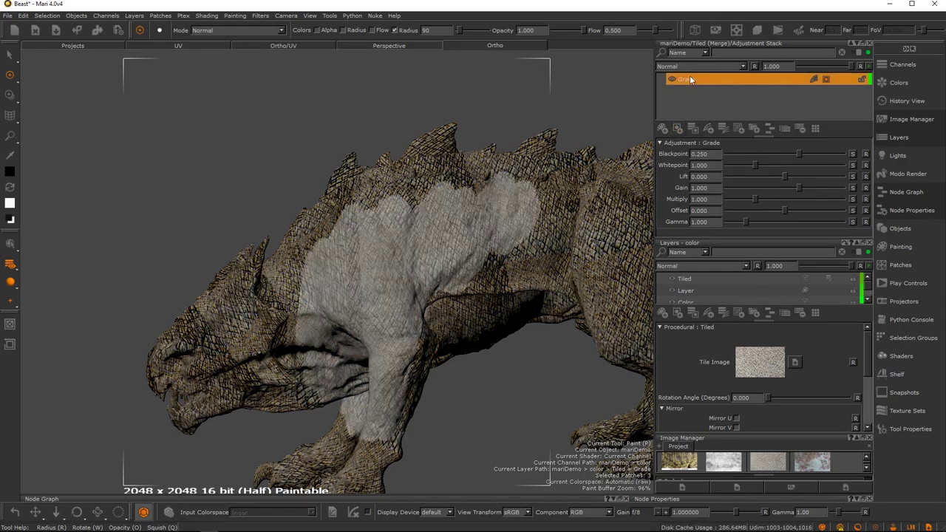
left_click(756, 119)
mouse_move(465, 213)
left_mouse_down()
mouse_move(389, 277)
mouse_move(403, 314)
mouse_move(439, 274)
mouse_move(337, 248)
mouse_move(355, 228)
mouse_move(365, 261)
left_mouse_up()
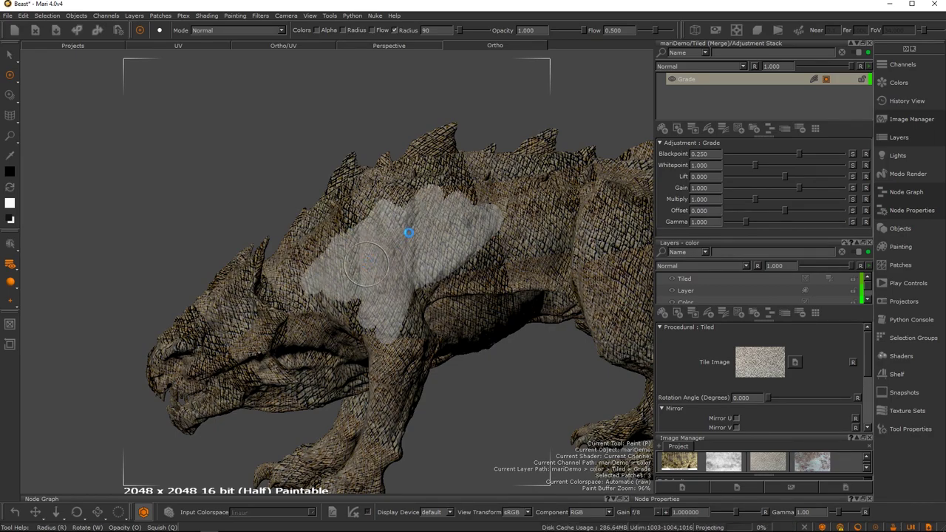
mouse_move(377, 229)
left_mouse_down("alt")
mouse_move(469, 222)
mouse_move(380, 258)
left_mouse_up("alt")
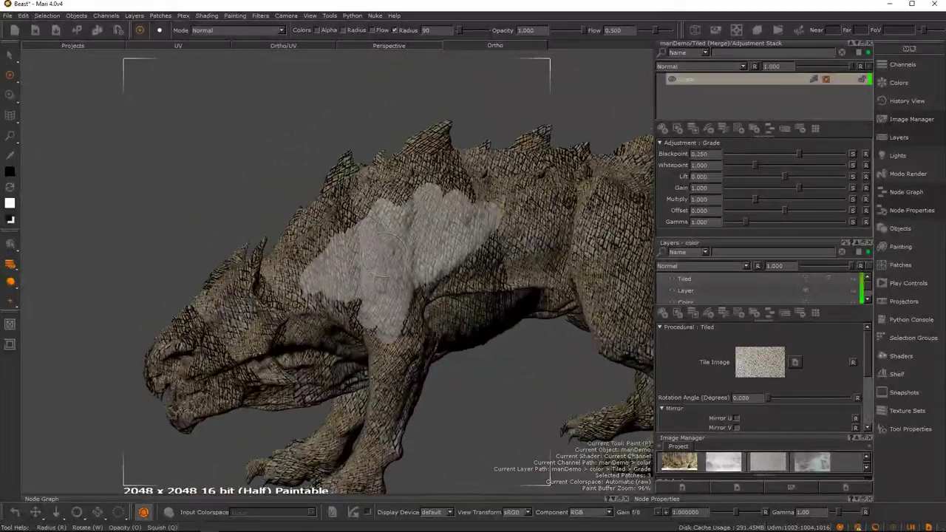
key("ctrl+z")
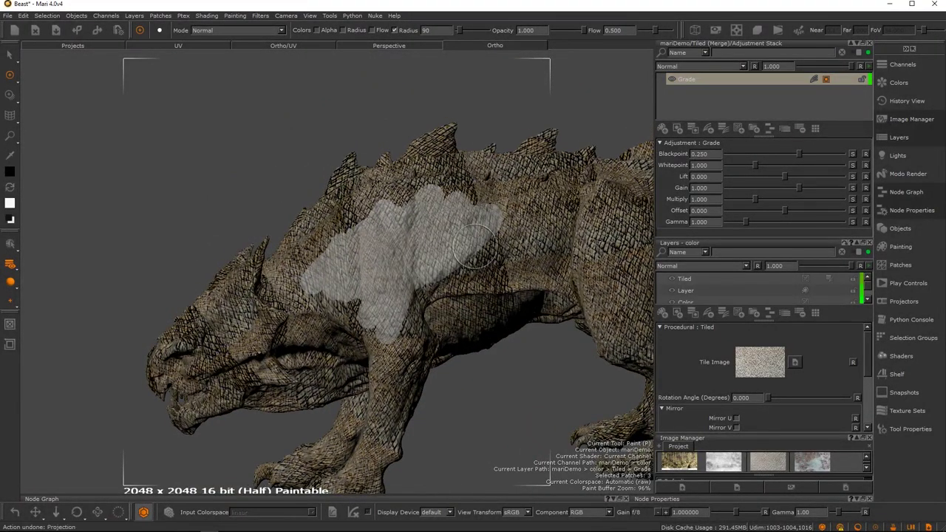
Step: Undo the shoulder painting on the Grade adjustment's mask and undo adding the layer mask itself
key("ctrl+z")
key("ctrl+z")
key("ctrl+z")
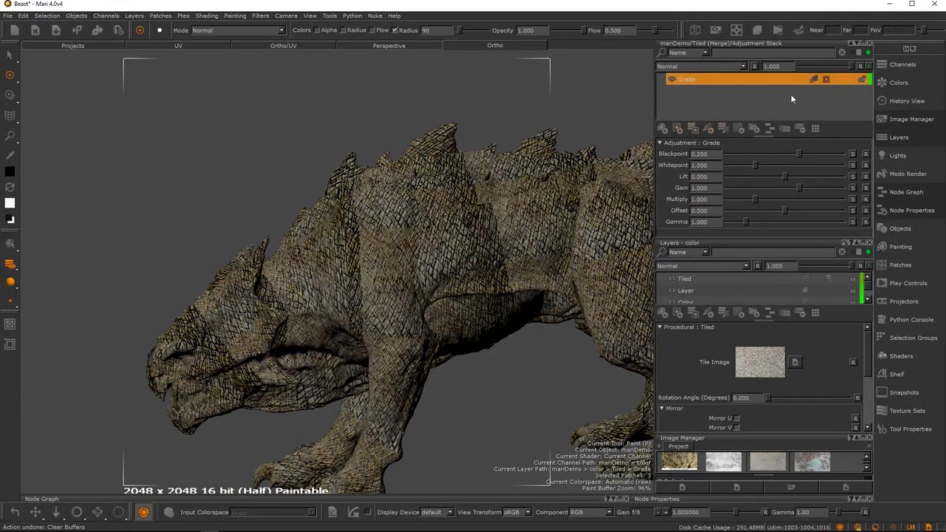
key("ctrl+z")
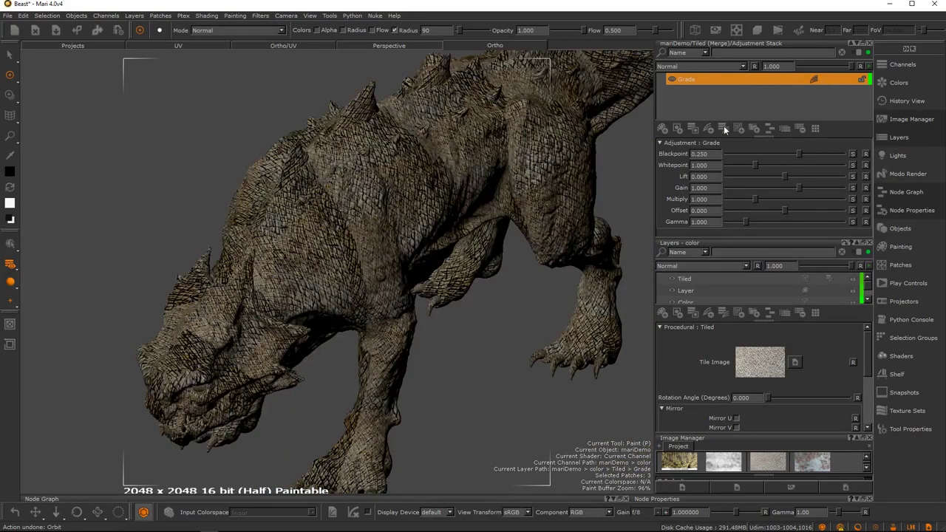
Step: Add a mask stack to the Grade adjustment, dock it above the adjustment stack, and paint black over the shoulder on its Grade (Mask) layer
left_click(692, 129)
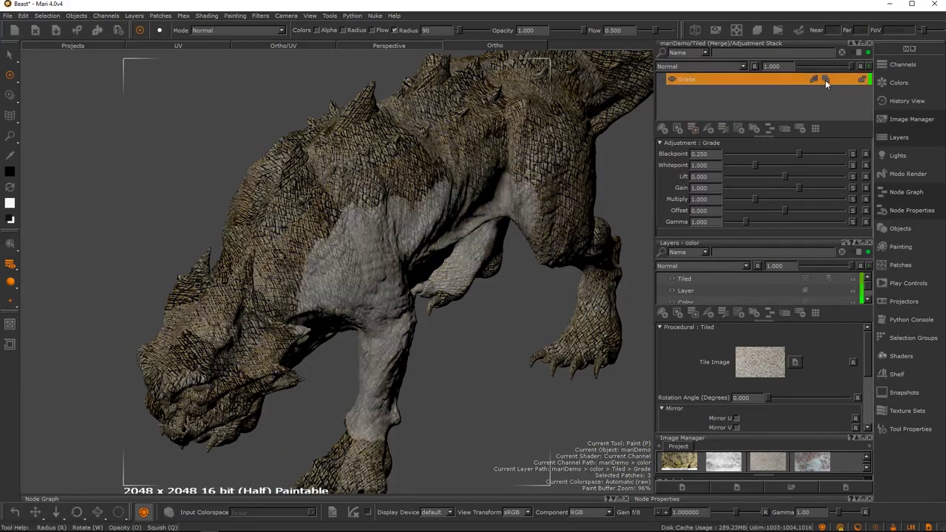
left_click(825, 79)
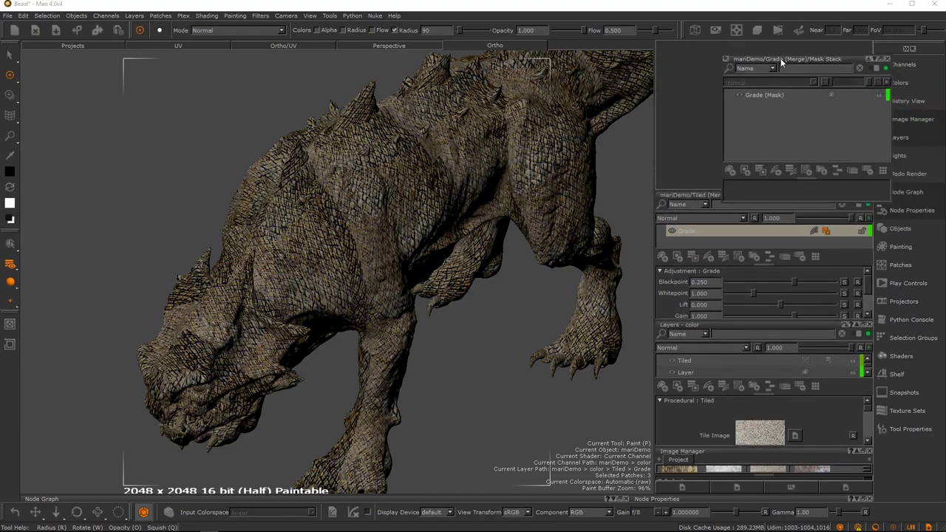
left_click_drag(782, 62, 778, 64)
left_click(741, 81)
mouse_move(348, 207)
left_mouse_down()
mouse_move(300, 265)
mouse_move(347, 255)
mouse_move(363, 207)
left_mouse_up()
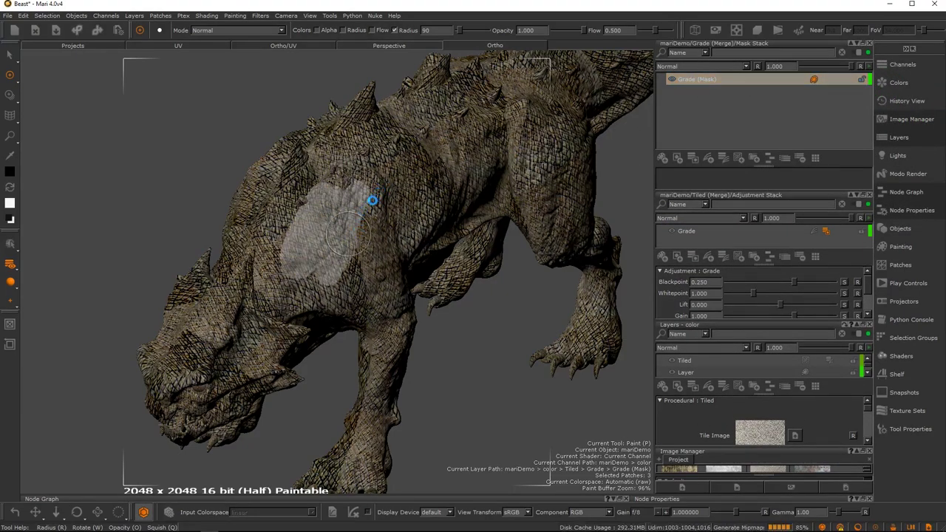
Step: Add an adjustment stack with an Invert adjustment to the Grade (Mask) layer
right_click(725, 77)
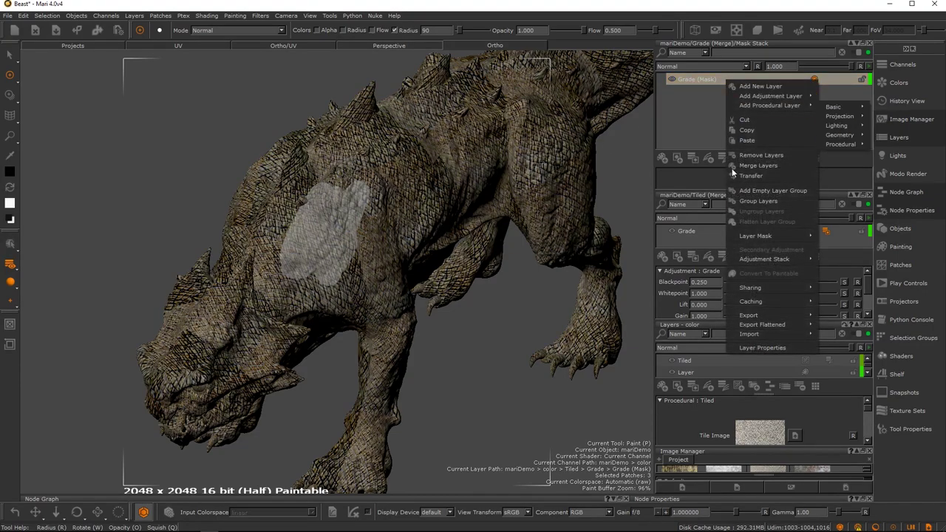
mouse_move(764, 259)
mouse_move(850, 261)
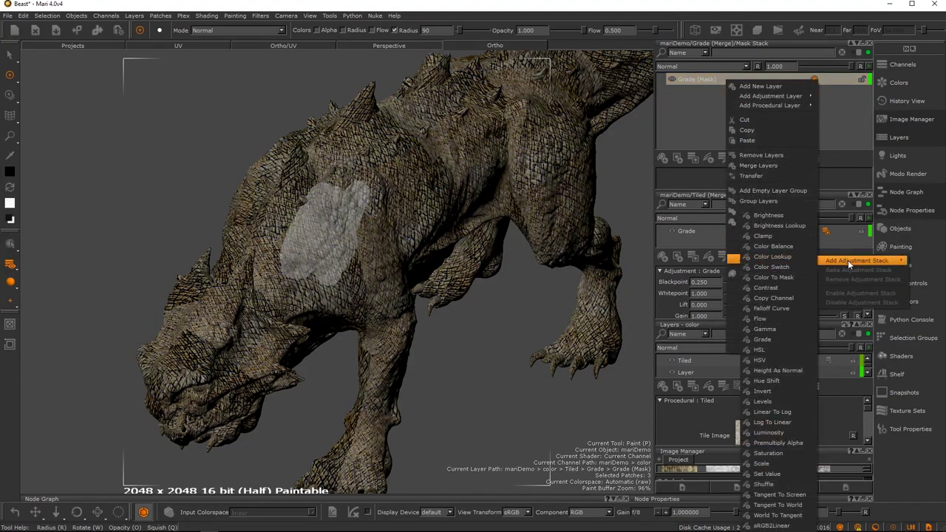
left_click(765, 382)
left_click_drag(348, 274, 353, 205, "alt")
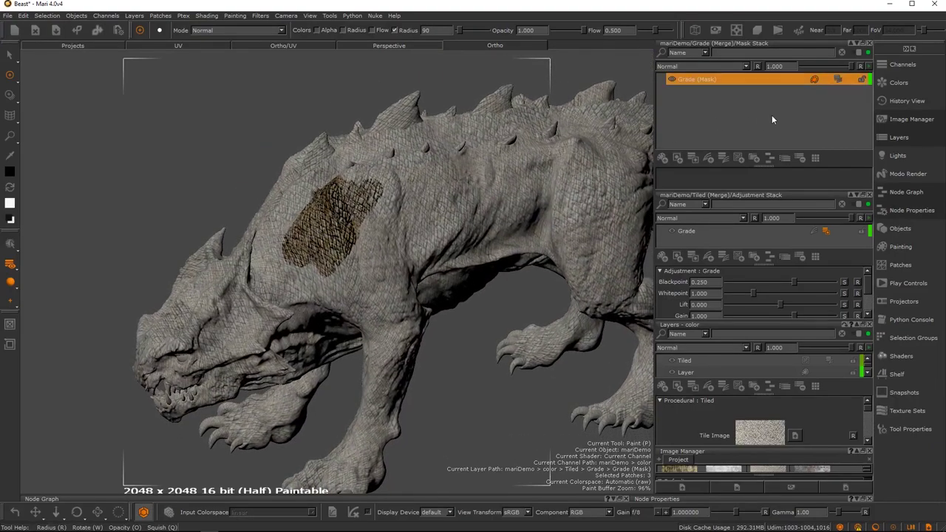
Step: Close the Grade mask stack and the Tiled adjustment stack, and select the Tiled layer
left_click(803, 274)
left_click(736, 146)
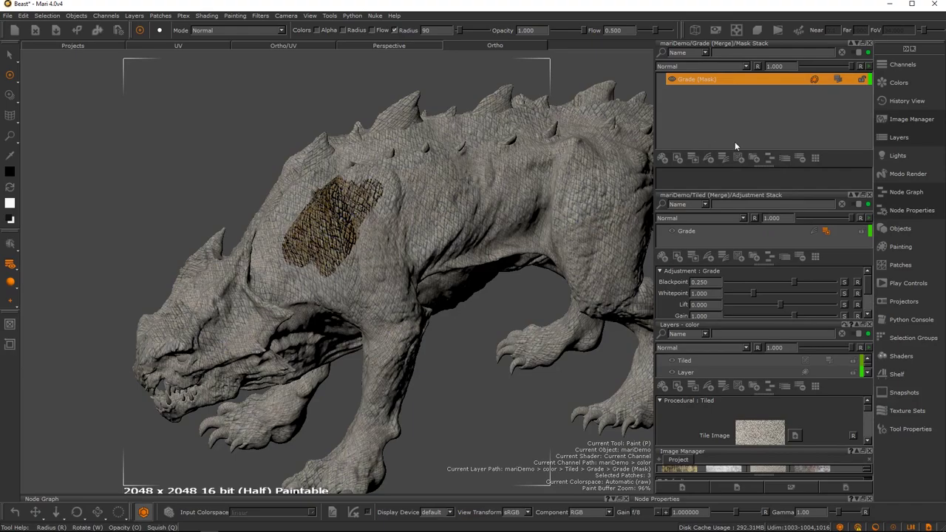
left_click(869, 43)
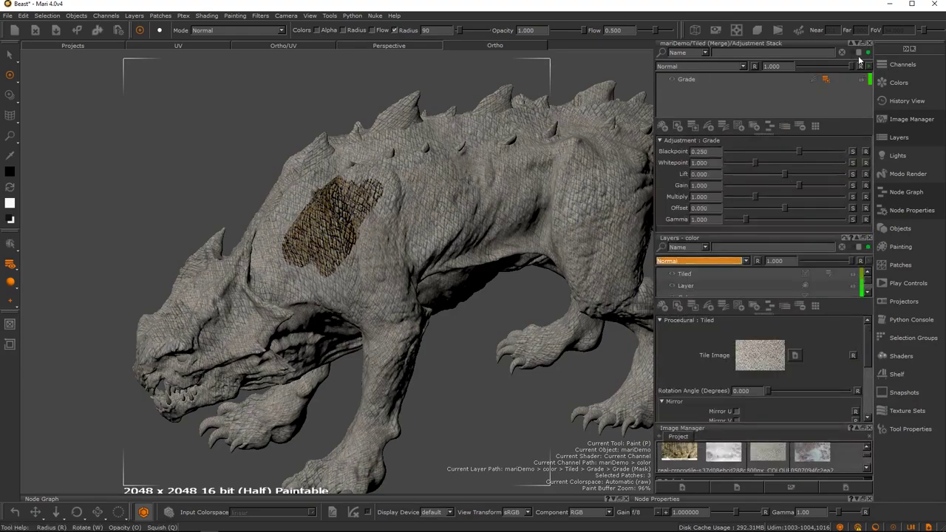
left_click(870, 42)
left_click(780, 78)
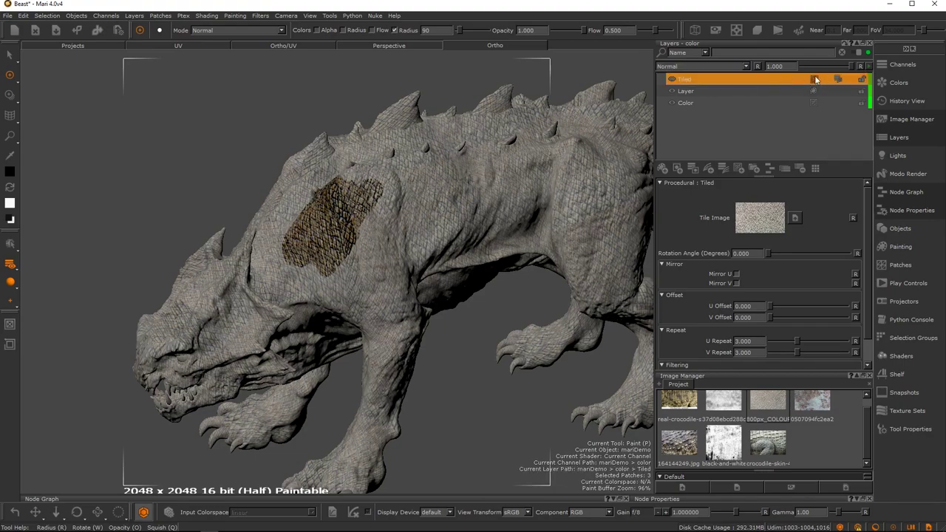
Step: Open the nested stacks from the Tiled layer through Grade and its mask stack down to the Invert adjustment
right_click_drag(382, 219, 532, 184, "alt")
double_click(839, 79)
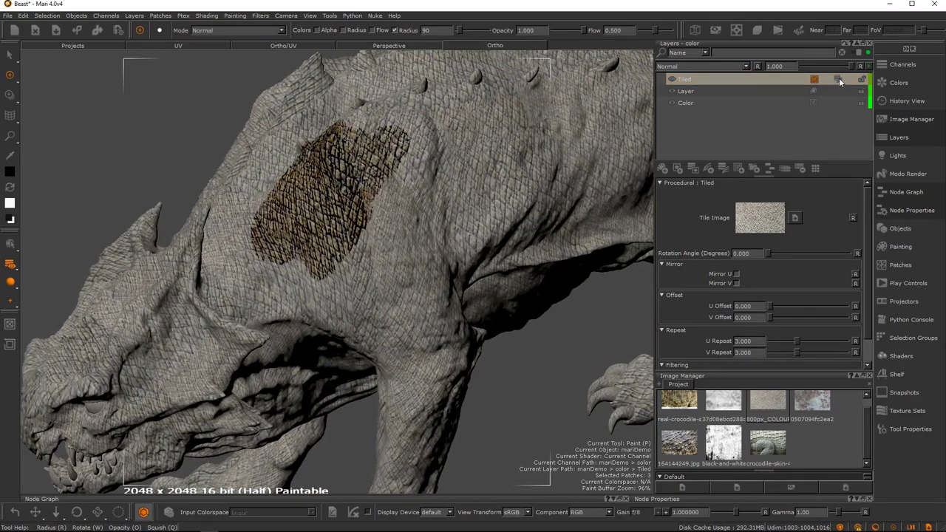
left_click(837, 79)
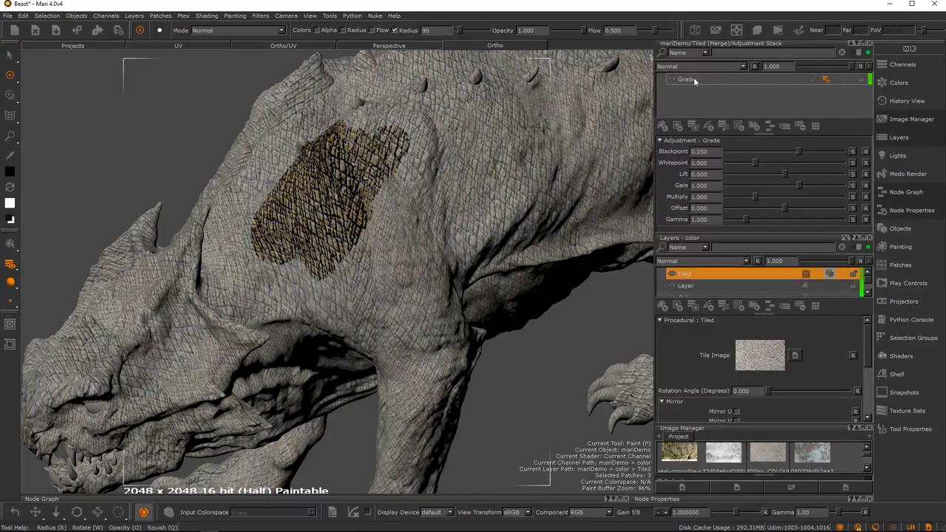
left_click(693, 77)
left_click(826, 79)
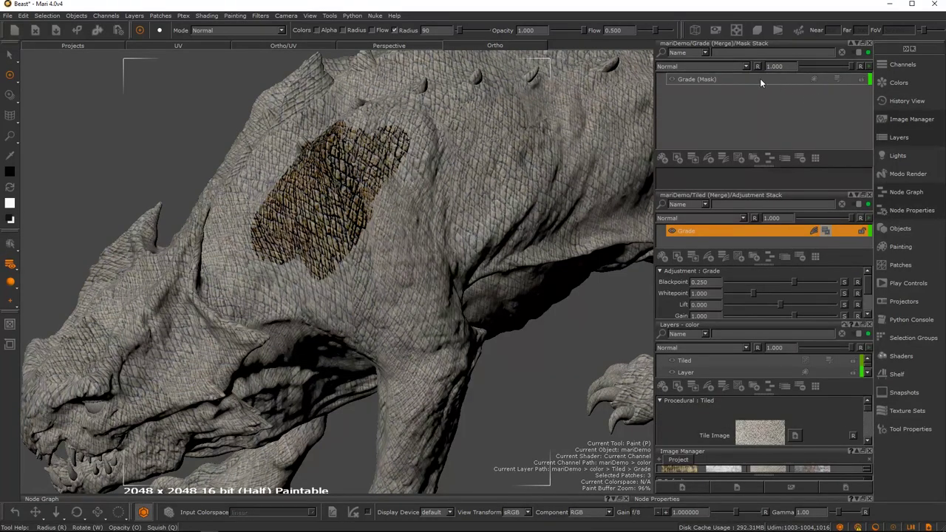
left_click(760, 78)
left_click(836, 79)
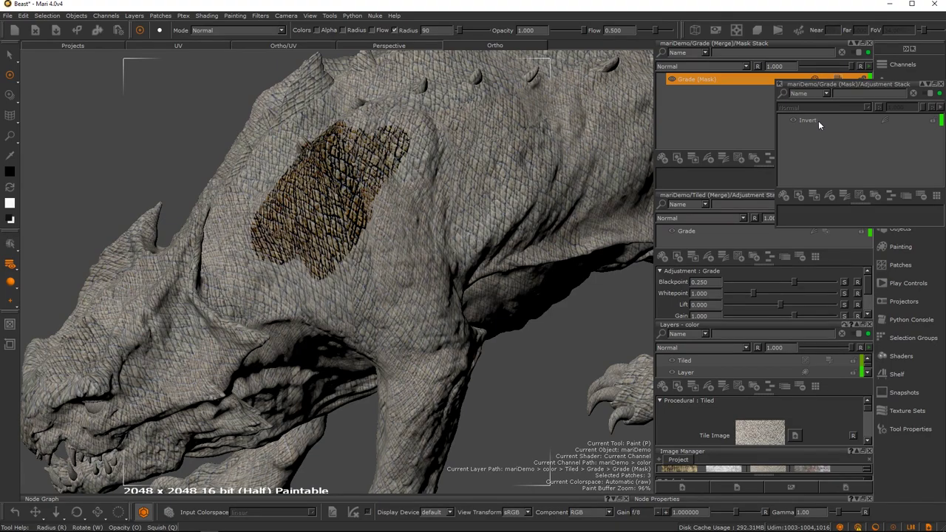
Step: Close the nested stack palettes and remove the adjustment stack from the Tiled layer
left_click(779, 84)
left_click(870, 46)
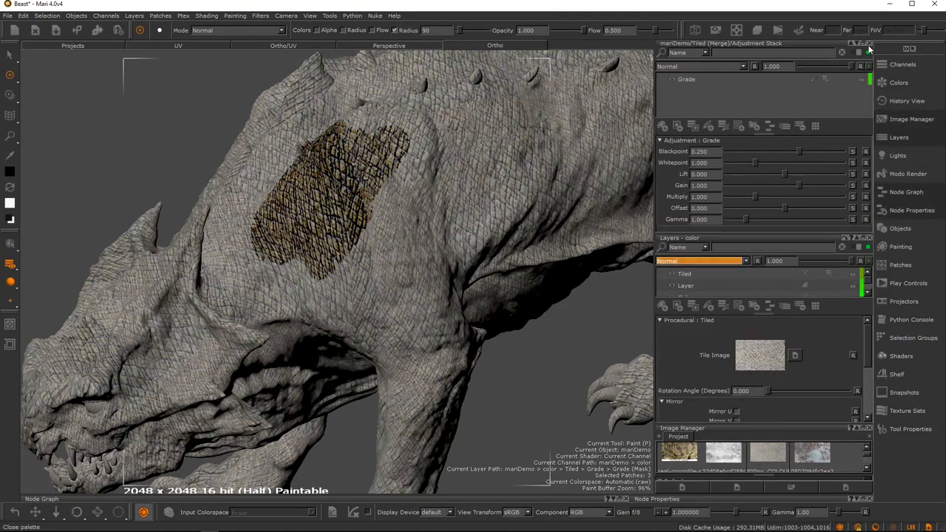
left_click(870, 46)
left_click(789, 79)
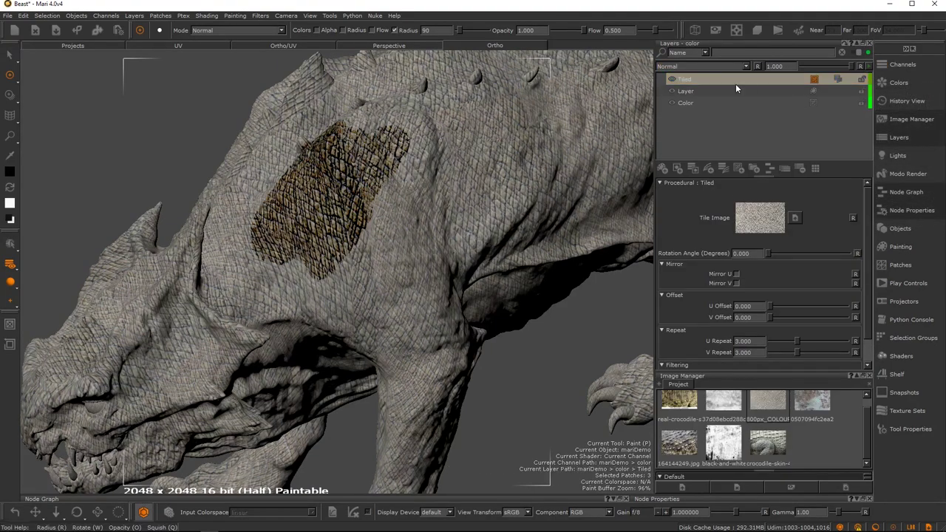
right_click(794, 77)
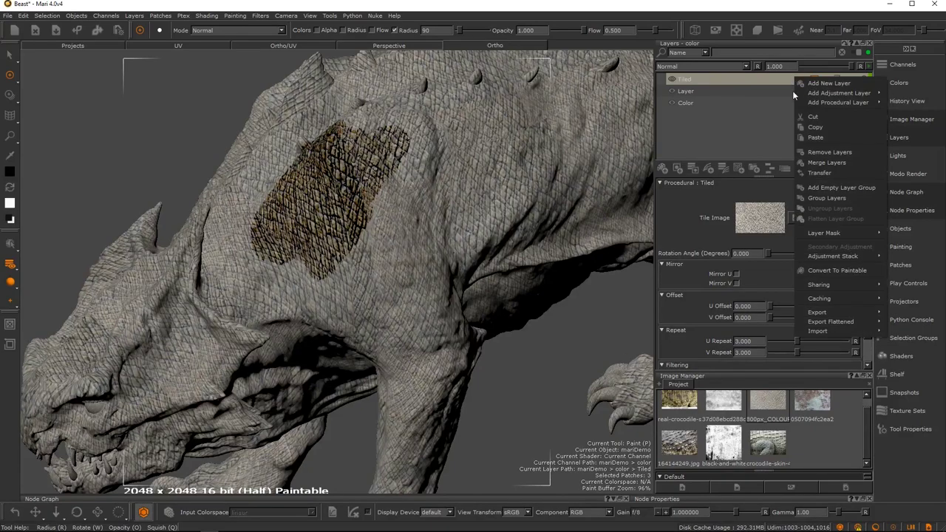
mouse_move(825, 258)
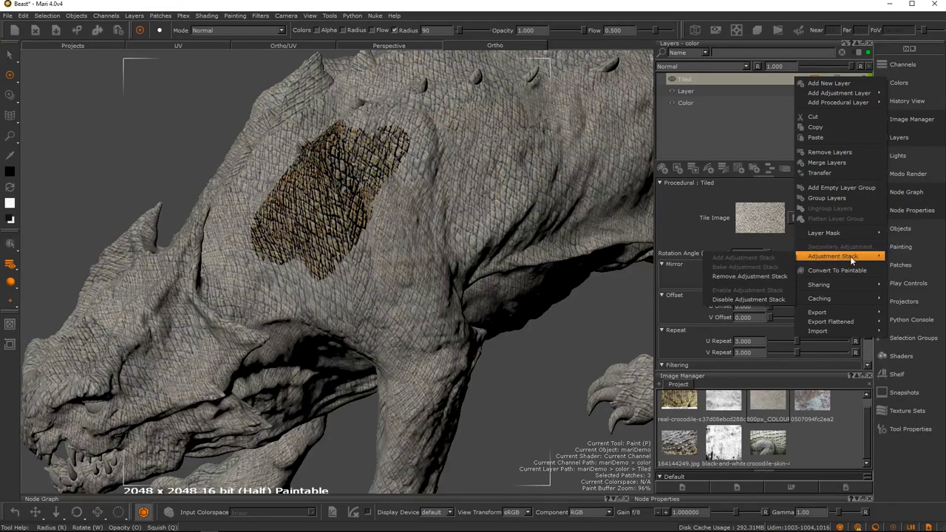
left_click(761, 276)
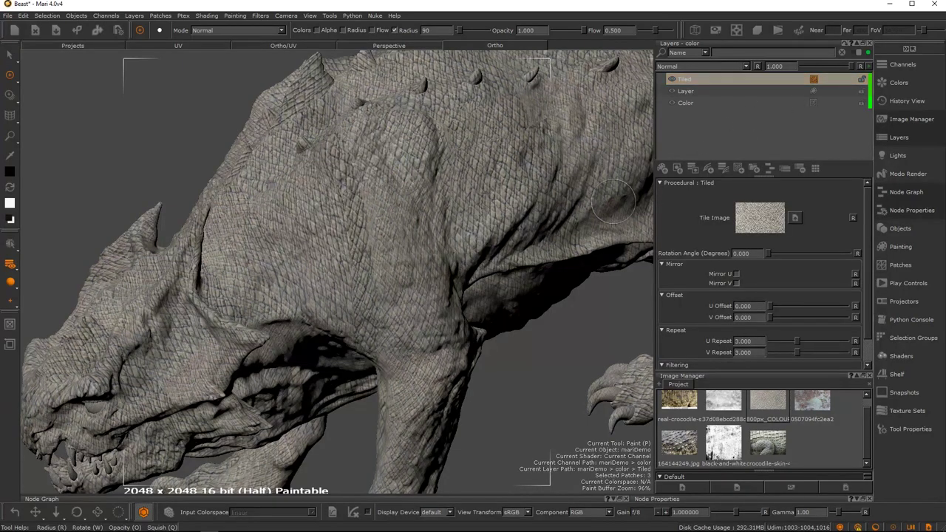
right_click_drag(466, 227, 431, 207, "alt")
middle_click_drag(431, 207, 458, 207, "alt")
right_click_drag(458, 207, 489, 225, "alt")
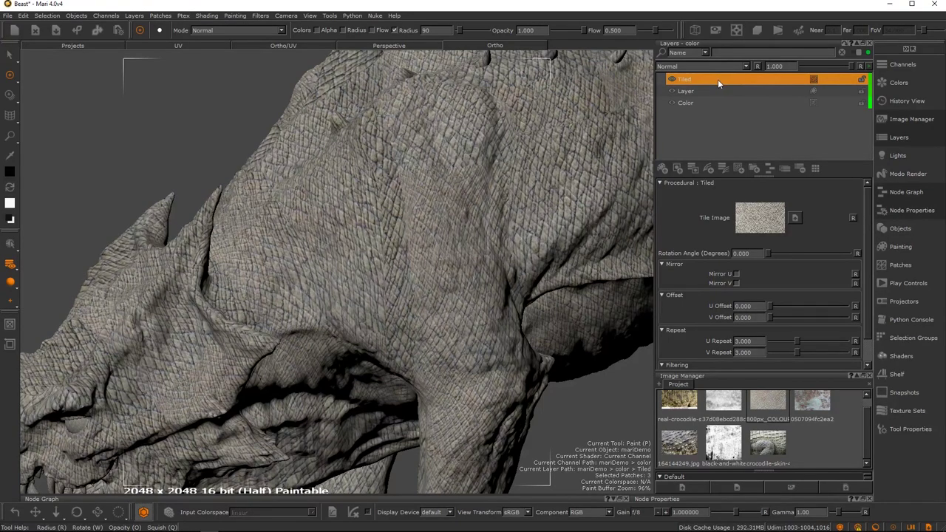
left_click_drag(848, 67, 895, 62)
right_click(743, 76)
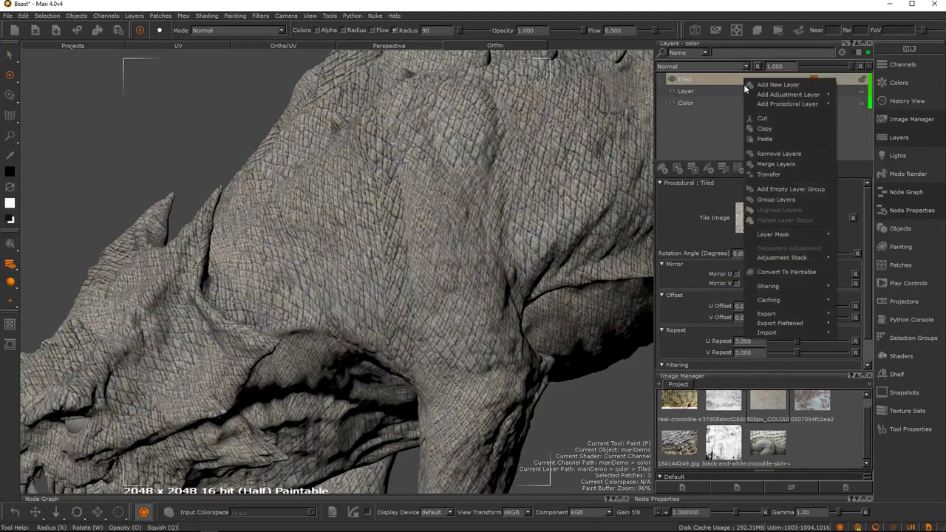
mouse_move(784, 263)
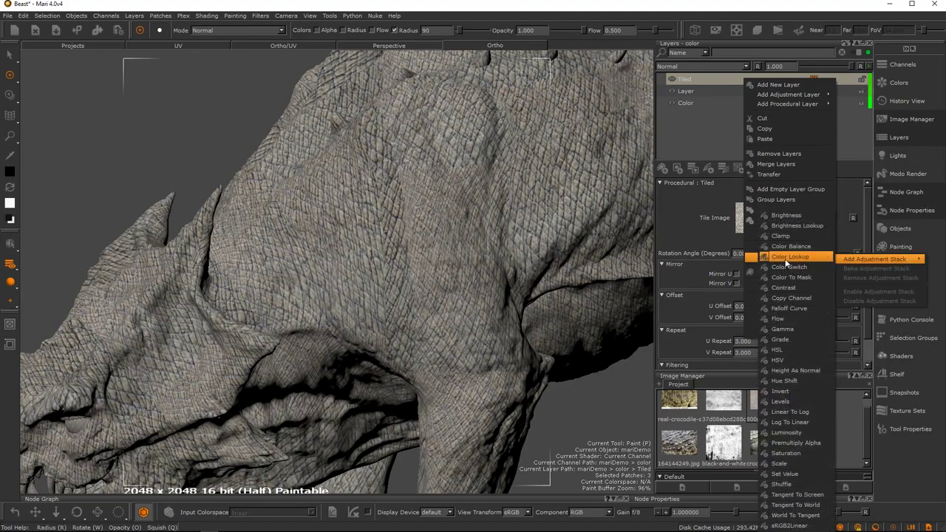
left_click(735, 104)
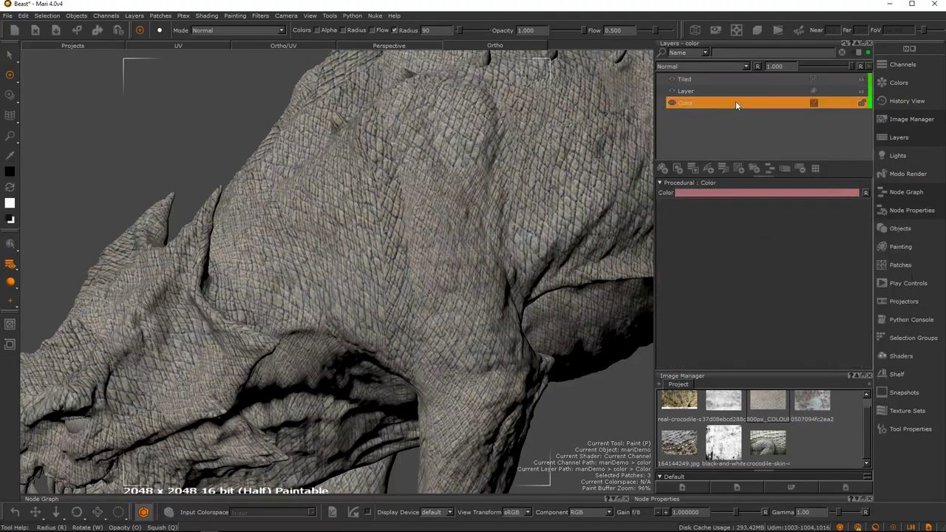
left_click(724, 80)
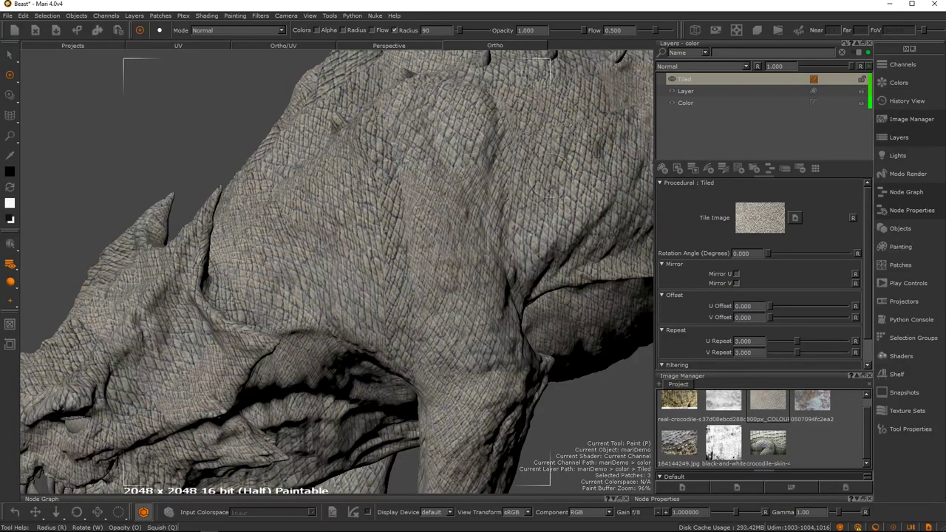
mouse_move(506, 225)
right_mouse_down("alt")
mouse_move(451, 201)
mouse_move(507, 207)
right_mouse_up("alt")
middle_click_drag(506, 207, 506, 188, "alt")
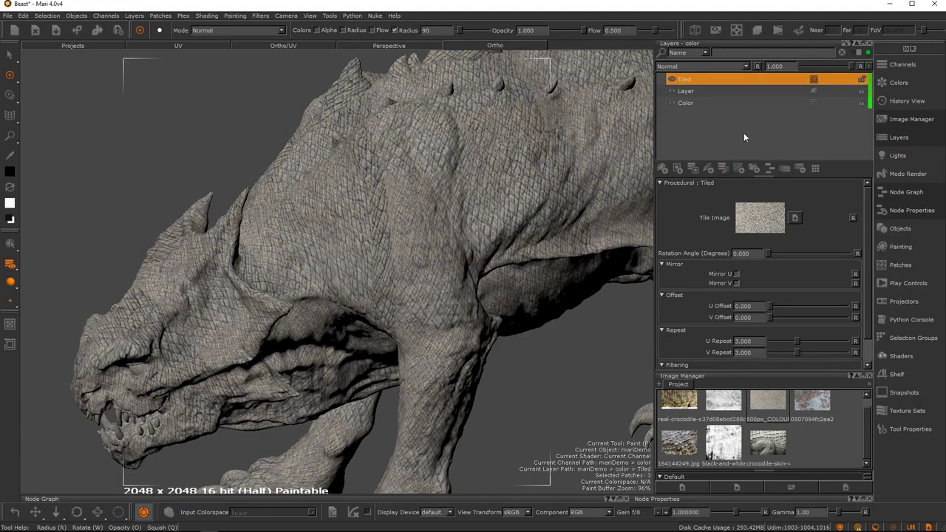
Step: Rename the Tiled layer as dsdsds
double_click(701, 79)
left_click(701, 103)
double_click(692, 78)
type("dsdsds")
left_click(702, 110)
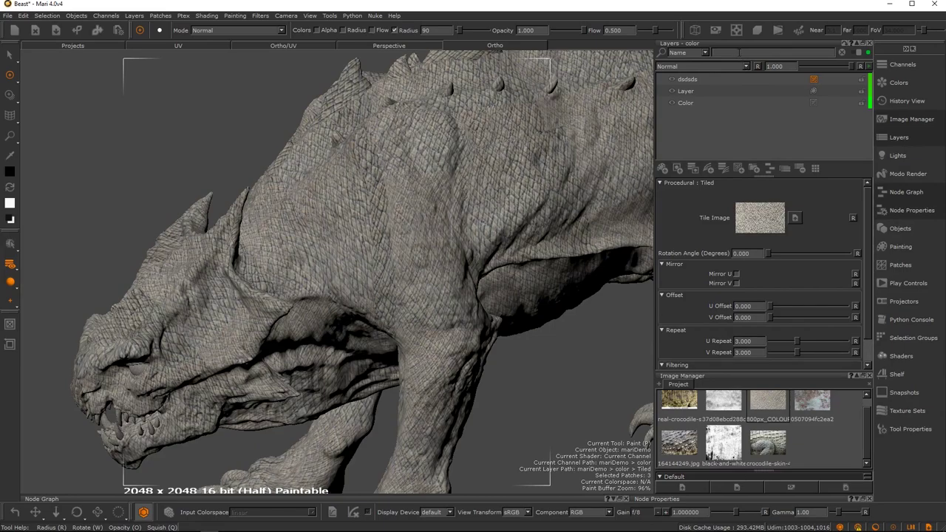
Step: Filter the color layers by the name dsdsdsd, and clear the filter
left_click(741, 52)
type("dsdsdsd")
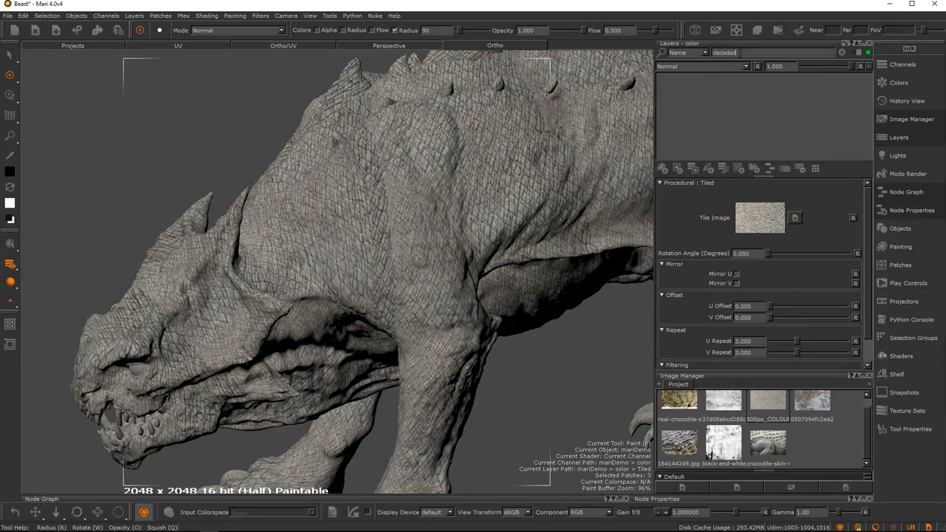
left_click(841, 53)
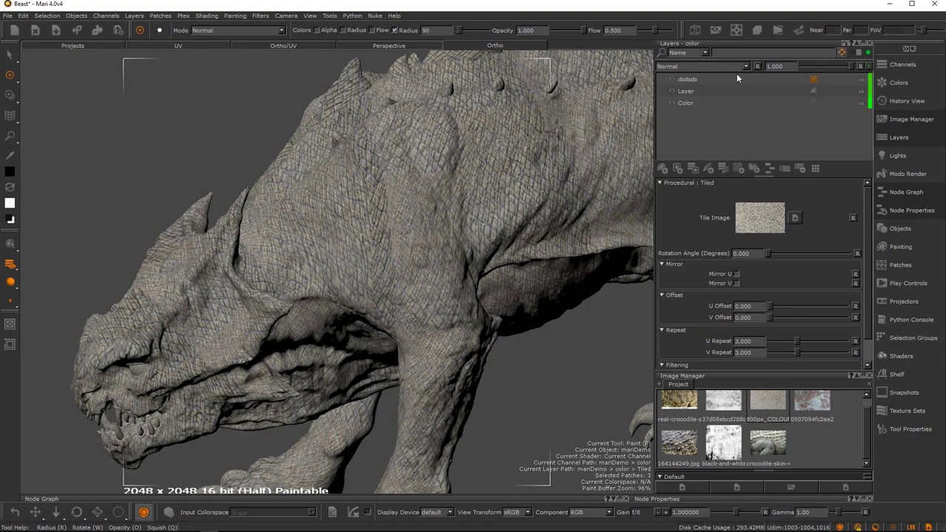
left_click(740, 116)
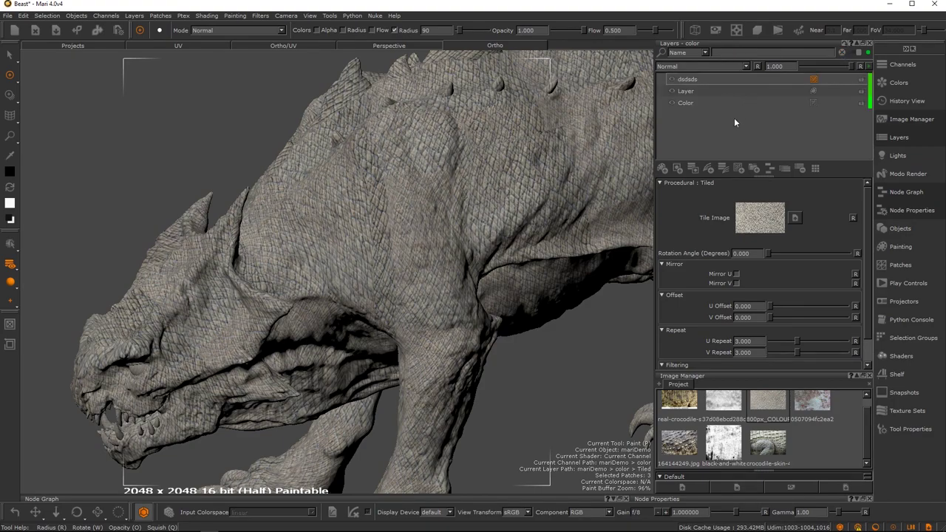
Step: Assign a pink color tag to the dsdsds layer and a beige color tag to the paint layer below it
left_click(816, 170)
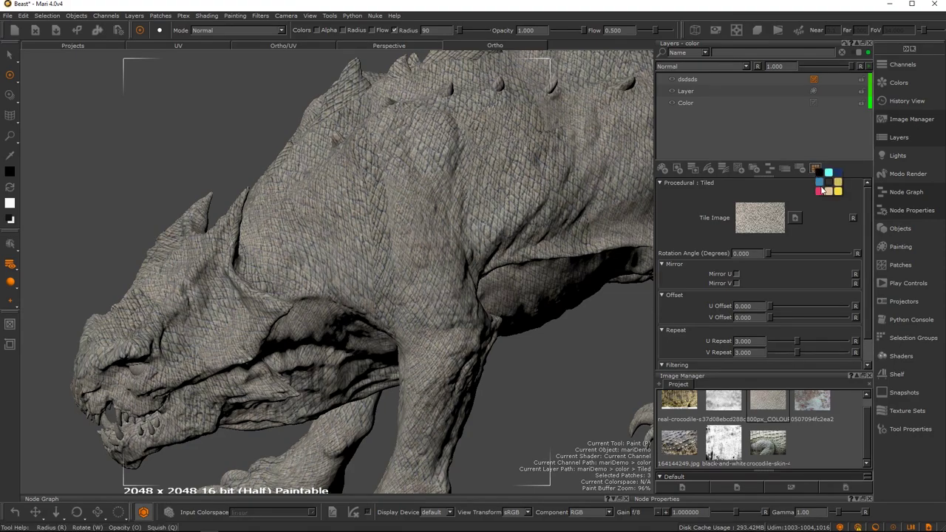
left_click(773, 82)
left_click(816, 170)
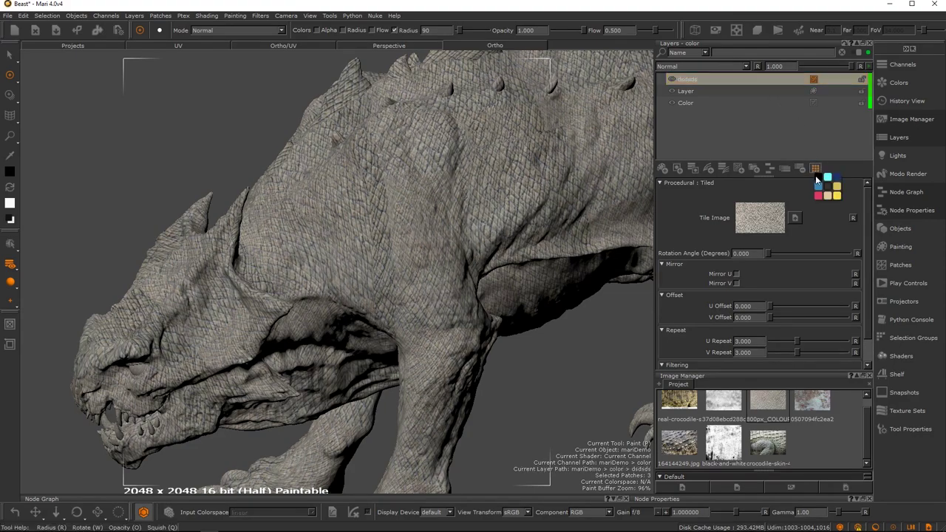
left_click(785, 92)
left_click(816, 169)
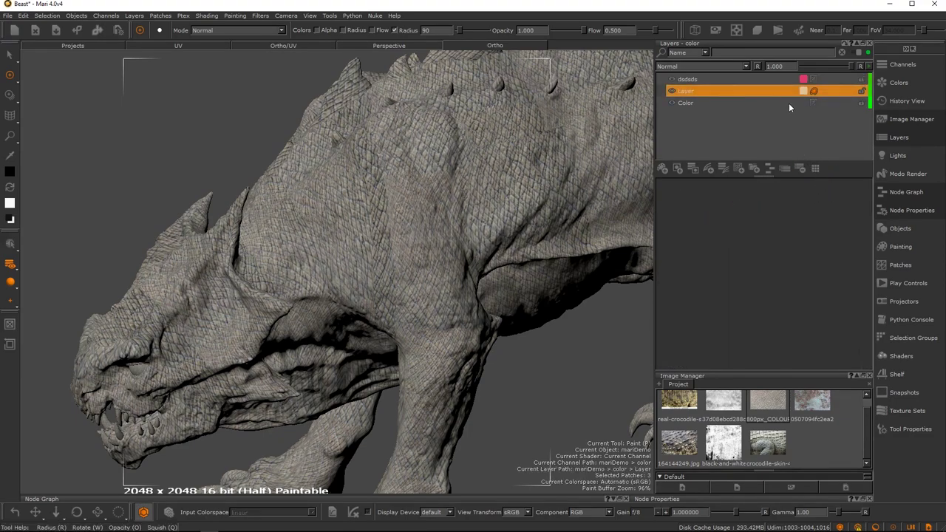
Step: Remove the beige color tag from the paint layer
left_click(813, 169)
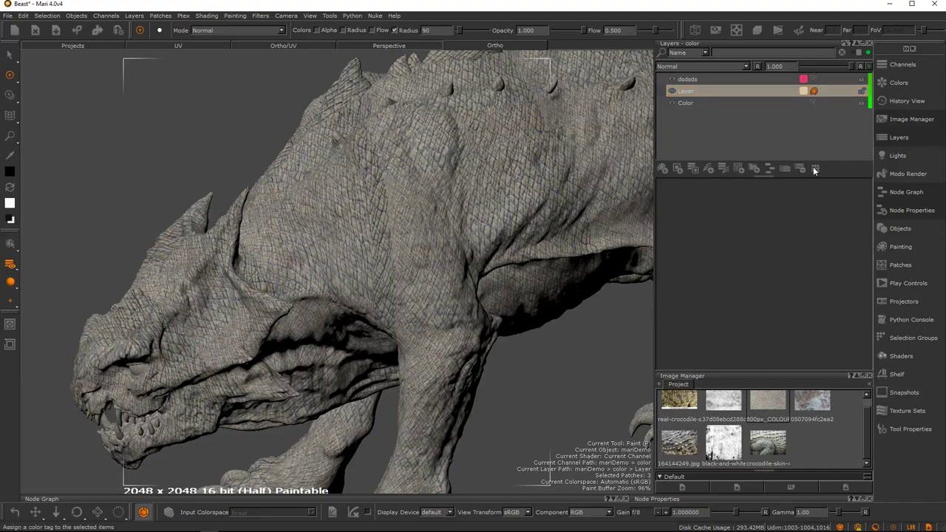
left_click(818, 190)
left_click(815, 169)
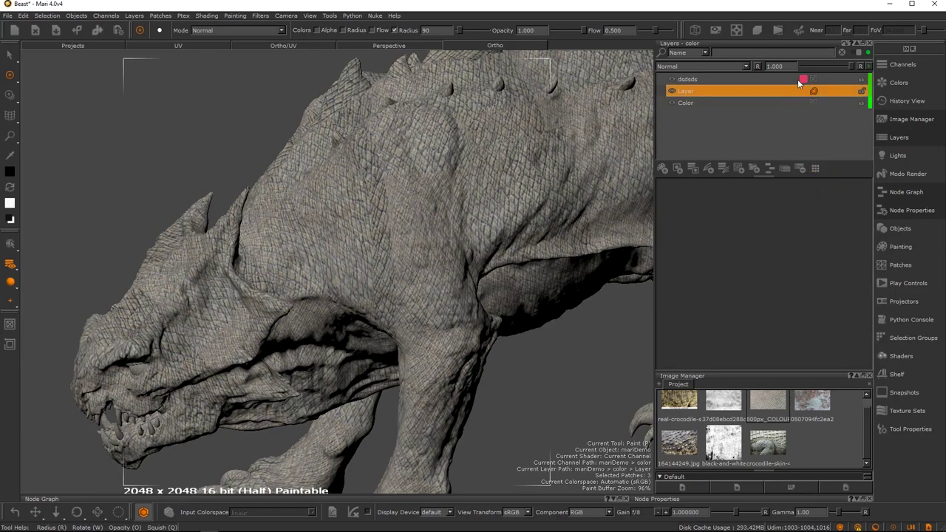
Step: Delete the dsdsds tiled layer from the color channel's layer stack
left_click(798, 80)
left_click(816, 169)
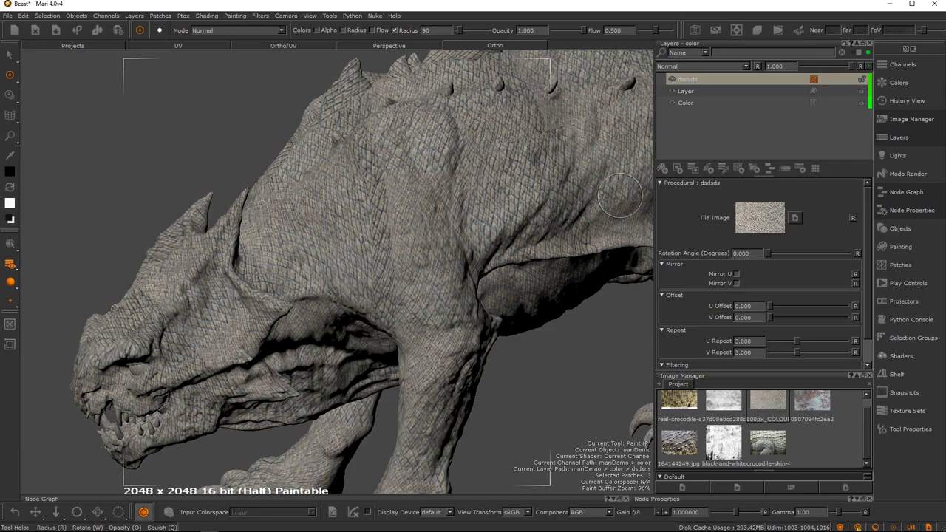
right_click_drag(538, 227, 554, 314, "alt")
left_click_drag(555, 314, 513, 252, "alt")
right_click_drag(513, 252, 462, 229, "alt")
middle_click_drag(462, 229, 463, 194, "alt")
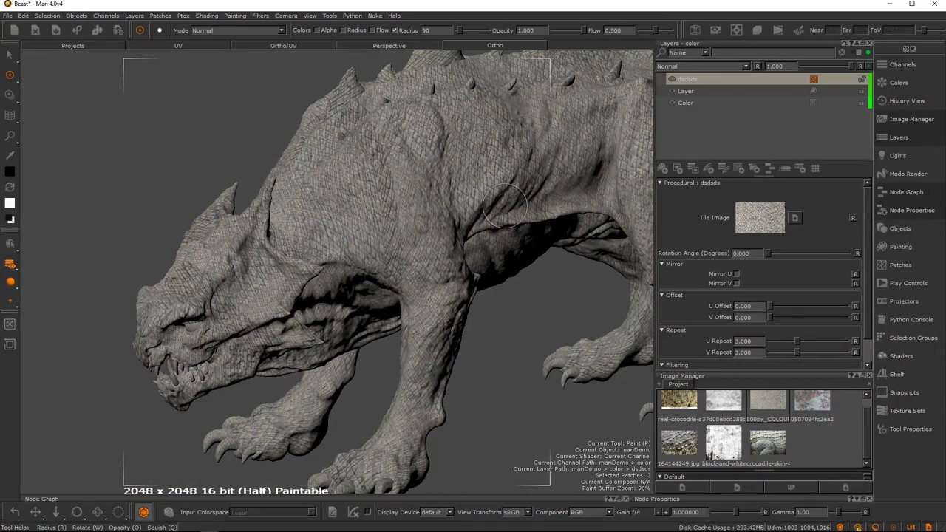
left_click(800, 168)
Step: Select the creature's neck patch with the Select tool
left_click_drag(489, 217, 414, 200, "alt")
middle_click_drag(414, 200, 376, 204, "alt")
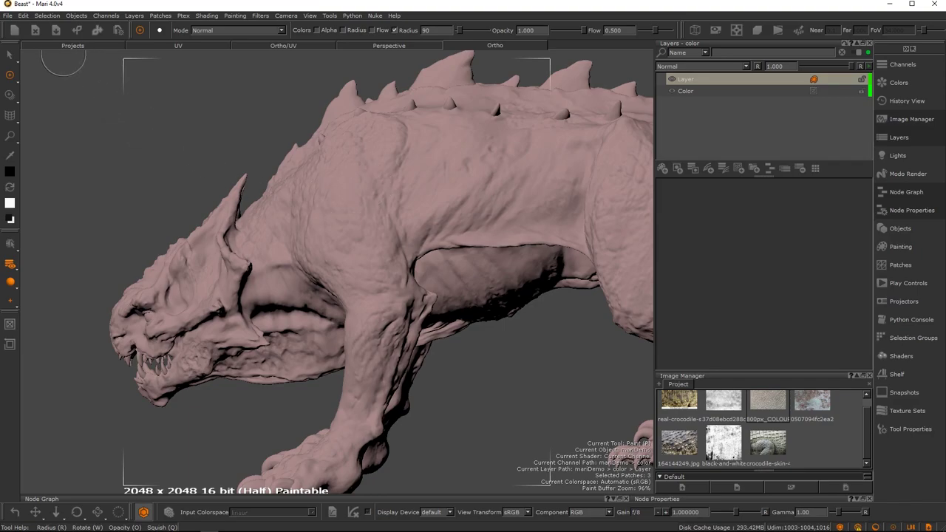
left_click(9, 59)
left_click(45, 53)
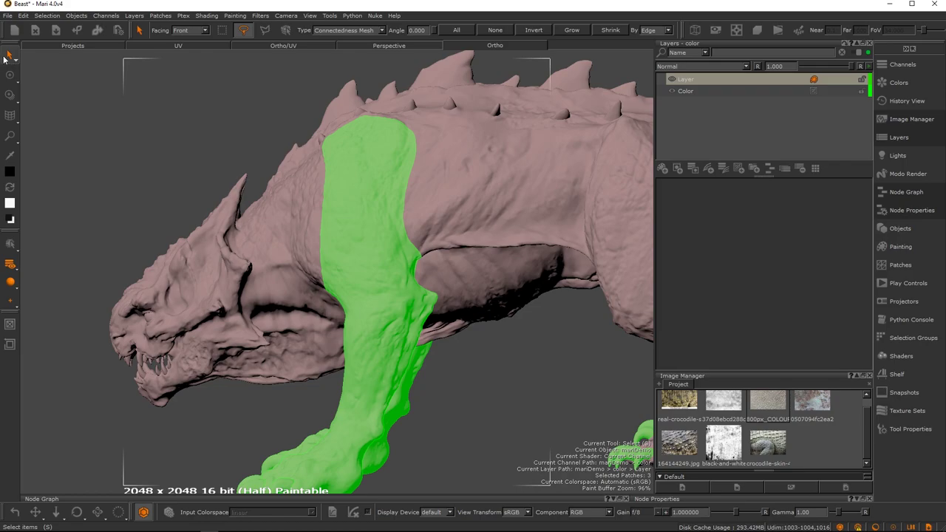
left_click(273, 349)
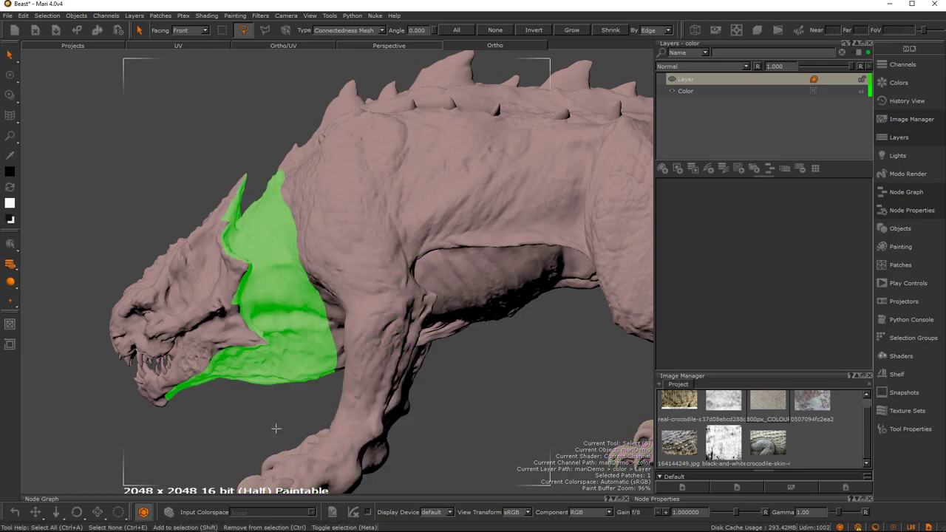
Step: Select the creature's torso patches, hide them, and undo back to the neck patch selection
middle_click_drag(419, 271, 394, 243, "alt")
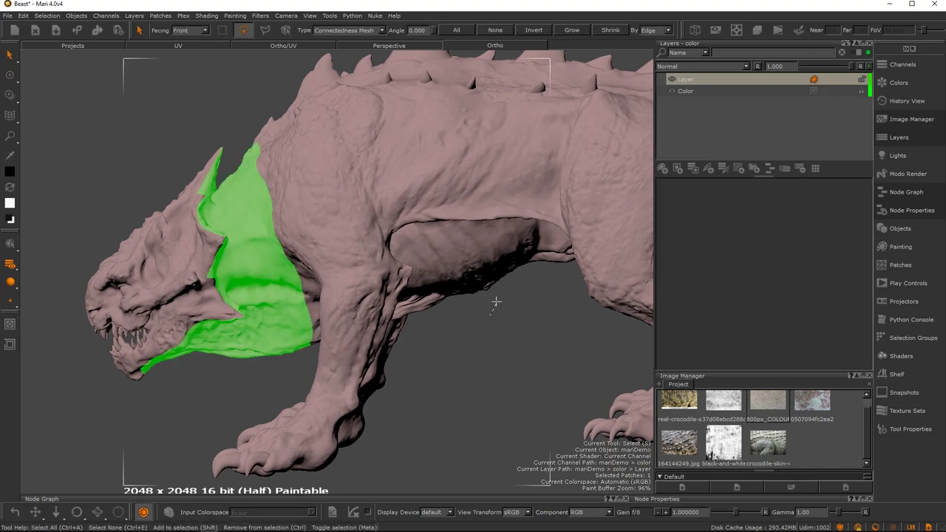
left_click(458, 291)
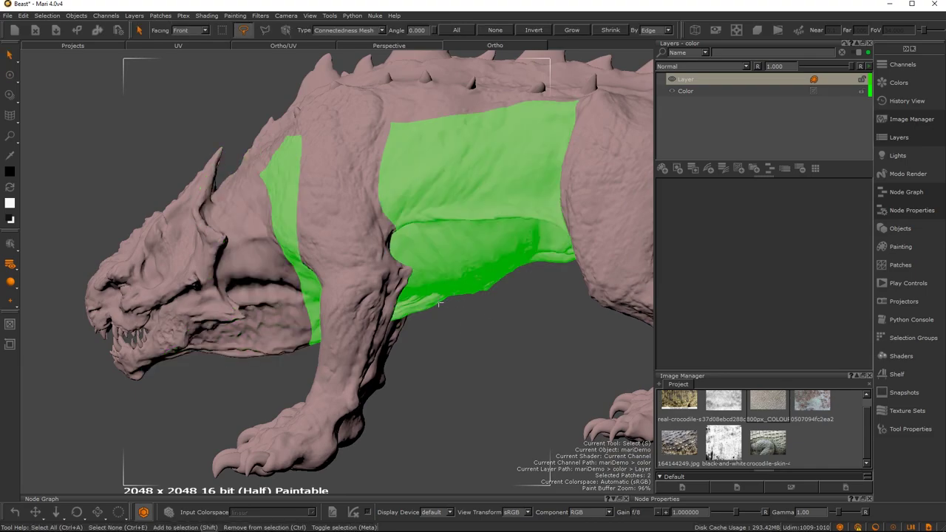
key("h")
key("ctrl+z")
key("ctrl+z")
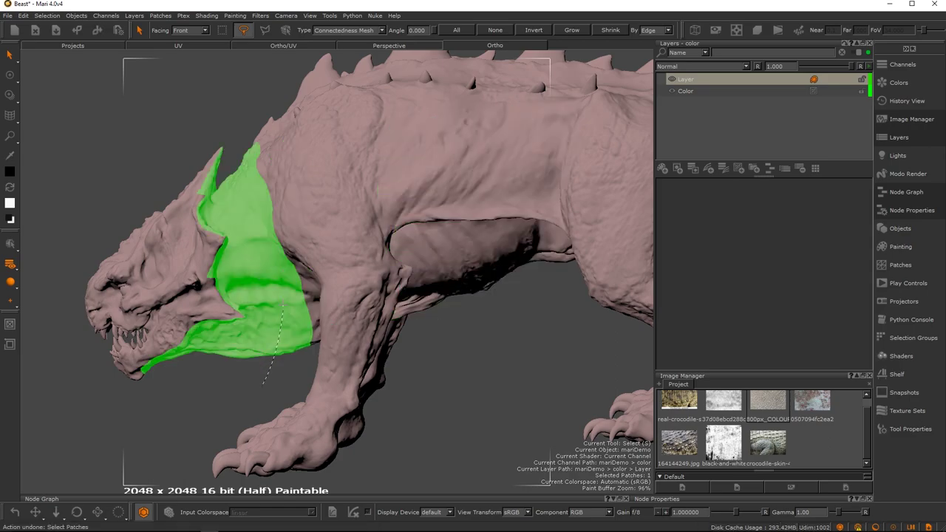
Step: Hide the selected neck patch, switch to the Paint tool, and unhide the patch
key("h")
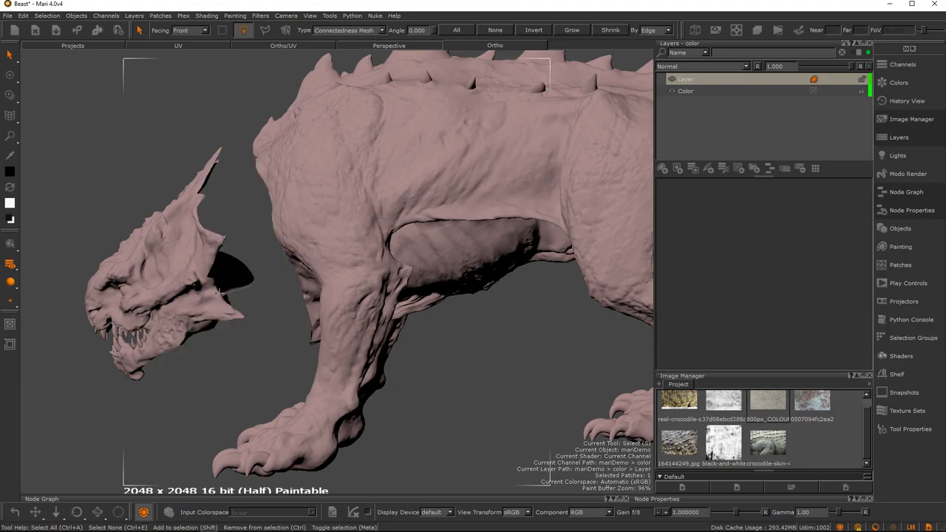
left_click(9, 75)
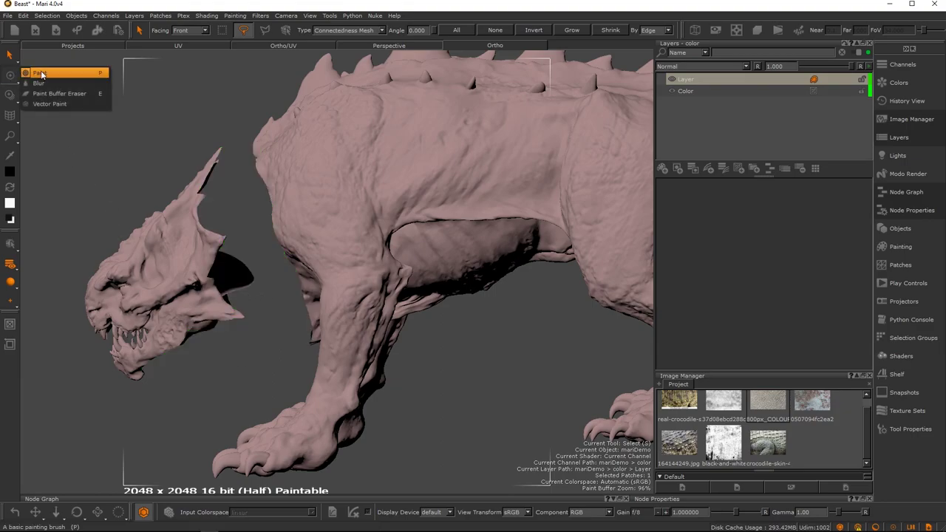
left_click(38, 73)
key("p")
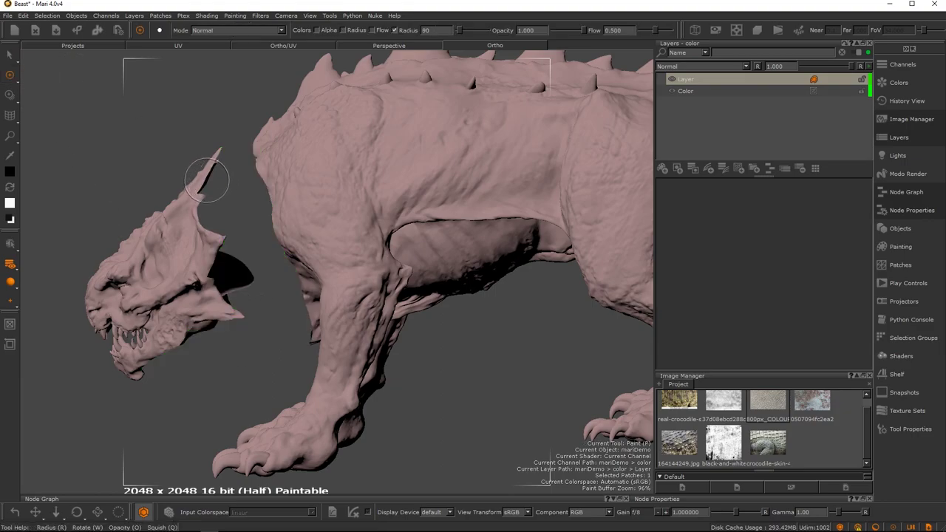
key("shift+h")
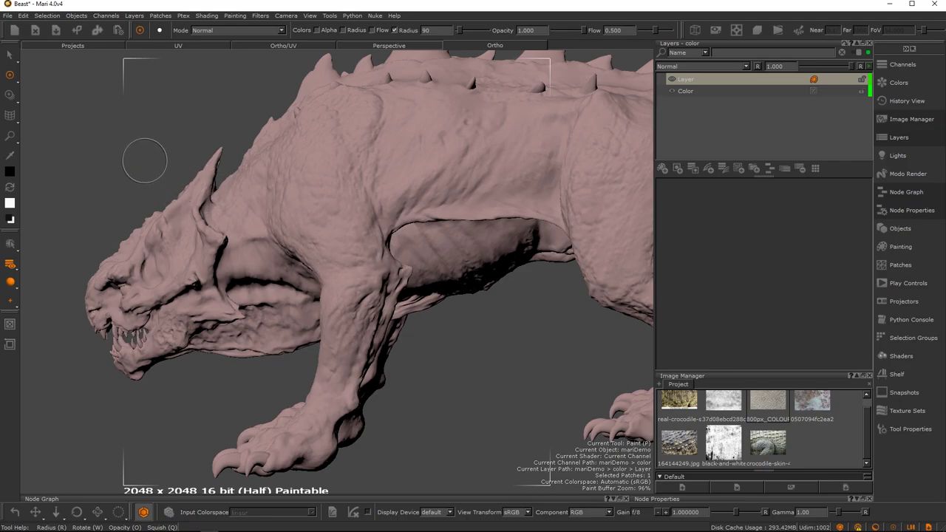
Step: Paint freehand black strokes over the creature's shoulder with the round brush at radius 90
right_click(9, 77)
left_click(9, 76)
left_click(11, 81)
left_click(46, 73)
mouse_move(394, 134)
left_mouse_down()
mouse_move(354, 222)
mouse_move(335, 170)
mouse_move(316, 183)
mouse_move(326, 207)
left_mouse_up()
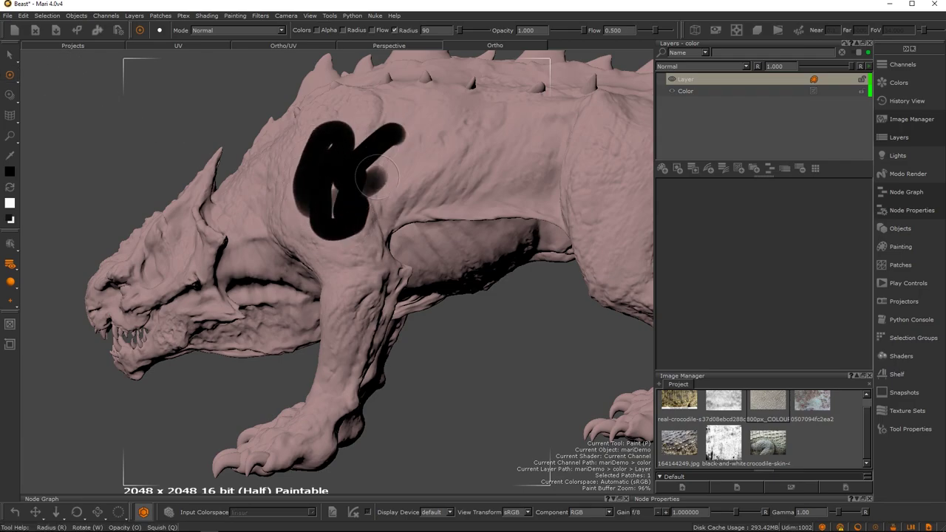
Step: Pick the irregular brush named Brush from the Personal set, paint a stroke on the flank, and clear the paint buffer
key("k")
left_click(240, 181)
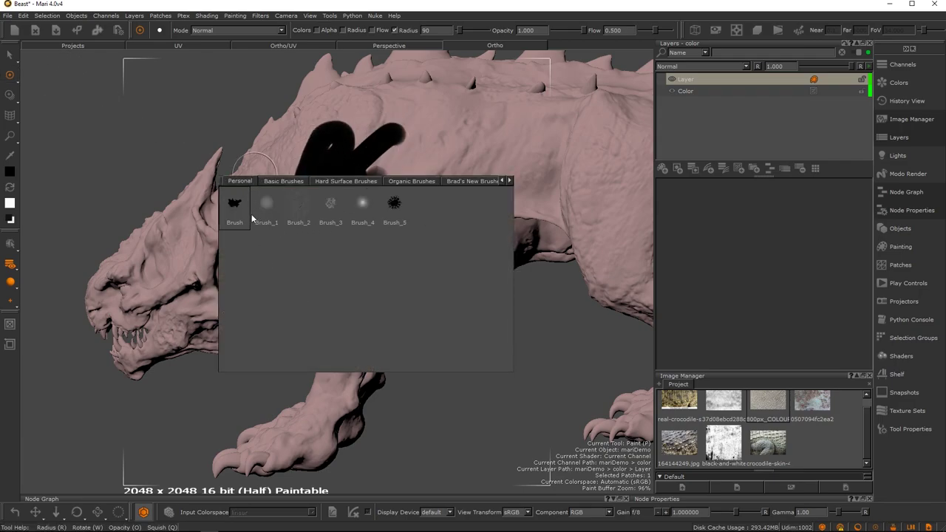
left_click(235, 205)
mouse_move(462, 137)
left_mouse_down()
mouse_move(418, 185)
mouse_move(400, 157)
left_mouse_up()
key("BackSpace")
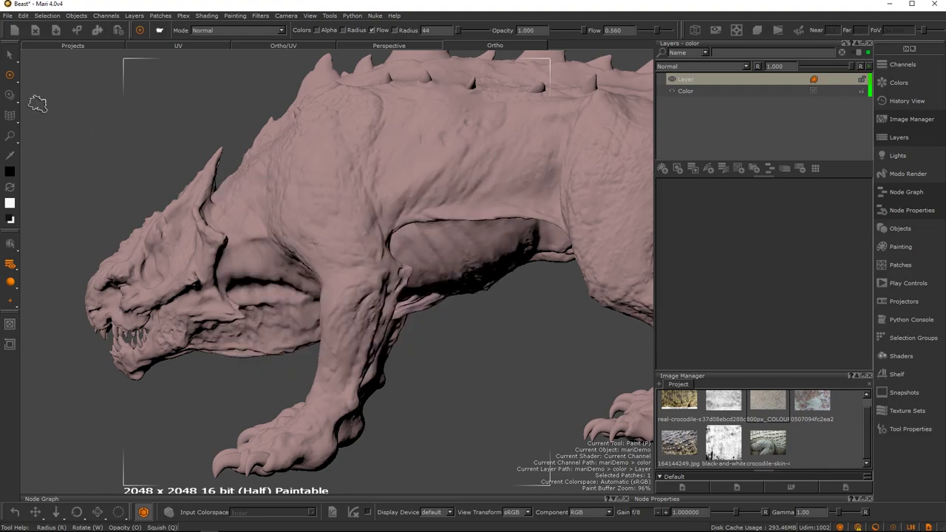
Step: Paint a diagonal black stroke from the upper flank down toward the front leg
left_click(10, 75)
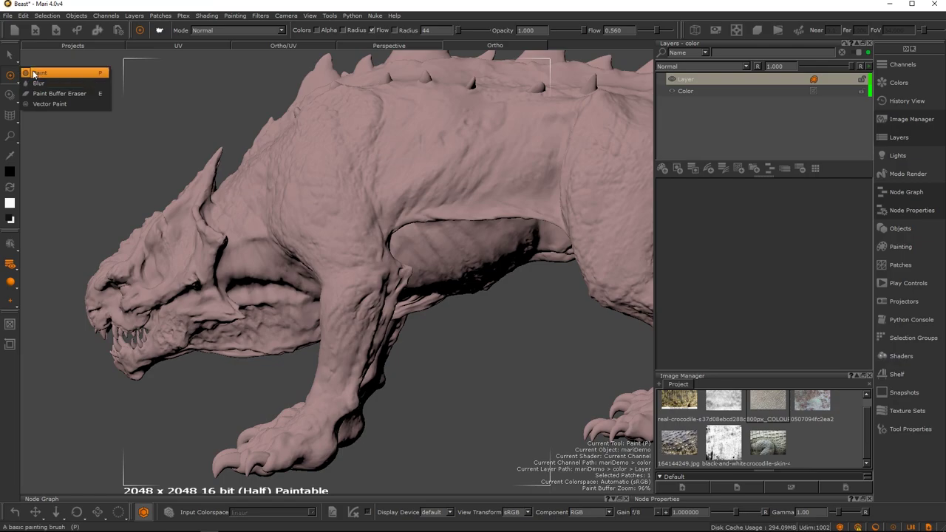
left_click(33, 74)
left_click_drag(443, 124, 355, 225)
Step: Switch to the Blur tool and pick a soft round brush with radius 30
left_click(10, 76)
left_click(32, 87)
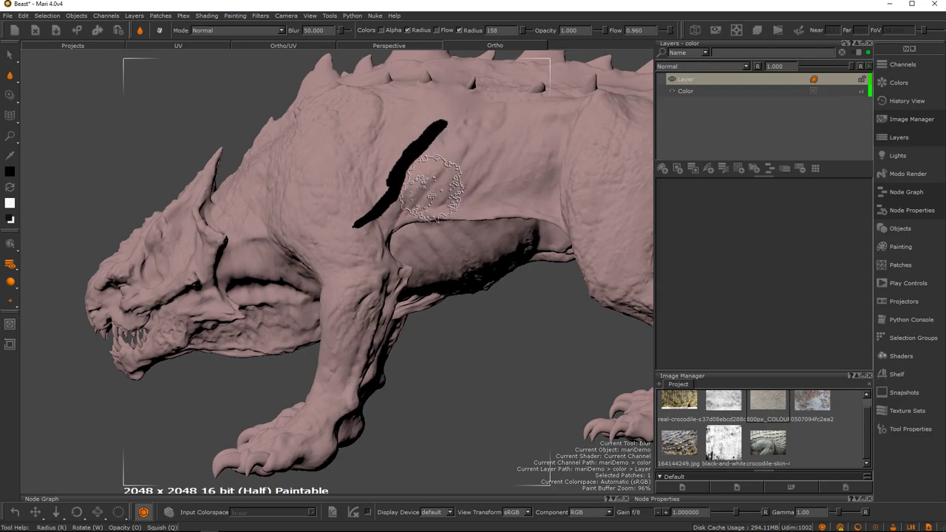
key("k")
left_click(335, 187)
left_click(287, 211)
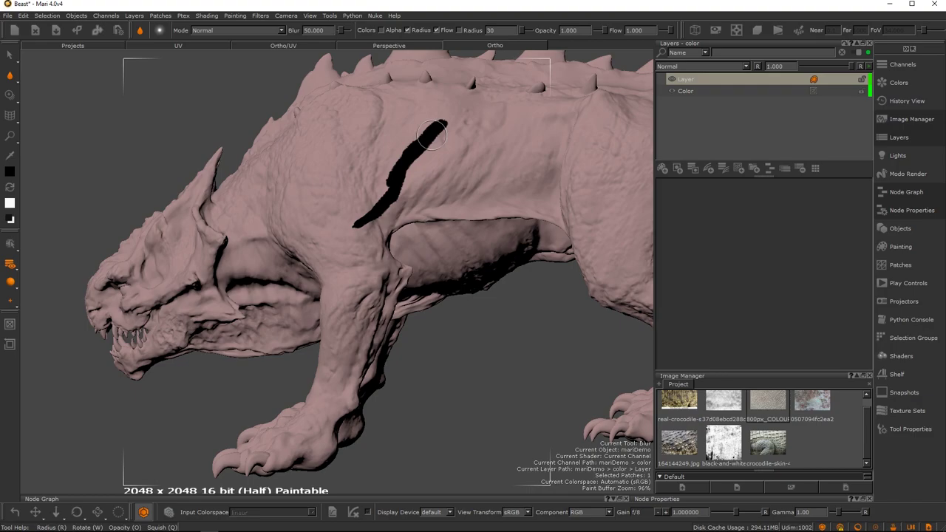
Step: Blur the edges of the black stroke along its length and clear the paint buffer
mouse_move(431, 146)
left_mouse_down()
mouse_move(442, 124)
mouse_move(349, 229)
left_mouse_up()
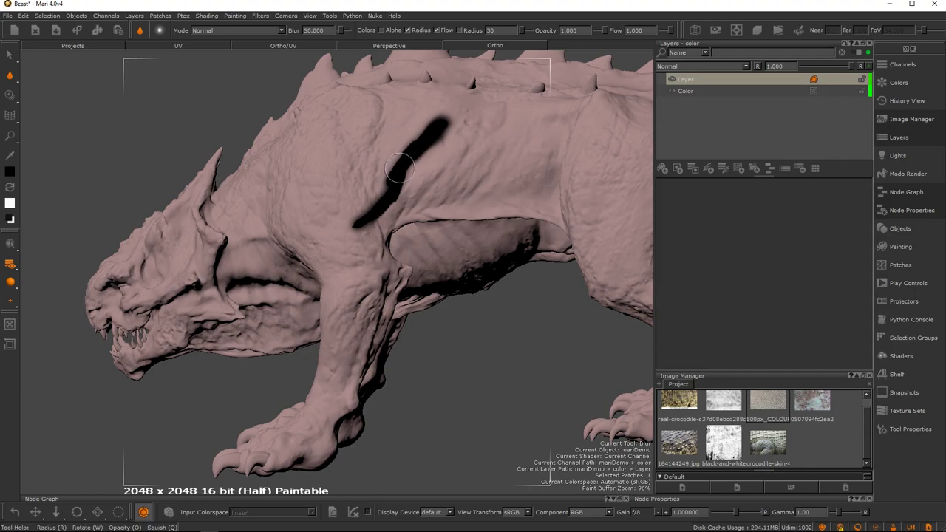
left_click_drag(388, 176, 381, 193)
left_click_drag(392, 161, 400, 151)
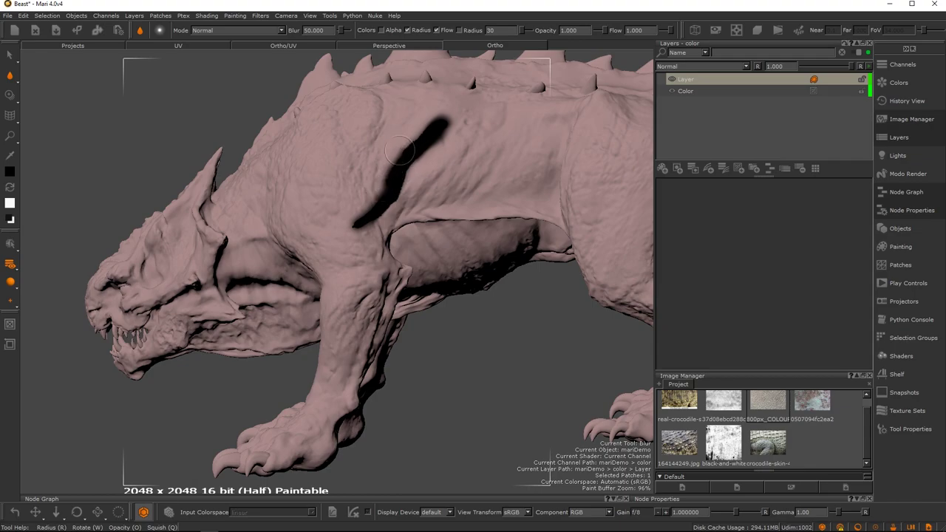
left_click_drag(494, 125, 348, 213)
key("ctrl+shift+c")
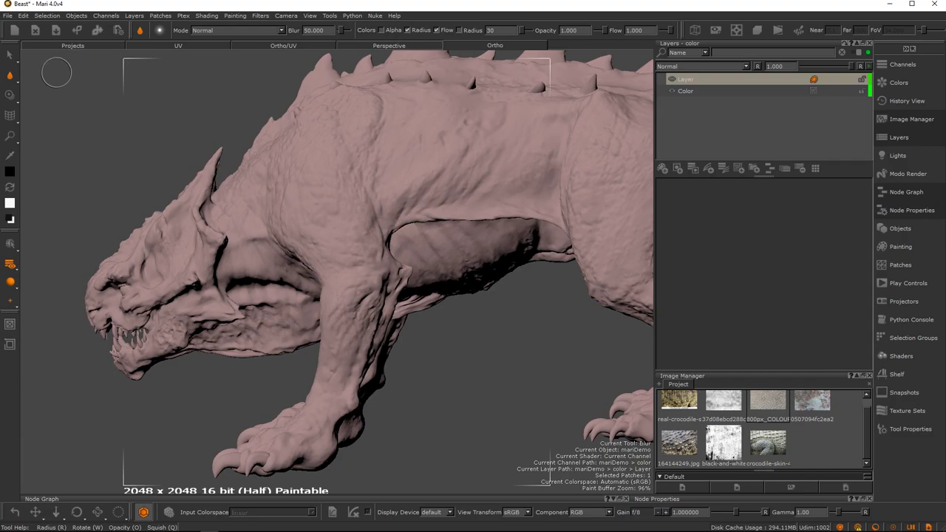
Step: Try out the Paint Buffer Eraser, return to the Paint tool, and paint a diagonal black stroke over the shoulder
left_click(10, 76)
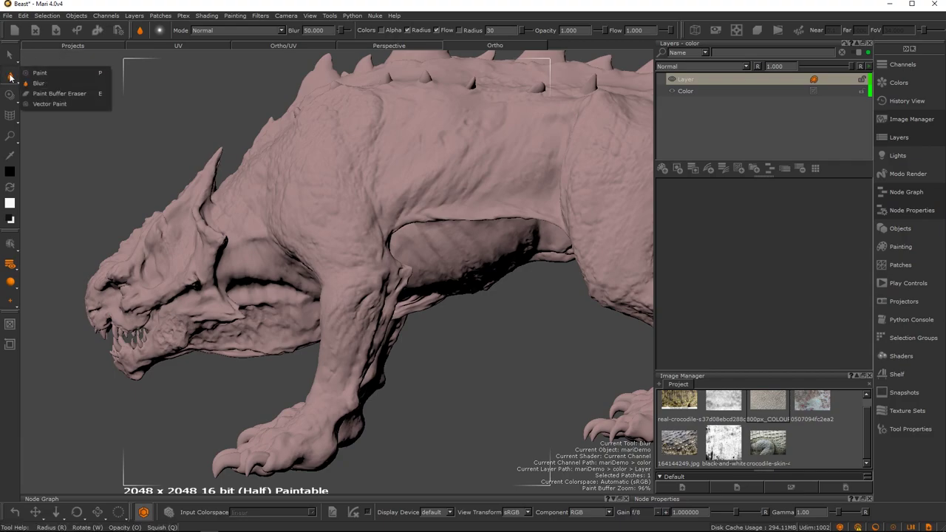
left_click(42, 94)
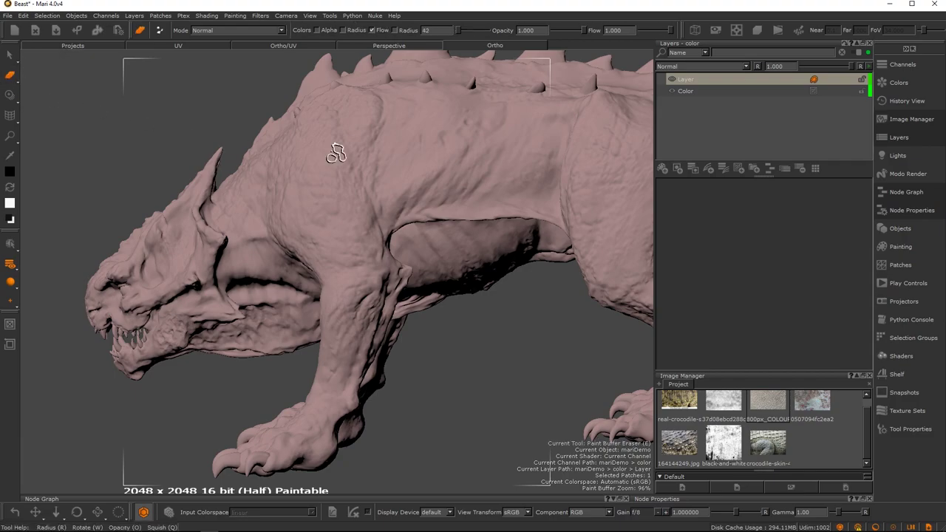
key("v")
key("p")
left_click_drag(434, 117, 338, 228)
Step: Remove the black shoulder stroke with the Paint Buffer Eraser
left_click(11, 102)
left_click(12, 79)
left_click(45, 94)
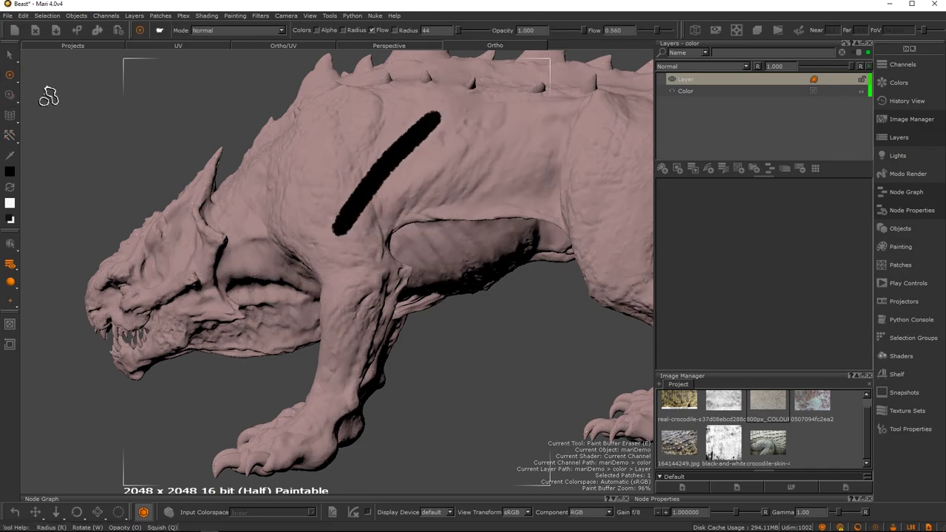
mouse_move(379, 172)
left_mouse_down()
mouse_move(403, 151)
mouse_move(332, 221)
mouse_move(339, 277)
left_mouse_up()
mouse_move(359, 215)
left_mouse_down()
mouse_move(360, 185)
mouse_move(117, 131)
mouse_move(347, 182)
mouse_move(311, 210)
left_mouse_up()
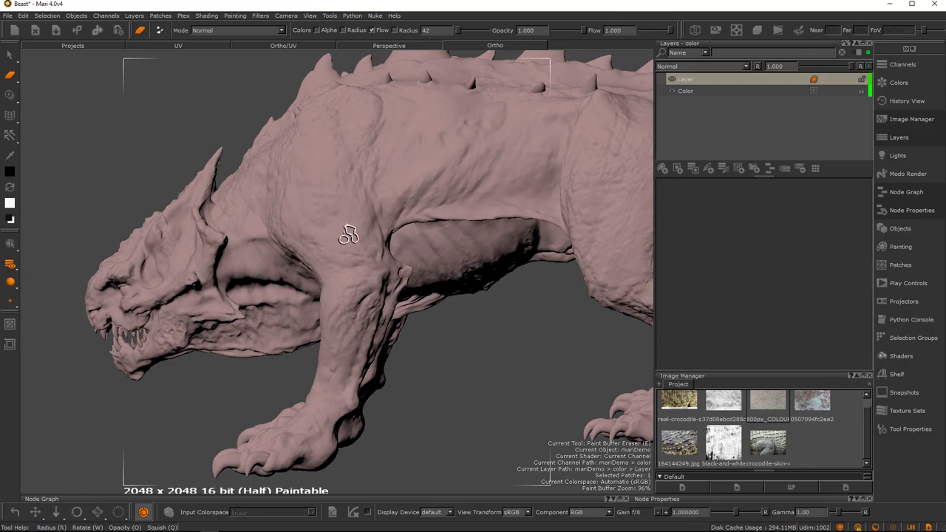
Step: Set the Paint tool's mode to Clear, swap the foreground and background colors, and make the paint layer active
left_click_drag(352, 180, 370, 184, "alt")
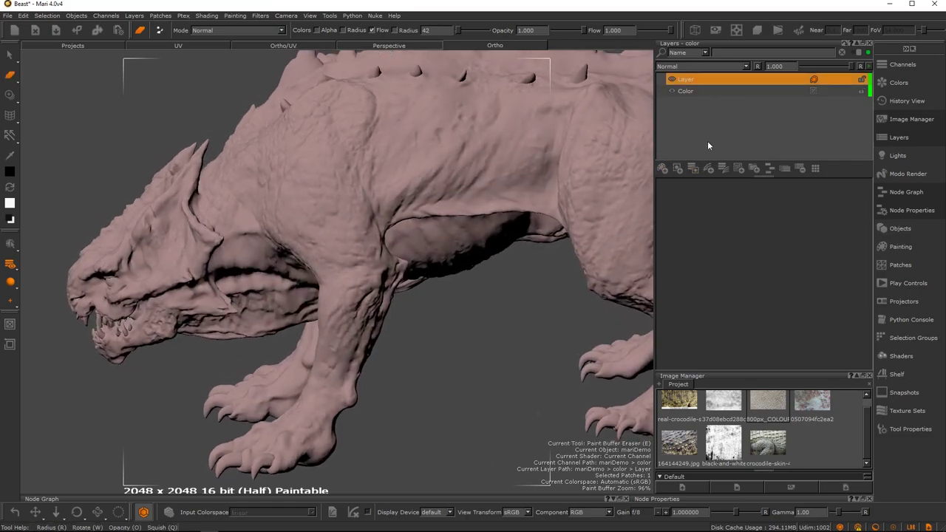
key("p")
left_click(236, 30)
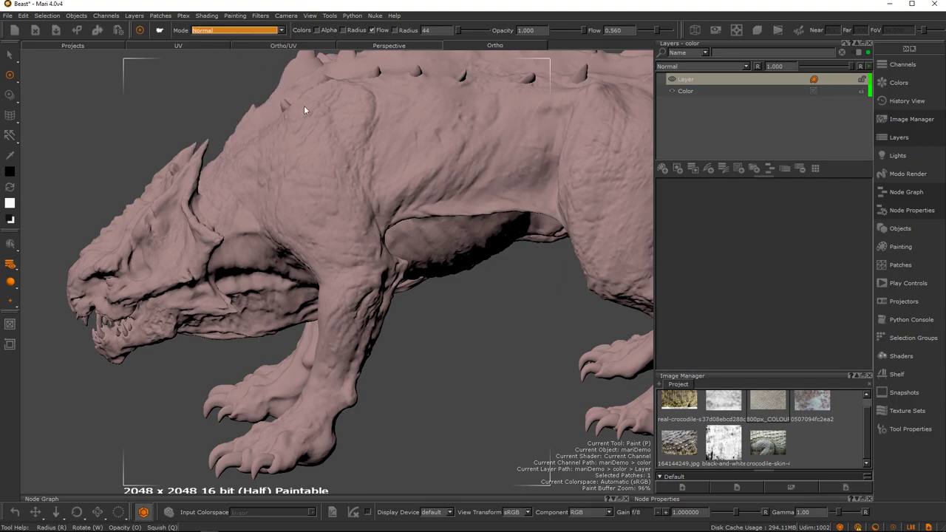
key("c")
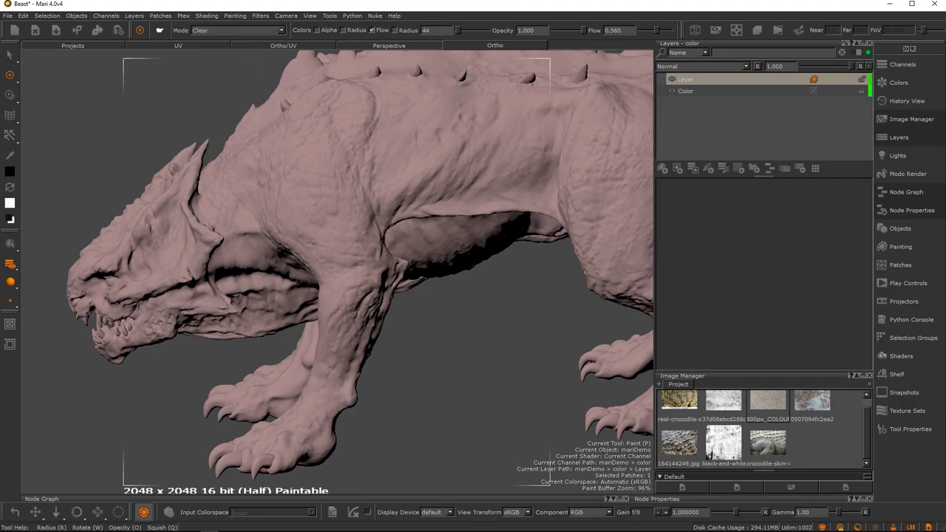
key("x")
left_click(700, 91)
left_click(705, 79)
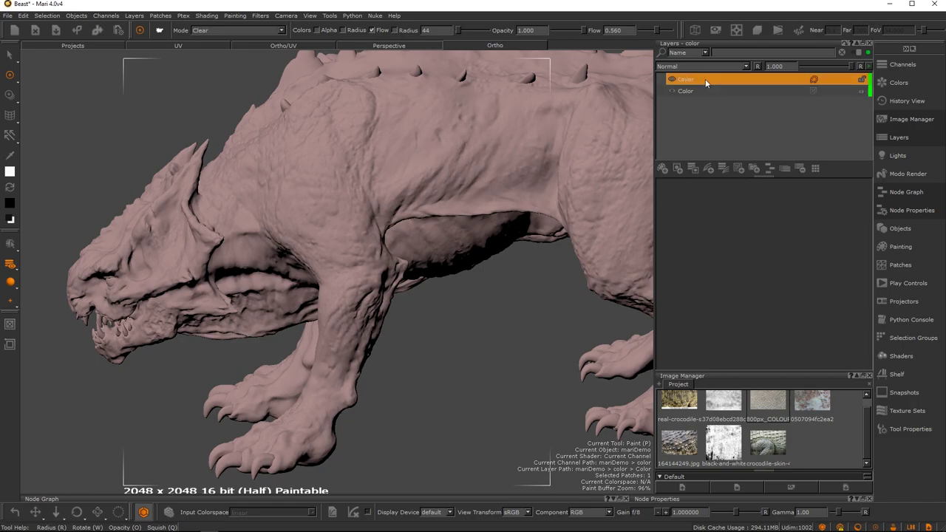
Step: Set the Paint tool's mode to Normal, make a short test stroke behind the shoulder, and undo the stroke
left_click(261, 29)
left_click(257, 34)
left_click_drag(367, 194, 399, 148)
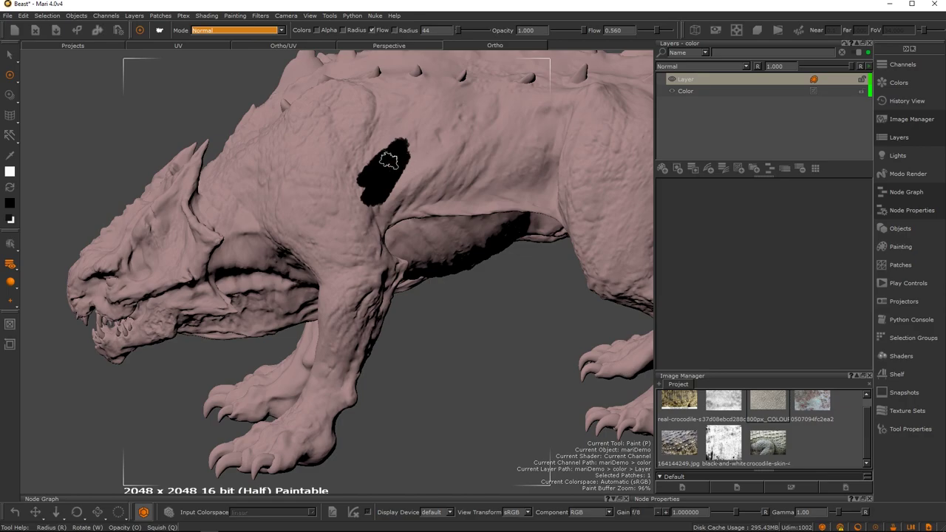
key("ctrl+z")
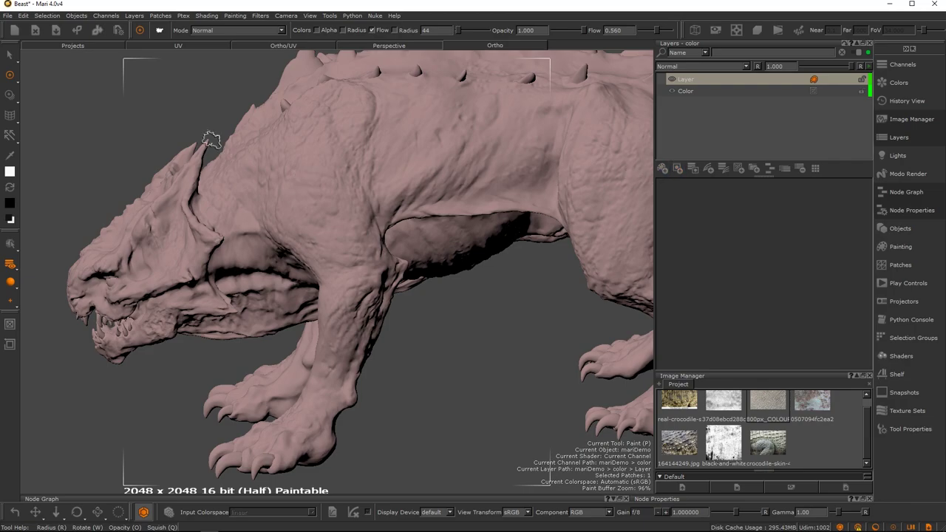
Step: Activate the Paint Through tool for projecting images onto the model
left_click(10, 75)
left_click(12, 99)
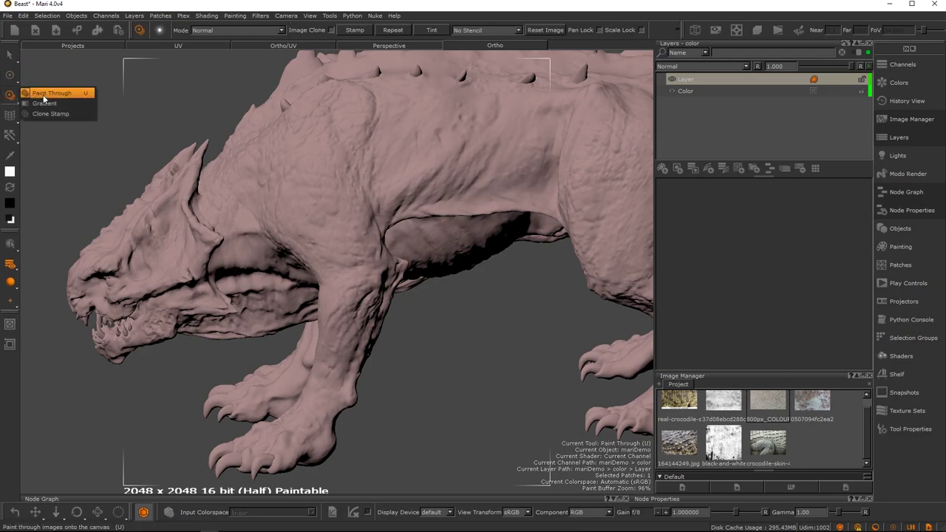
left_click(48, 96)
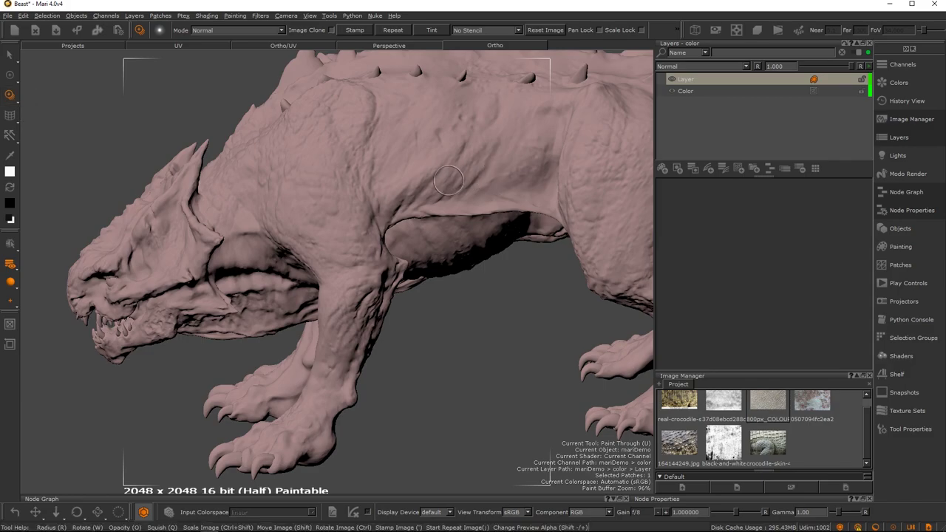
Step: Replace the paint layer with a new one, and load the crocodile skin image 164144249.jpg for painting through, placed over the creature's body
middle_click_drag(451, 179, 436, 278)
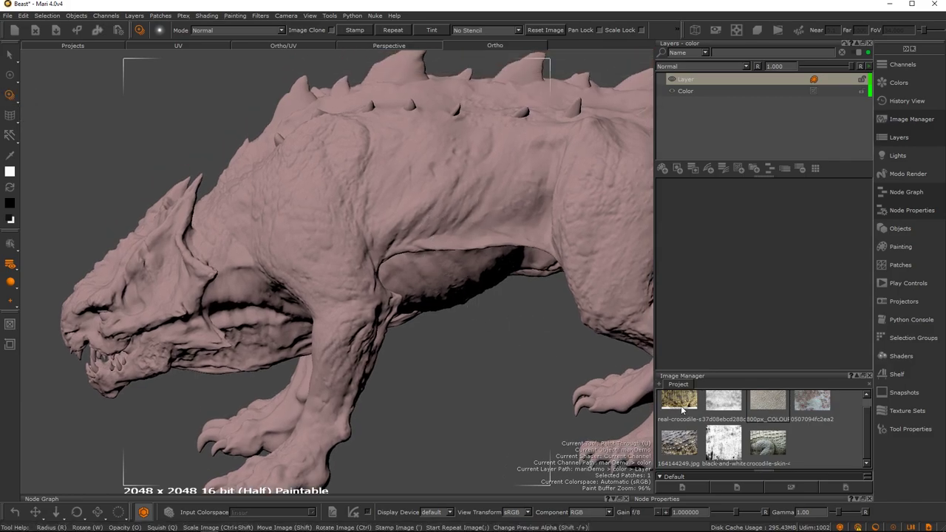
left_click(800, 171)
left_click(664, 169)
left_click_drag(688, 449, 449, 248)
mouse_move(431, 198)
left_mouse_down()
mouse_move(427, 208)
mouse_move(409, 197)
mouse_move(374, 207)
mouse_move(417, 167)
mouse_move(466, 181)
mouse_move(348, 194)
mouse_move(427, 201)
mouse_move(442, 218)
mouse_move(406, 238)
mouse_move(412, 220)
mouse_move(449, 303)
left_mouse_up()
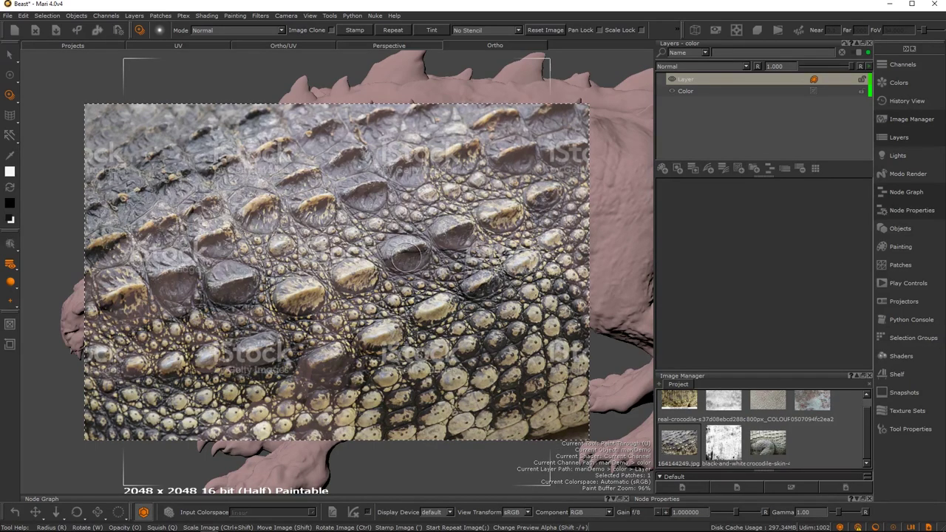
Step: Scale and rotate the crocodile skin image, and position it over the creature's shoulder and front flank
mouse_move(428, 243)
left_mouse_down("ctrl+shift")
mouse_move(159, 255)
mouse_move(263, 255)
left_mouse_up("ctrl+shift")
mouse_move(411, 318)
left_mouse_down("ctrl")
mouse_move(418, 231)
mouse_move(413, 333)
mouse_move(448, 305)
mouse_move(414, 350)
mouse_move(444, 331)
mouse_move(436, 295)
mouse_move(454, 321)
mouse_move(440, 300)
mouse_move(443, 325)
left_mouse_up("ctrl")
left_click_drag(350, 273, 382, 264, "ctrl+shift")
mouse_move(423, 289)
left_mouse_down("alt")
mouse_move(362, 276)
mouse_move(386, 217)
mouse_move(347, 185)
mouse_move(421, 200)
mouse_move(436, 237)
mouse_move(442, 165)
mouse_move(359, 185)
left_mouse_up("alt")
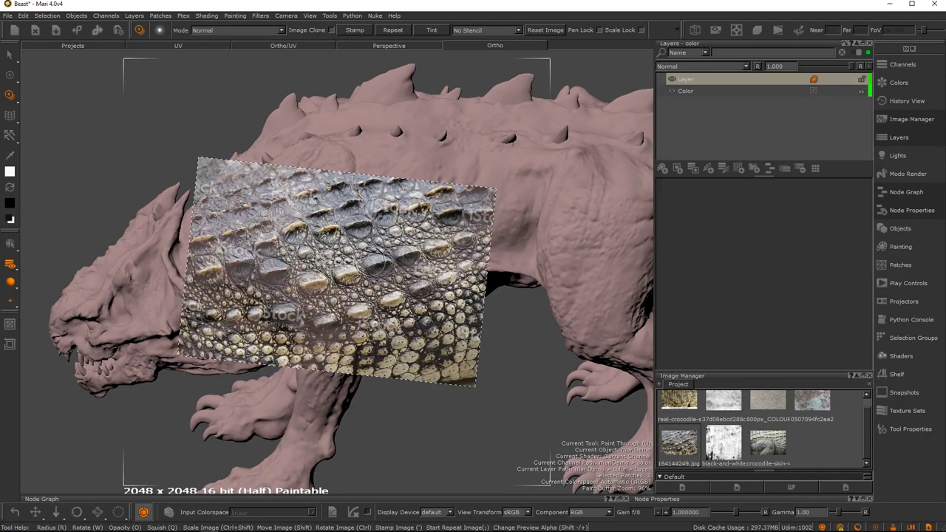
mouse_move(377, 266)
left_mouse_down("shift")
mouse_move(392, 221)
mouse_move(339, 262)
mouse_move(309, 255)
mouse_move(316, 311)
mouse_move(337, 300)
mouse_move(281, 222)
left_mouse_up("shift")
mouse_move(301, 295)
left_mouse_down()
mouse_move(320, 274)
mouse_move(305, 275)
mouse_move(326, 194)
mouse_move(255, 248)
mouse_move(244, 244)
mouse_move(310, 173)
mouse_move(385, 178)
mouse_move(403, 222)
left_mouse_up()
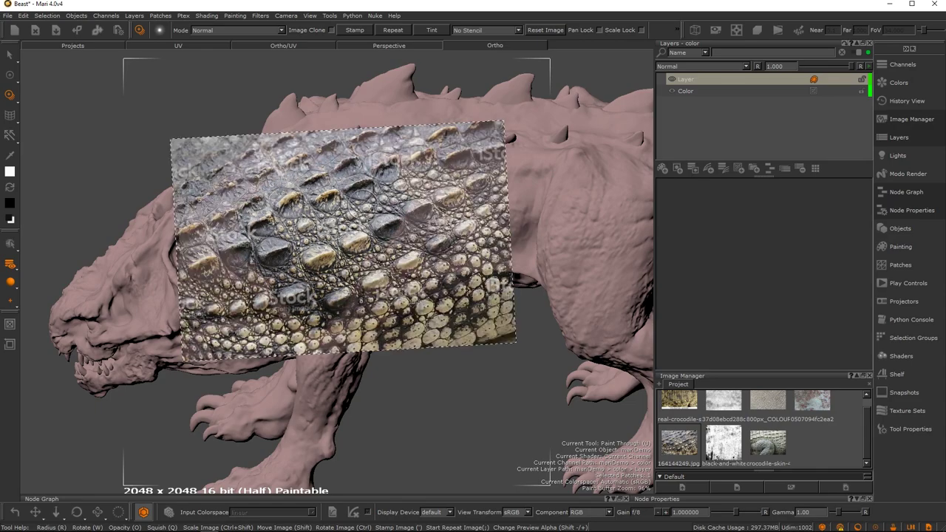
Step: Choose Brush_3 from the Personal brushes and paint the crocodile skin through onto the shoulder and flank
key("k")
left_click(333, 203)
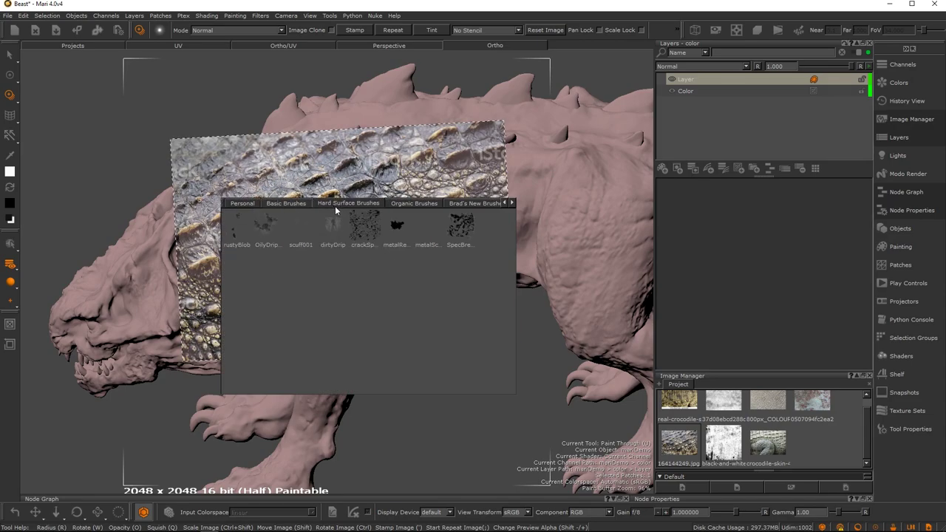
left_click(248, 205)
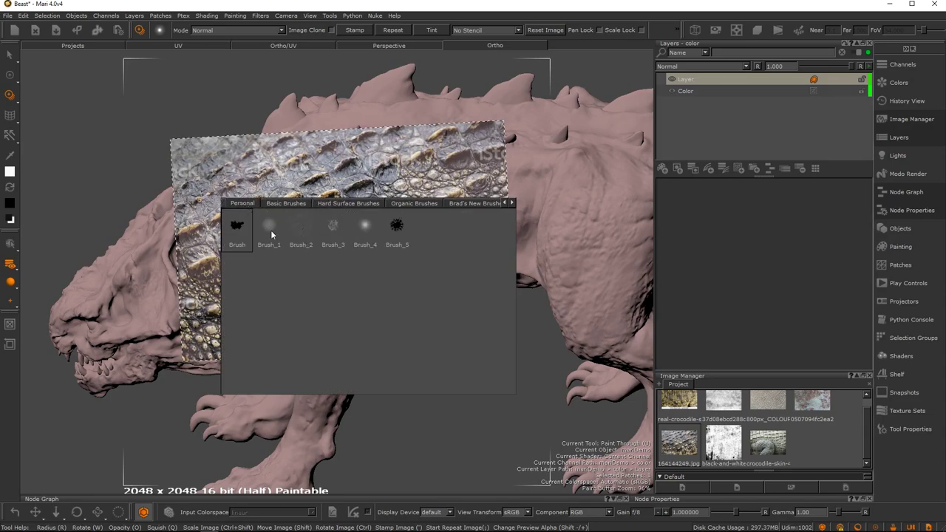
left_click(334, 230)
mouse_move(403, 185)
left_mouse_down()
mouse_move(415, 198)
mouse_move(448, 188)
mouse_move(428, 157)
mouse_move(284, 249)
left_mouse_up()
mouse_move(259, 247)
left_mouse_down()
mouse_move(231, 242)
mouse_move(270, 273)
mouse_move(319, 362)
mouse_move(362, 237)
mouse_move(399, 237)
mouse_move(473, 193)
left_mouse_up()
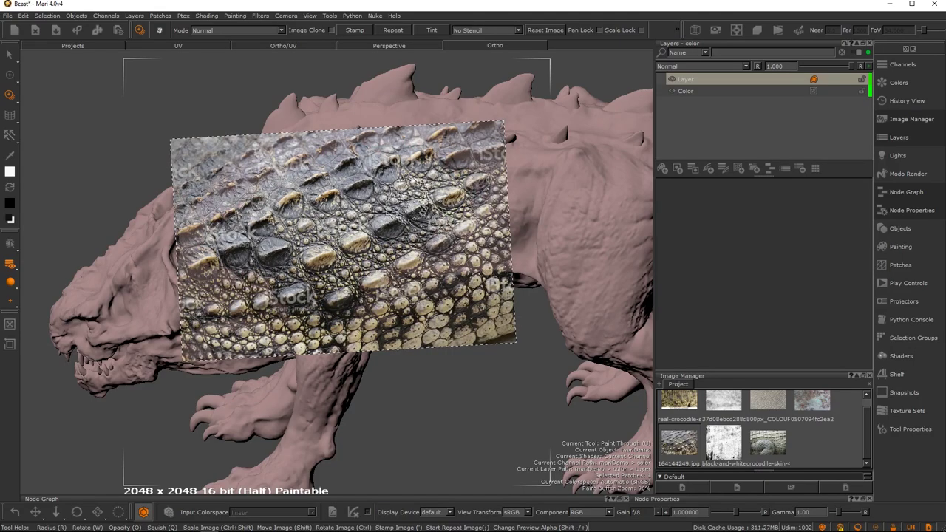
Step: Paint a white stroke beside the skin patch with the Paint tool, and cover part of it using Paint Through
key("p")
mouse_move(508, 159)
left_mouse_down()
mouse_move(515, 213)
mouse_move(477, 242)
left_mouse_up()
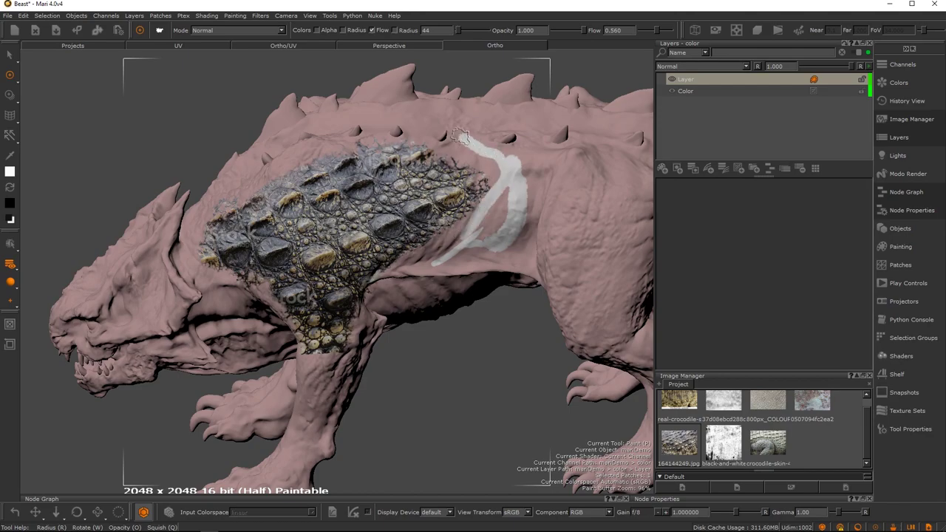
key("u")
mouse_move(462, 185)
left_mouse_down()
mouse_move(482, 190)
mouse_move(452, 236)
mouse_move(424, 245)
left_mouse_up()
mouse_move(473, 148)
left_mouse_down()
mouse_move(414, 141)
mouse_move(258, 181)
left_mouse_up()
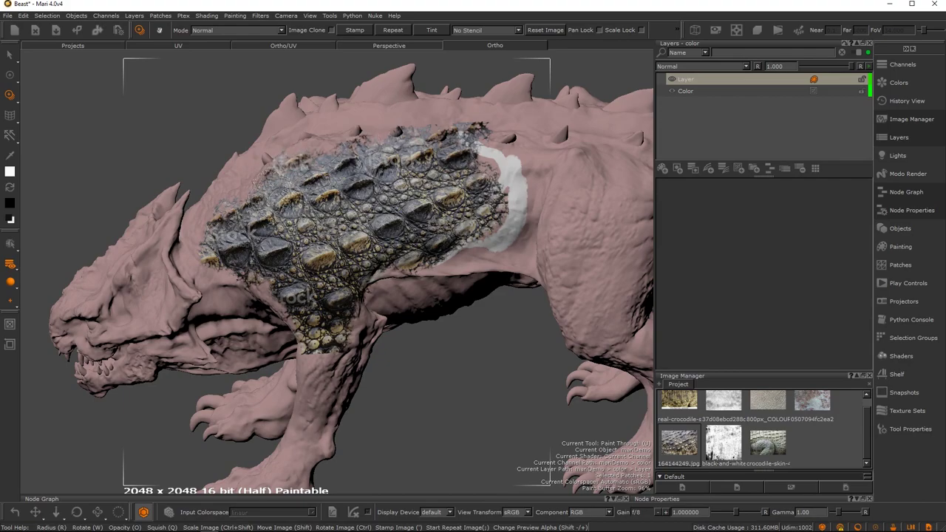
Step: Paint further strokes through the crocodile skin image over the already painted shoulder area
left_click_drag(334, 282, 447, 222)
mouse_move(452, 221)
left_mouse_down()
mouse_move(424, 235)
mouse_move(442, 213)
mouse_move(431, 200)
mouse_move(418, 213)
left_mouse_up()
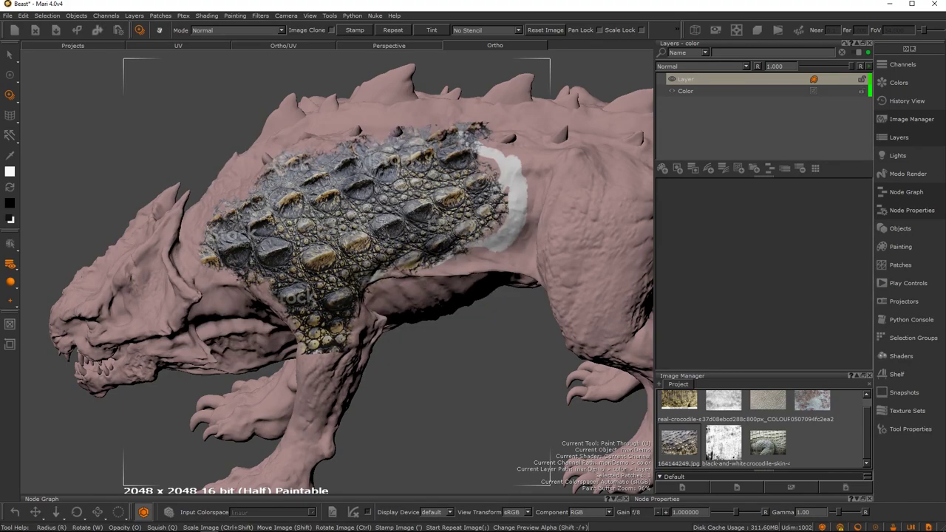
left_click_drag(296, 285, 323, 261)
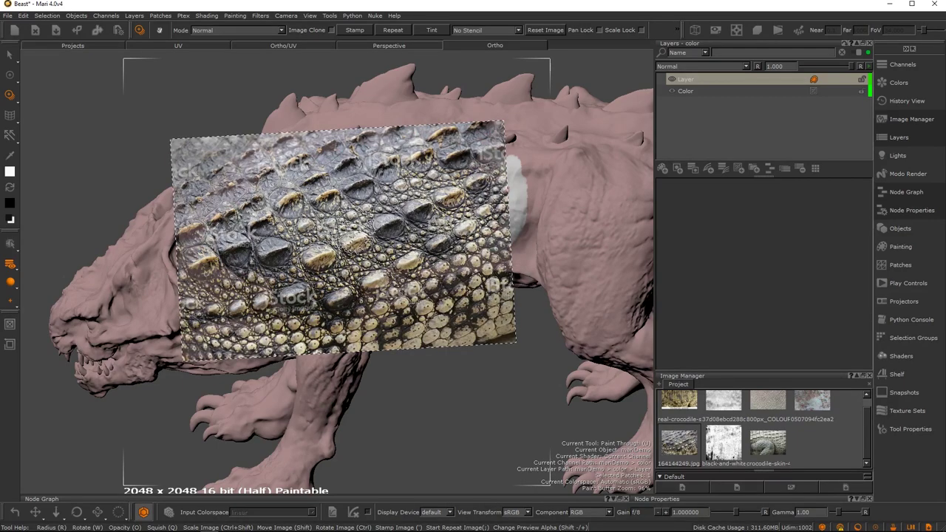
left_click_drag(364, 205, 356, 190)
mouse_move(294, 243)
left_mouse_down()
mouse_move(290, 220)
mouse_move(309, 231)
left_mouse_up()
mouse_move(371, 205)
left_mouse_down()
mouse_move(318, 247)
mouse_move(297, 238)
left_mouse_up()
mouse_move(438, 198)
left_mouse_down()
mouse_move(442, 250)
mouse_move(489, 188)
mouse_move(480, 184)
mouse_move(485, 172)
left_mouse_up()
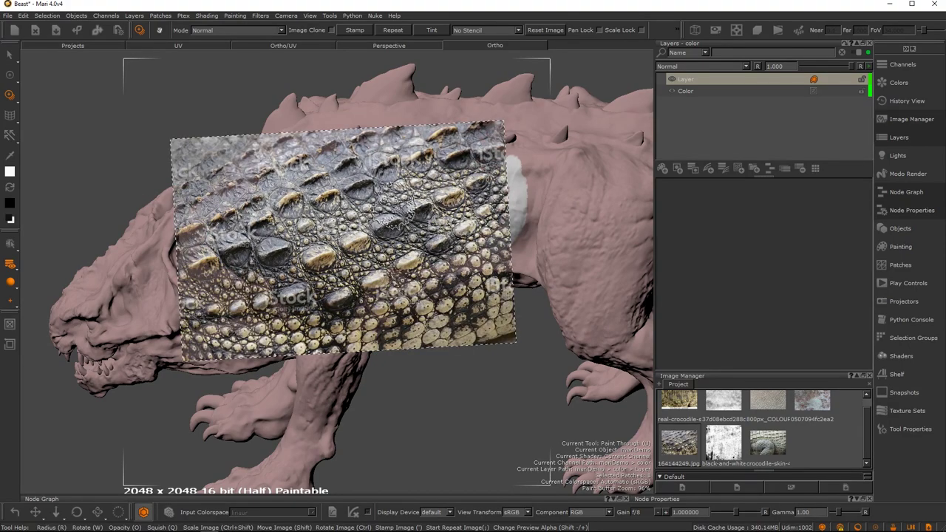
Step: Enable Repeat, shrink the image over the shoulder, and paint the repeating crocodile skin across and above it
left_click(391, 32)
mouse_move(497, 235)
left_mouse_down()
mouse_move(418, 267)
mouse_move(371, 246)
mouse_move(383, 226)
left_mouse_up()
key("ctrl+z")
right_click_drag(382, 226, 416, 205, "alt")
mouse_move(459, 130)
left_mouse_down("ctrl+shift")
mouse_move(411, 175)
mouse_move(348, 177)
mouse_move(259, 229)
mouse_move(347, 281)
mouse_move(432, 189)
left_mouse_up("ctrl+shift")
left_click_drag(316, 256, 294, 273)
left_click_drag(361, 222, 372, 213)
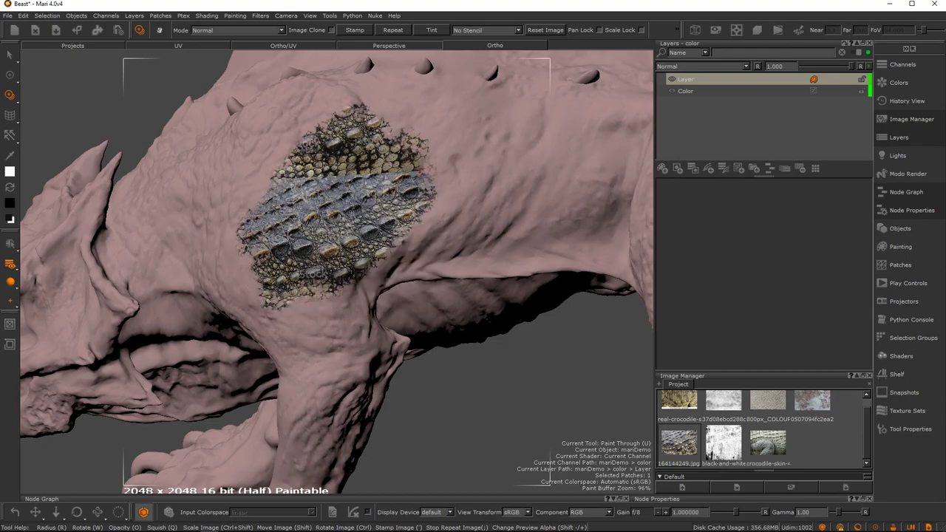
Step: Choose the Hard100 brush from the Basic Brushes, paint test strokes above the image, and undo them
key("k")
left_click(252, 216)
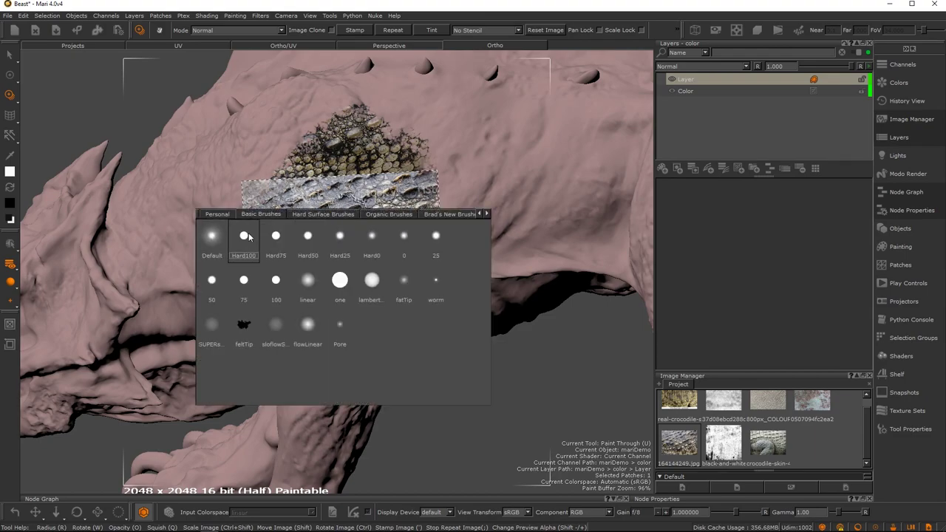
left_click(245, 238)
mouse_move(378, 164)
left_mouse_down()
mouse_move(433, 199)
mouse_move(254, 276)
mouse_move(152, 252)
mouse_move(325, 384)
mouse_move(222, 370)
mouse_move(375, 289)
mouse_move(421, 222)
mouse_move(495, 163)
mouse_move(454, 110)
mouse_move(370, 81)
left_mouse_up()
left_click_drag(318, 133, 285, 140)
key("ctrl+z")
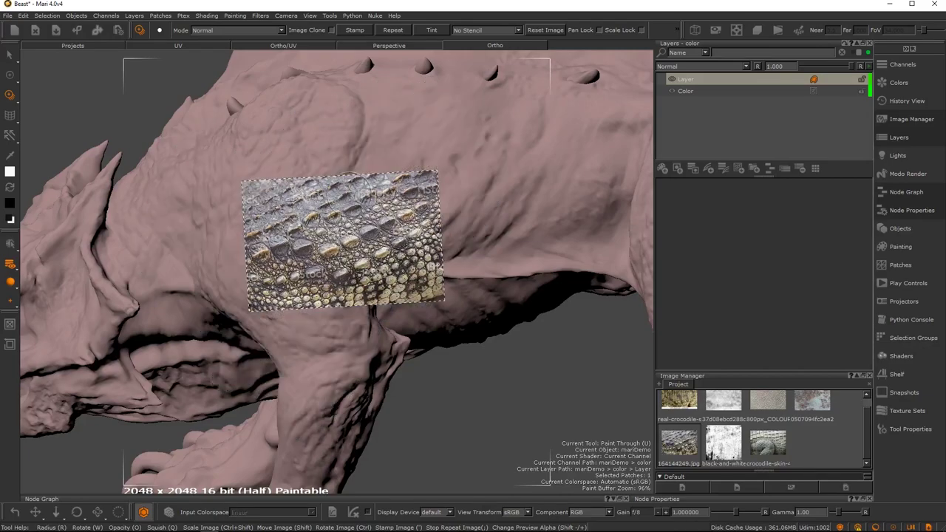
Step: Stamp the repeating image across the whole paint buffer, clear the buffer, and paint a test stroke over the image area
left_click(361, 28)
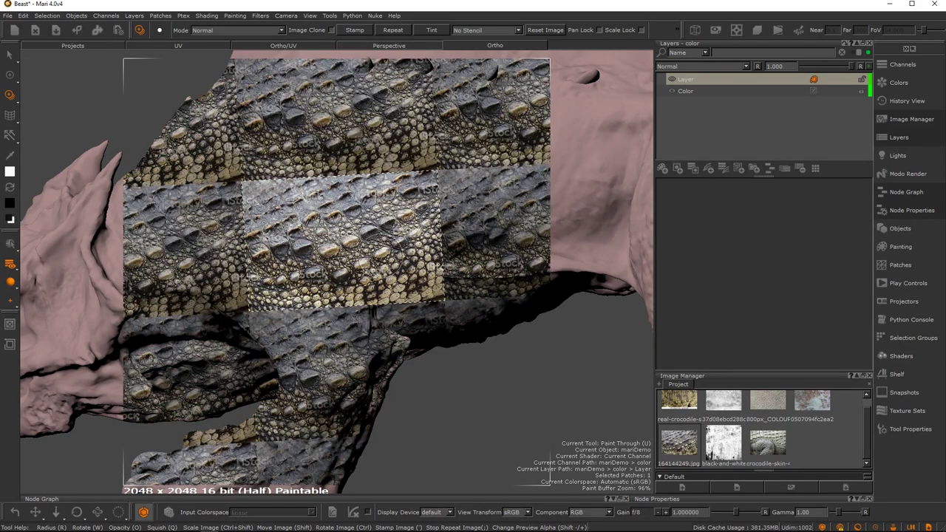
key("BackSpace")
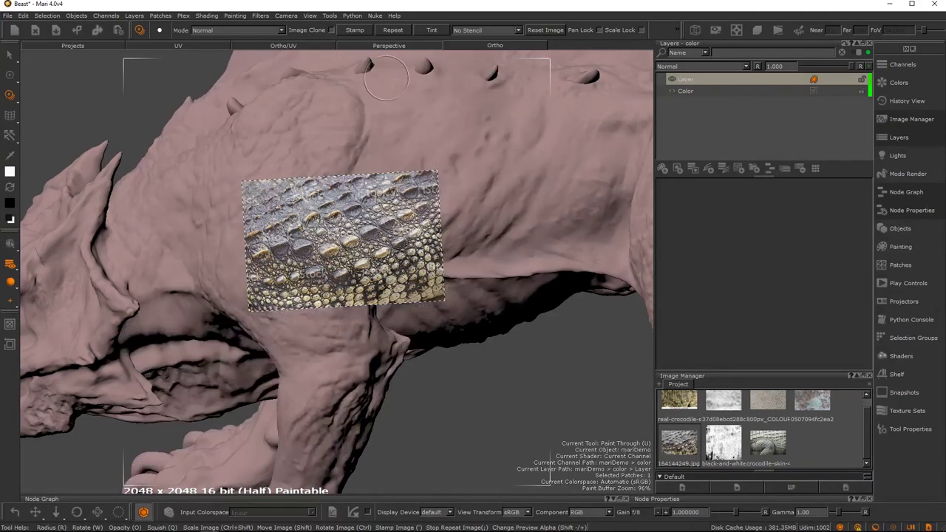
mouse_move(383, 162)
left_mouse_down()
mouse_move(347, 244)
mouse_move(385, 182)
mouse_move(356, 294)
left_mouse_up()
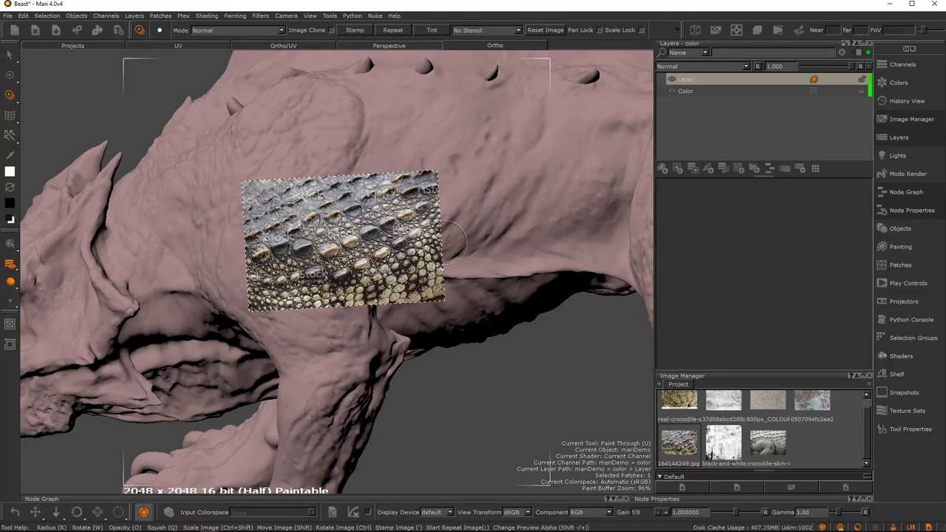
mouse_move(450, 238)
left_mouse_down("alt")
mouse_move(449, 308)
mouse_move(446, 260)
mouse_move(436, 257)
left_mouse_up("alt")
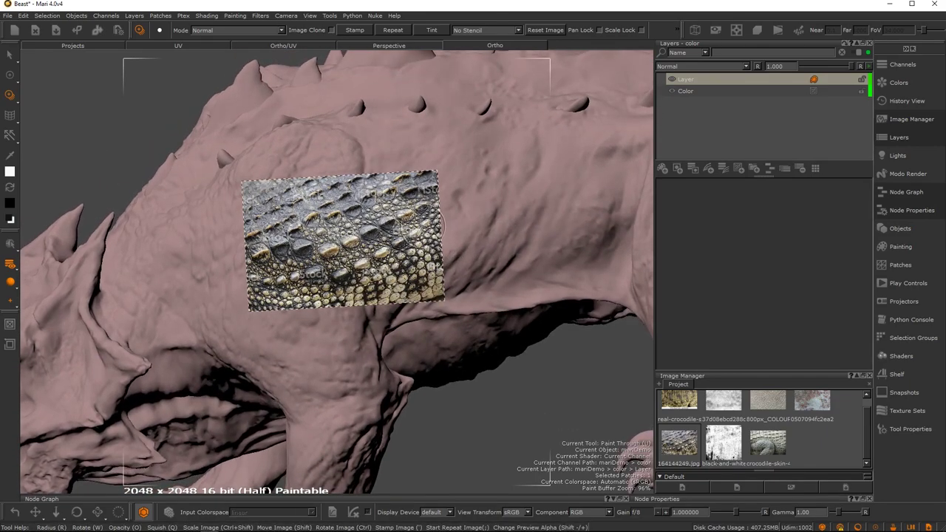
Step: Set the Bake Behavior to AutoBakeAndClear, and stamp the crocodile skin image onto the shoulder so it bakes with the view change
left_click(891, 246)
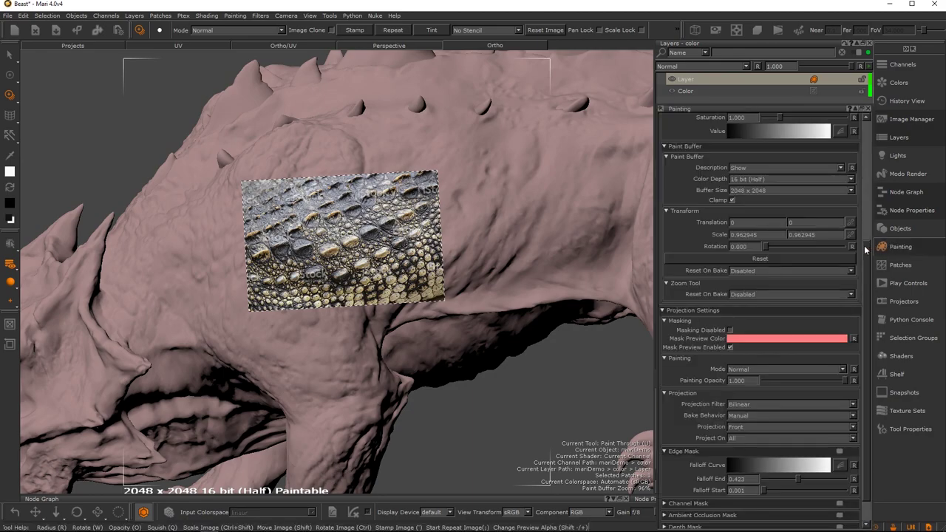
left_click(740, 419)
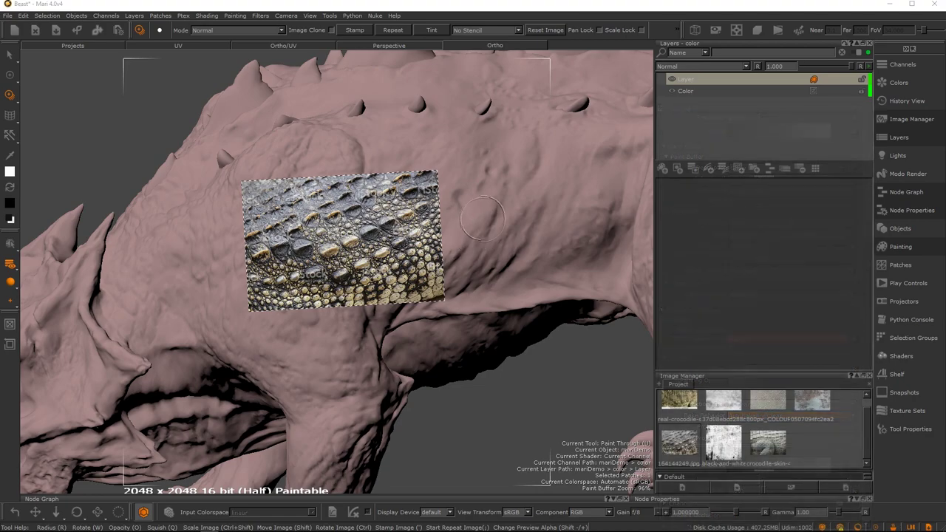
key("apostrophe")
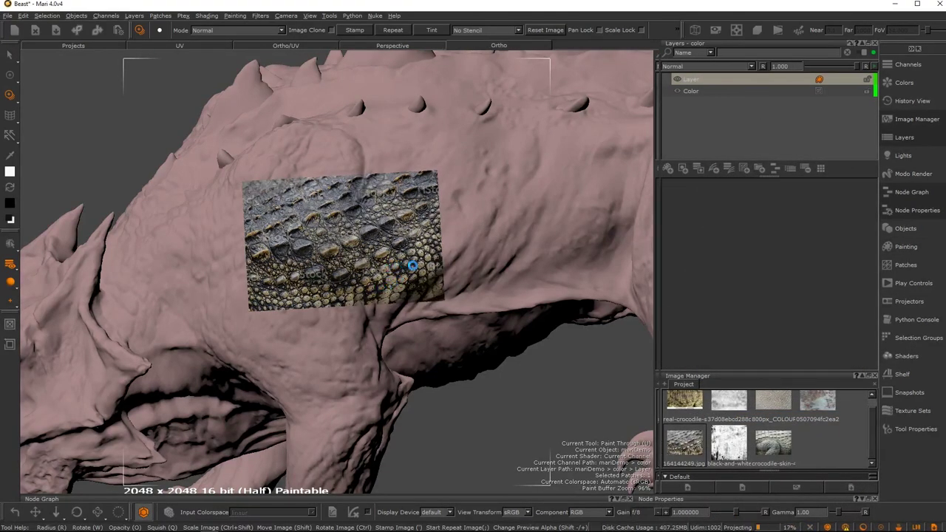
middle_click_drag(430, 274, 323, 329, "alt")
mouse_move(425, 334)
left_mouse_down("alt")
mouse_move(396, 349)
mouse_move(423, 329)
left_mouse_up("alt")
Step: Paint the crocodile skin through beside the stamped patch, and undo the strokes
left_click_drag(429, 219, 383, 281)
mouse_move(373, 319)
left_mouse_down()
mouse_move(361, 277)
mouse_move(341, 264)
left_mouse_up()
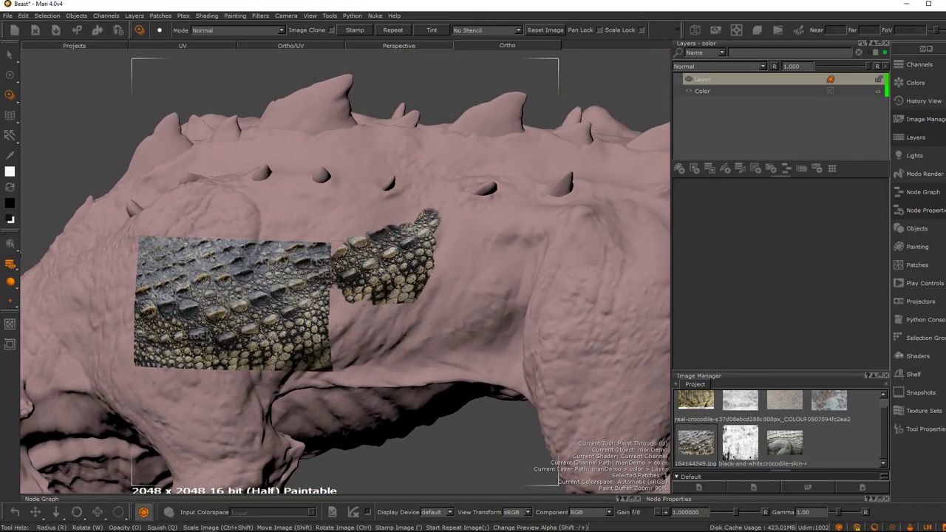
key("ctrl+z")
Step: Enlarge the image at the stamped patch's rear edge, paint skin strokes extending the patch, and bake them
middle_click_drag(388, 331, 414, 296, "alt")
right_click_drag(413, 296, 464, 276, "alt")
mouse_move(408, 290)
left_mouse_down("ctrl+shift")
mouse_move(428, 304)
mouse_move(450, 290)
left_mouse_up("ctrl+shift")
left_click_drag(425, 291, 404, 304)
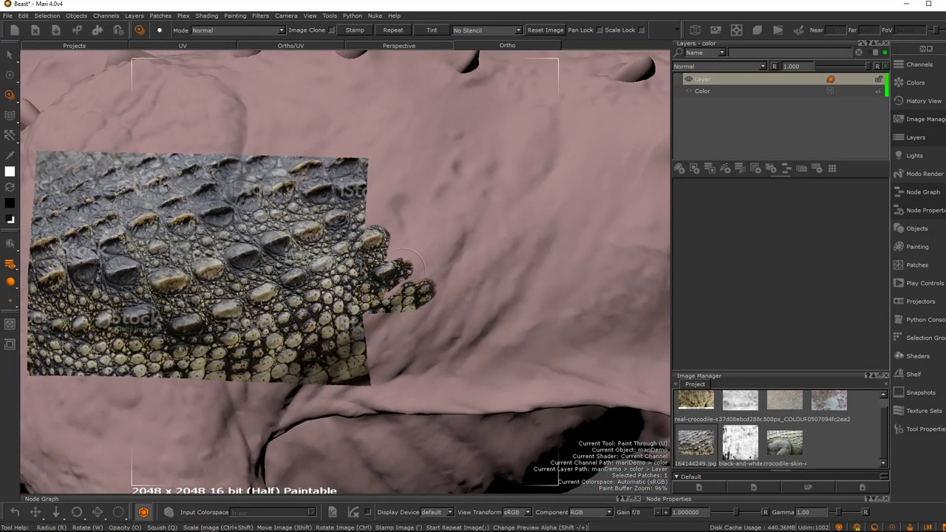
mouse_move(433, 261)
left_mouse_down()
mouse_move(422, 218)
mouse_move(372, 201)
left_mouse_up()
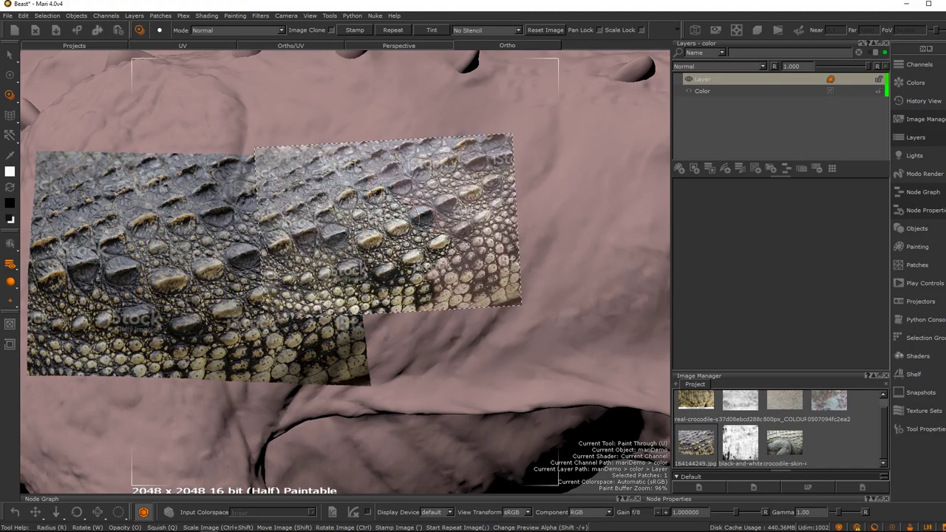
key("p")
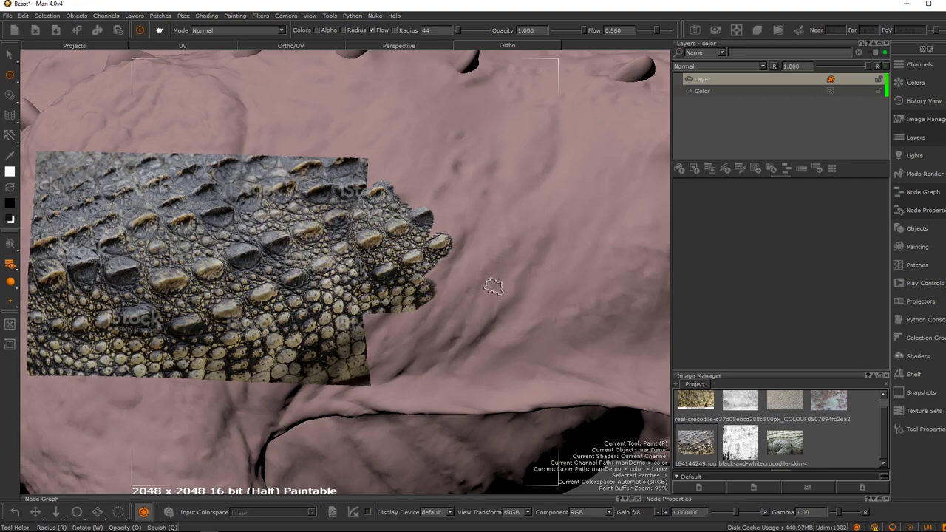
middle_click_drag(493, 286, 442, 247)
Step: Move the image lower along the flank and paint the skin through beside the patch's lower rear edge
key("u")
left_click_drag(407, 255, 395, 325, "shift")
mouse_move(355, 362)
left_mouse_down()
mouse_move(350, 286)
mouse_move(364, 334)
mouse_move(386, 293)
left_mouse_up()
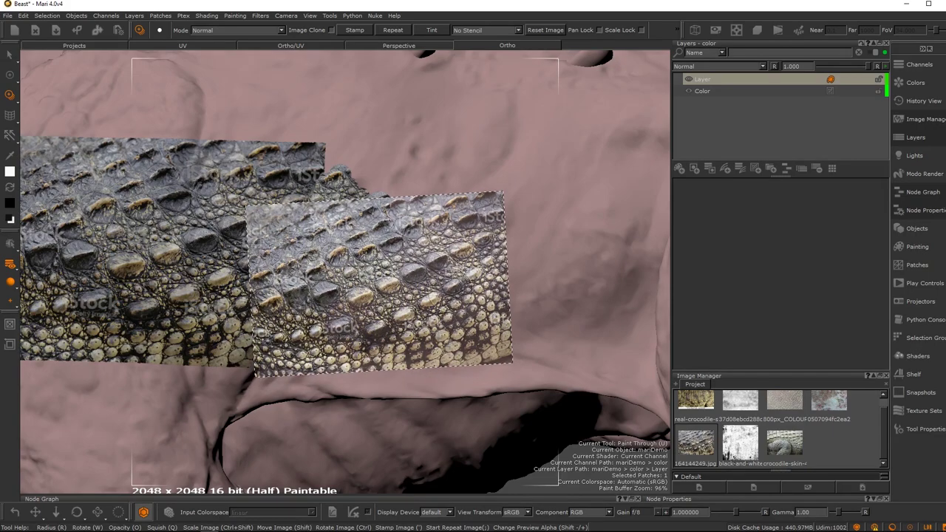
Step: Set the projection's Bake Behavior to Manual and close the painting settings
left_click(913, 247)
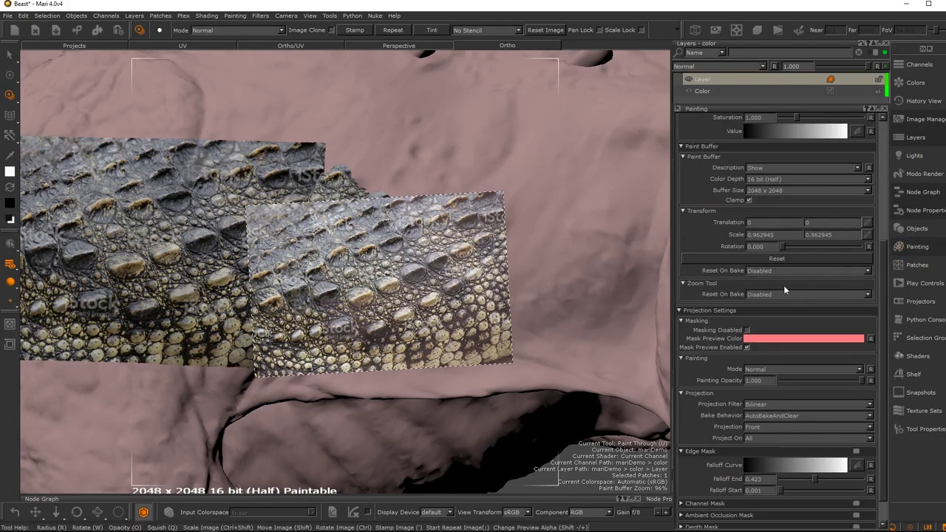
left_click(770, 415)
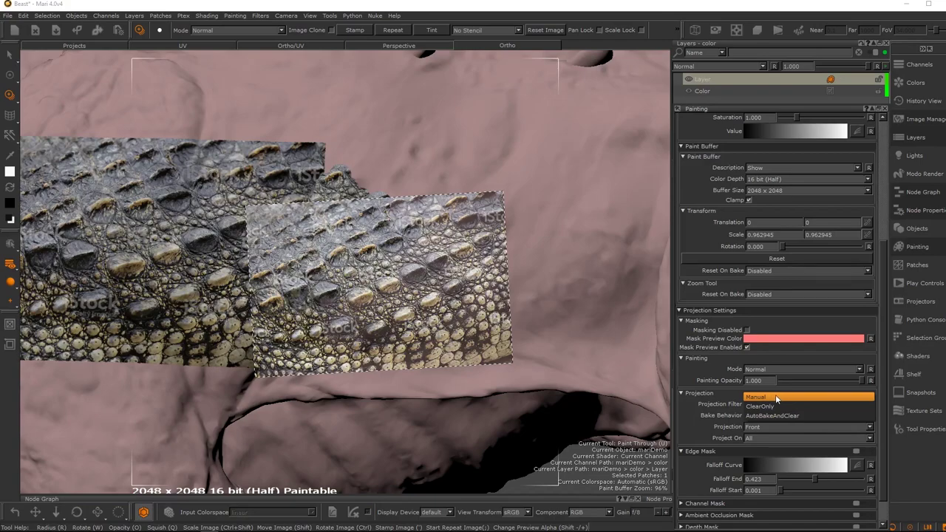
left_click(766, 400)
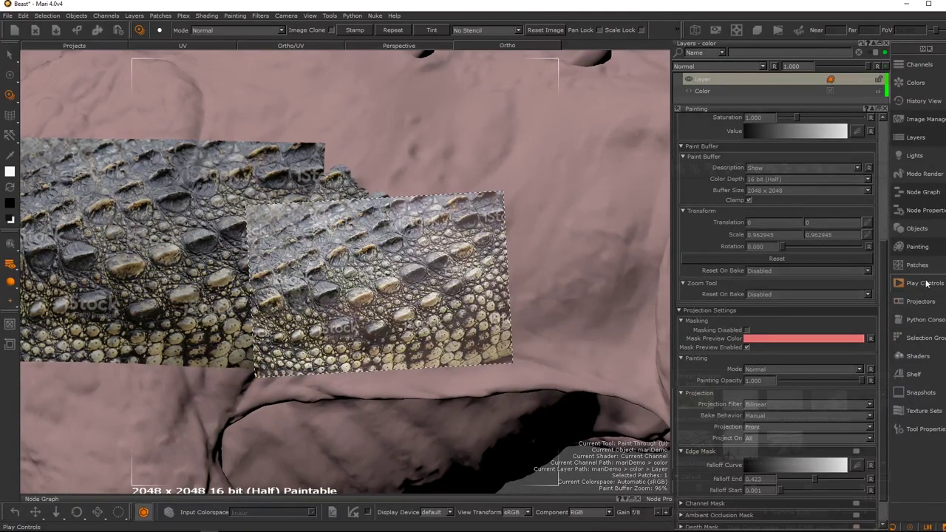
left_click(917, 248)
Step: Reposition the image higher on the flank, and paint more crocodile skin through it toward the rear
mouse_move(474, 253)
left_mouse_down()
mouse_move(451, 280)
mouse_move(373, 293)
mouse_move(324, 318)
mouse_move(314, 343)
left_mouse_up()
mouse_move(450, 296)
left_mouse_down("shift")
mouse_move(442, 241)
mouse_move(479, 234)
left_mouse_up("shift")
mouse_move(459, 232)
left_mouse_down()
mouse_move(340, 285)
mouse_move(399, 300)
mouse_move(377, 300)
mouse_move(470, 244)
mouse_move(411, 196)
mouse_move(381, 151)
mouse_move(463, 195)
mouse_move(422, 163)
mouse_move(484, 214)
left_mouse_up()
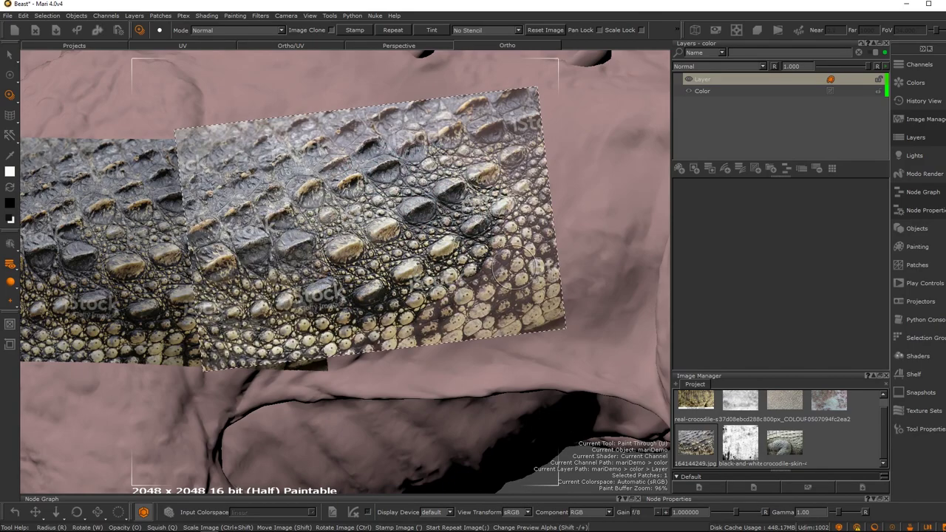
Step: Compare the unbaked skin strokes with and without the image overlay, and check them against a shifted view of the model
key("p")
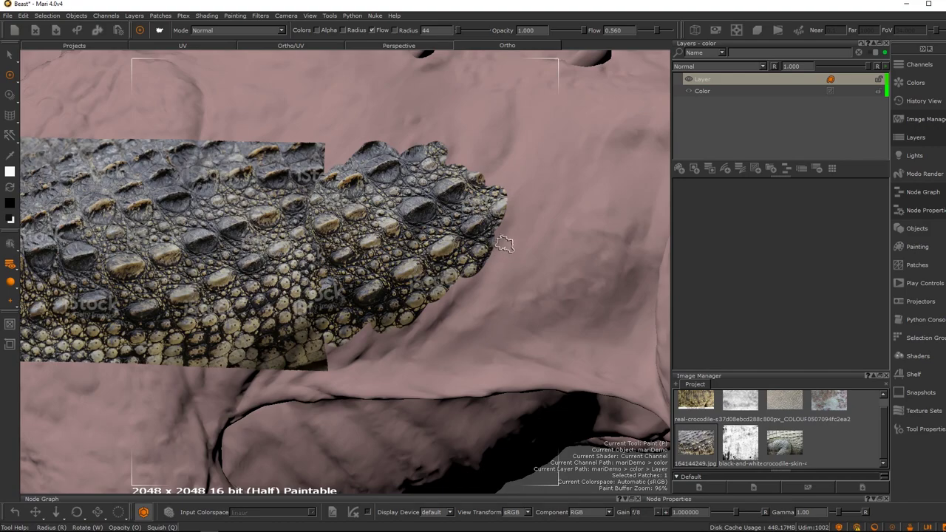
key("u")
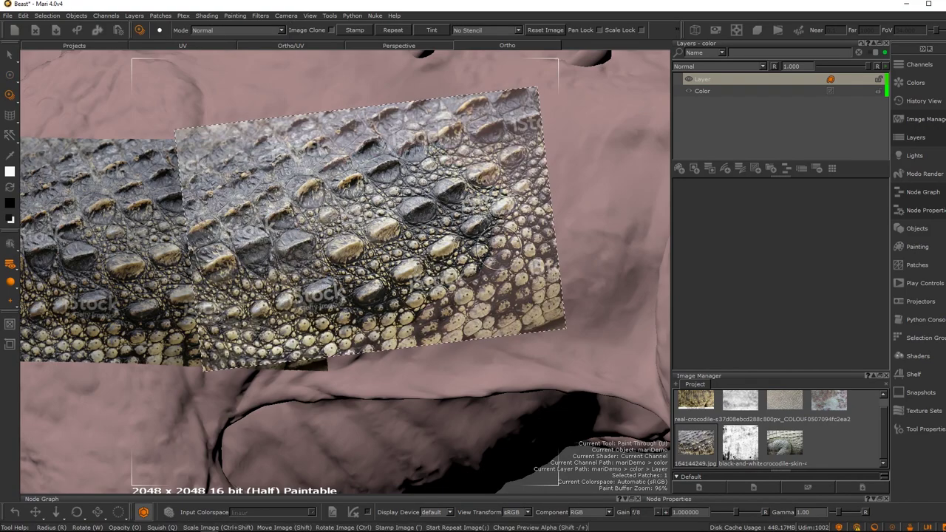
key("p")
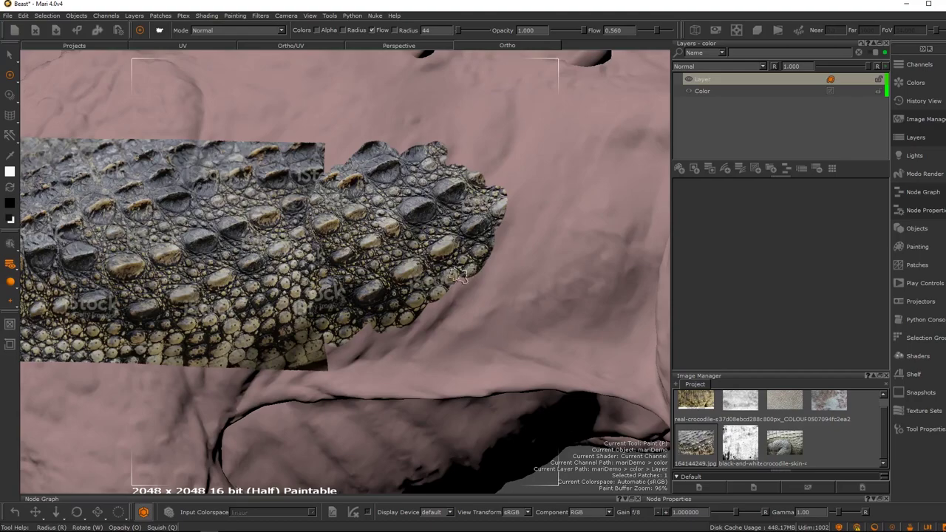
left_click_drag(502, 271, 499, 271, "alt")
middle_click_drag(499, 270, 494, 238, "alt")
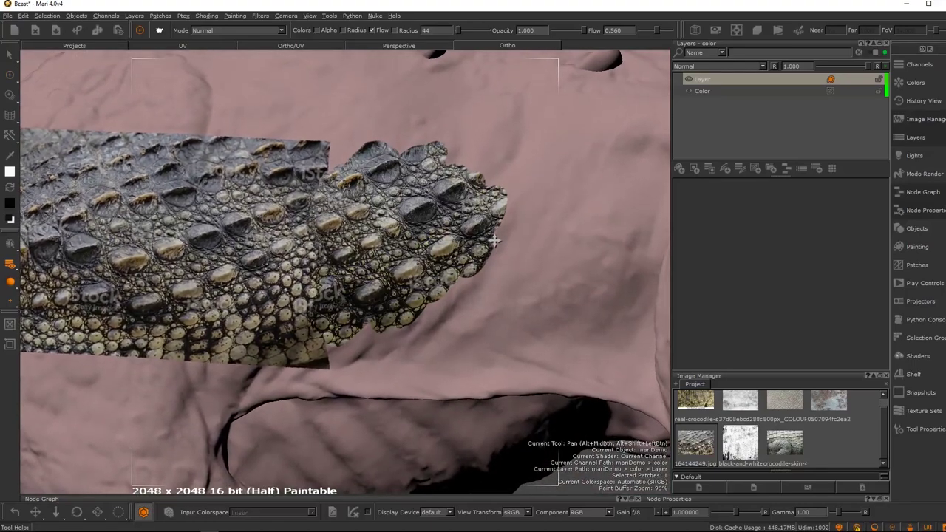
Step: Activate the Warp tool and distort the unbaked skin strokes by shifting the warp grid's upper points
left_click(10, 116)
left_click_drag(10, 119, 41, 115)
left_click_drag(240, 399, 237, 404)
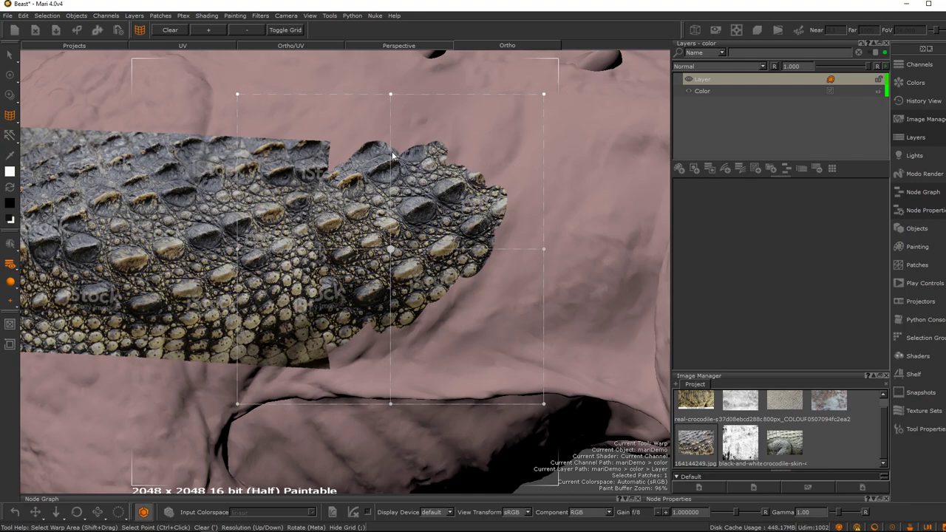
mouse_move(390, 95)
left_mouse_down()
mouse_move(380, 116)
mouse_move(396, 96)
left_mouse_up()
left_click_drag(545, 103, 531, 101)
left_click_drag(220, 84, 221, 81)
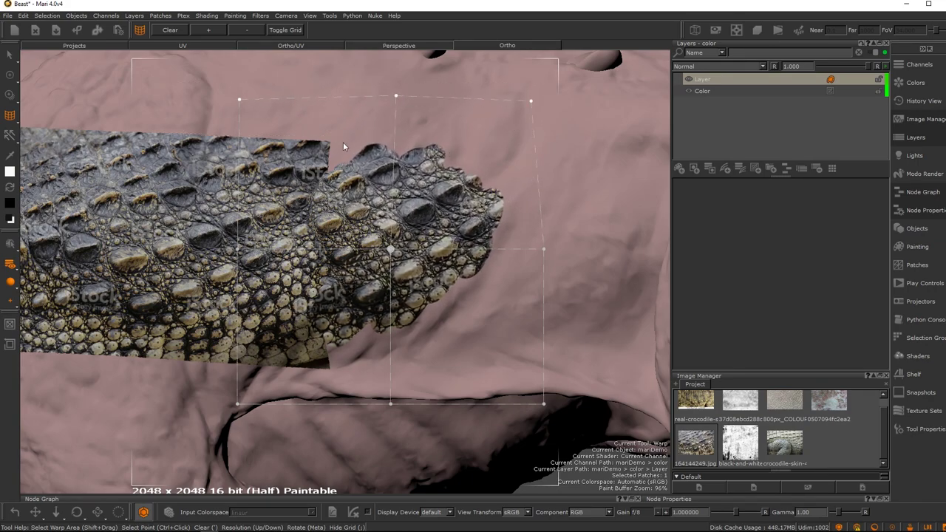
Step: Shift the warp grid's upper points over the skin strokes and refine the grid to eight by eight cells
left_click_drag(395, 95, 488, 131)
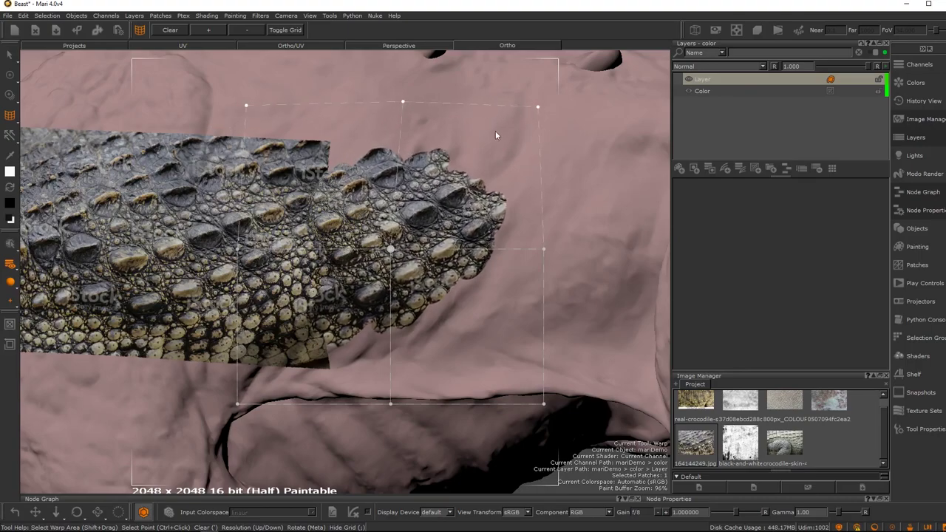
left_click_drag(77, 275, 118, 271)
left_click(204, 32)
left_click(205, 33)
left_click(205, 34)
left_click(207, 35)
left_click(206, 33)
left_click(206, 34)
Step: Distort the skin with single inner points of the fine warp grid, hiding the grid lines while adjusting them
left_click(314, 249, "ctrl")
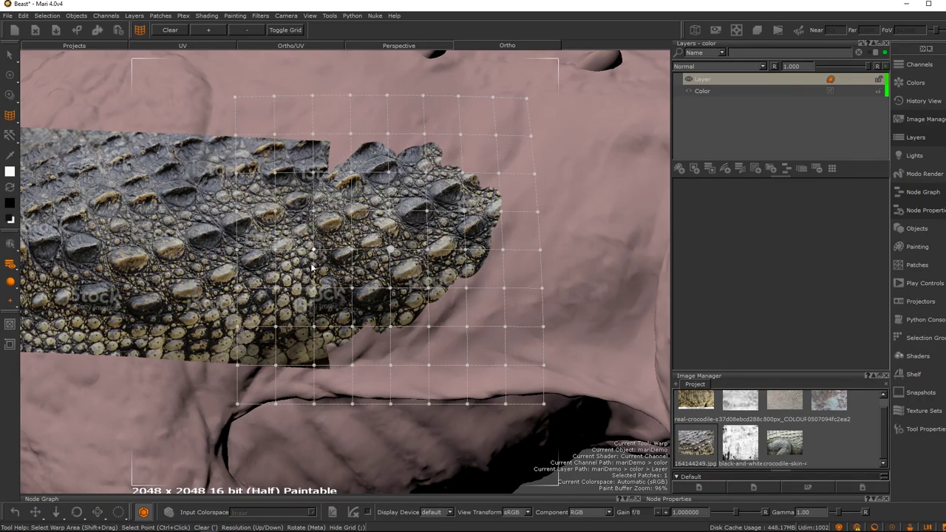
left_click_drag(328, 271, 351, 263)
left_click(288, 31)
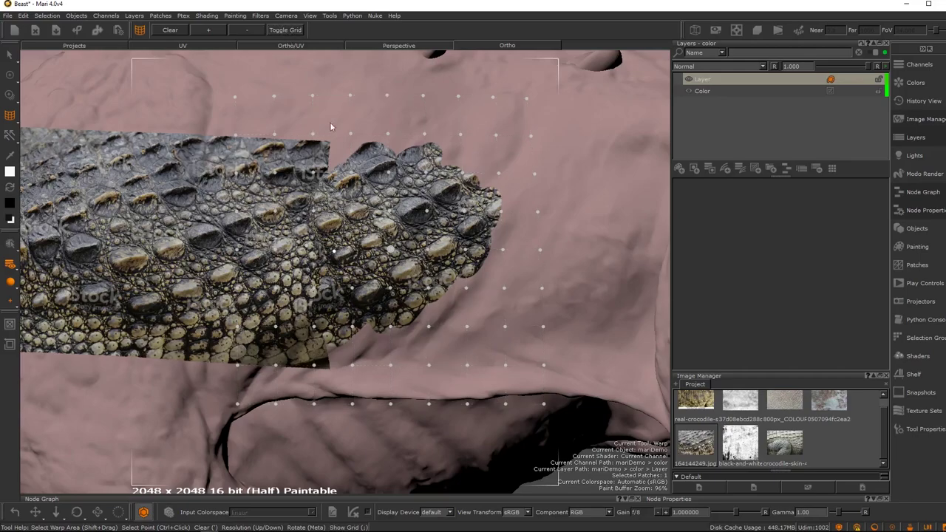
mouse_move(339, 257)
left_mouse_down()
mouse_move(347, 278)
mouse_move(327, 267)
left_mouse_up()
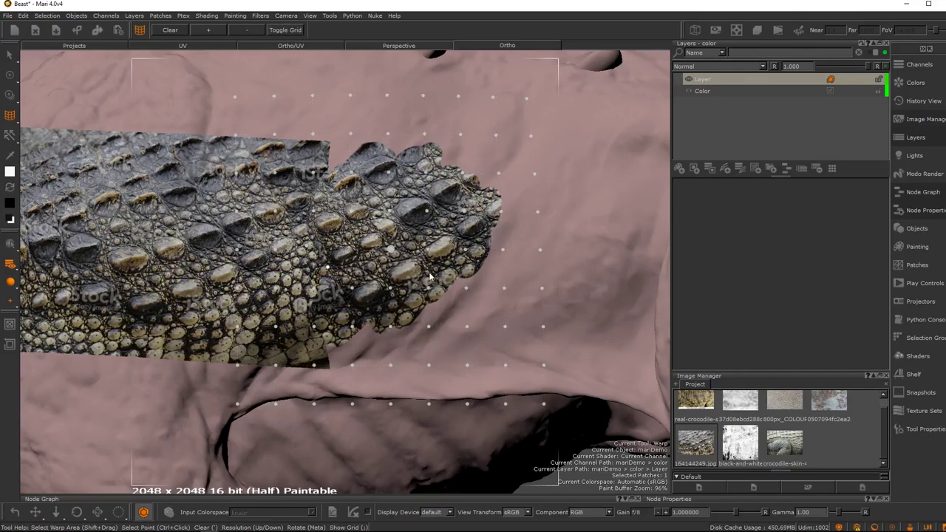
left_click_drag(380, 311, 376, 264)
Step: Reduce the visible warp grid to five by five cells and move several upper and inner points to distort the skin
left_click(275, 30)
left_click(252, 32)
left_click(252, 31)
left_click(252, 31)
left_click_drag(421, 219, 375, 218)
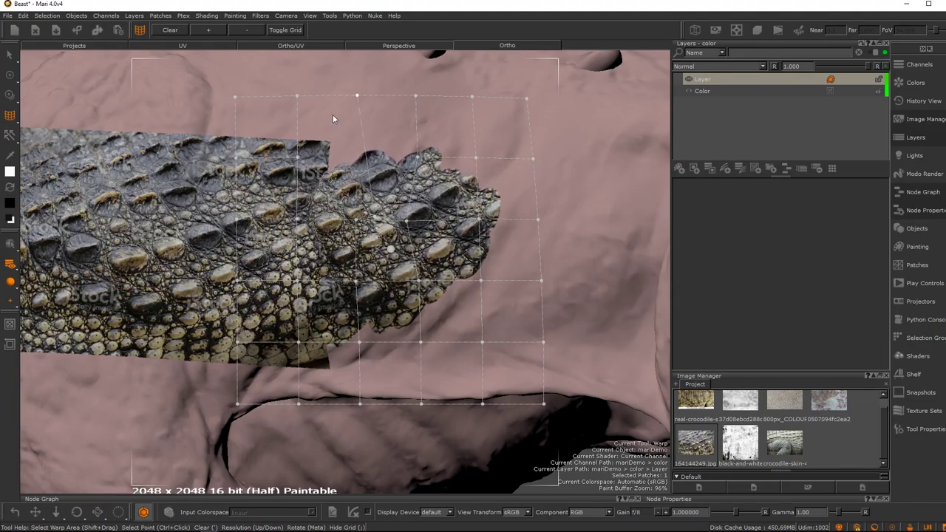
left_click_drag(356, 97, 262, 116)
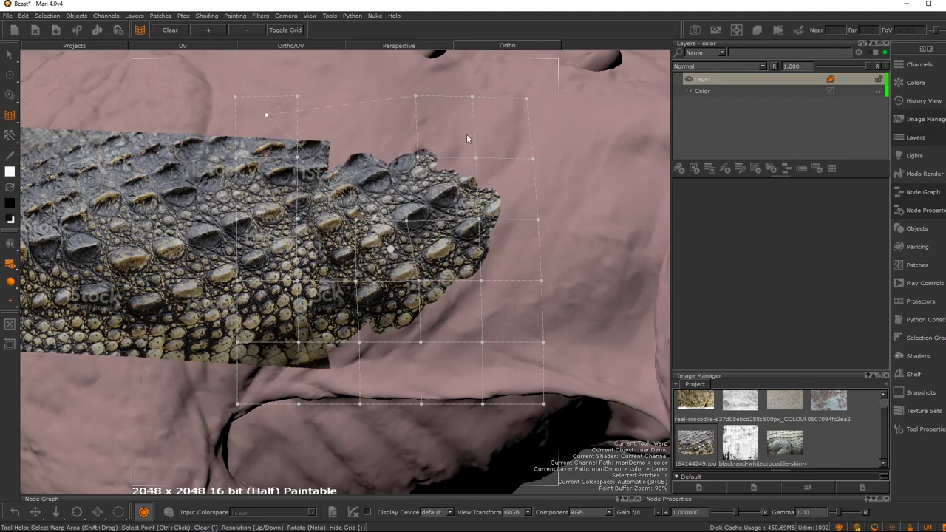
left_click_drag(418, 159, 423, 110)
mouse_move(476, 158)
left_mouse_down()
mouse_move(489, 171)
mouse_move(475, 159)
left_mouse_up()
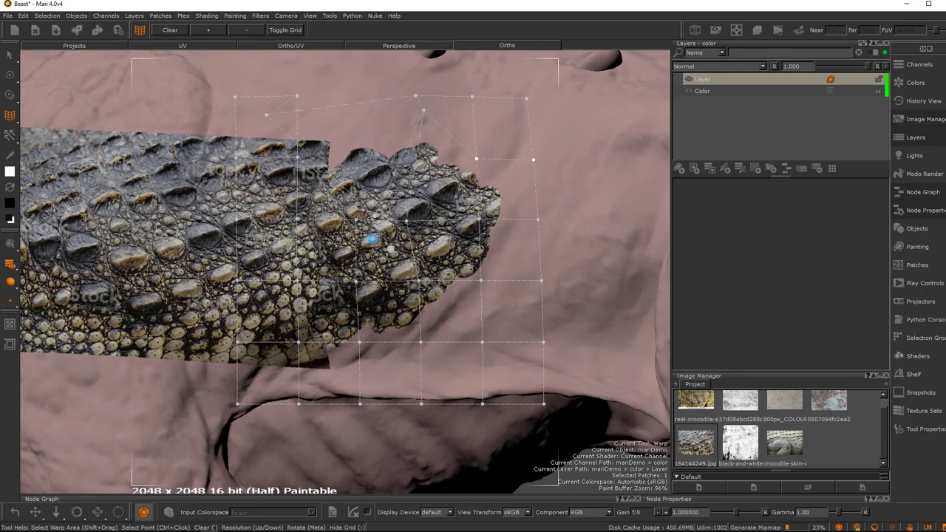
Step: Select a new two-by-two warp area around the rearmost skin patch and pull its outer middle point down and outward
left_click_drag(418, 248, 439, 310, "alt")
middle_click_drag(439, 311, 451, 324, "alt")
left_click_drag(451, 323, 406, 343, "alt")
mouse_move(406, 343)
middle_mouse_down("alt")
mouse_move(398, 345)
mouse_move(409, 341)
middle_mouse_up("alt")
left_click_drag(409, 340, 408, 307, "alt")
middle_click_drag(408, 306, 413, 292, "alt")
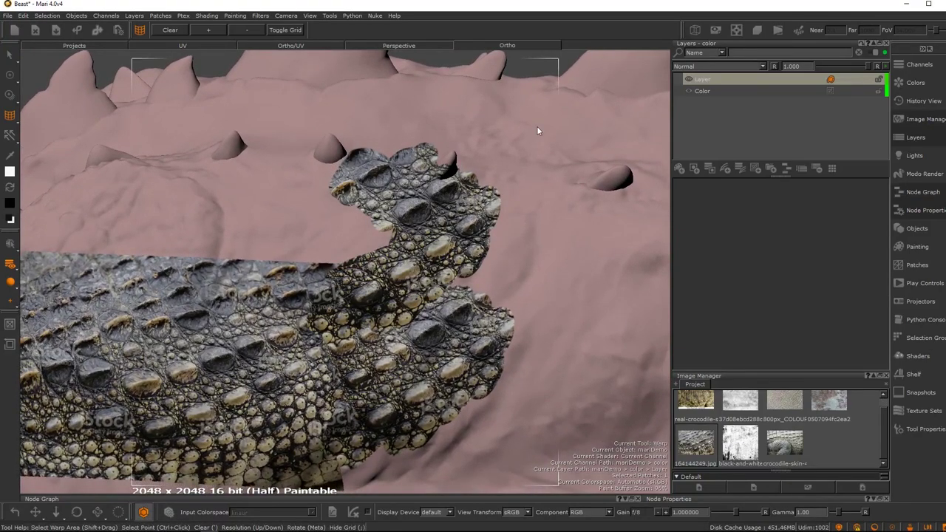
left_click_drag(279, 377, 242, 397, "shift")
left_click(246, 30)
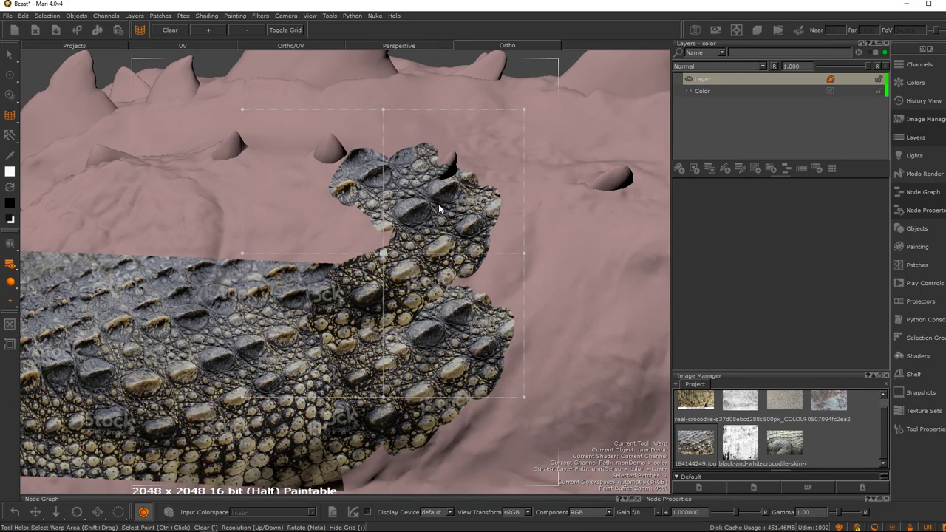
left_click_drag(355, 193, 392, 256, "alt")
mouse_move(436, 272)
middle_mouse_down("alt")
mouse_move(413, 283)
mouse_move(426, 275)
middle_mouse_up("alt")
left_click_drag(246, 415, 244, 412, "shift")
left_click_drag(516, 257, 532, 309)
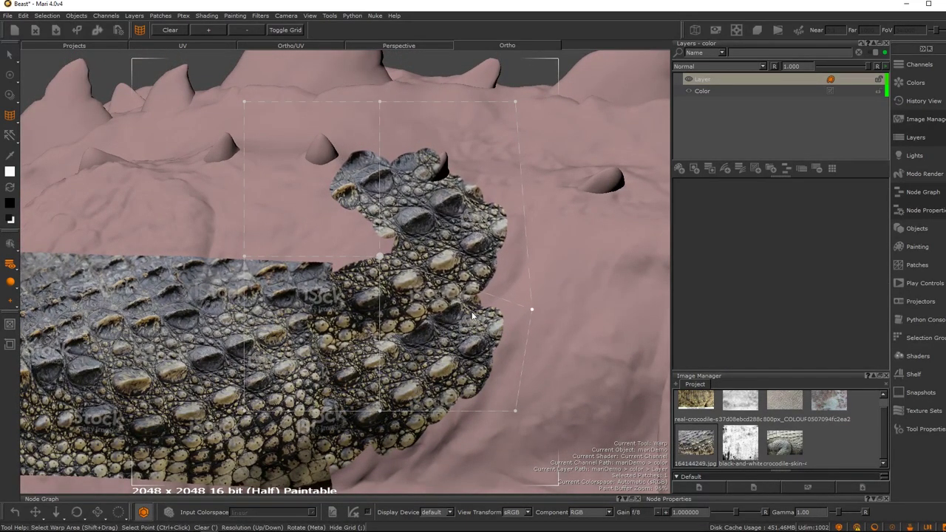
Step: Paint more crocodile skin through the image with Paint Through, filling the gap above and between the existing patches
middle_click_drag(453, 287, 532, 308, "alt")
left_click_drag(517, 295, 475, 265)
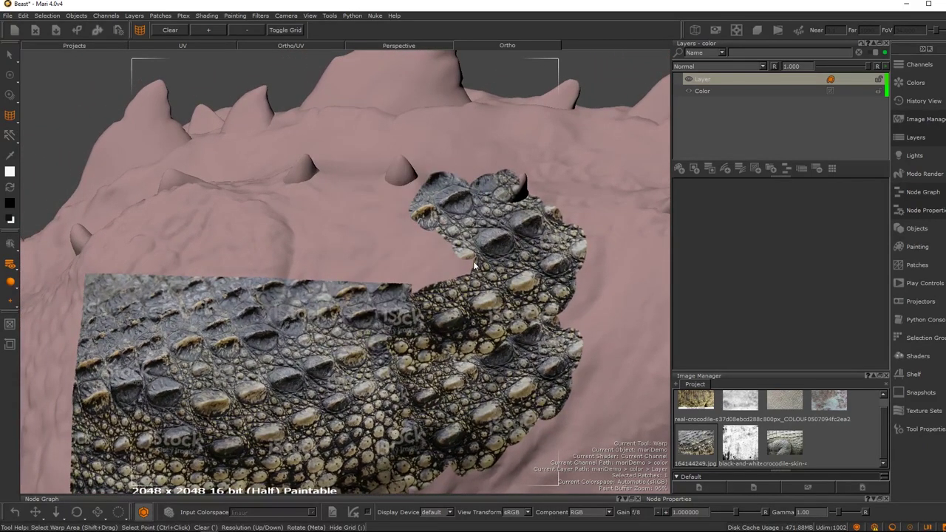
middle_click_drag(475, 319, 500, 262)
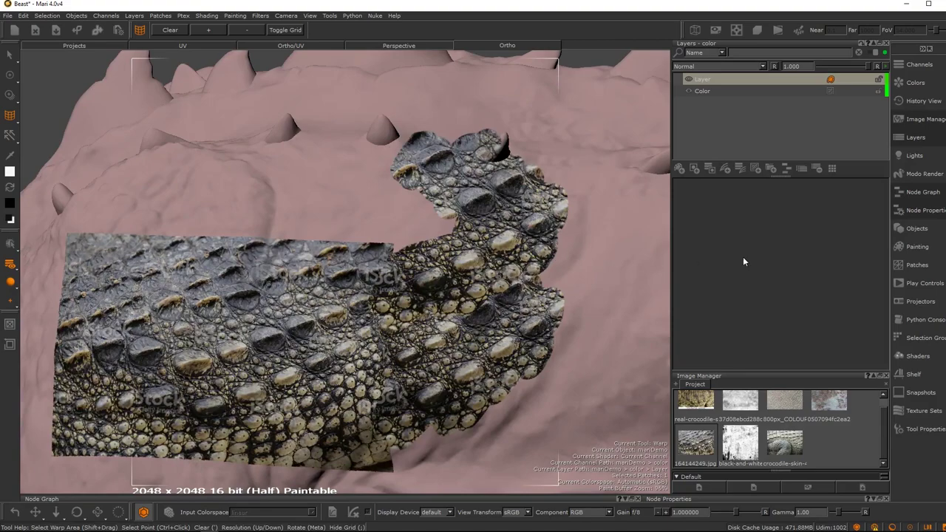
middle_click_drag(433, 299, 394, 276)
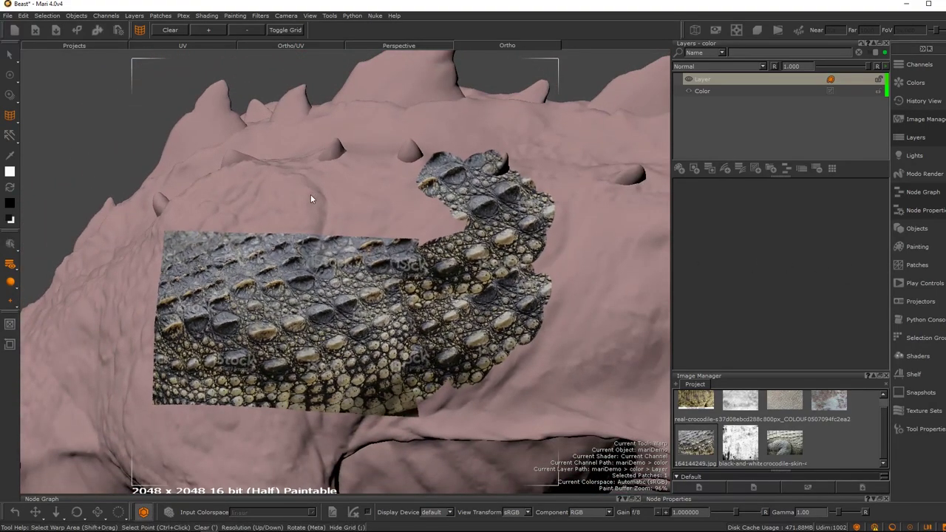
left_click_drag(9, 116, 40, 127)
right_click_drag(361, 222, 379, 264, "alt")
key("u")
mouse_move(379, 259)
left_mouse_down()
mouse_move(388, 237)
mouse_move(333, 211)
left_mouse_up()
mouse_move(376, 289)
left_mouse_down()
mouse_move(436, 222)
mouse_move(458, 259)
mouse_move(399, 162)
mouse_move(270, 215)
mouse_move(340, 297)
mouse_move(299, 266)
left_mouse_up()
left_click(13, 99)
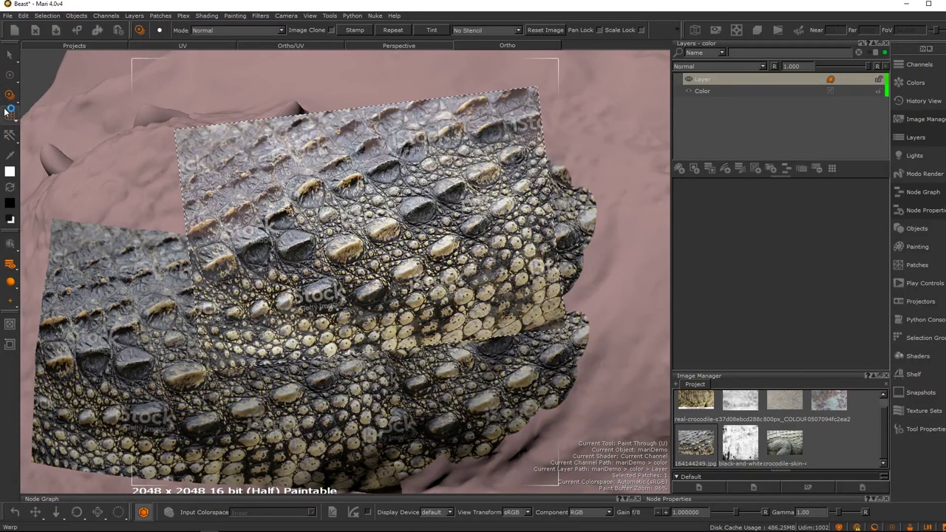
Step: Activate the Slerp tool in Pull mode, pull the new skin's front edge outward, and set the brush radius to 368
left_click(11, 115)
left_click(37, 123)
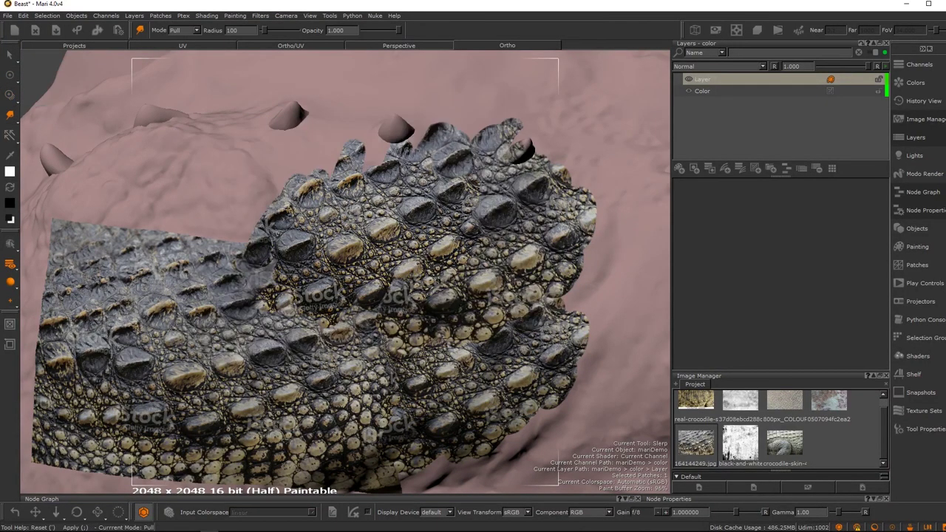
key("r")
left_click_drag(318, 226, 421, 225)
mouse_move(286, 291)
left_mouse_down()
mouse_move(287, 276)
mouse_move(280, 278)
left_mouse_up()
mouse_move(211, 250)
left_mouse_down()
mouse_move(253, 252)
mouse_move(263, 220)
left_mouse_up()
key("r")
mouse_move(312, 237)
left_mouse_down()
mouse_move(261, 237)
mouse_move(282, 246)
mouse_move(241, 262)
mouse_move(252, 204)
left_mouse_up()
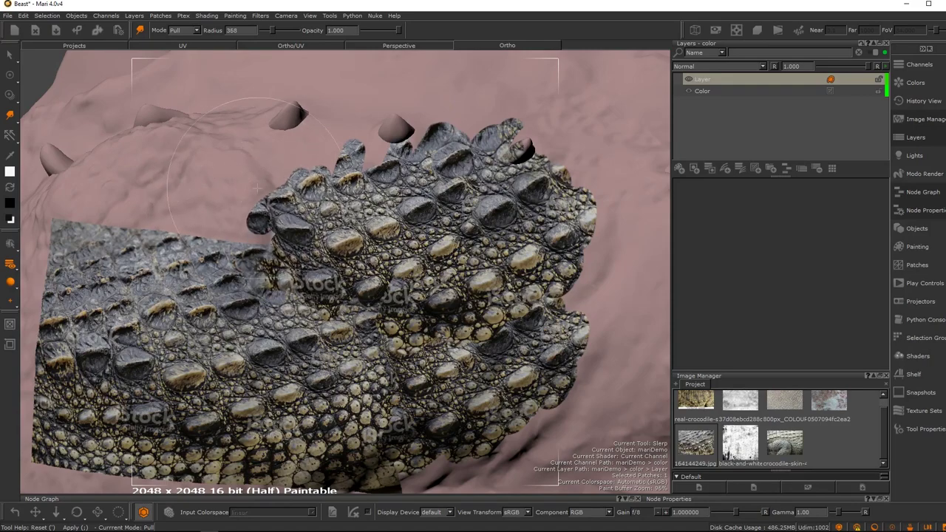
Step: Try Slerp brush radii of 154 and 64, set the radius to 172, and bake the pulled skin
key("r")
left_click_drag(329, 179, 292, 179)
key("r")
left_click_drag(346, 313, 336, 314)
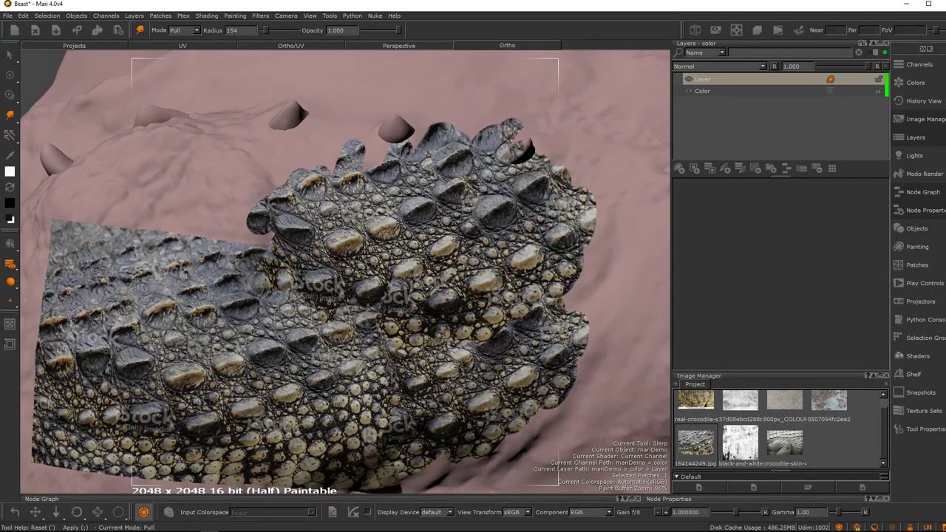
key("r")
left_click_drag(330, 312, 295, 313)
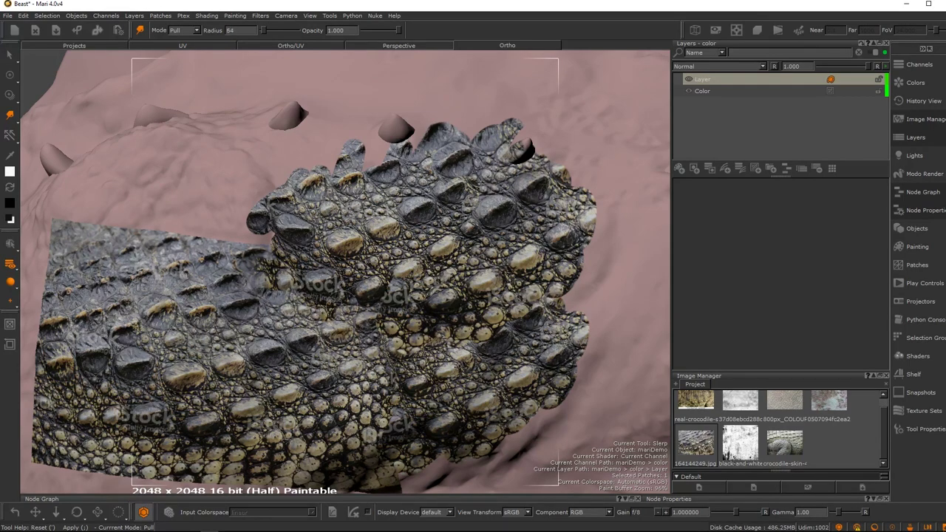
key("r")
left_click_drag(397, 345, 419, 343)
key("b")
Step: Look through the warping tools and activate the Vector Inspector to examine the vectors over the painted skin
left_click(10, 115)
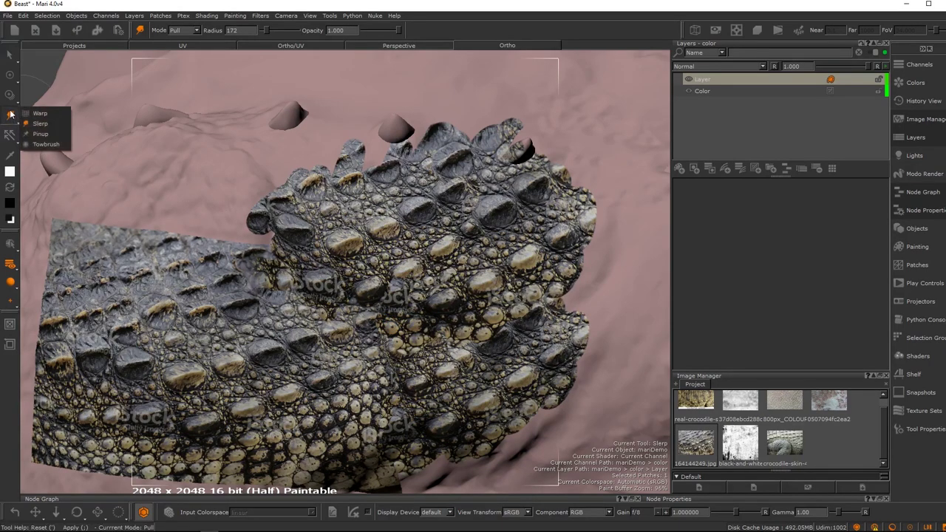
left_click(34, 145)
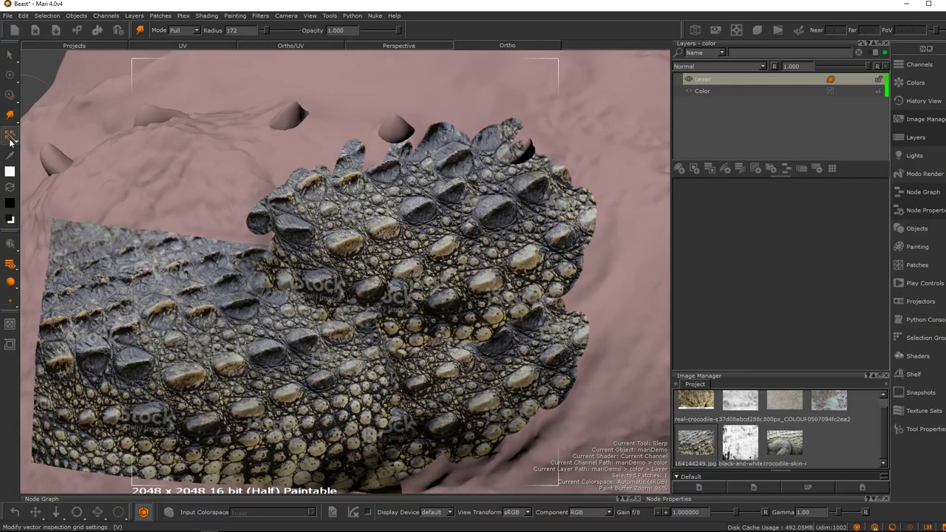
left_click(10, 141)
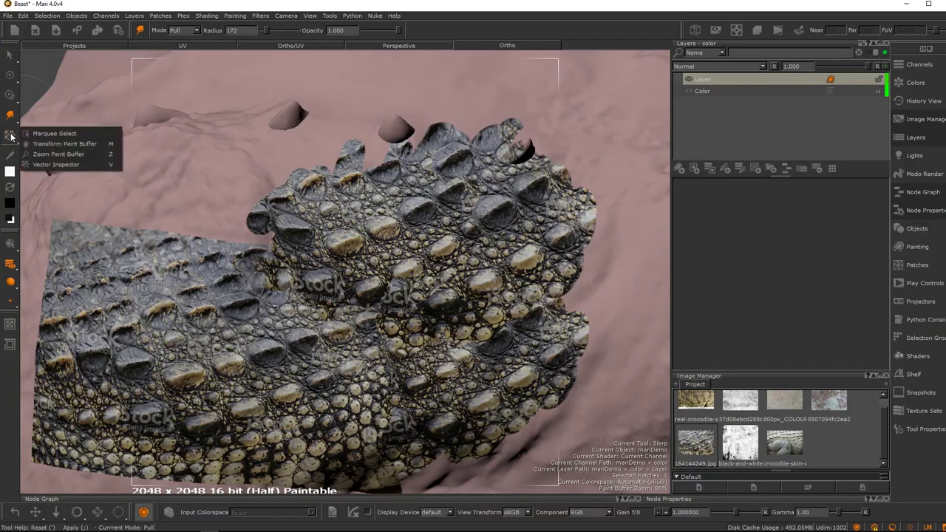
left_click(34, 164)
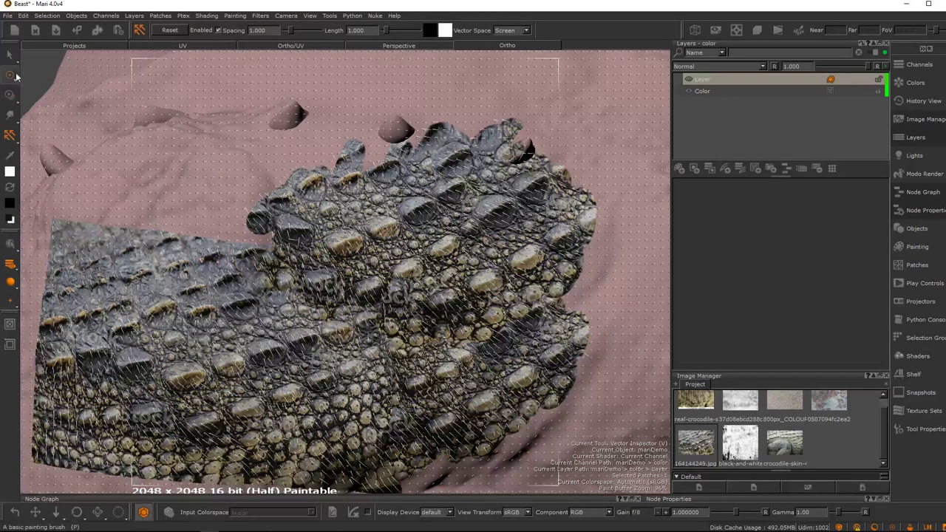
left_click(10, 76)
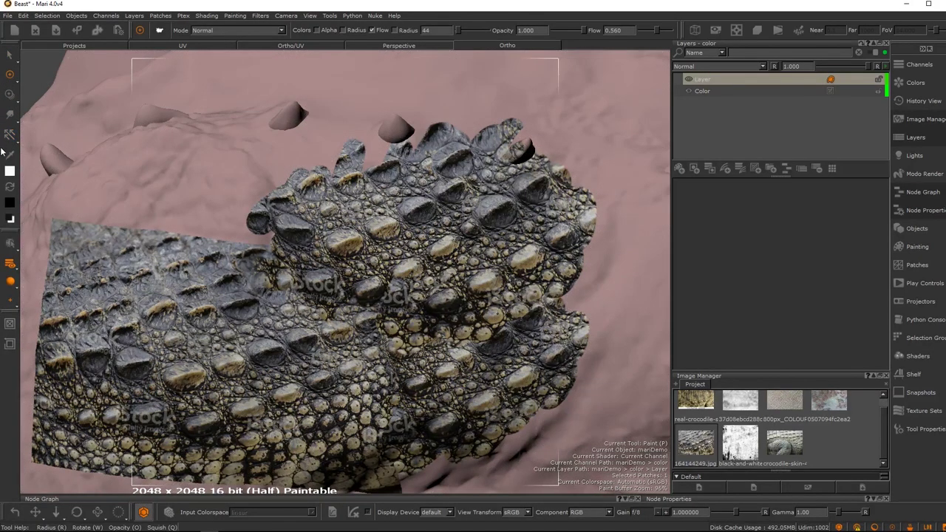
mouse_move(287, 207)
left_mouse_down()
mouse_move(244, 184)
mouse_move(240, 221)
mouse_move(260, 244)
mouse_move(268, 214)
mouse_move(233, 233)
mouse_move(214, 182)
mouse_move(216, 229)
left_mouse_up()
key("ctrl+z")
Step: Paint another strip of skin through the image beside the upper patch, and warp it by moving the grid's outer points
key("u")
mouse_move(289, 206)
left_mouse_down()
mouse_move(283, 226)
mouse_move(207, 211)
mouse_move(273, 267)
left_mouse_up()
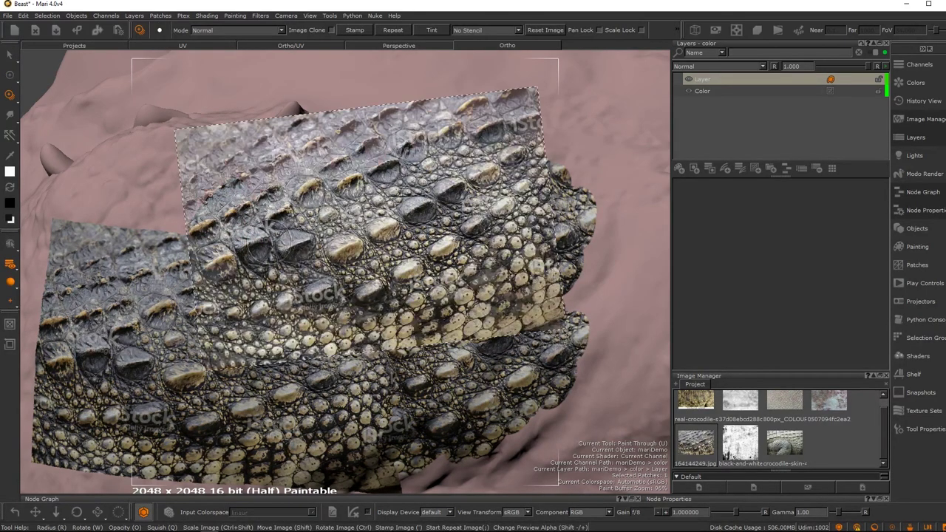
left_click_drag(10, 115, 37, 111)
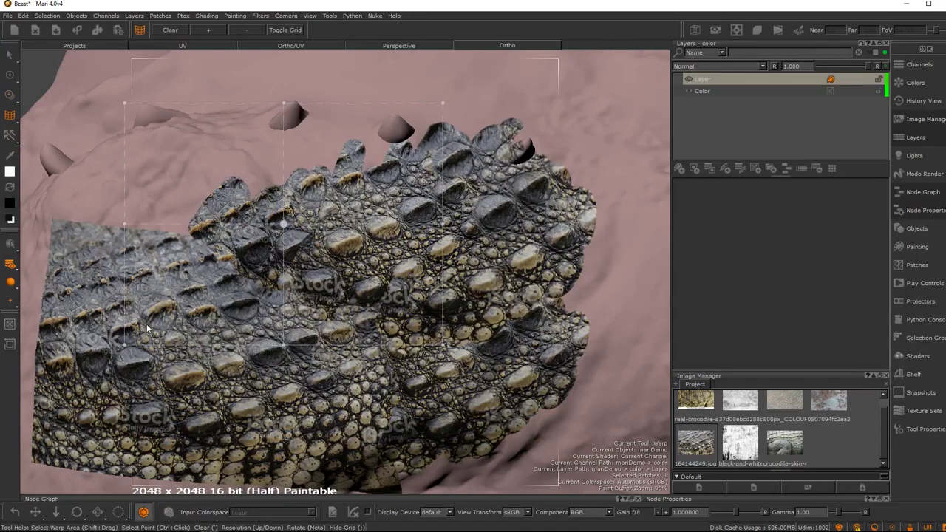
mouse_move(433, 122)
left_mouse_down()
mouse_move(367, 150)
mouse_move(435, 133)
left_mouse_up()
mouse_move(422, 264)
left_mouse_down()
mouse_move(399, 255)
mouse_move(411, 267)
mouse_move(429, 263)
left_mouse_up()
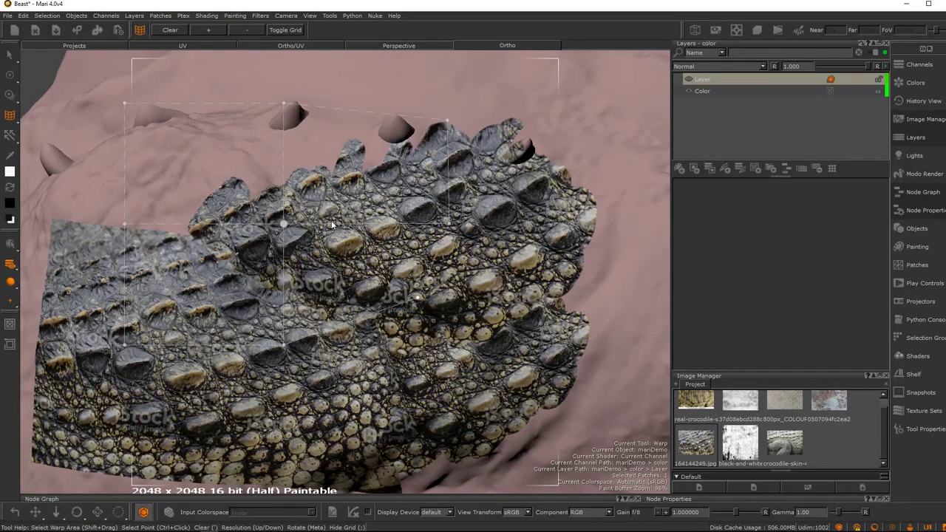
Step: Activate the Clone Stamp with Current Paint Target as source and extend the crocodile skin along the patch's upper edge
key("p")
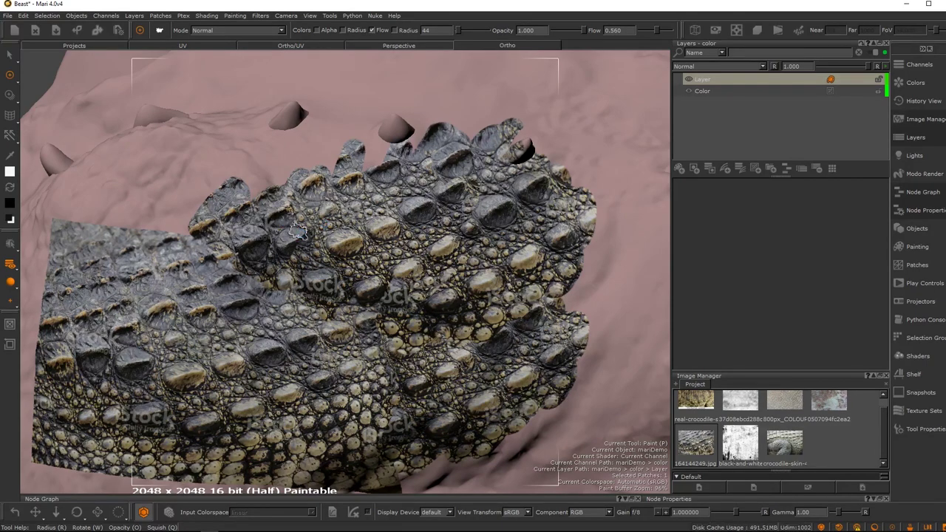
middle_click_drag(330, 224, 375, 244)
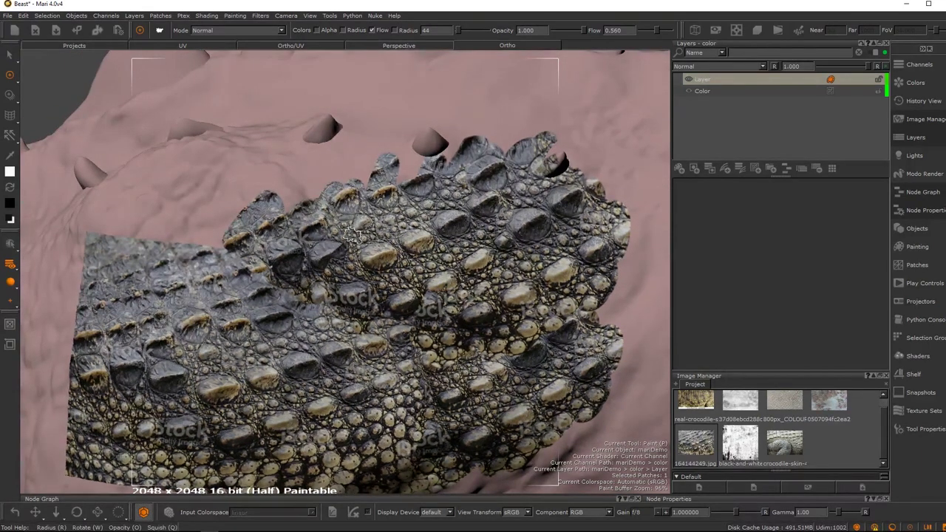
left_click(11, 96)
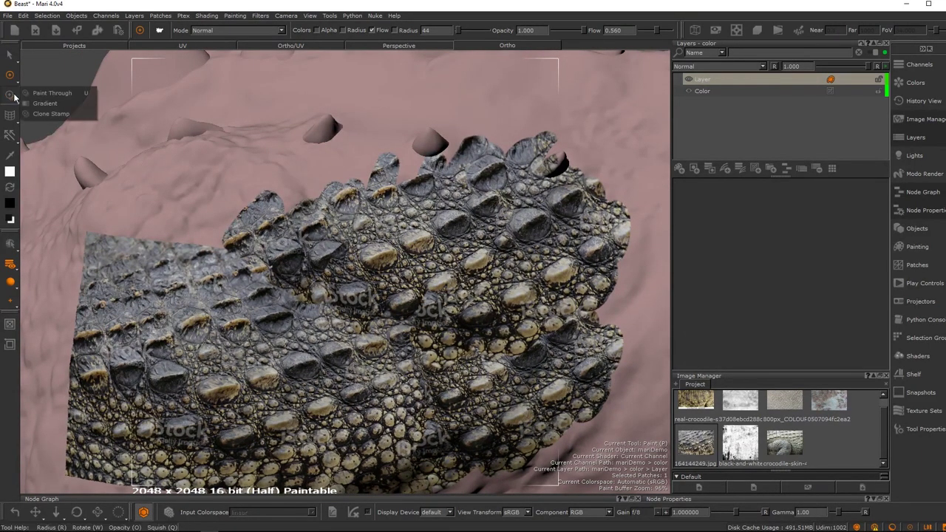
left_click(47, 115)
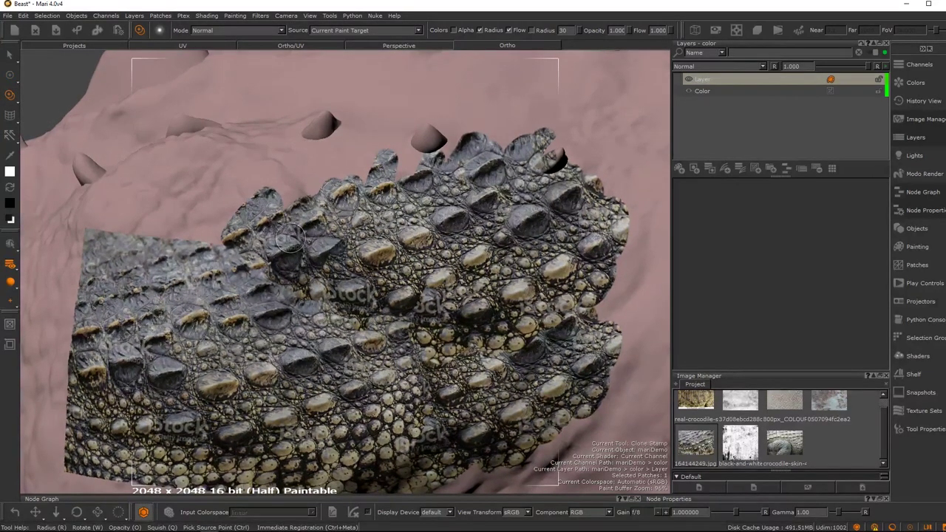
mouse_move(334, 184)
left_mouse_down()
mouse_move(375, 163)
mouse_move(287, 198)
left_mouse_up()
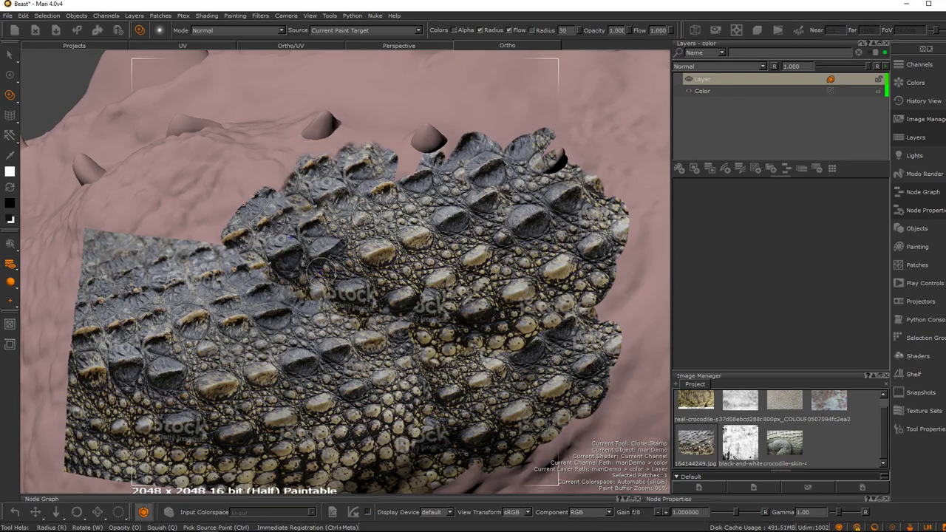
mouse_move(397, 152)
left_mouse_down()
mouse_move(395, 168)
mouse_move(410, 161)
mouse_move(383, 146)
left_mouse_up()
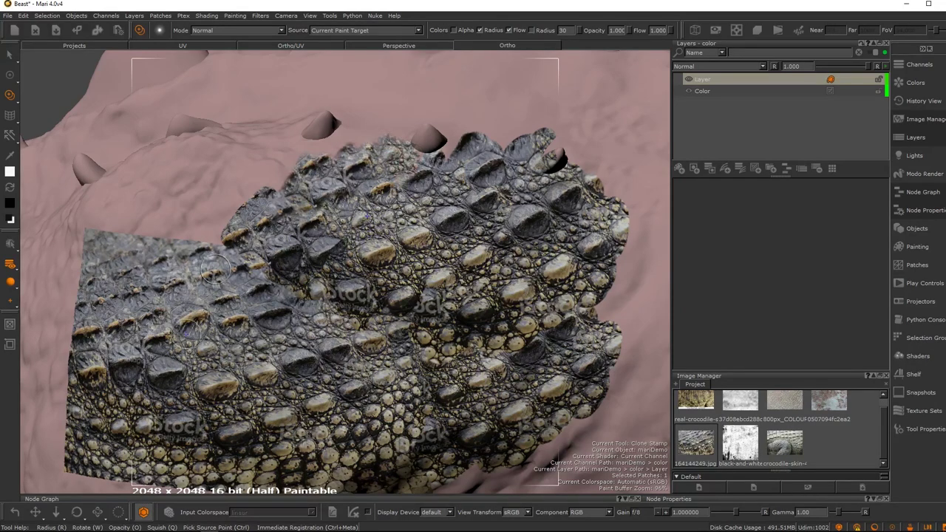
mouse_move(341, 148)
left_mouse_down()
mouse_move(392, 127)
mouse_move(449, 153)
mouse_move(414, 146)
mouse_move(396, 167)
mouse_move(440, 225)
left_mouse_up()
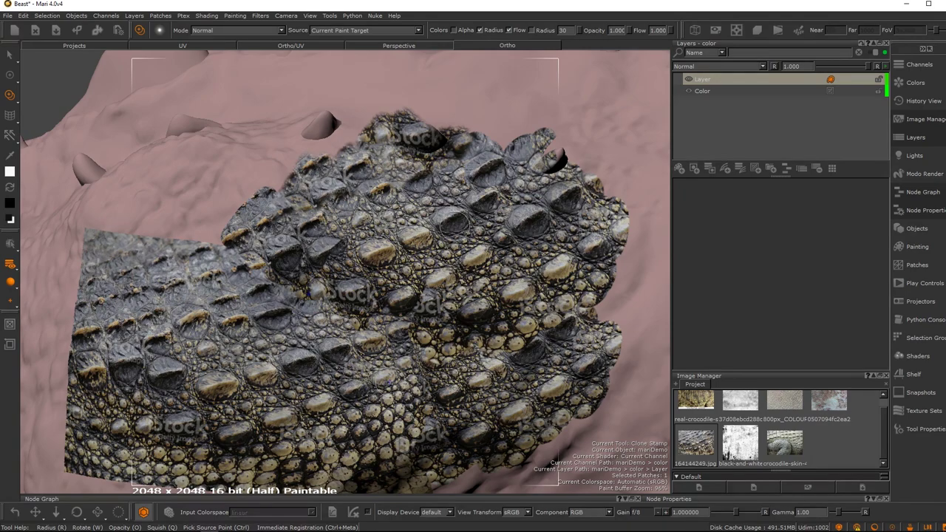
Step: Sample clean scales as clone sources and stamp them over the seam and the stock watermarks in the middle of the skin
left_click(419, 217, "ctrl")
mouse_move(303, 235)
left_mouse_down()
mouse_move(286, 245)
mouse_move(256, 240)
left_mouse_up()
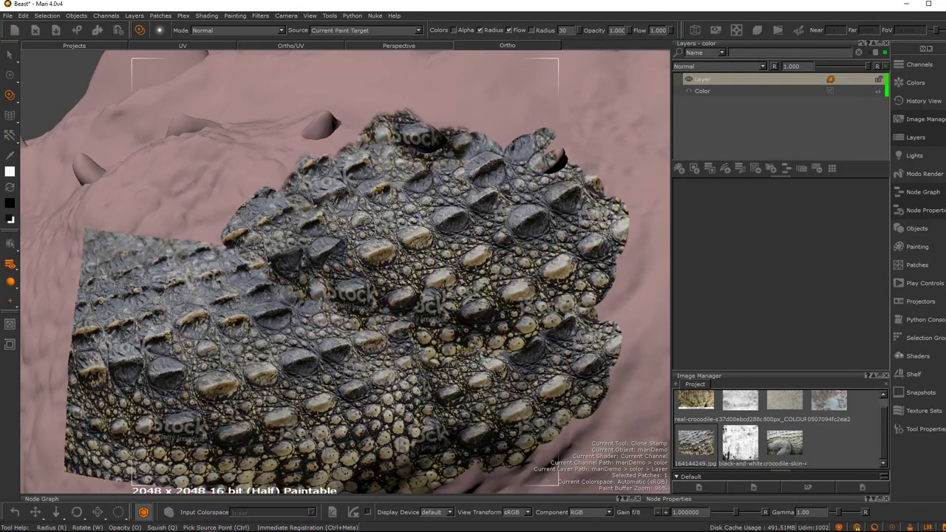
left_click(437, 246, "ctrl")
left_click_drag(371, 301, 309, 295)
left_click(452, 232, "ctrl")
left_click_drag(430, 308, 449, 310)
Step: Sample clean scales as clone sources and stamp over the stock watermarks at the upper edge and middle of the skin
left_click(465, 235, "ctrl")
mouse_move(444, 139)
left_mouse_down()
mouse_move(359, 150)
mouse_move(322, 186)
left_mouse_up()
left_click_drag(413, 318, 427, 311)
left_click(386, 348, "ctrl")
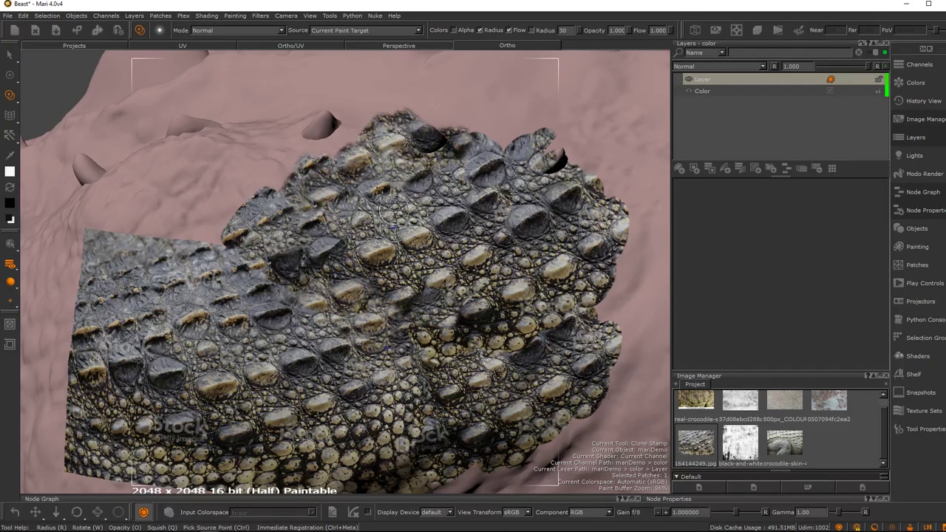
left_click(406, 31)
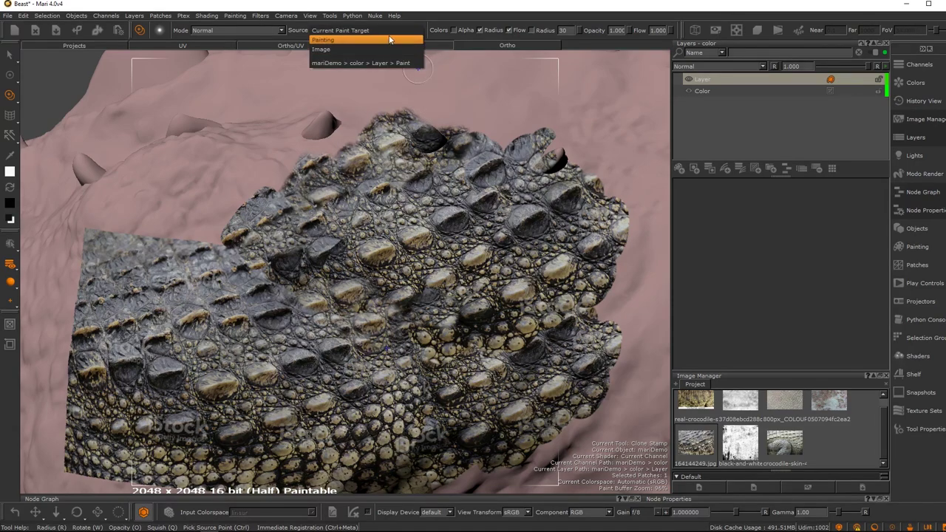
left_click(452, 146)
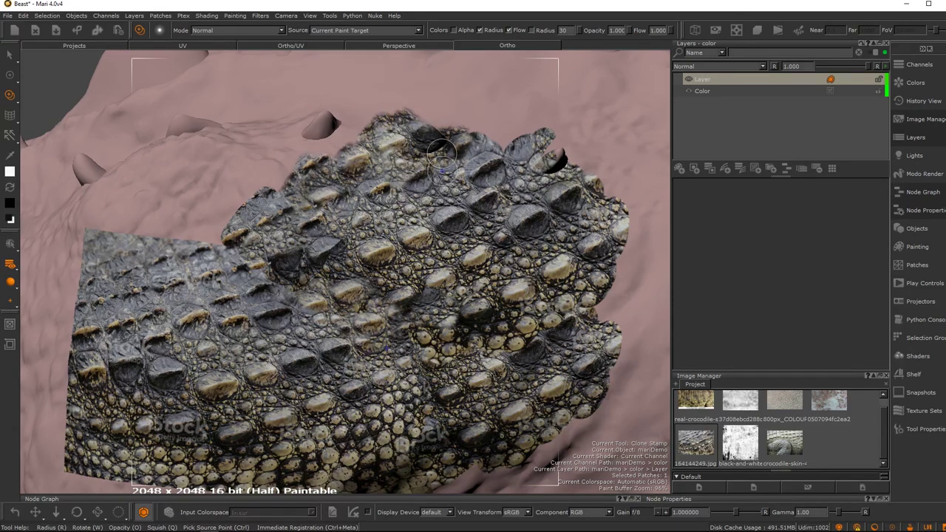
Step: Switch to the Paint tool and undo the last three strokes on the crocodile skin
key("p")
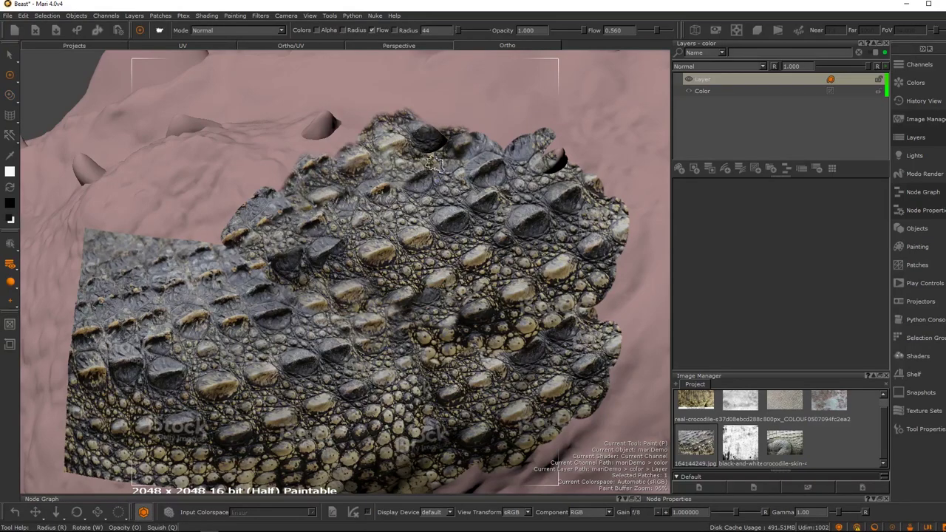
left_click_drag(346, 122, 219, 242)
key("ctrl+z")
key("ctrl+z")
key("ctrl+z")
Step: View the whole creature from the side to examine the skin patch on its shoulder
key("z")
left_click_drag(381, 192, 367, 215, "alt")
right_click_drag(367, 214, 344, 262, "alt")
left_click_drag(345, 262, 362, 273, "alt")
mouse_move(362, 272)
right_mouse_down("alt")
mouse_move(405, 214)
mouse_move(358, 253)
right_mouse_up("alt")
left_click_drag(358, 253, 369, 244, "alt")
right_click_drag(334, 259, 361, 242, "alt")
middle_click_drag(344, 245, 379, 225, "alt")
right_click_drag(380, 224, 324, 250, "alt")
key("z")
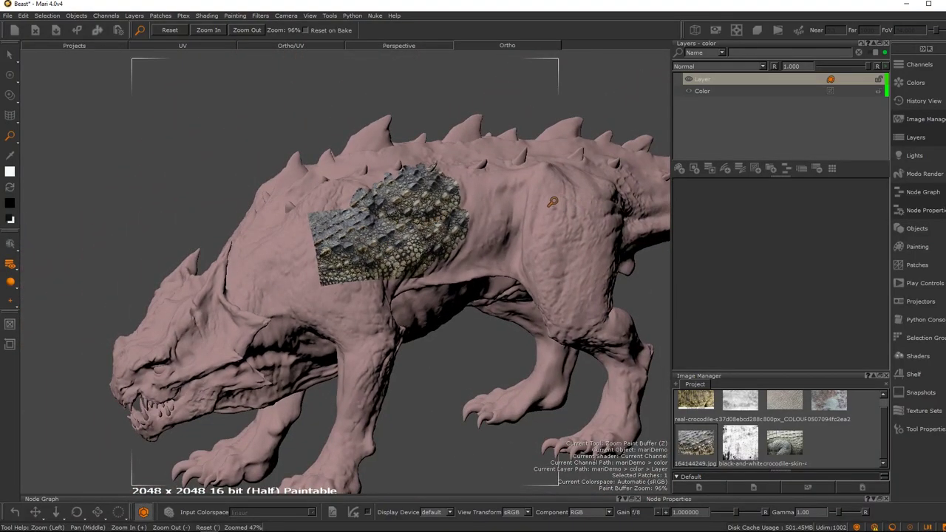
Step: Close the Layers and Image Manager palettes, and open and dock the Channels palette
left_click(885, 42)
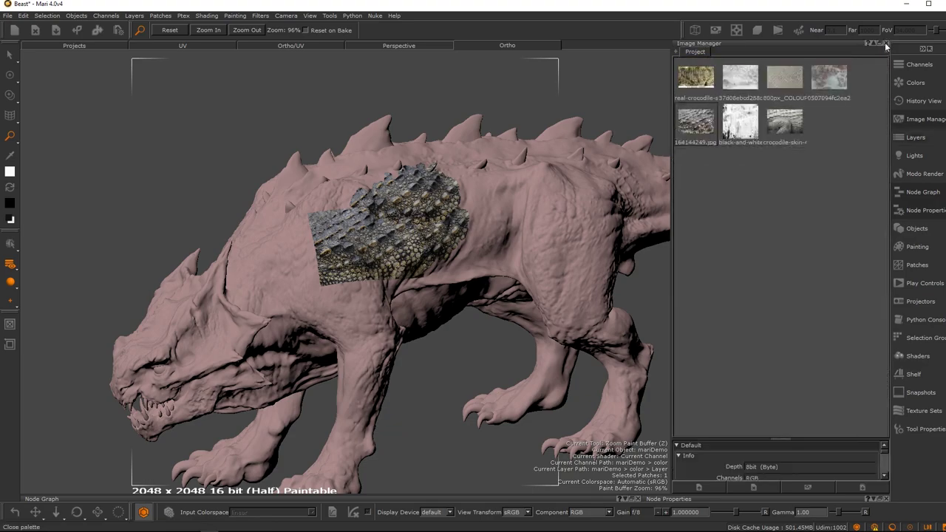
left_click(885, 42)
left_click(918, 65)
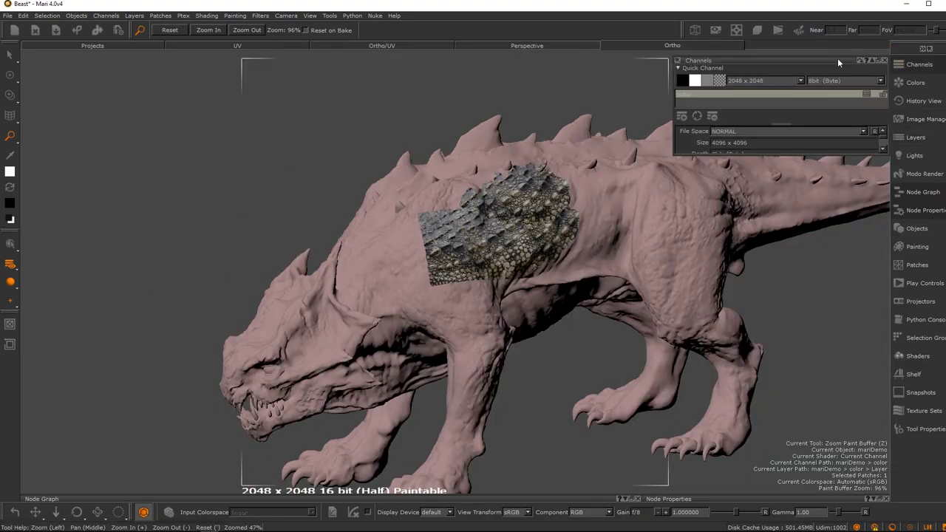
left_click(878, 61)
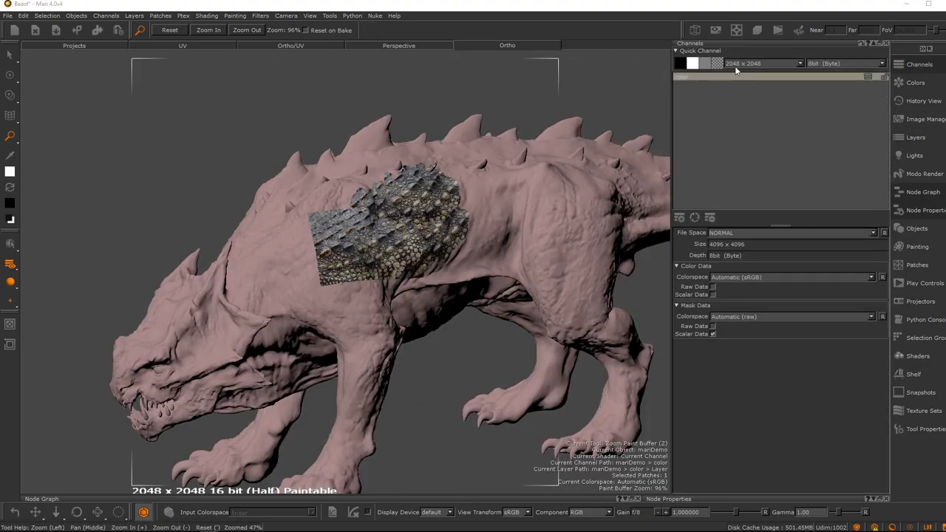
Step: Rename the color channel as COL_1
double_click(687, 77)
key("Return")
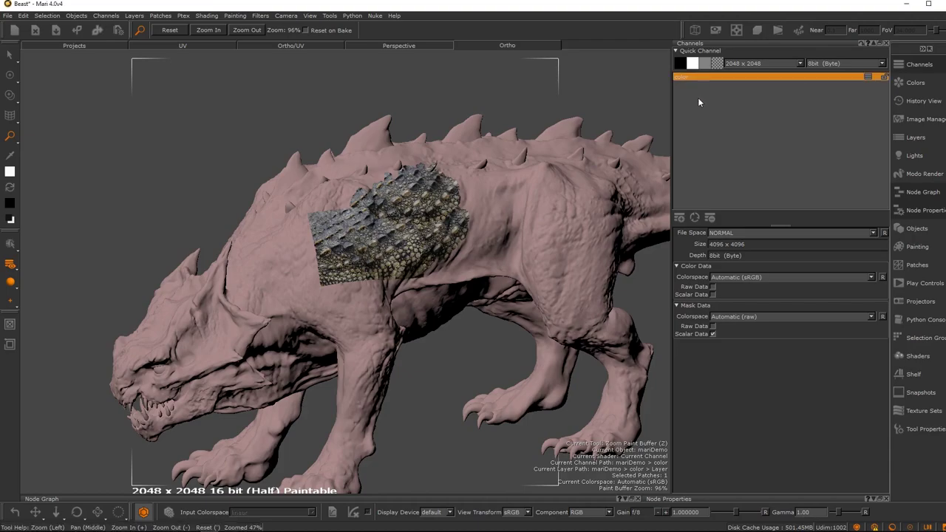
double_click(693, 77)
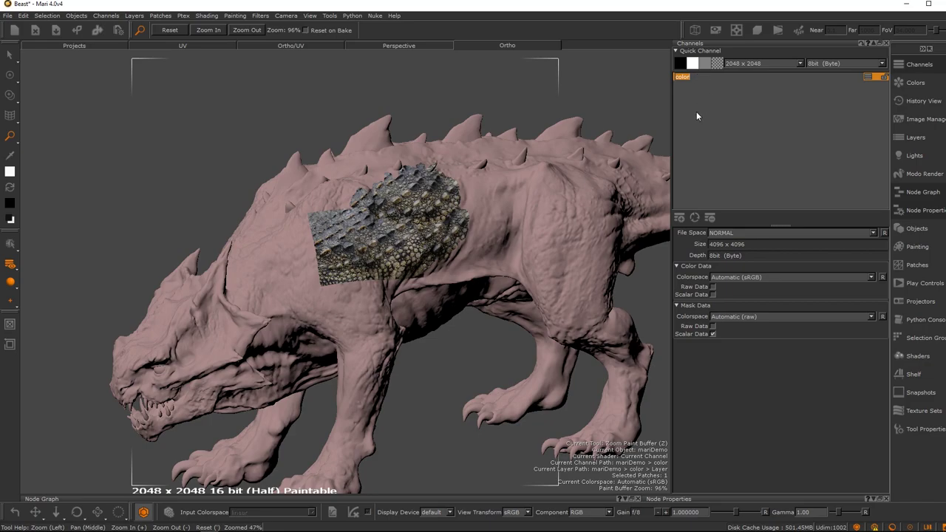
type("COL_1")
key("Return")
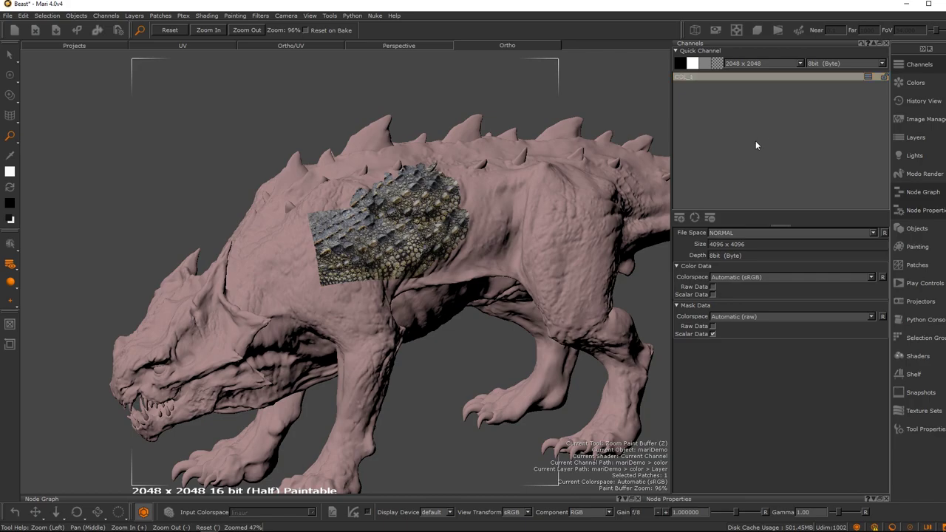
Step: Toggle Raw Data and Scalar Data in the COL_1 channel's Color Data on and off to compare their effect
right_click_drag(330, 232, 460, 201, "alt")
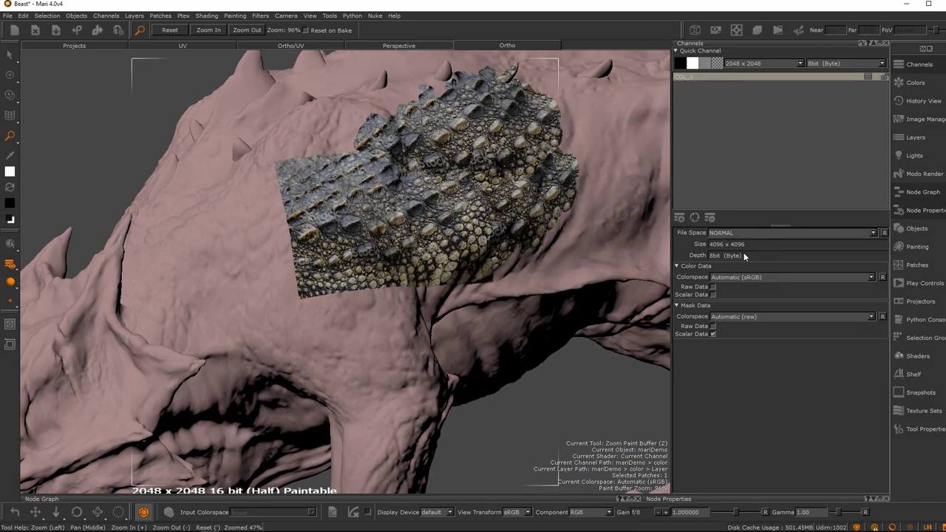
left_click(713, 287)
left_click(713, 286)
left_click(712, 294)
left_click(712, 294)
left_click(712, 295)
left_click(713, 294)
left_click(712, 294)
left_click(712, 295)
mouse_move(712, 278)
left_click(713, 294)
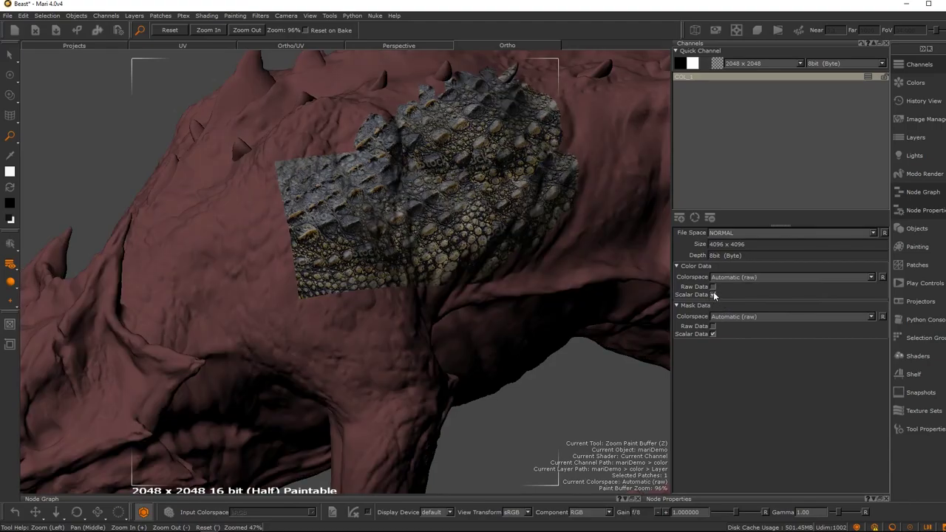
left_click(713, 294)
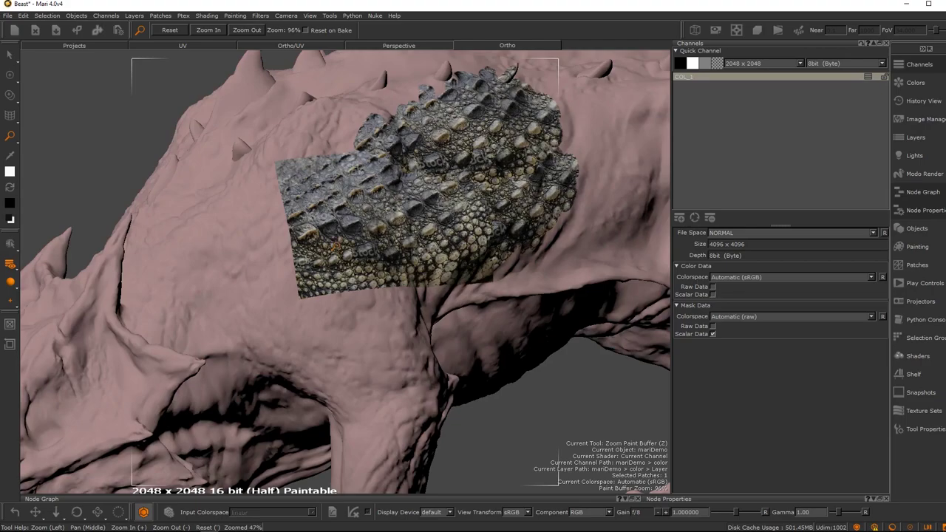
Step: Add a mid-gray channel named SPCR with size 1024 x 1024 and depth 8bit (Byte)
left_click(680, 219)
left_click(476, 220)
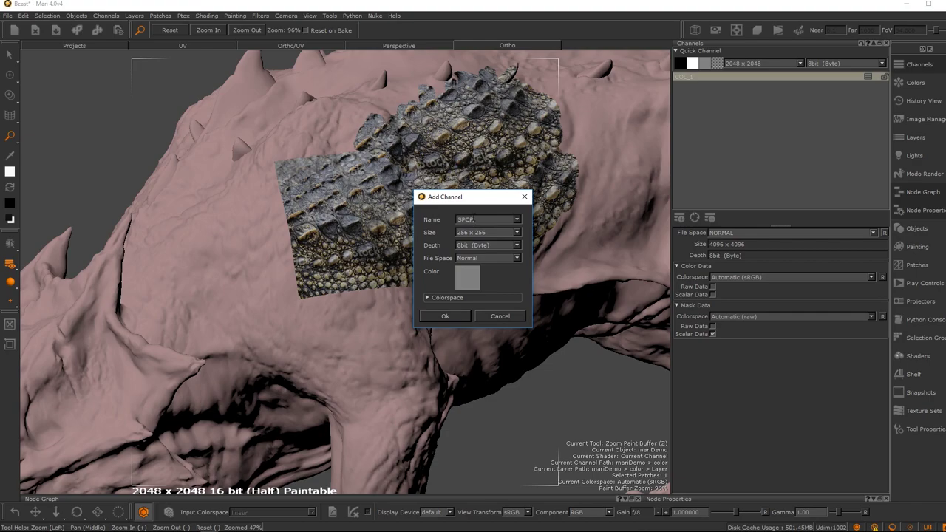
left_click(474, 231)
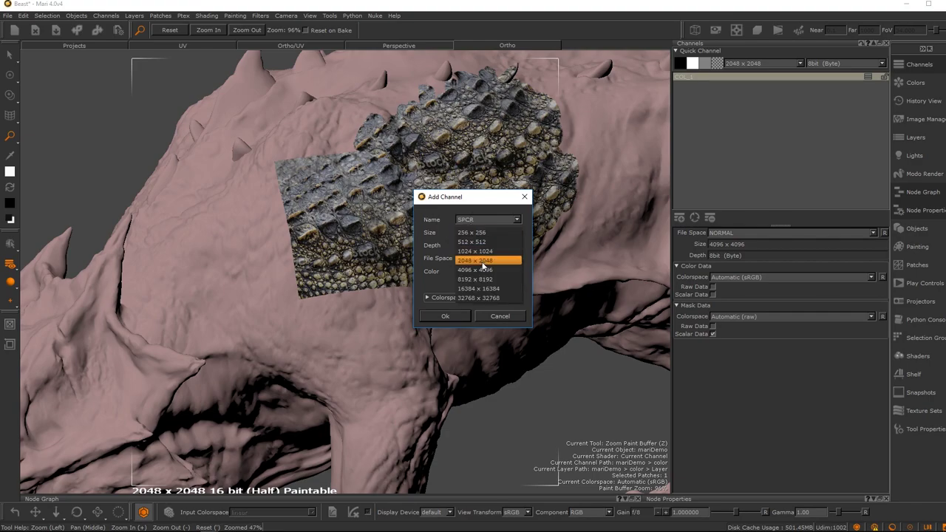
left_click(475, 251)
left_click(476, 246)
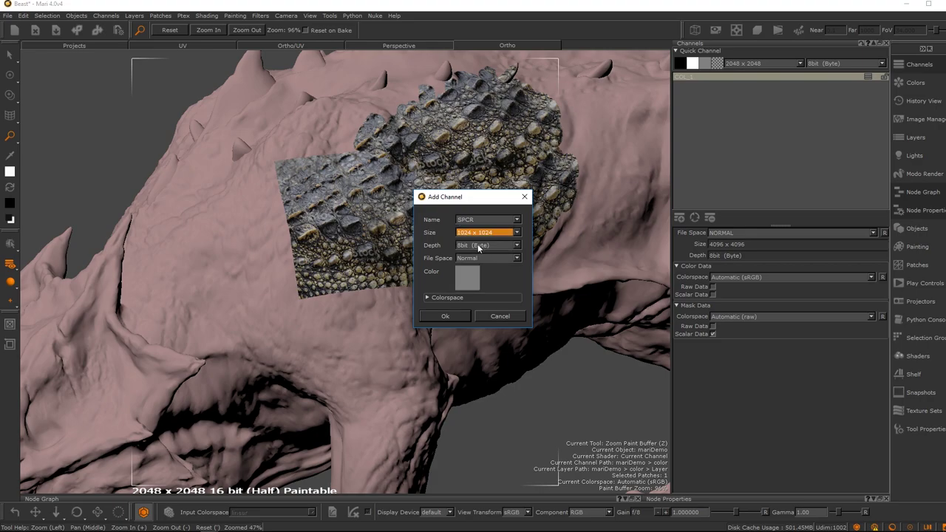
left_click(427, 249)
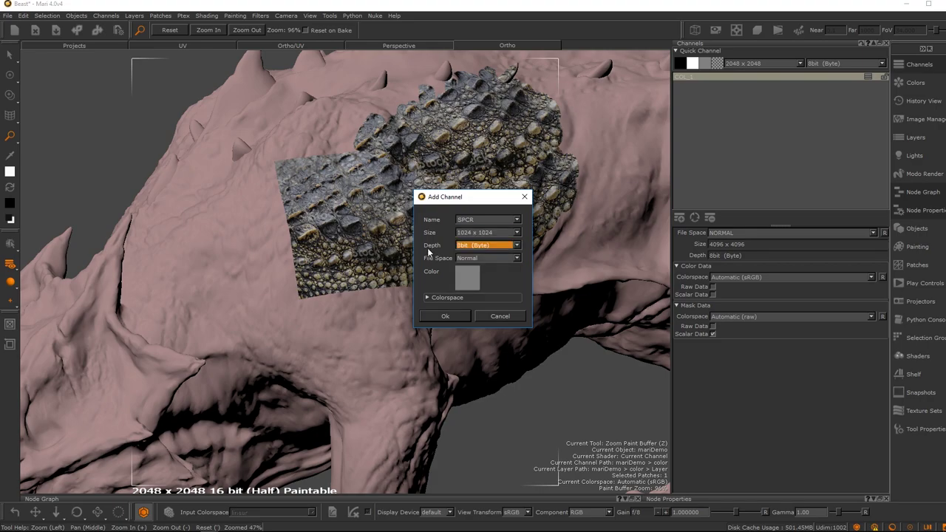
left_click(462, 277)
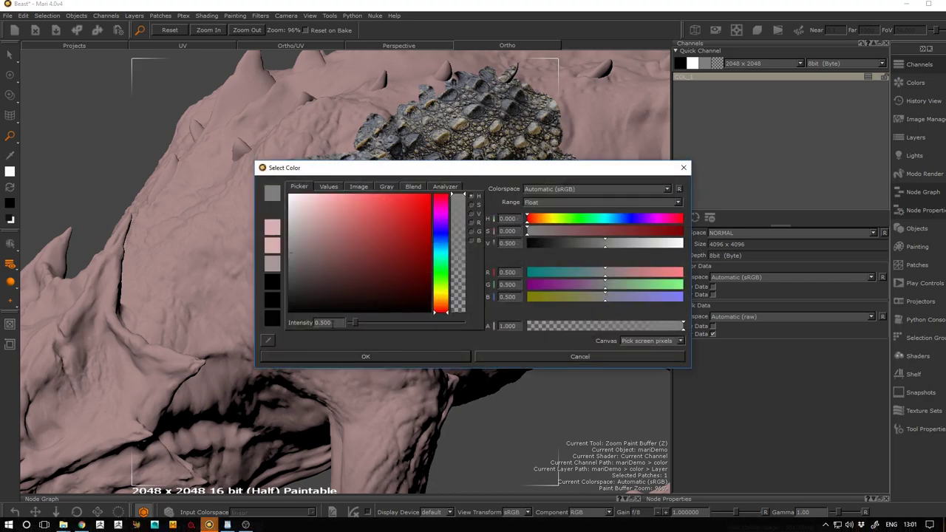
left_click(352, 354)
left_click(438, 317)
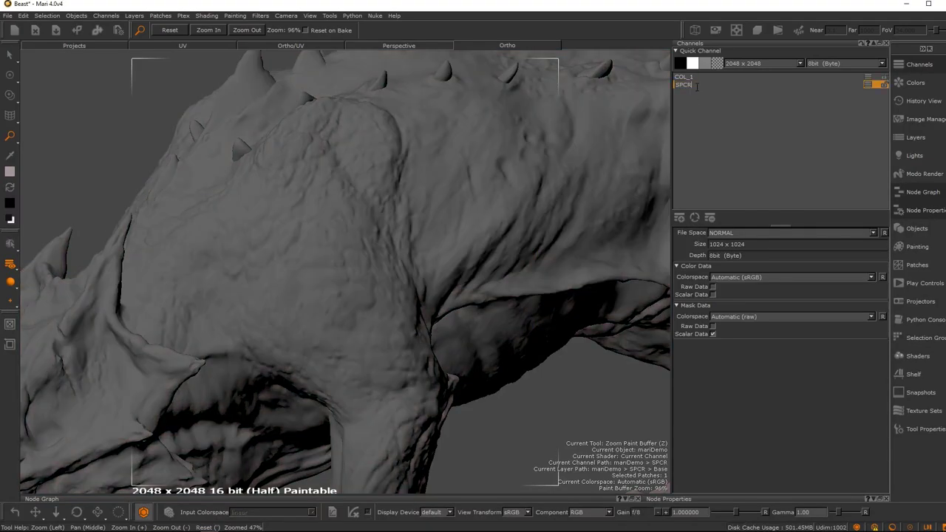
left_click(697, 85)
right_click(710, 149)
left_click(701, 112)
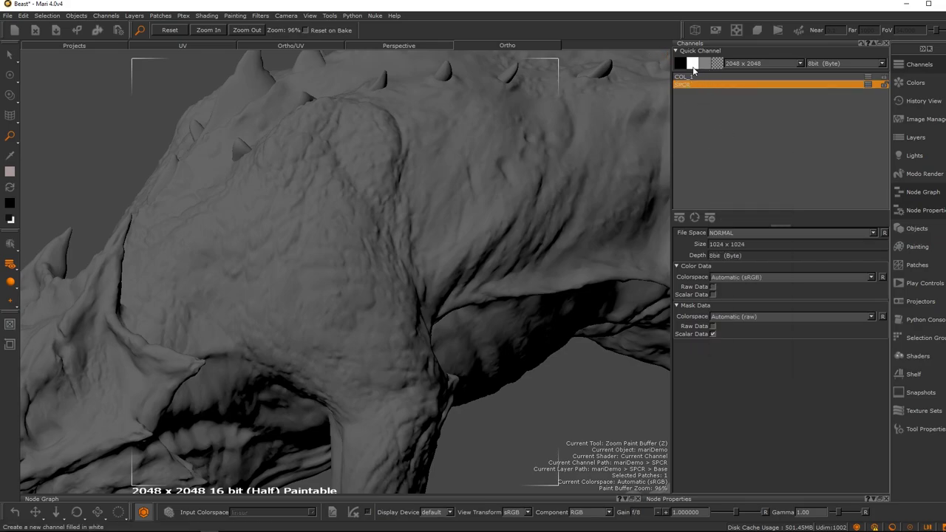
Step: Create one white and one mid-gray quick channel, and delete both
left_click(693, 63)
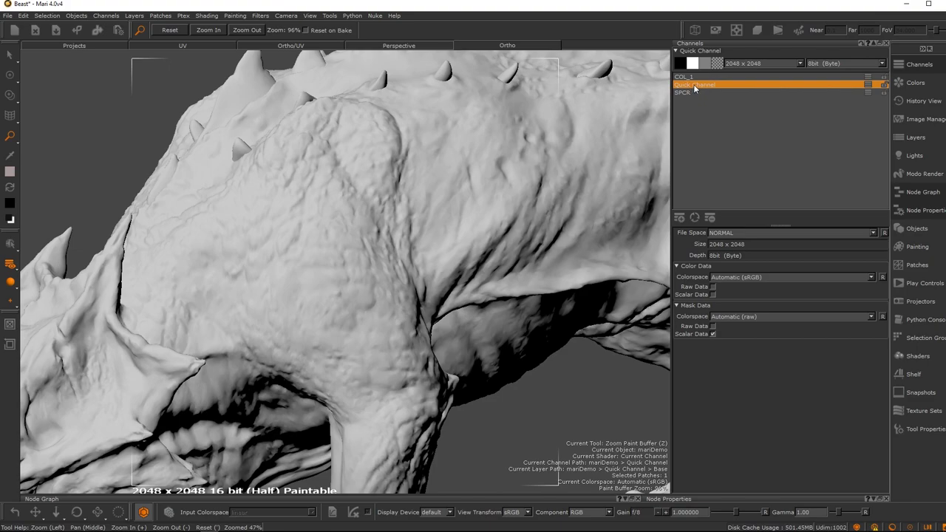
left_click(705, 64)
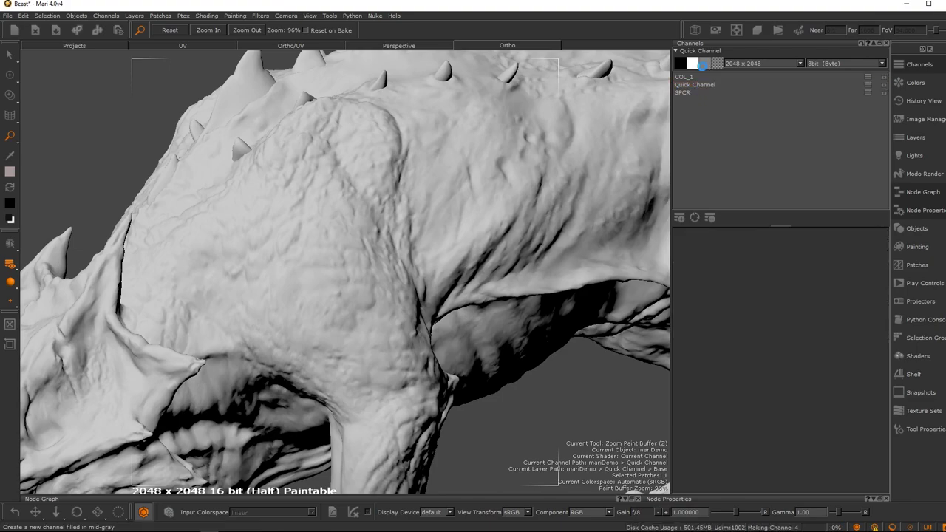
left_click(701, 85)
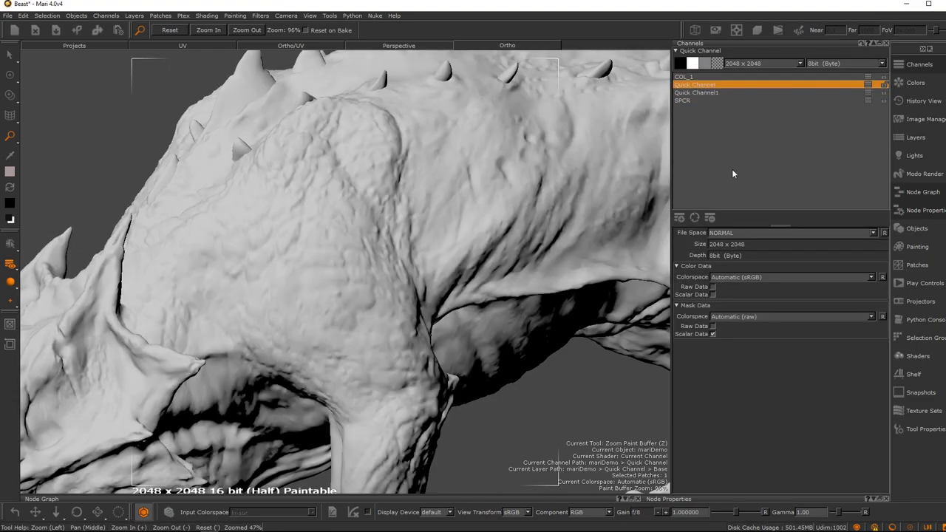
left_click(710, 218)
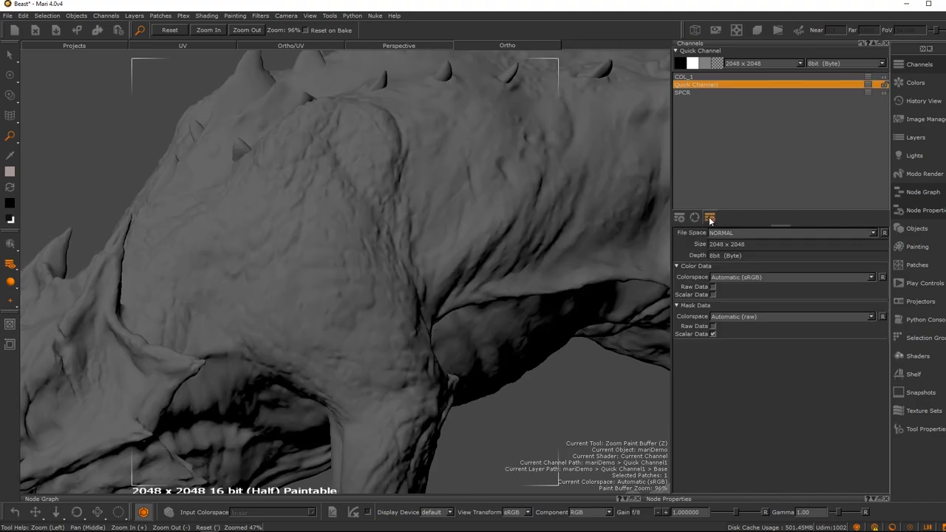
left_click(710, 218)
Step: Look through the texel formats for converting the COL_1 channel, and cancel the conversion
left_click(695, 218)
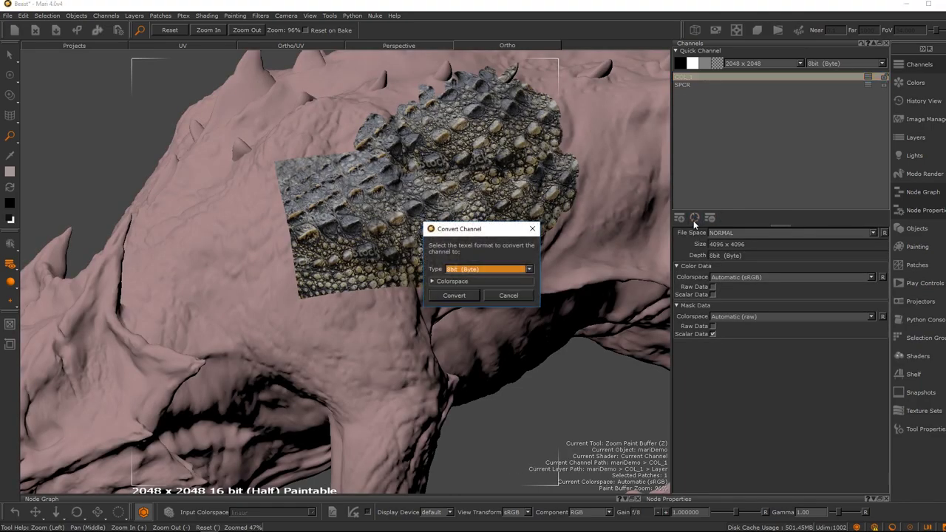
left_click(489, 270)
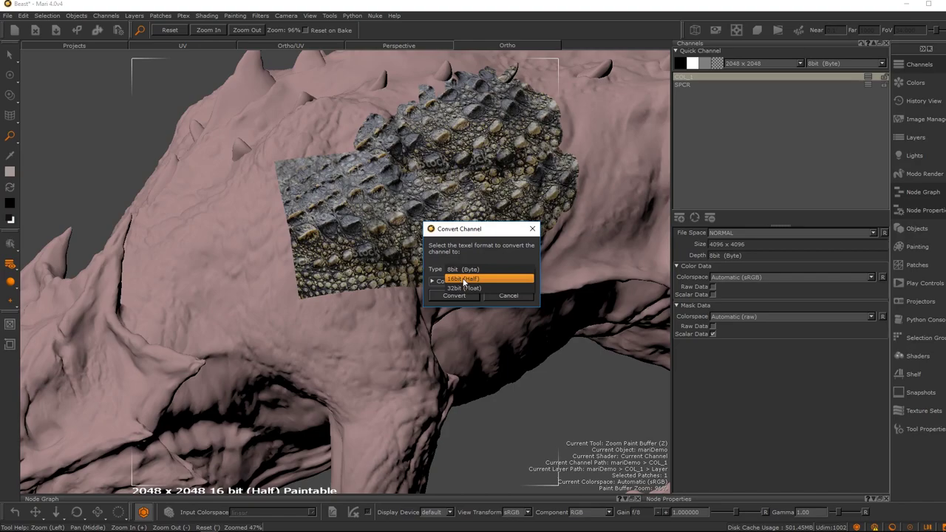
left_click(466, 270)
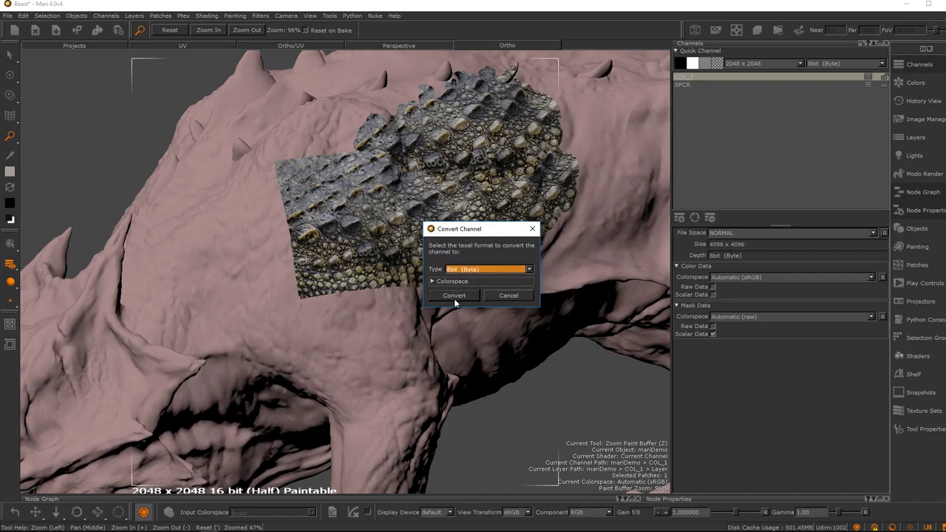
left_click(504, 297)
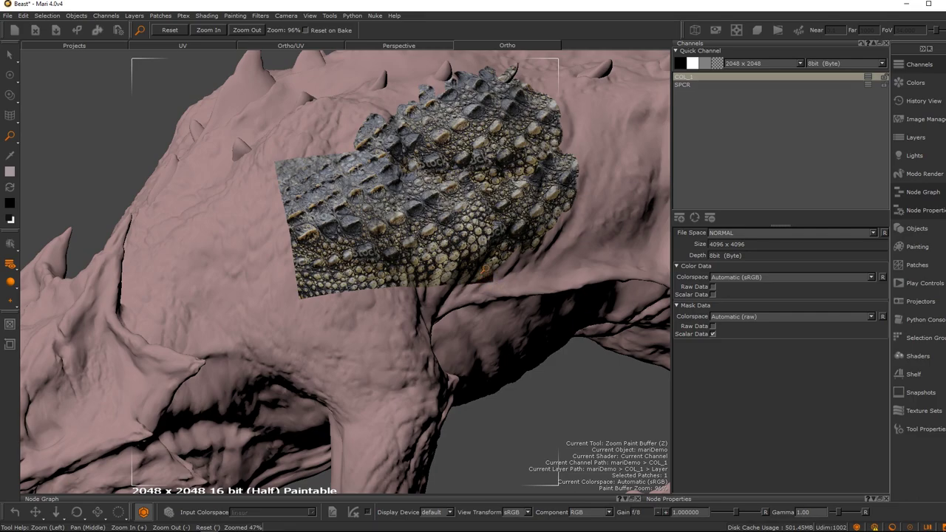
Step: Activate the Paint tool and examine the crocodile skin patch up close and from several angles
key("p")
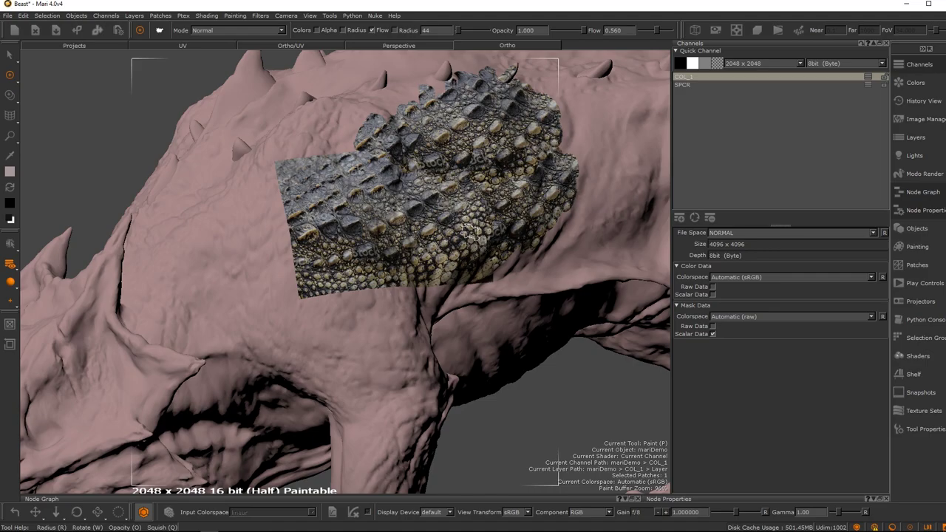
middle_click_drag(480, 174, 440, 173, "alt")
mouse_move(441, 172)
right_mouse_down("alt")
mouse_move(543, 225)
mouse_move(508, 210)
right_mouse_up("alt")
middle_click_drag(508, 210, 549, 201, "alt")
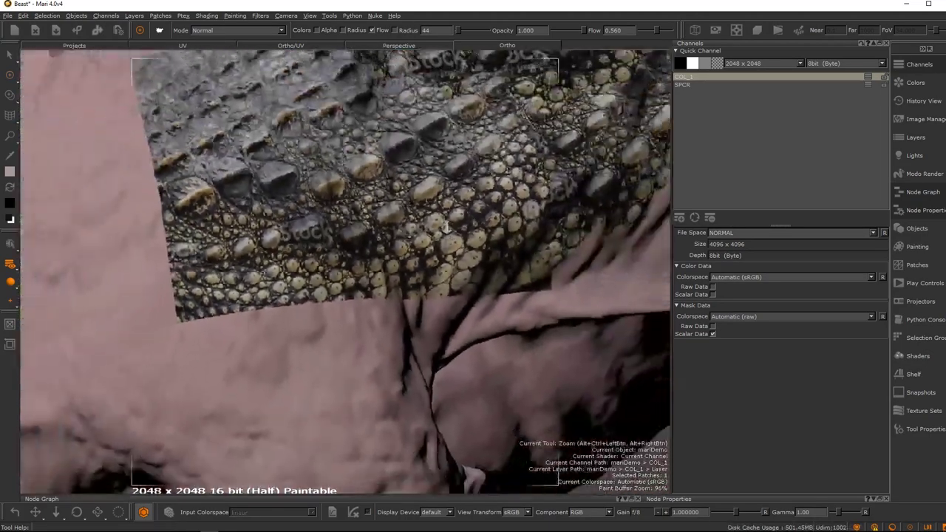
right_click_drag(548, 201, 488, 207, "alt")
left_click_drag(488, 207, 464, 245, "alt")
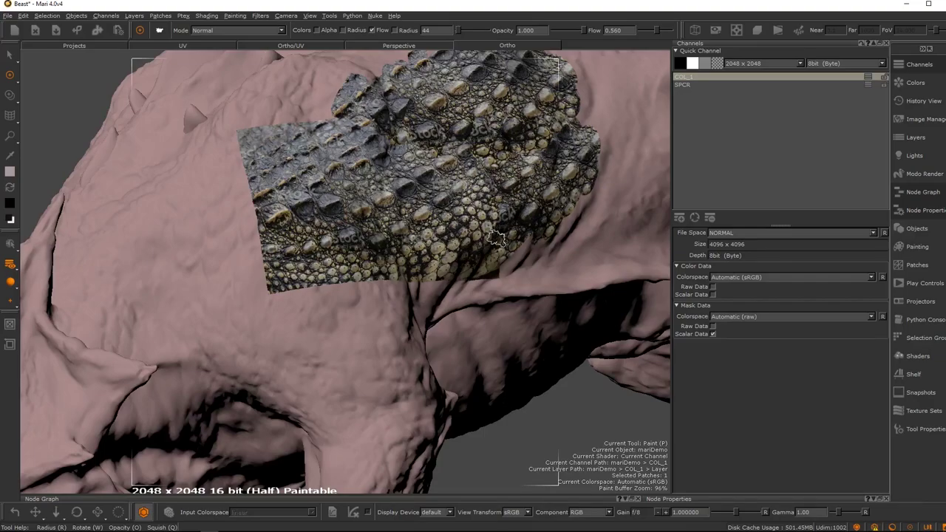
left_click_drag(500, 240, 474, 248, "alt")
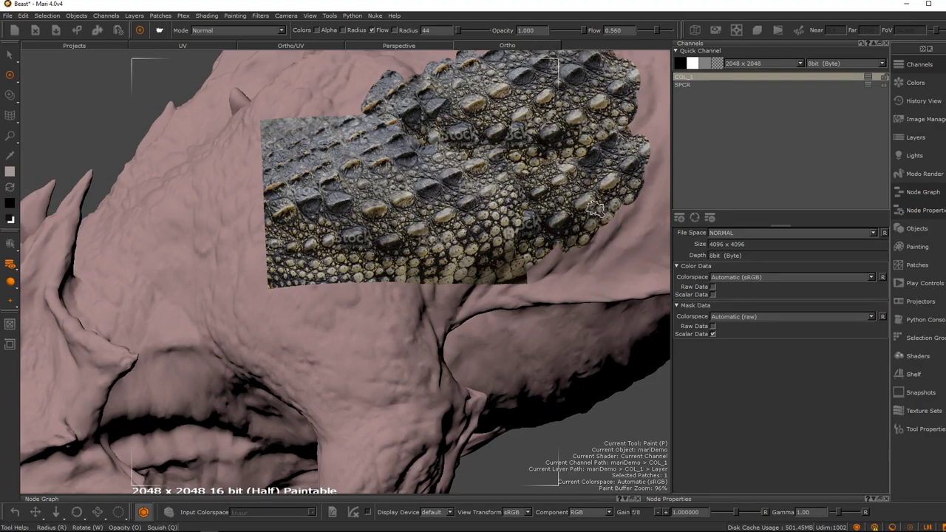
scroll(375, 252, "up", 8)
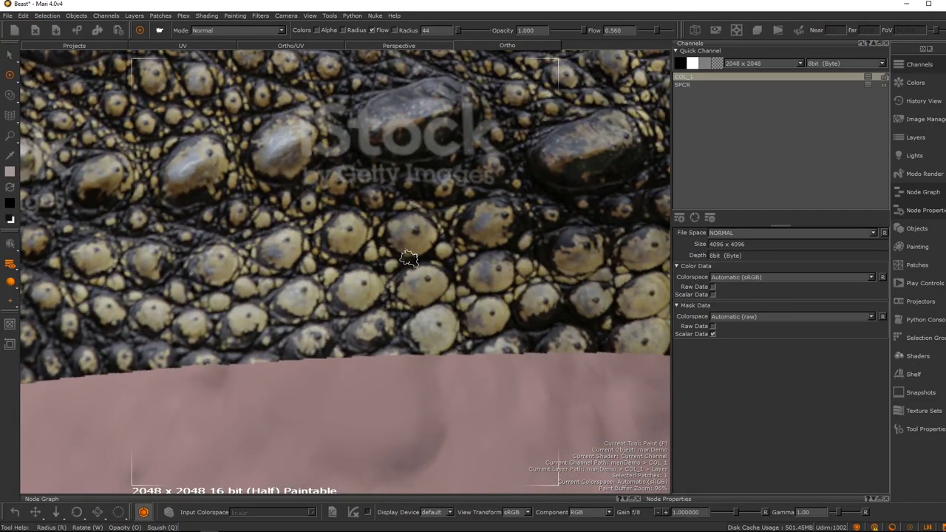
scroll(466, 244, "down", 8)
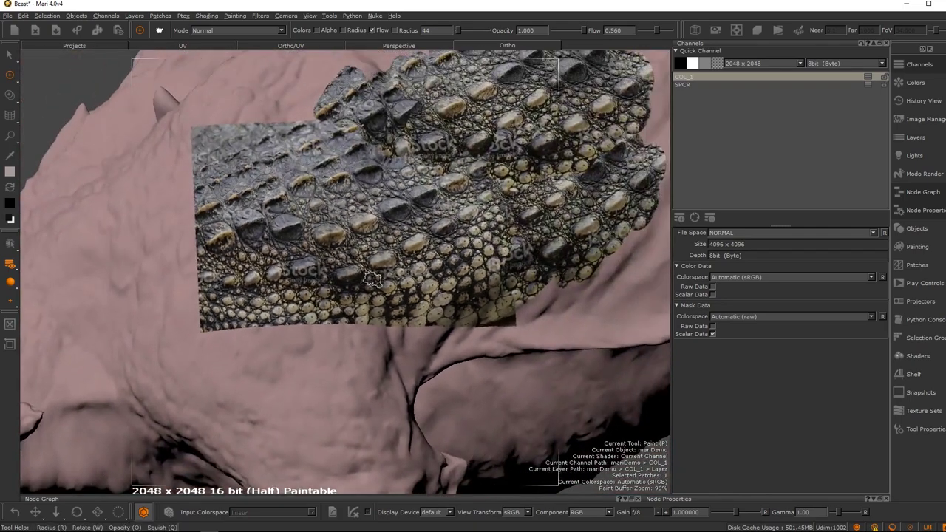
Step: Close the Channels palette and bring up the Shaders palette beside the creature's crocodile skin patch
right_click_drag(372, 279, 453, 256, "alt")
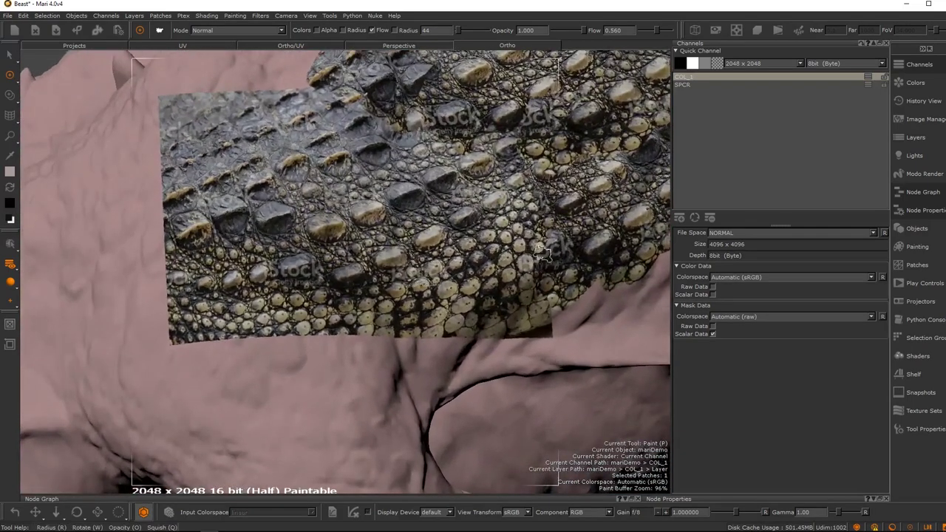
right_click_drag(629, 214, 566, 233, "alt")
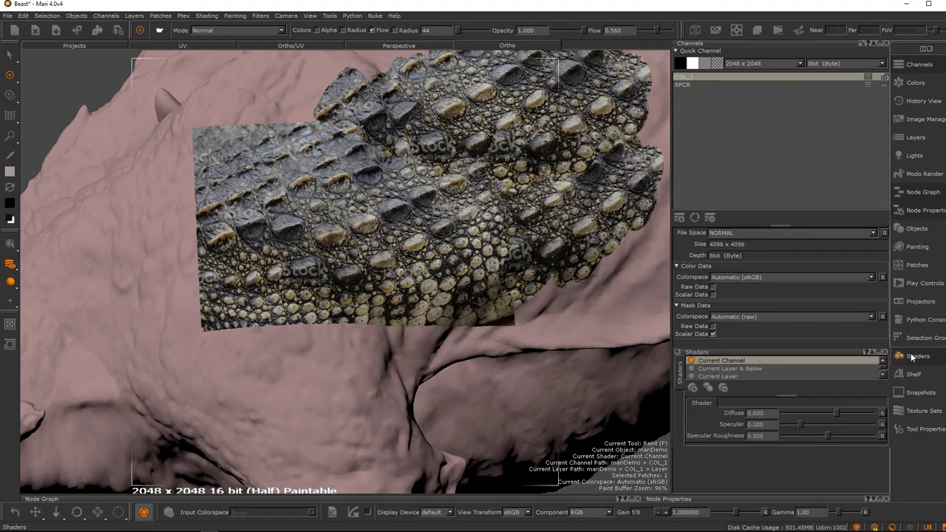
left_click(884, 42)
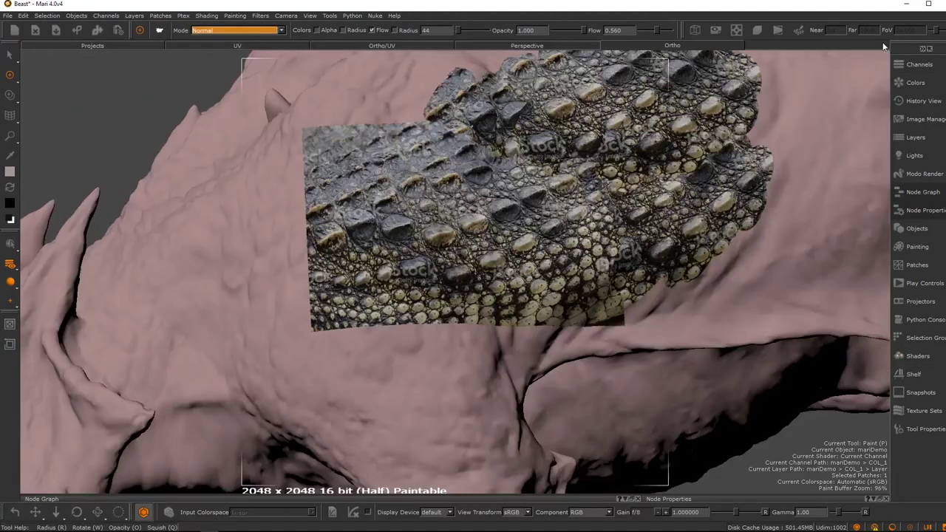
mouse_move(909, 358)
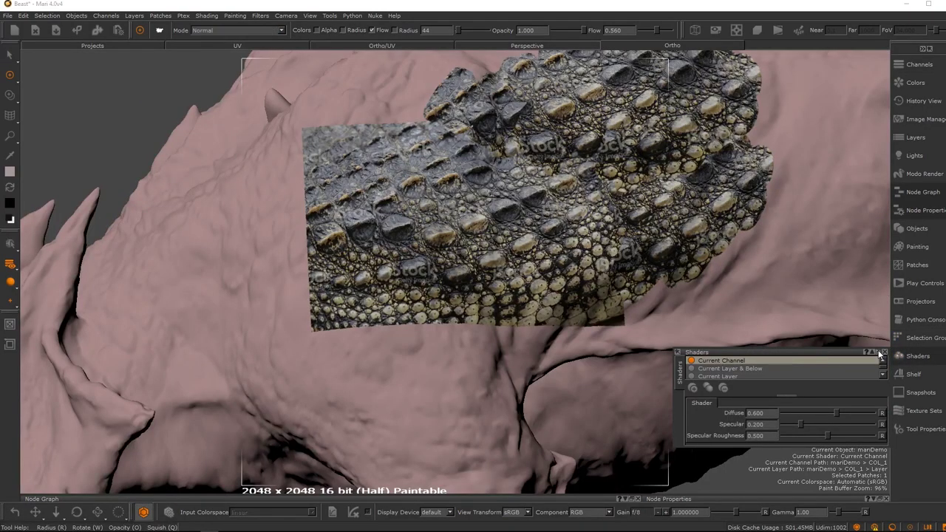
left_click(878, 352)
right_click_drag(488, 205, 437, 223, "alt")
middle_click_drag(437, 222, 428, 228, "alt")
right_click_drag(428, 229, 453, 264, "alt")
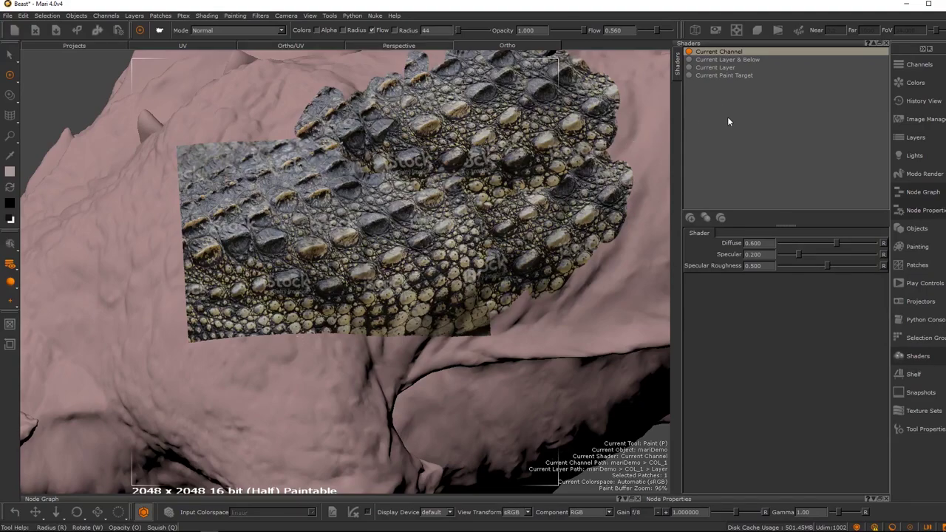
Step: Preview the model with the Current Paint Target shader, and return to Current Channel with its Diffuse set to 0.583
left_click(723, 74)
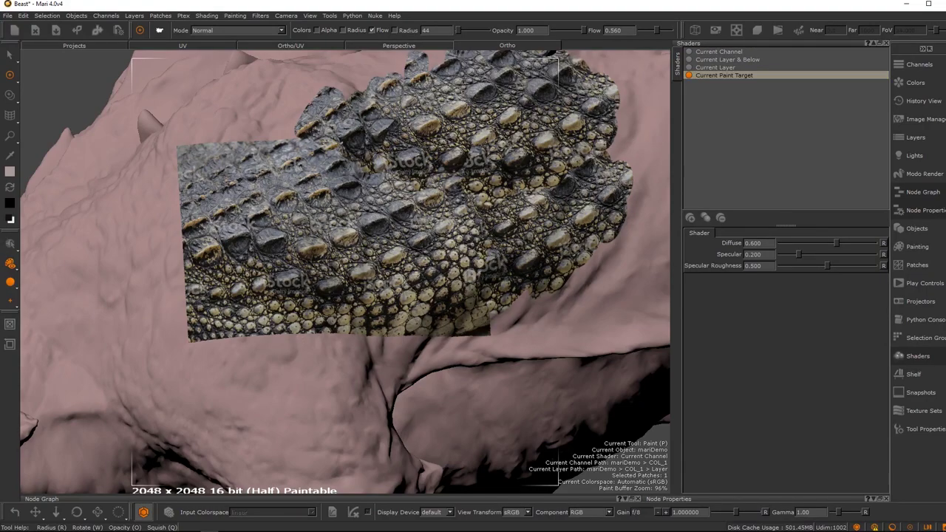
right_click_drag(458, 215, 427, 215, "alt")
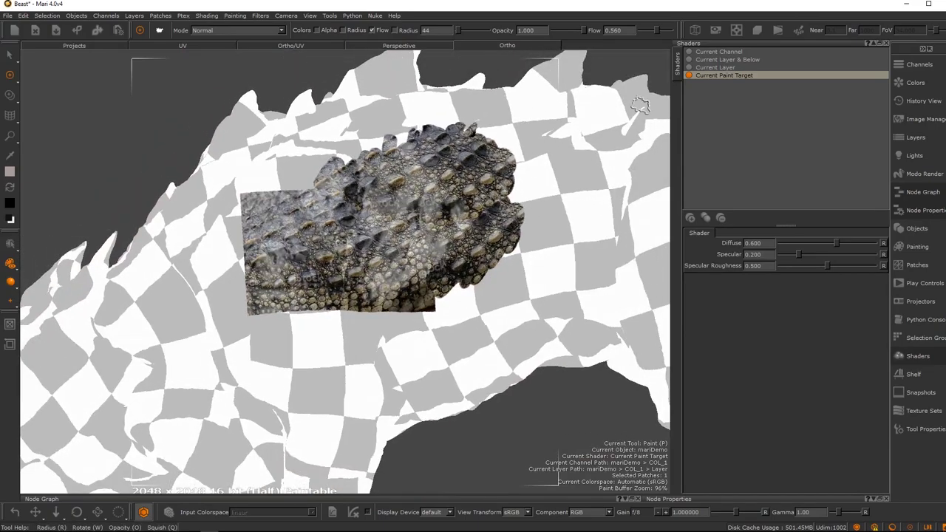
left_click(726, 52)
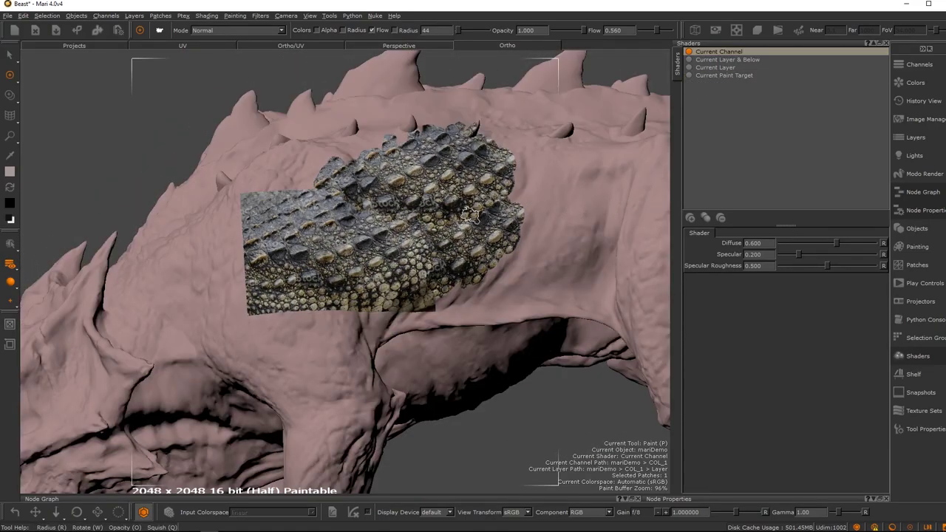
left_click_drag(469, 213, 494, 228, "alt")
mouse_move(838, 244)
left_mouse_down()
mouse_move(856, 244)
mouse_move(821, 248)
left_mouse_up()
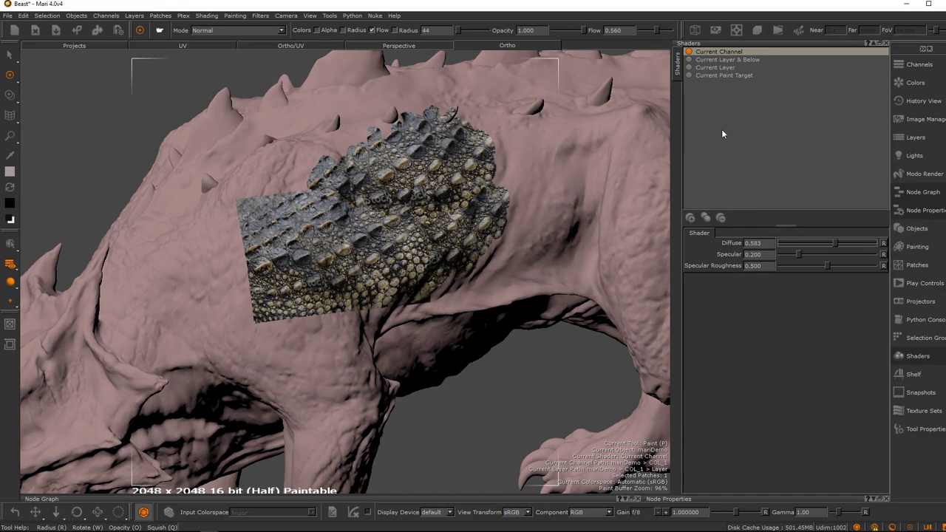
Step: Compare the Current Layer & Below, Current Layer and Current Paint Target shaders on the model, and return to Current Channel
left_click(730, 61)
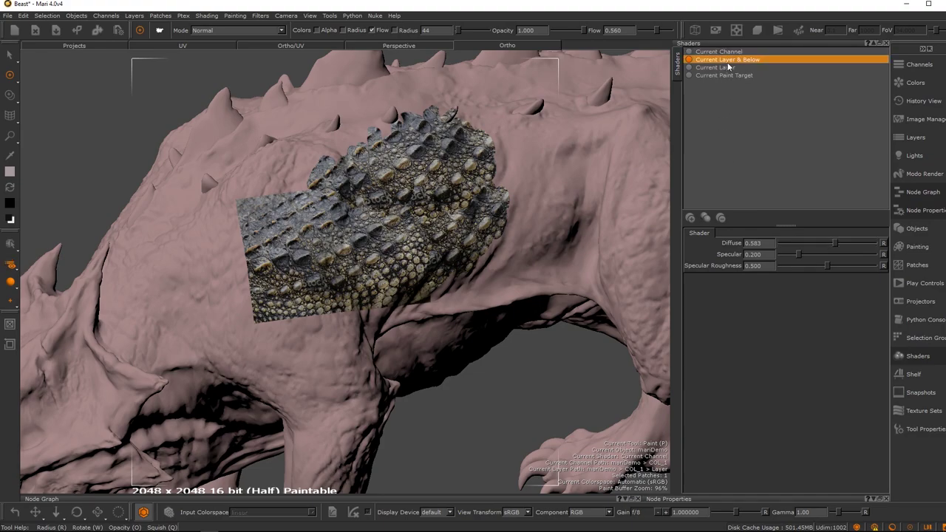
left_click(722, 69)
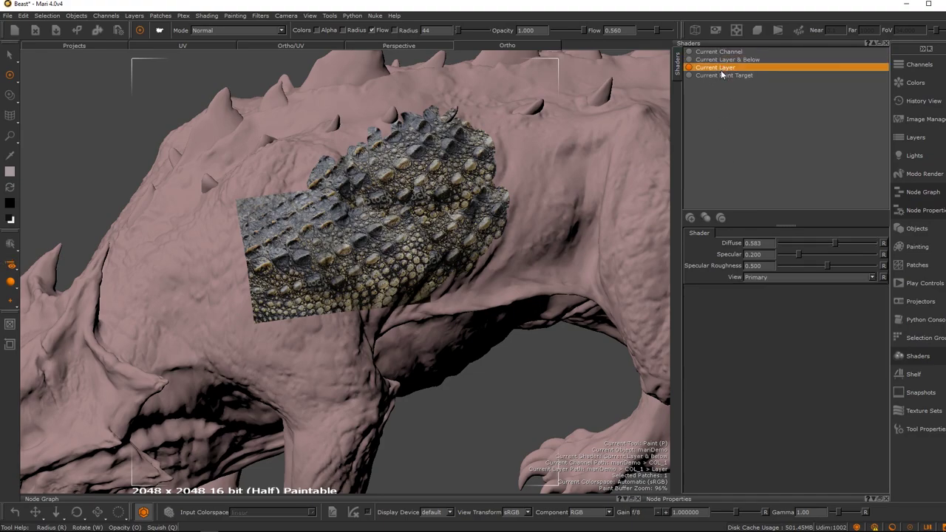
left_click(722, 75)
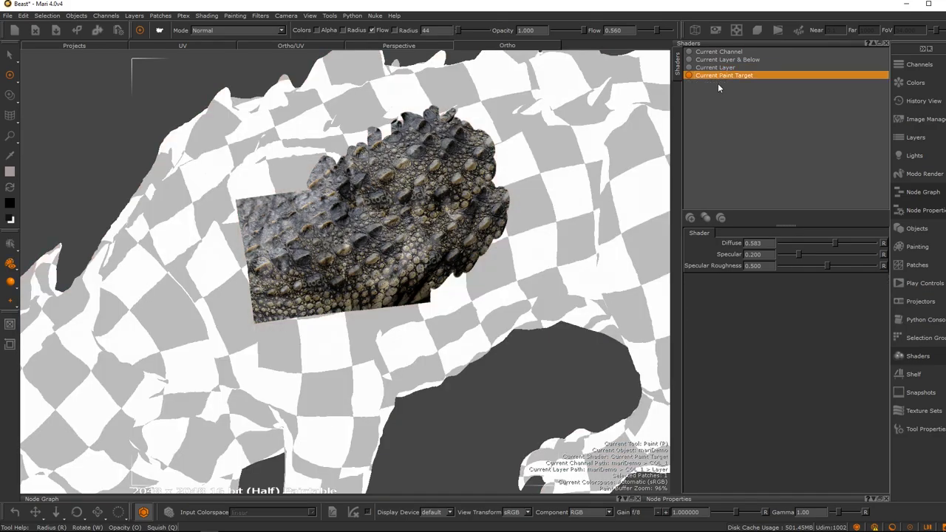
right_click_drag(372, 257, 438, 250, "alt")
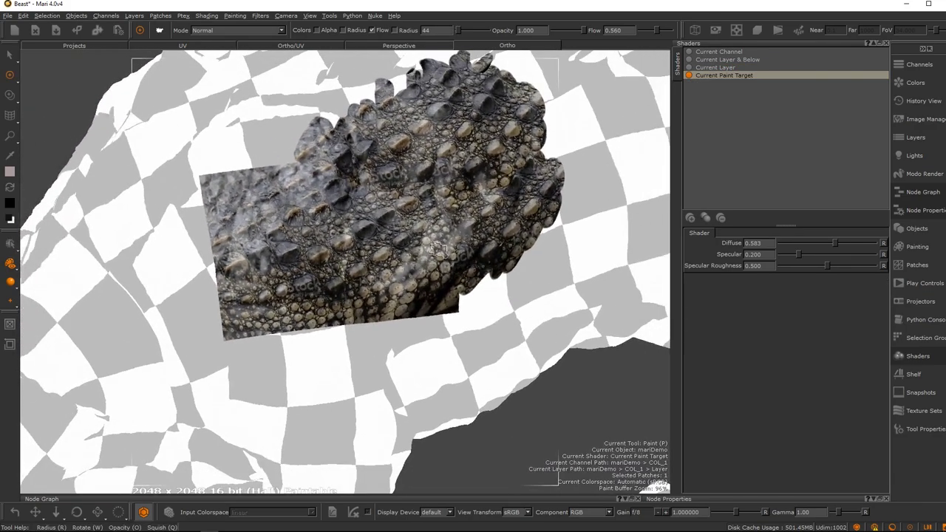
left_click(729, 52)
Step: Add a BRDF shader to the creature
left_click(690, 218)
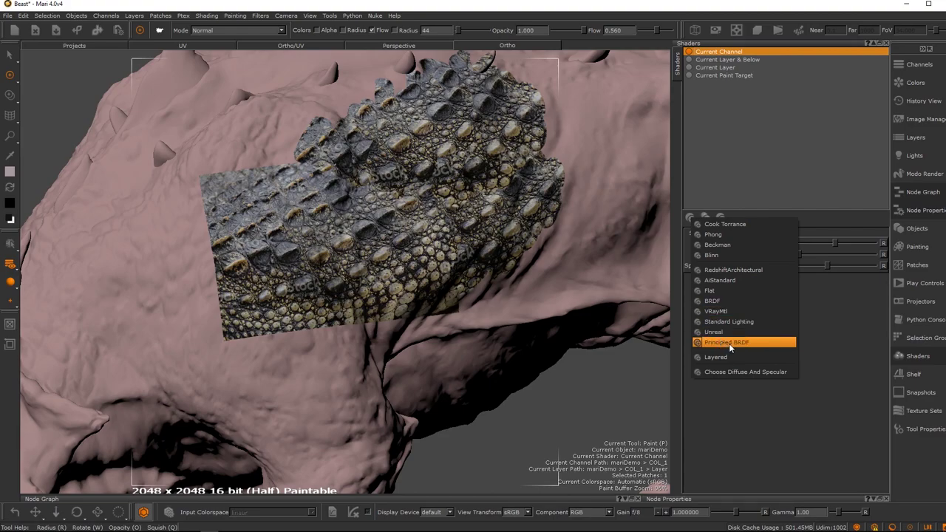
left_click(725, 303)
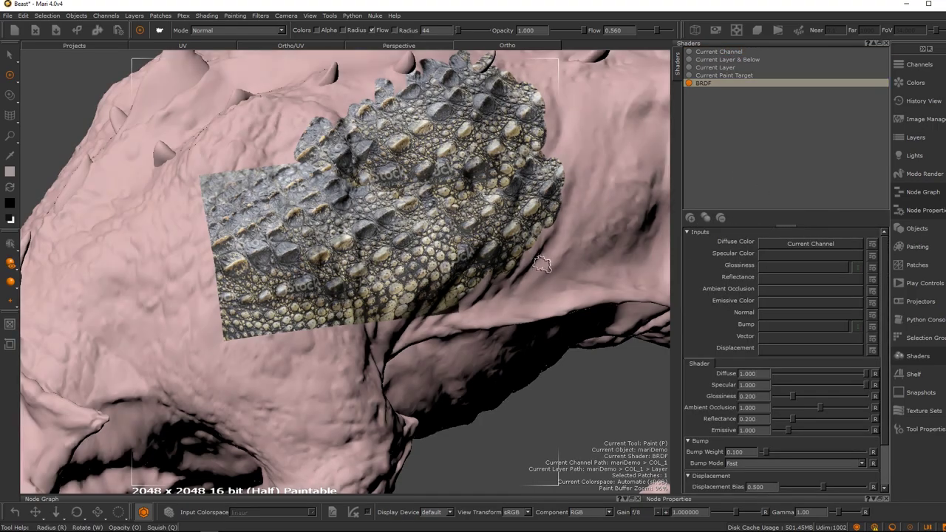
middle_click_drag(517, 262, 557, 242, "alt")
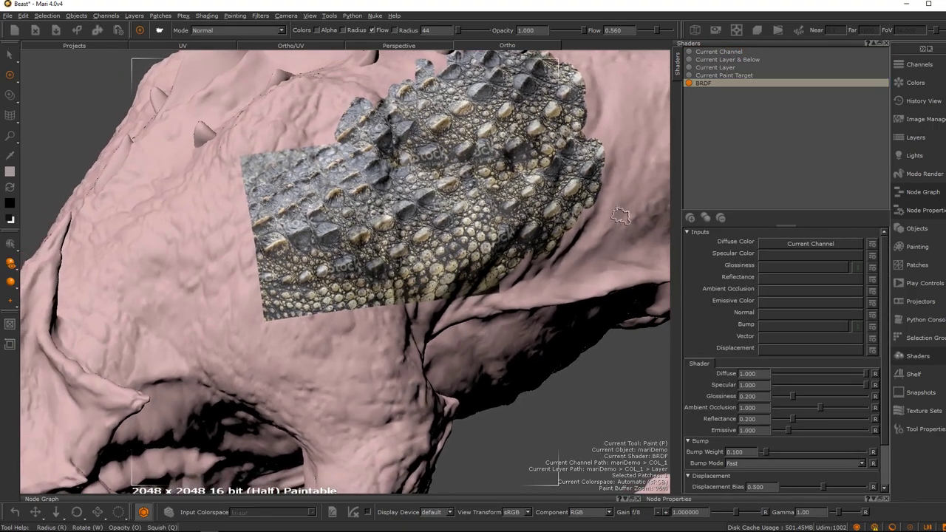
Step: Assign COL_1 as the BRDF shader's Diffuse Color input and SPCR as its Glossiness input
left_click(795, 243)
left_click(774, 261)
mouse_move(545, 271)
left_mouse_down("alt")
mouse_move(518, 277)
mouse_move(536, 275)
left_mouse_up("alt")
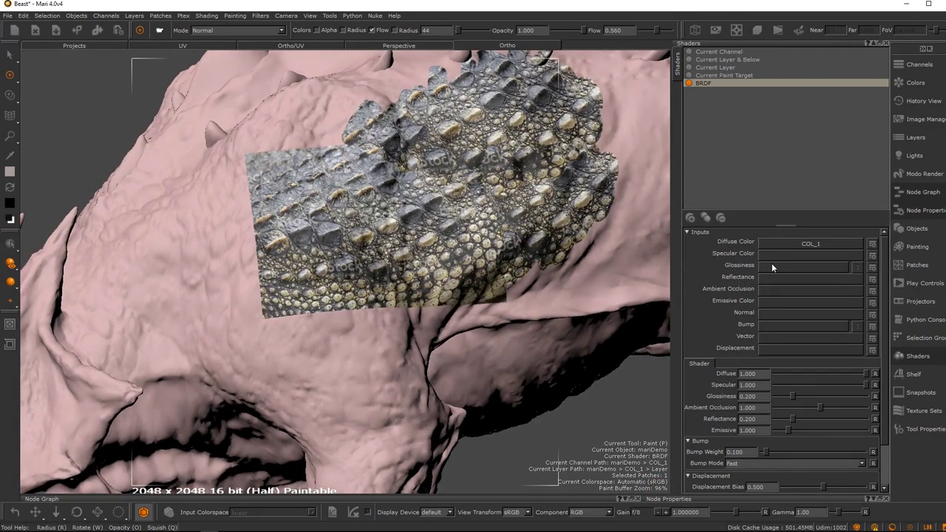
left_click(772, 264)
left_click(772, 296)
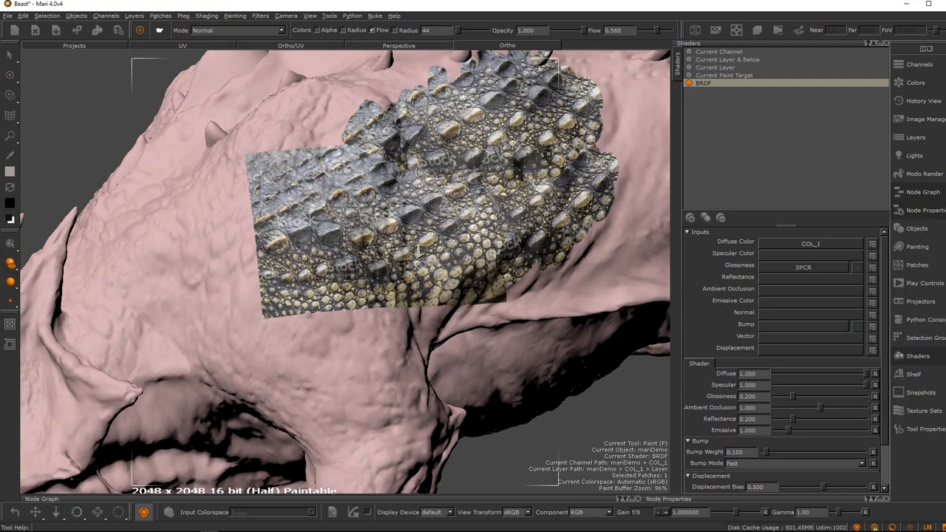
Step: Set the BRDF shader's Glossiness to 0.333
right_click_drag(374, 239, 534, 181, "alt")
middle_click_drag(533, 181, 549, 181, "alt")
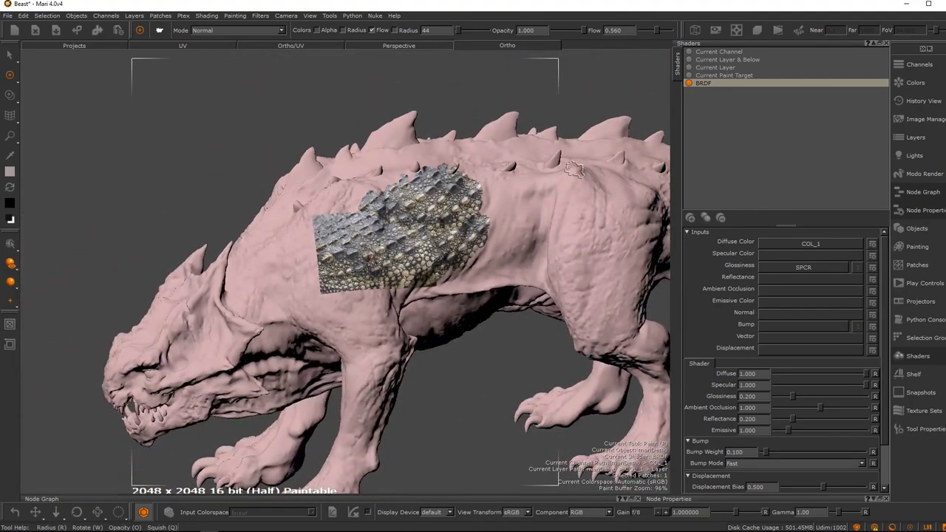
right_click_drag(423, 262, 591, 348, "alt")
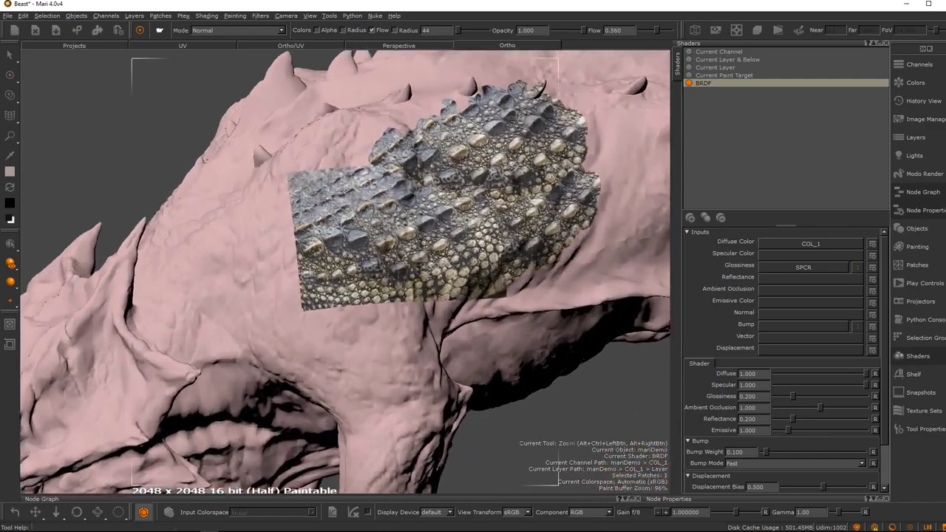
middle_click_drag(591, 348, 616, 275, "alt")
right_click_drag(636, 281, 621, 298, "alt")
mouse_move(801, 397)
left_mouse_down()
mouse_move(815, 397)
mouse_move(790, 395)
mouse_move(841, 400)
mouse_move(807, 394)
mouse_move(805, 380)
left_mouse_up()
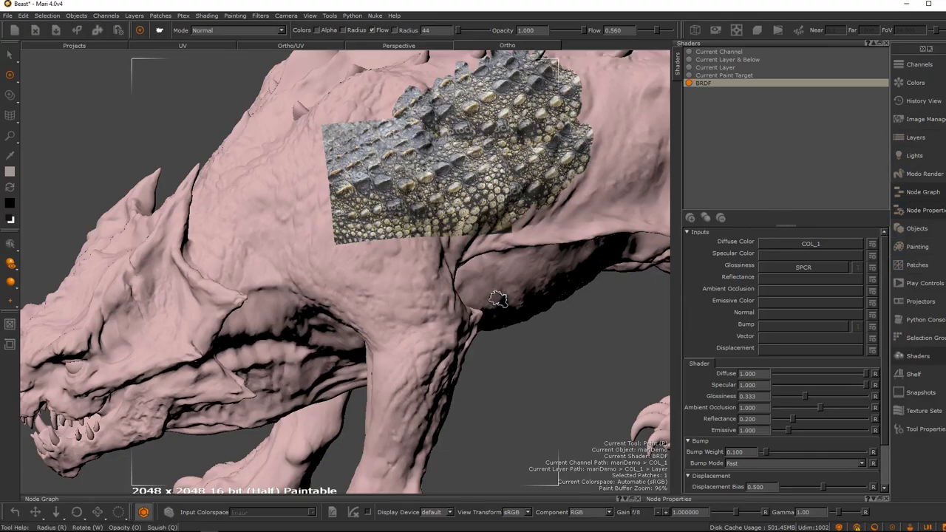
Step: Make SPCR the active channel, with its Base layer as the paint target
key("n")
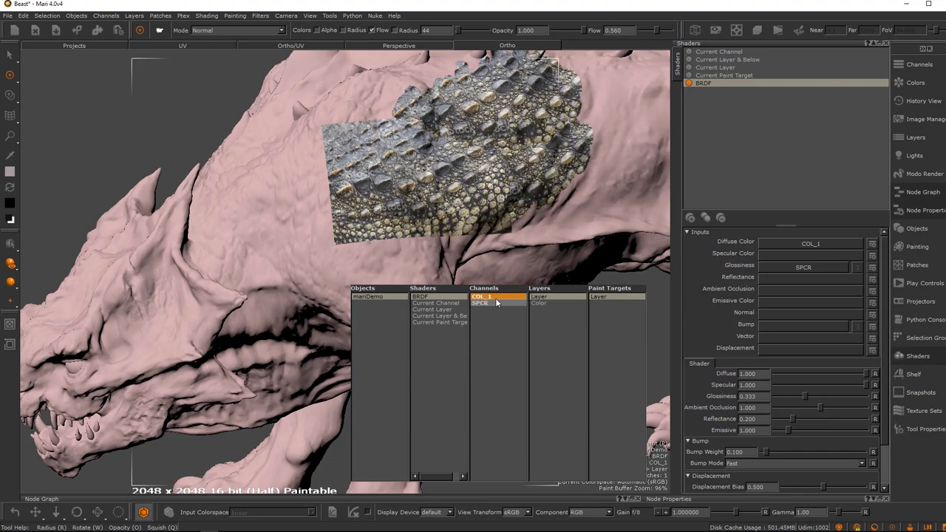
left_click(499, 303)
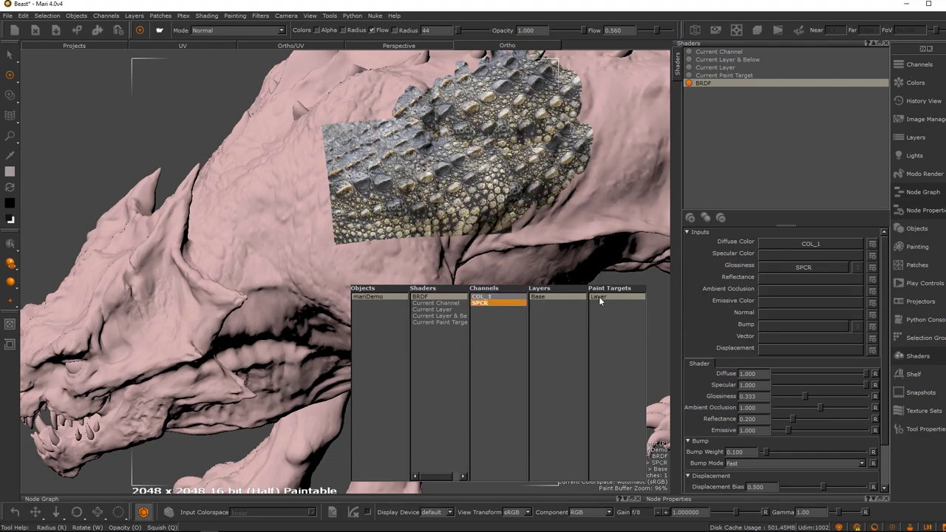
left_click(599, 298)
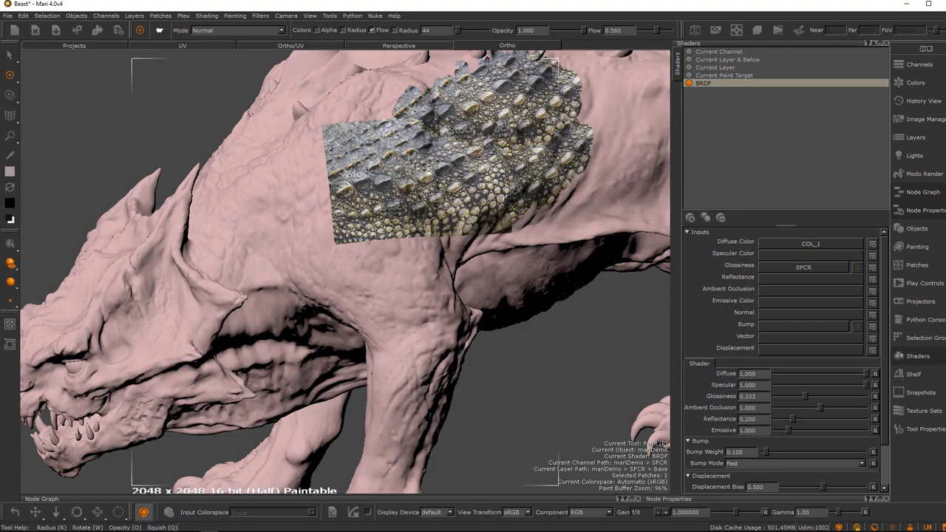
Step: Switch to a round brush from the Basic Brushes set, and make black the foreground color
scroll(445, 217, "up", 5)
mouse_move(603, 184)
middle_mouse_down("alt")
mouse_move(556, 189)
mouse_move(415, 247)
middle_mouse_up("alt")
key("k")
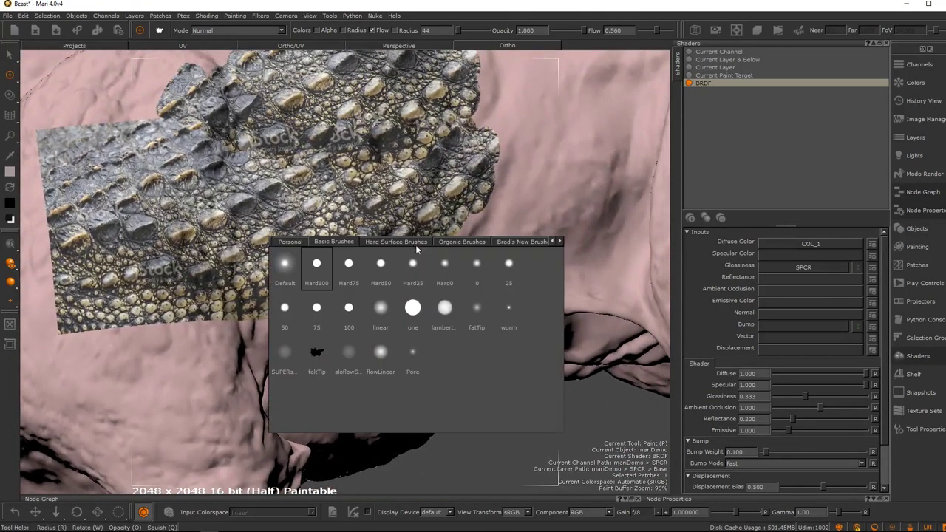
left_click(304, 274)
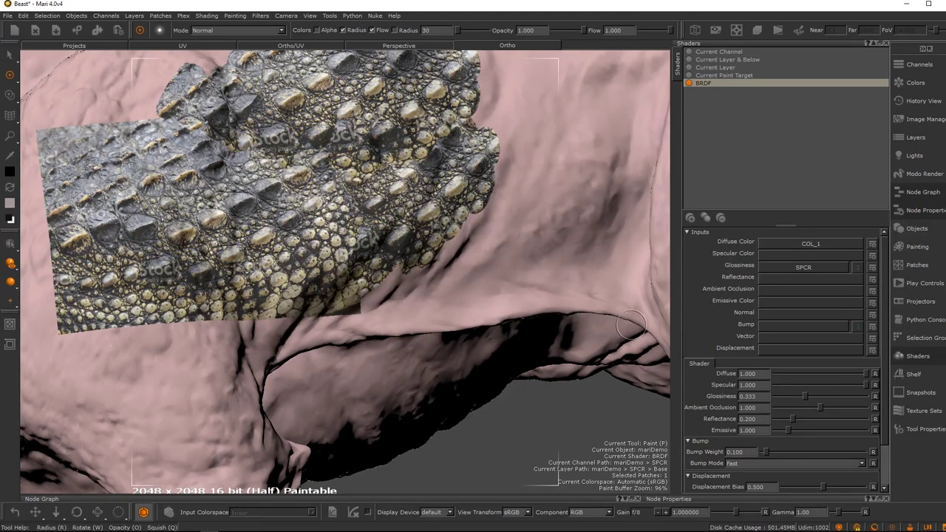
Step: Examine the BRDF shader's inputs and its bump and displacement settings, along with the shaded skin patch on the creature
scroll(882, 327, "down", 1)
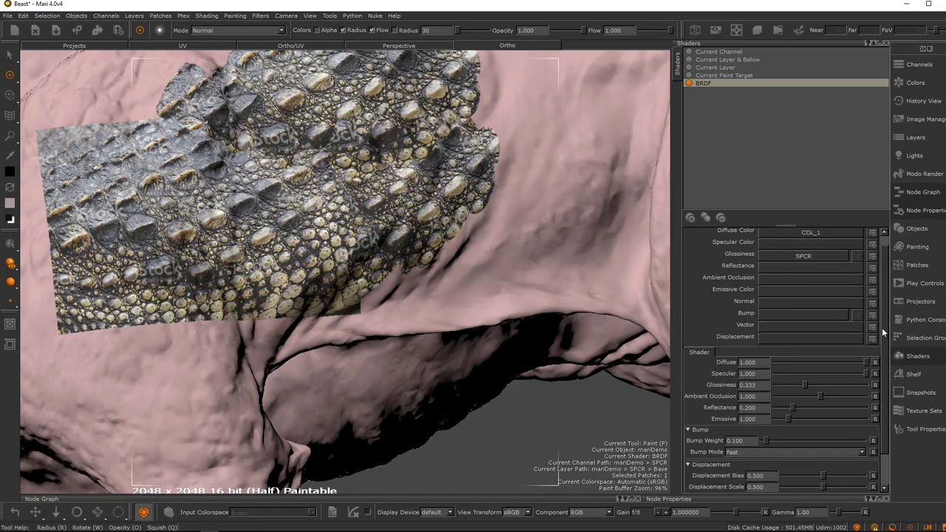
scroll(880, 328, "down", 3)
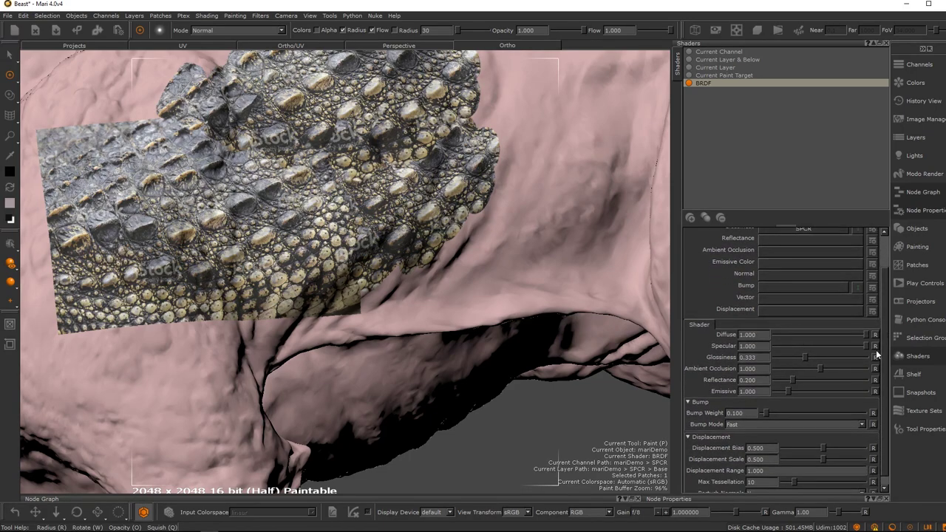
scroll(876, 356, "up", 1)
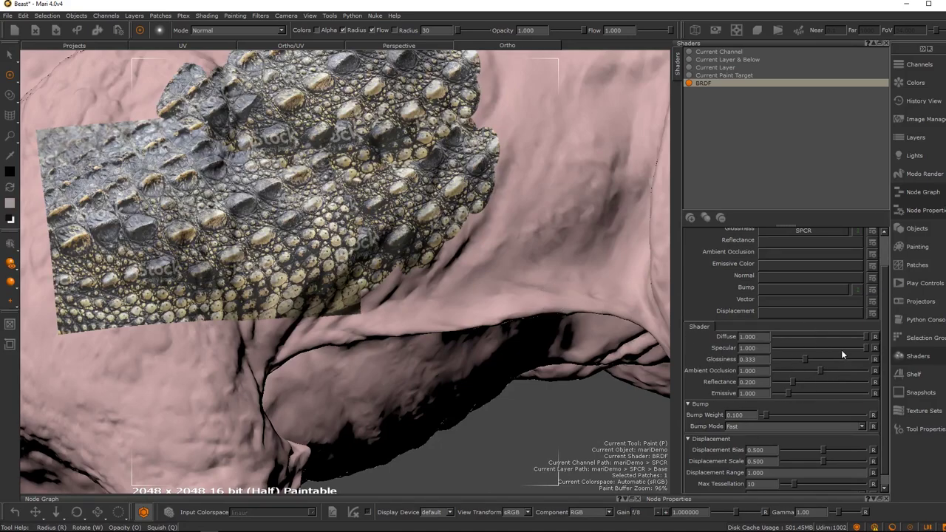
scroll(882, 340, "down", 1)
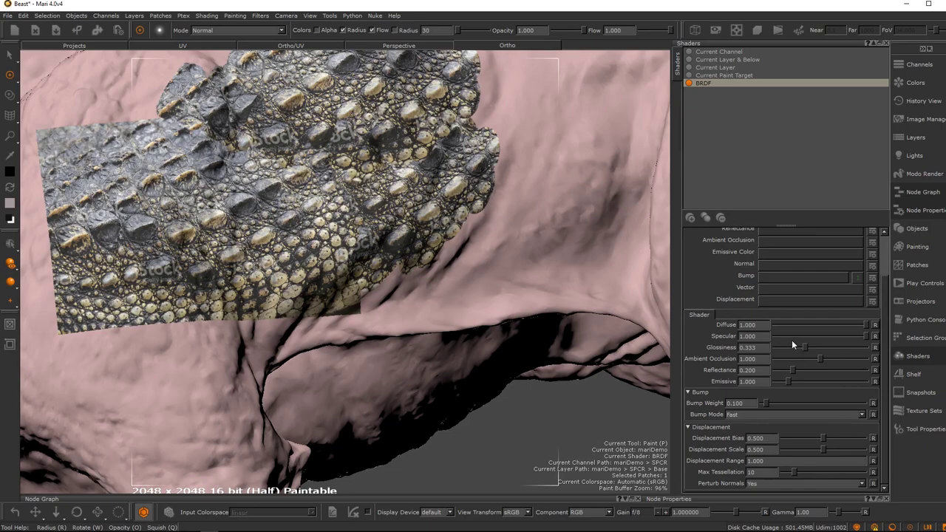
right_click_drag(578, 353, 529, 312, "alt")
middle_click_drag(530, 312, 514, 341, "alt")
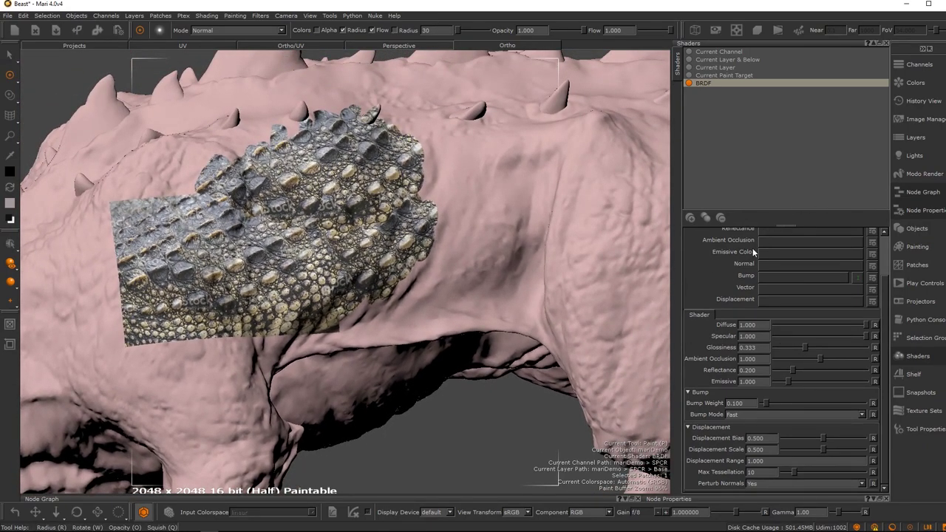
scroll(882, 339, "up", 3)
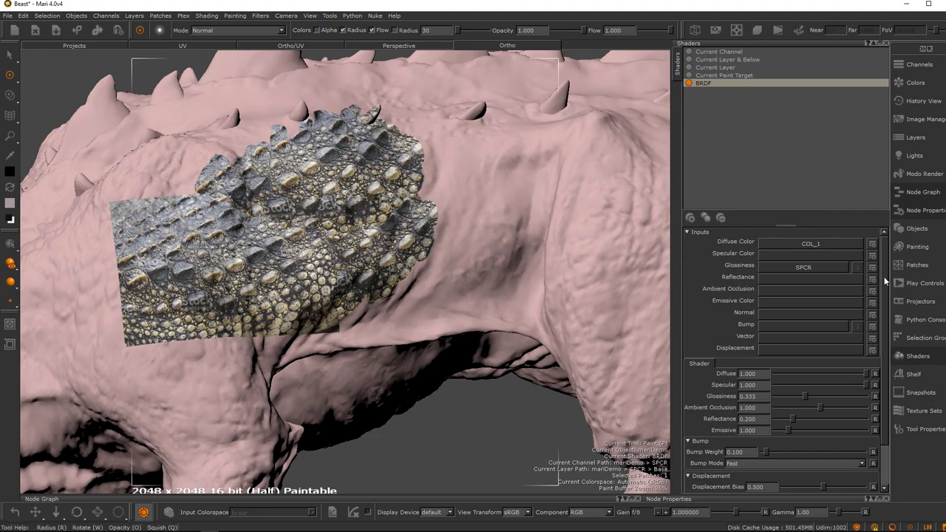
scroll(885, 310, "down", 2)
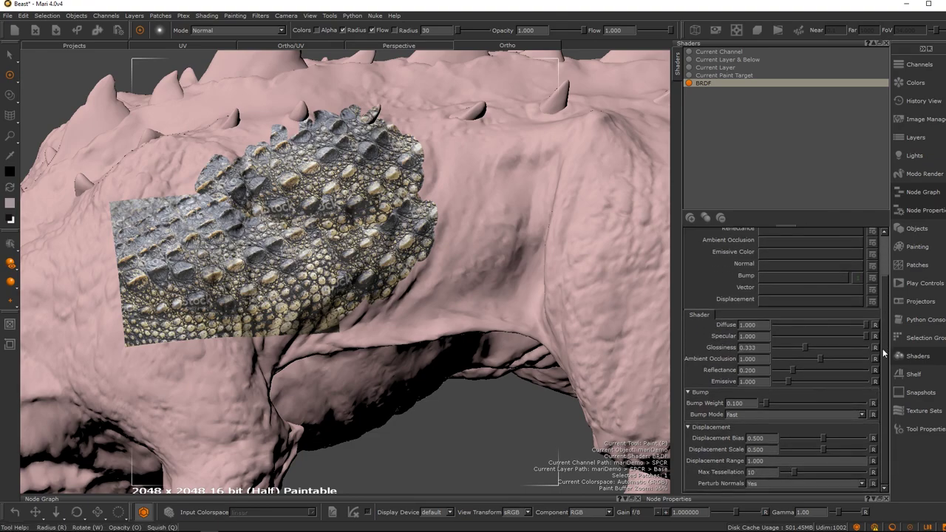
scroll(890, 332, "up", 2)
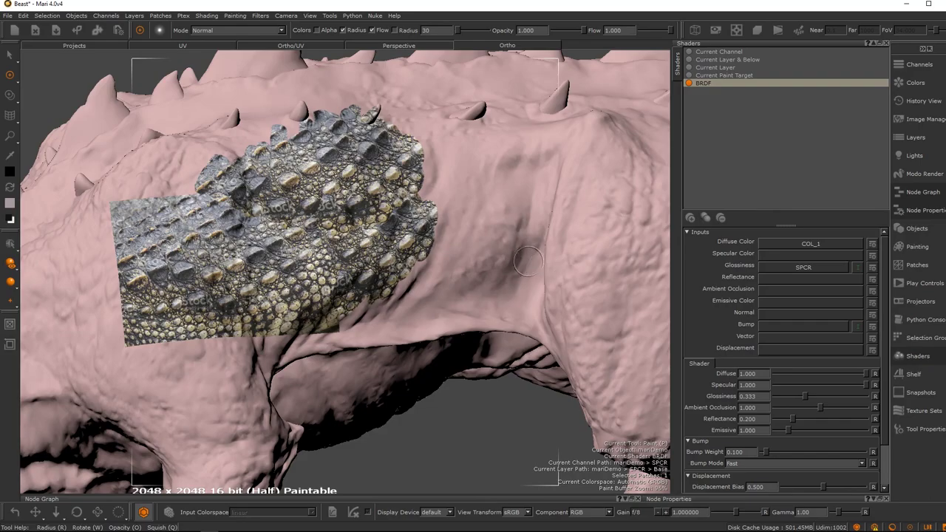
middle_click_drag(385, 250, 420, 249, "alt")
right_click_drag(420, 250, 478, 266, "alt")
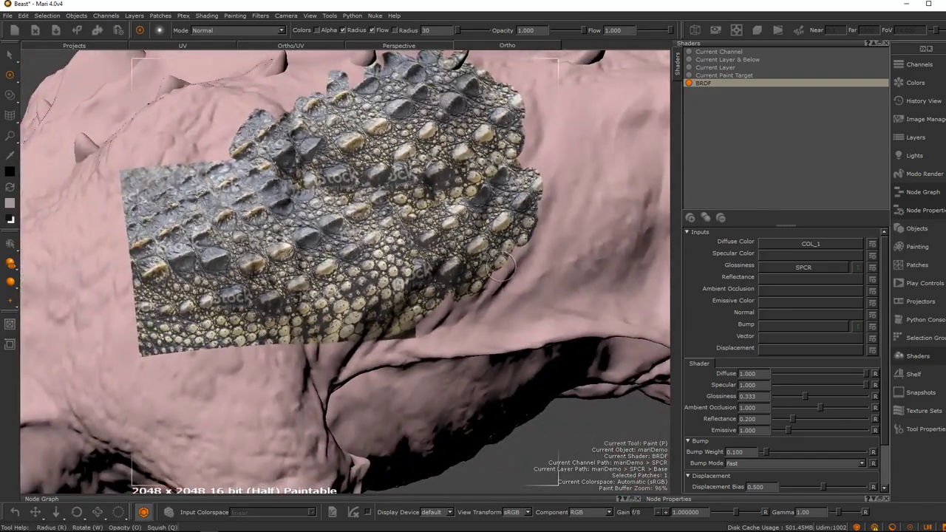
Step: Close the Shaders palette, and open the Channels palette docked in its place
scroll(482, 270, "down", 3)
left_click_drag(484, 280, 429, 285, "alt")
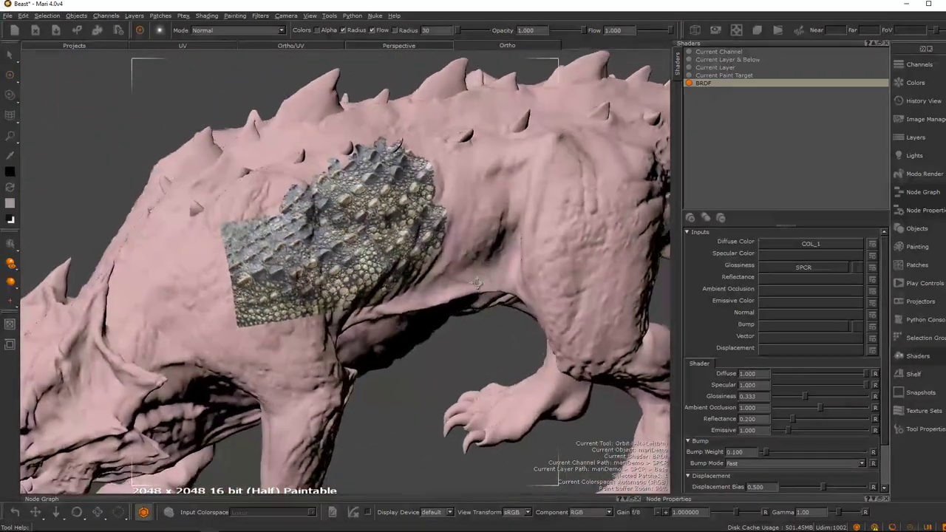
middle_click_drag(424, 286, 476, 265, "alt")
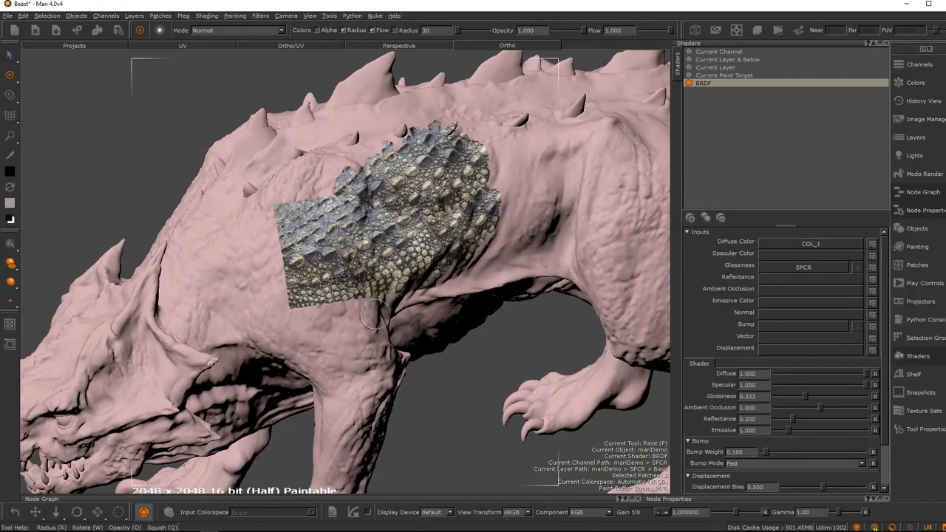
right_click_drag(374, 316, 389, 316, "alt")
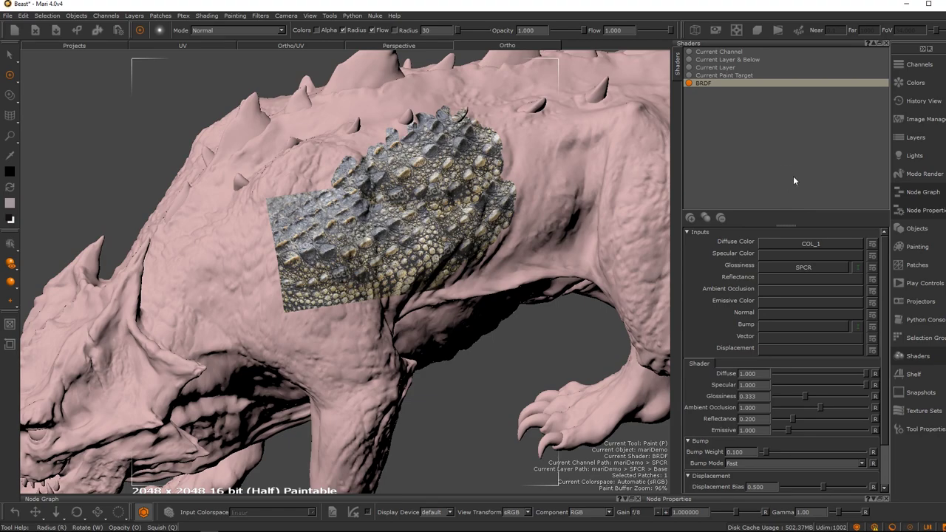
left_click(808, 163)
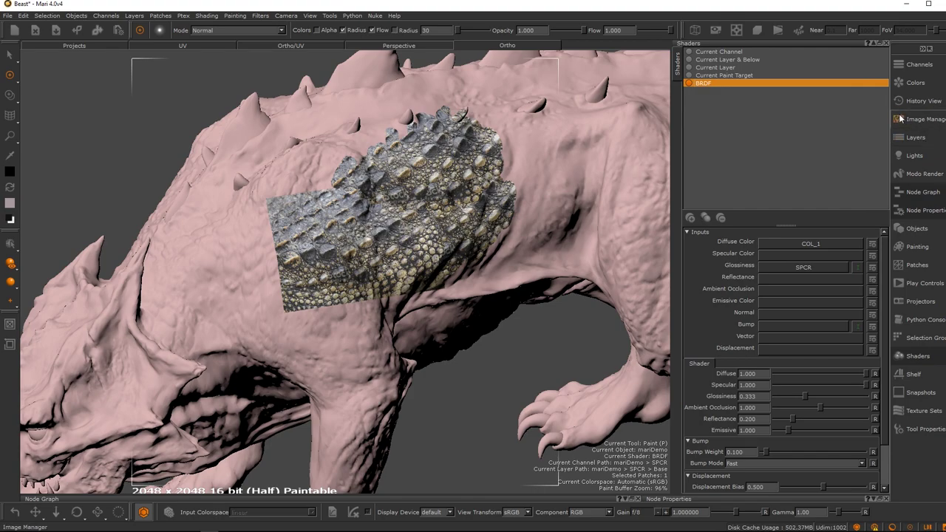
left_click(886, 44)
left_click(915, 70)
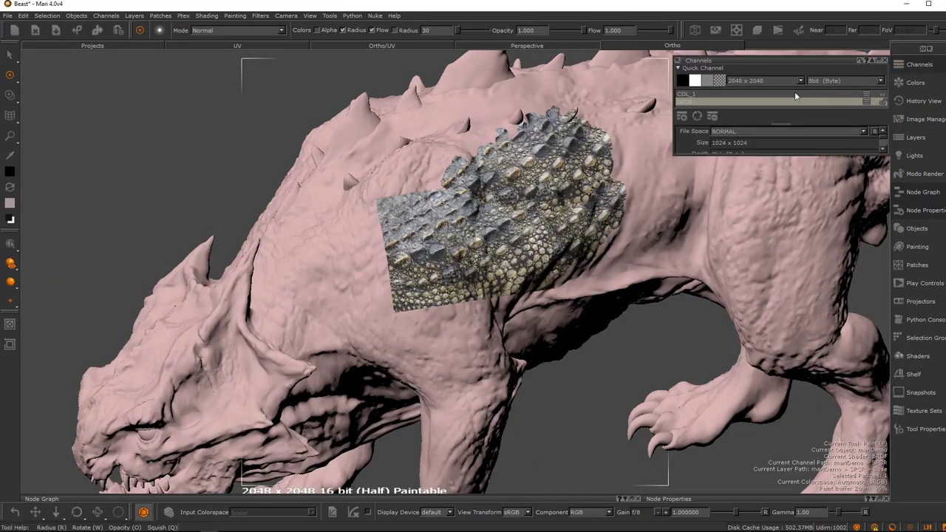
left_click(879, 62)
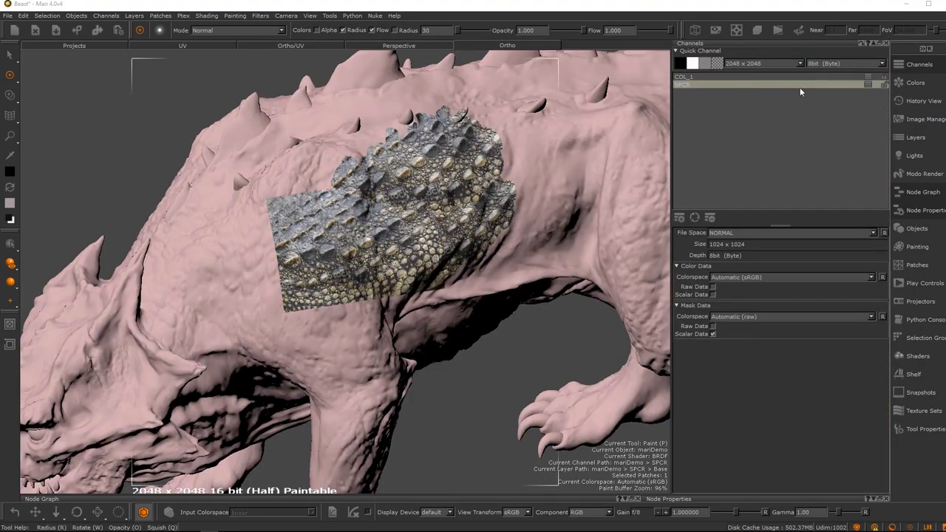
Step: Try a flattened export of the SPCR channel with the file name template COL1.$UDIM.tif, and dismiss the export
right_click(714, 84)
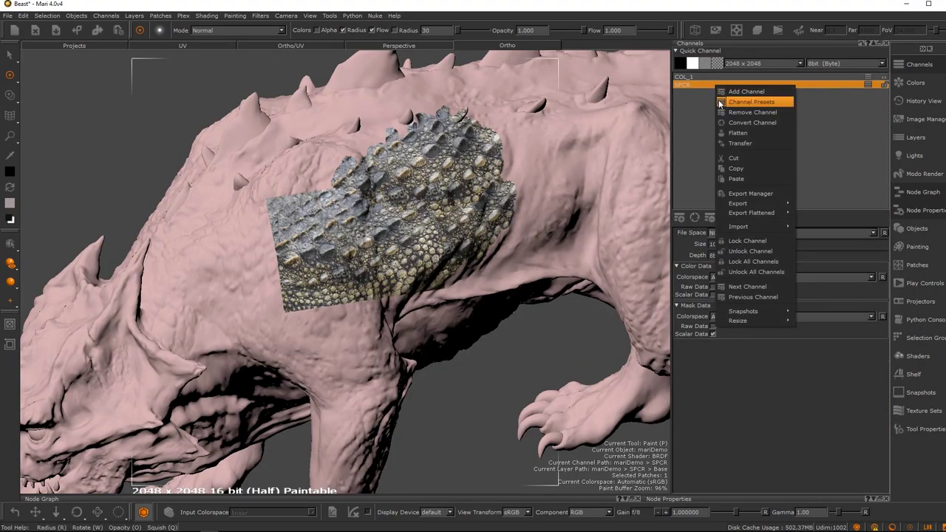
mouse_move(760, 213)
left_click(811, 215)
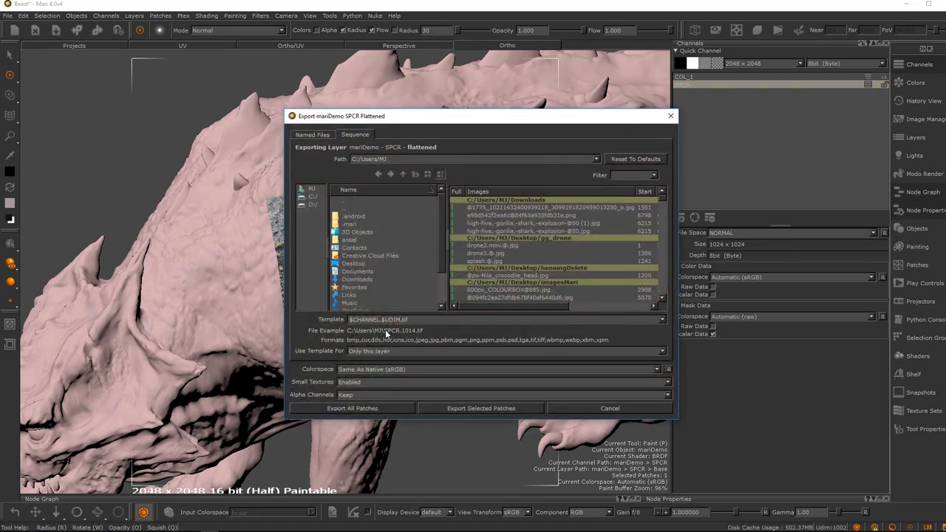
left_click_drag(380, 321, 402, 324)
key("BackSpace")
left_click(354, 320)
left_click_drag(355, 320, 376, 319)
type("COL1`")
key("BackSpace")
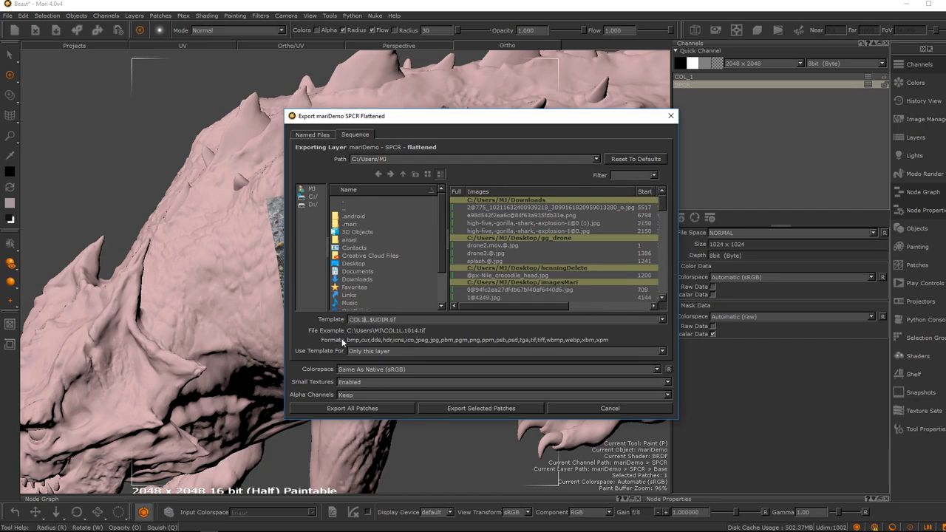
key("Delete")
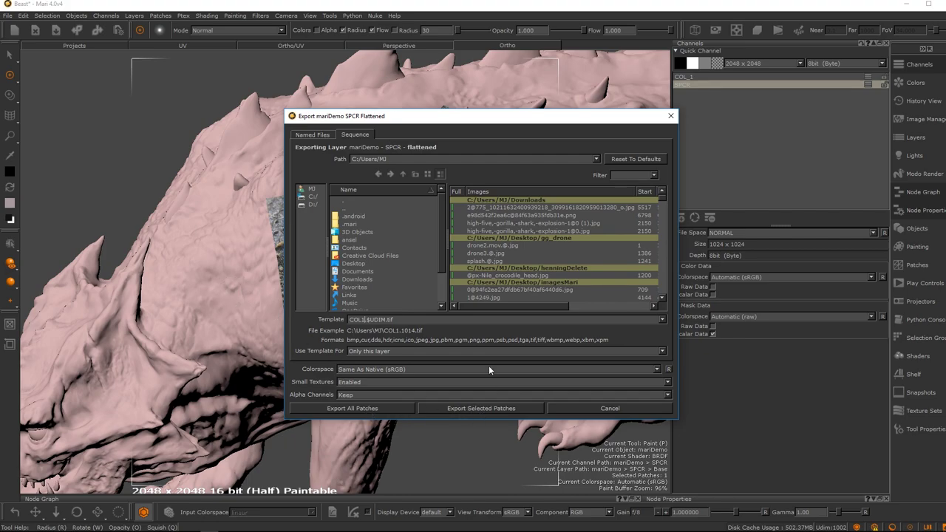
left_click(618, 408)
key("ctrl+z")
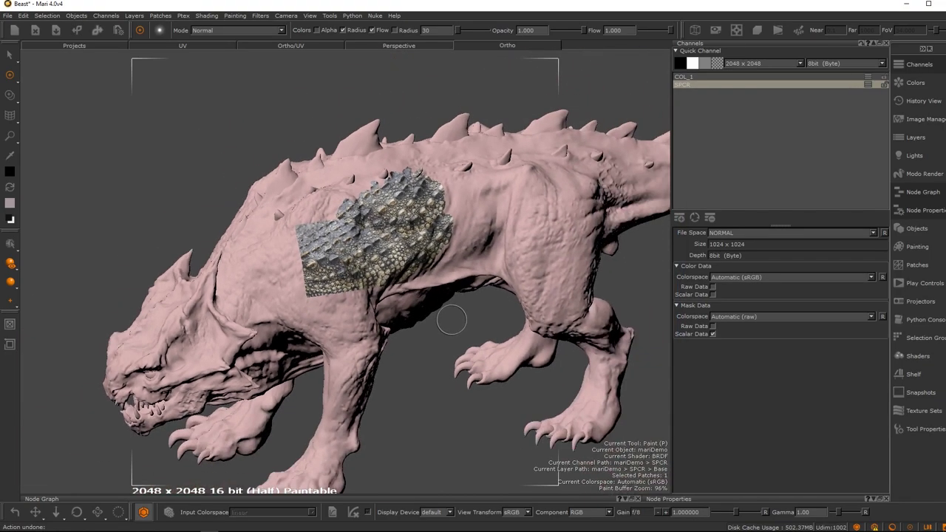
Step: Examine the scaly skin patch on the creature's flank from several angles and distances
right_click_drag(370, 242, 434, 275, "alt")
left_click_drag(430, 275, 396, 294, "alt")
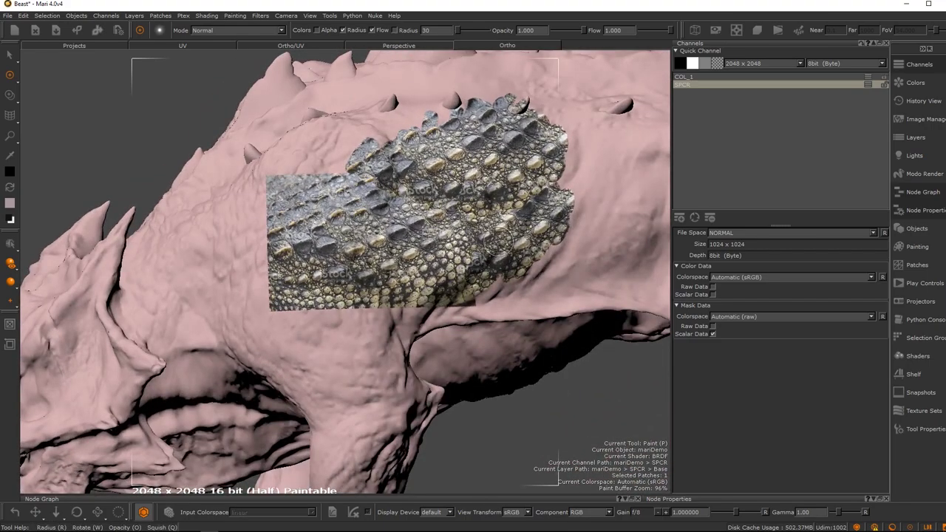
right_click_drag(453, 210, 446, 221, "alt")
middle_click_drag(446, 221, 421, 211, "alt")
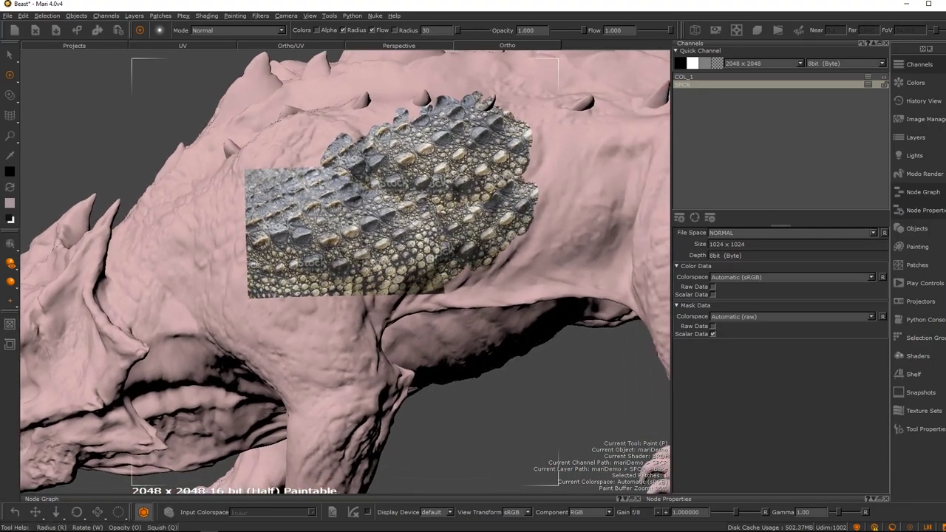
right_click_drag(487, 221, 431, 172, "alt")
middle_click_drag(432, 171, 445, 173, "alt")
right_click_drag(445, 173, 441, 292, "alt")
middle_click_drag(441, 293, 411, 330, "alt")
mouse_move(411, 329)
right_mouse_down("alt")
mouse_move(416, 373)
mouse_move(437, 281)
right_mouse_up("alt")
left_click_drag(438, 214, 459, 229, "alt")
middle_click_drag(459, 229, 468, 257, "alt")
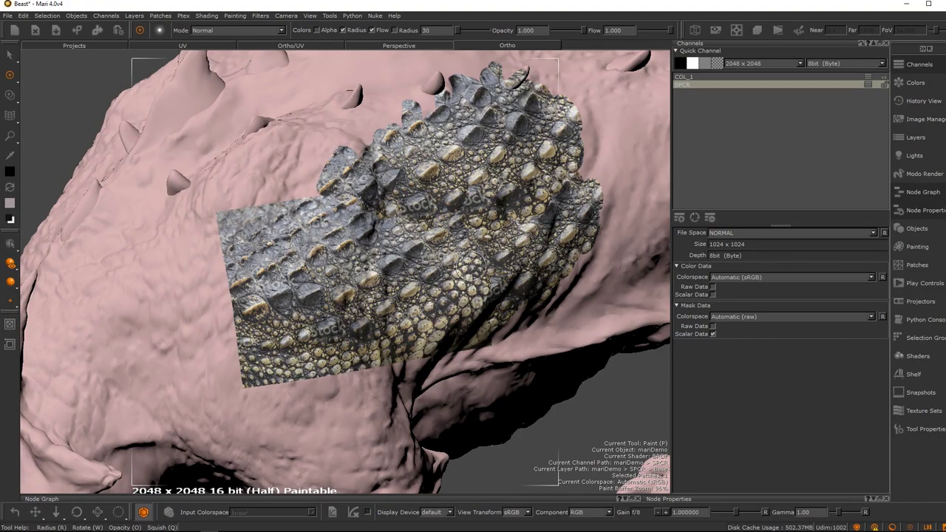
right_click_drag(472, 234, 463, 219, "alt")
middle_click_drag(463, 219, 470, 222, "alt")
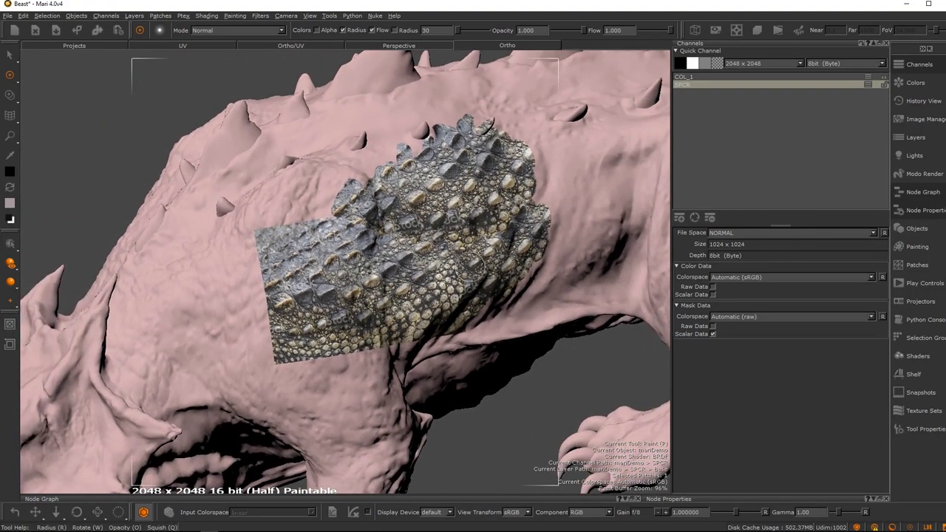
middle_click_drag(473, 265, 481, 241)
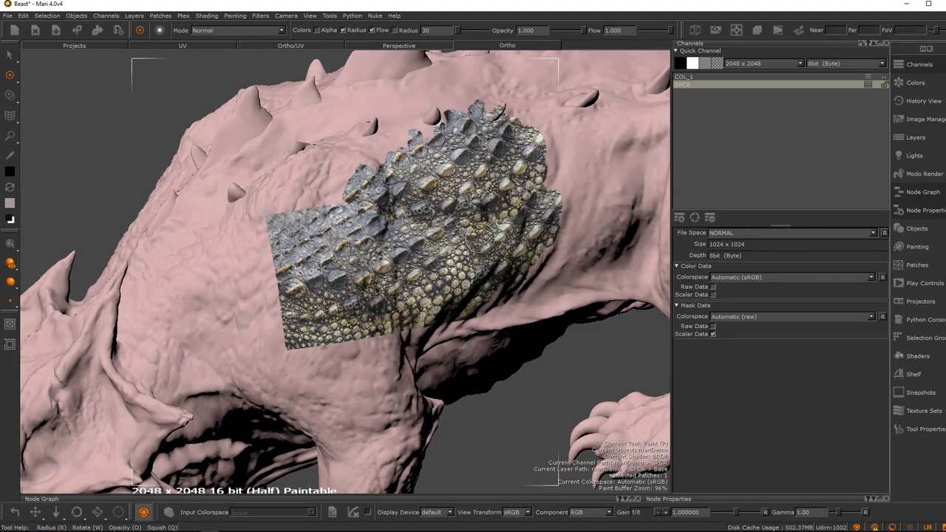
middle_click_drag(487, 231, 477, 247)
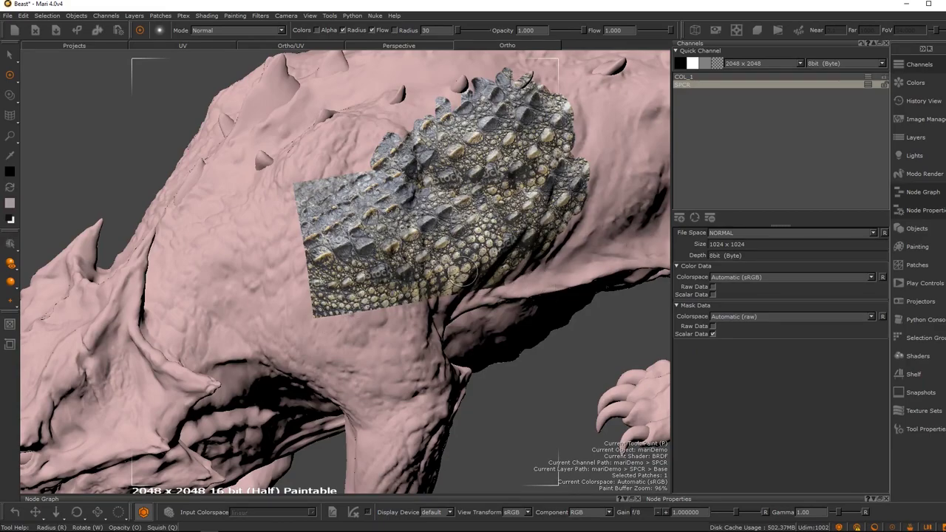
Step: Bring up mariHotkeys.rtf in WordPad, review its list of painting, brush, image and channel hotkeys, and return to Mari
key("alt+Tab")
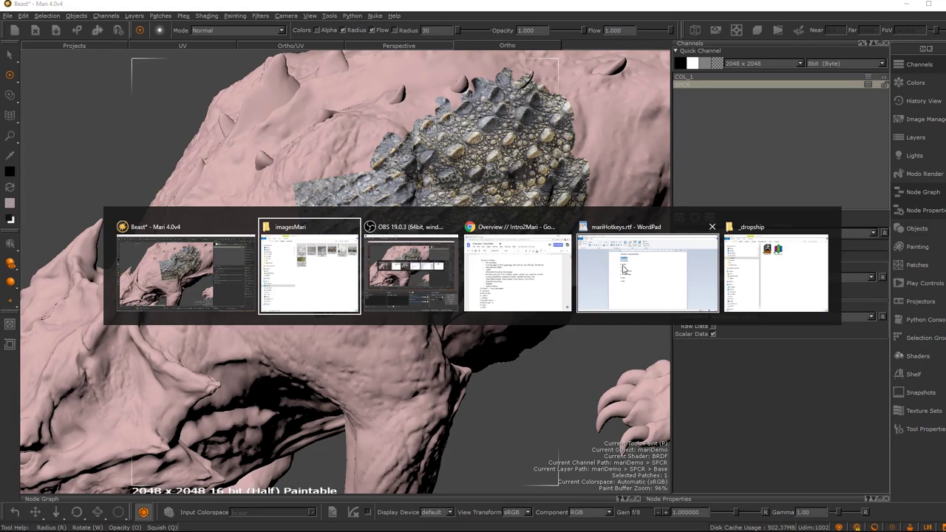
key("Escape")
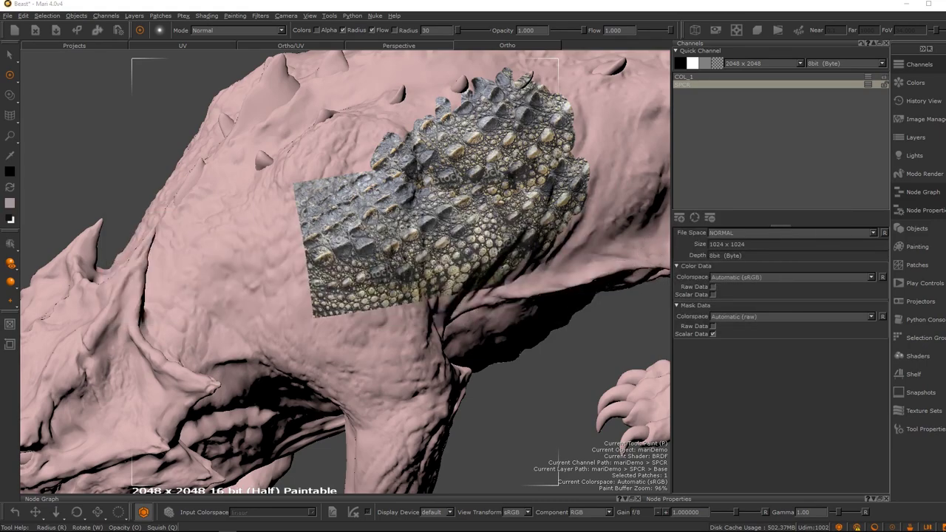
left_click_drag(945, 414, 177, 87)
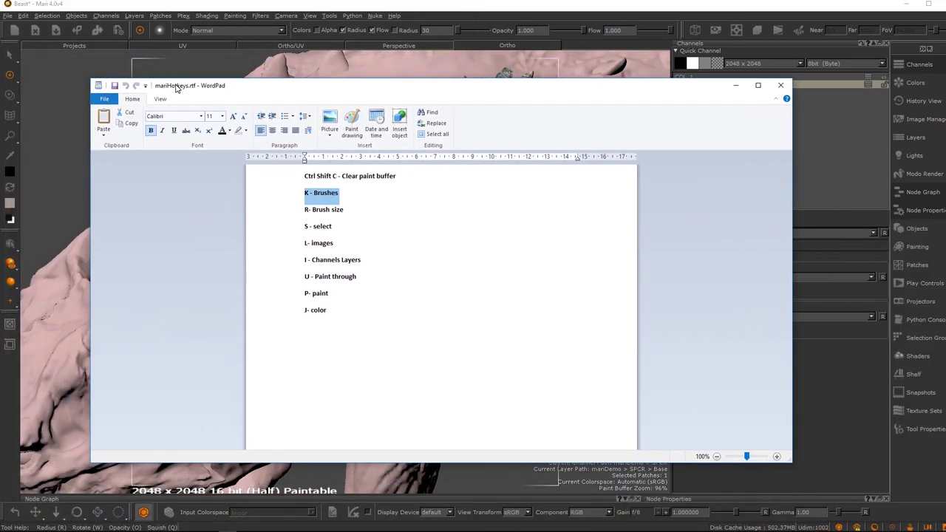
left_click(368, 209)
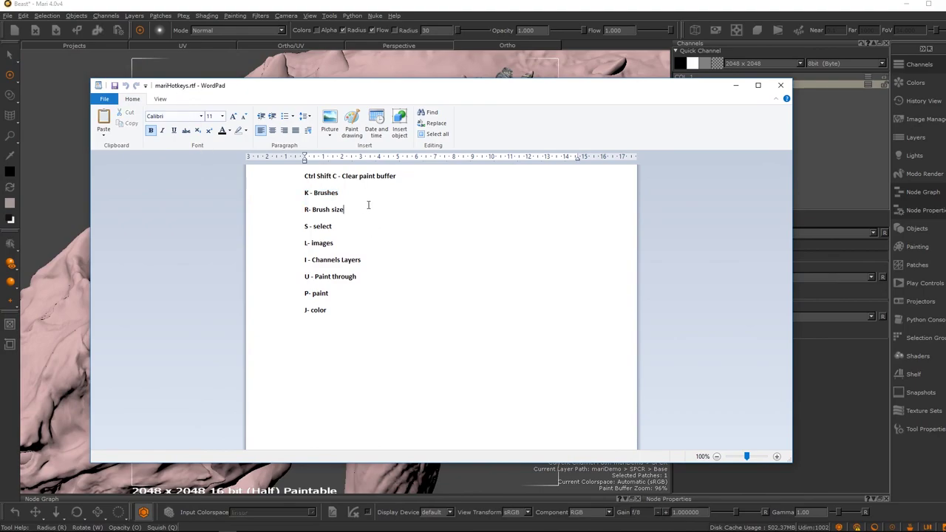
left_click_drag(398, 174, 343, 176)
left_click(334, 178)
left_click(341, 305)
mouse_move(342, 306)
left_mouse_down()
mouse_move(321, 270)
mouse_move(302, 164)
mouse_move(299, 196)
left_mouse_up()
left_click(351, 295)
left_click(318, 478)
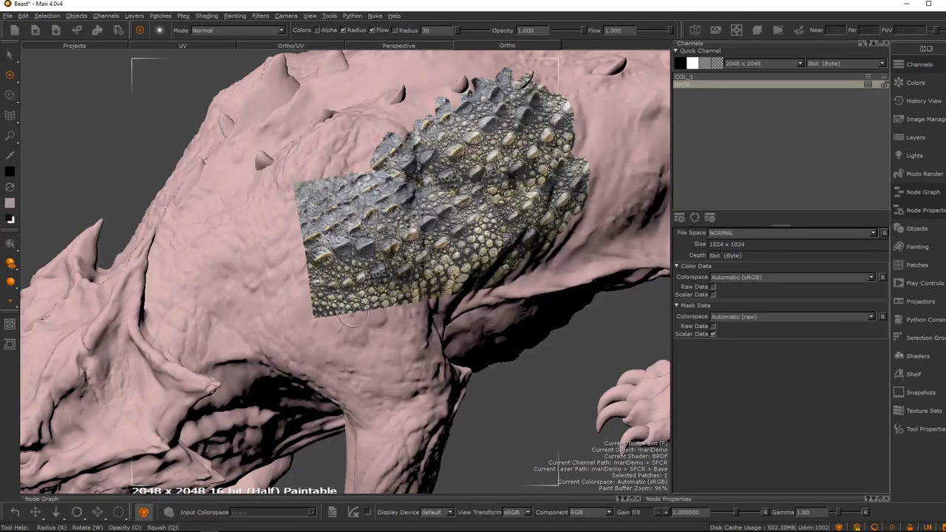